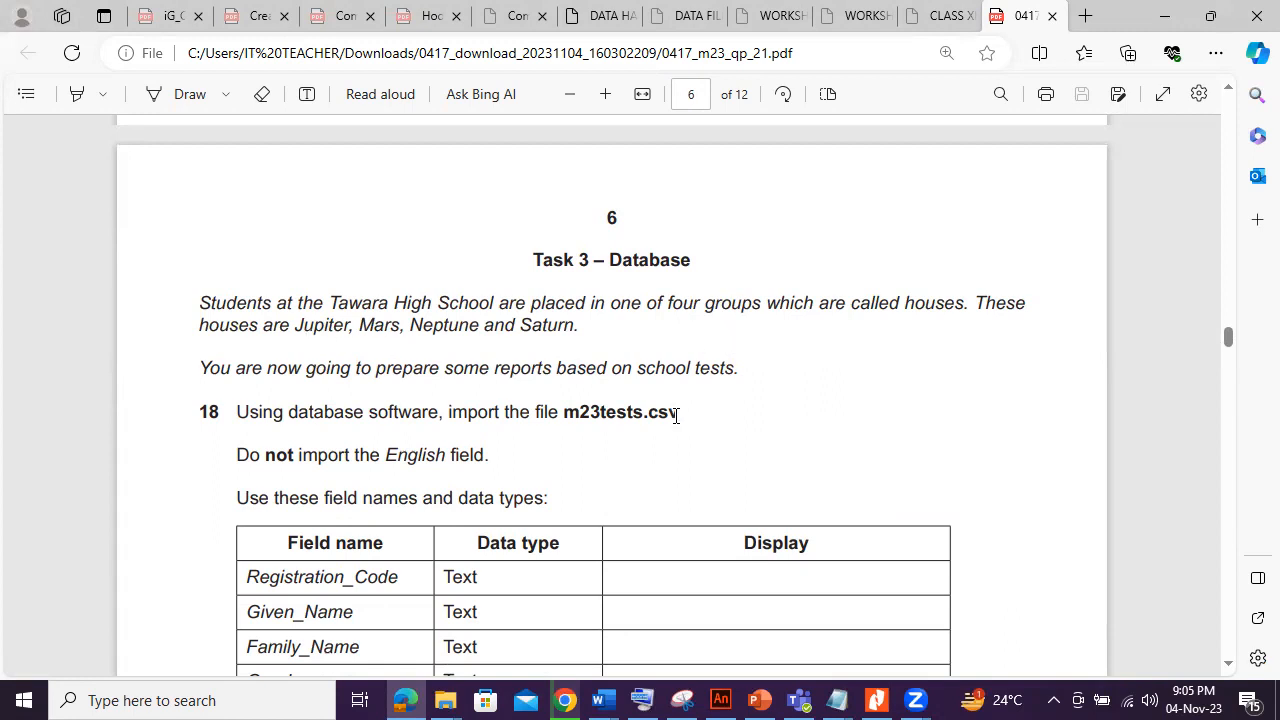
Read question 18 in the exam paper: file to import, excluded field, field names, data types and primary key.
scroll(675, 415, down, 4)
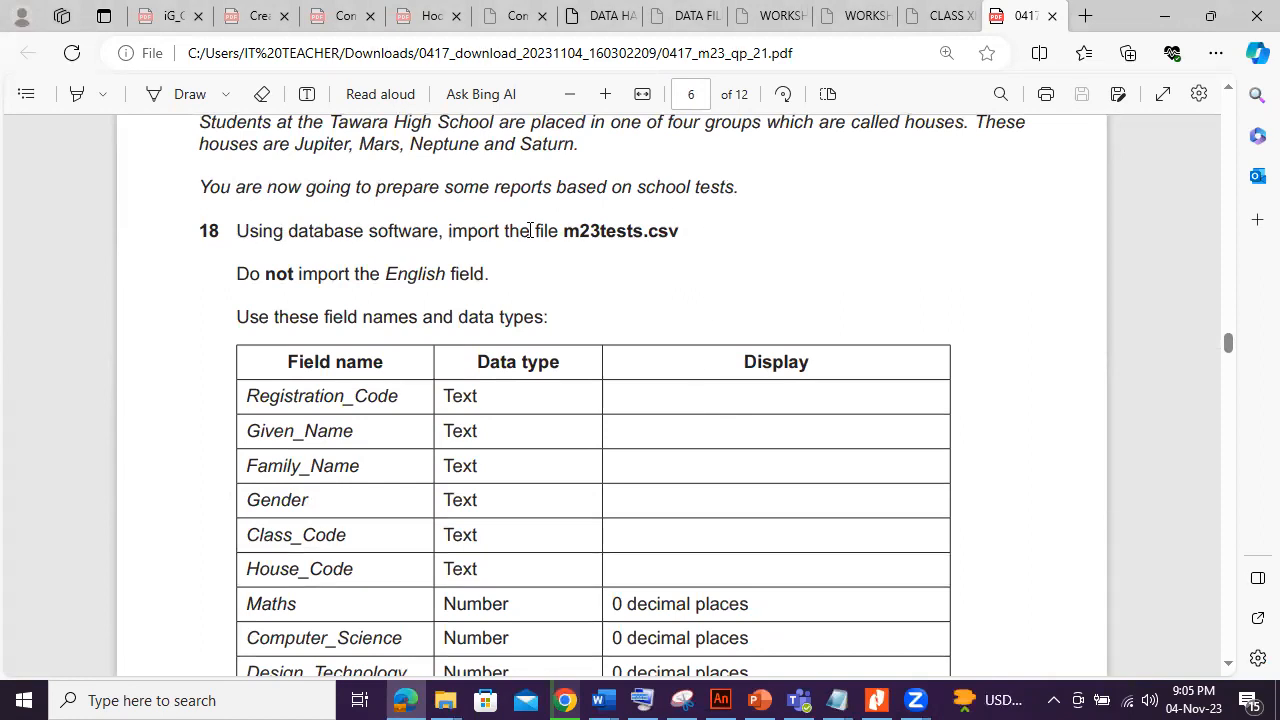
drag(565, 231, 680, 231)
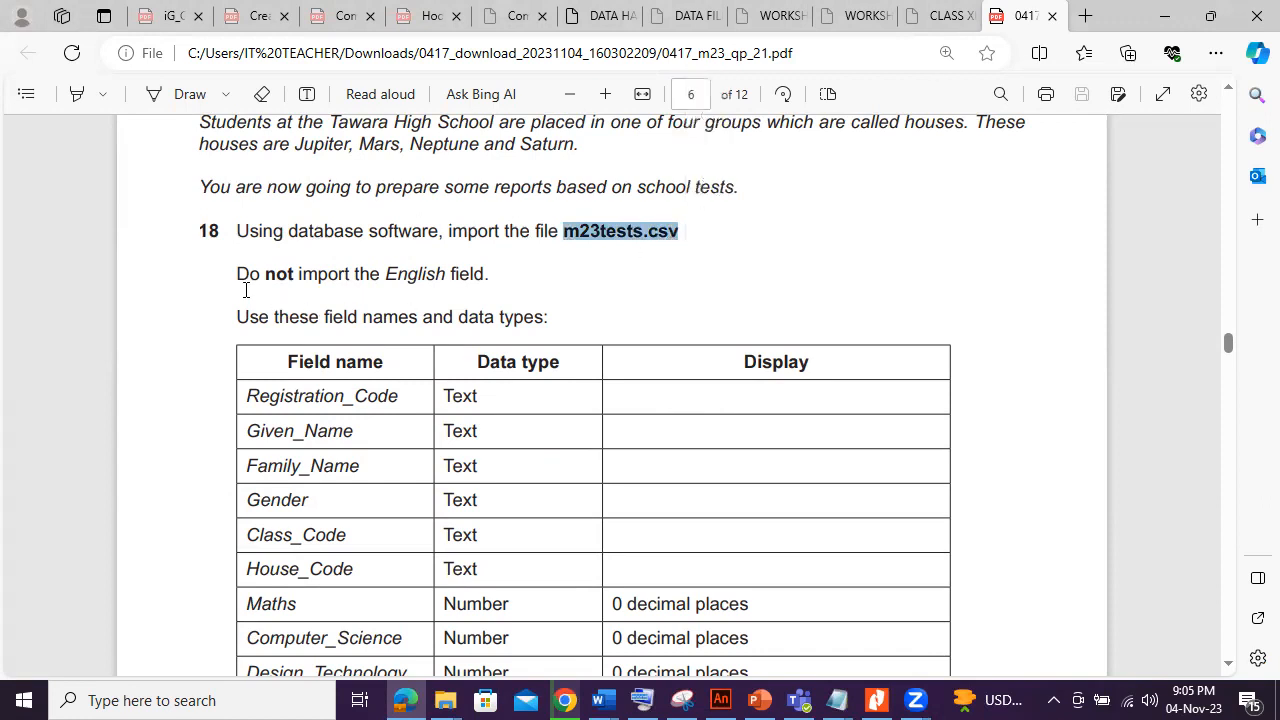
drag(380, 274, 488, 276)
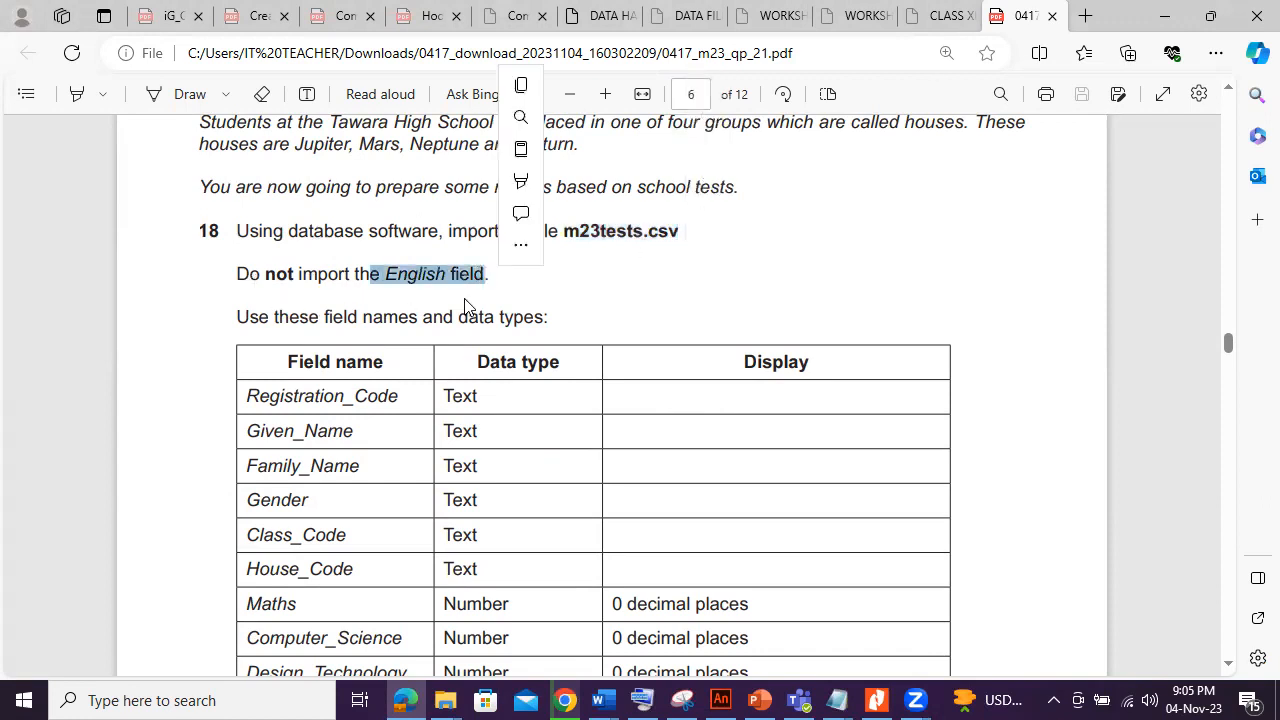
click(265, 320)
drag(265, 320, 546, 318)
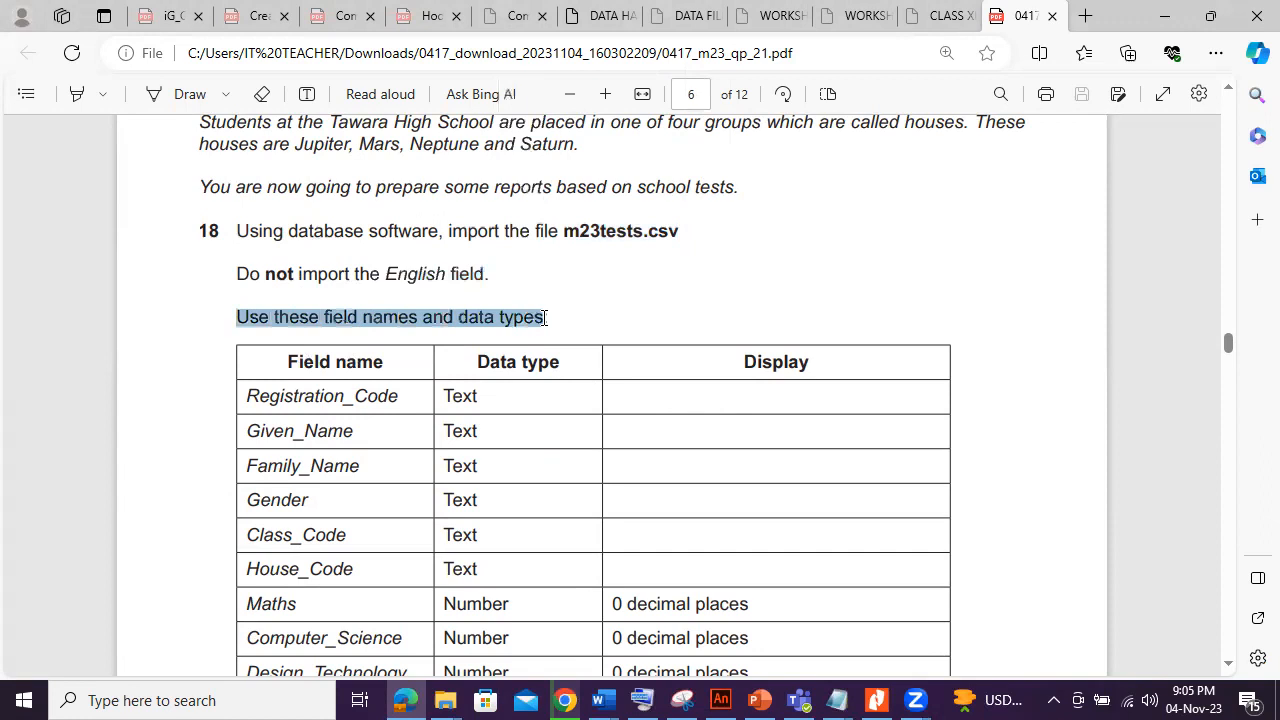
scroll(546, 323, down, 3)
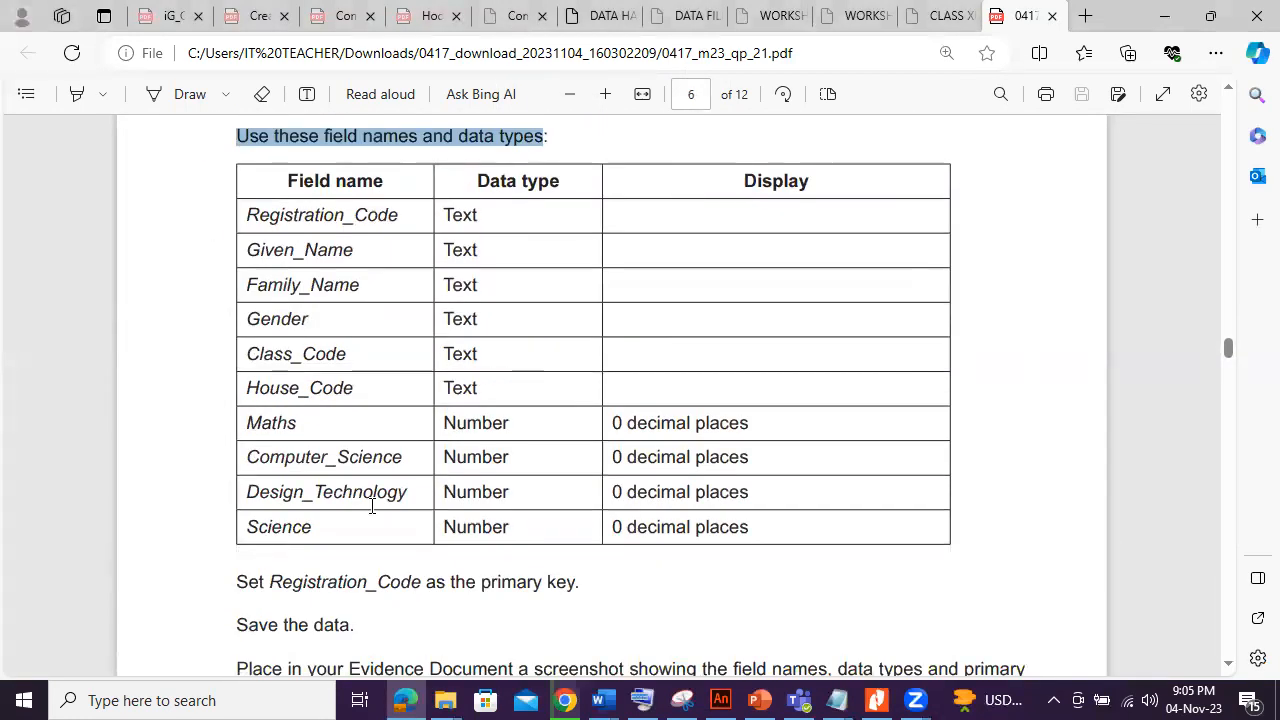
drag(272, 581, 440, 582)
scroll(520, 574, up, 2)
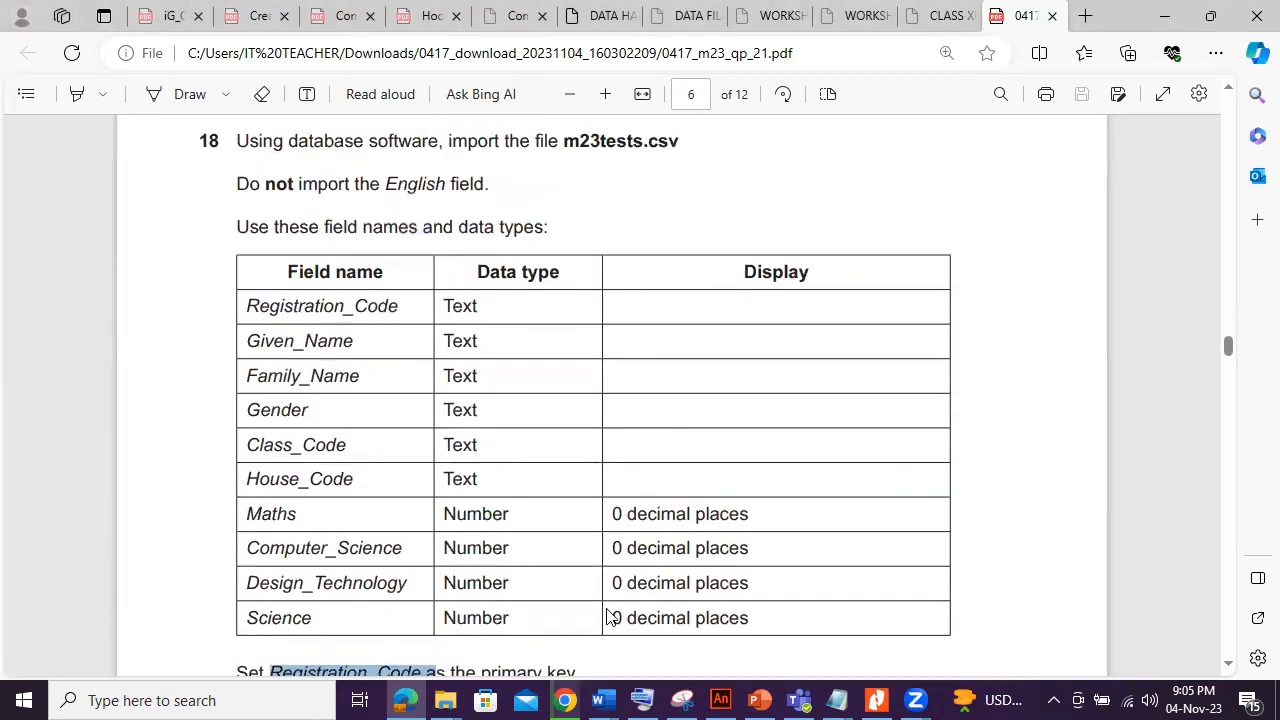
In File Explorer, open the 03_0417_21_Confidential Source Files March 2023 folder inside 0417_m23_sf_21 and copy its path.
mouse_move(445, 700)
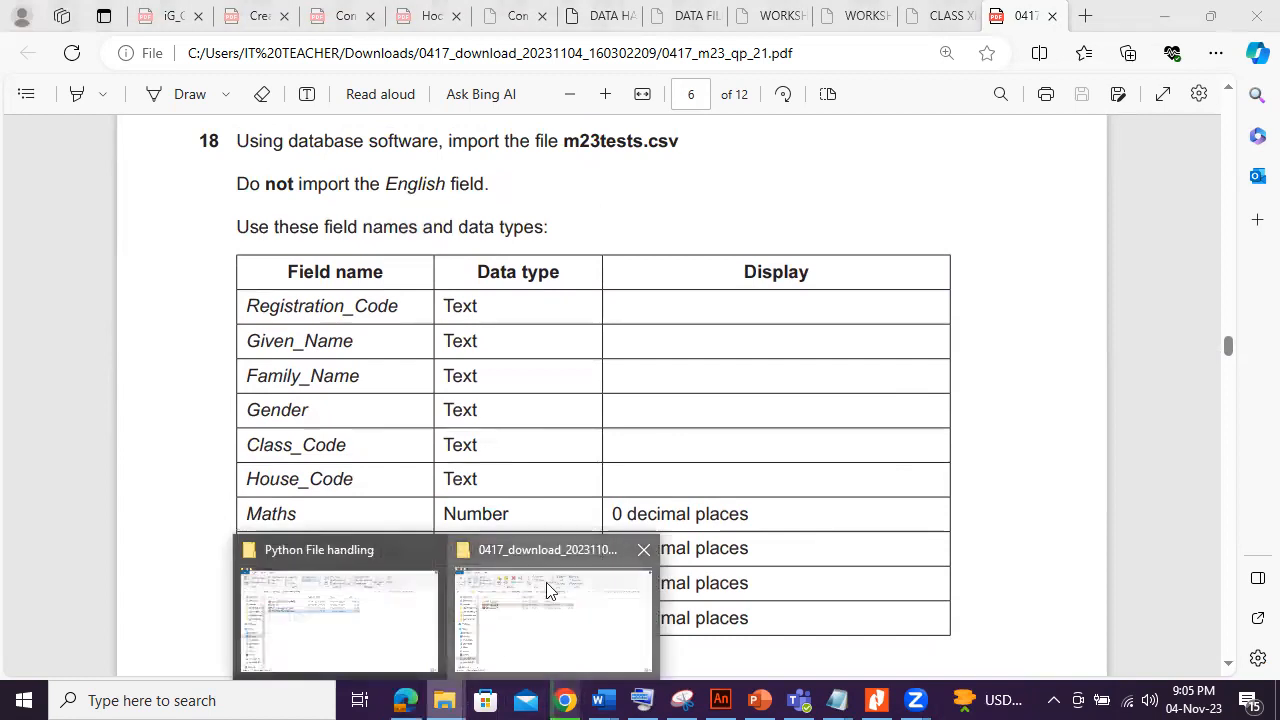
click(552, 630)
double_click(358, 222)
double_click(357, 220)
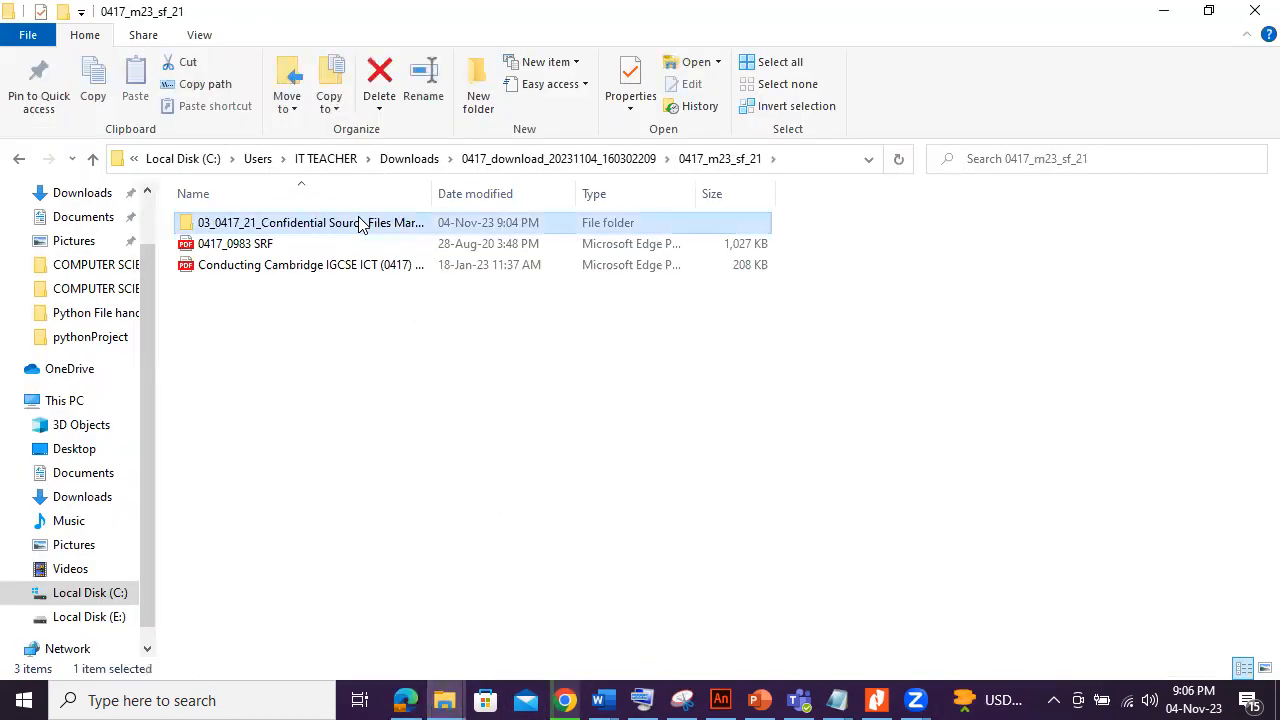
click(836, 163)
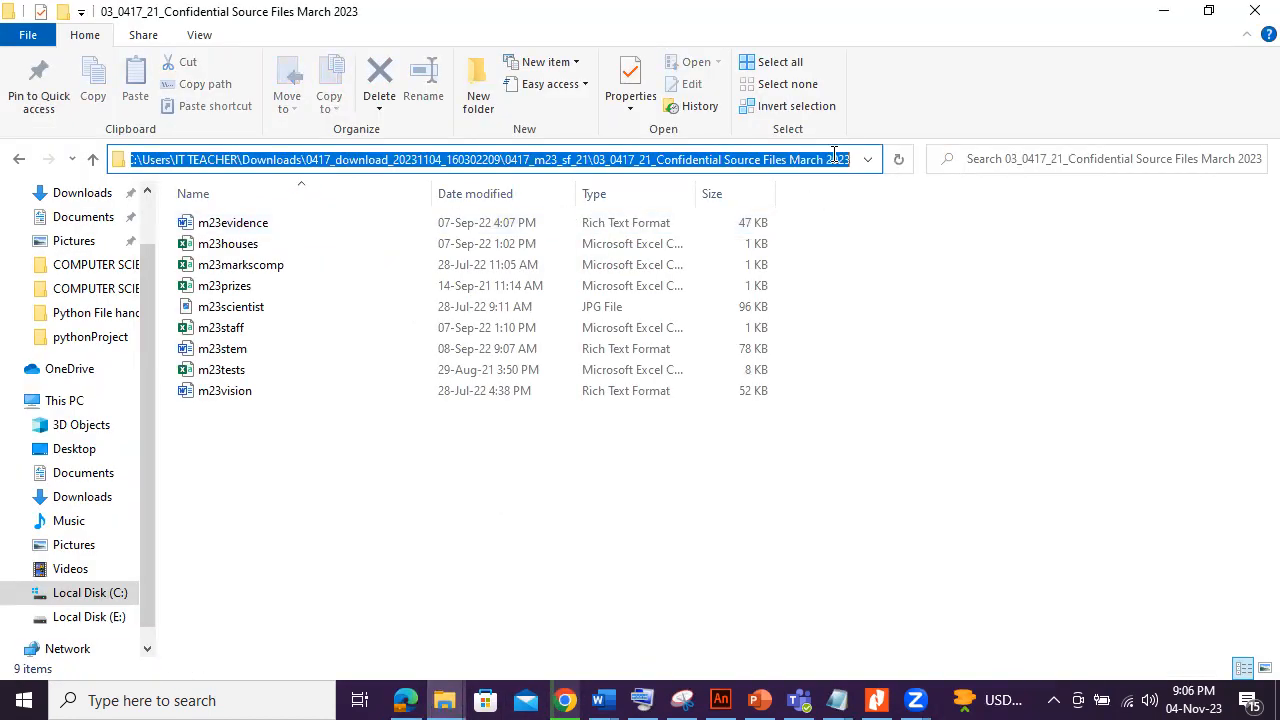
right_click(834, 158)
click(879, 216)
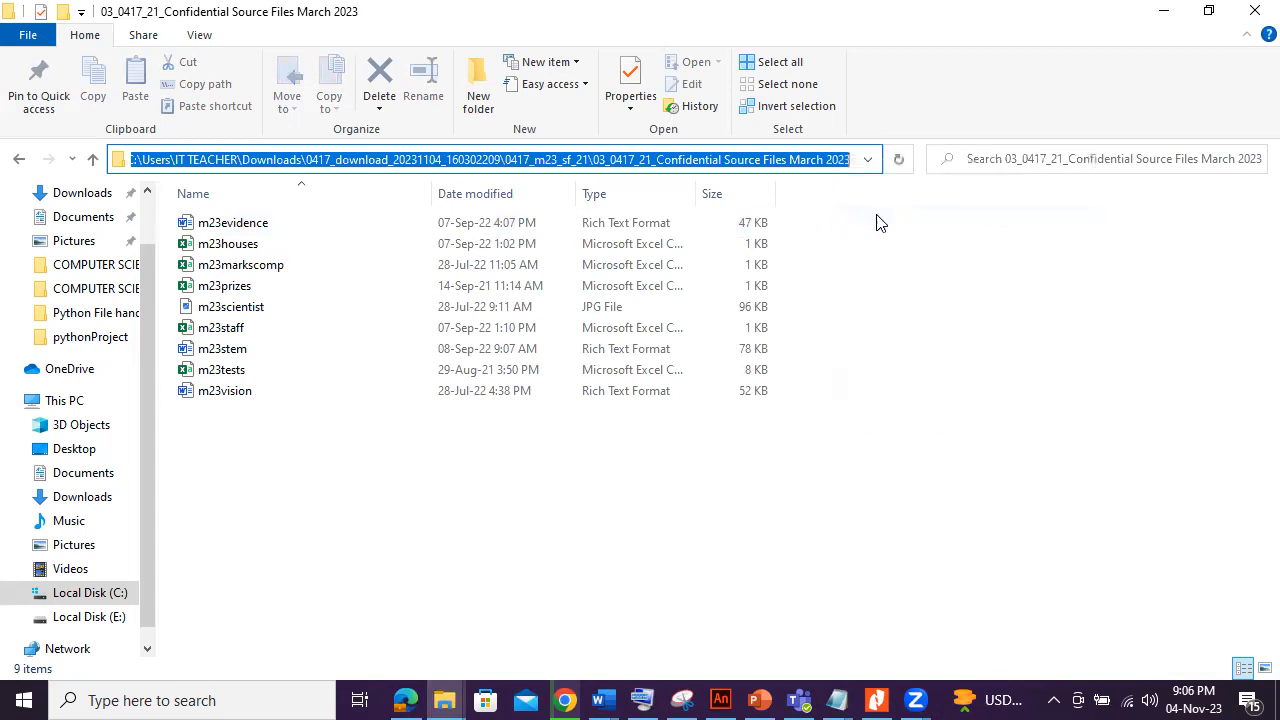
Launch Access, create a blank database and close its default empty table.
click(250, 699)
text(acc)
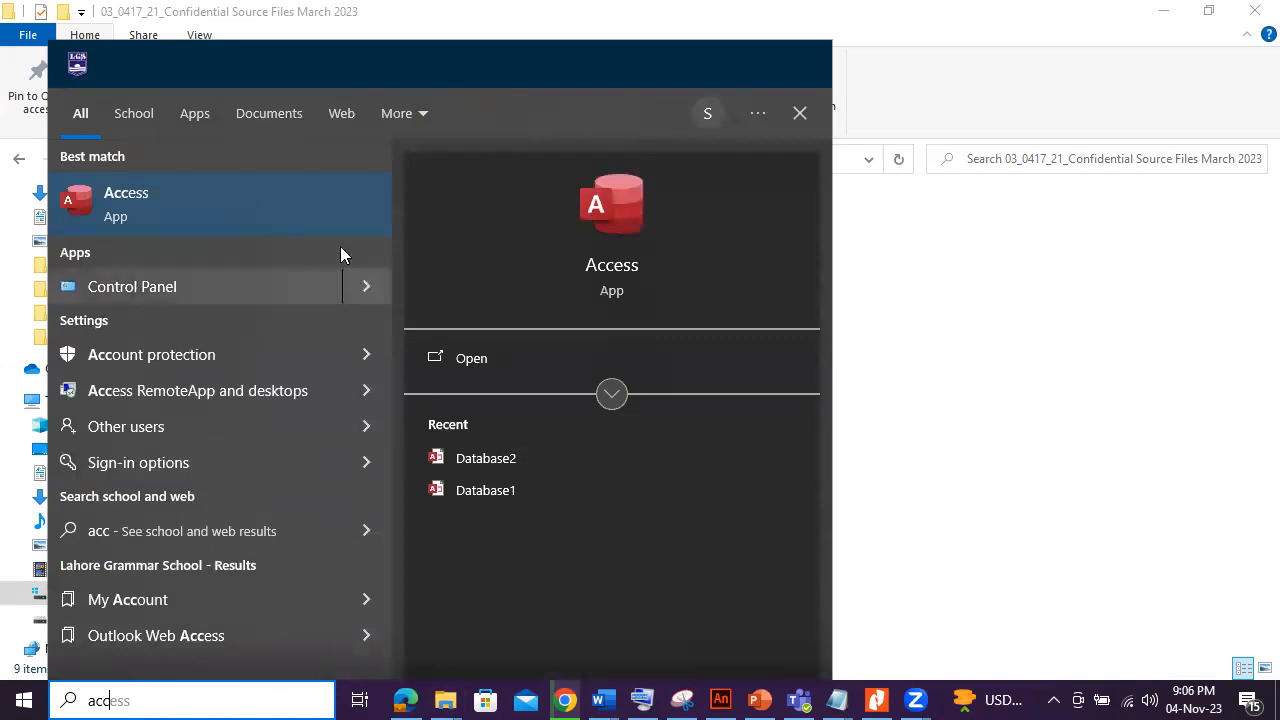
click(322, 206)
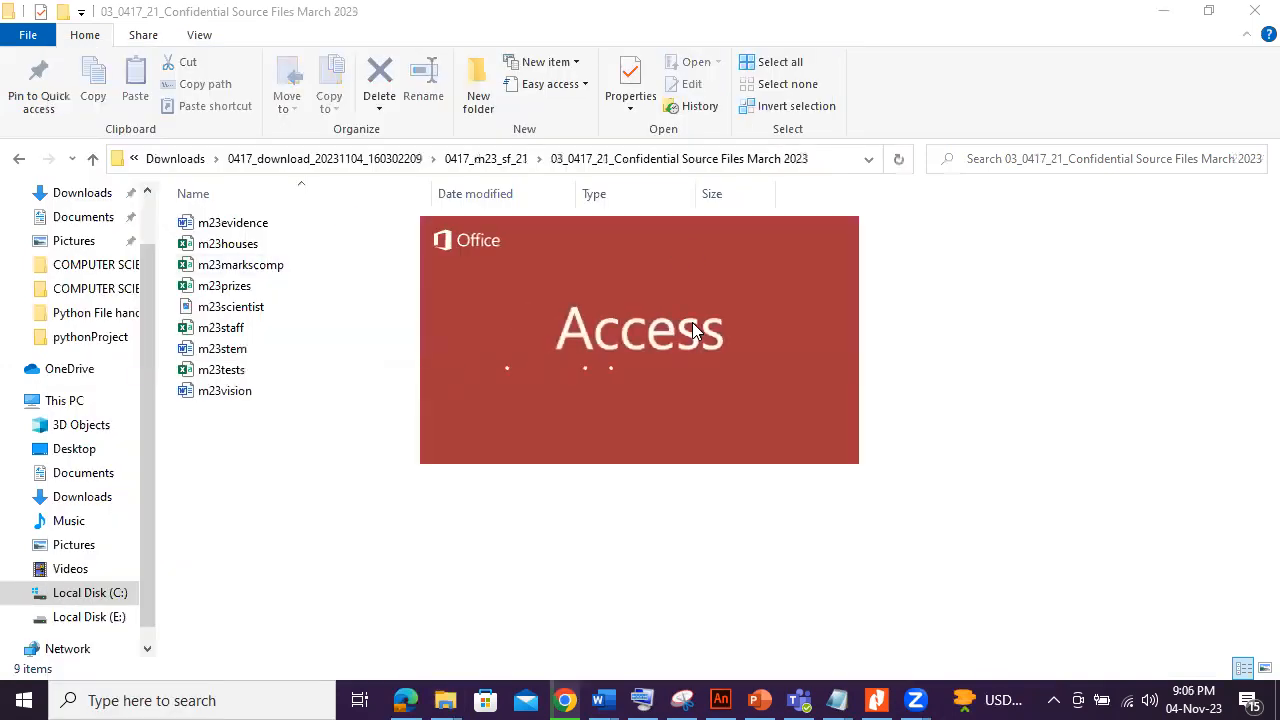
click(292, 244)
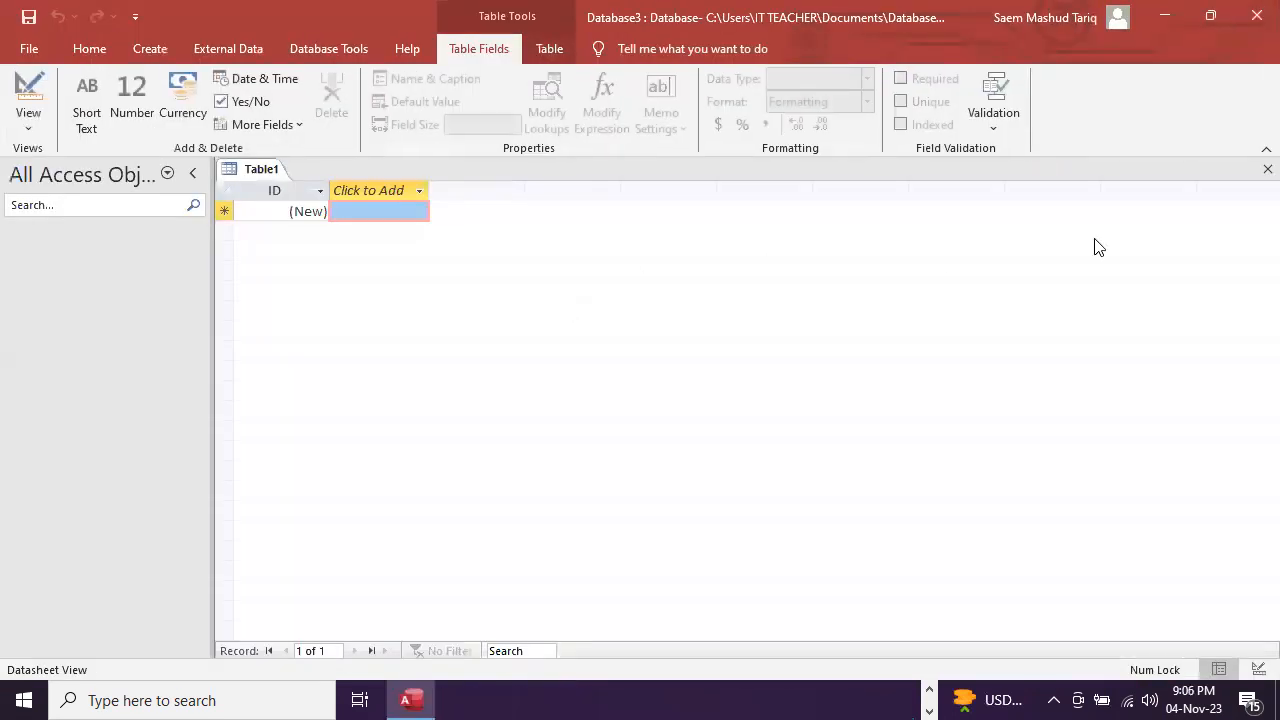
click(1266, 170)
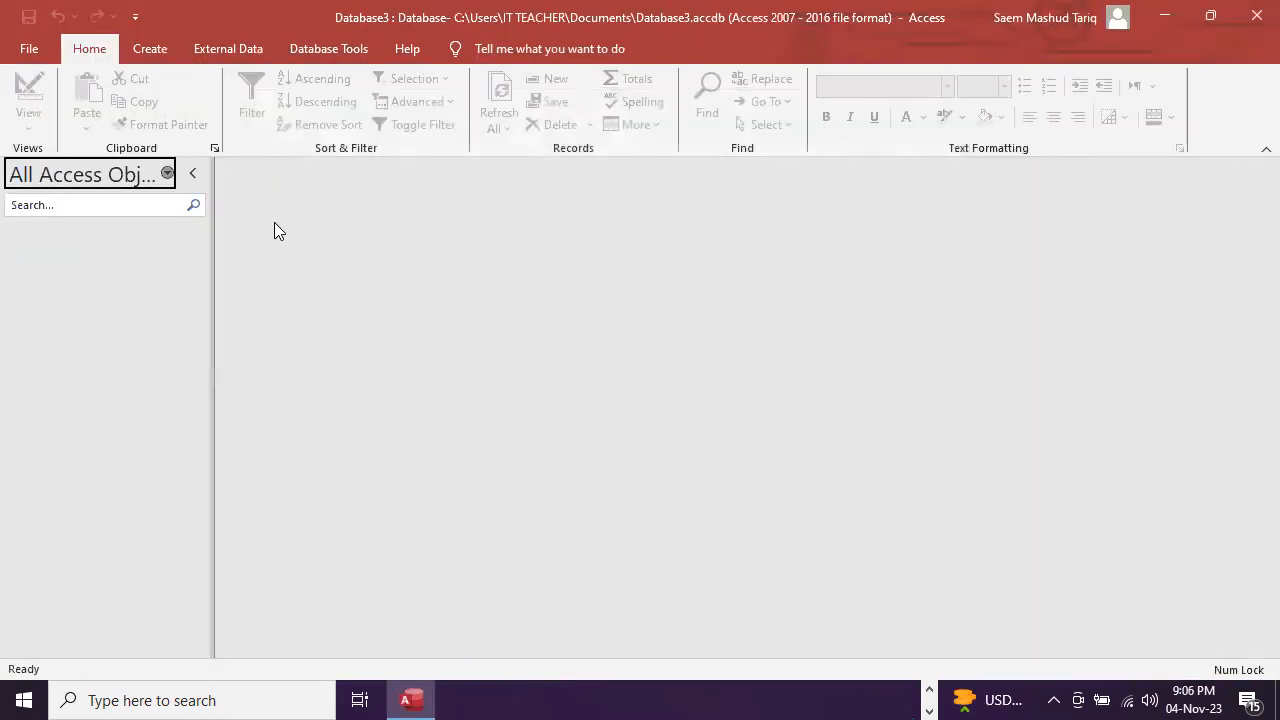
Start importing external data from a text file.
click(292, 50)
click(203, 50)
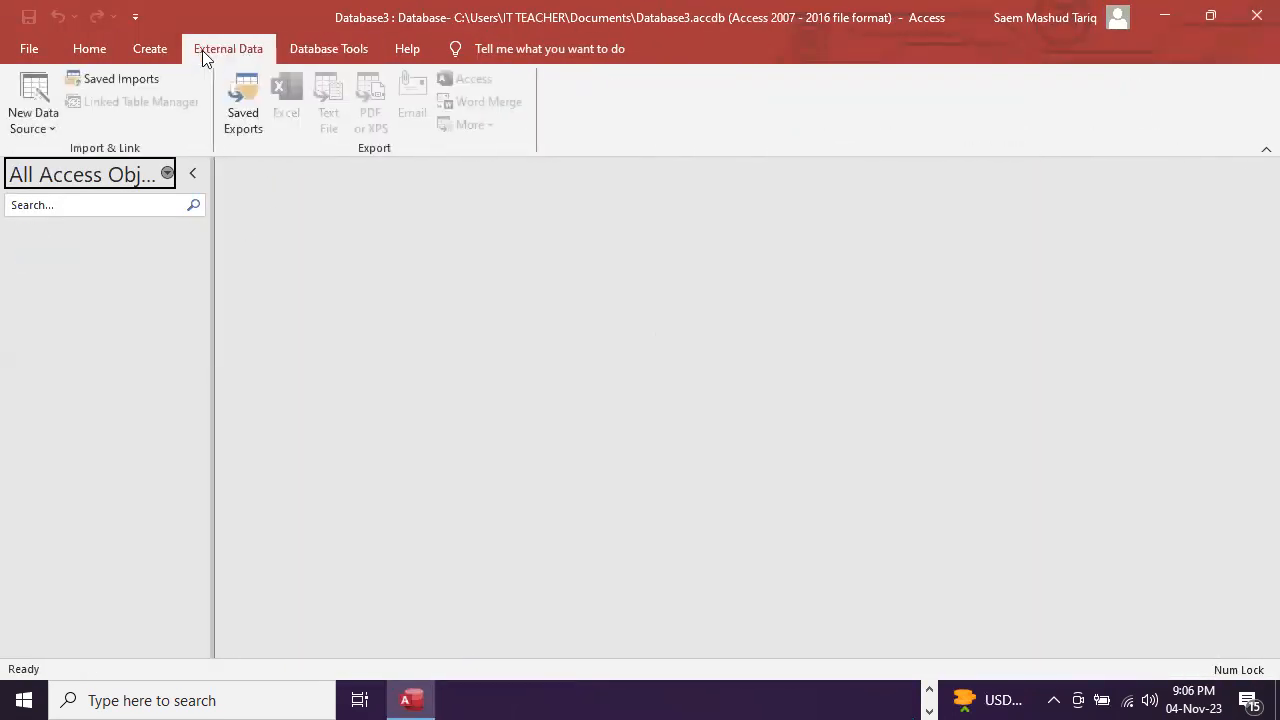
click(54, 124)
mouse_move(100, 162)
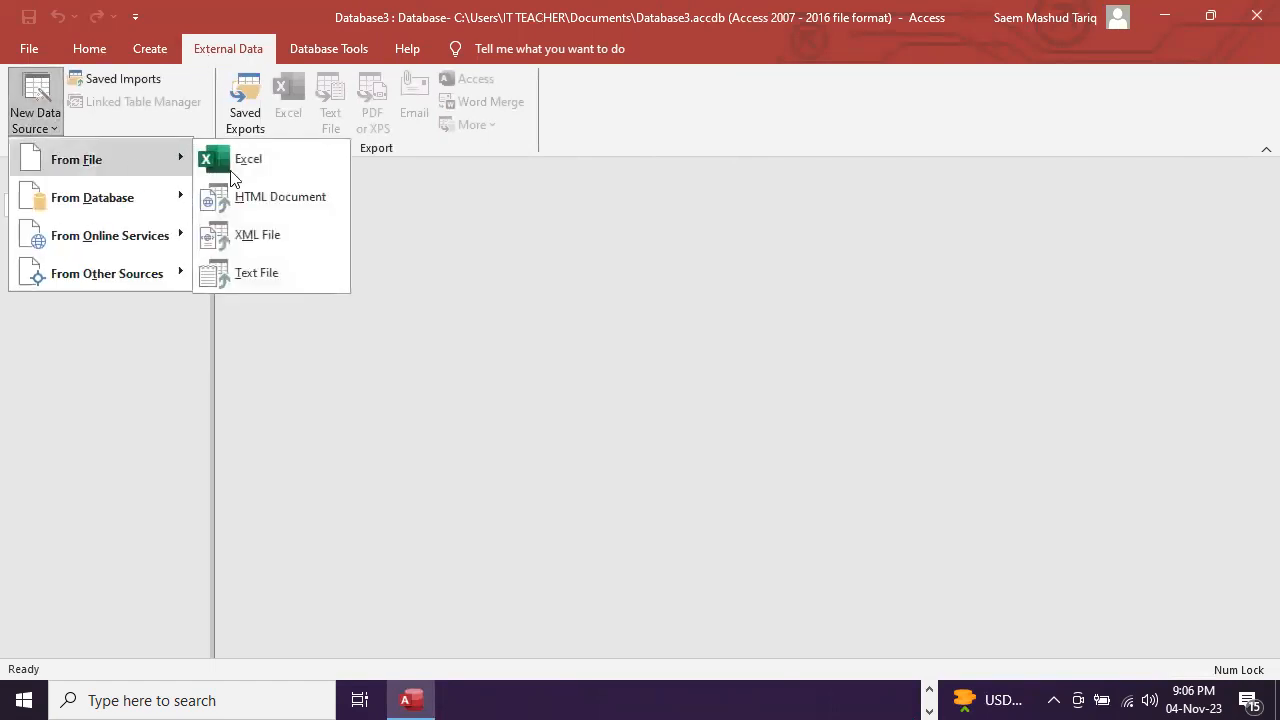
click(305, 268)
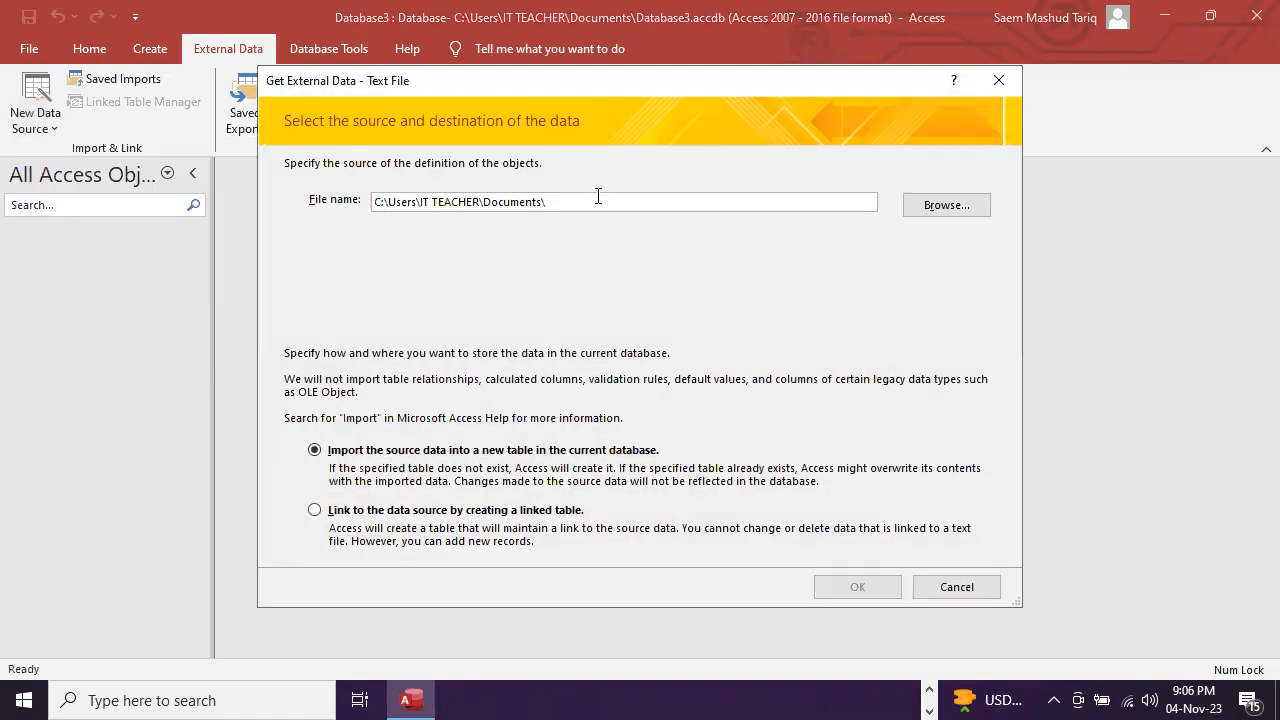
Choose m23tests from the copied source folder path as the file to import into a new table.
drag(590, 205, 365, 212)
right_click(384, 197)
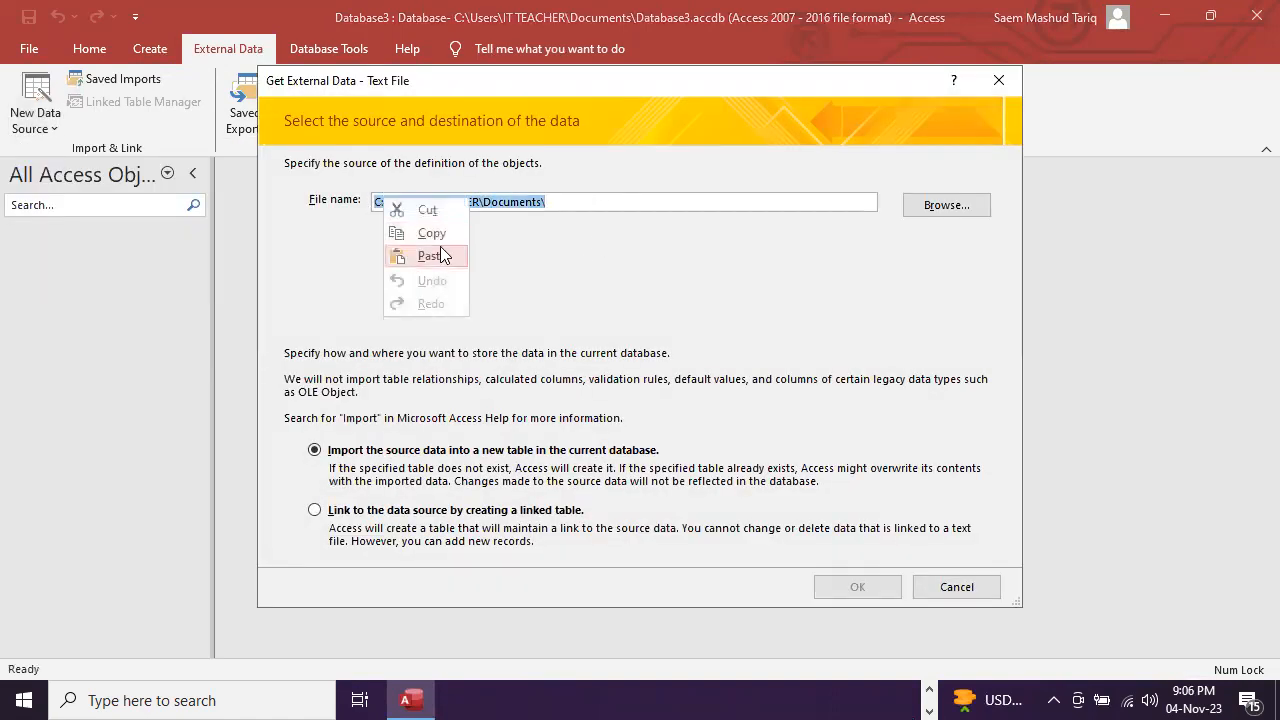
click(440, 248)
click(937, 208)
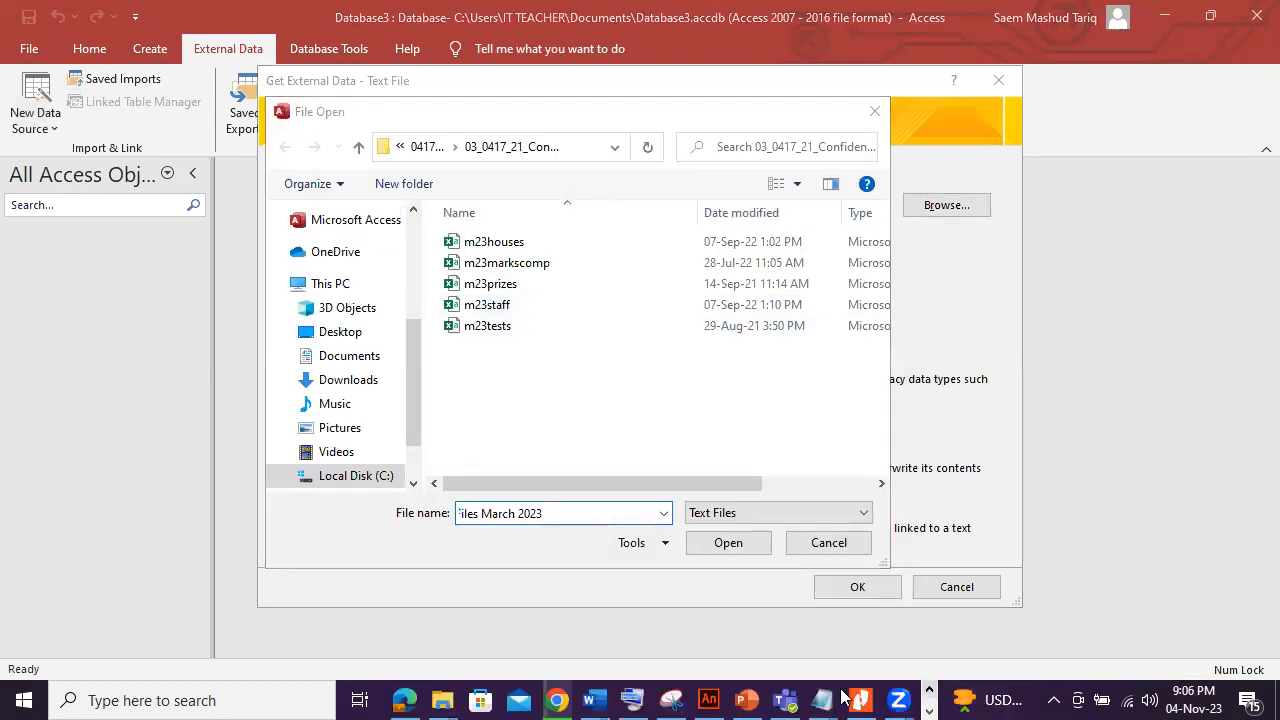
click(556, 699)
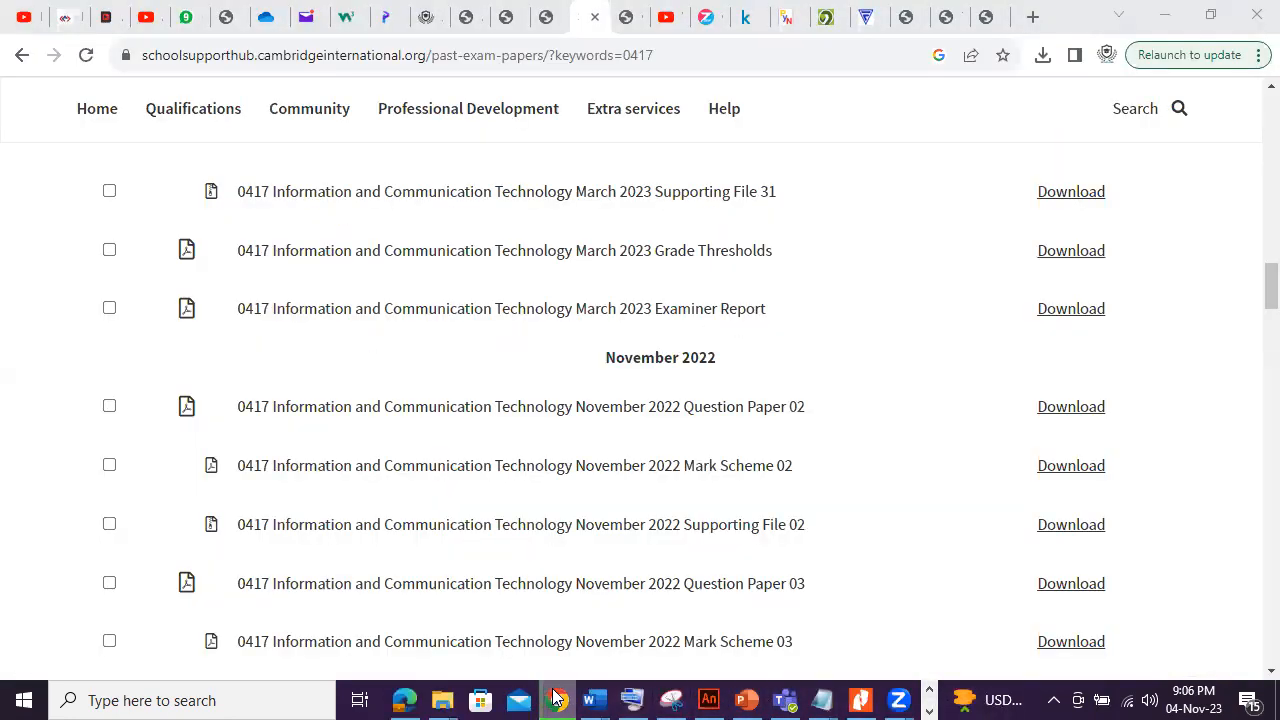
click(556, 699)
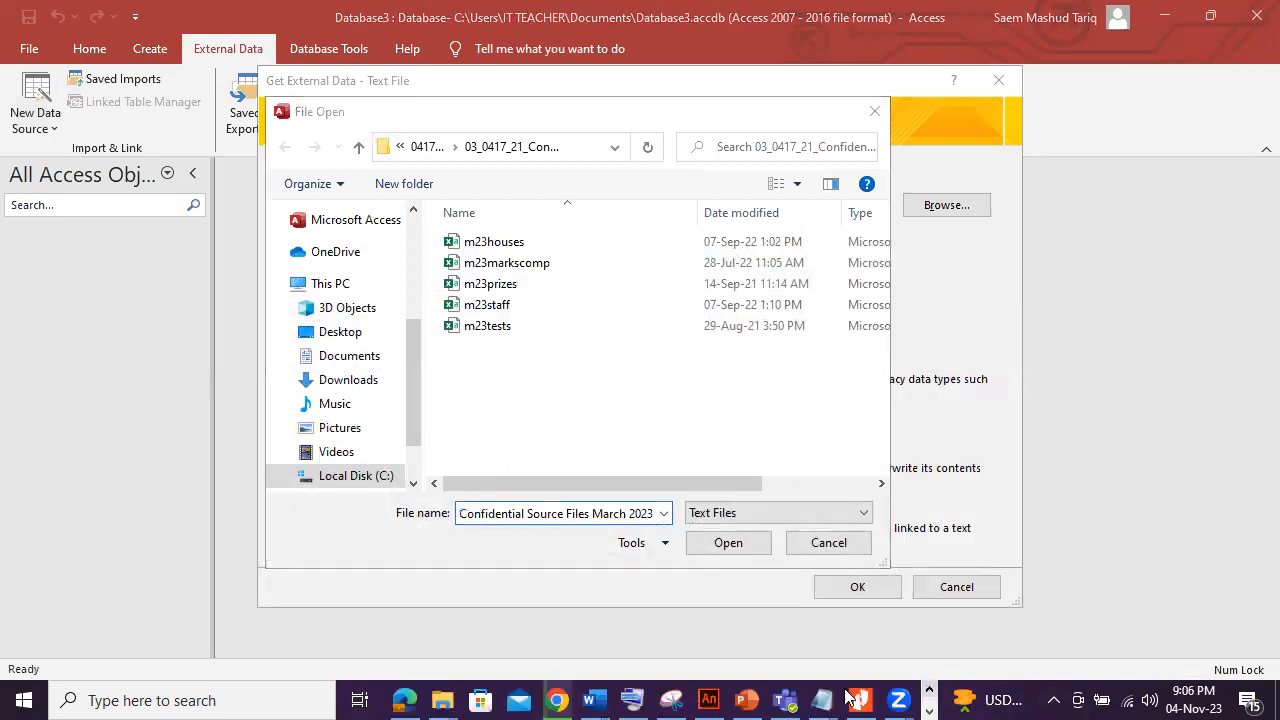
click(406, 700)
click(406, 700)
click(540, 326)
click(708, 542)
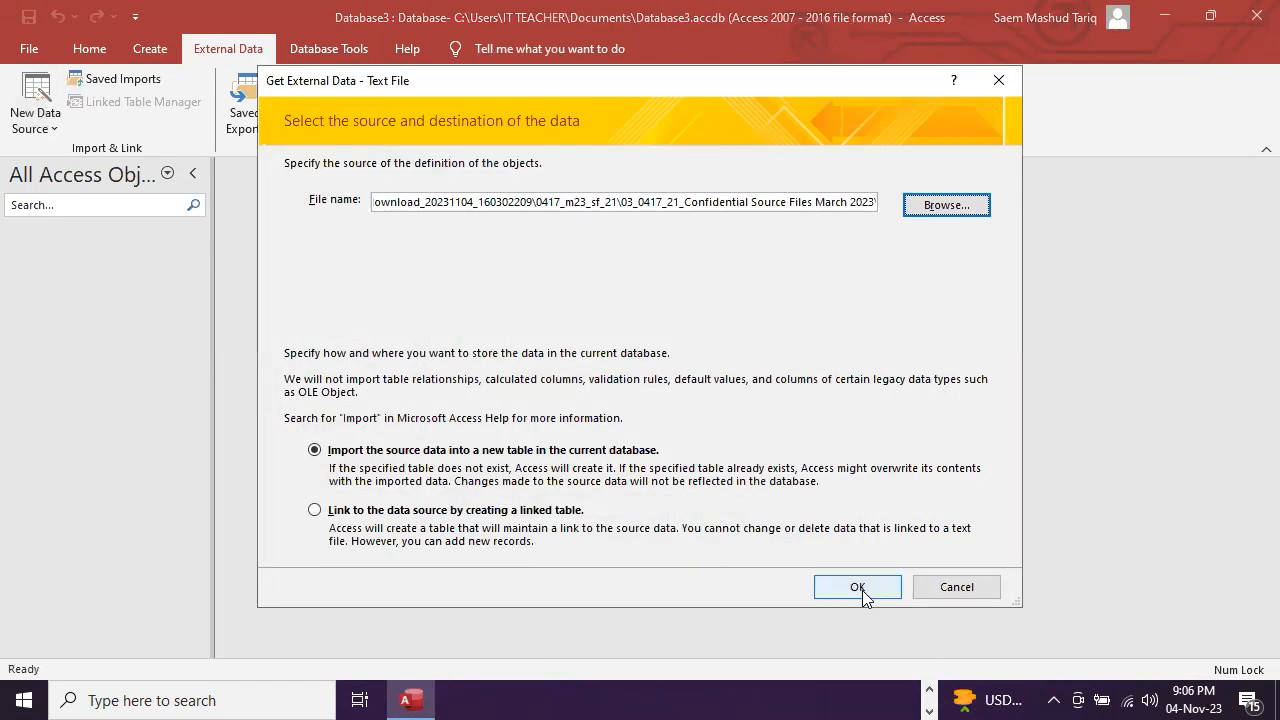
click(857, 587)
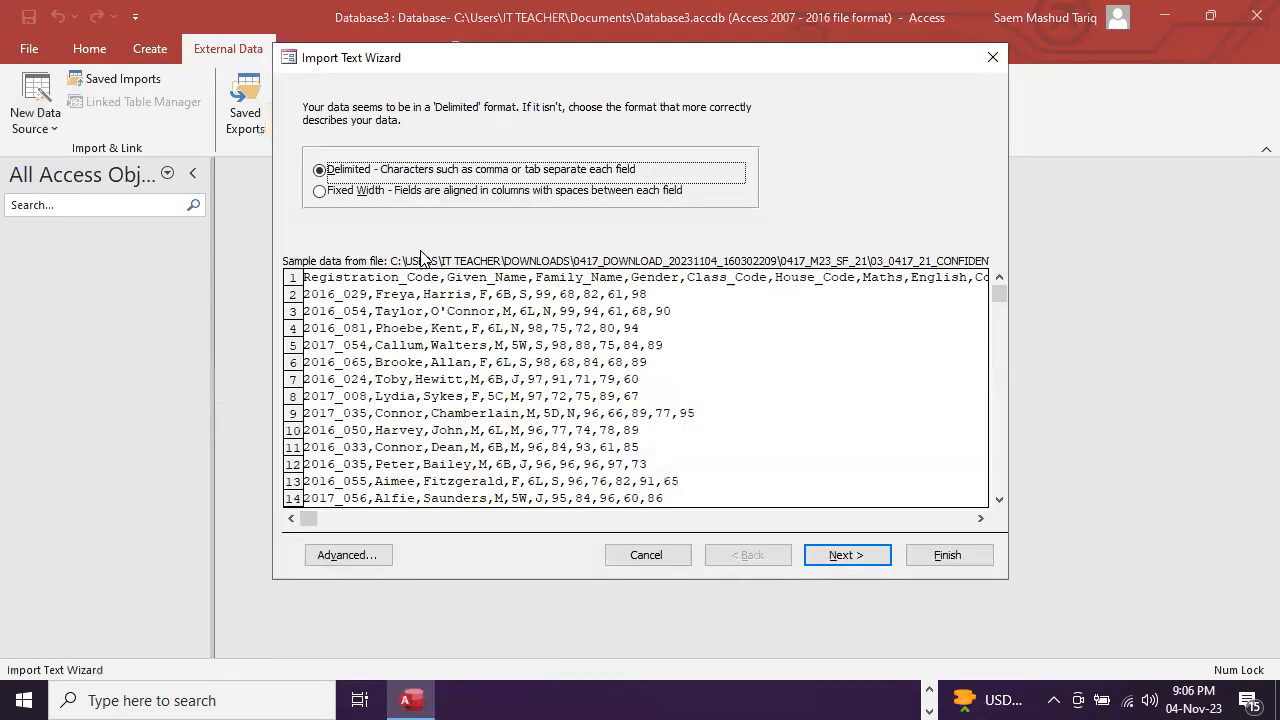
Keep the data comma-delimited and treat the first row as field names.
click(845, 555)
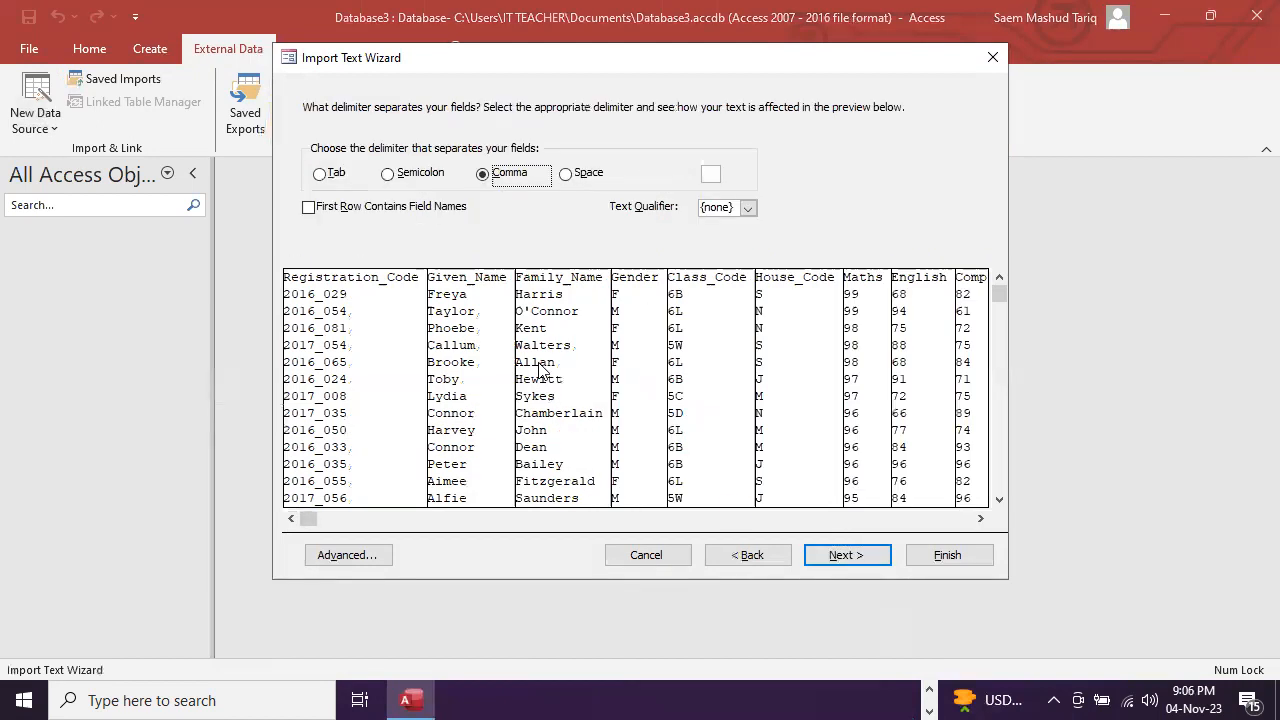
click(419, 206)
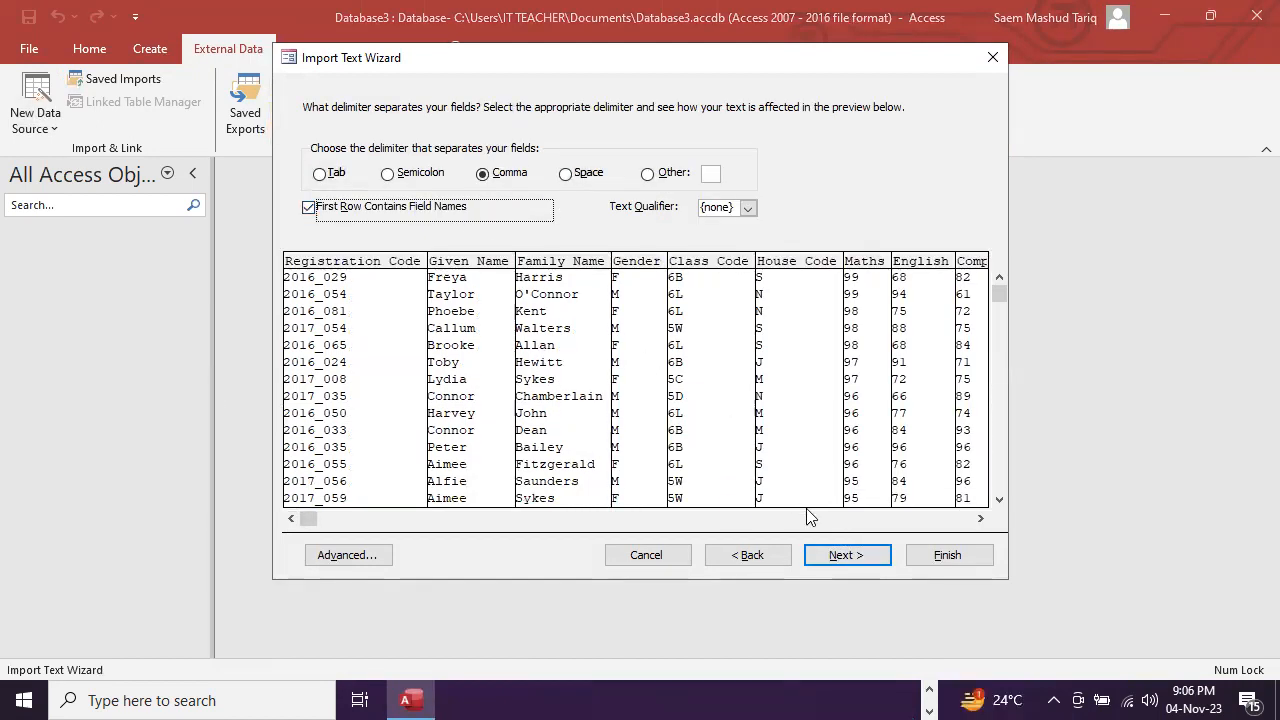
click(848, 556)
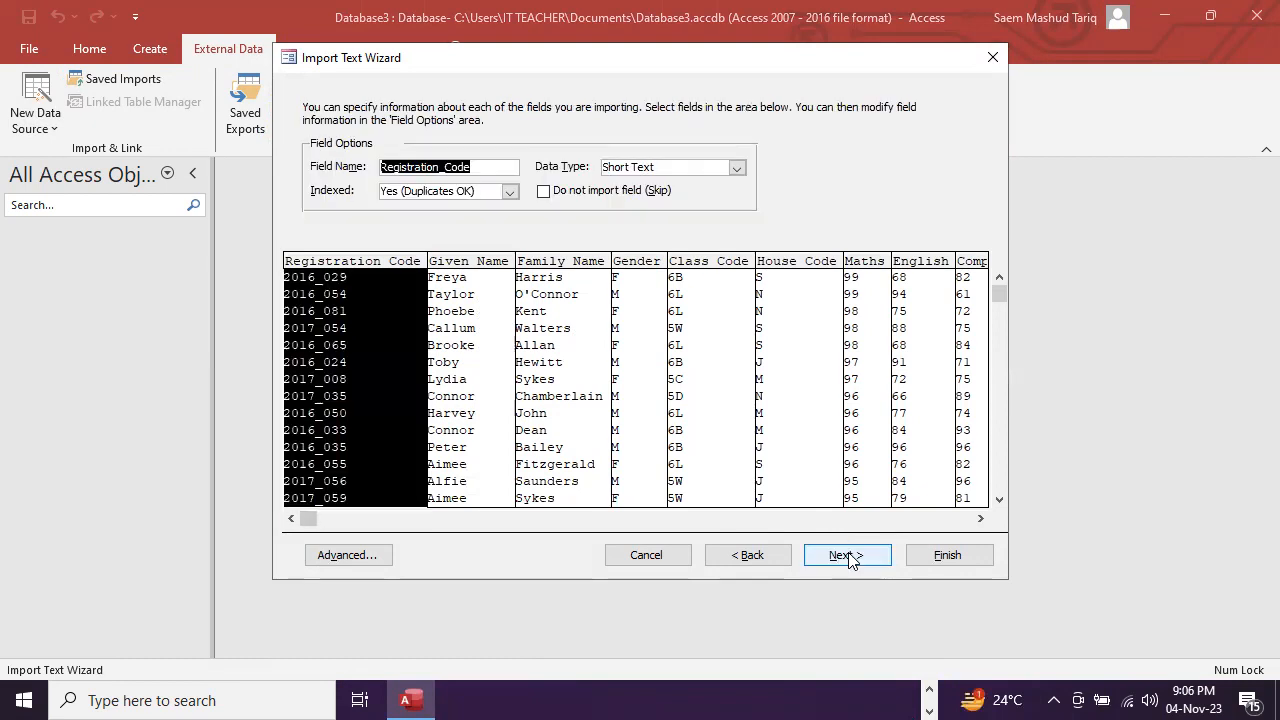
Check the question paper's import instructions and exclude the English field from the import.
click(930, 690)
click(410, 698)
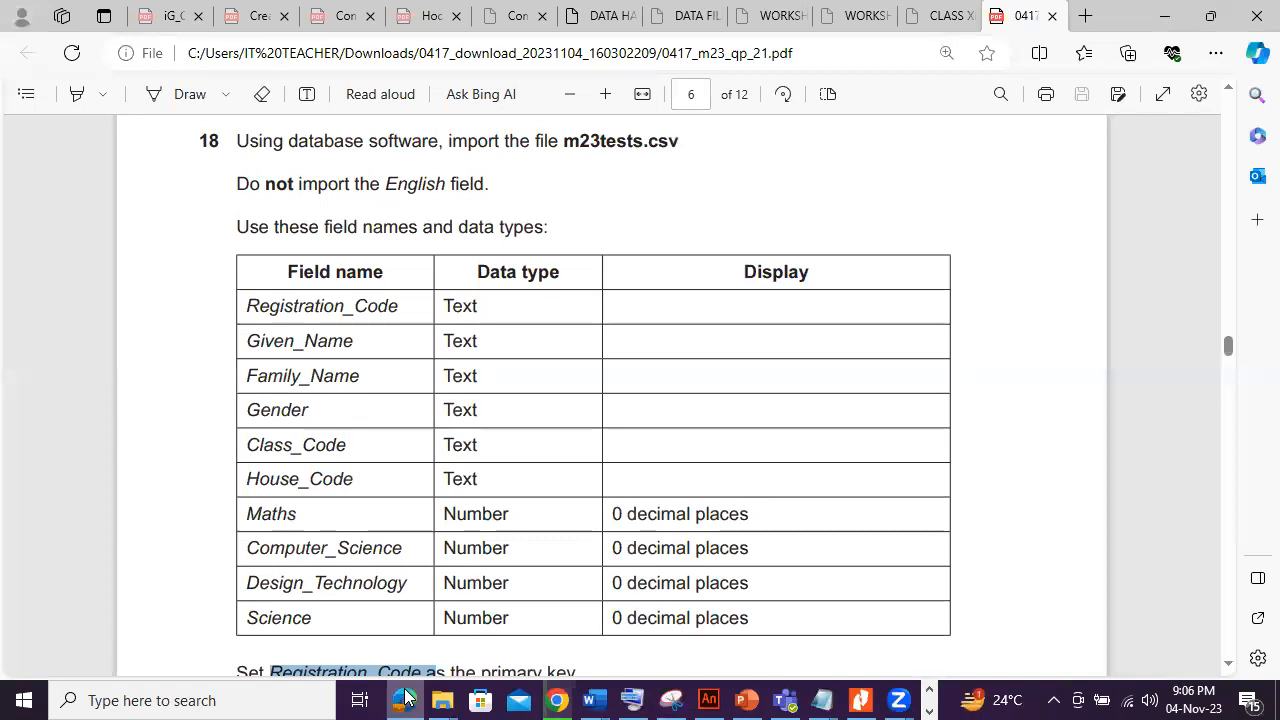
click(405, 697)
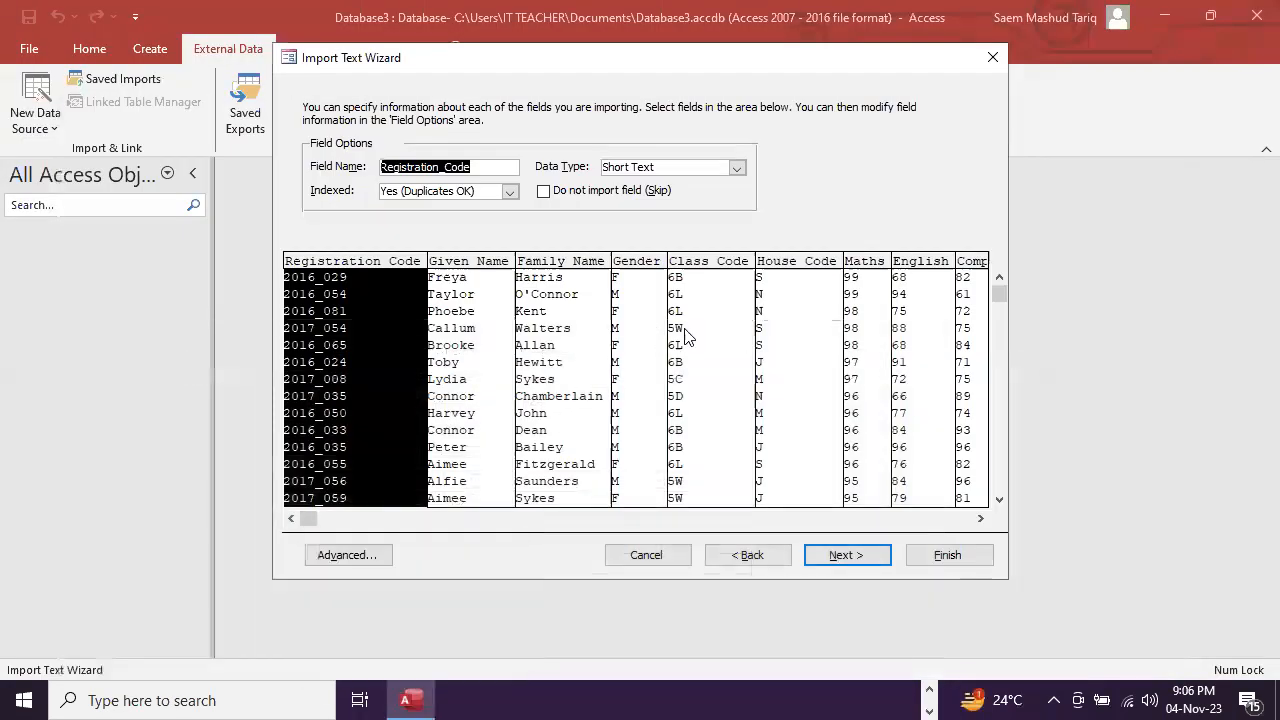
click(928, 264)
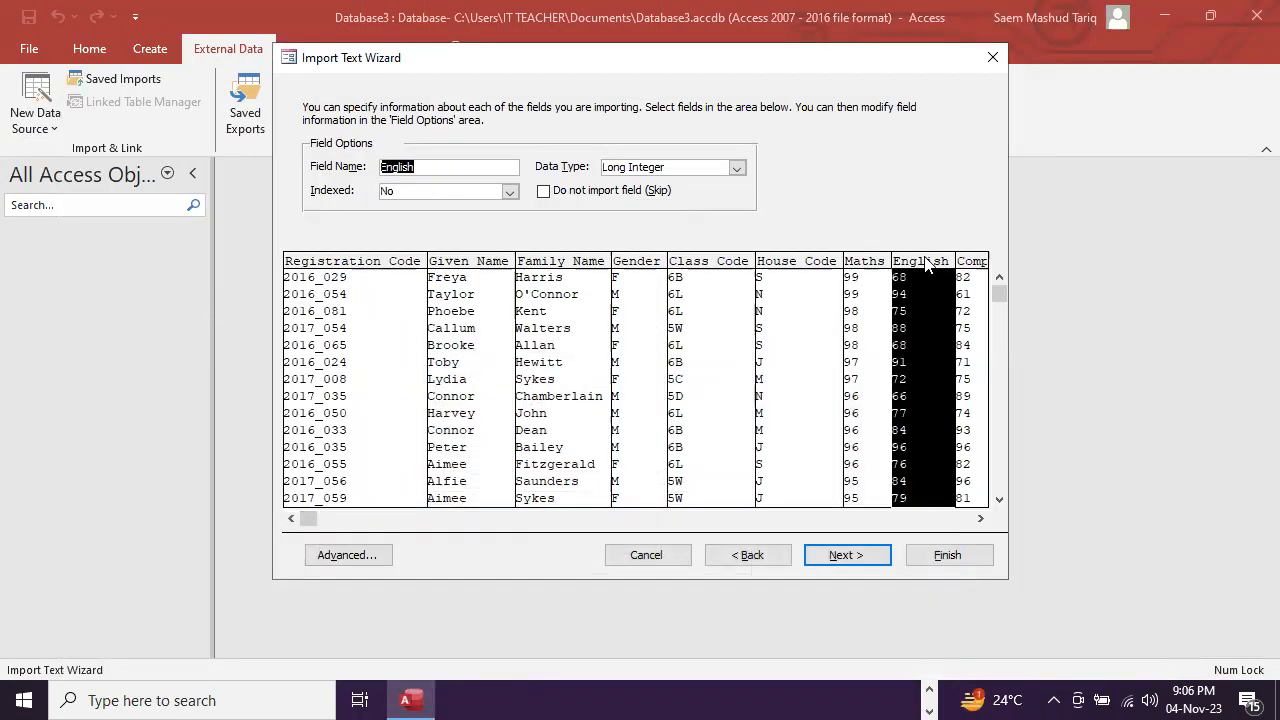
click(565, 192)
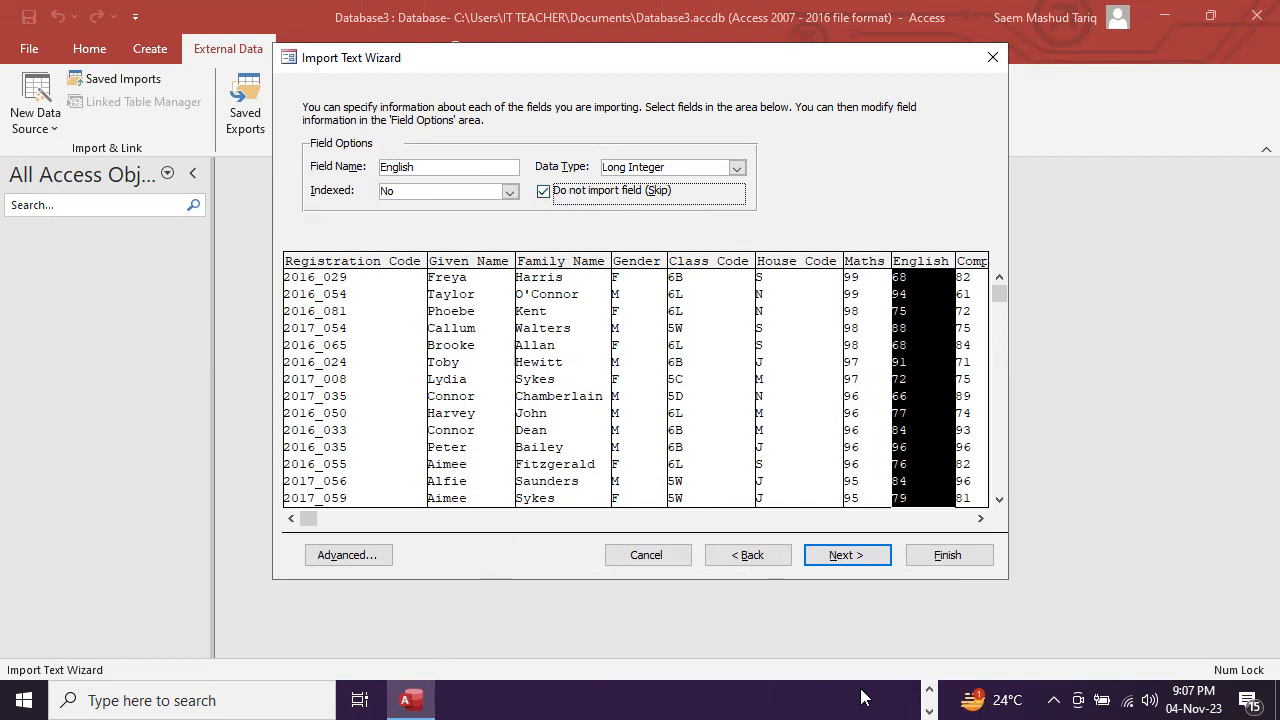
Check the import specification's field names and data types against the field table in question 18 of the question paper.
click(405, 698)
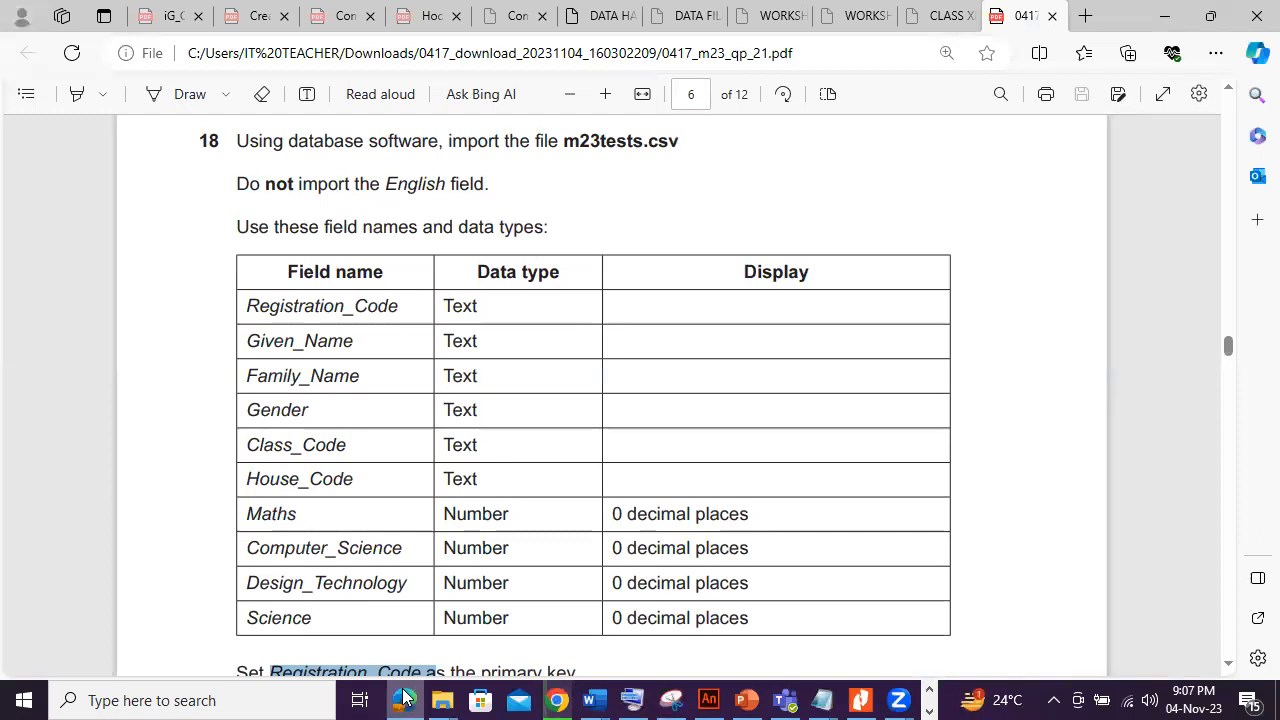
click(405, 698)
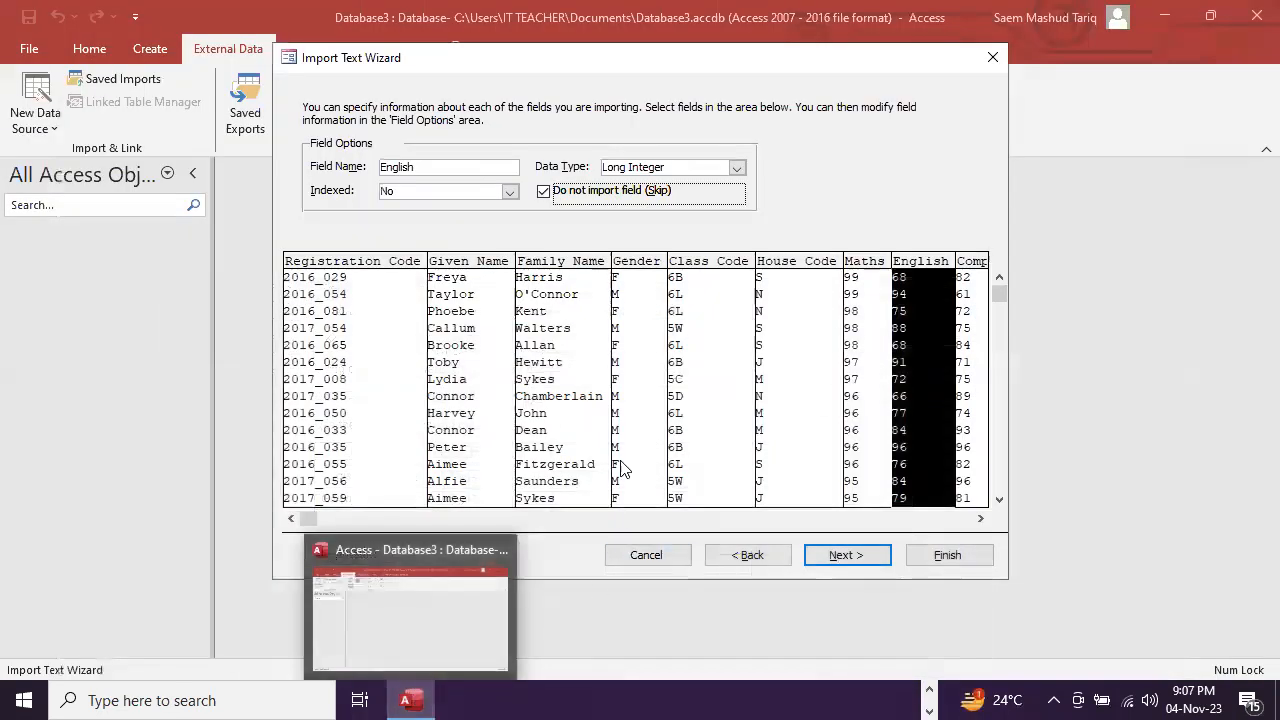
click(341, 556)
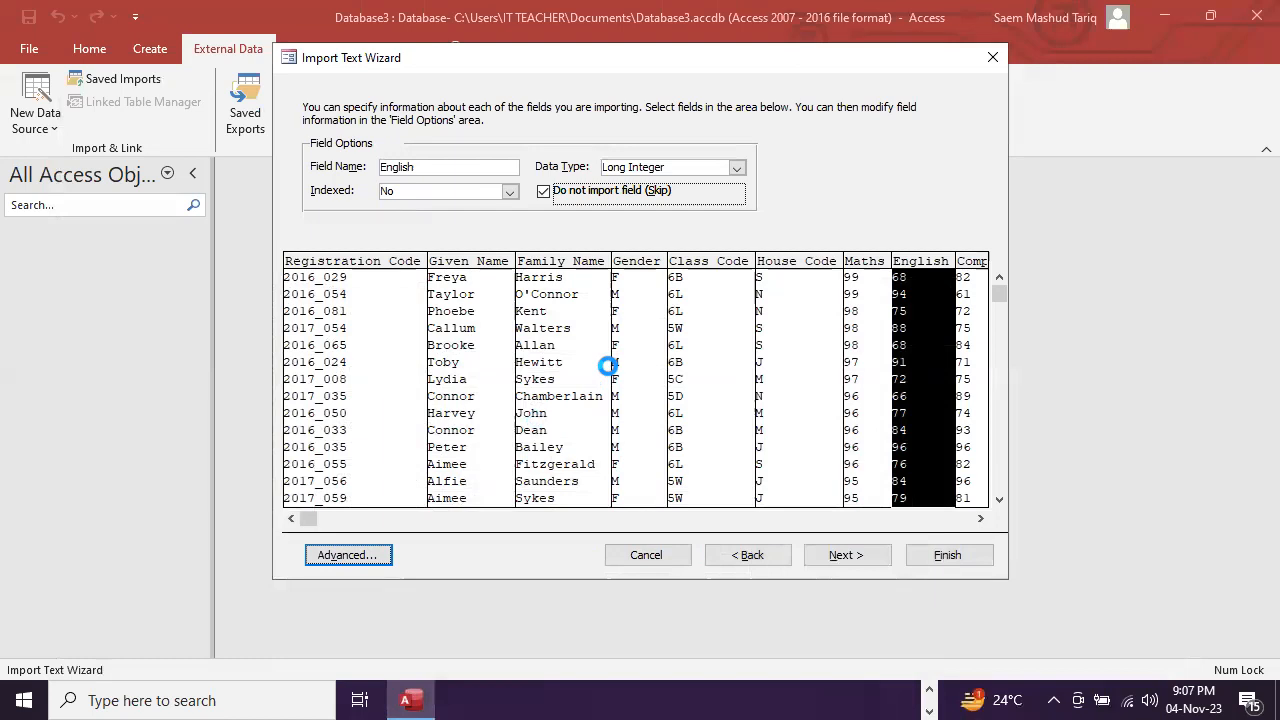
scroll(614, 455, down, 1)
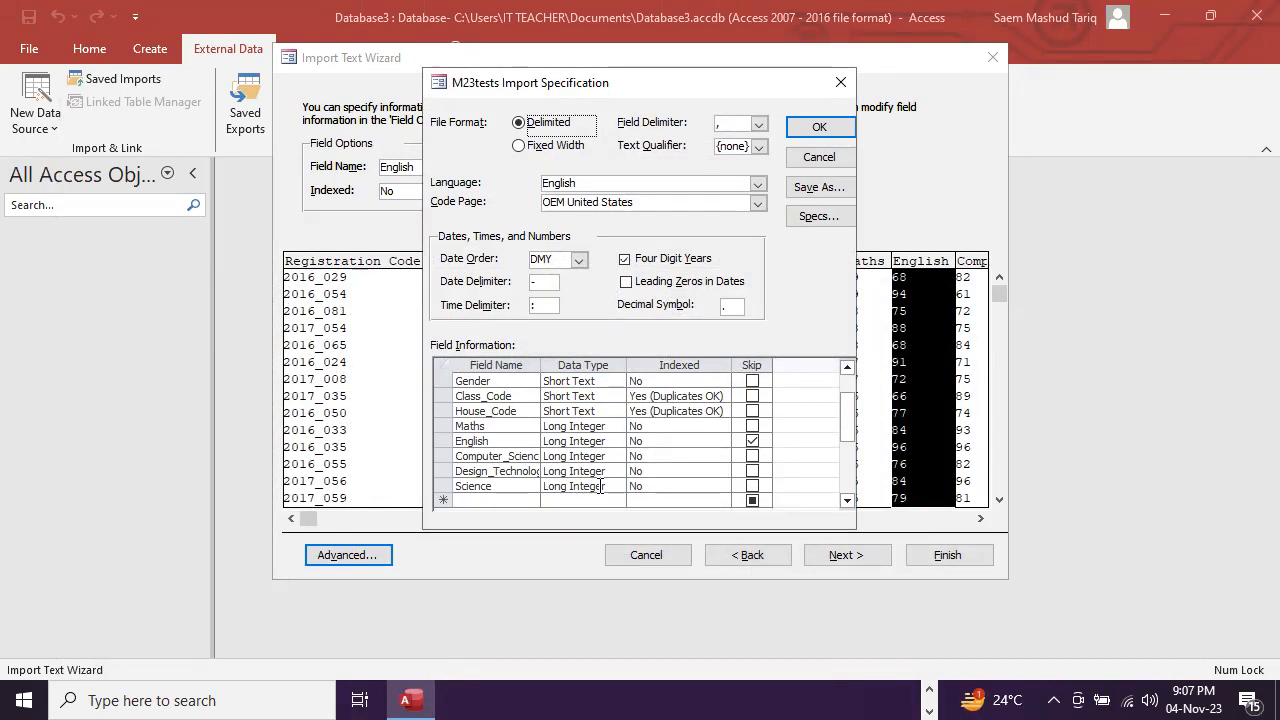
click(929, 694)
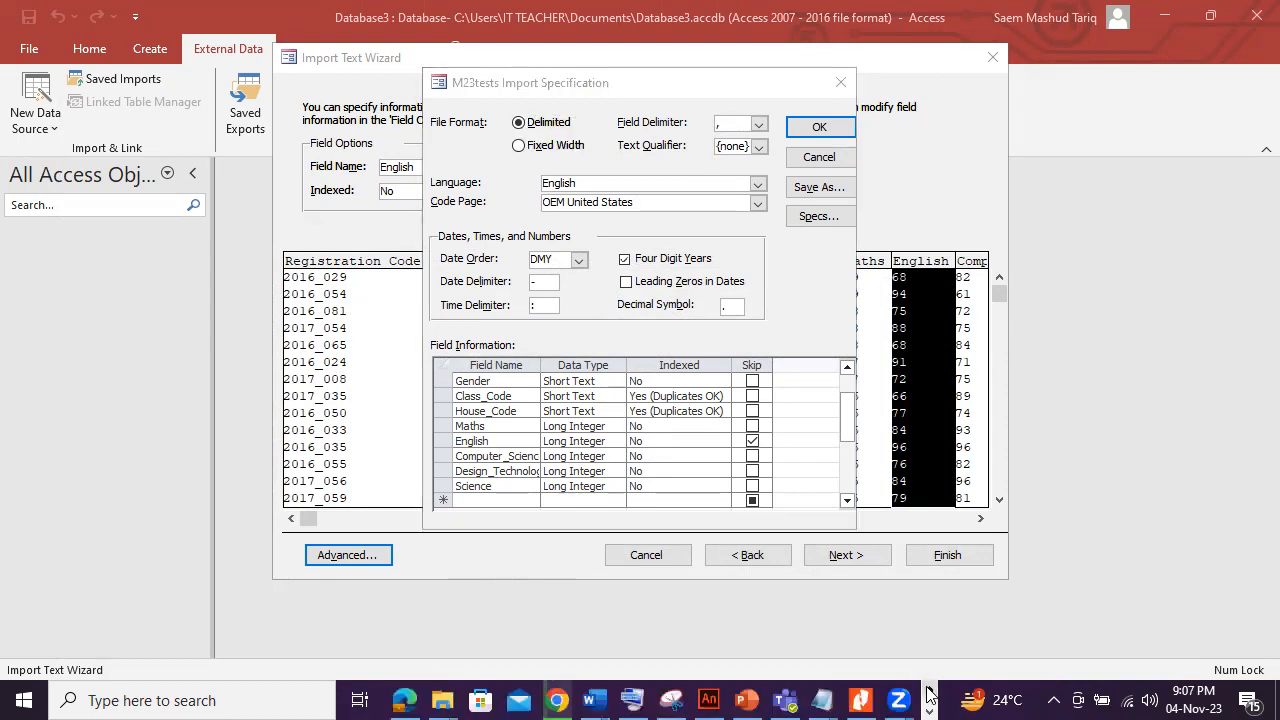
click(818, 128)
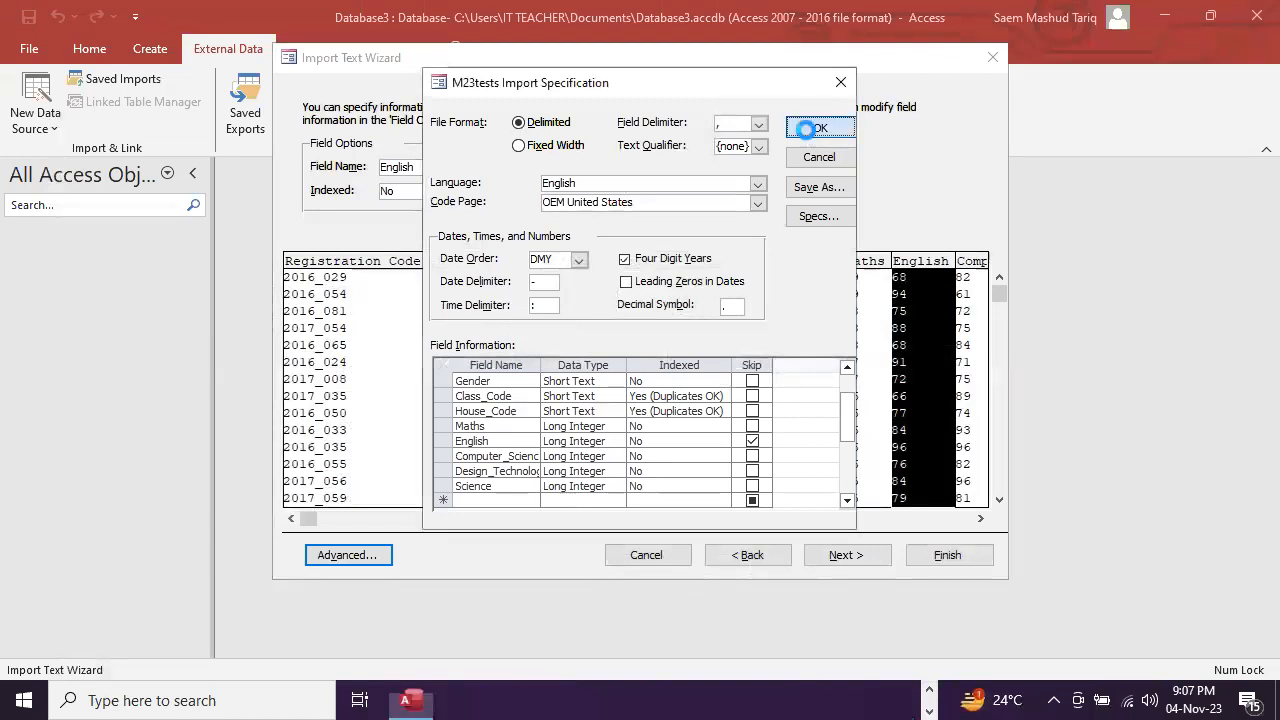
Set Registration_Code as the primary key and finish importing m23tests without saving the import steps.
click(857, 556)
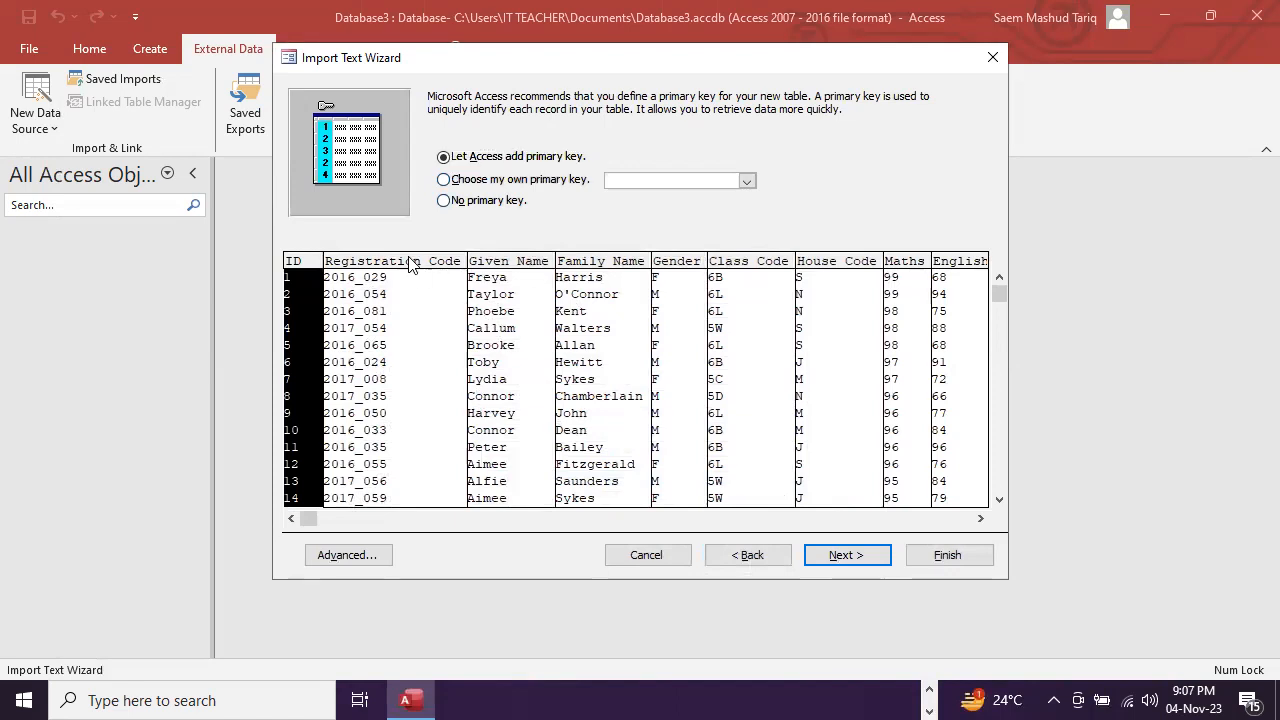
click(443, 179)
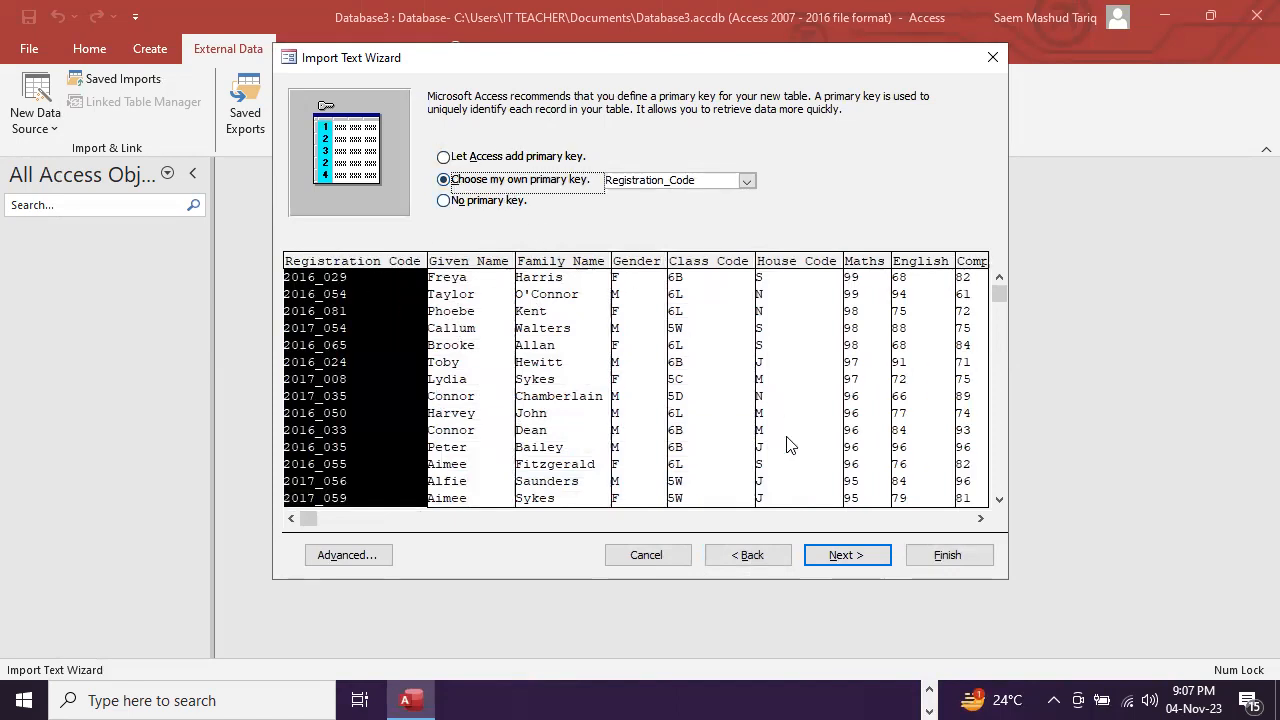
click(845, 552)
click(931, 556)
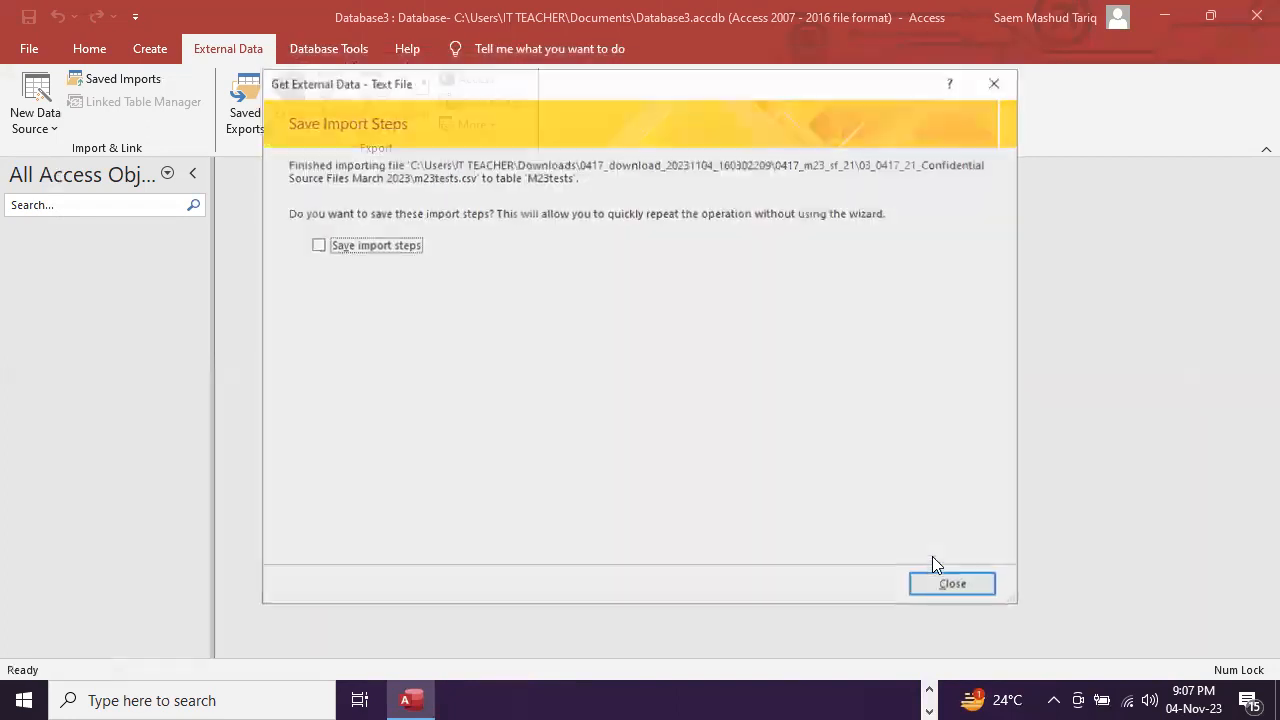
click(952, 586)
Open the M23tests table and switch it to Design View.
double_click(86, 262)
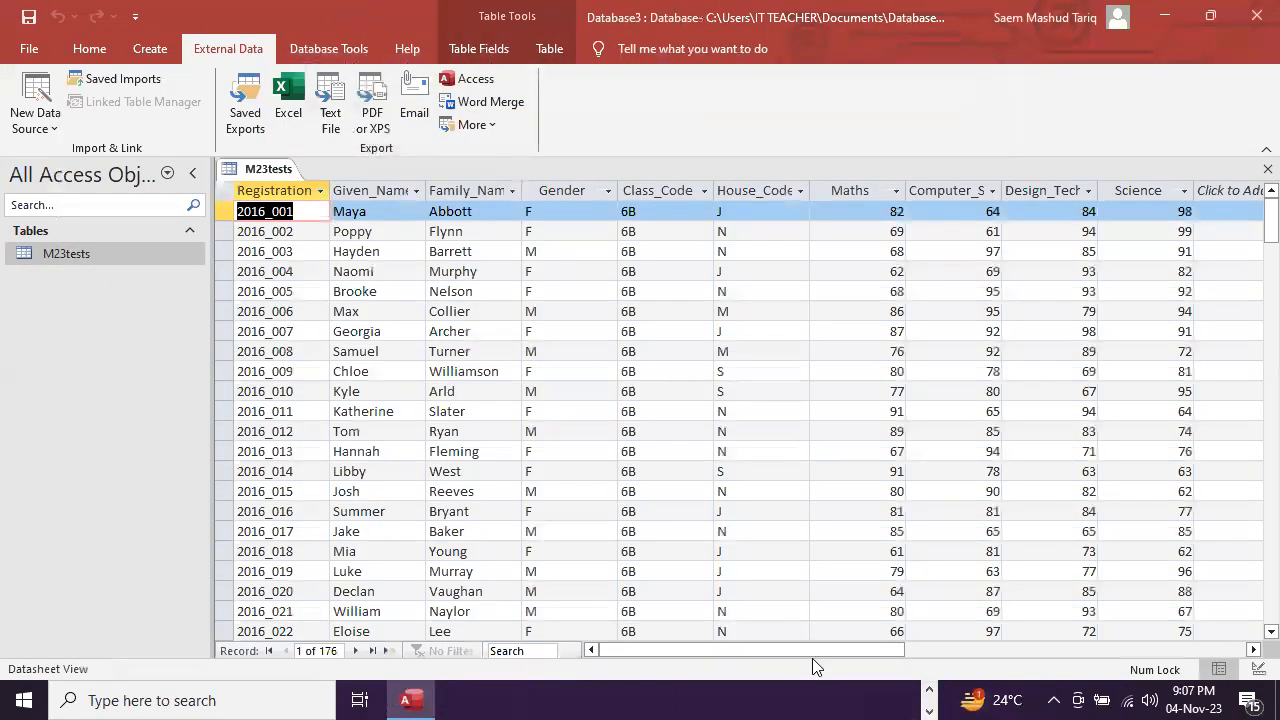
drag(856, 651, 394, 393)
click(89, 48)
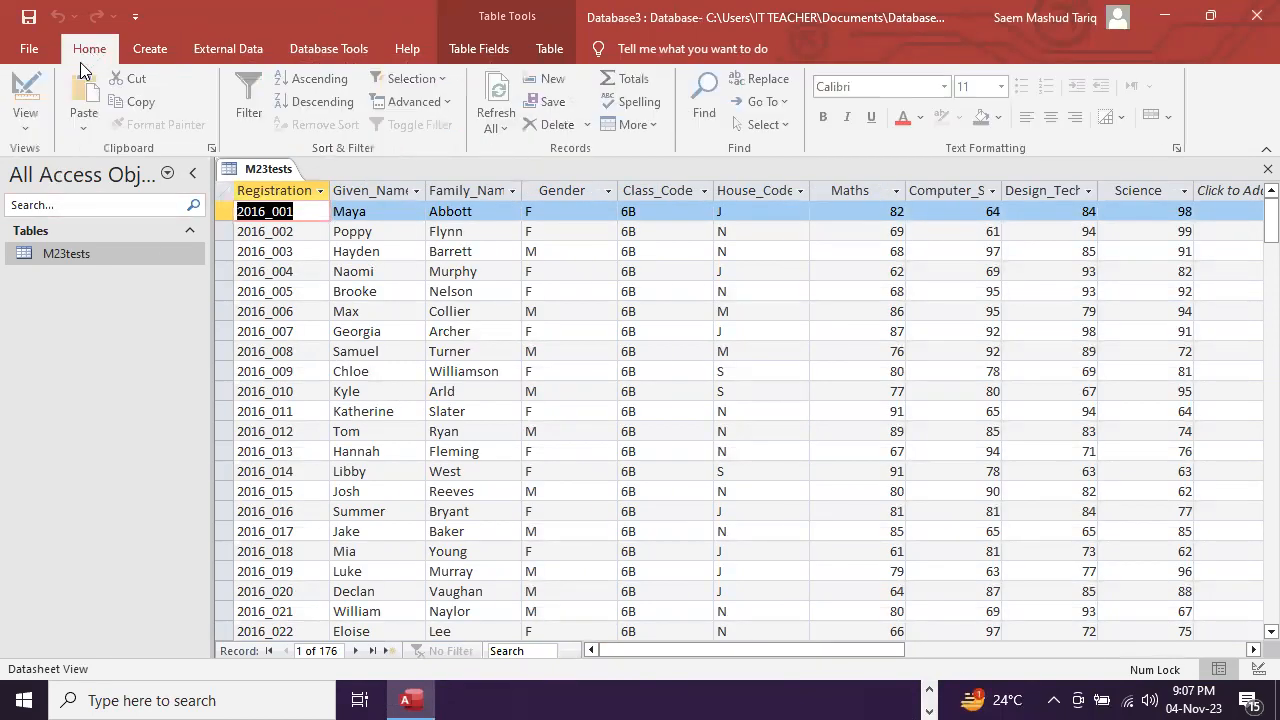
click(42, 114)
click(82, 198)
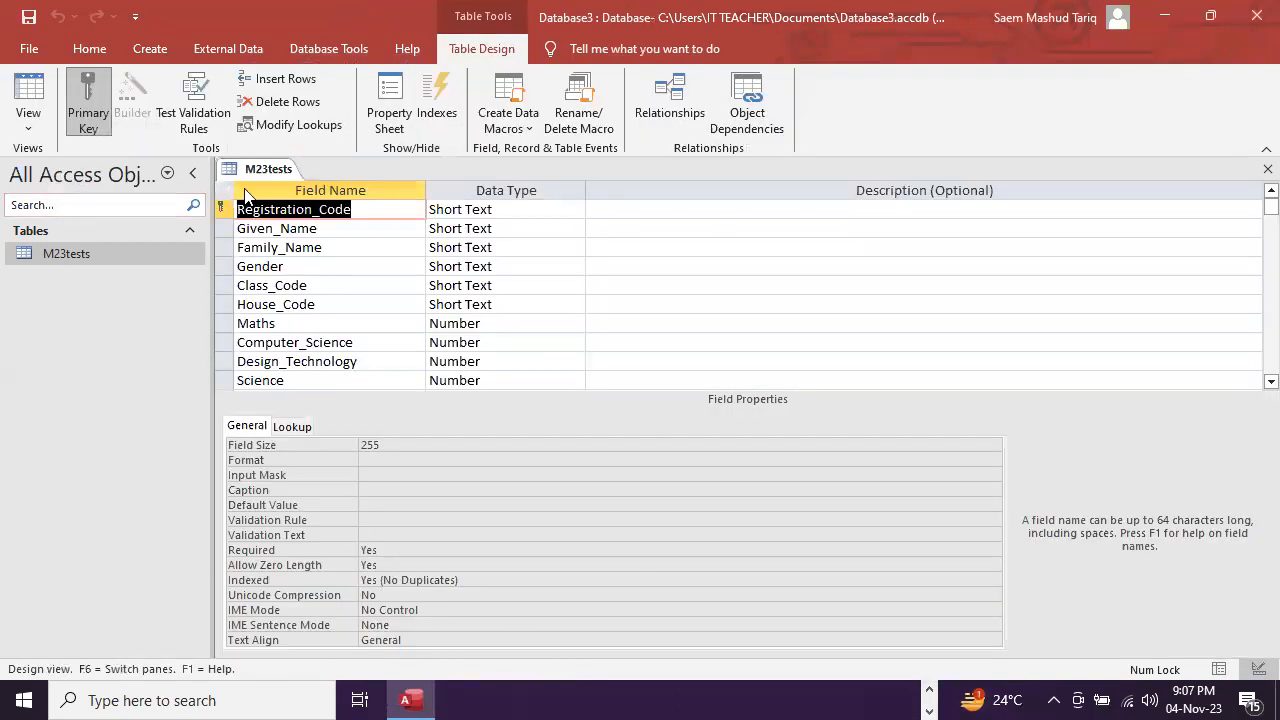
Use Snipping Tool to capture the M23tests design showing its field names, data types and primary key, and copy the snip.
click(200, 700)
text(s)
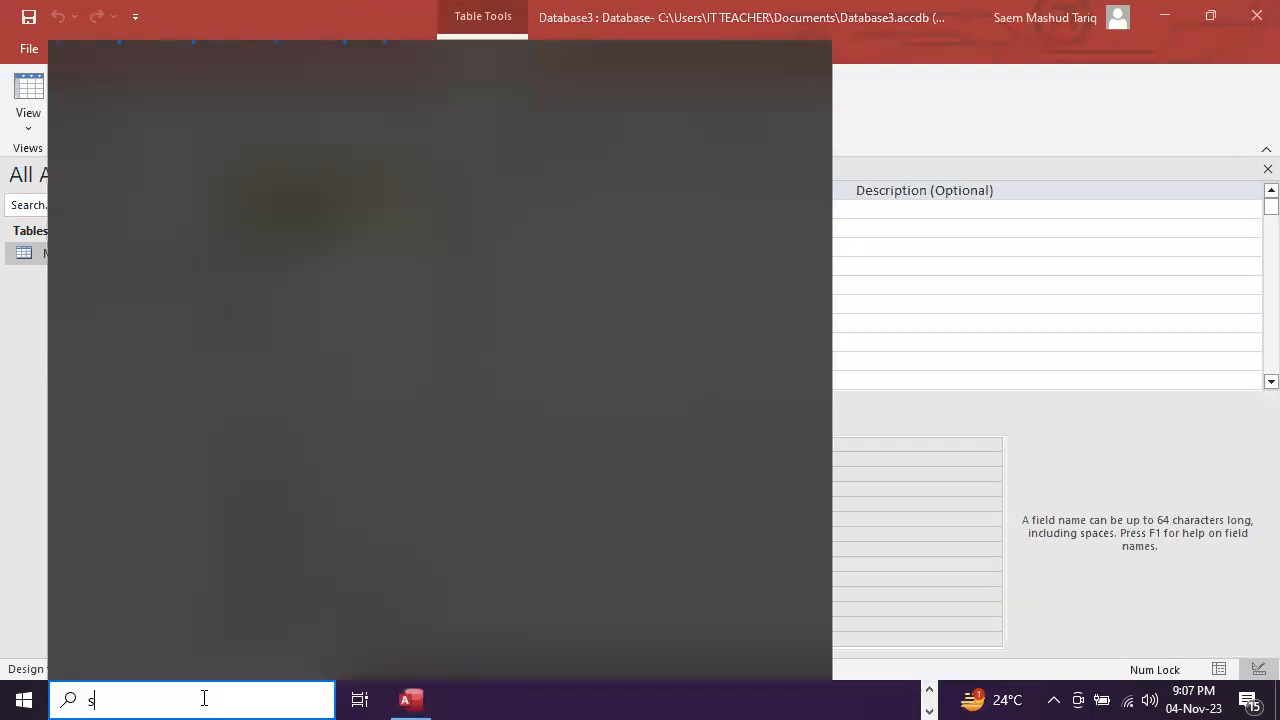
text(n)
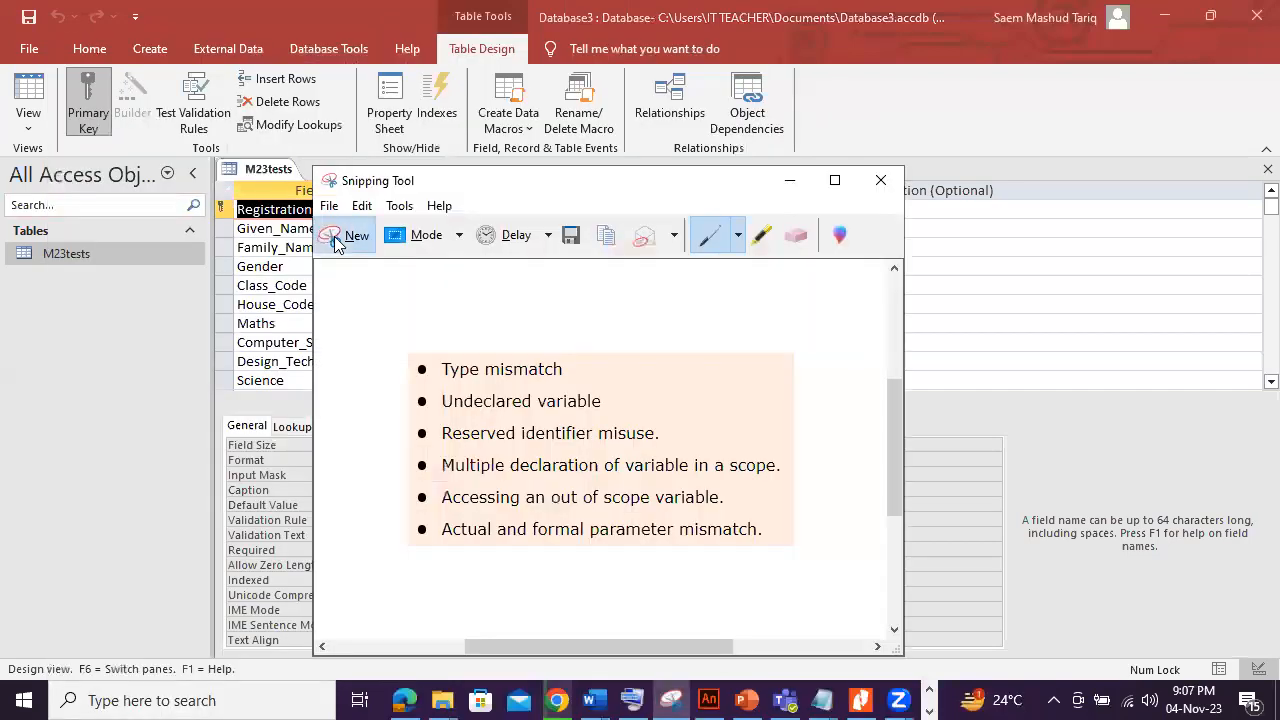
click(340, 235)
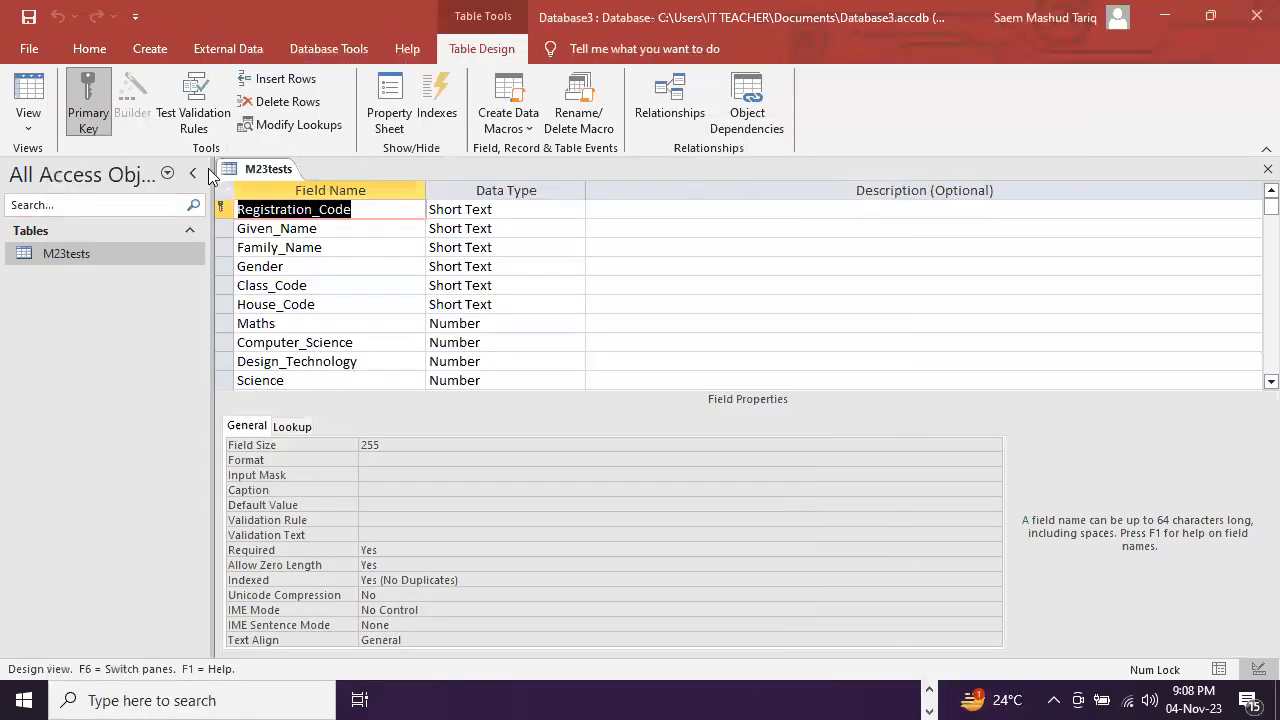
drag(211, 161, 590, 668)
click(166, 40)
click(172, 61)
Check question 18's evidence instruction in the question paper and open the m23evidence document in Word.
mouse_move(573, 696)
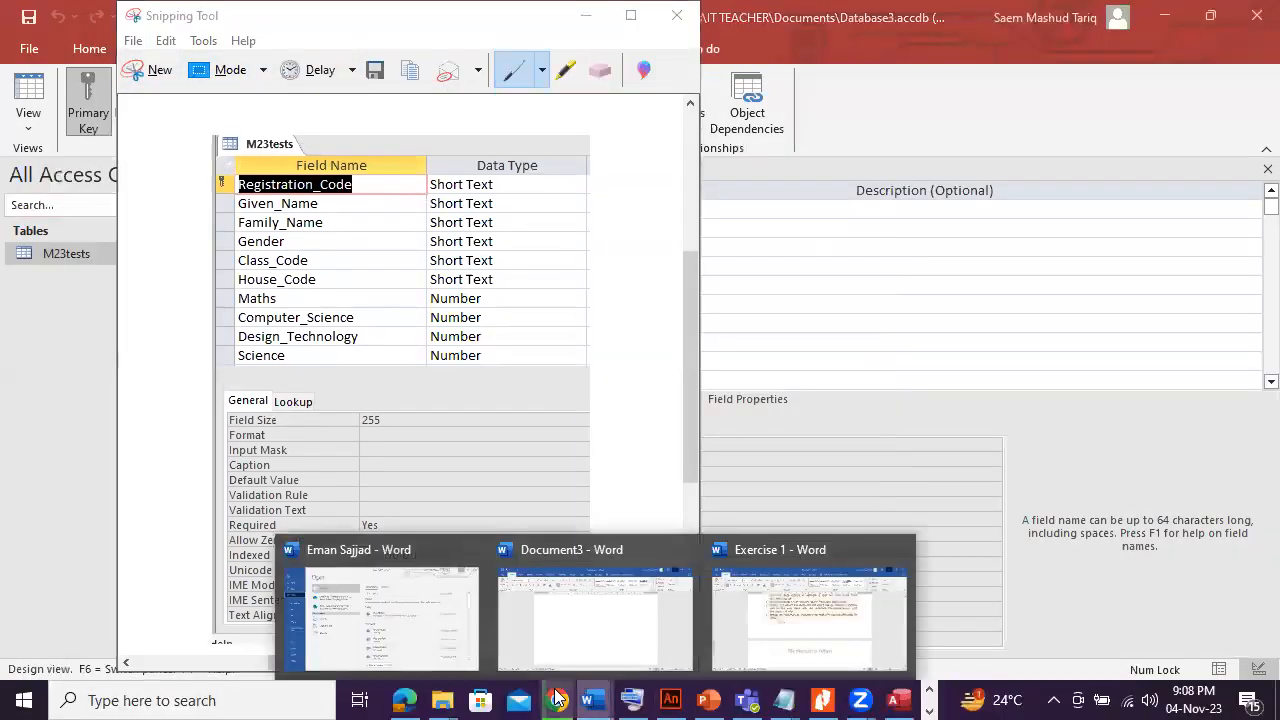
click(404, 700)
scroll(338, 400, down, 3)
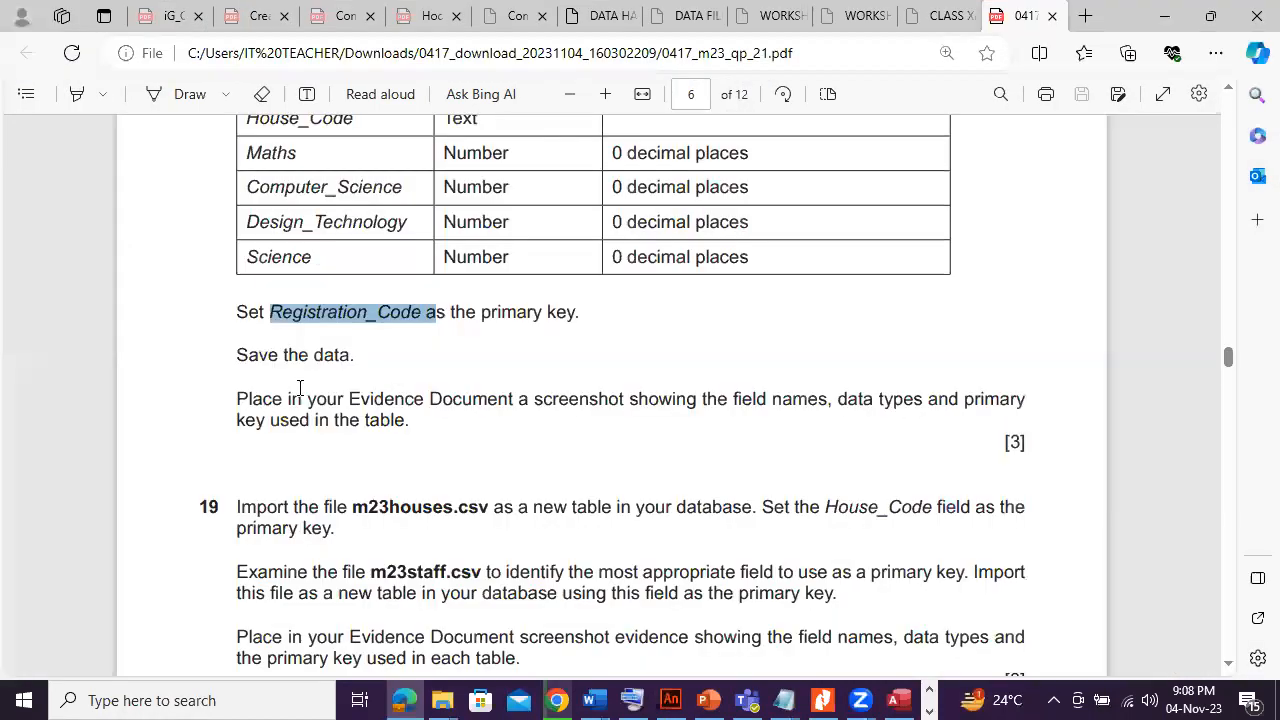
triple_click(355, 364)
drag(232, 400, 751, 423)
click(853, 408)
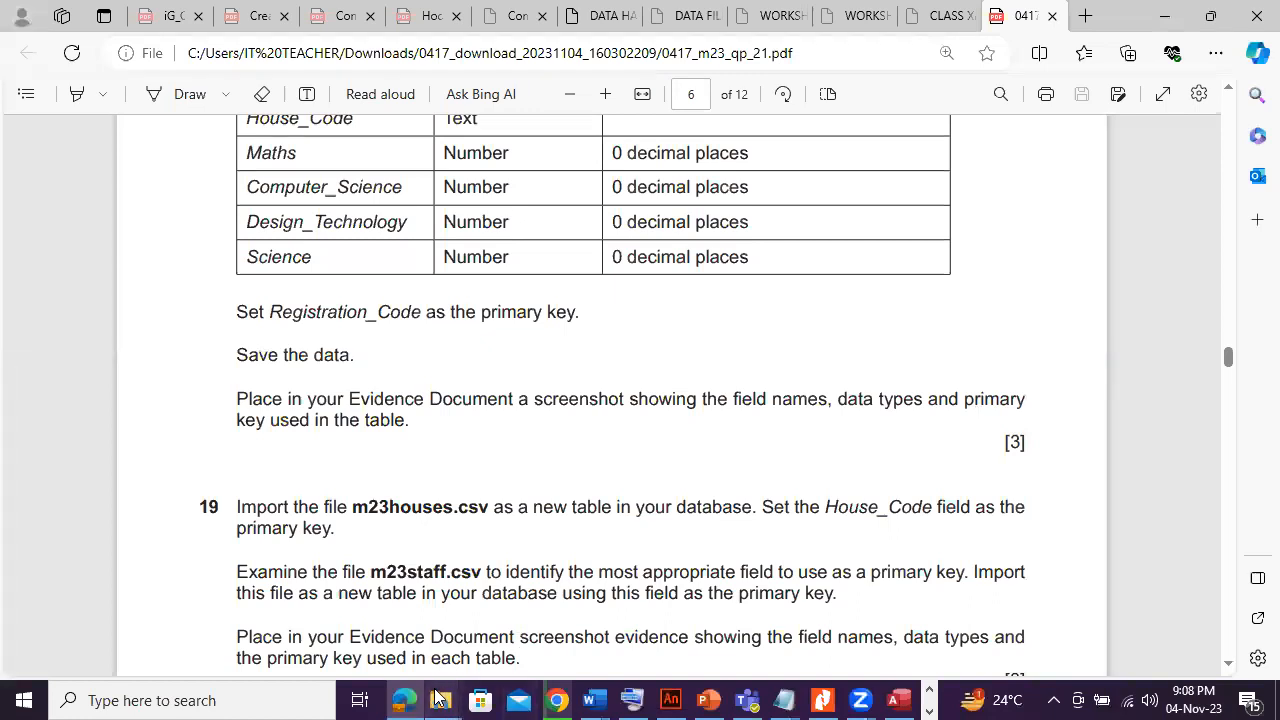
mouse_move(441, 700)
click(491, 655)
double_click(277, 225)
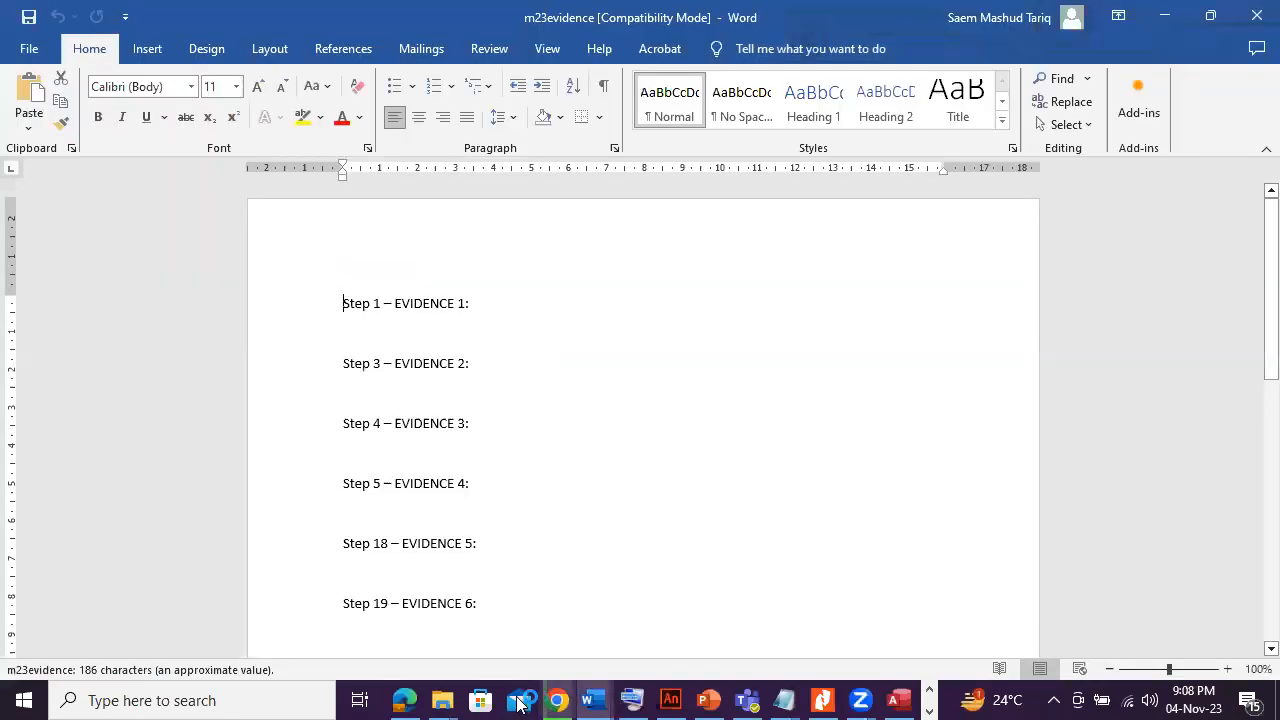
Paste the table design screenshot into the evidence document beneath the "Step 4 – EVIDENCE 3:" heading.
click(404, 699)
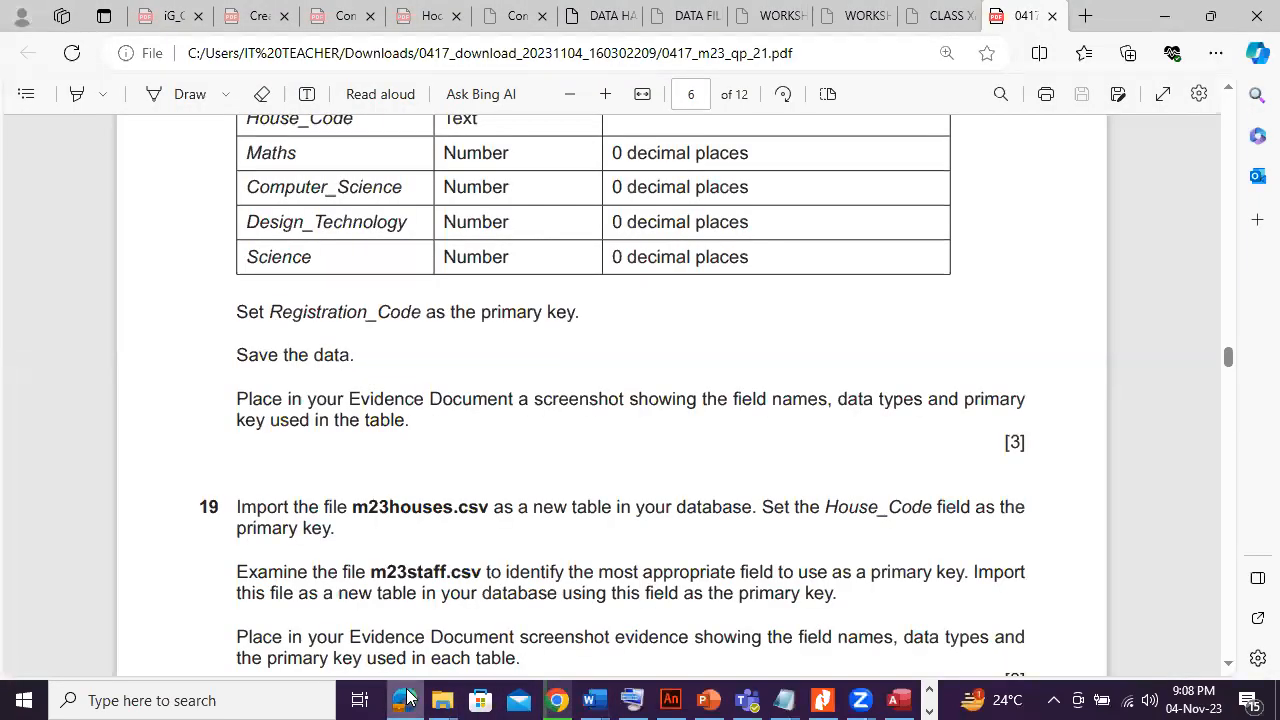
click(405, 699)
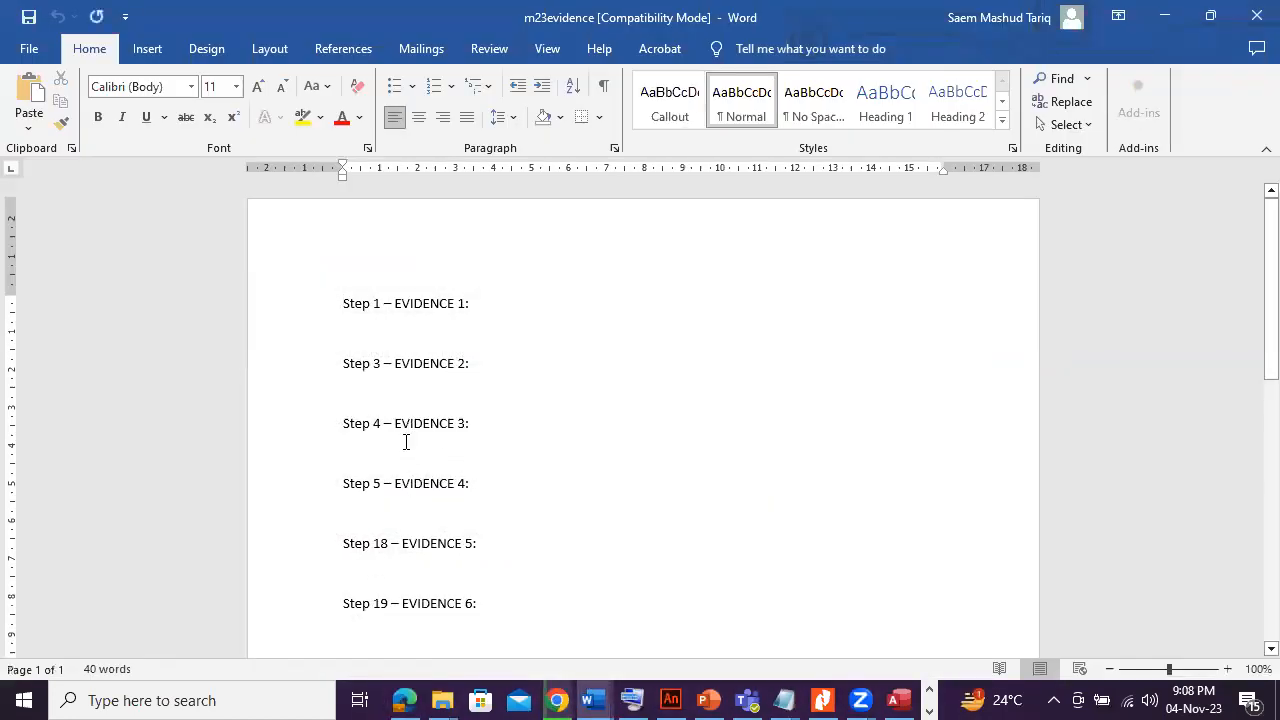
click(366, 456)
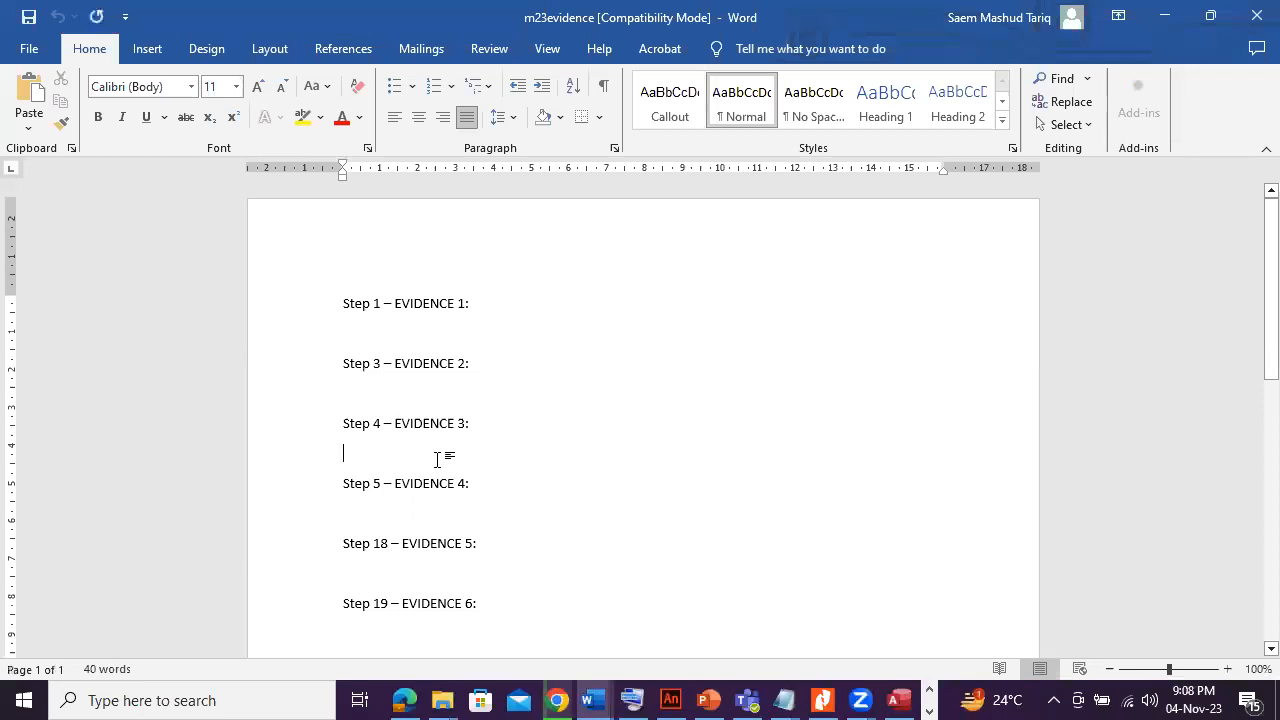
right_click(437, 457)
click(480, 278)
scroll(495, 425, down, 4)
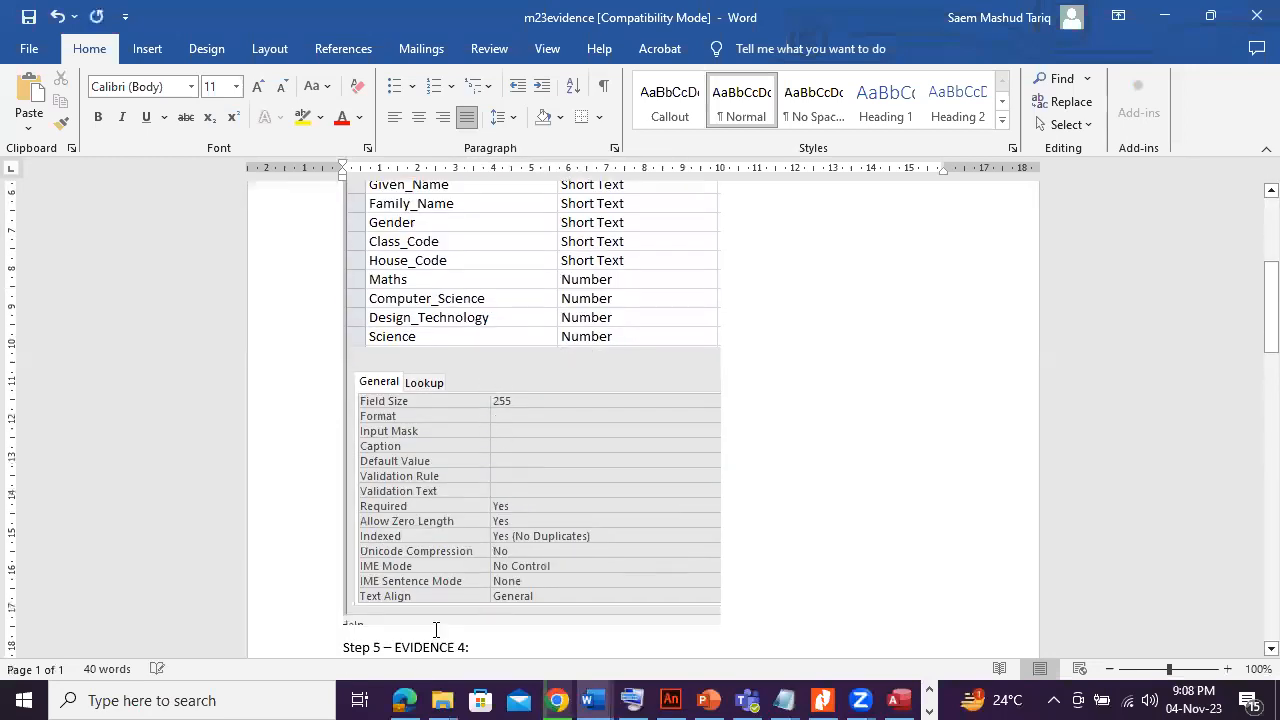
Review question 18's field table and read the import instructions of question 19 in the question paper.
click(404, 700)
scroll(634, 499, up, 3)
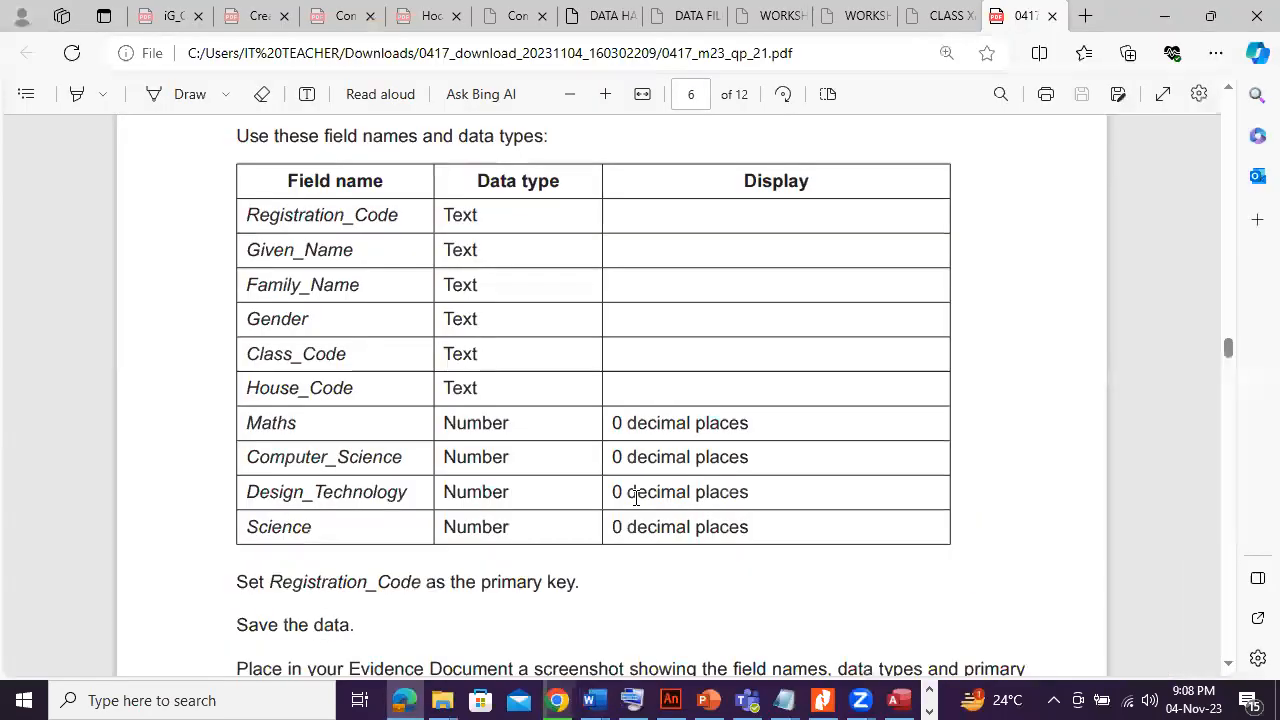
scroll(636, 497, down, 5)
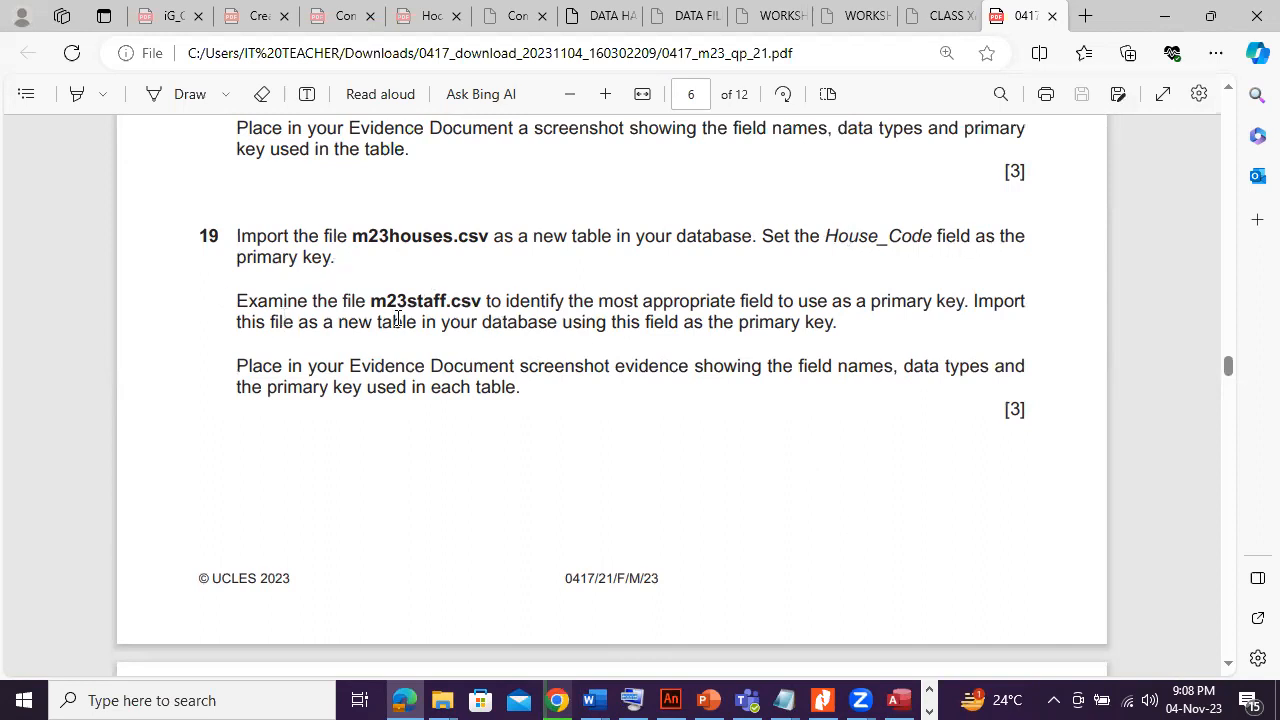
Return to Access and choose m23houses as the text file to import into a new table.
click(898, 697)
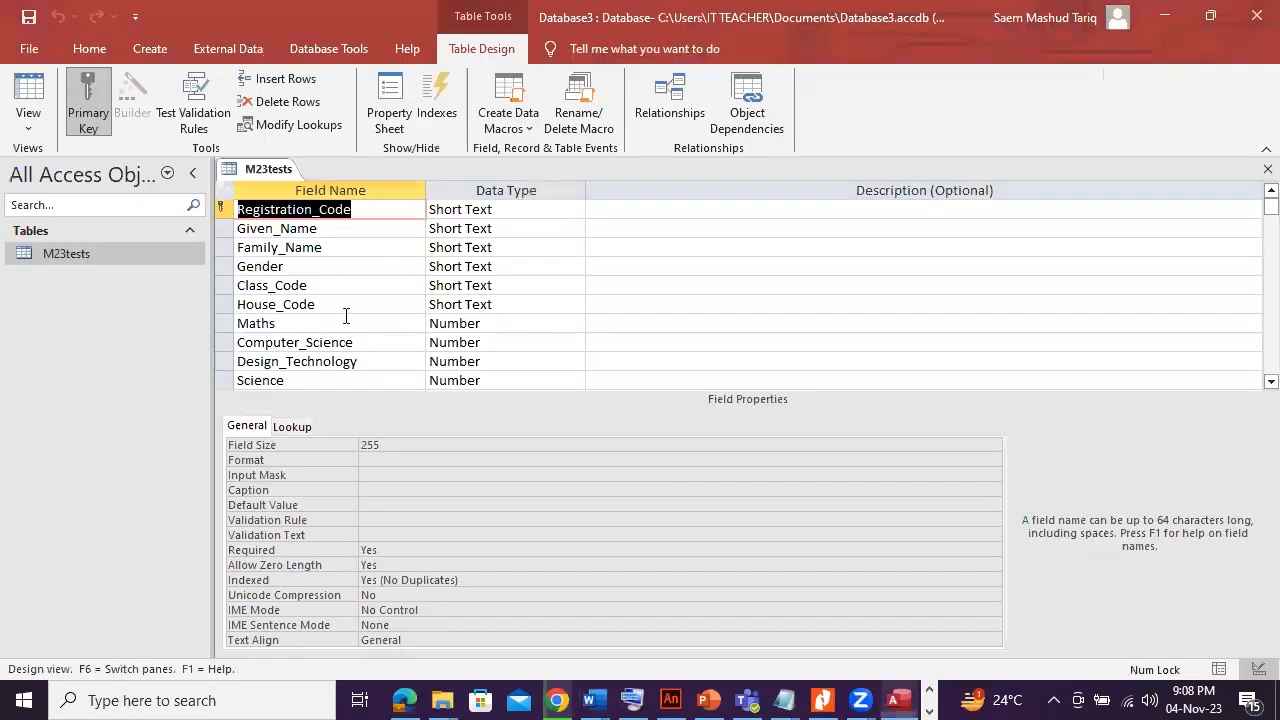
click(323, 49)
click(228, 48)
click(35, 105)
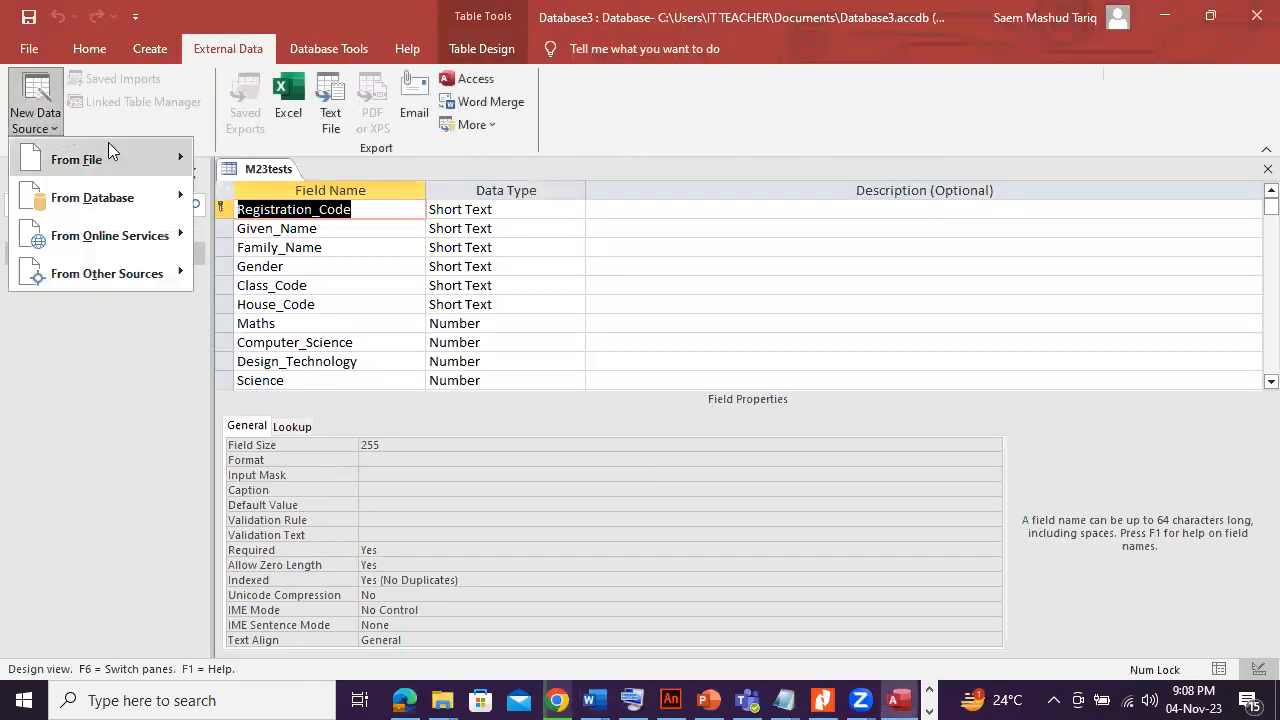
mouse_move(108, 150)
click(286, 270)
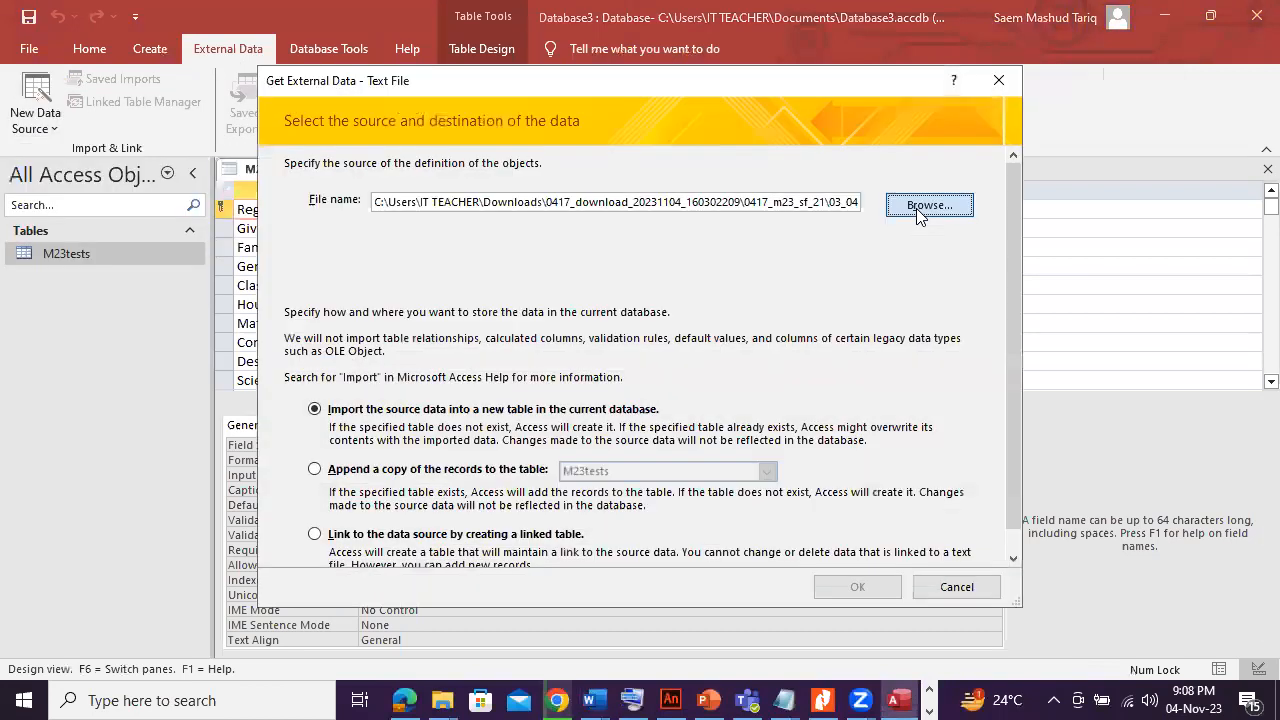
click(590, 241)
click(751, 541)
click(840, 590)
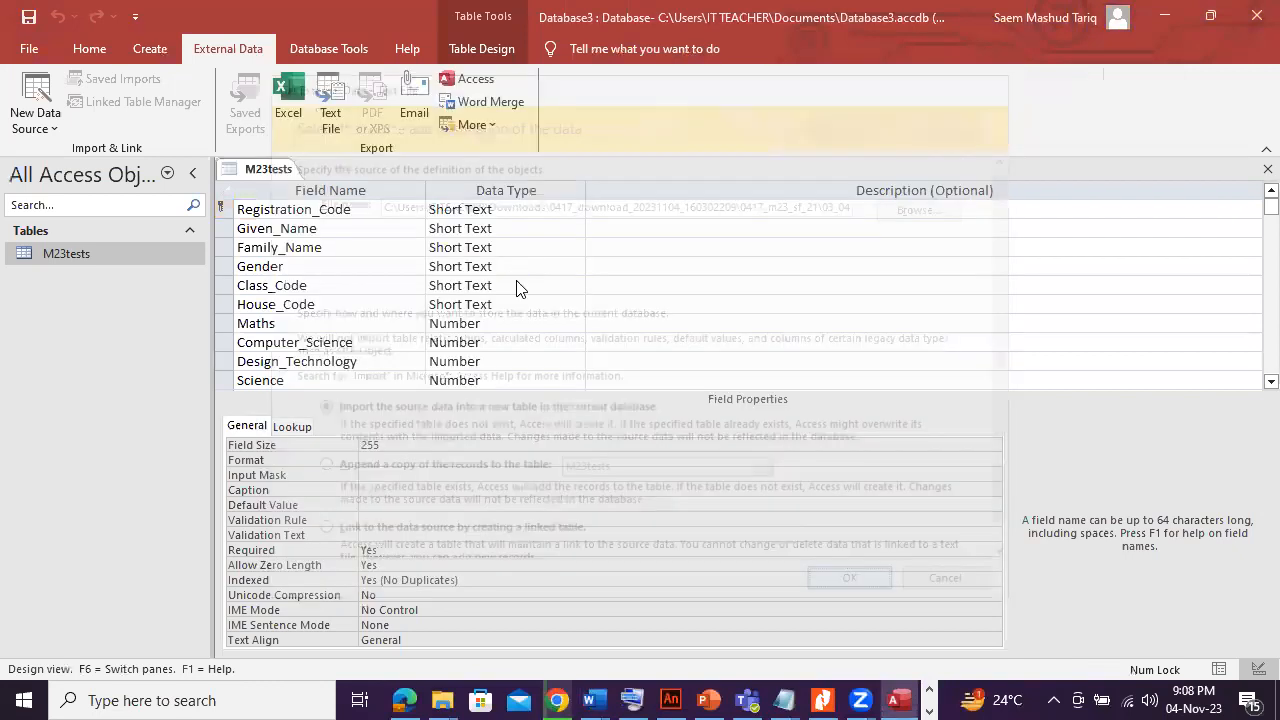
Keep the houses data comma-delimited, treat its first row as field names and accept the default field options.
click(845, 558)
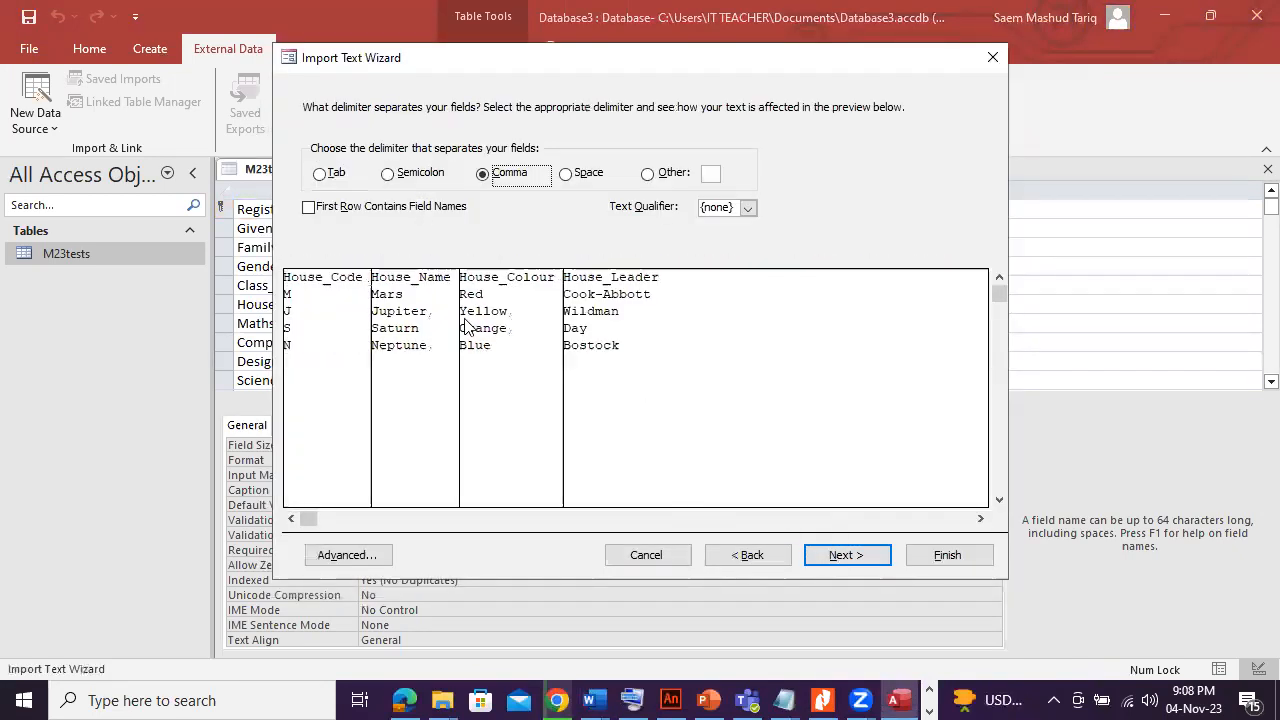
click(366, 207)
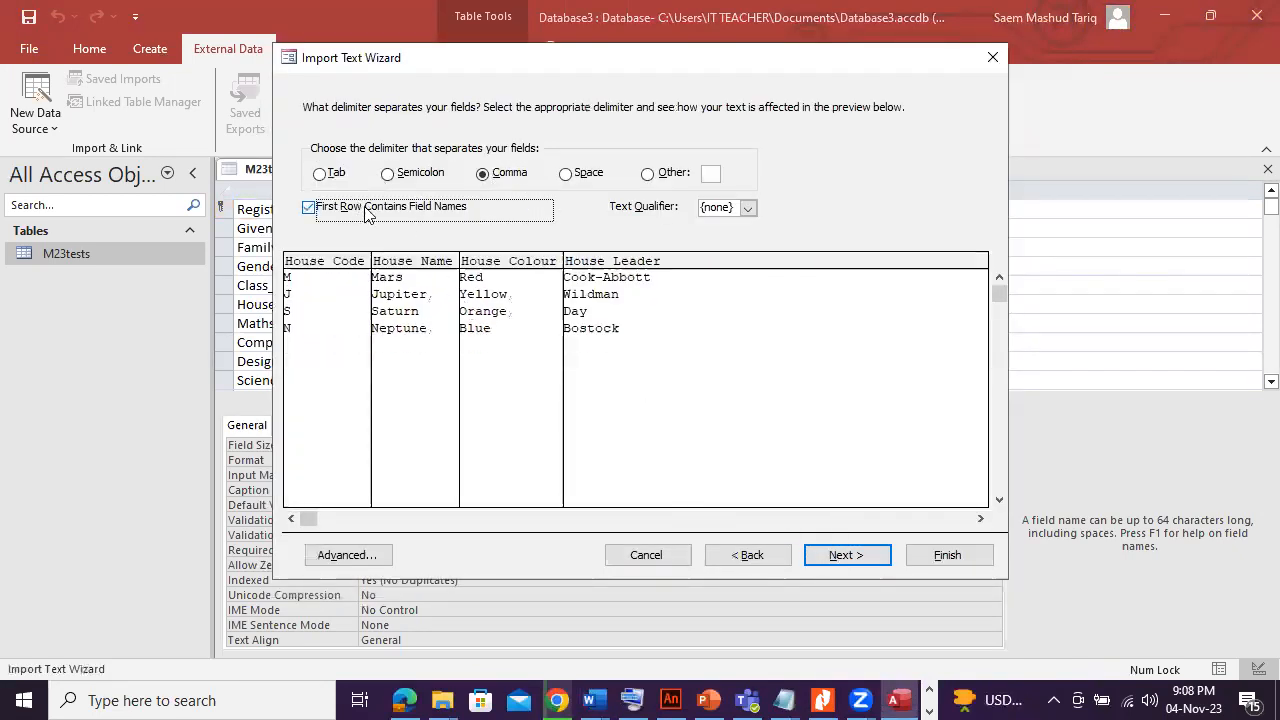
click(845, 555)
click(843, 555)
Set House_Code as the primary key and finish importing the m23houses table.
click(515, 182)
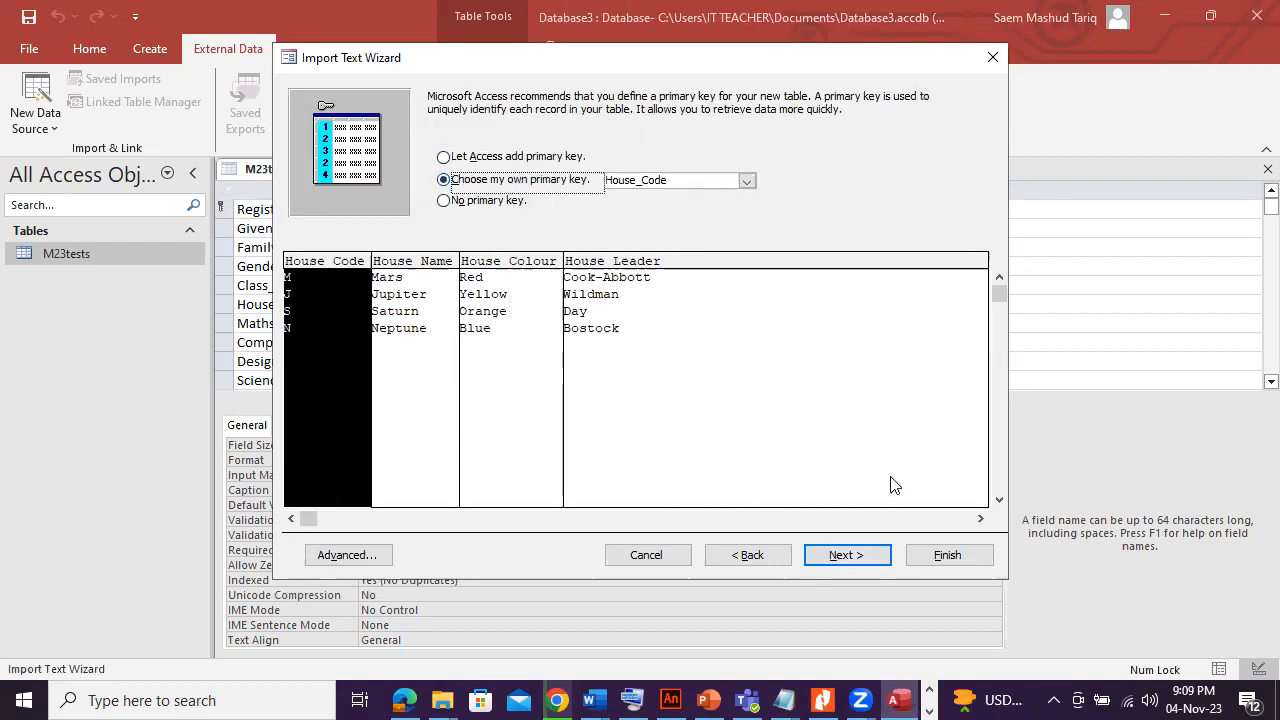
click(845, 556)
click(933, 556)
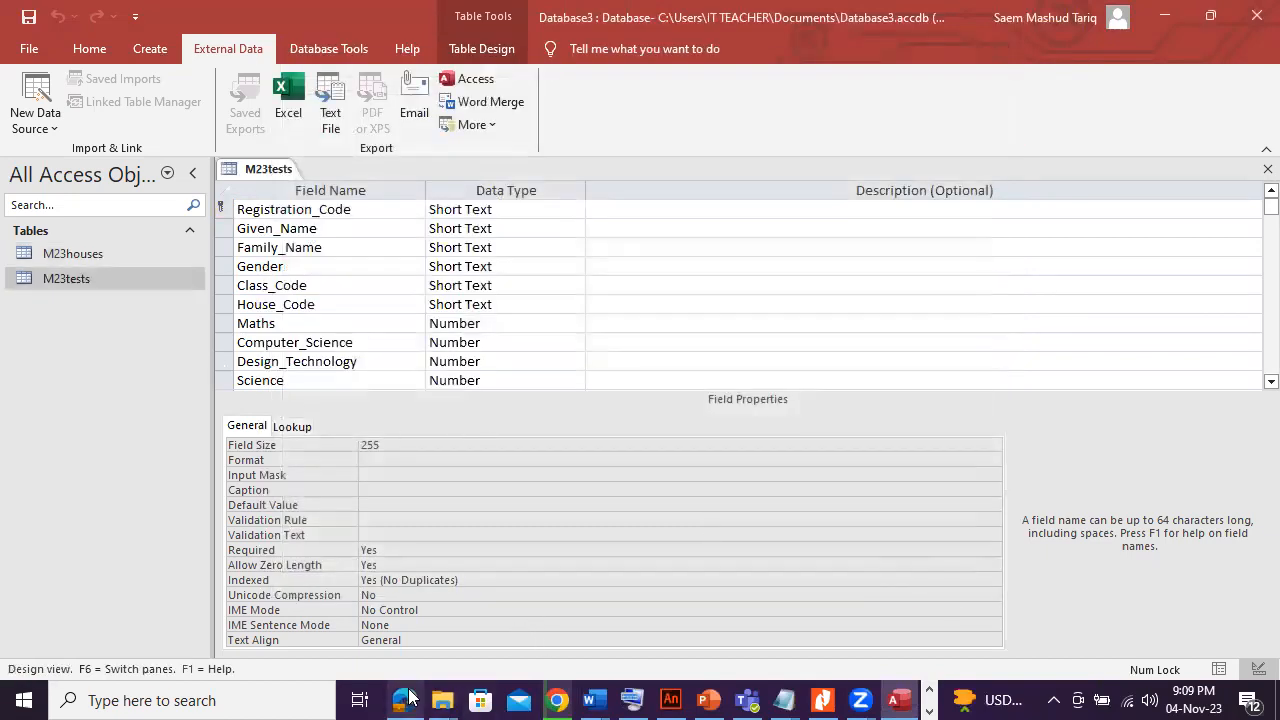
Read question 19's instructions for m23staff.csv in the question paper and return to Access.
click(409, 697)
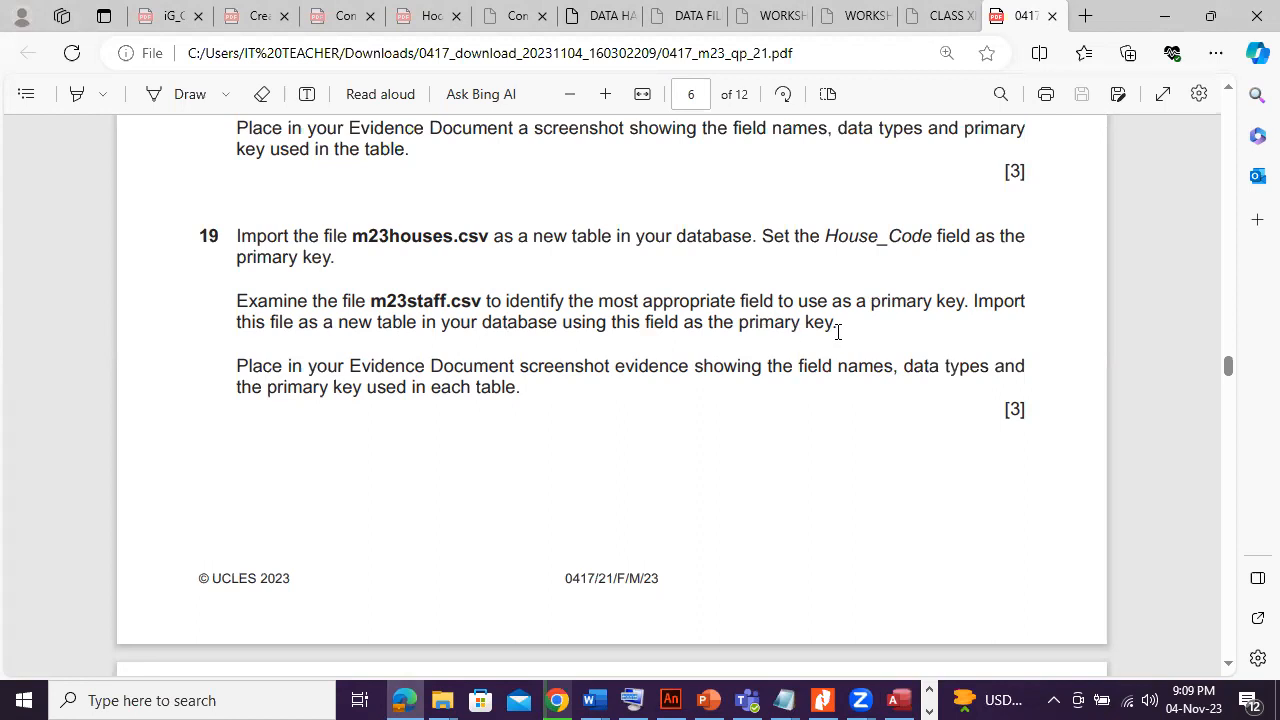
click(898, 700)
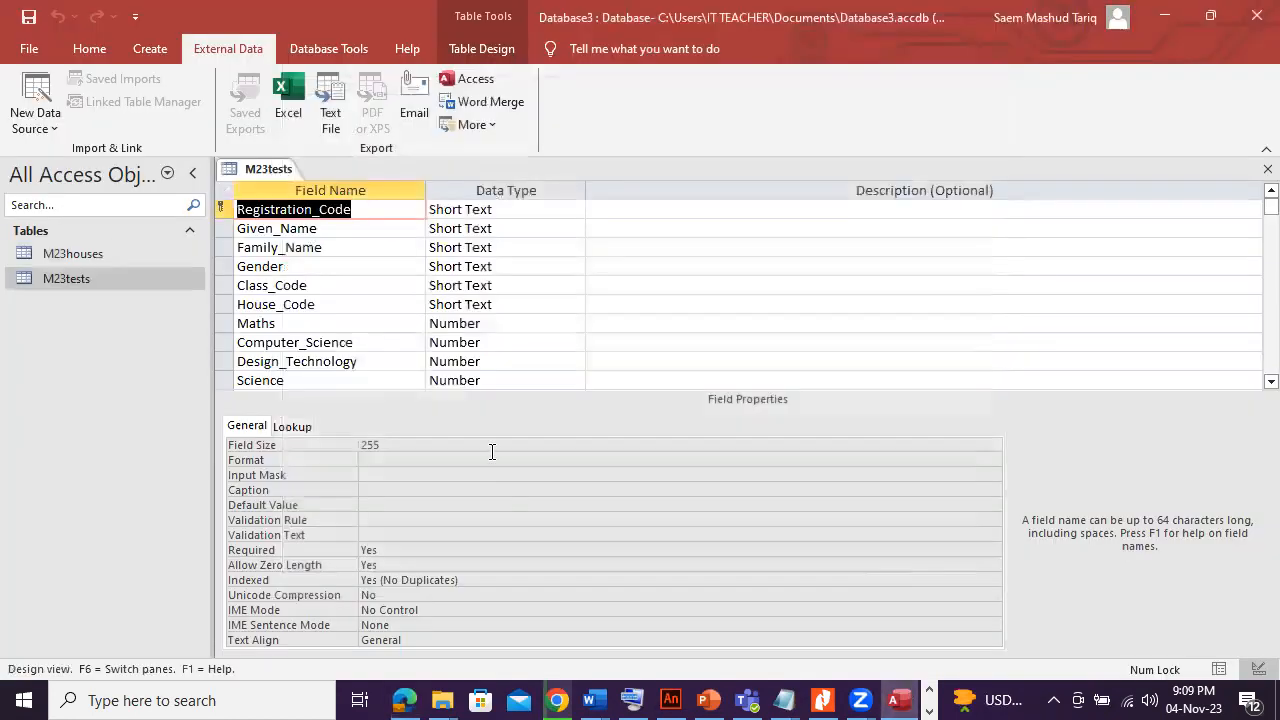
Close the M23tests design and choose m23staff as the text file to import into a new table.
click(1266, 169)
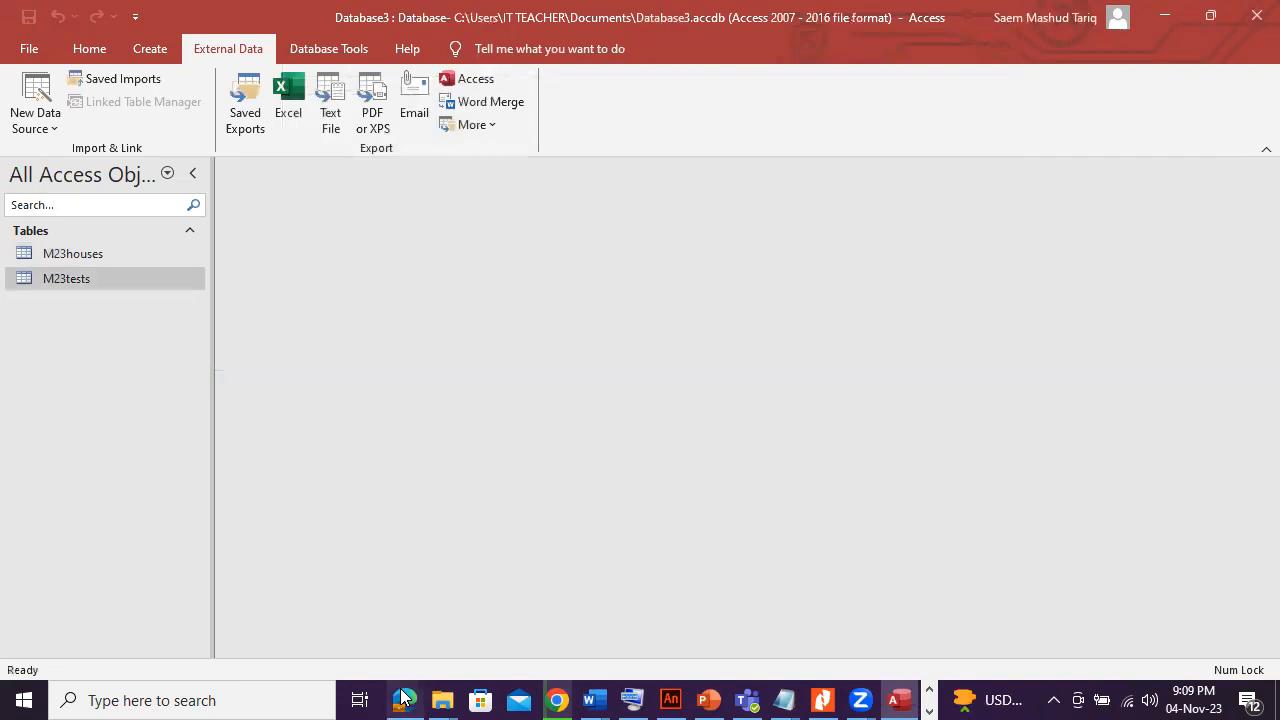
click(405, 700)
click(405, 700)
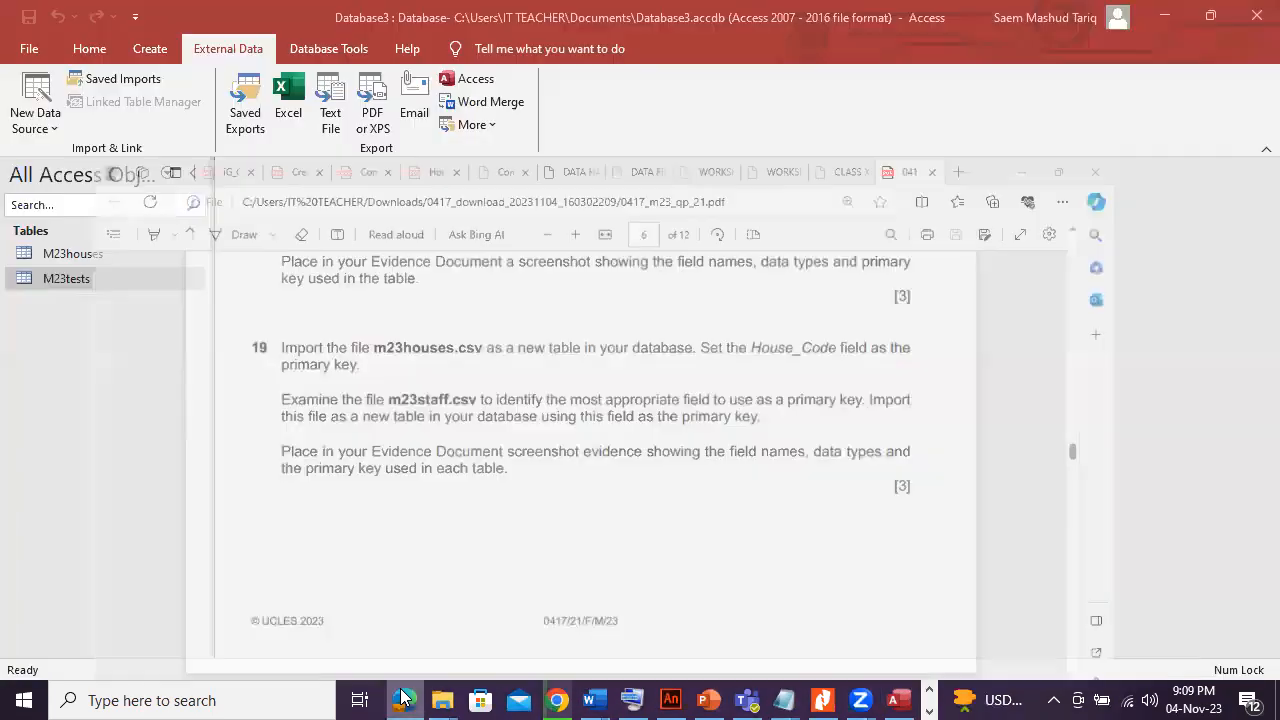
click(42, 88)
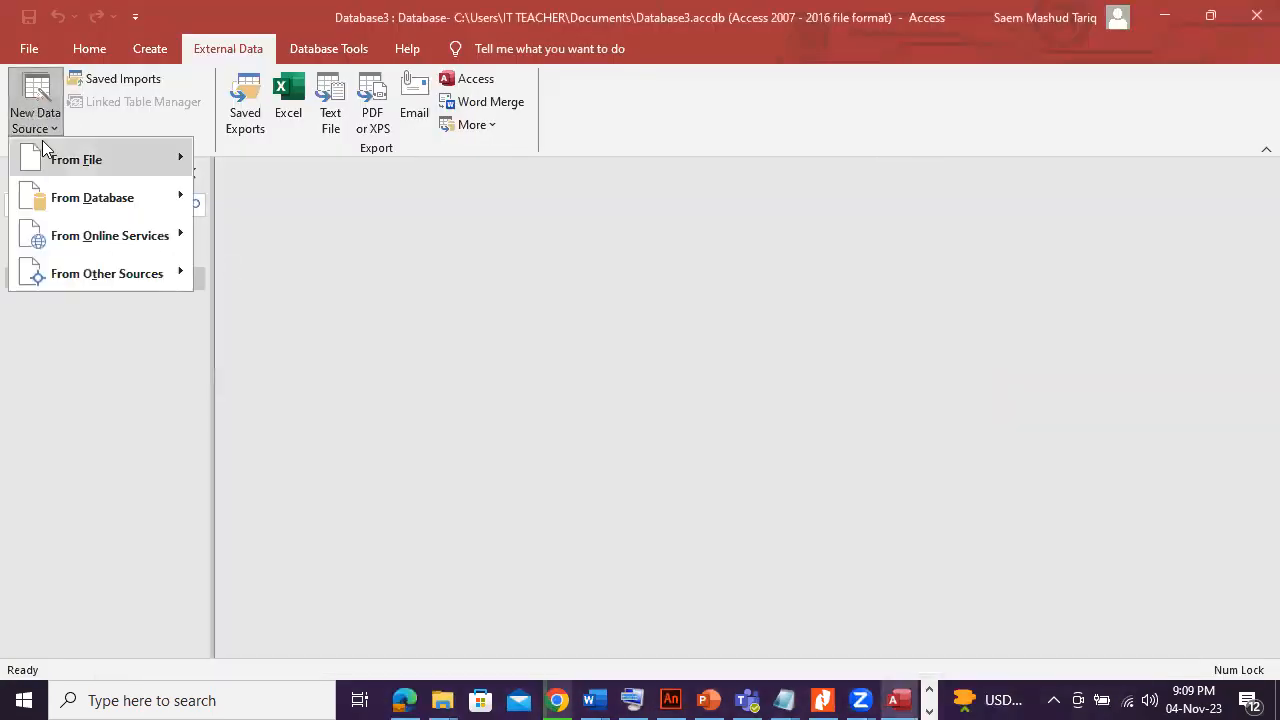
mouse_move(45, 155)
click(296, 272)
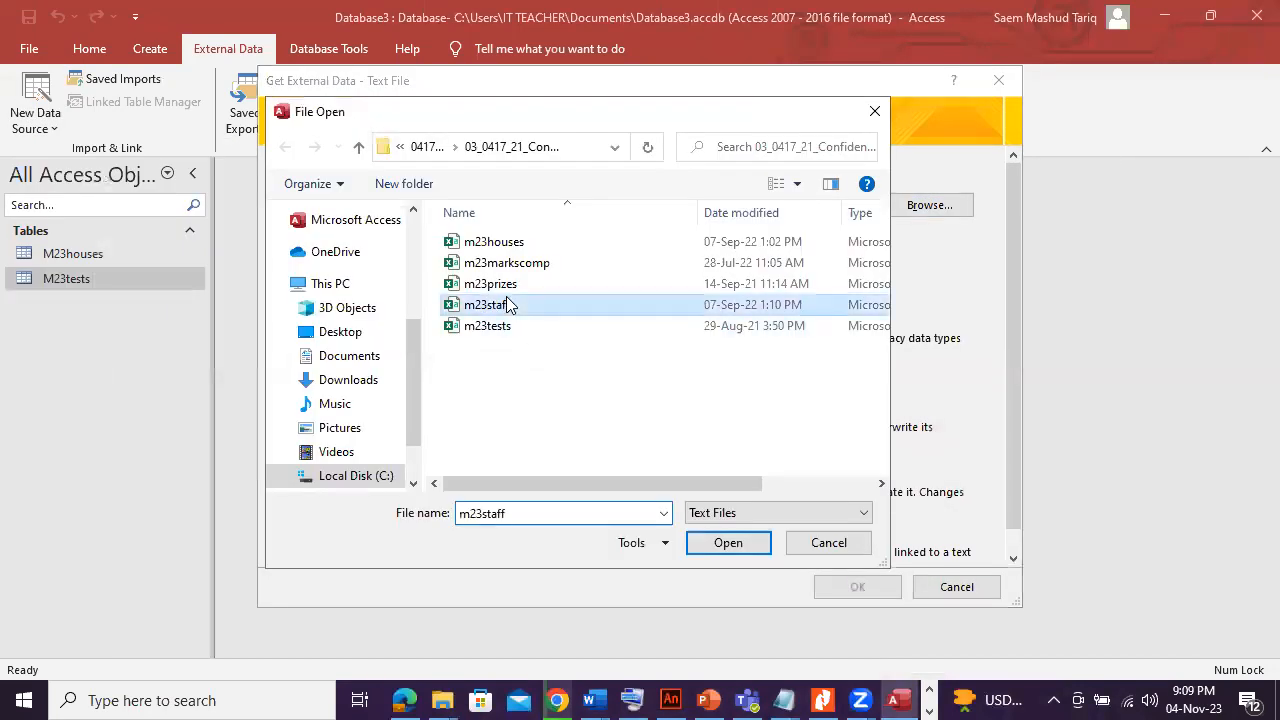
double_click(505, 302)
click(848, 589)
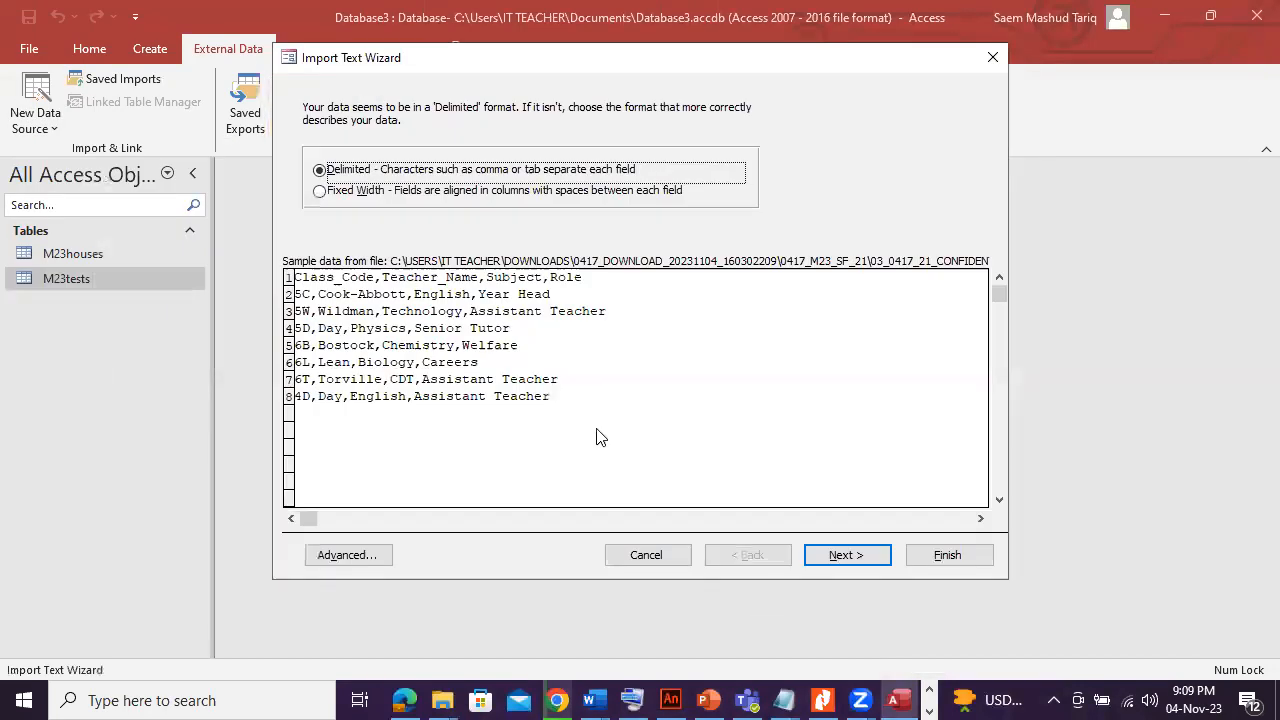
Keep the staff data comma-delimited, treat its first row as field names and accept the default field options.
click(848, 556)
click(364, 208)
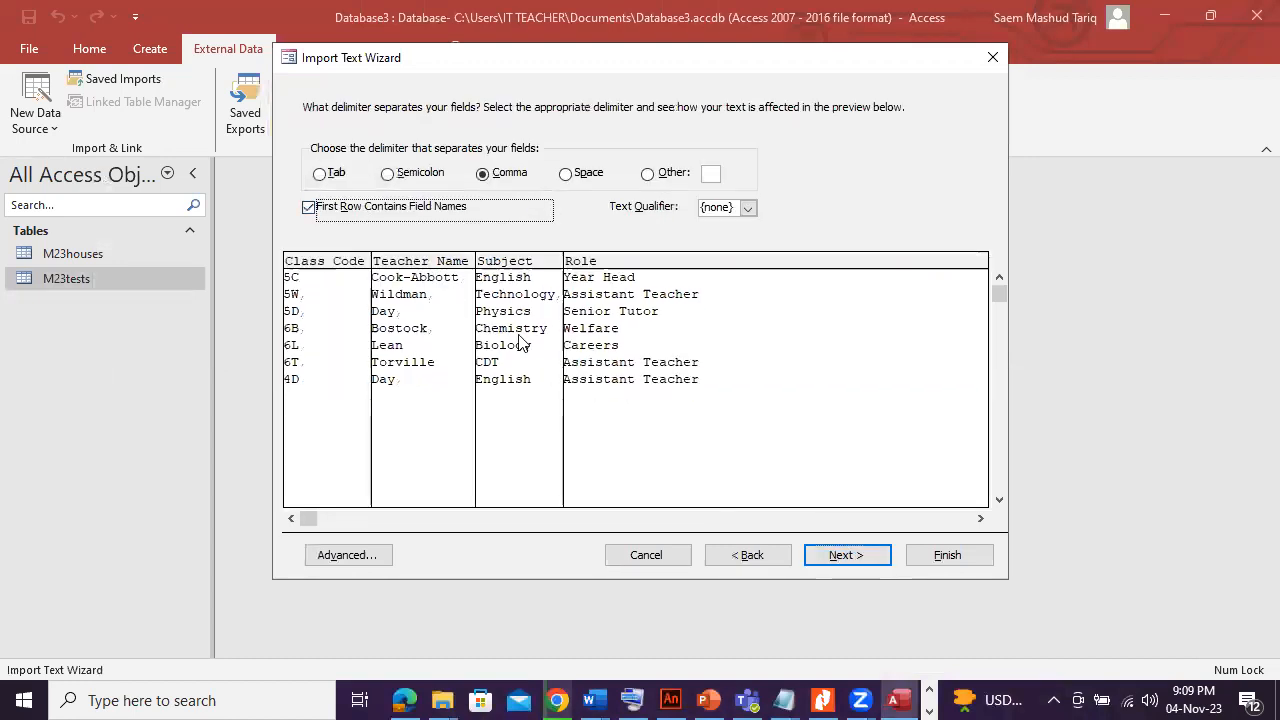
click(846, 556)
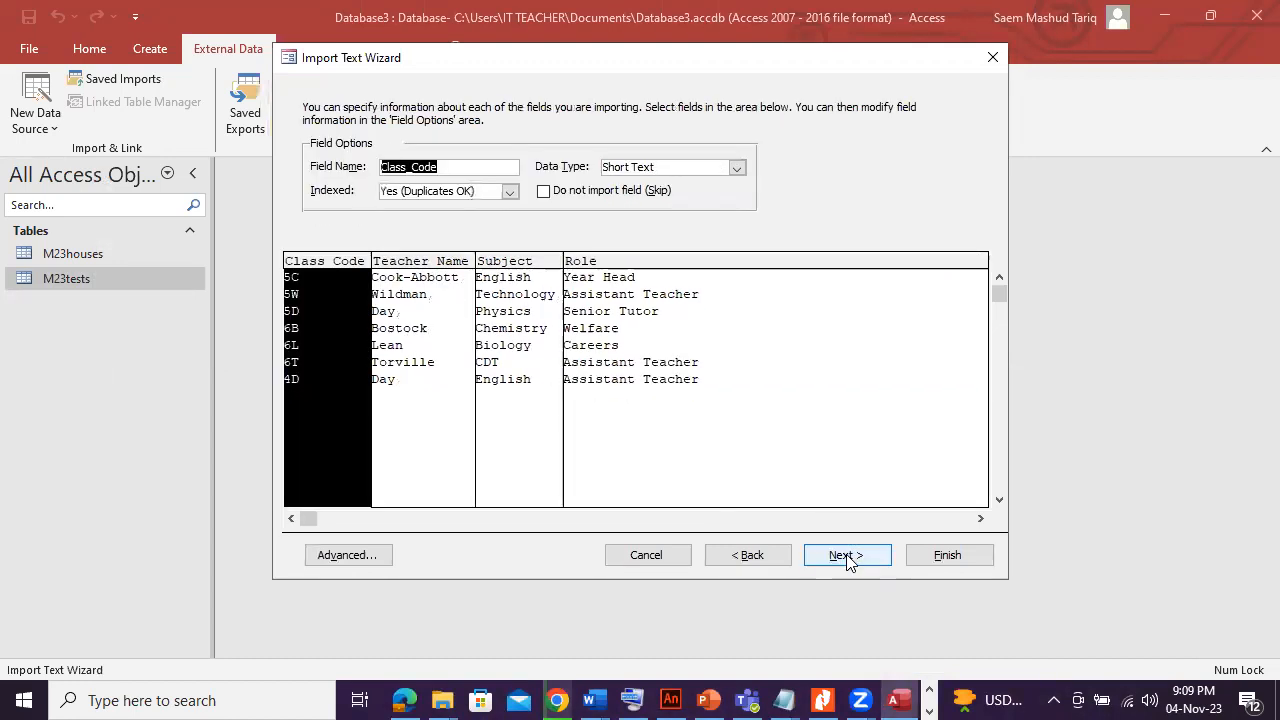
click(846, 556)
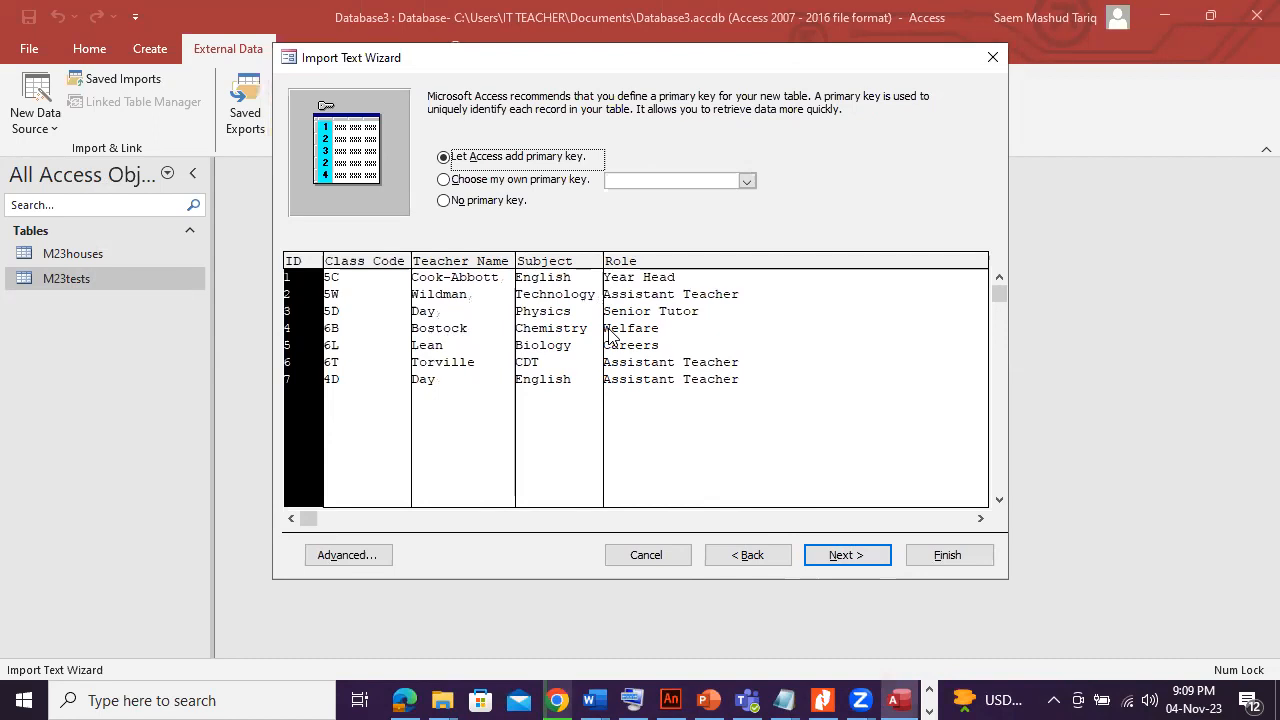
Set Class_Code as the primary key and finish importing the M23staff table without saving the import steps.
click(496, 182)
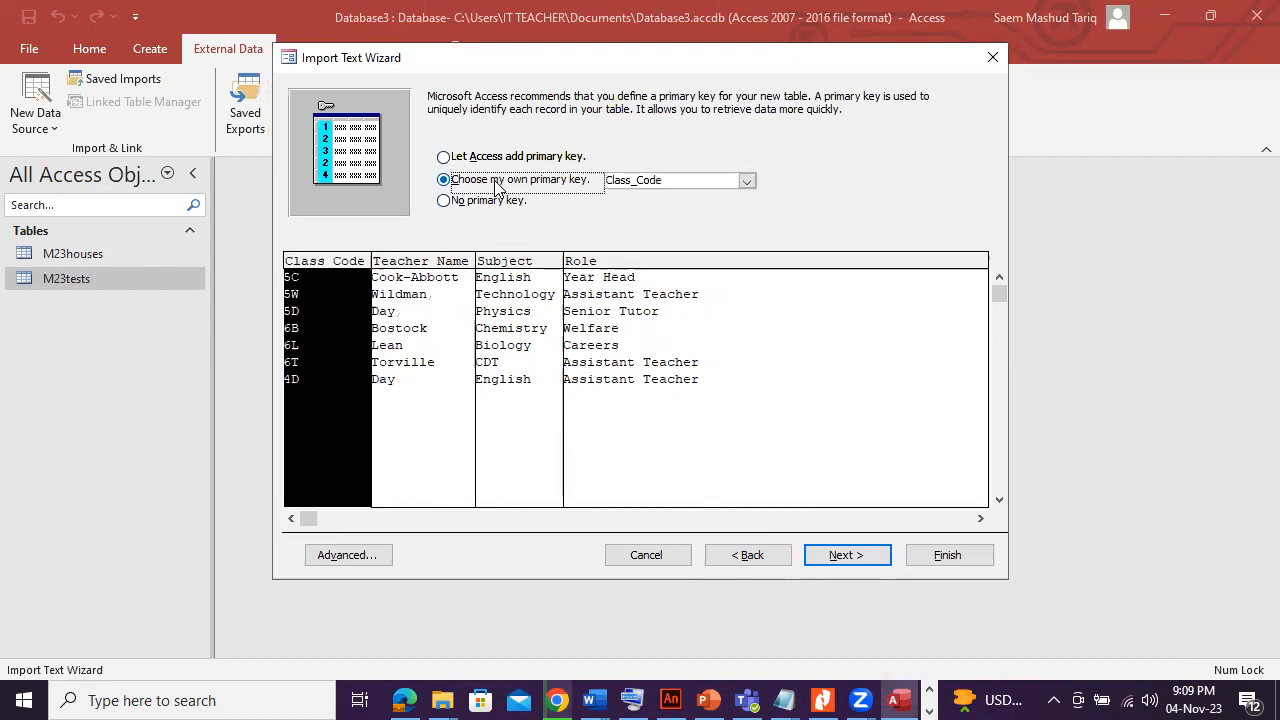
click(446, 278)
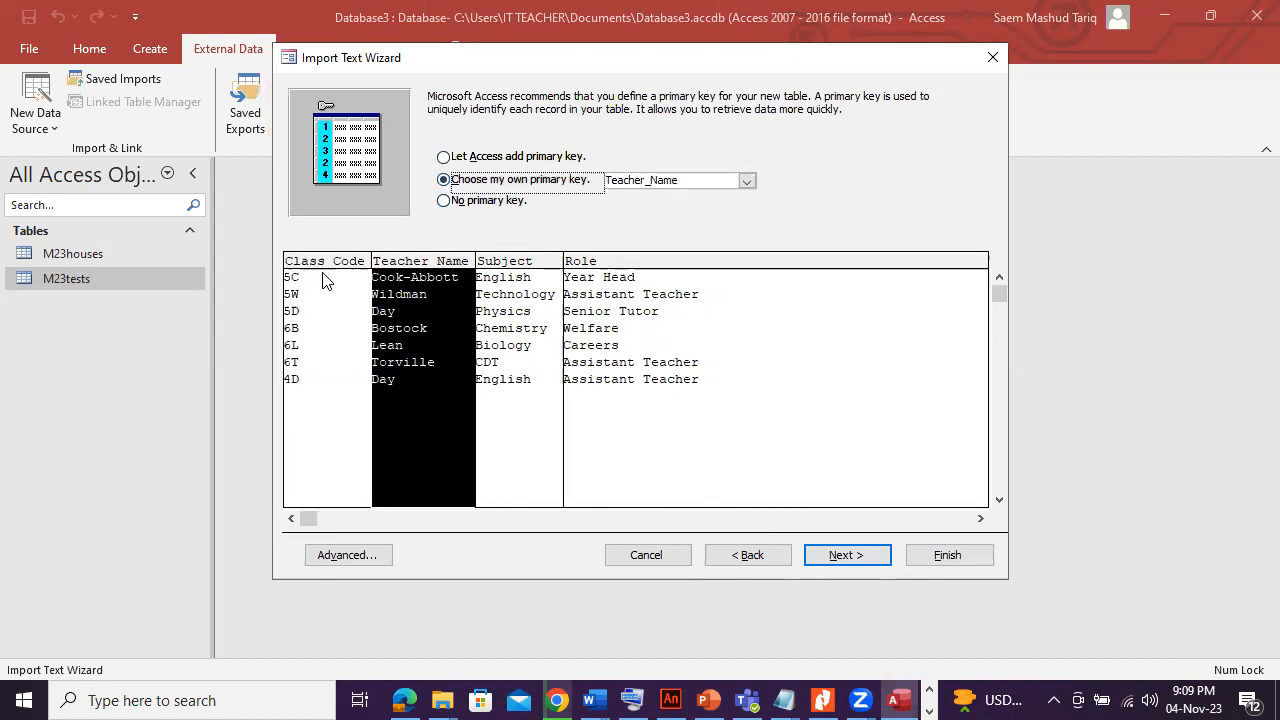
click(525, 279)
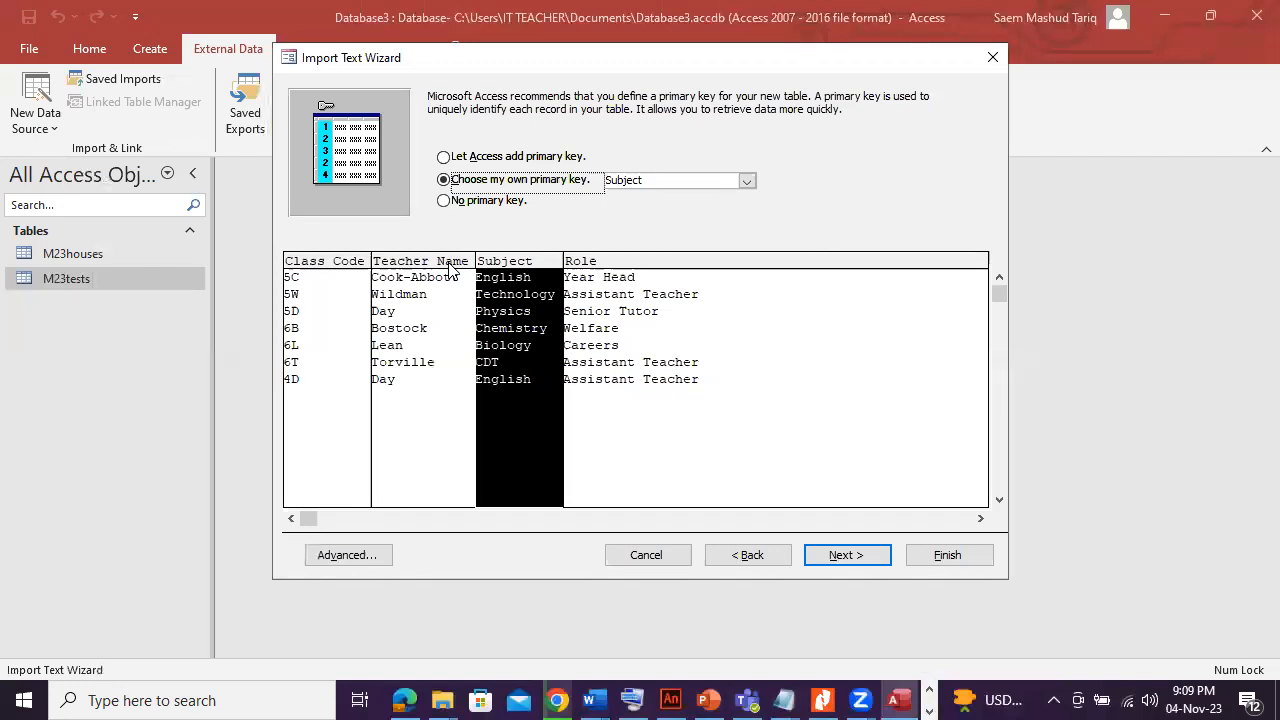
click(333, 262)
click(847, 562)
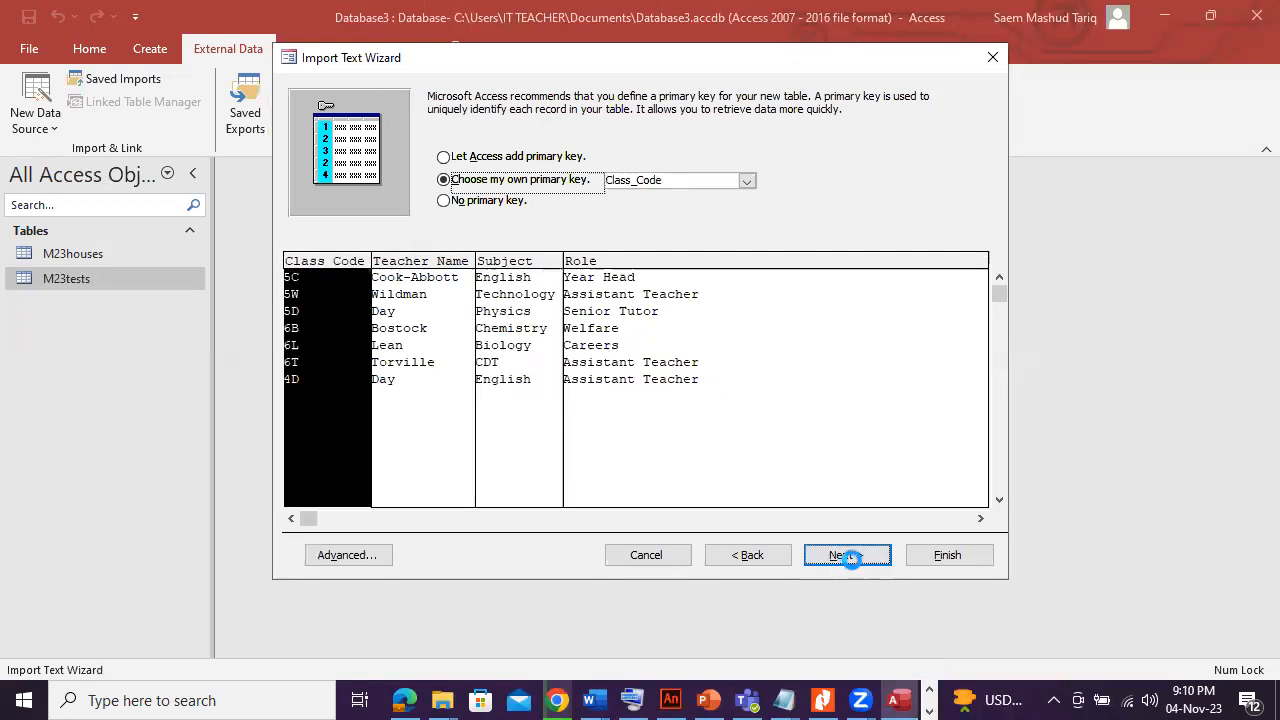
click(930, 556)
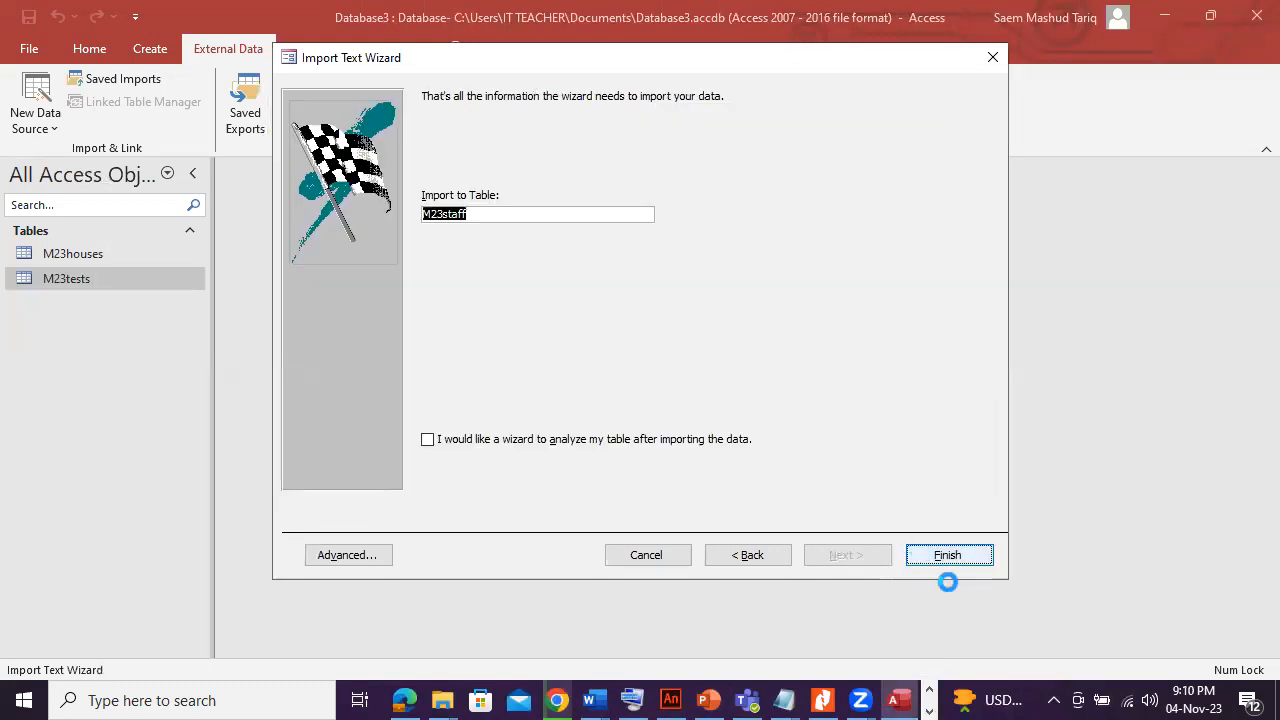
click(962, 592)
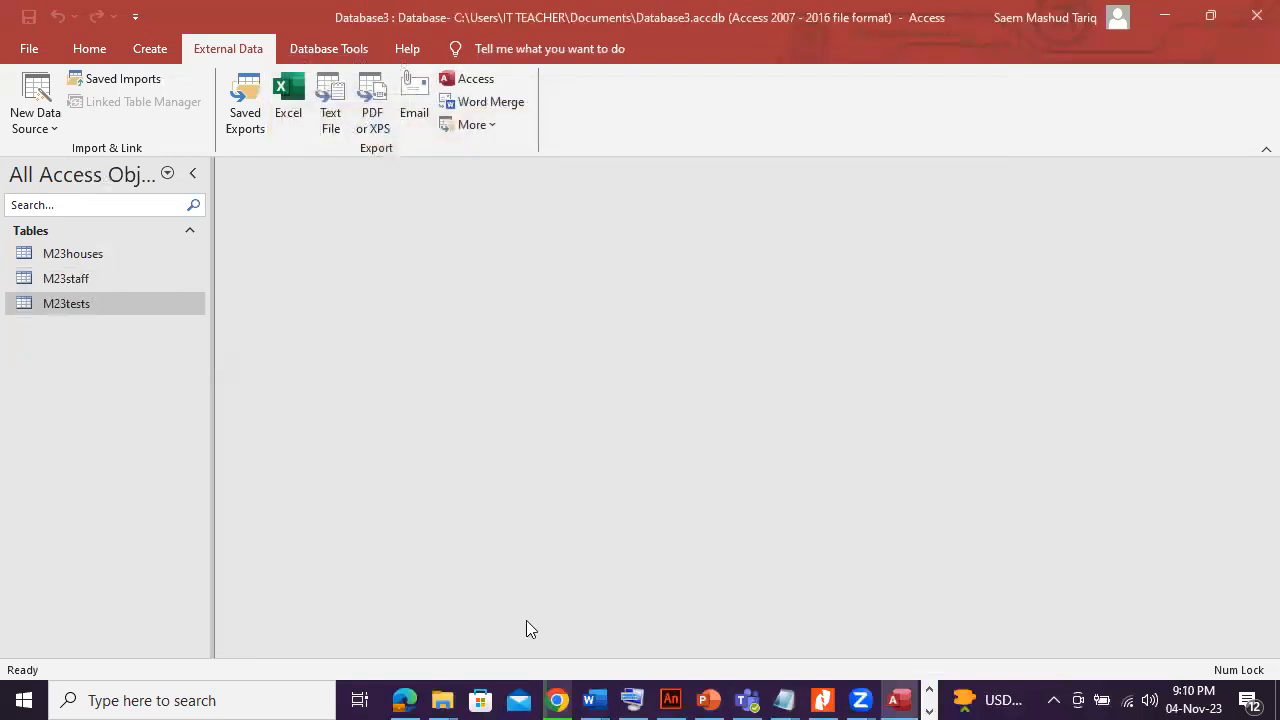
Read question 19's screenshot evidence requirement in the question paper and return to Access.
click(405, 700)
drag(238, 367, 808, 380)
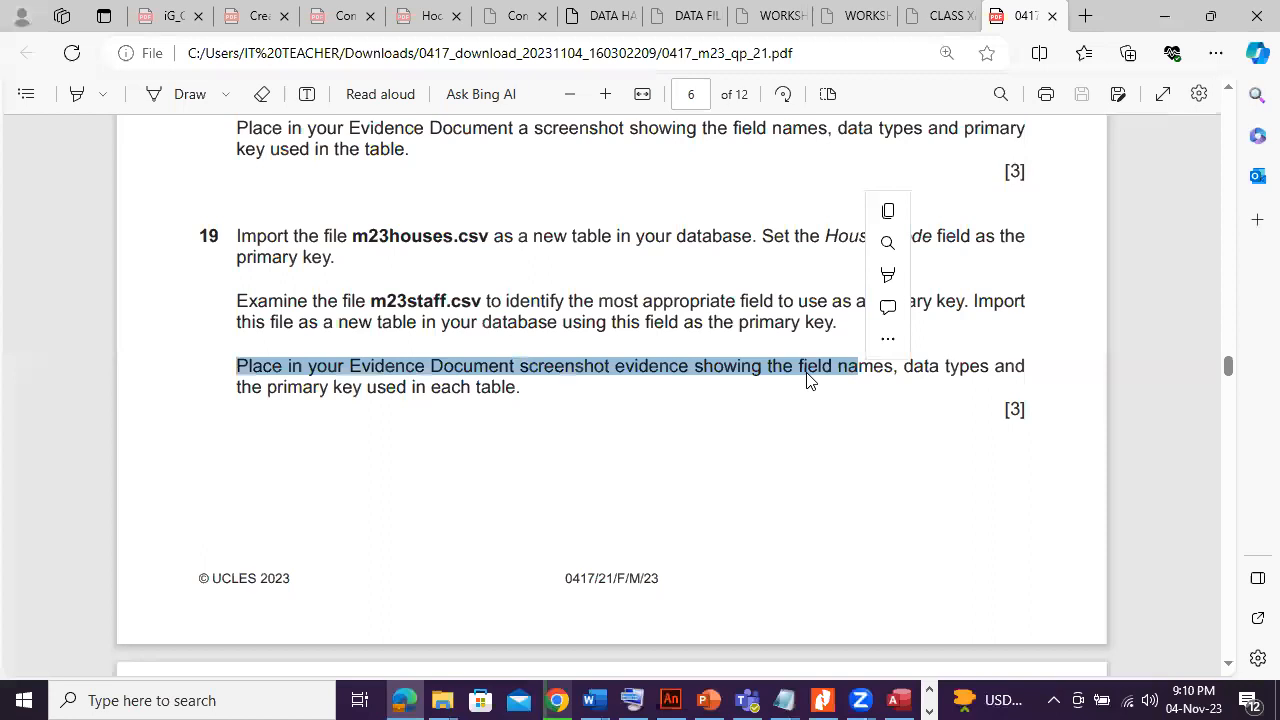
click(280, 387)
click(898, 700)
View the M23tests and M23staff tables in Design View and close both.
right_click(135, 303)
click(195, 337)
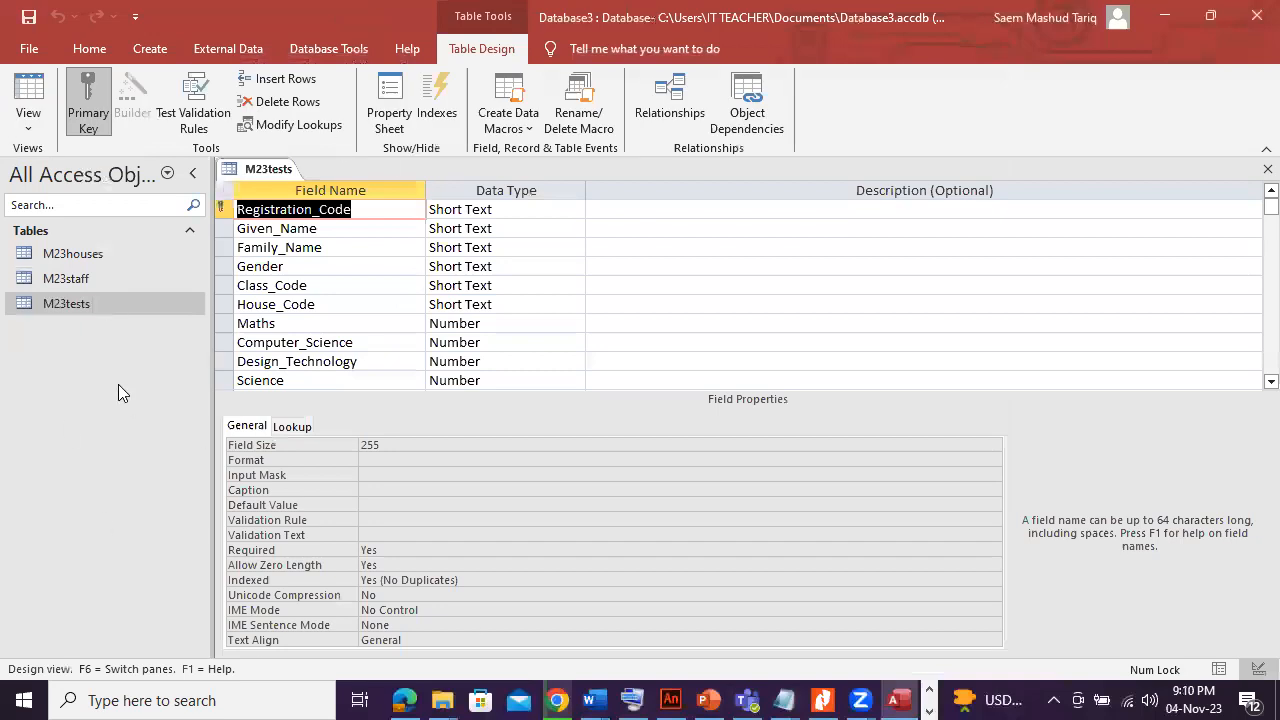
right_click(84, 278)
click(134, 315)
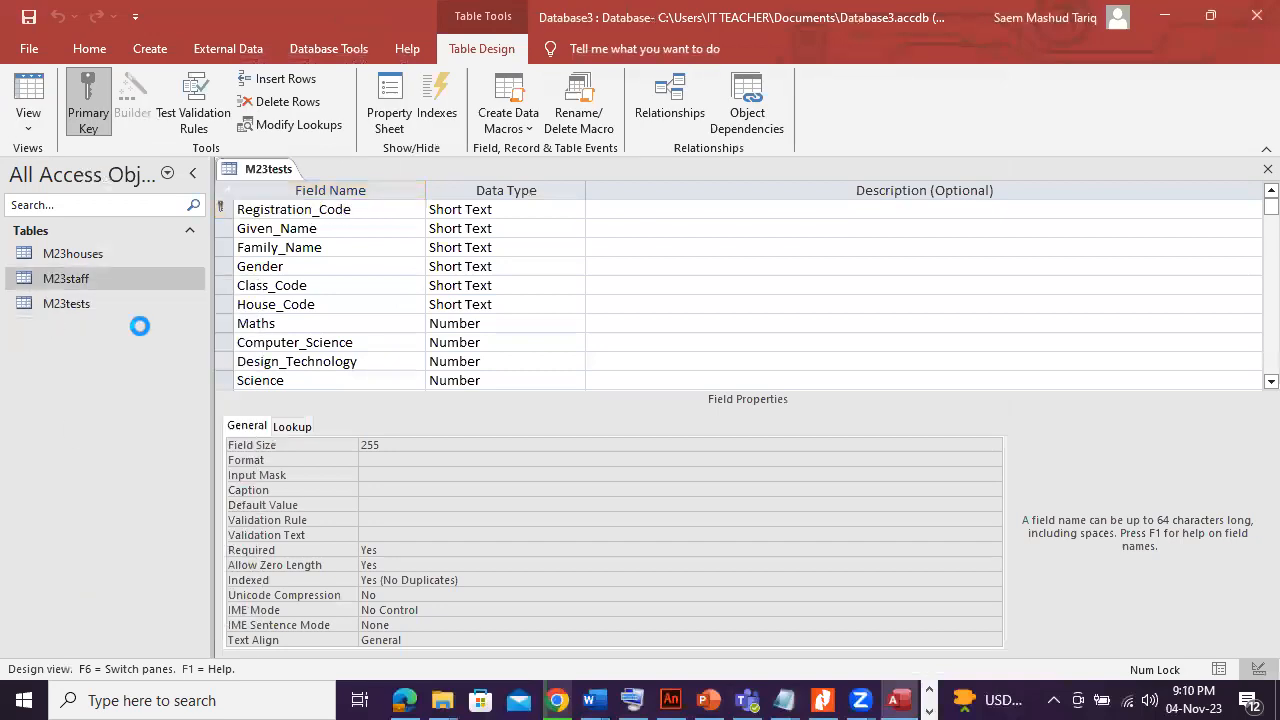
click(1265, 169)
click(1266, 169)
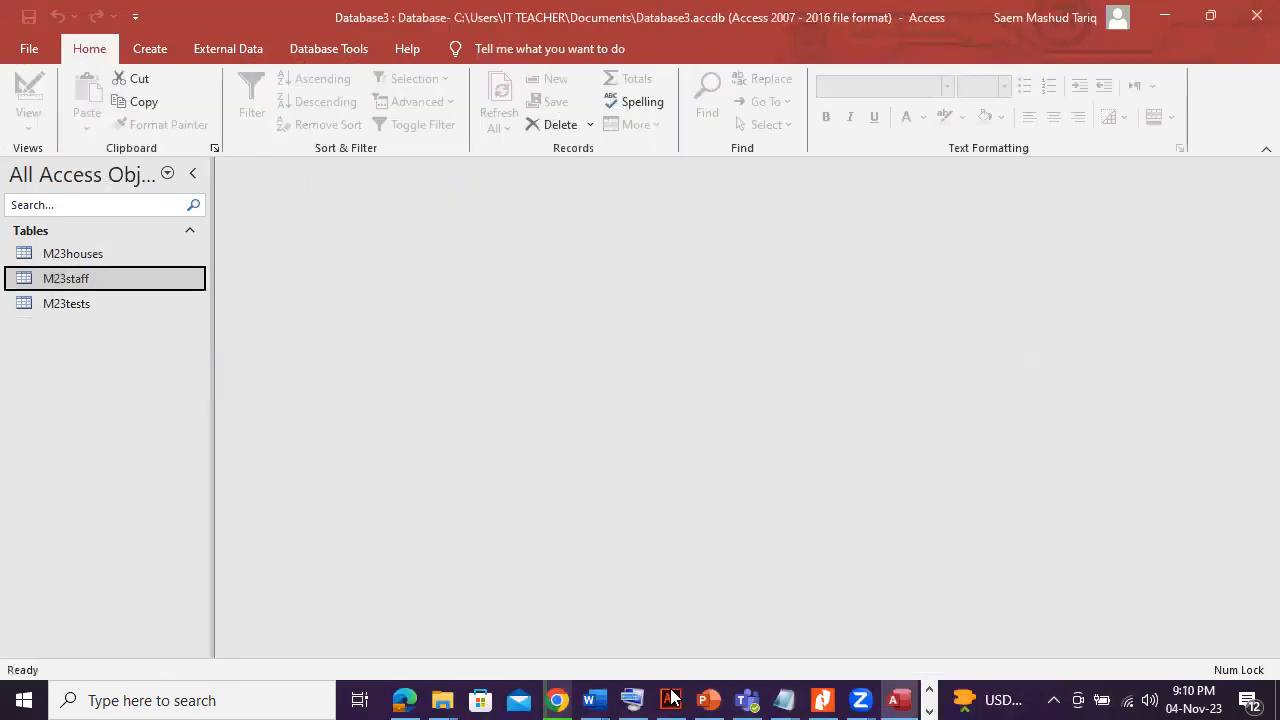
Read question 20's record edit for the tests table in the question paper and return to Access.
click(404, 700)
scroll(460, 575, down, 5)
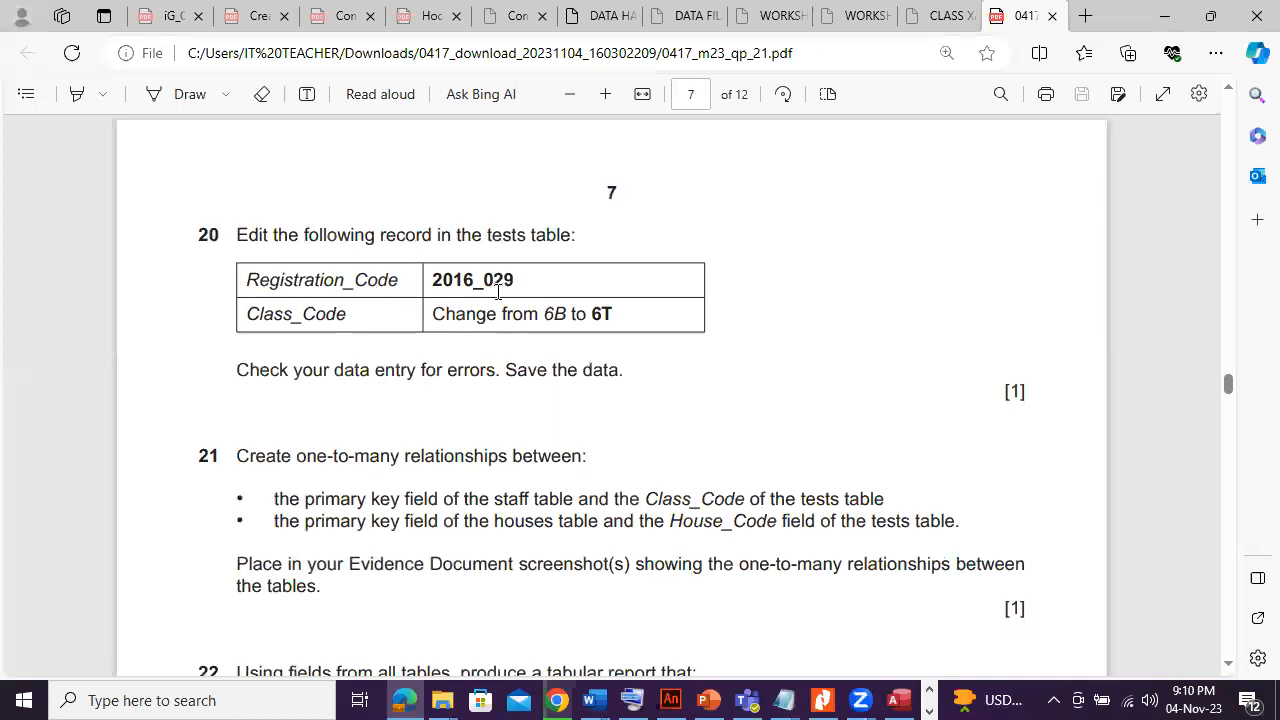
drag(520, 281, 402, 281)
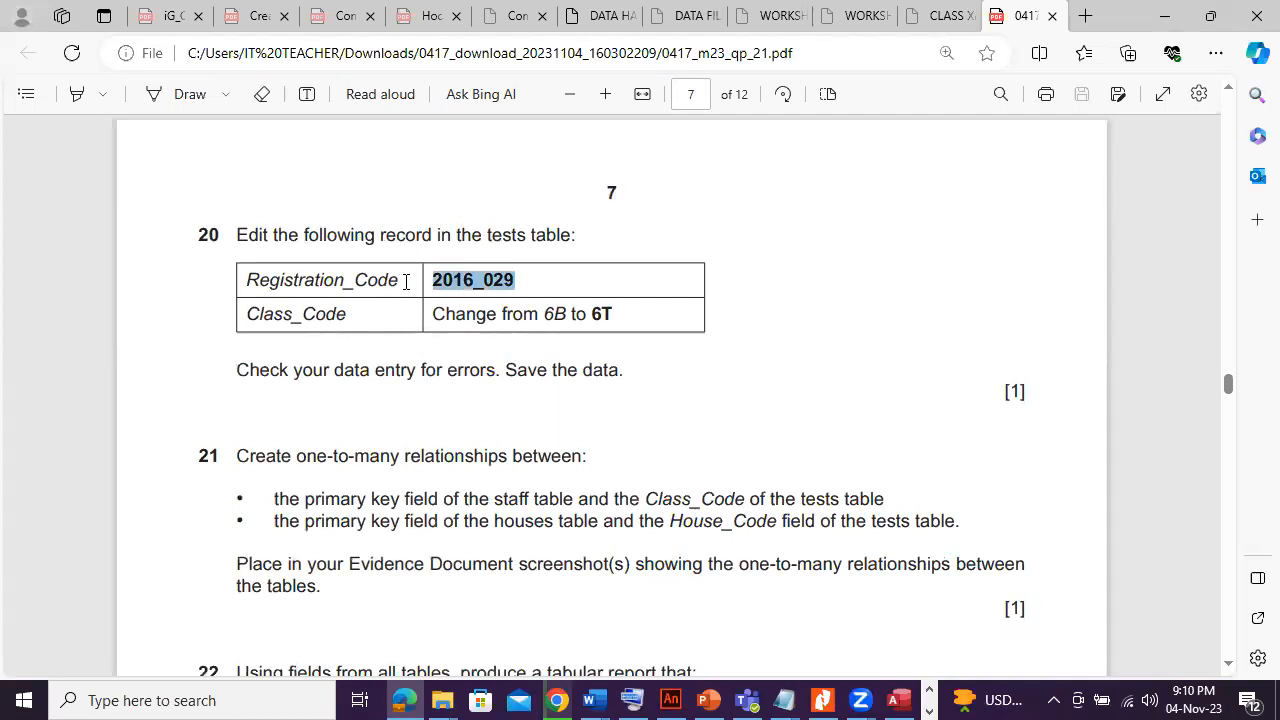
click(348, 390)
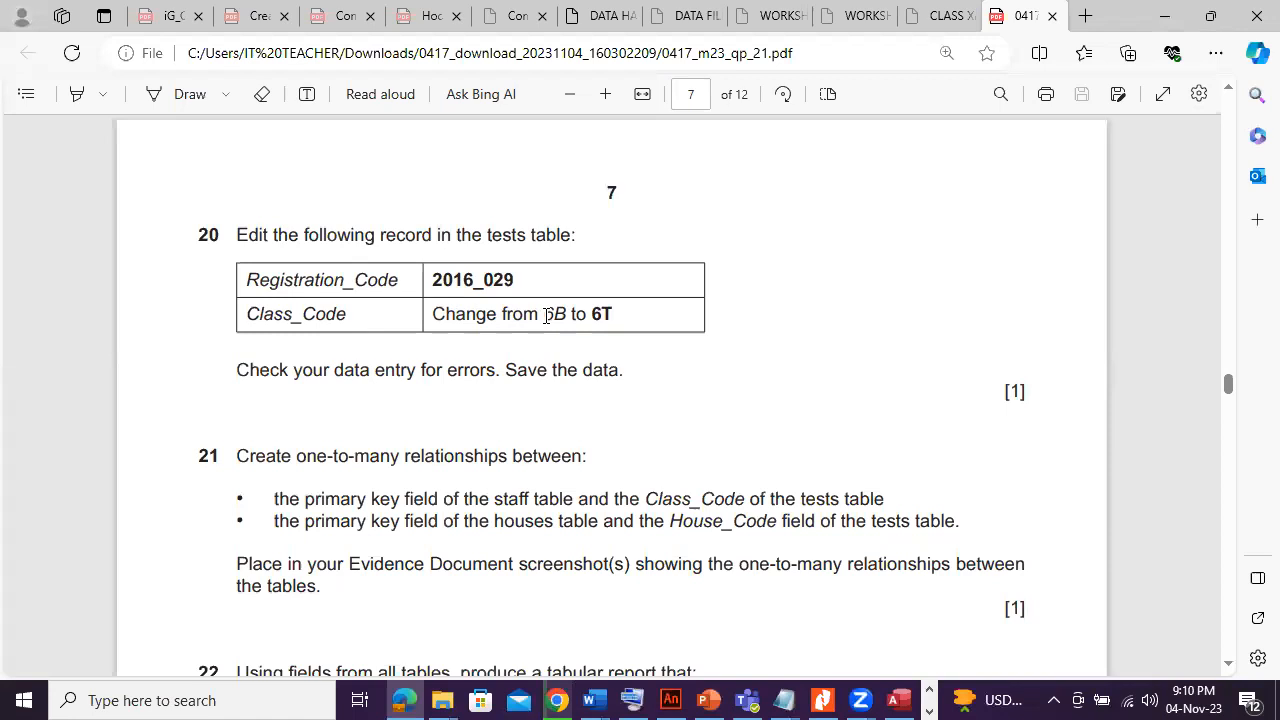
click(899, 700)
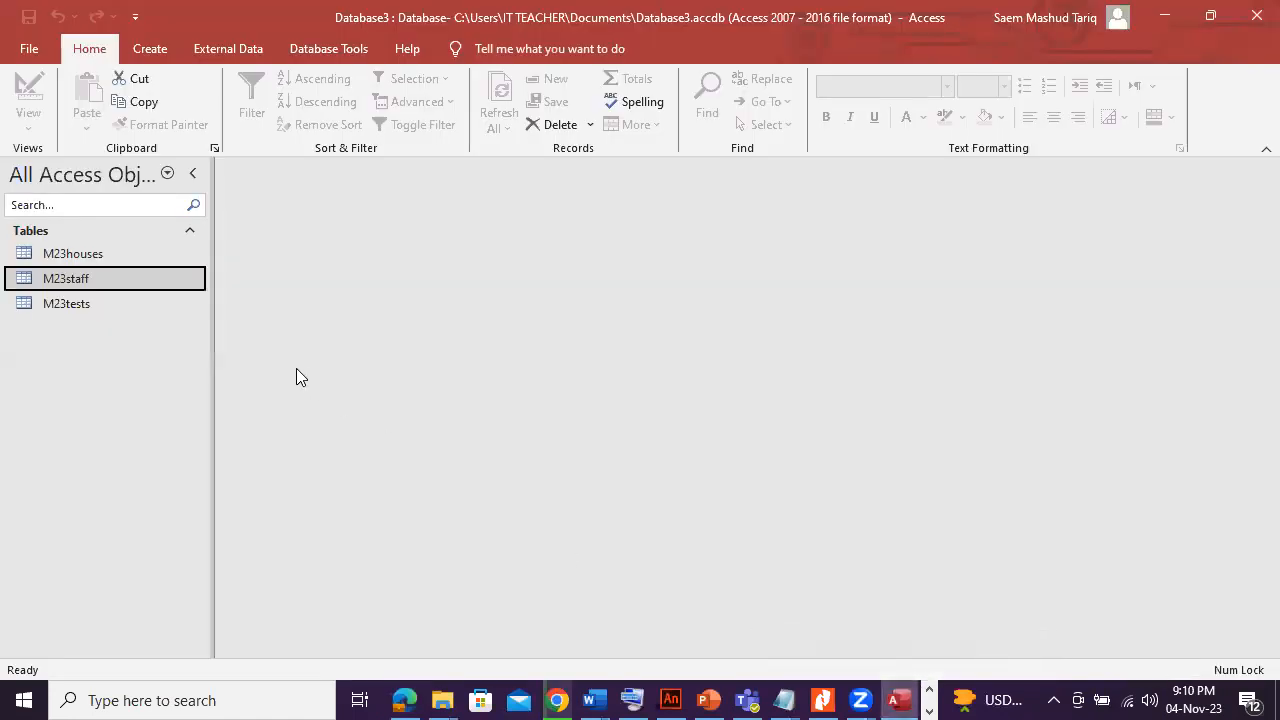
click(902, 700)
click(902, 700)
click(893, 698)
click(893, 698)
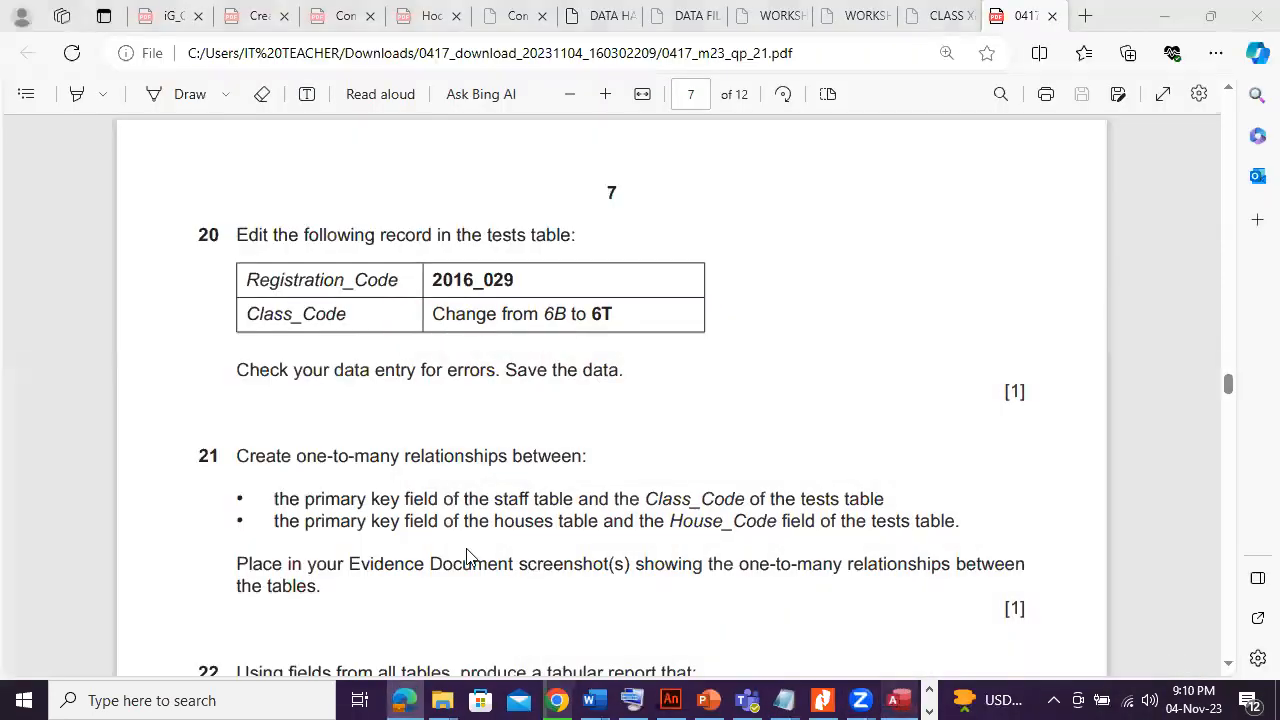
Open the M23tests table and set Class_Code to 6T for the record with the Registration_Code given in question 20.
double_click(143, 307)
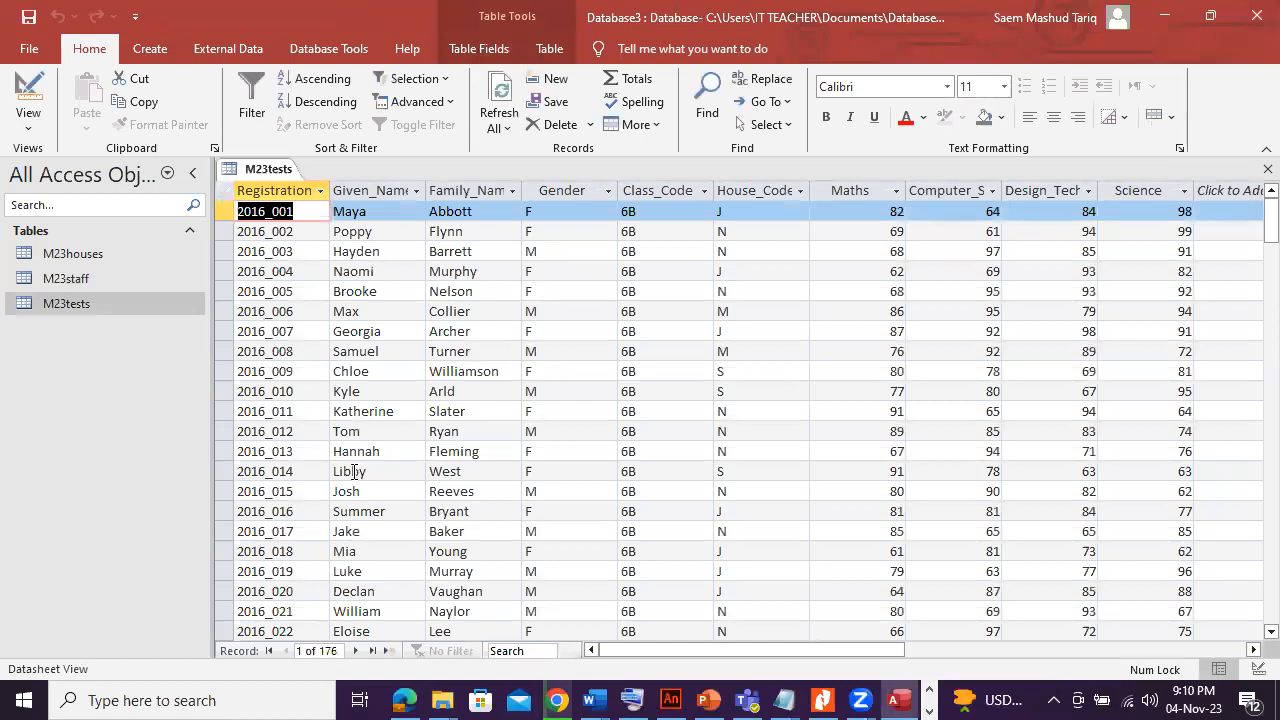
click(407, 699)
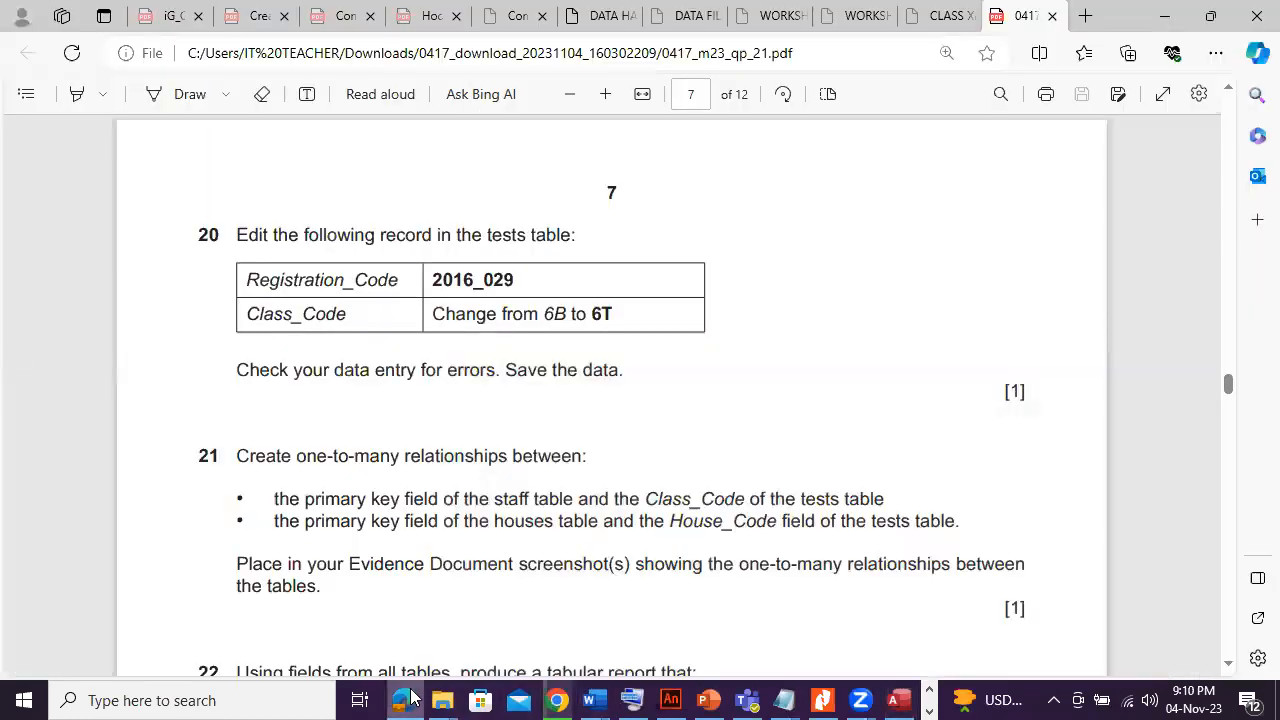
click(407, 699)
scroll(301, 575, down, 5)
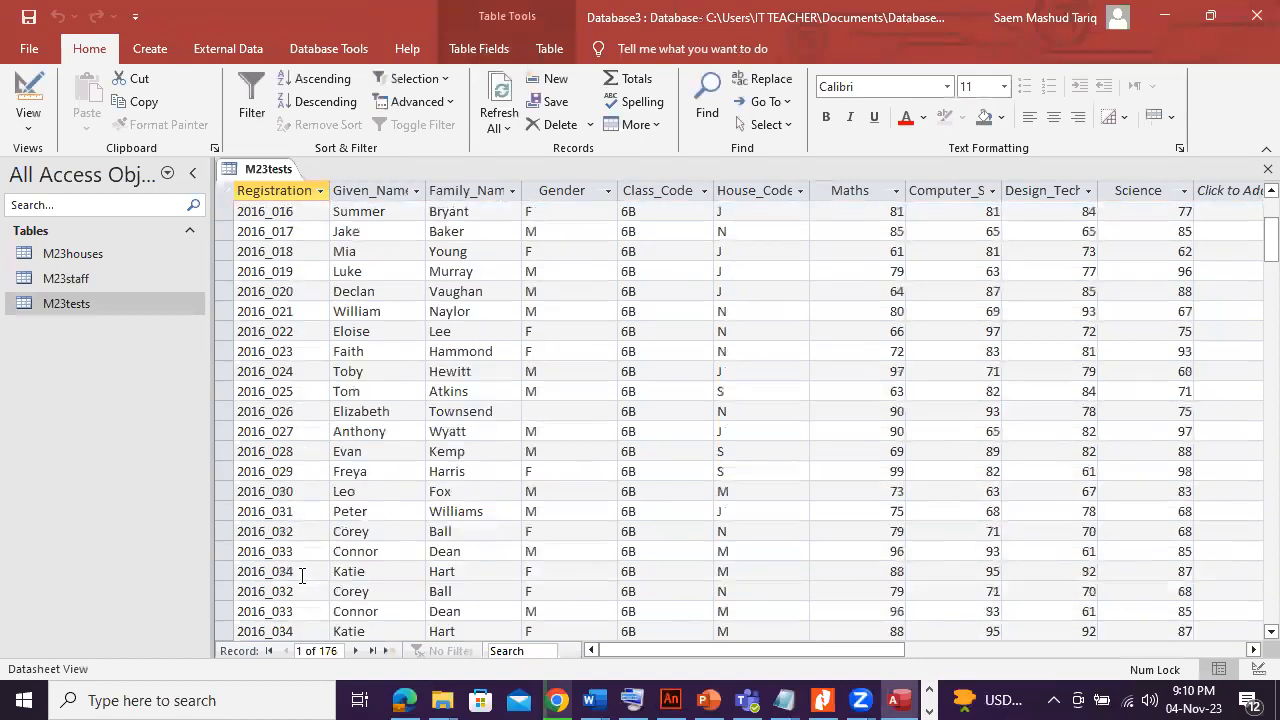
scroll(301, 575, down, 1)
click(306, 412)
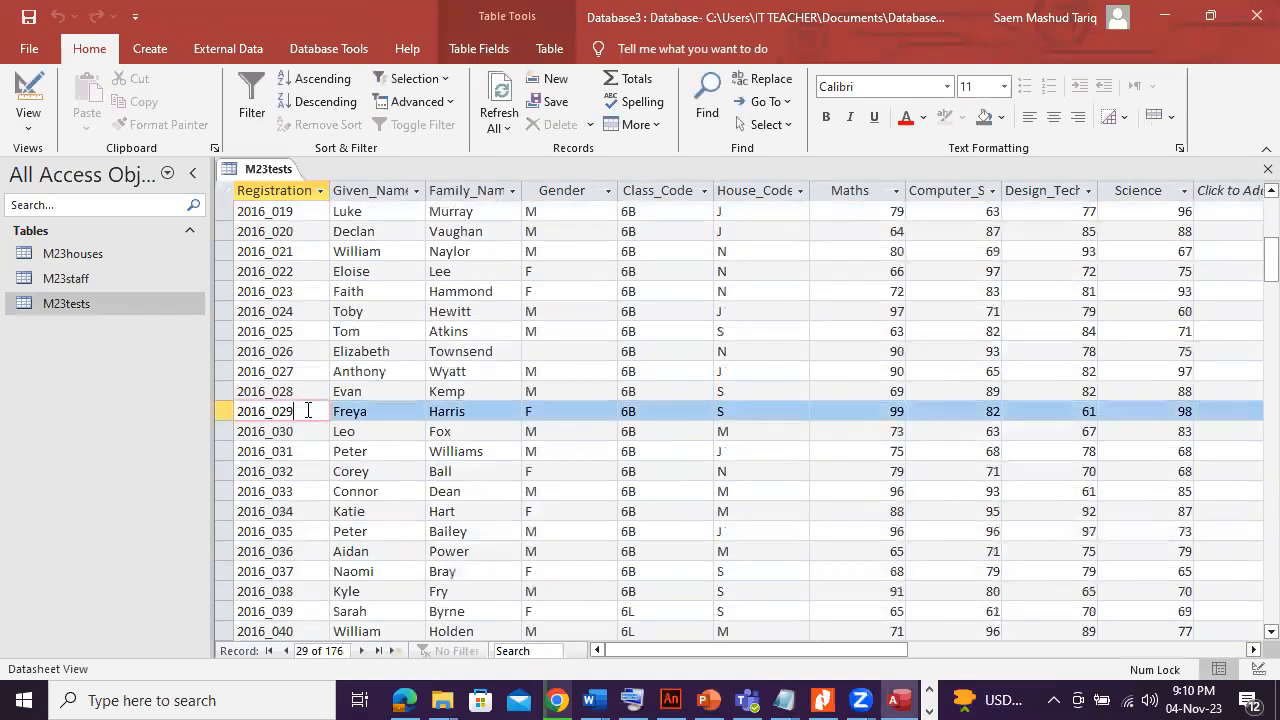
click(405, 699)
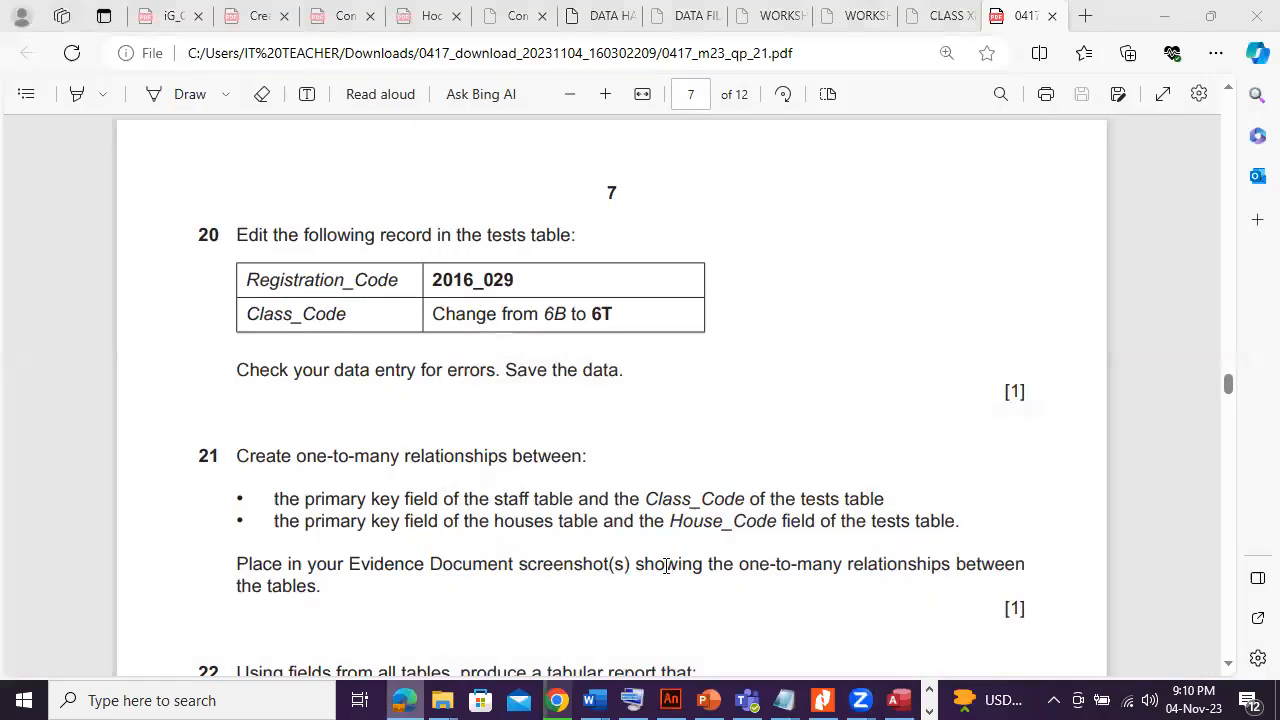
click(405, 699)
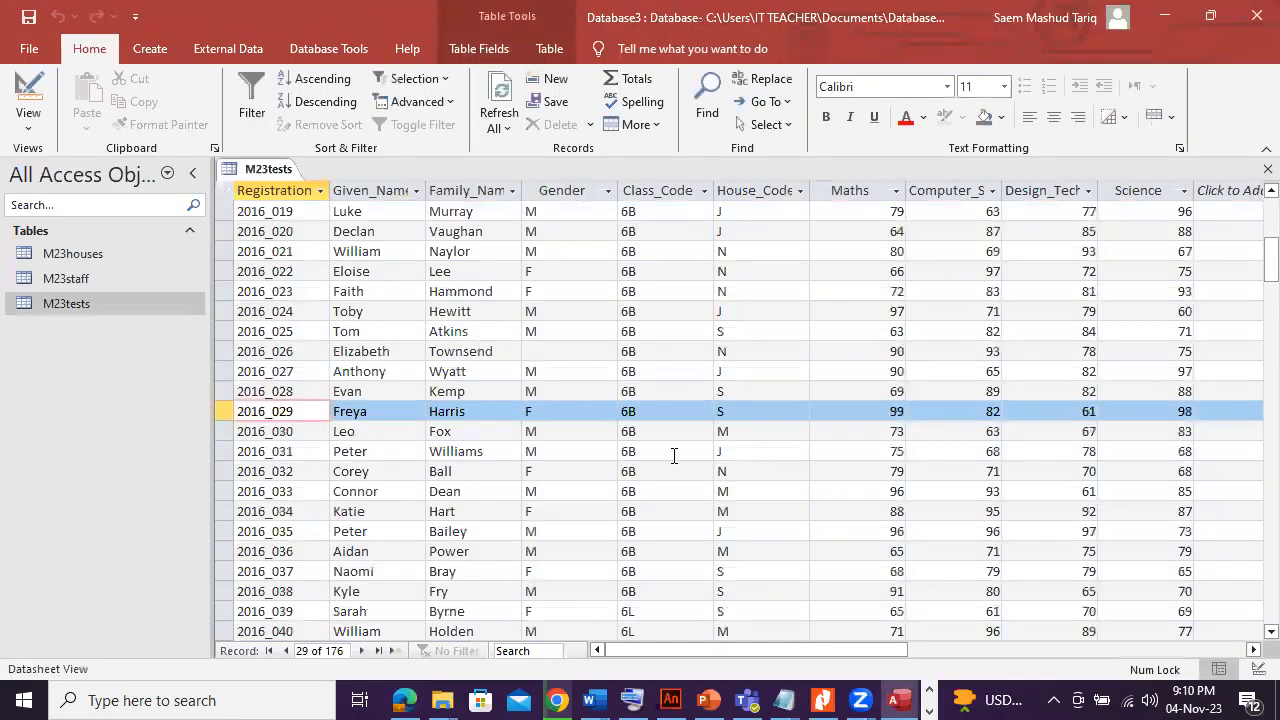
click(651, 411)
key(BackSpace)
key(Caps_Lock)
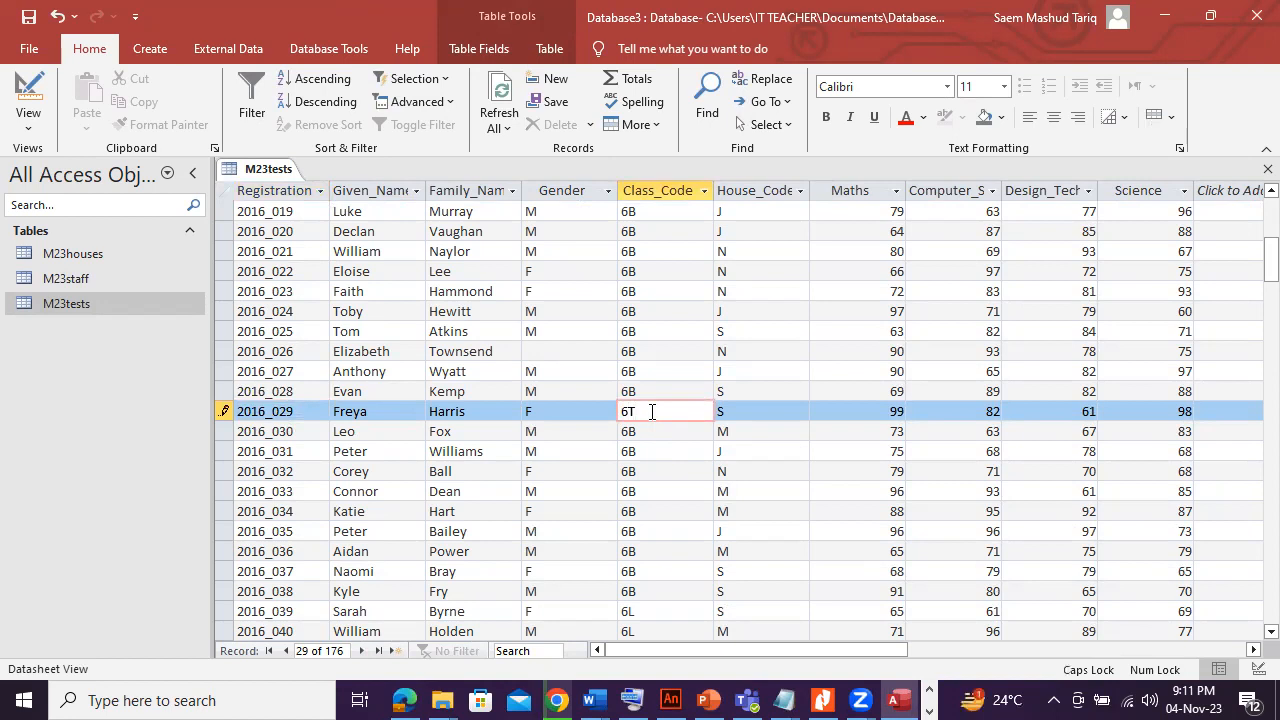
Read question 21's instructions for one-to-many relationships in the question paper and return to Access.
click(405, 699)
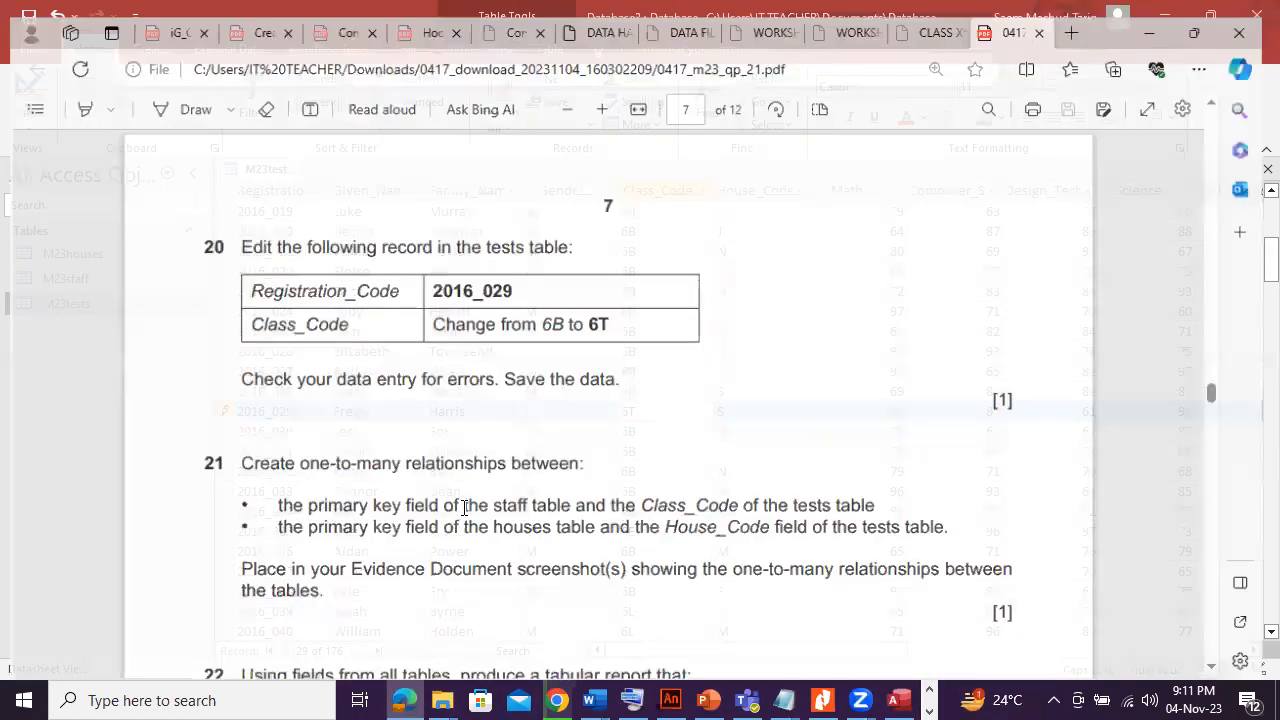
scroll(463, 507, down, 3)
drag(318, 275, 380, 276)
click(441, 293)
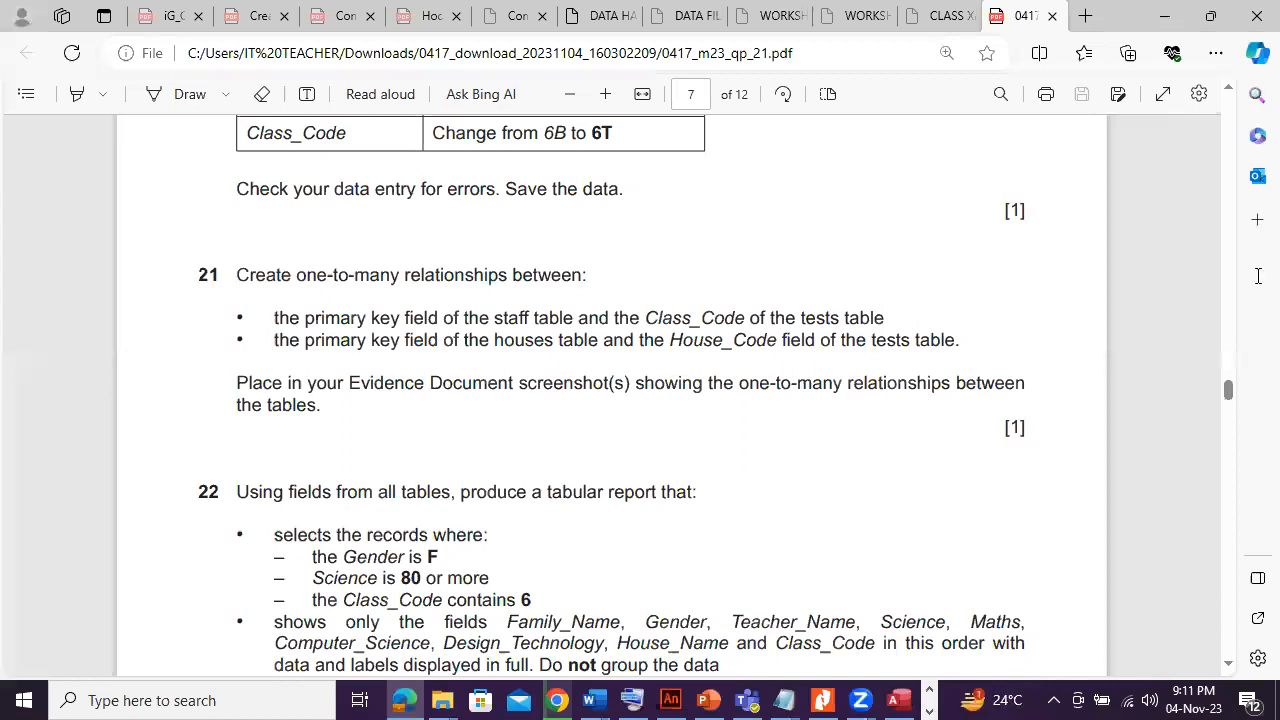
key(alt+Tab)
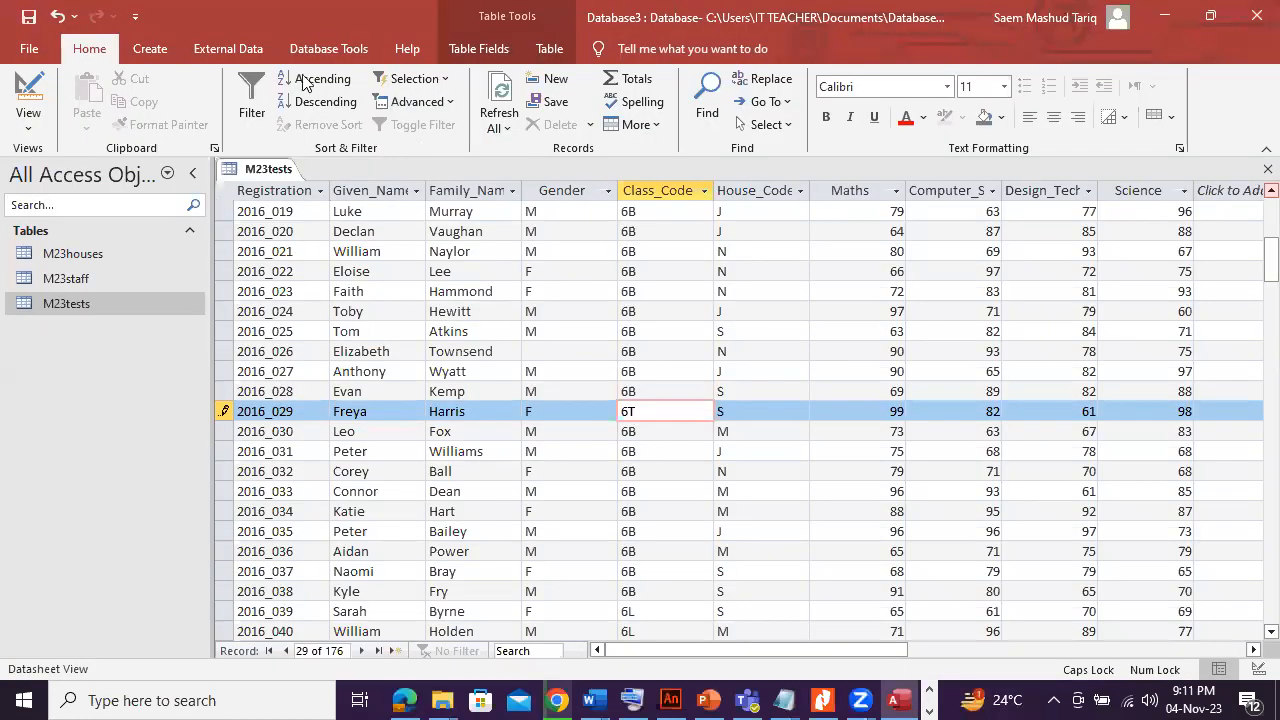
Close the edited M23tests table and open M23tests, M23staff and M23houses in Datasheet View.
key(ctrl+w)
click(260, 50)
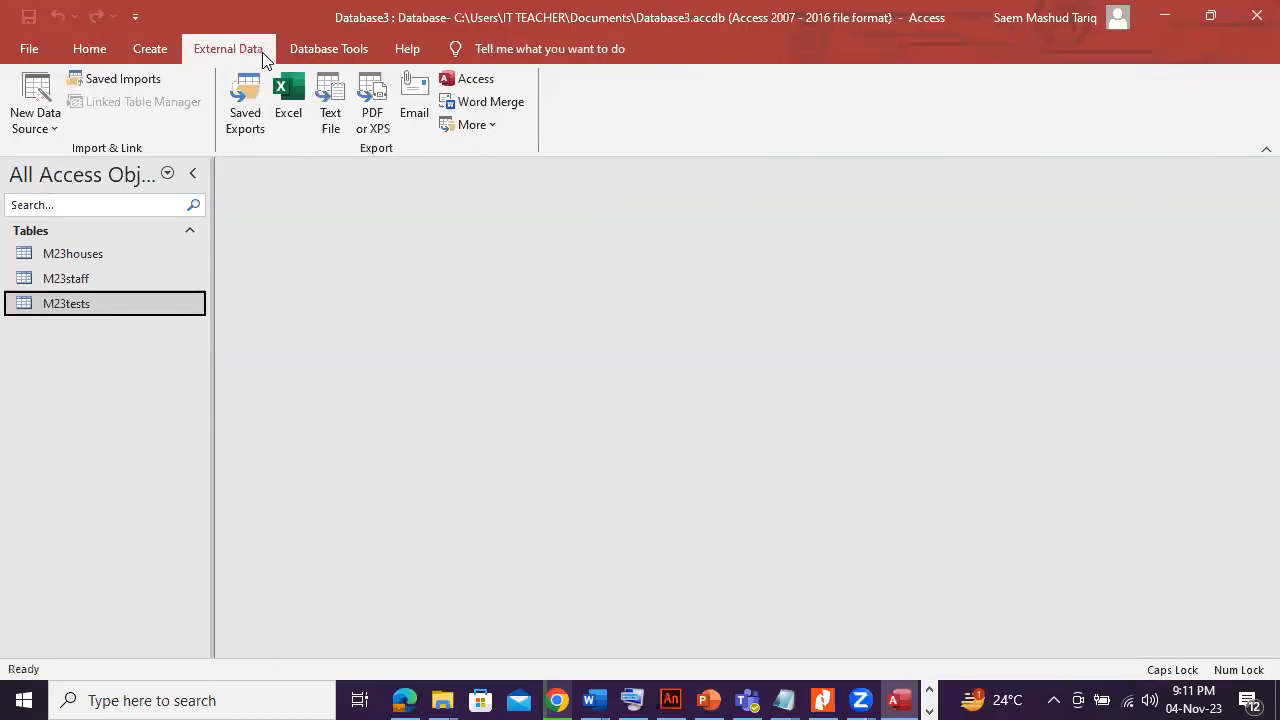
click(312, 48)
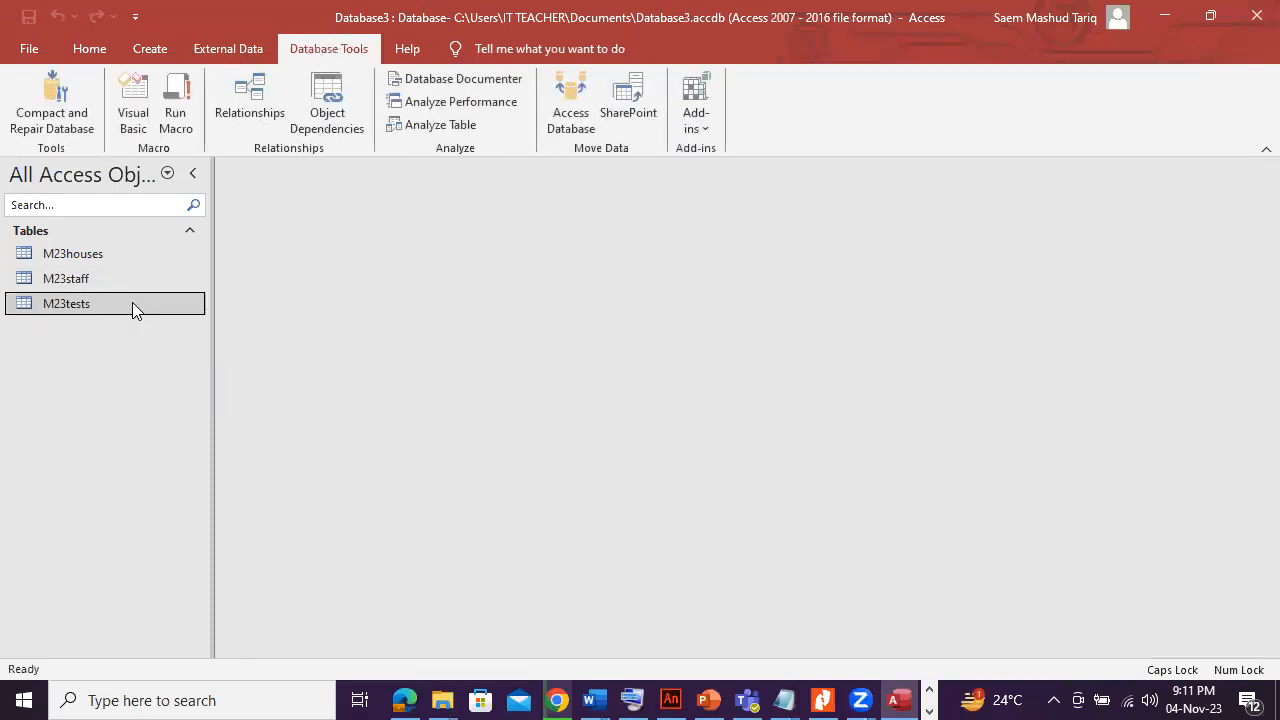
double_click(132, 303)
double_click(130, 279)
double_click(128, 254)
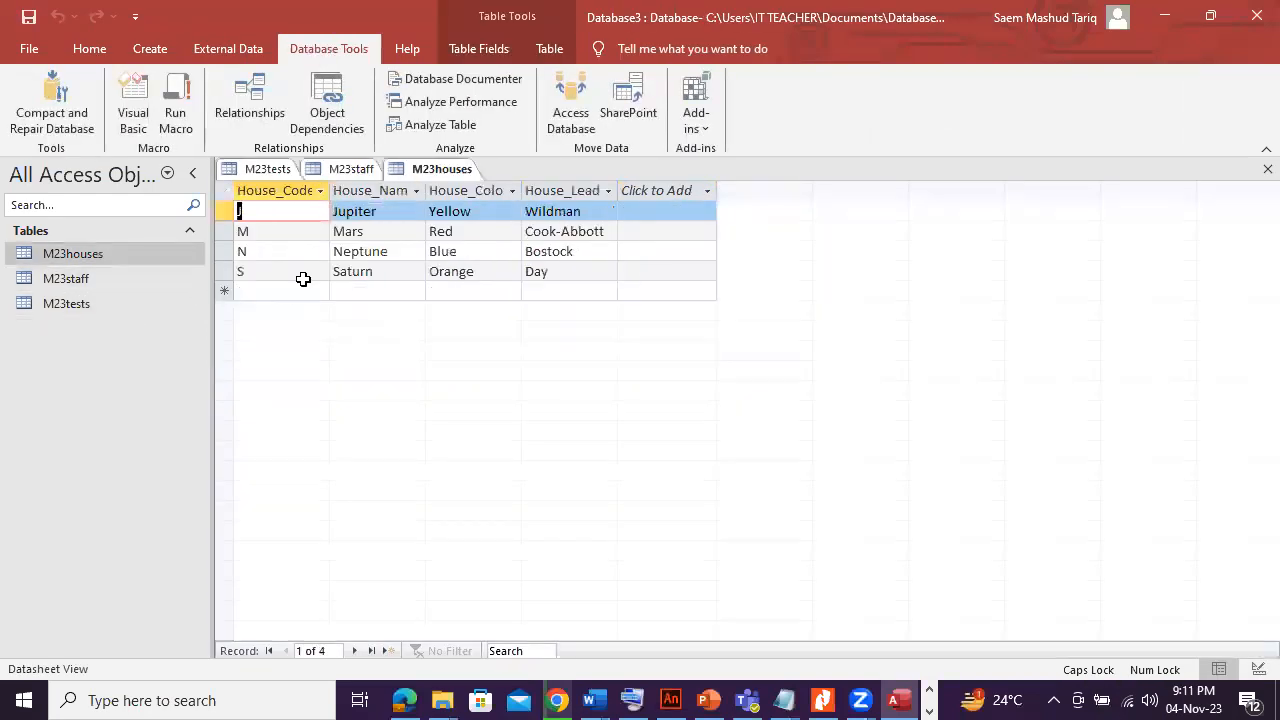
Compare the Class_Code field in the M23tests and M23staff tables to identify the matching fields.
double_click(330, 180)
click(289, 188)
click(322, 170)
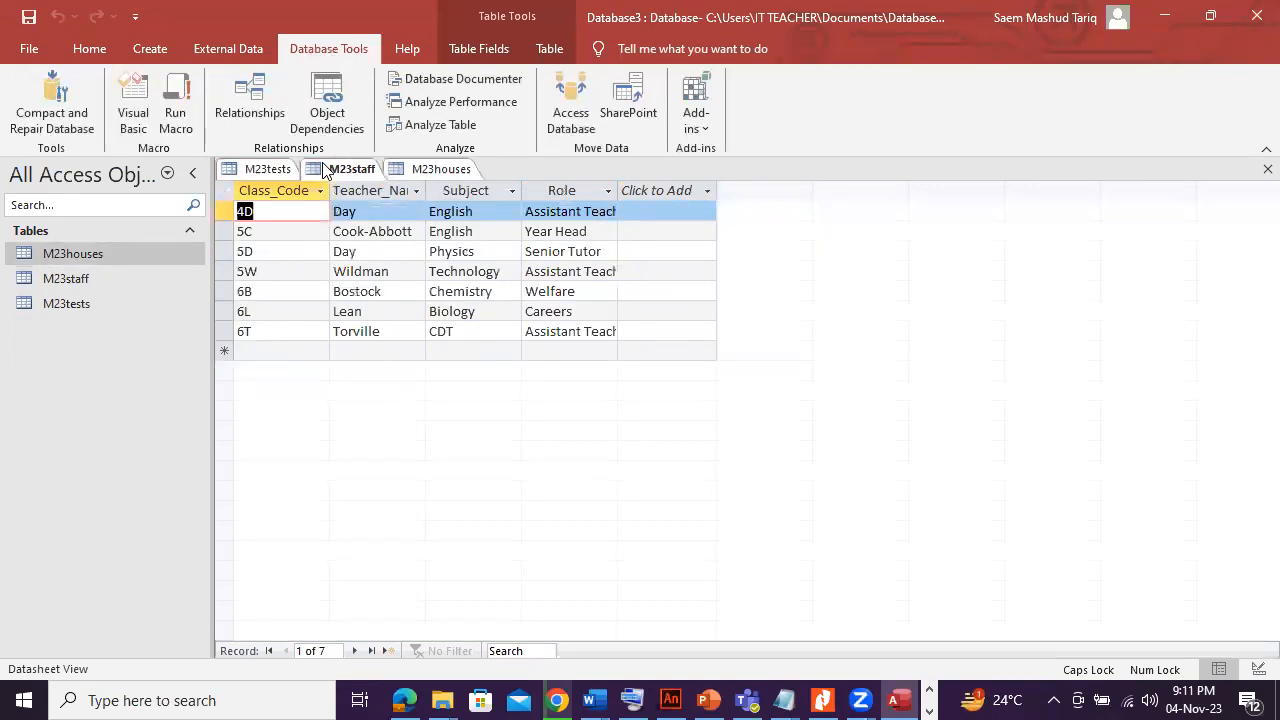
click(270, 169)
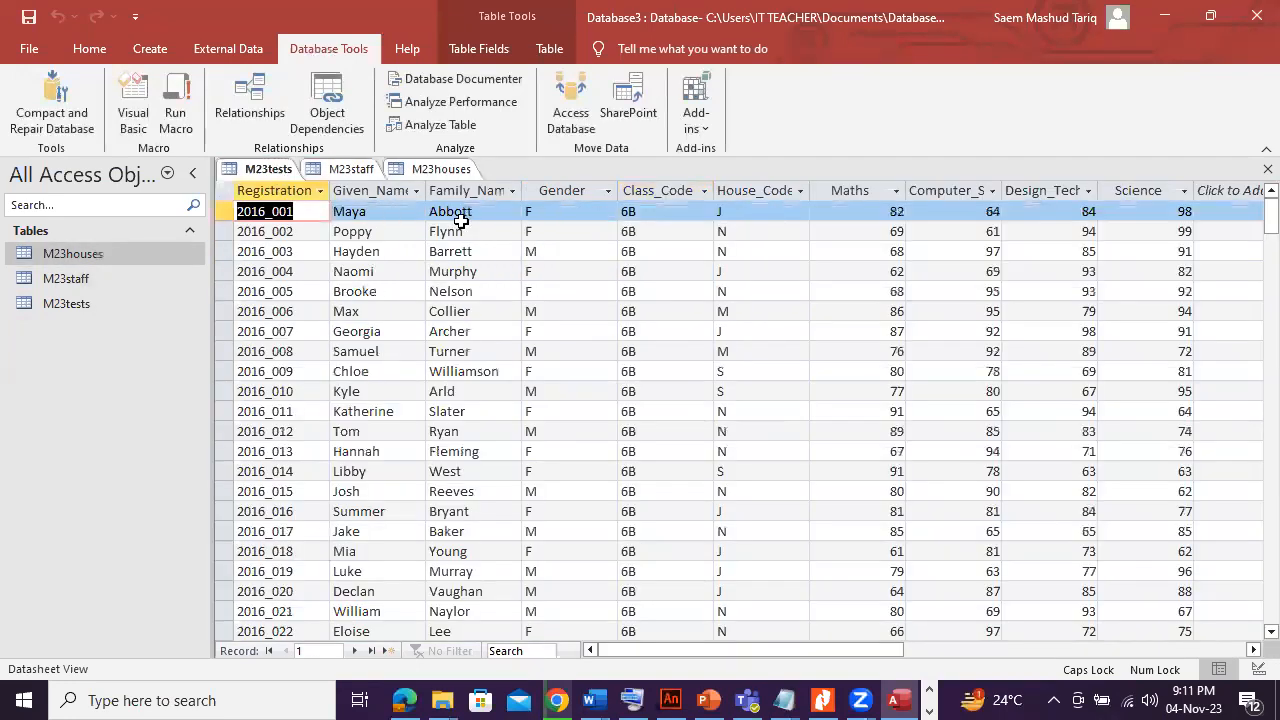
click(290, 190)
click(679, 194)
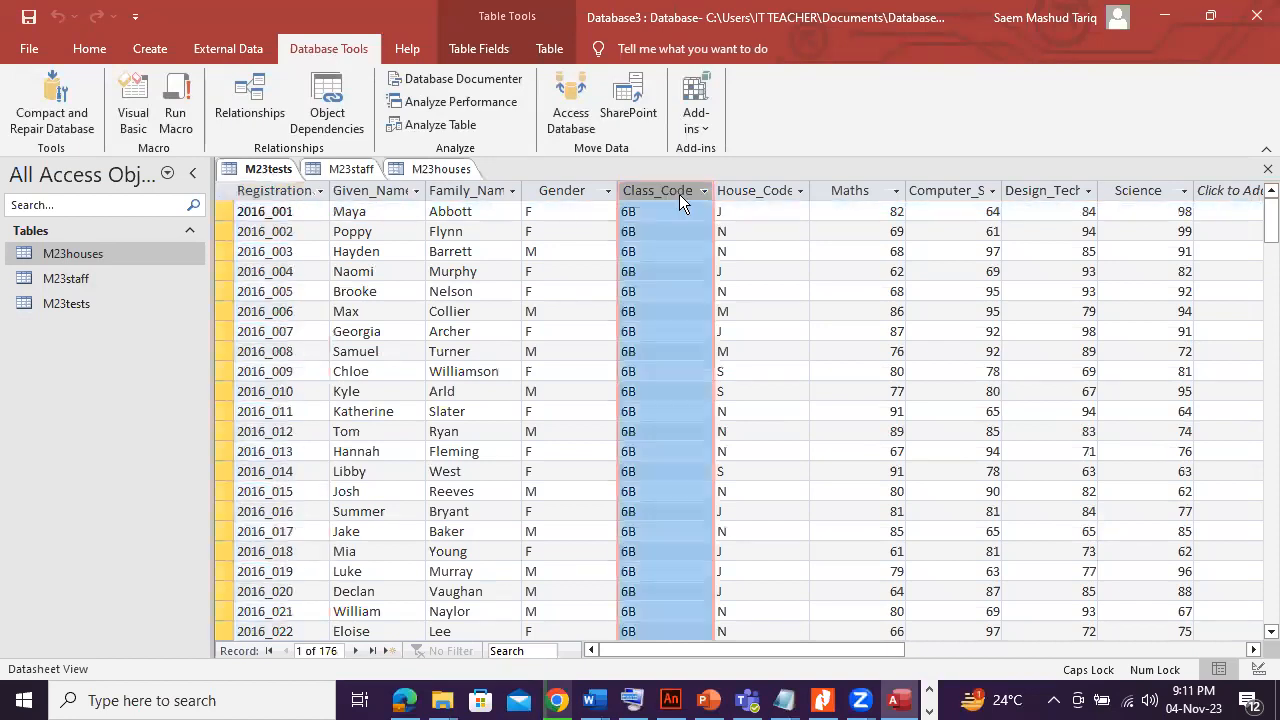
click(357, 168)
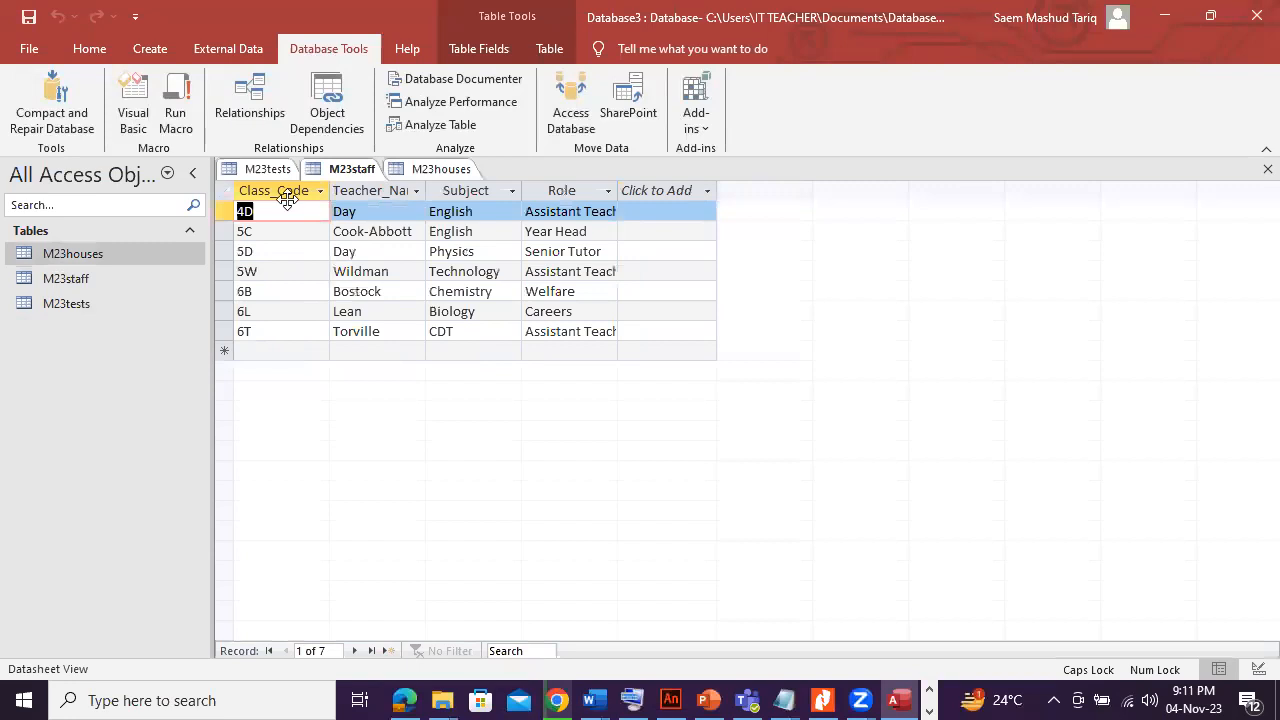
click(282, 192)
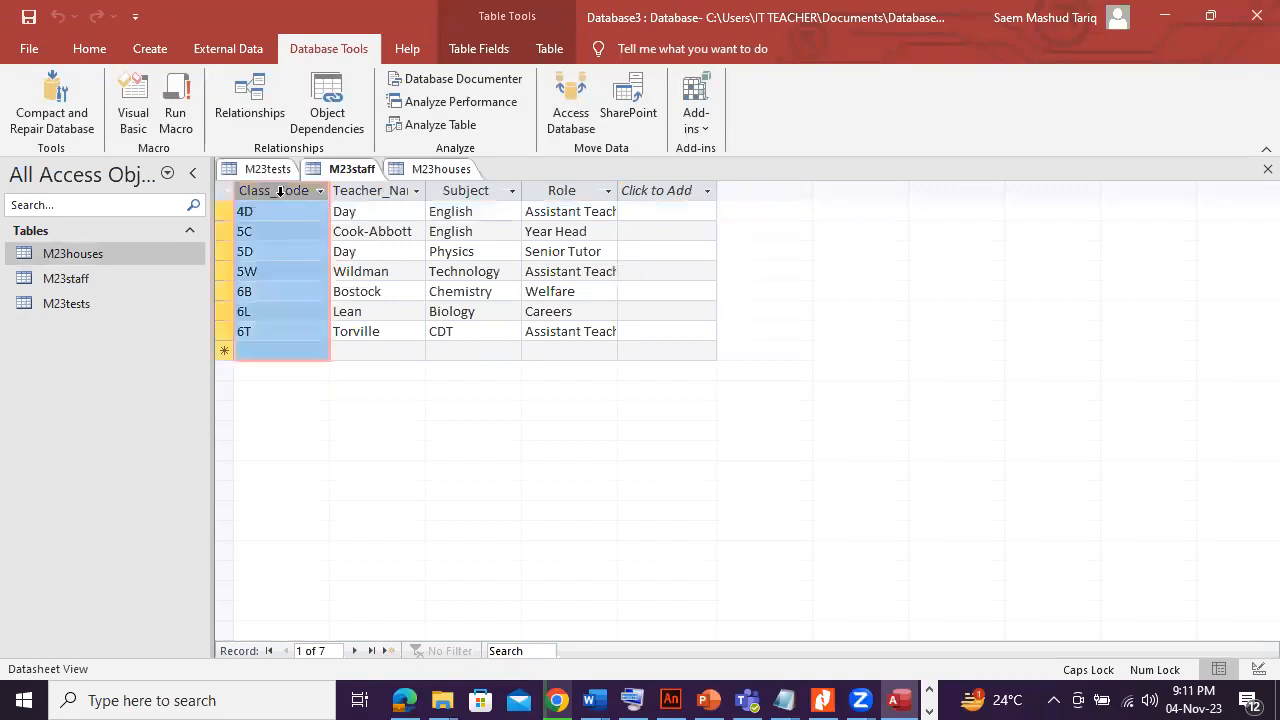
Sort the M23staff table ascending by Class_Code and check its codes against the M23tests table.
click(89, 48)
click(310, 79)
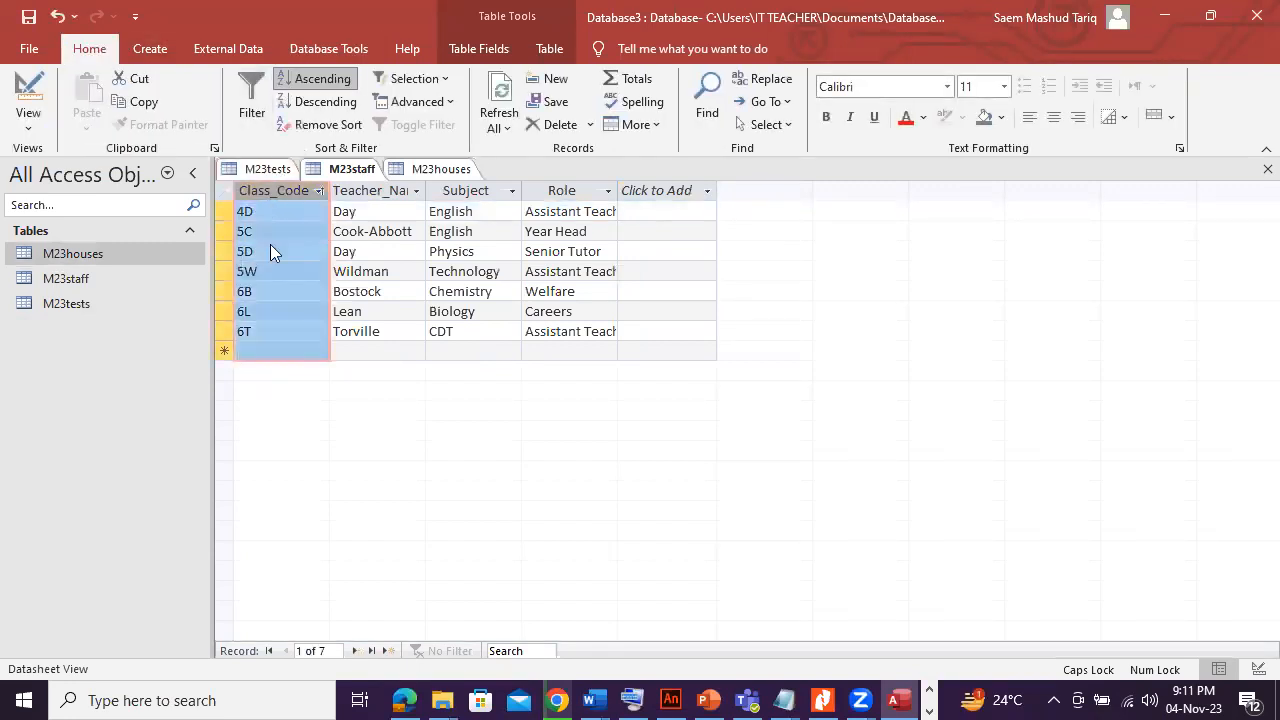
click(270, 252)
click(271, 312)
click(265, 190)
click(268, 169)
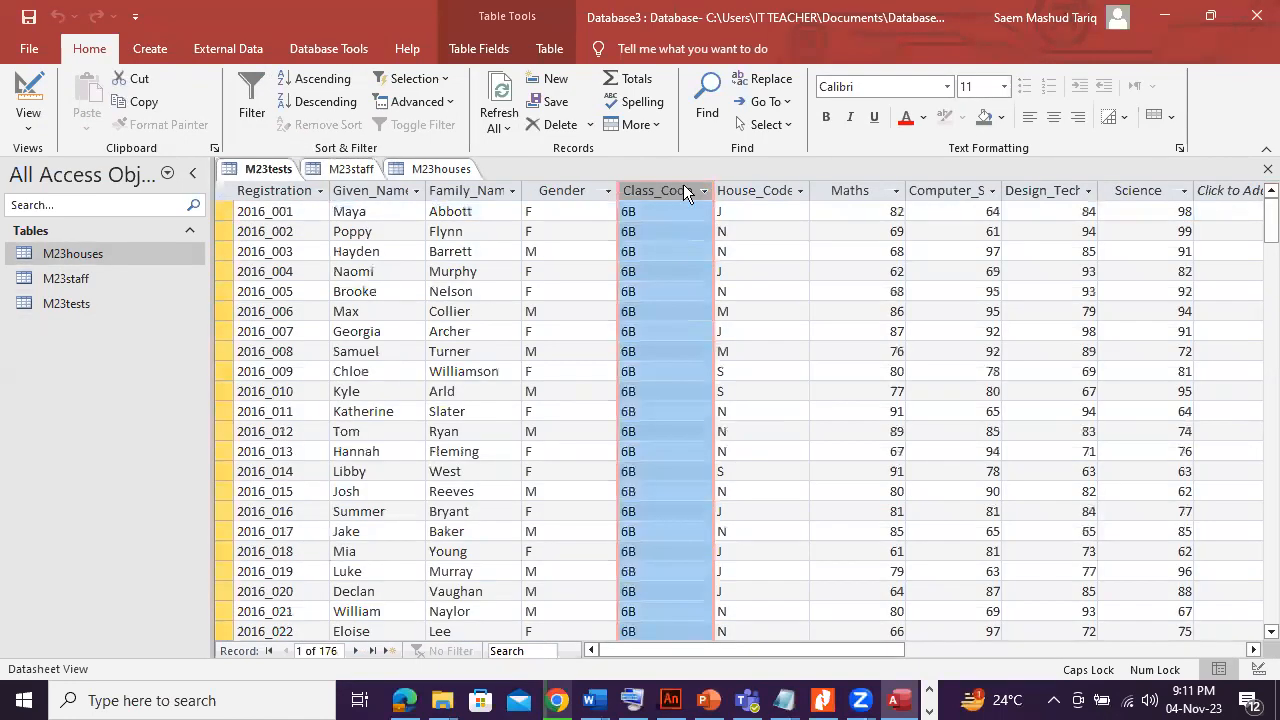
Compare the House_Code field in the M23houses table with the House_Code field in M23tests.
click(432, 170)
click(300, 230)
click(270, 190)
click(266, 169)
click(762, 193)
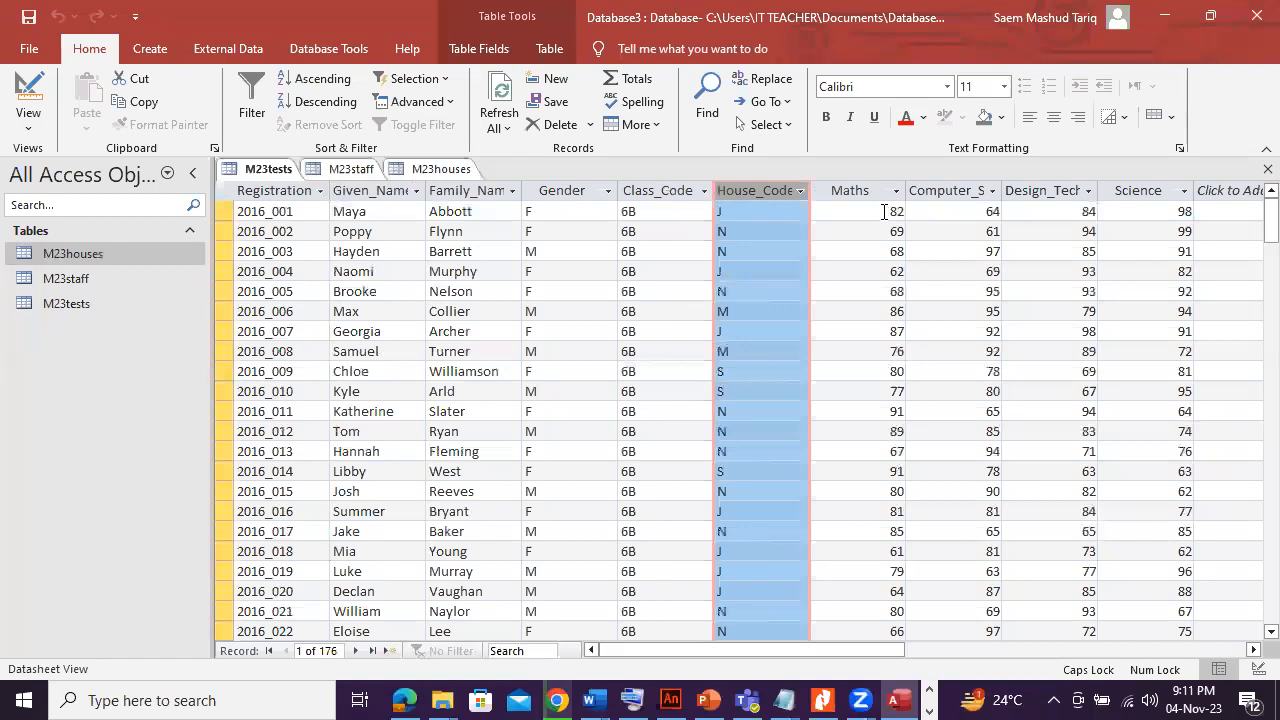
Close all three open tables without saving their layout changes.
click(1266, 169)
click(1266, 169)
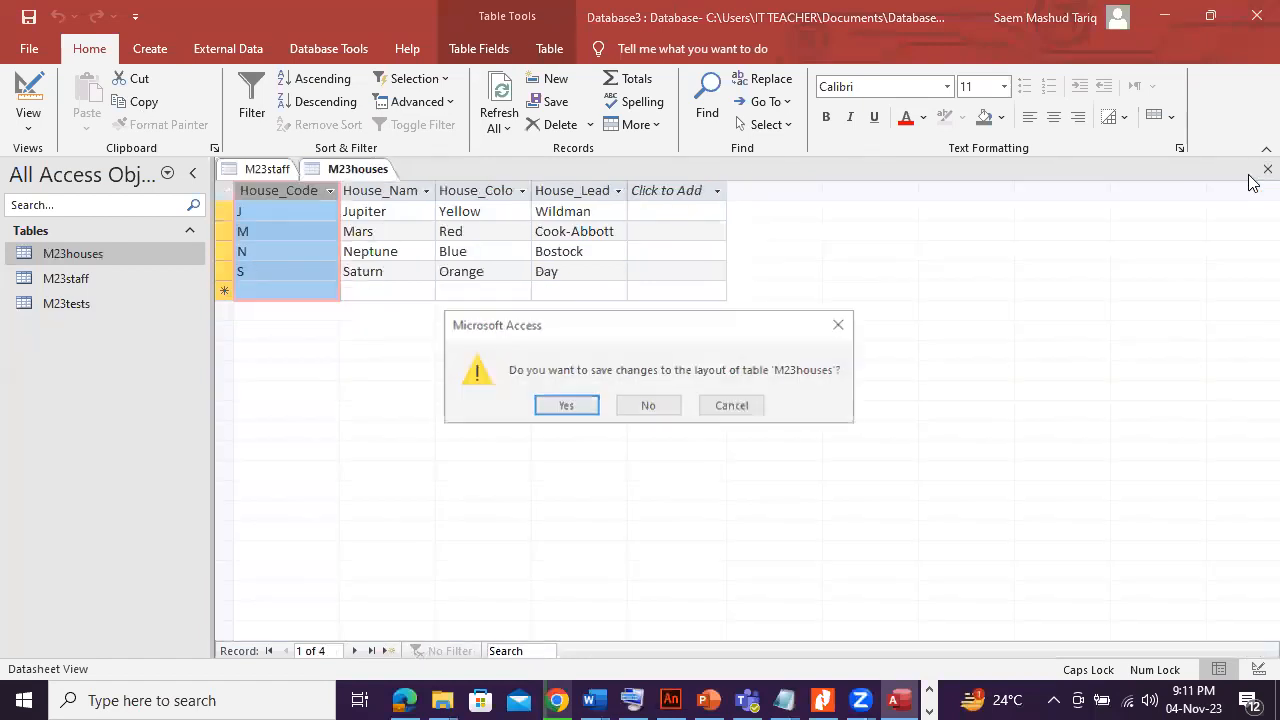
click(623, 415)
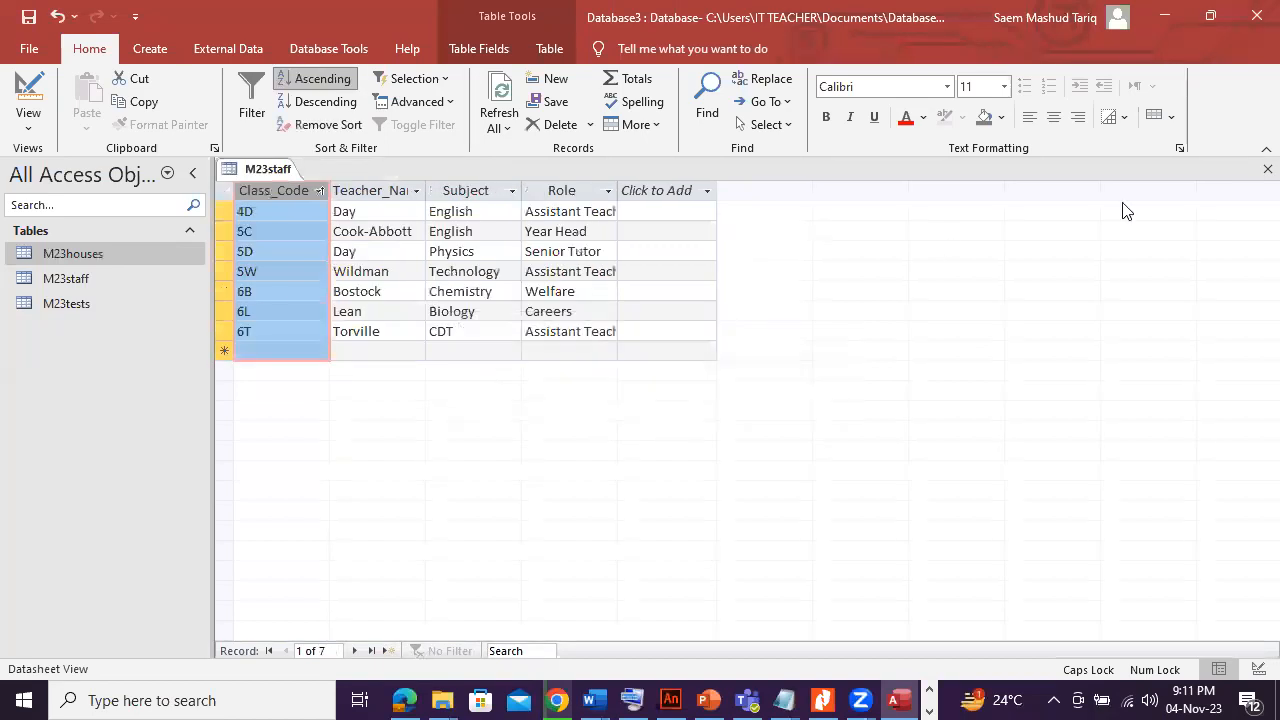
click(1266, 169)
click(650, 408)
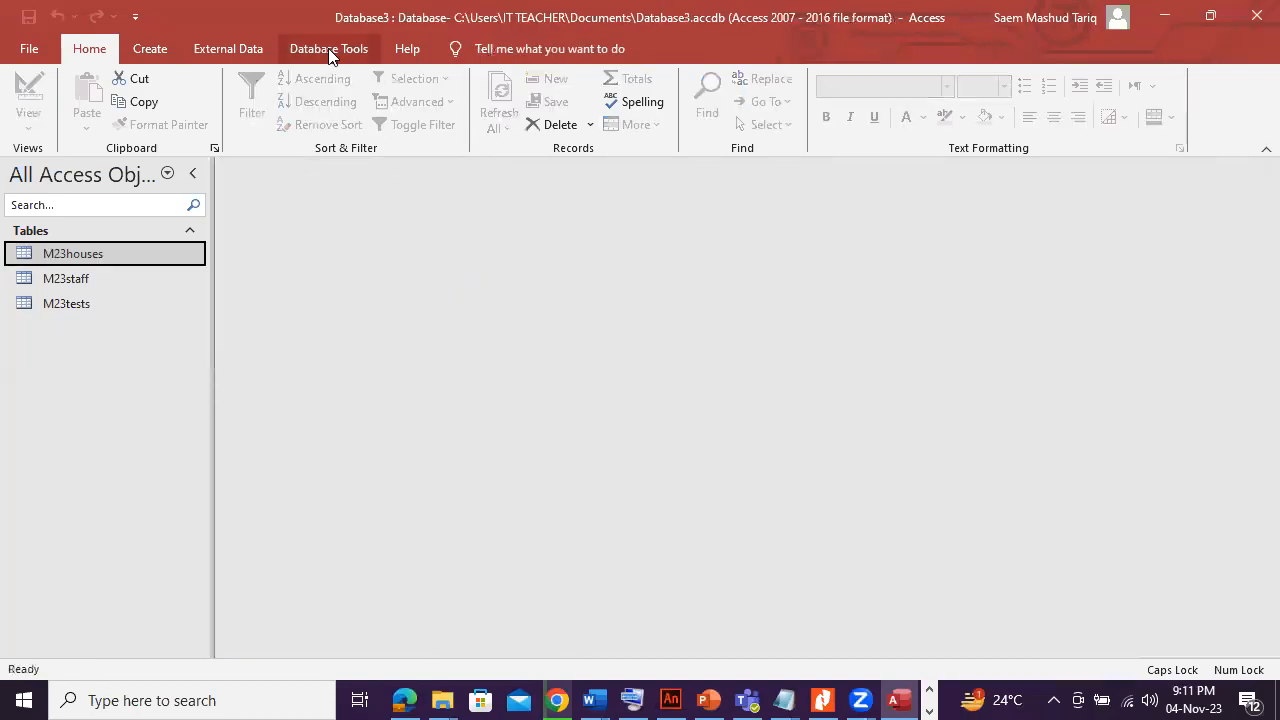
Open the Relationships window and add the M23houses, M23staff and M23tests tables to it.
click(330, 50)
click(242, 111)
drag(572, 331, 488, 31)
drag(668, 508, 455, 36)
click(677, 543)
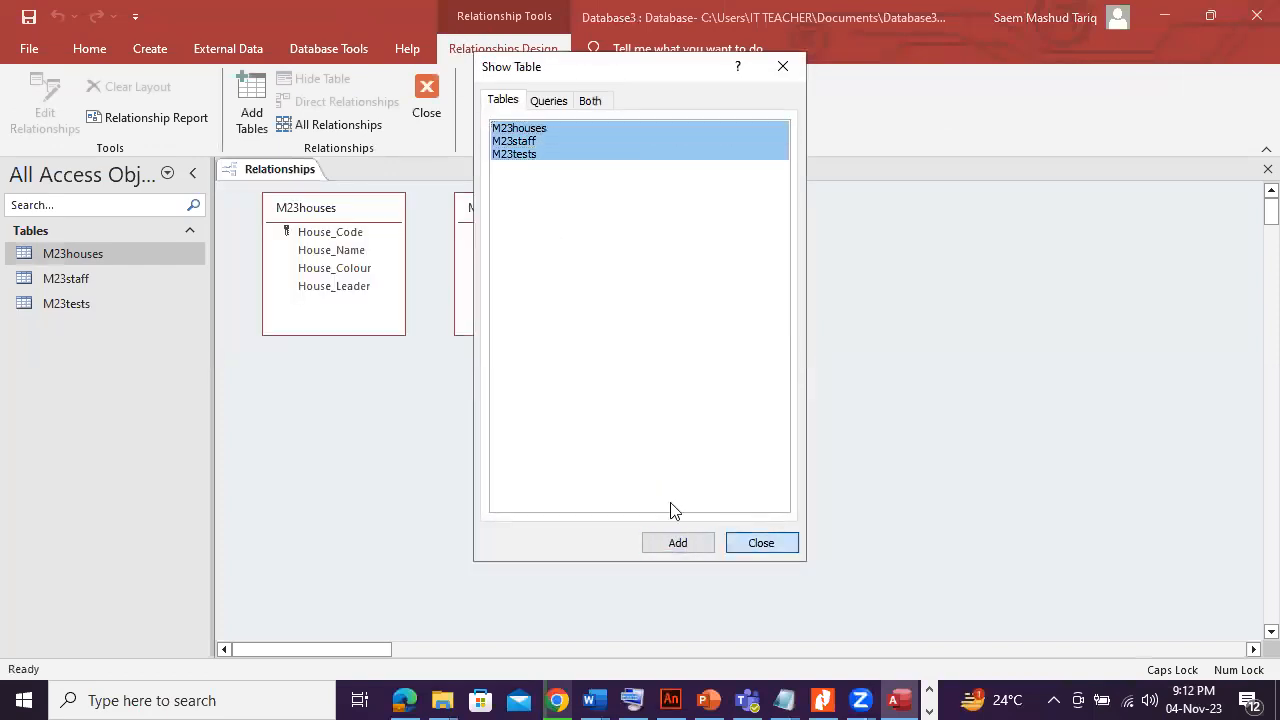
key(Escape)
drag(684, 467, 684, 480)
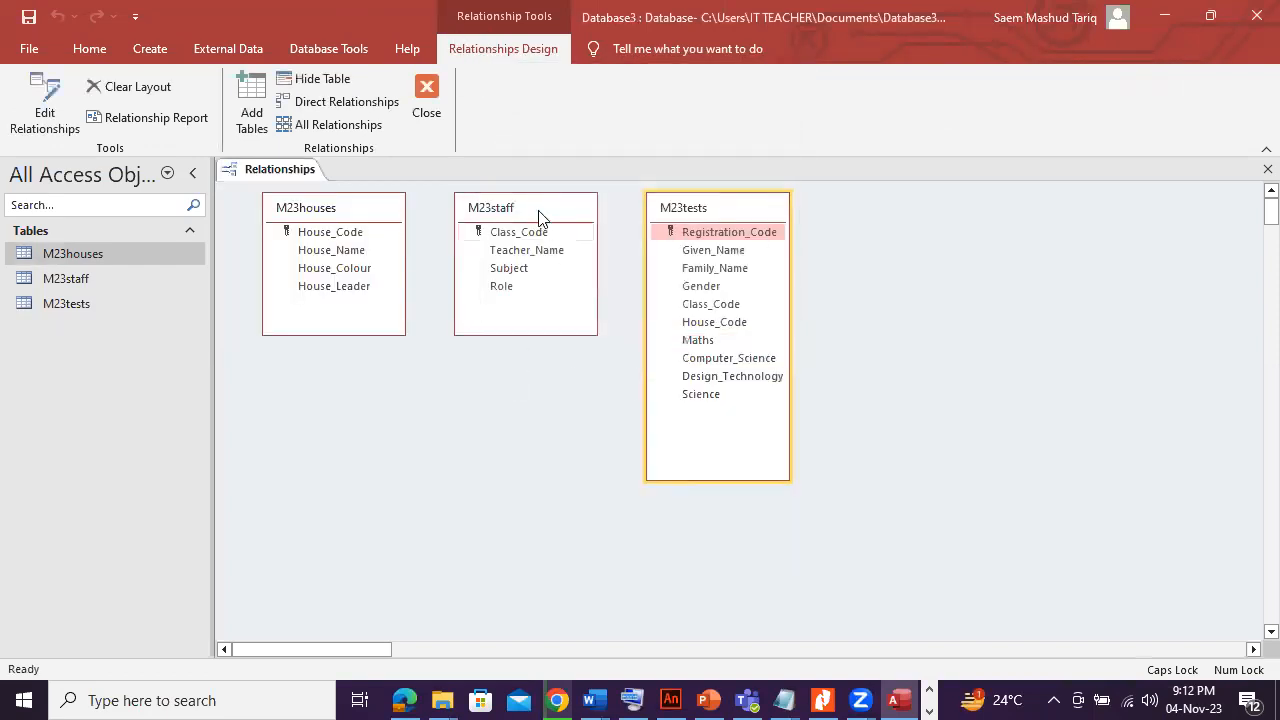
Rearrange the table boxes in the relationships diagram so M23tests sits between M23houses and M23staff.
click(541, 213)
drag(1012, 262, 1012, 262)
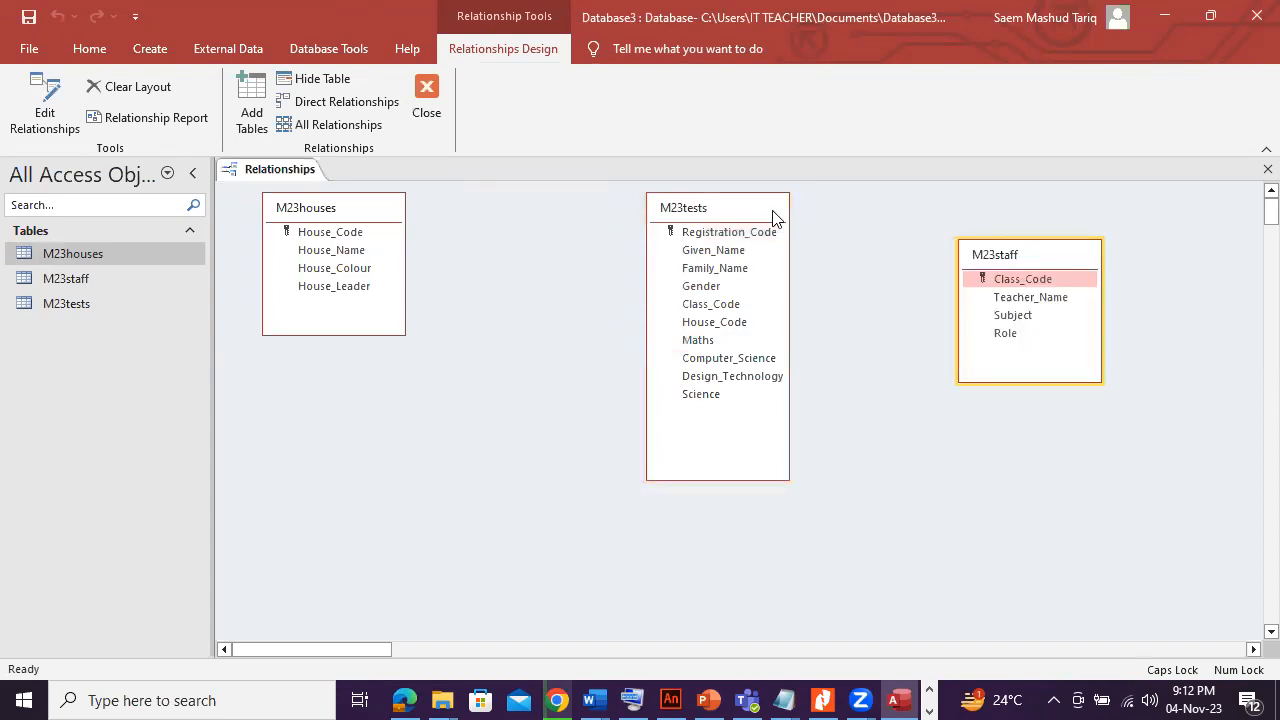
click(771, 214)
drag(771, 214, 610, 226)
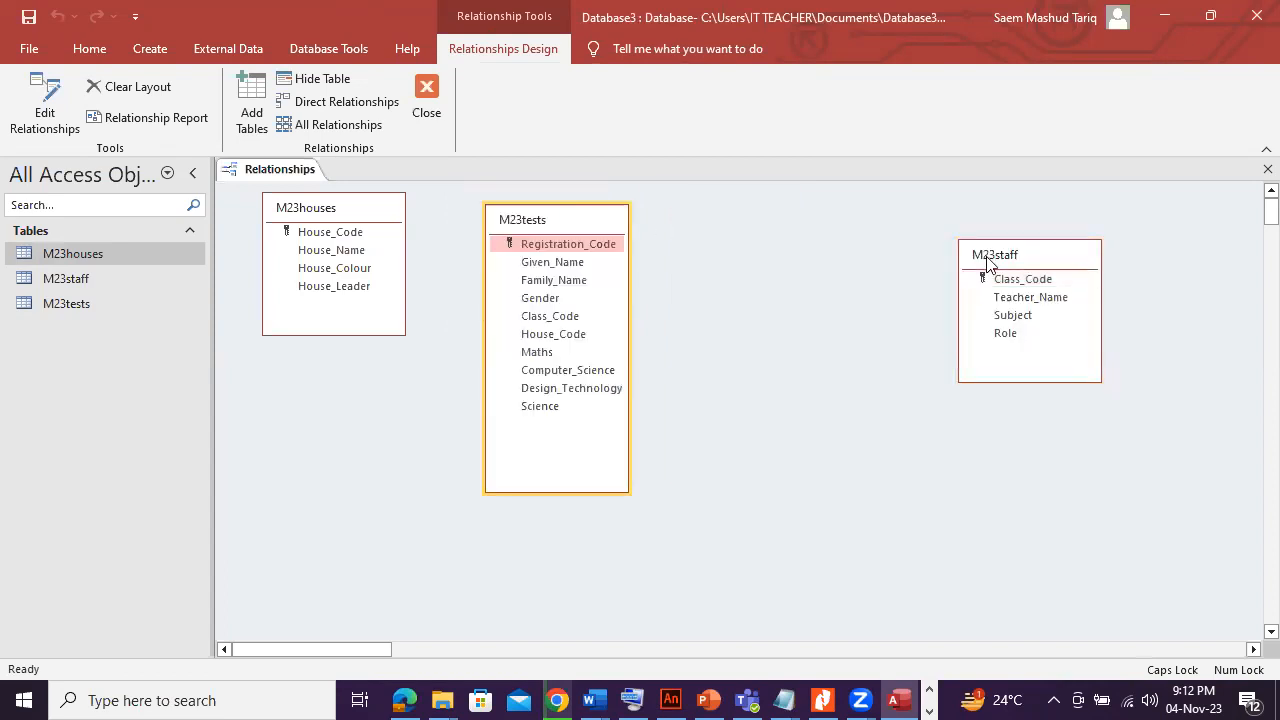
click(987, 260)
Create one-to-many relationships from M23staff Class_Code to M23tests Class_Code and from M23houses House_Code to M23tests House_Code.
drag(987, 262, 565, 320)
click(768, 190)
drag(348, 232, 553, 334)
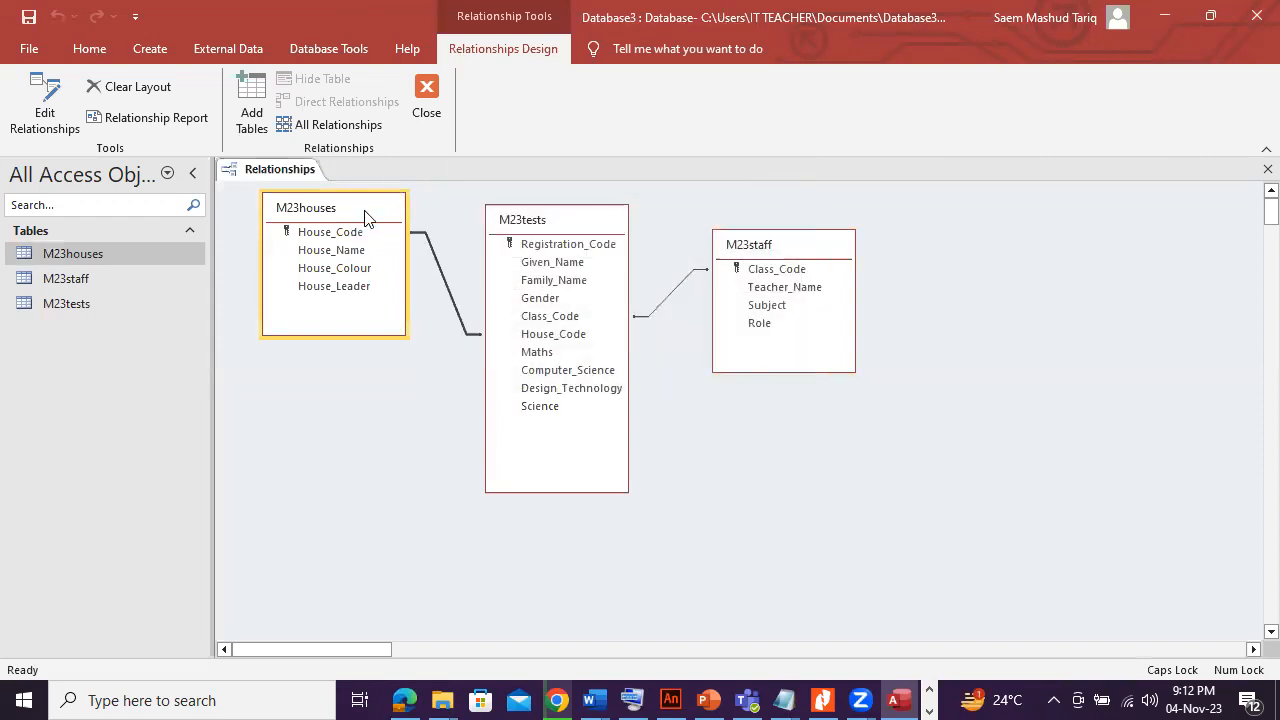
Reposition the M23houses and M23staff boxes so their upper edges roughly line up with M23tests.
mouse_move(364, 212)
mouse_down()
mouse_move(367, 243)
mouse_move(351, 214)
mouse_move(349, 232)
mouse_up()
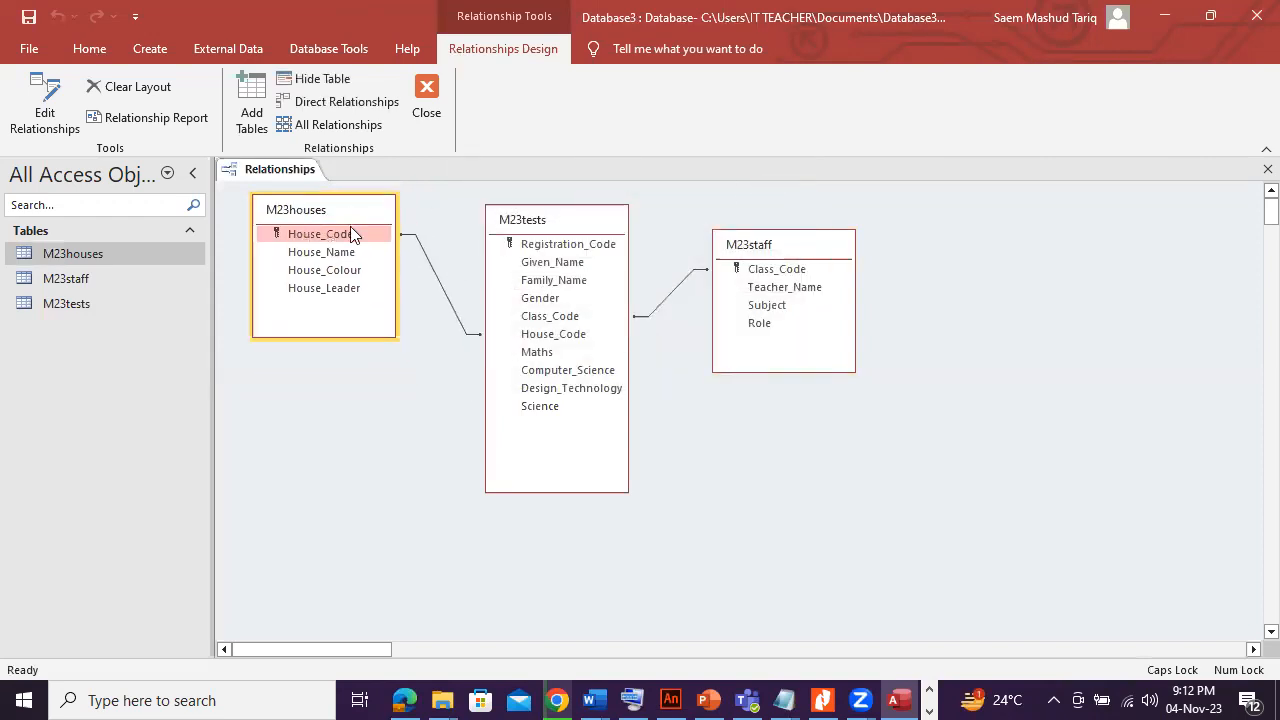
click(807, 258)
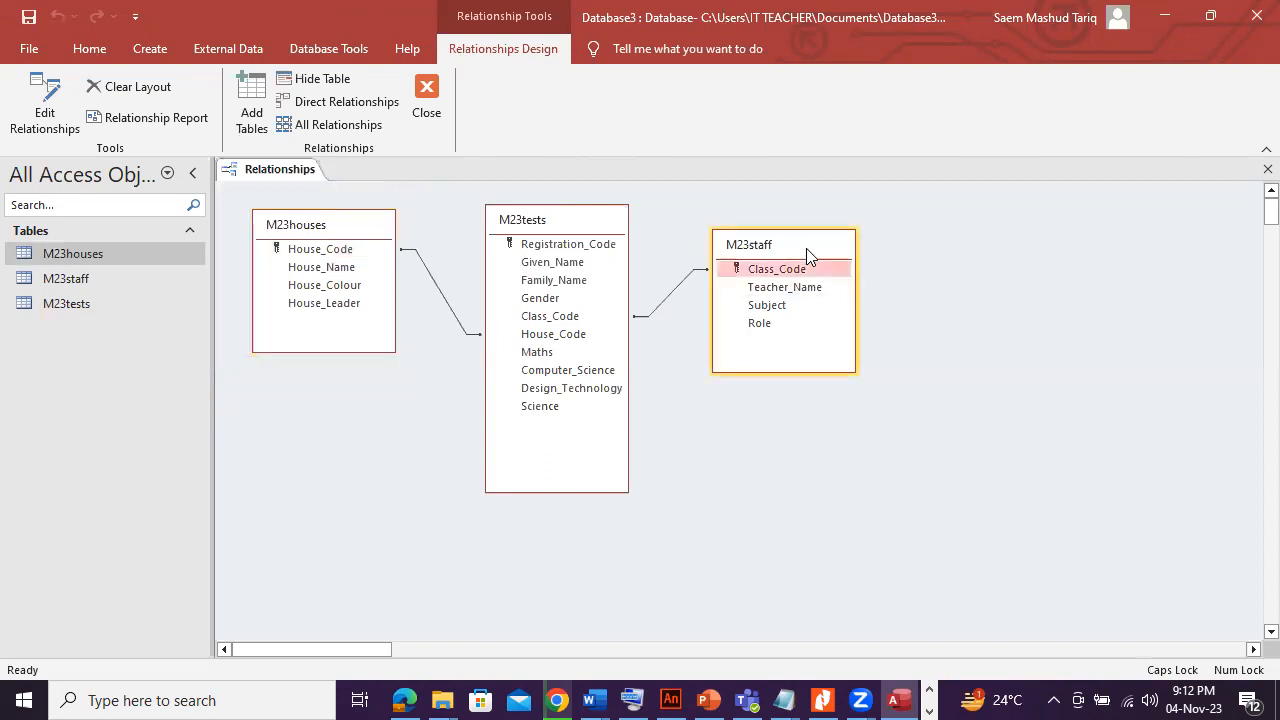
drag(806, 248, 828, 224)
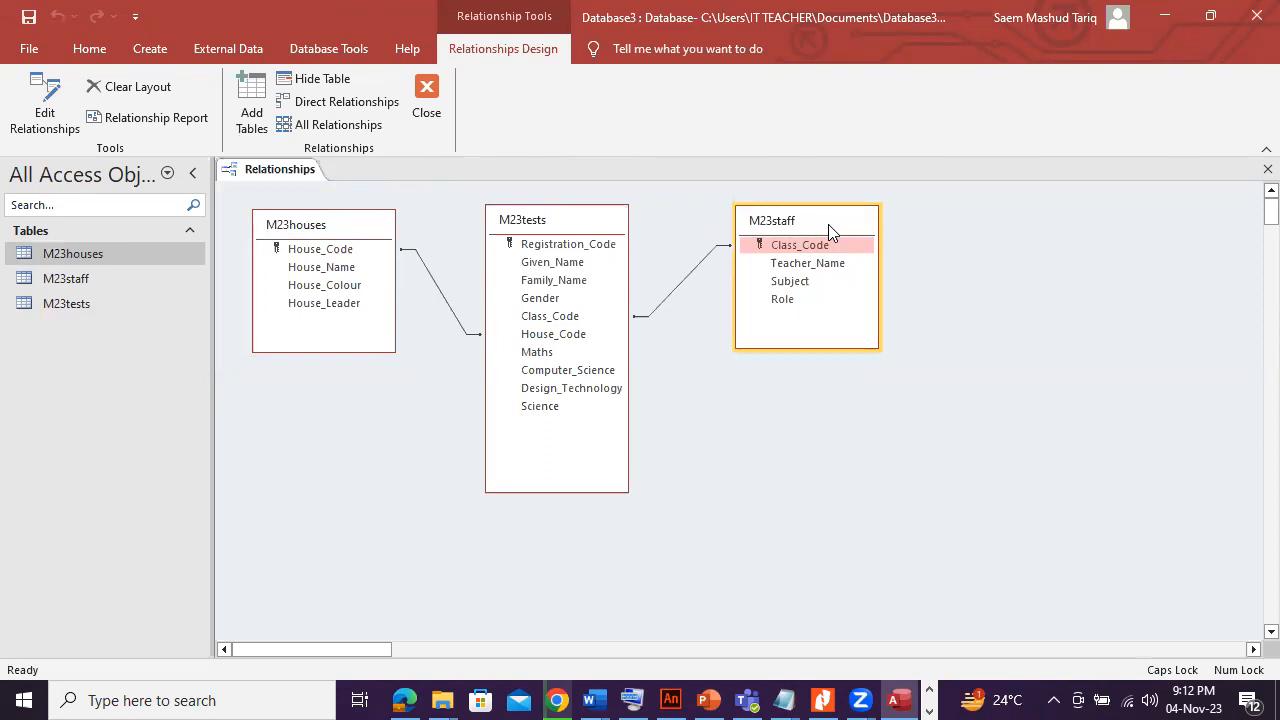
Open the M23staff–M23tests relationship's settings, capture and copy them with Snipping Tool, and close the settings without changes.
click(656, 310)
double_click(657, 315)
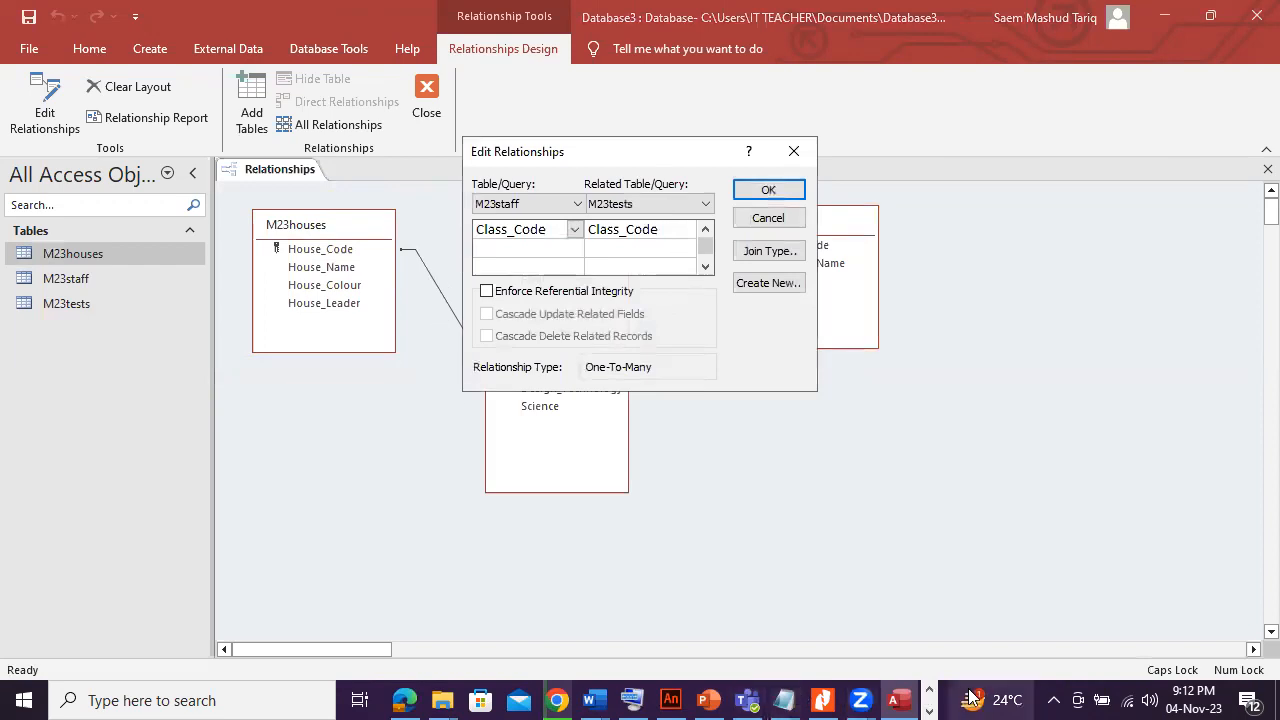
click(930, 710)
click(409, 694)
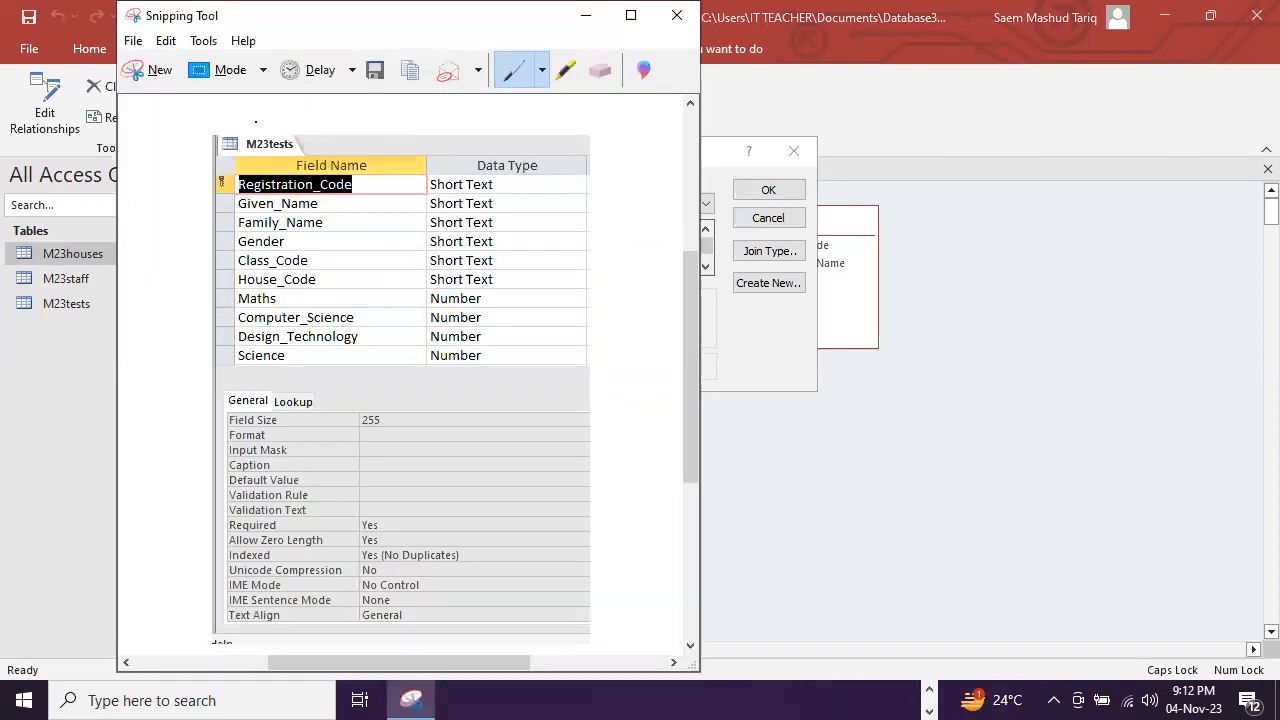
click(150, 70)
drag(461, 137, 823, 397)
click(414, 40)
click(424, 64)
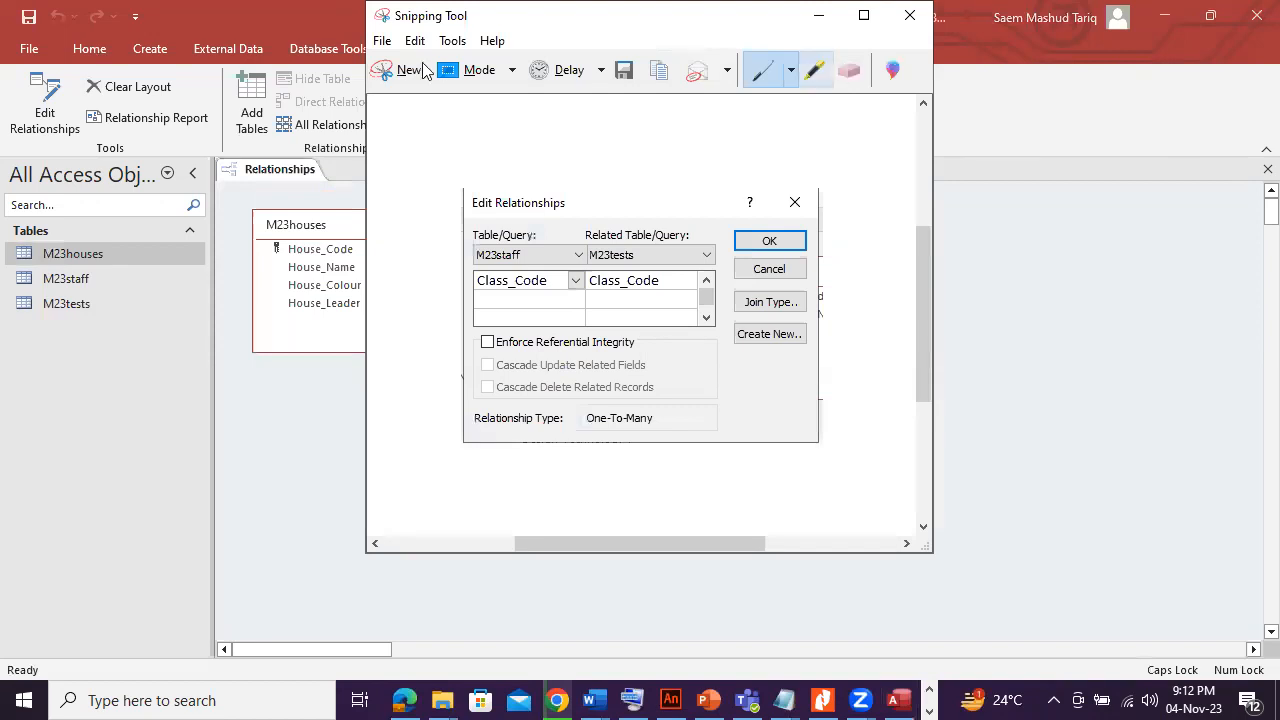
click(334, 321)
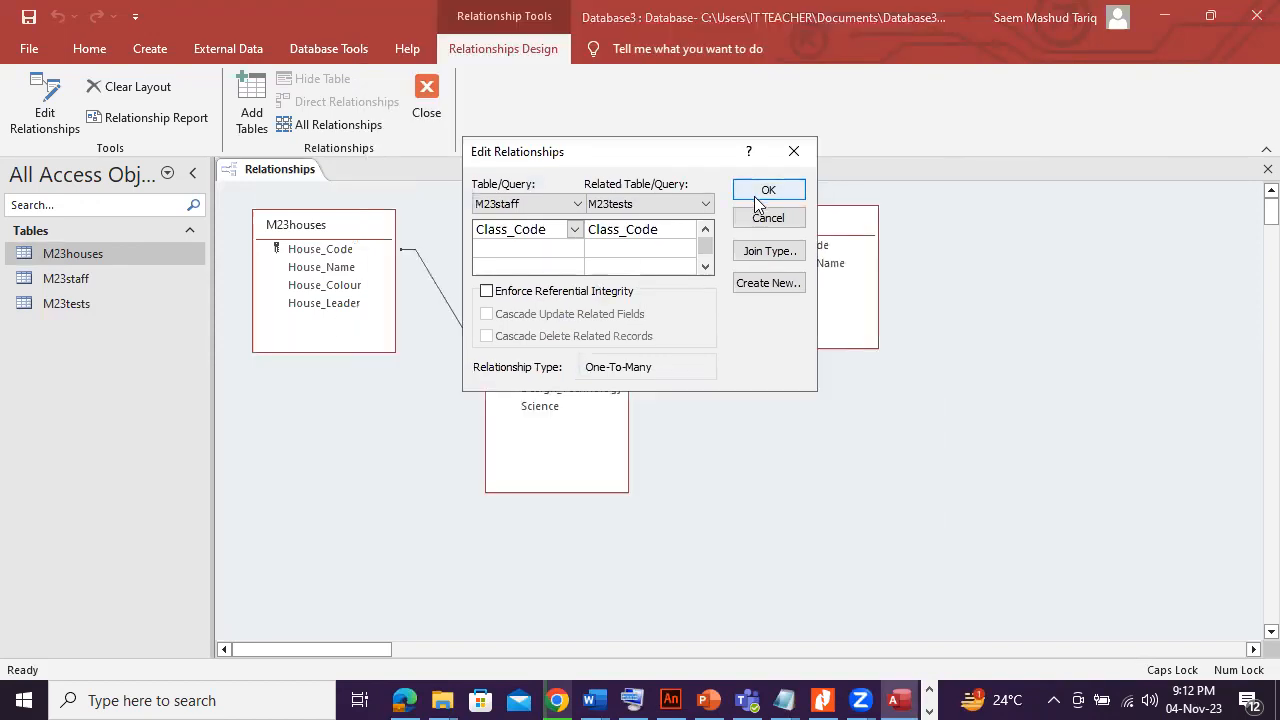
click(766, 216)
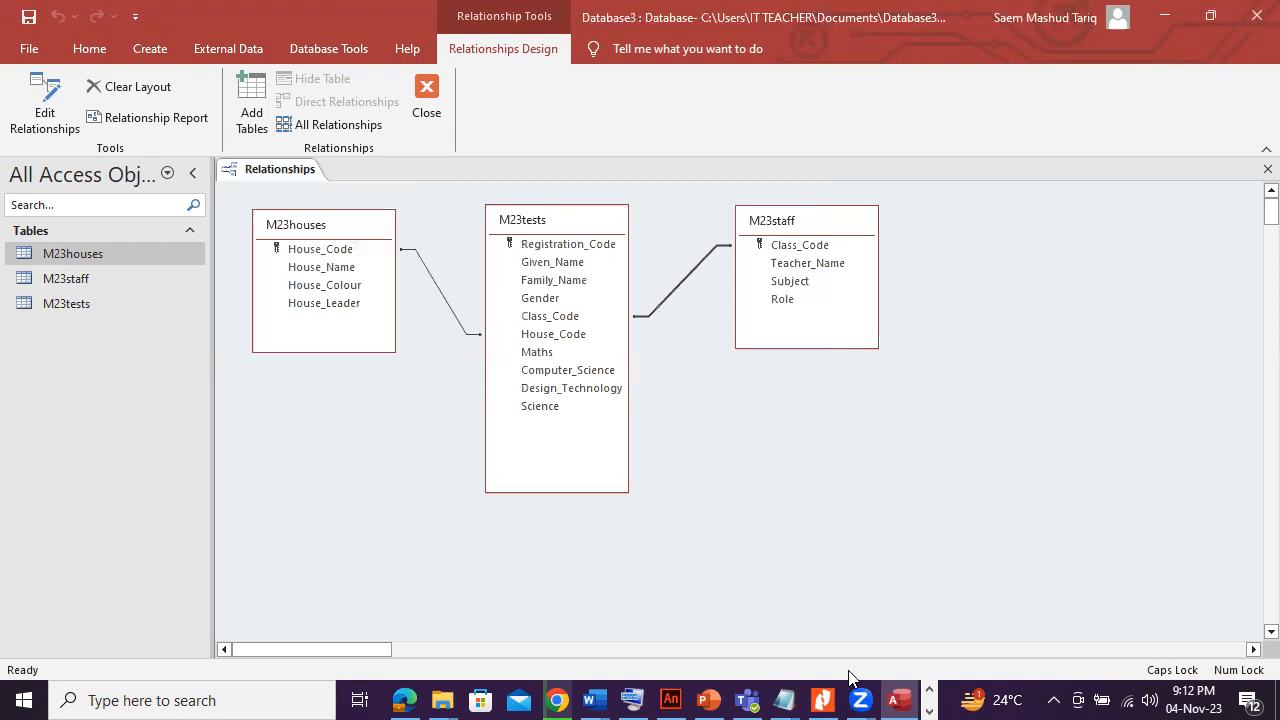
Capture the Relationships diagram showing all three linked tables with Snipping Tool and return to Access.
click(410, 699)
click(391, 64)
drag(210, 150, 937, 534)
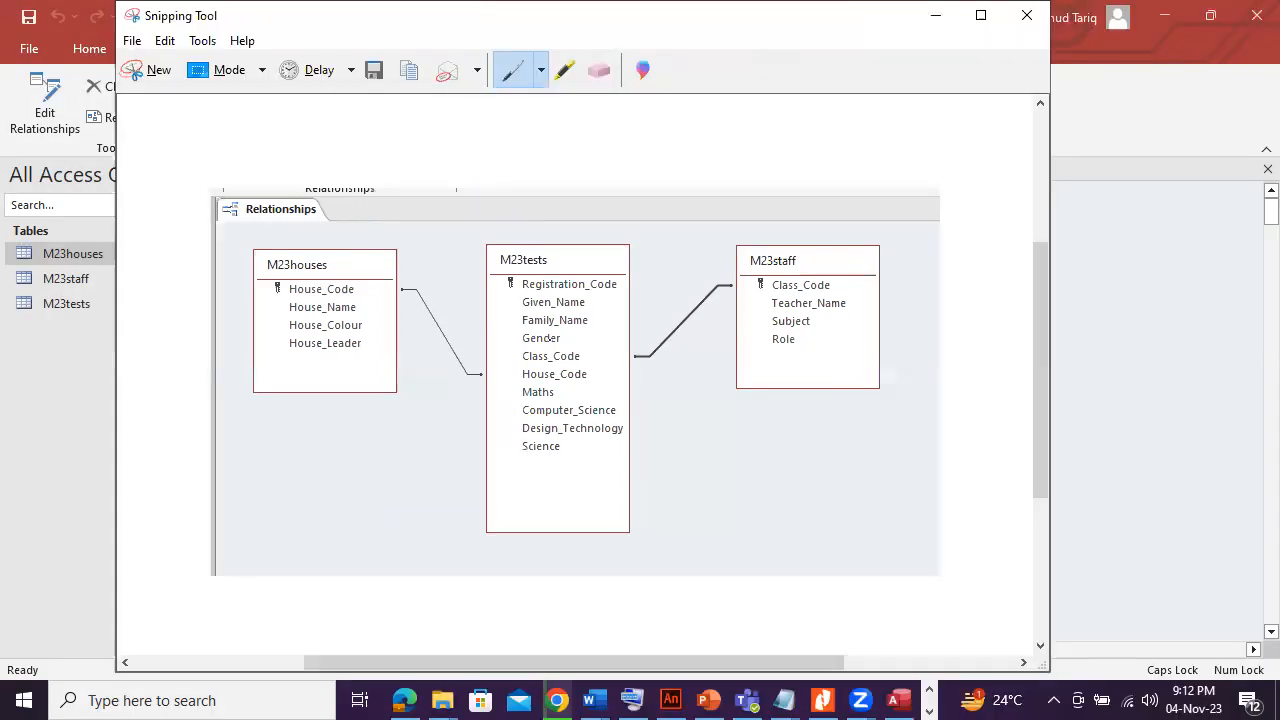
click(934, 15)
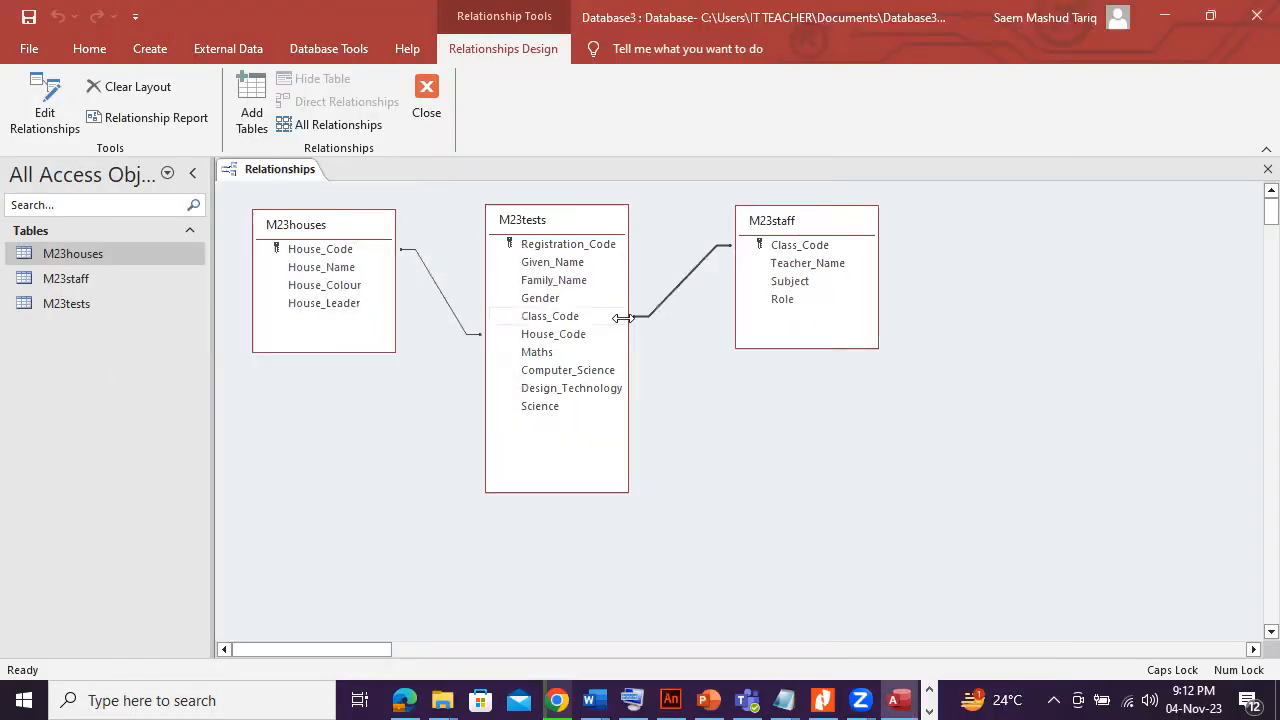
Review the settings of the M23staff–M23tests and M23houses–M23tests relationships, closing each without changes.
double_click(652, 318)
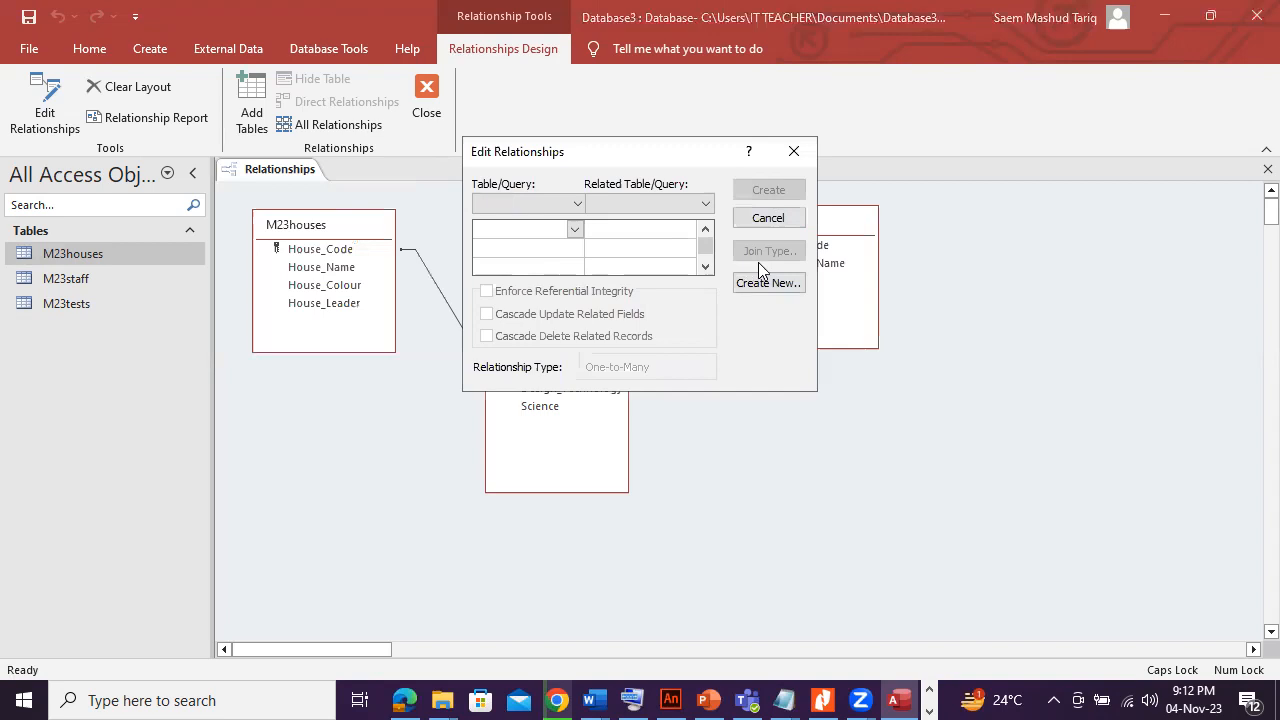
click(779, 226)
double_click(670, 295)
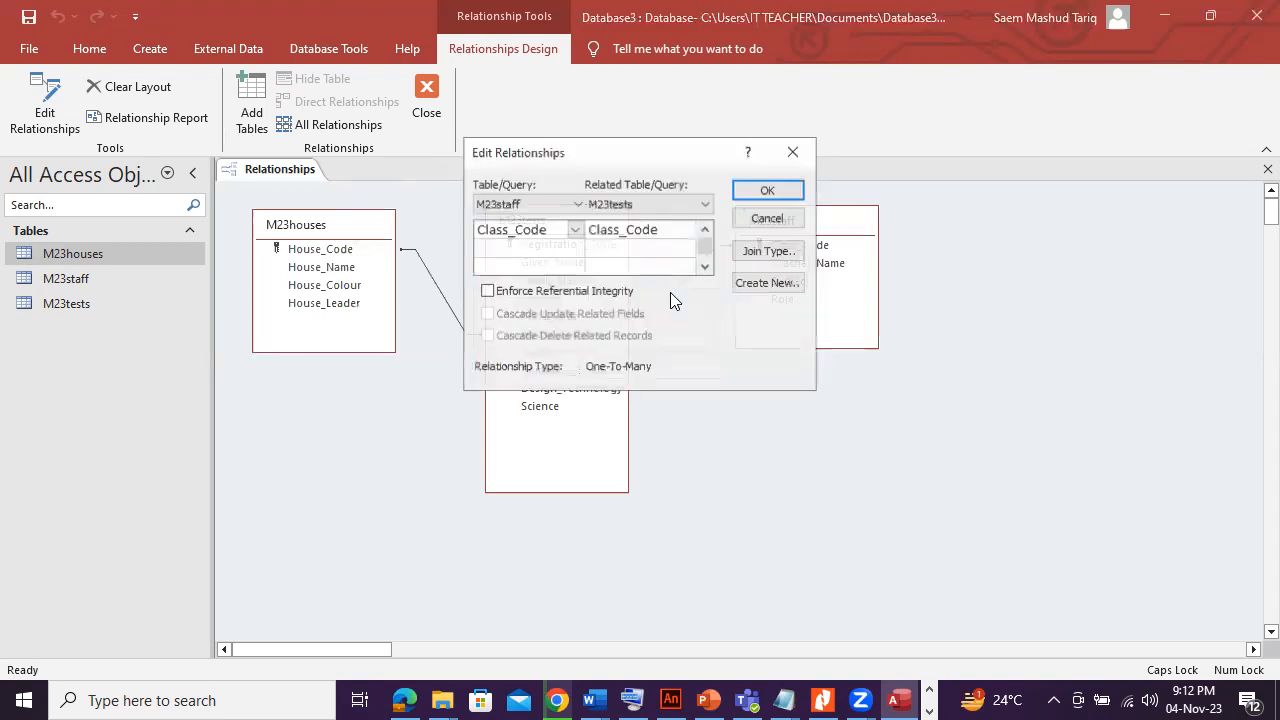
click(768, 218)
double_click(448, 302)
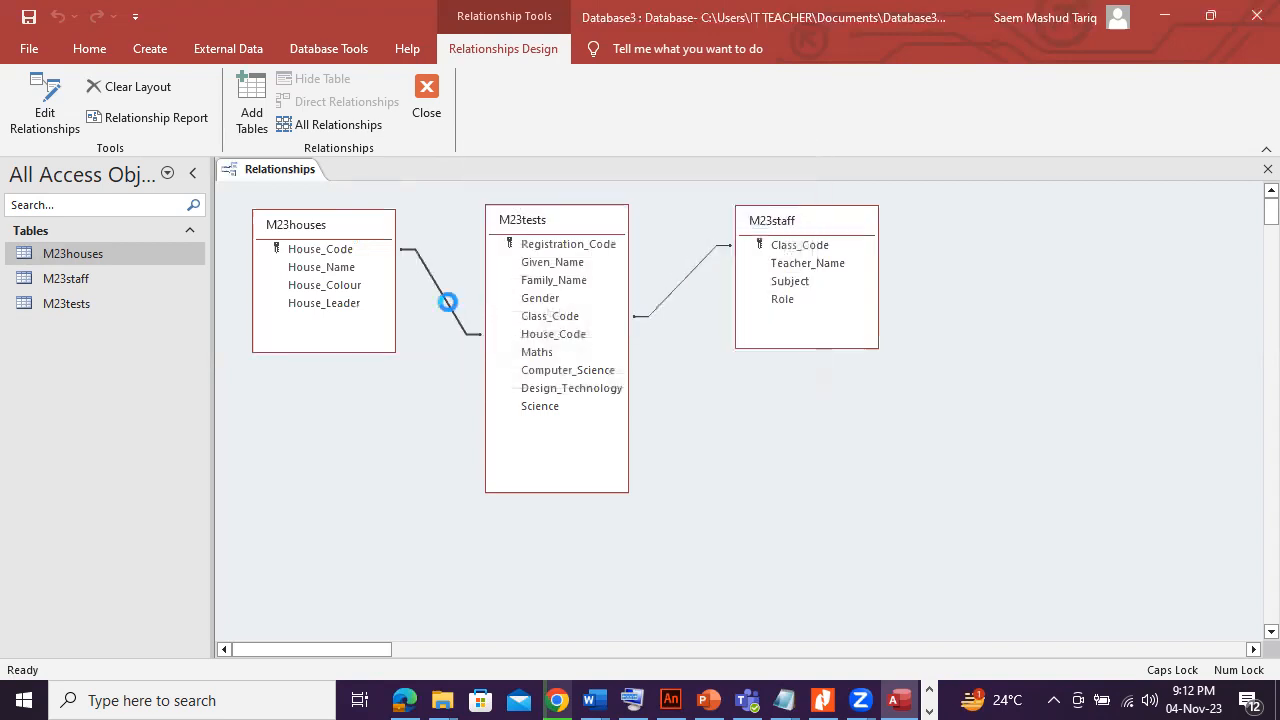
click(768, 218)
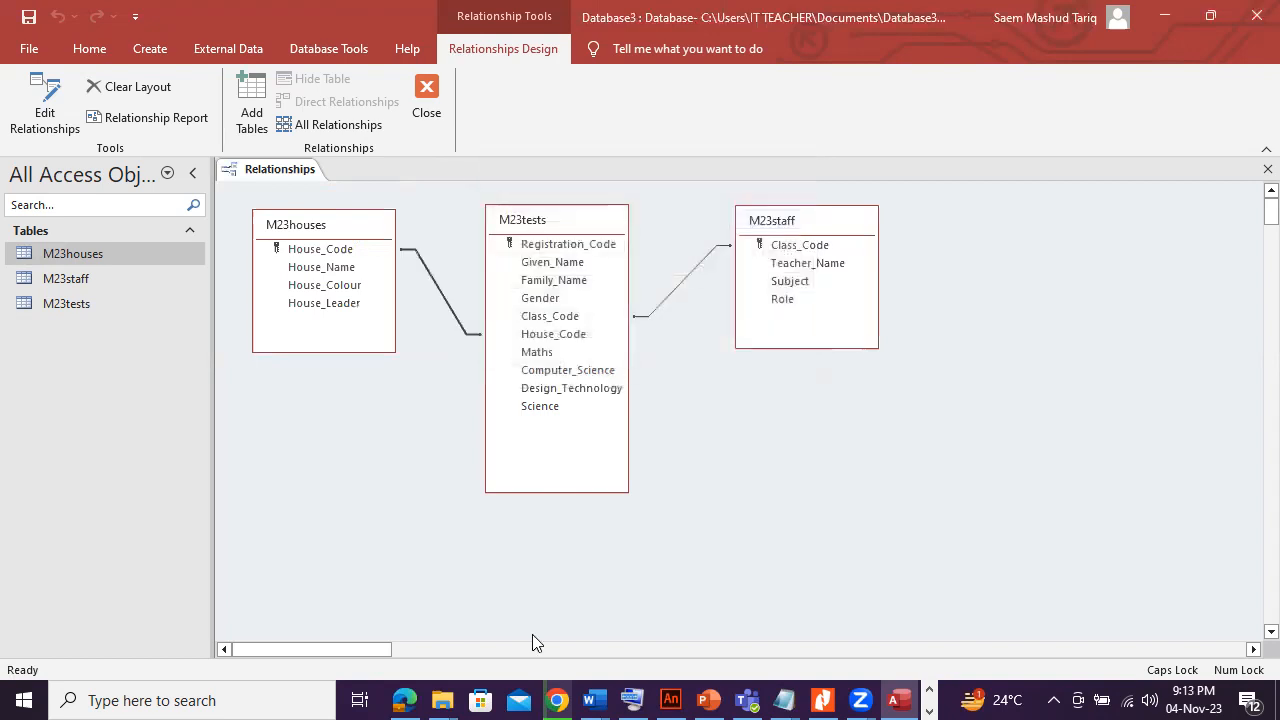
Close the Relationships window, saving its layout, and switch to the question paper in Edge.
click(1267, 169)
click(556, 405)
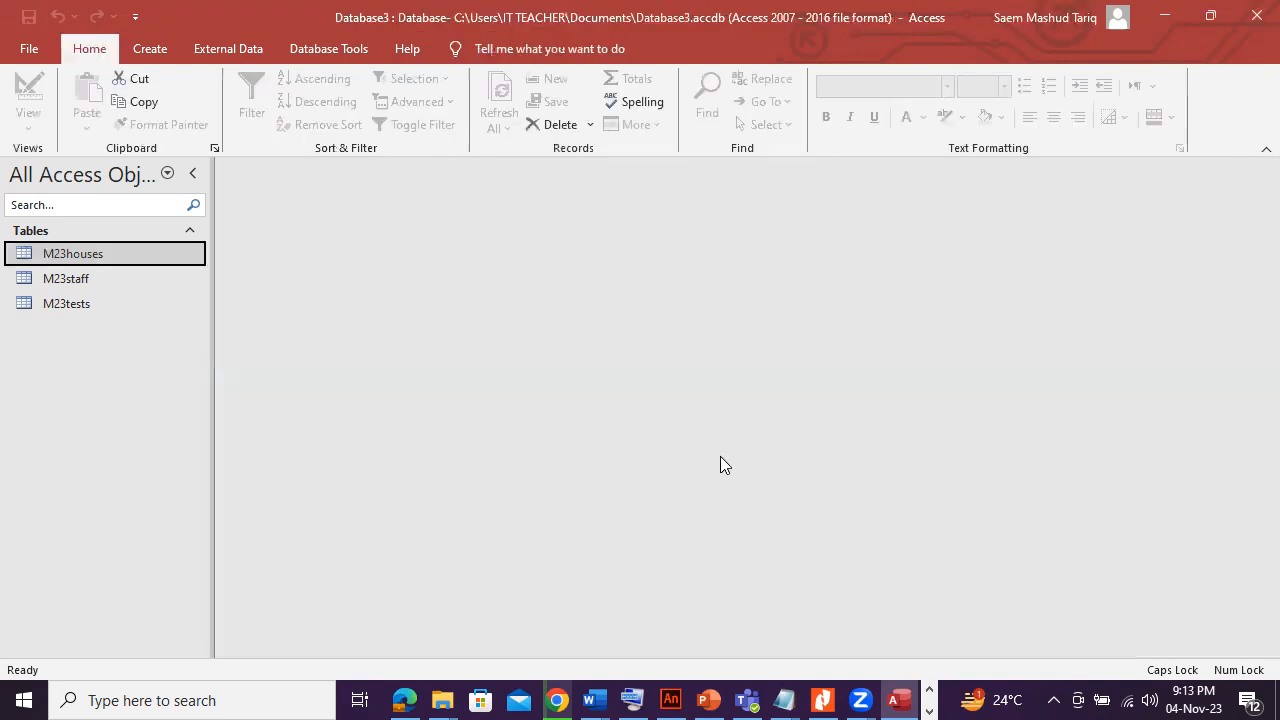
click(404, 700)
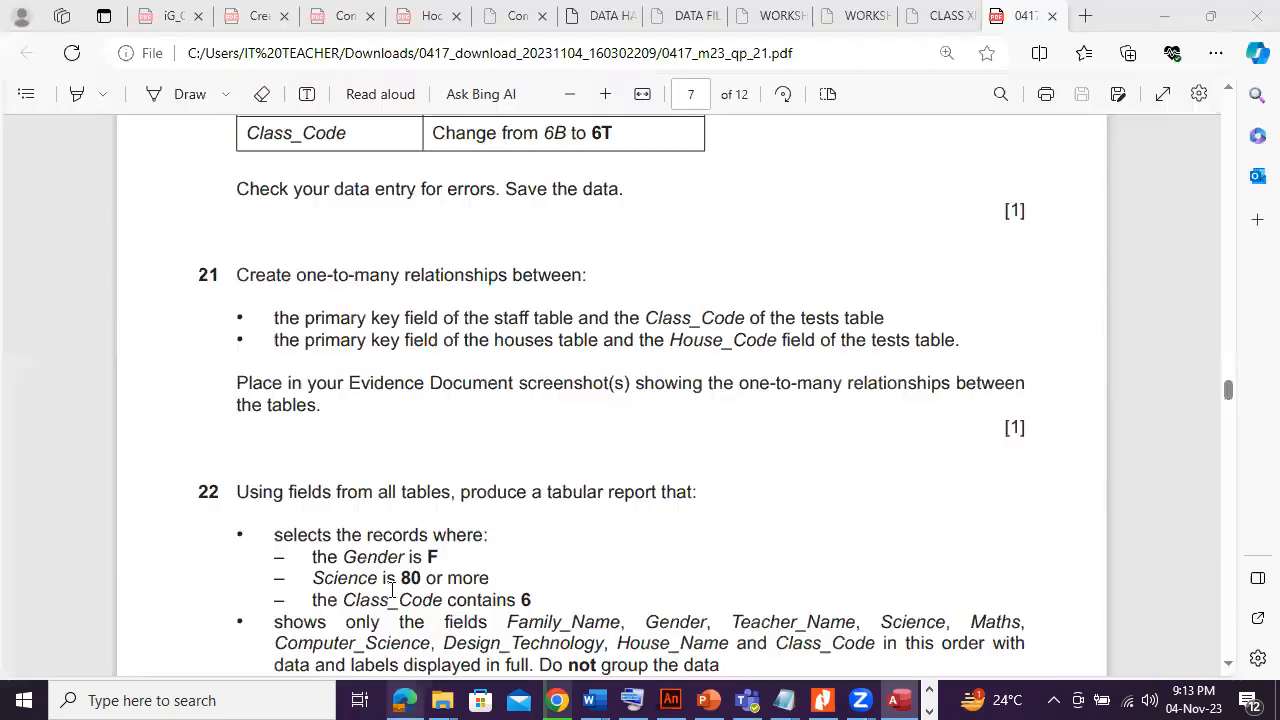
Switch to Access and create a query in Design view containing the M23houses, M23staff and M23tests tables.
scroll(409, 572, down, 3)
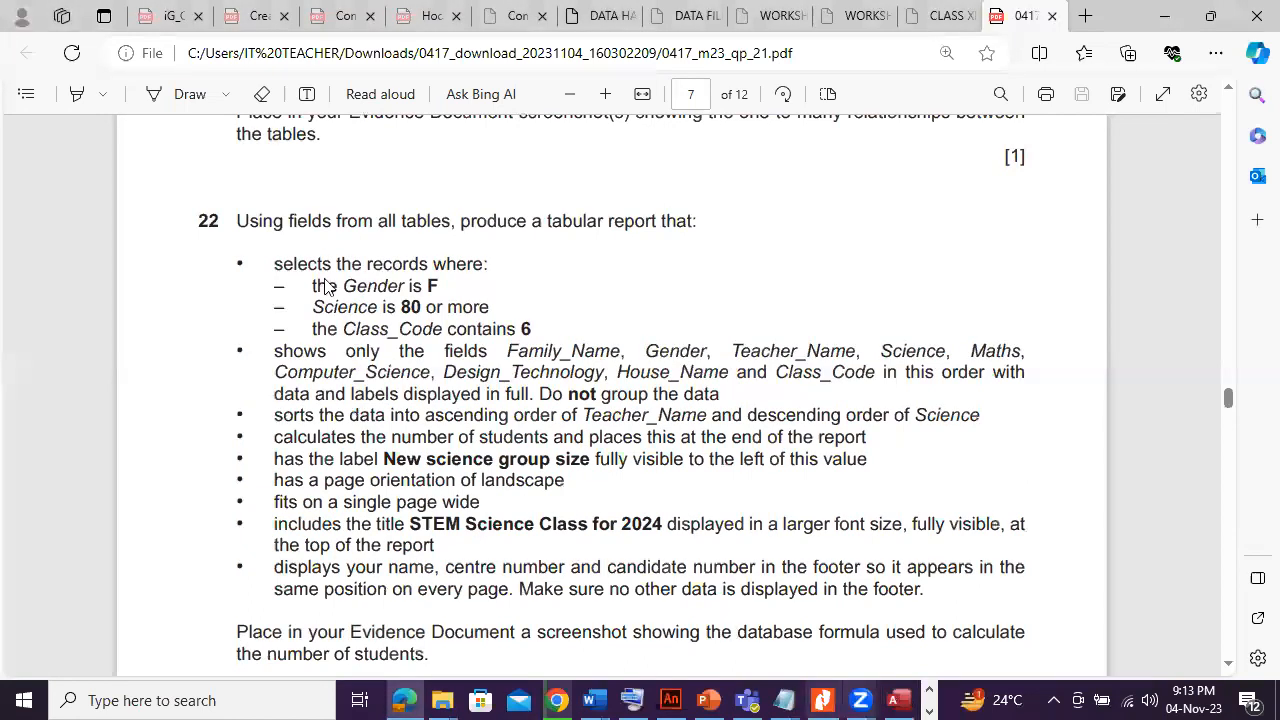
click(900, 700)
click(162, 46)
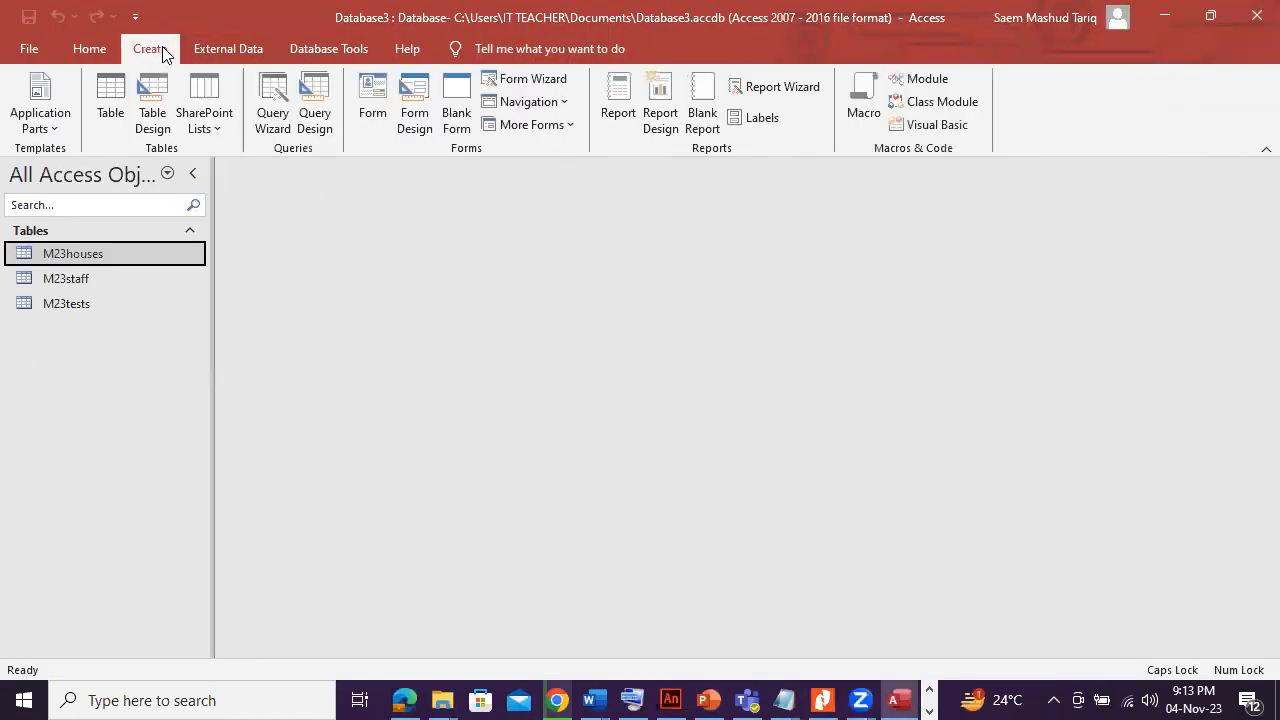
click(323, 132)
drag(507, 266, 494, 218)
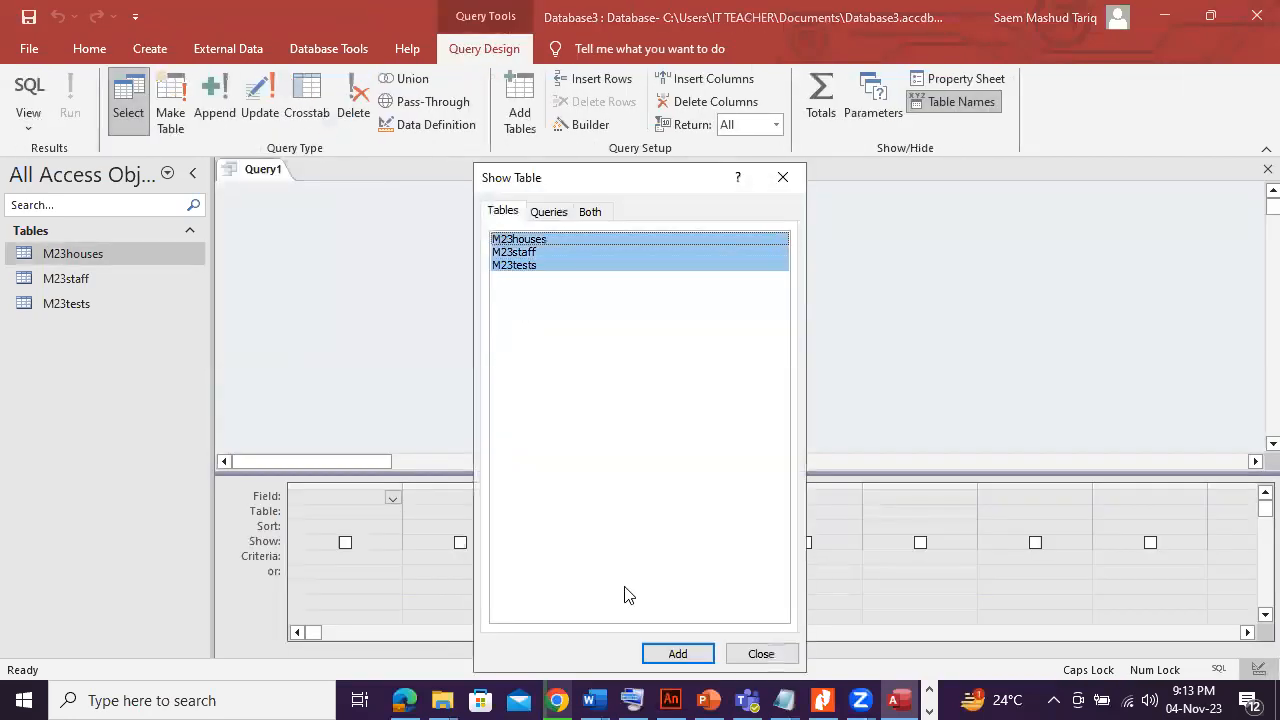
click(668, 652)
click(758, 653)
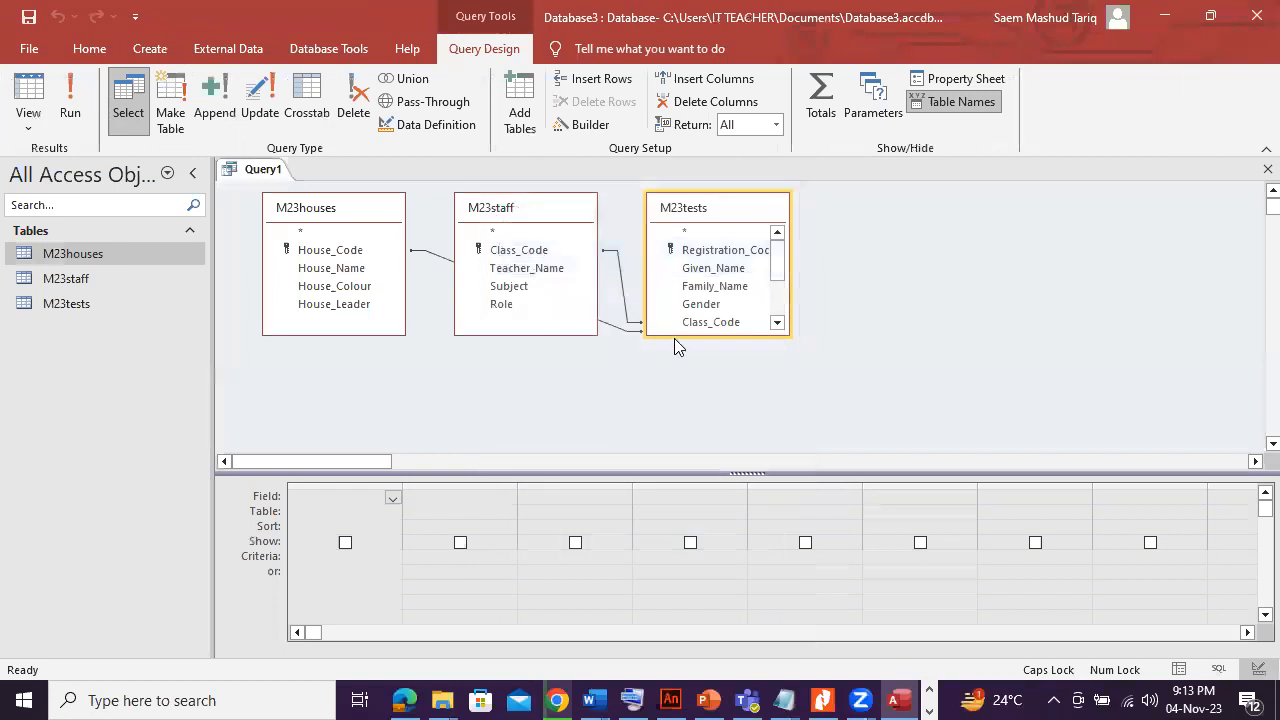
Enlarge the M23tests field list to show all its fields and arrange it between M23houses and M23staff.
drag(677, 336, 678, 446)
click(545, 208)
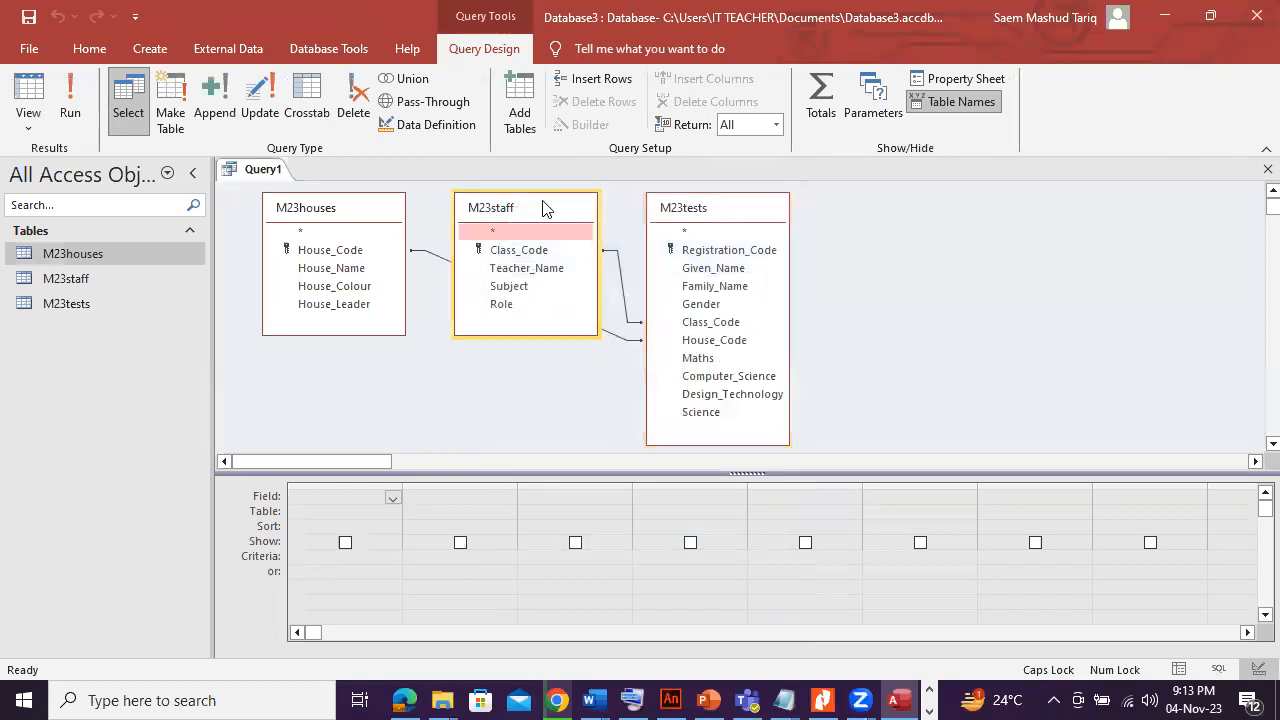
drag(787, 246, 990, 234)
drag(749, 203, 619, 194)
Review question 22's record criteria and required field order in the question paper in Edge, and return to Access.
click(404, 699)
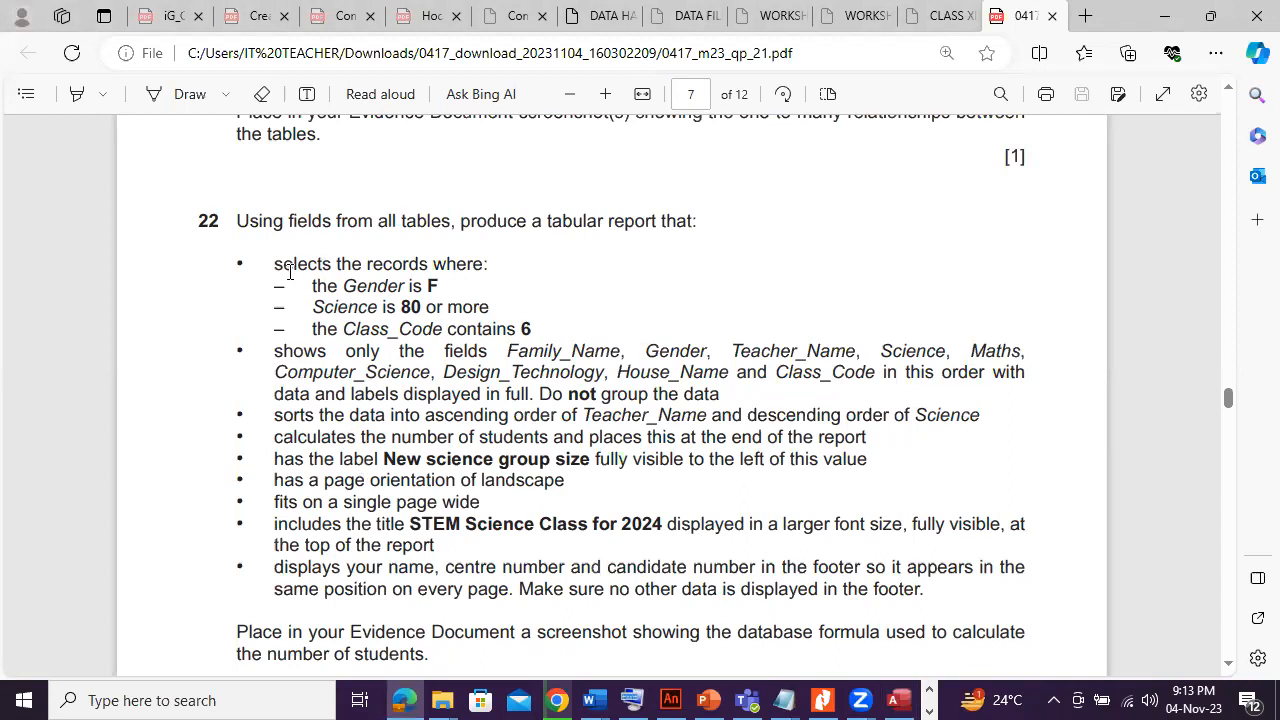
drag(328, 286, 424, 286)
drag(344, 329, 408, 330)
click(318, 362)
drag(510, 352, 588, 350)
click(541, 342)
drag(490, 351, 597, 372)
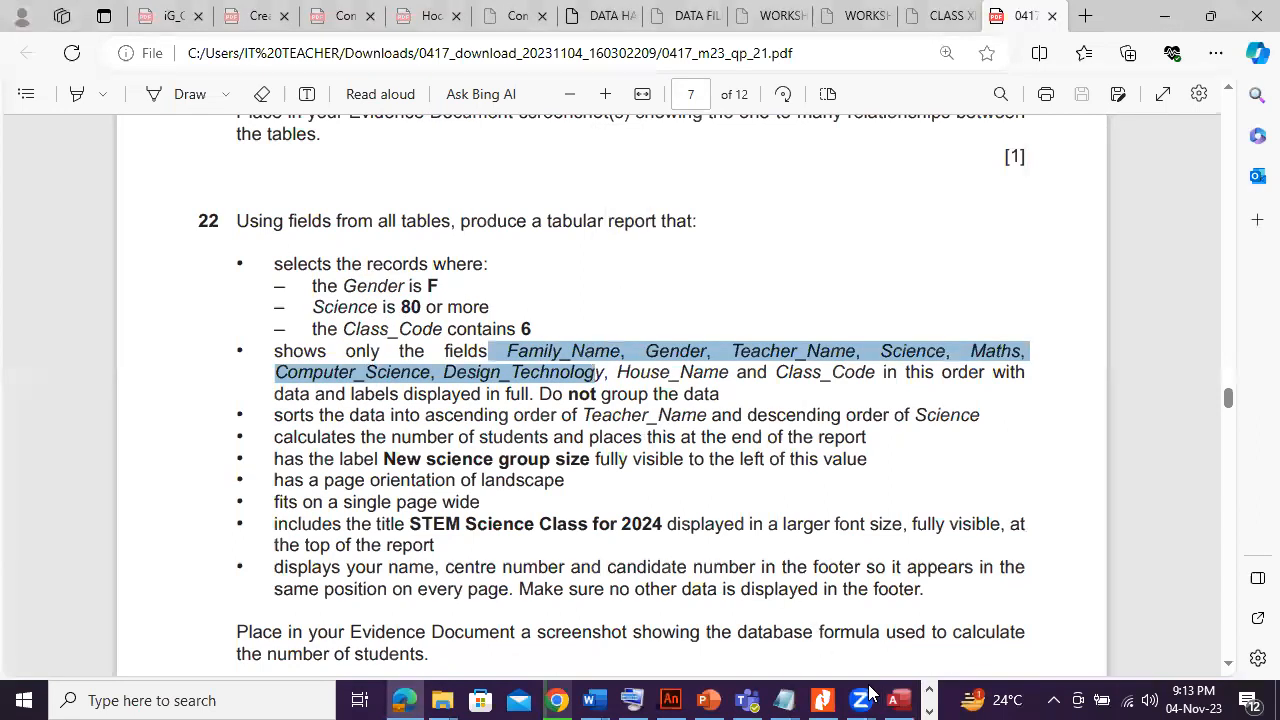
click(898, 697)
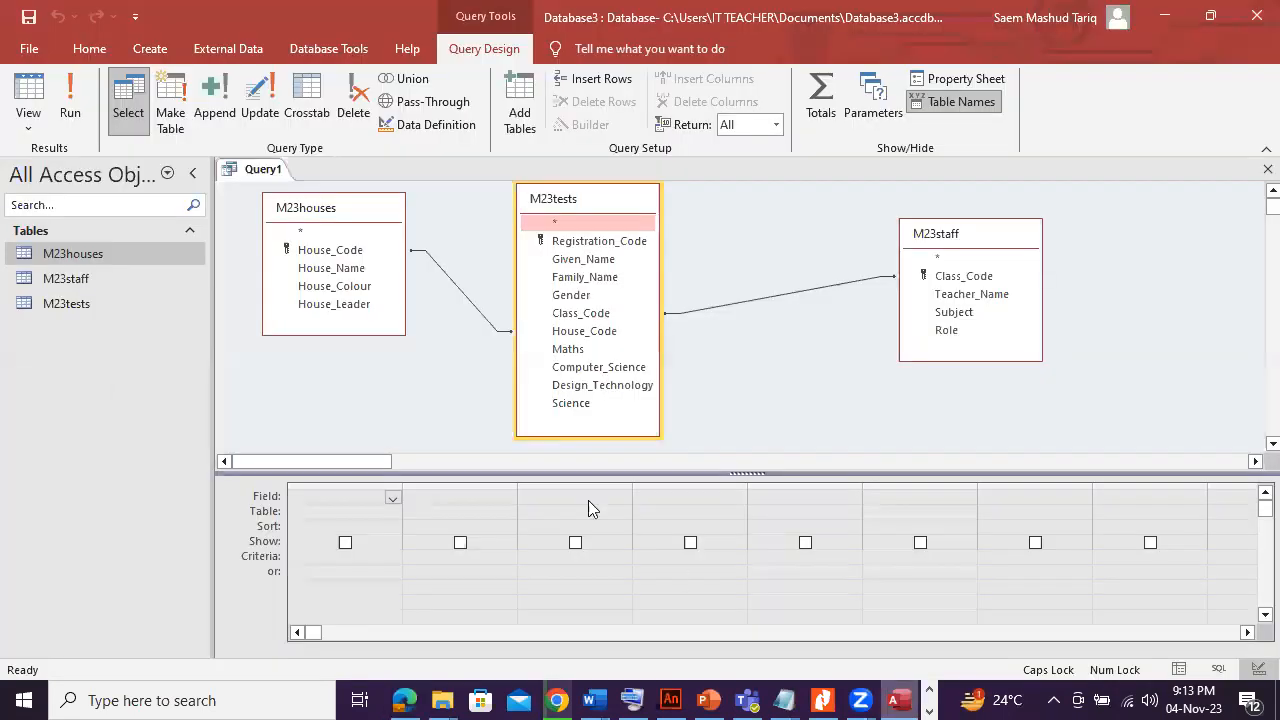
Add Family_Name and Gender from M23tests and Teacher_Name from M23staff to the query, checking the order against the question paper.
double_click(584, 277)
click(405, 699)
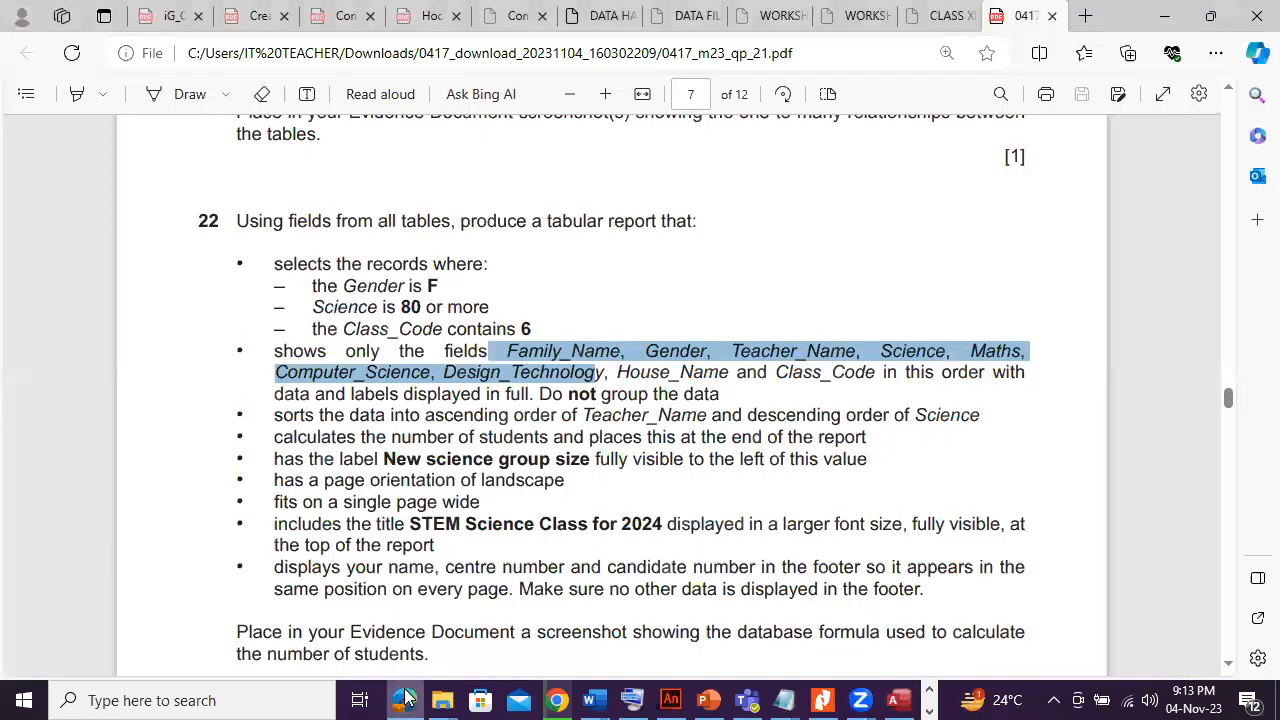
click(405, 697)
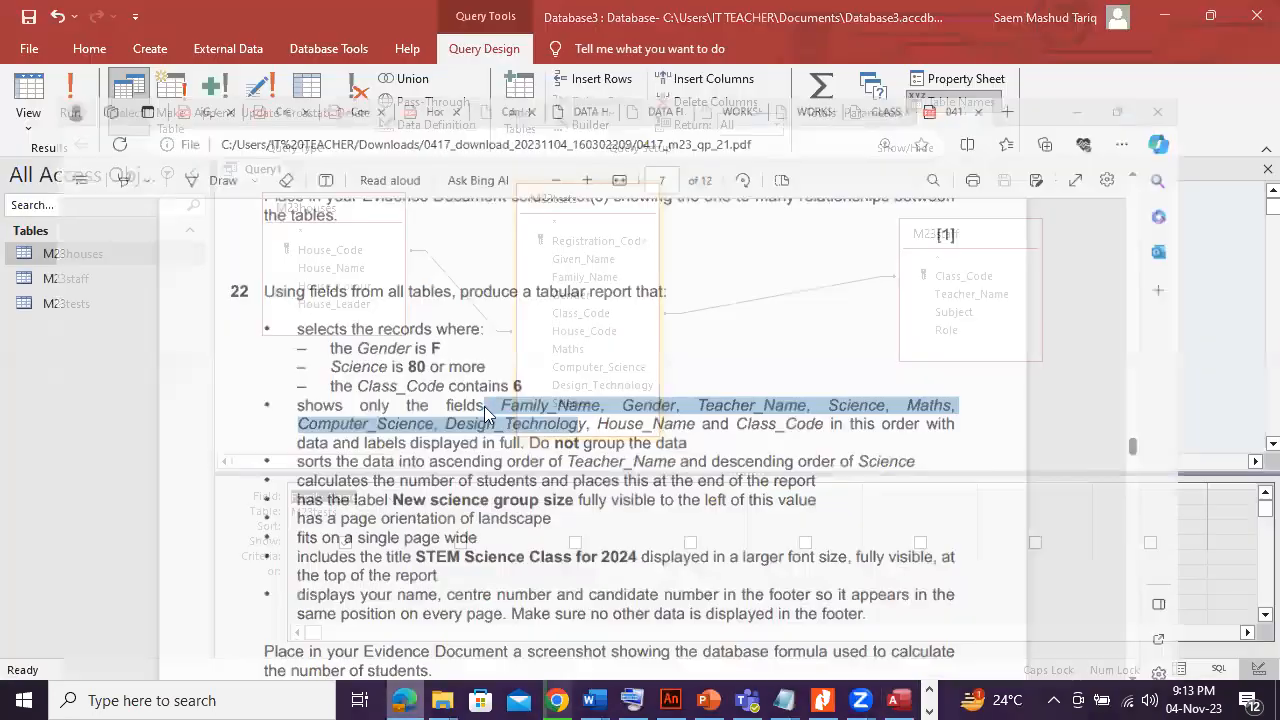
double_click(598, 299)
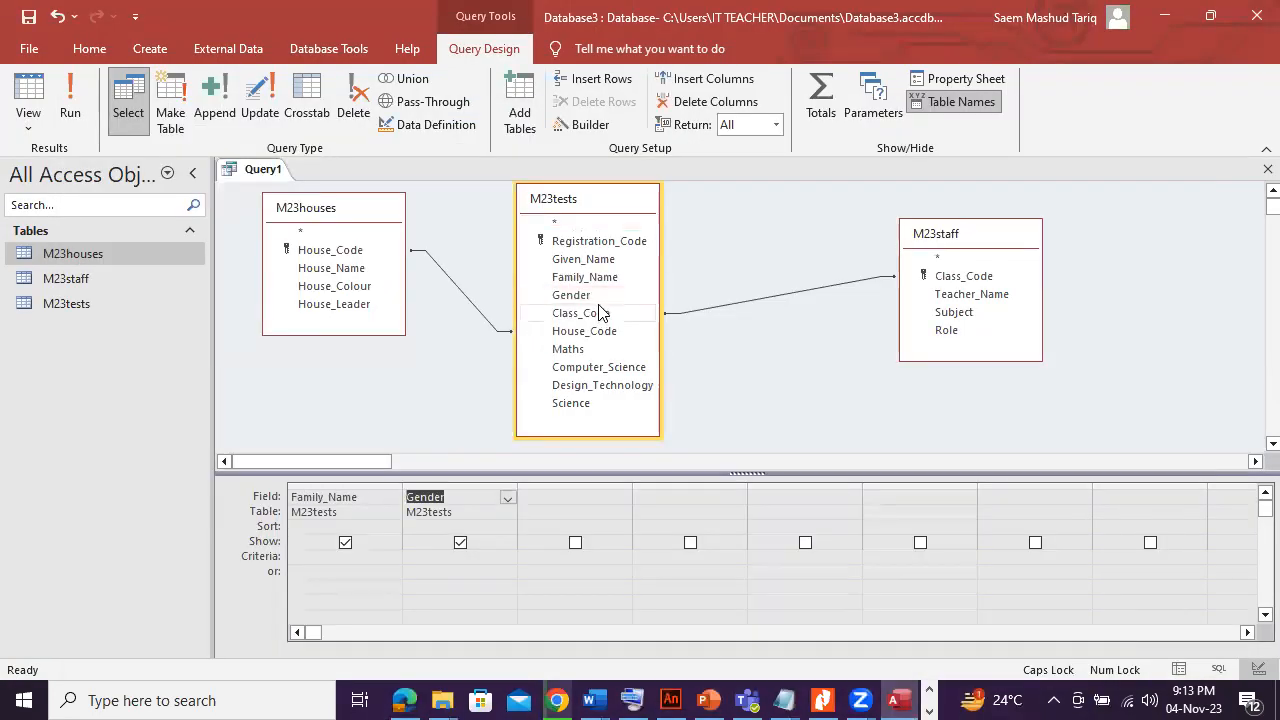
double_click(945, 296)
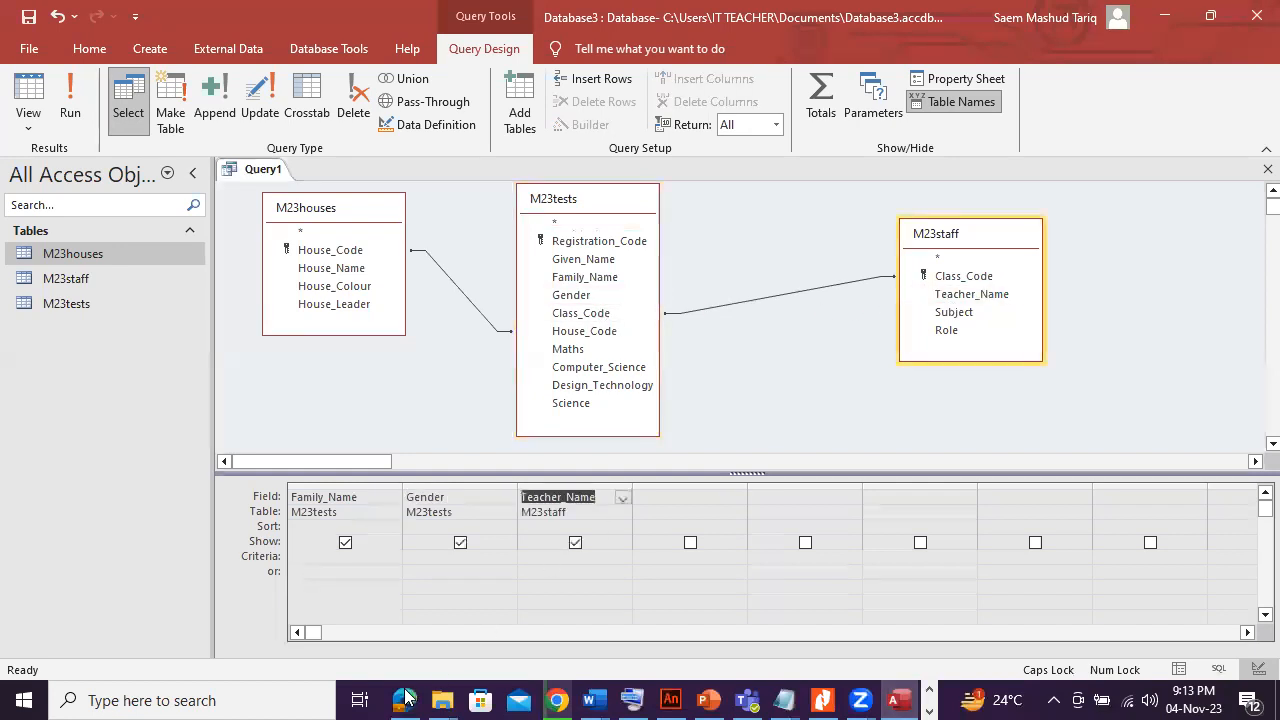
Check the remaining fields in the question paper and add Science, Maths and Computer_Science from M23tests to the query.
click(405, 697)
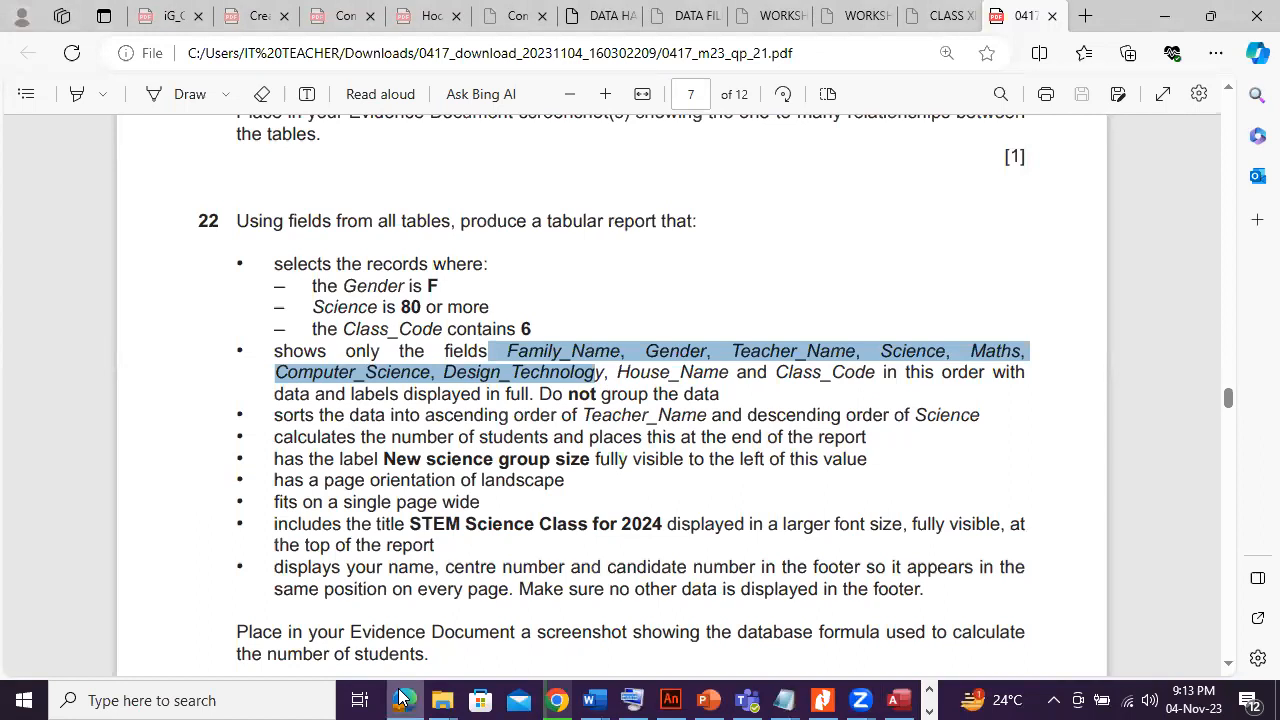
click(1089, 41)
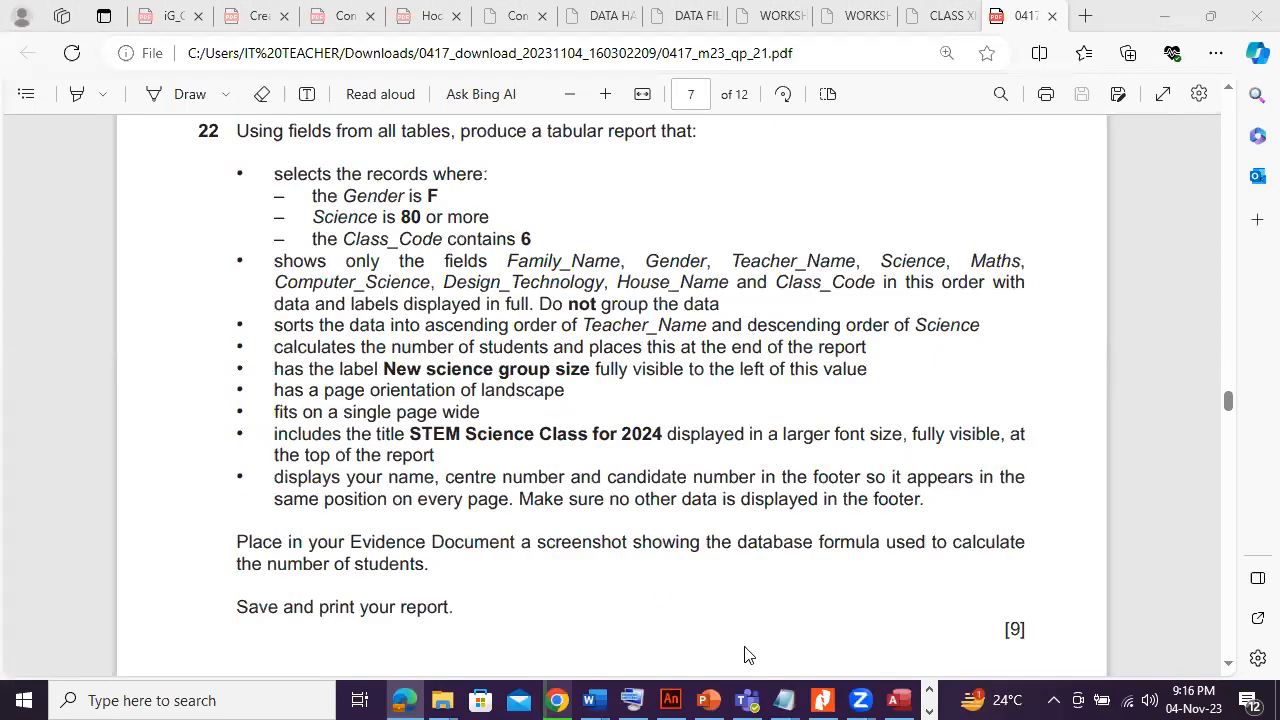
click(898, 697)
click(898, 697)
key(alt+Tab)
double_click(587, 402)
double_click(580, 349)
click(583, 367)
double_click(583, 369)
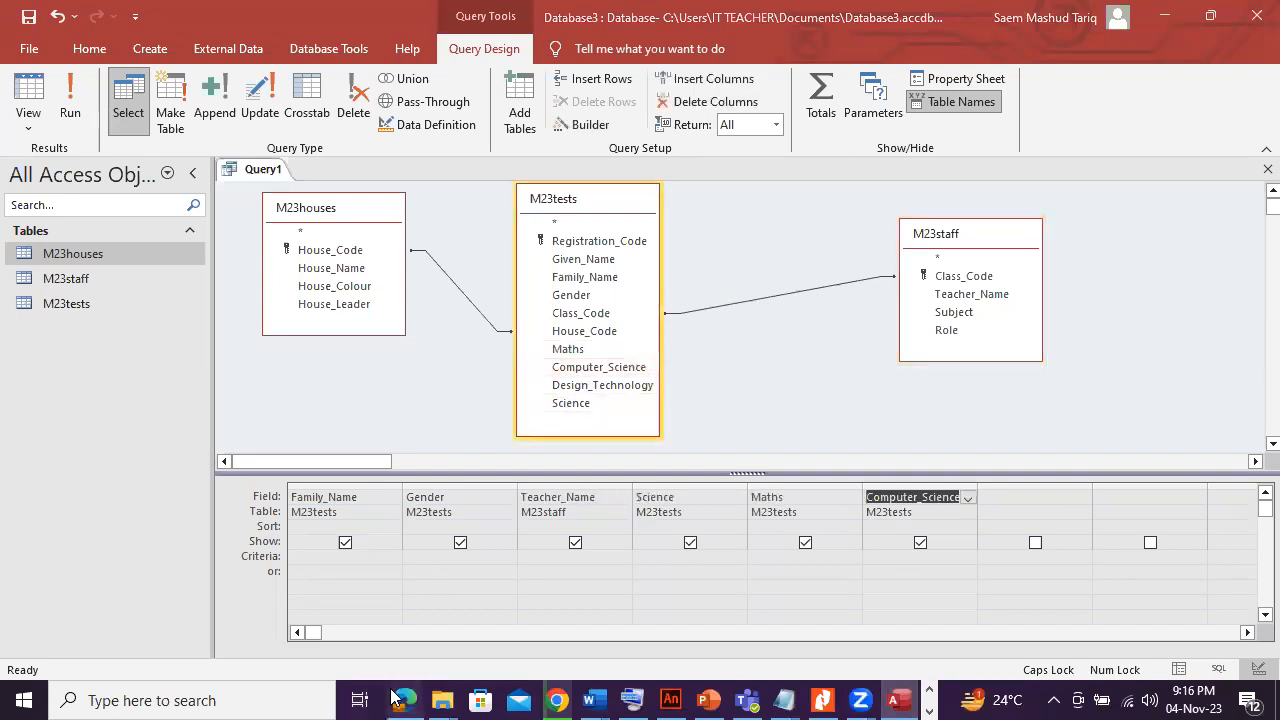
Add Design_Technology from M23tests, House_Name from M23houses and Class_Code from M23tests to the query, following the question paper.
click(398, 698)
click(398, 698)
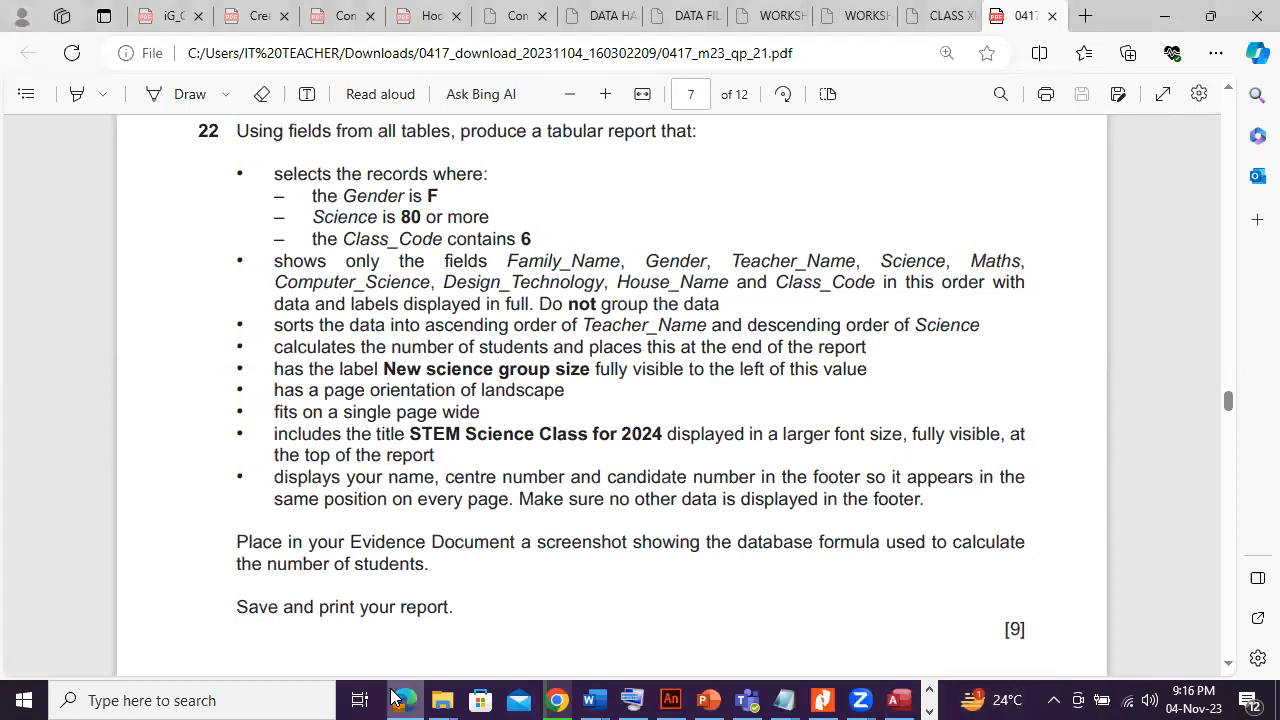
double_click(561, 385)
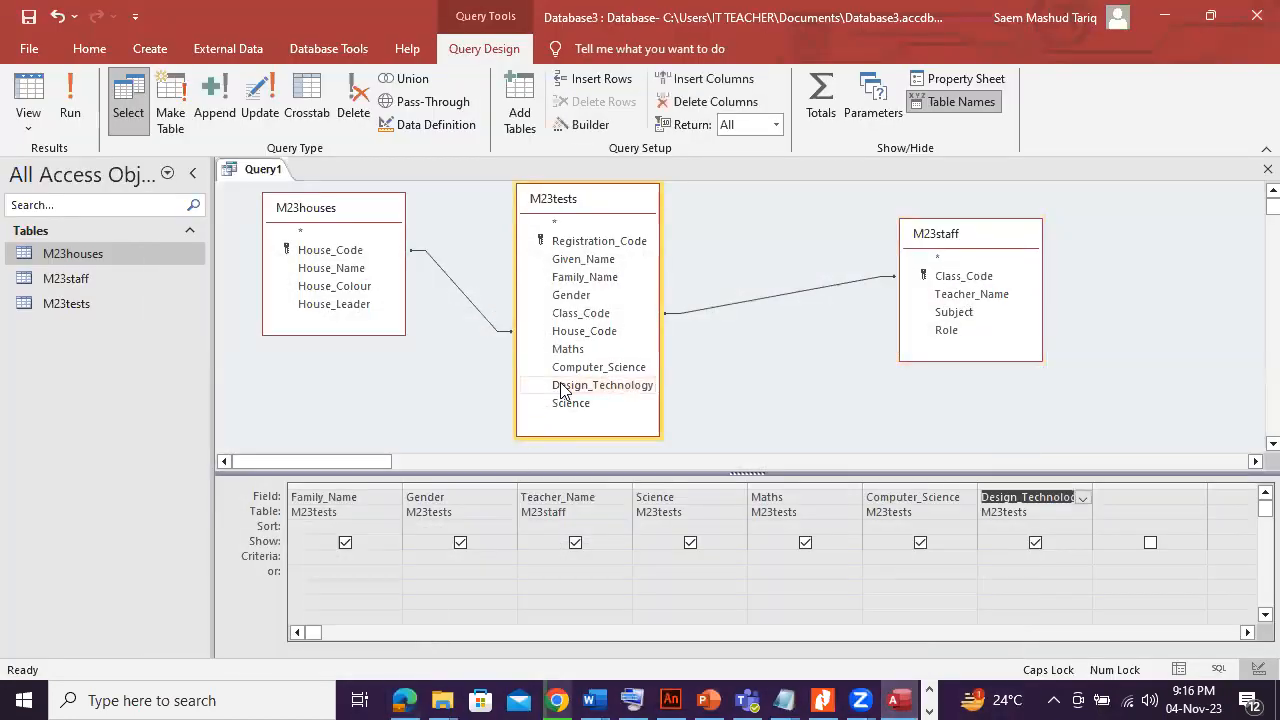
double_click(368, 268)
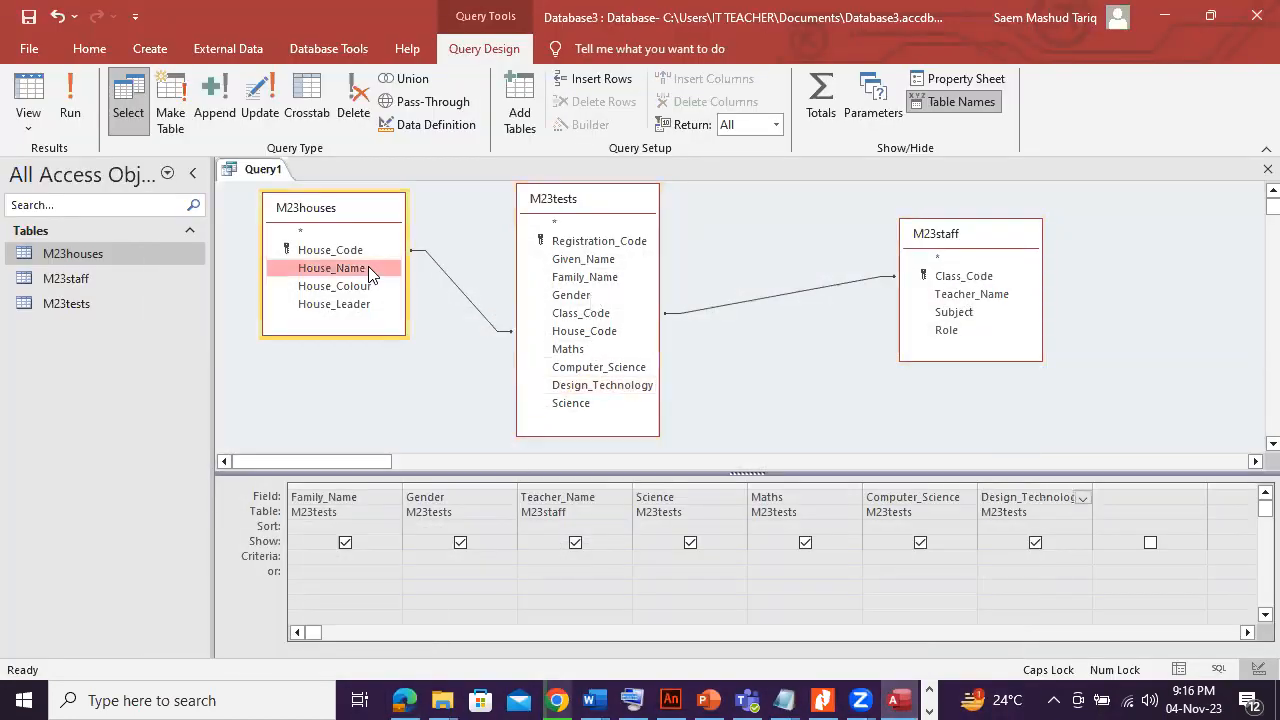
click(398, 698)
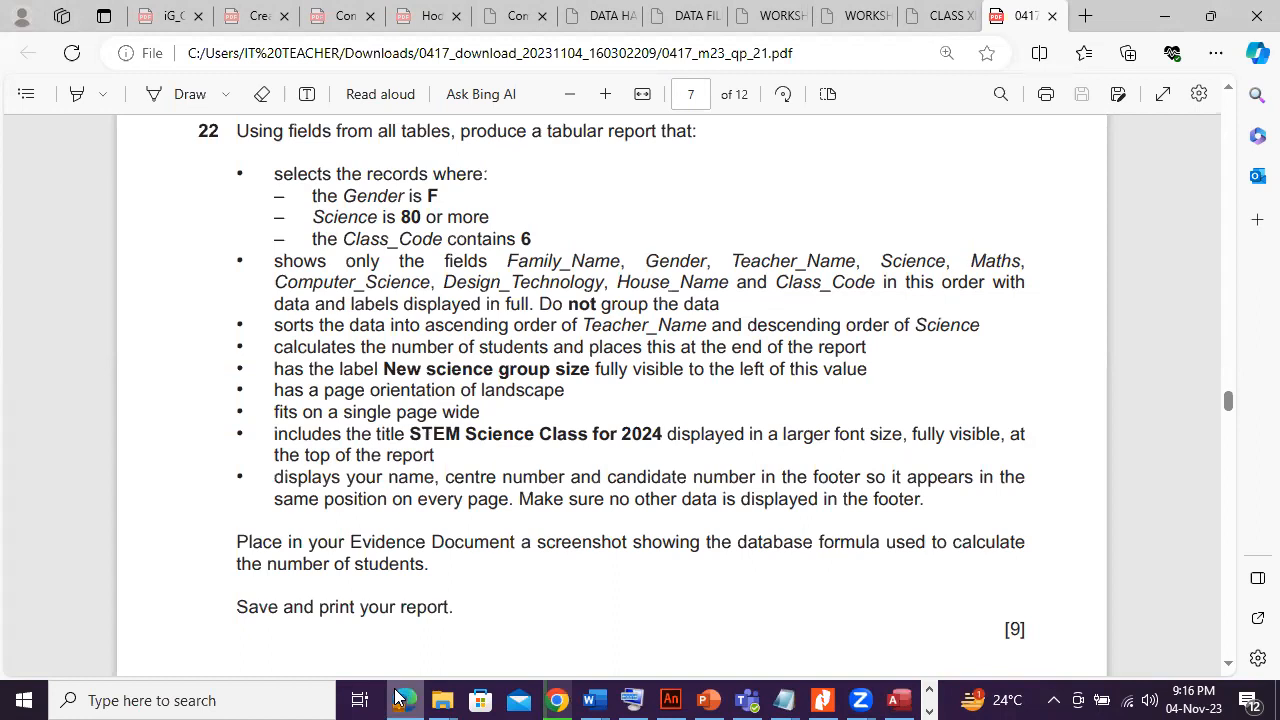
click(400, 698)
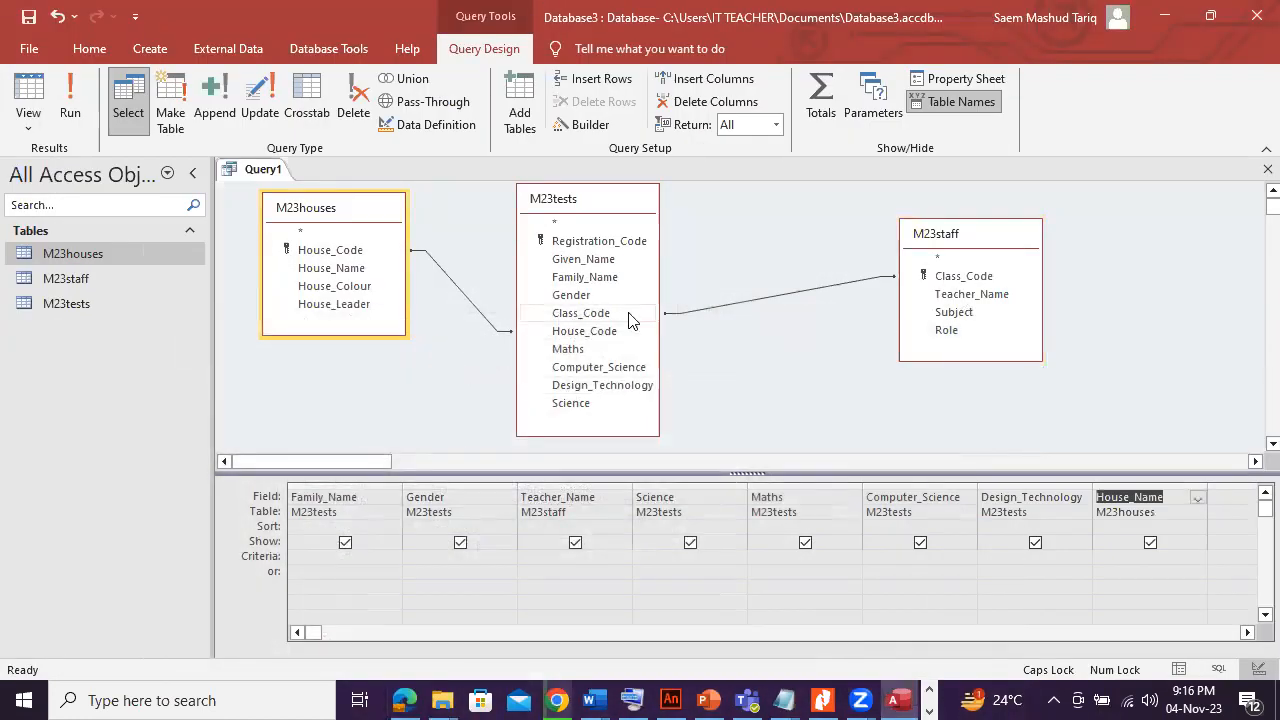
double_click(598, 315)
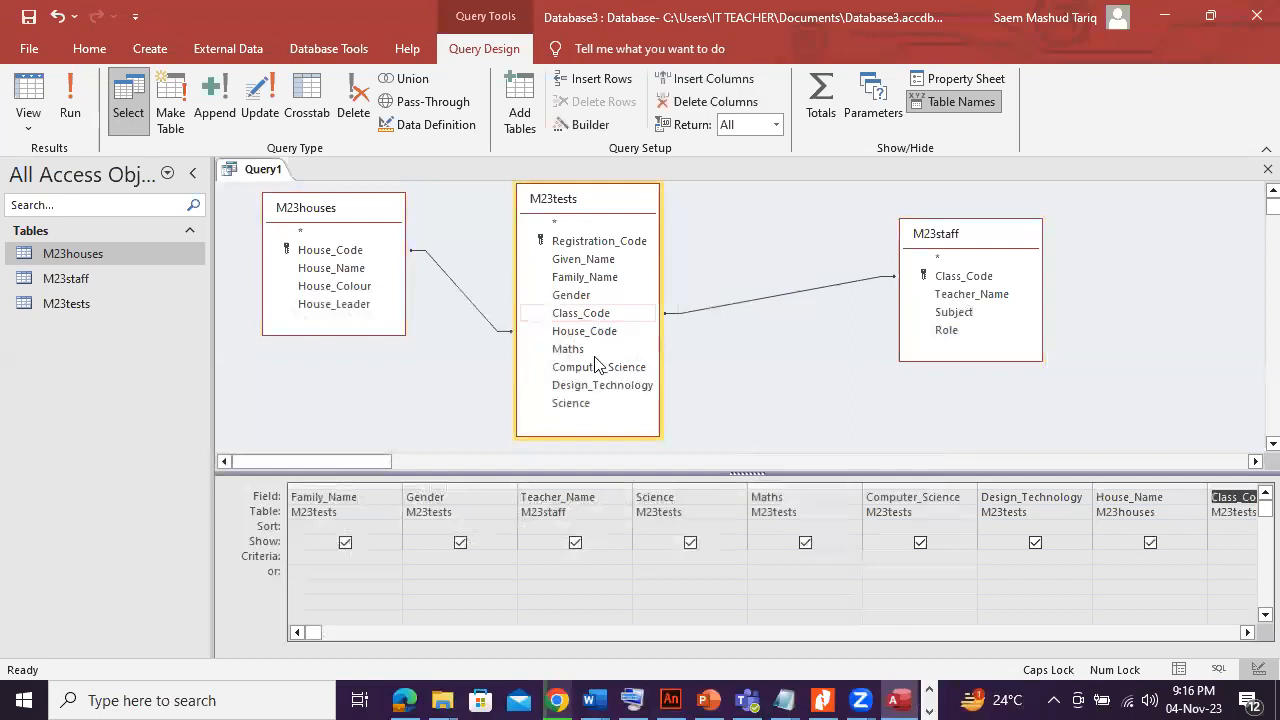
Check the question paper, run the unfiltered query to view its records, and return to Design view.
click(403, 699)
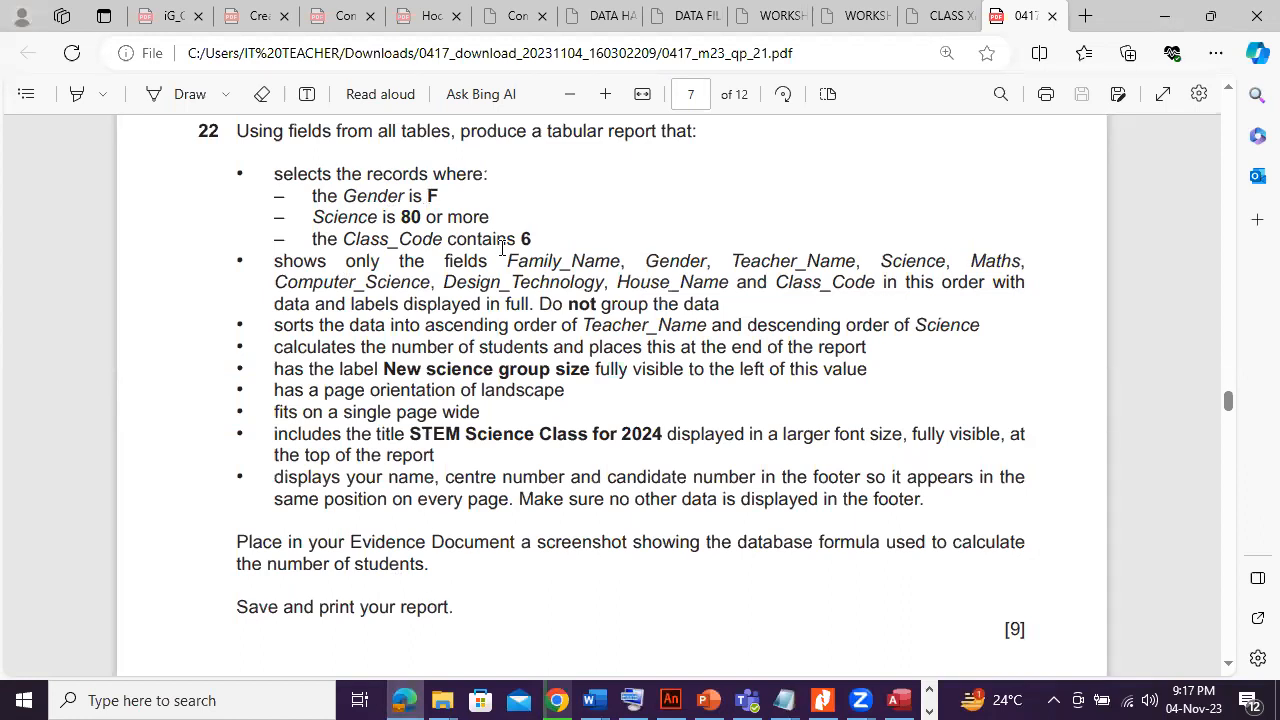
click(405, 699)
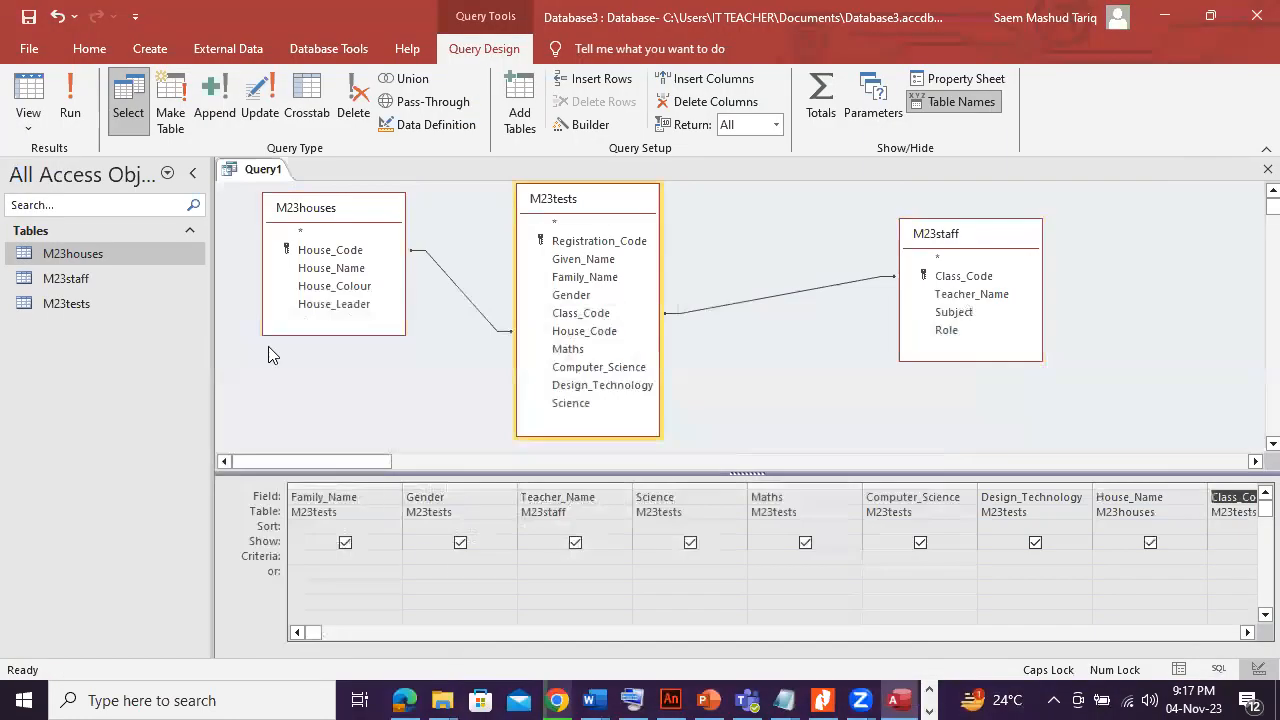
click(68, 86)
click(28, 124)
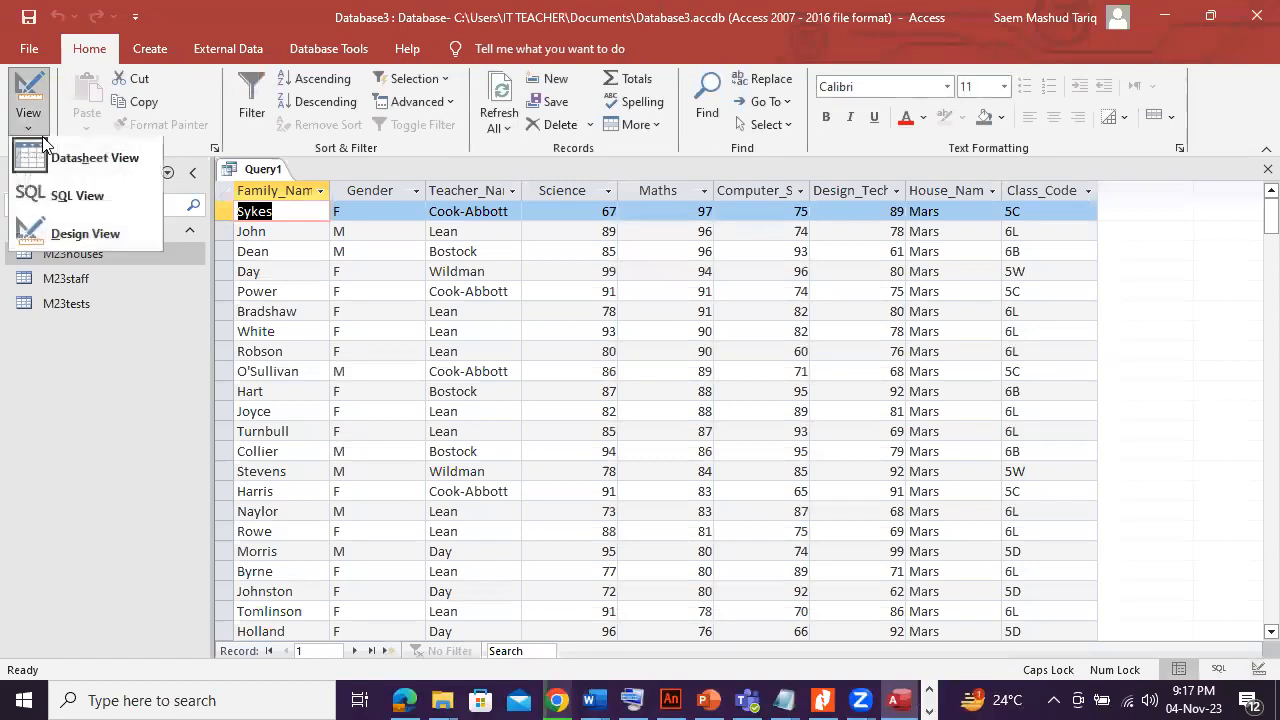
click(72, 230)
Set the query's Gender criterion to F and check the following criterion in the question paper.
click(416, 557)
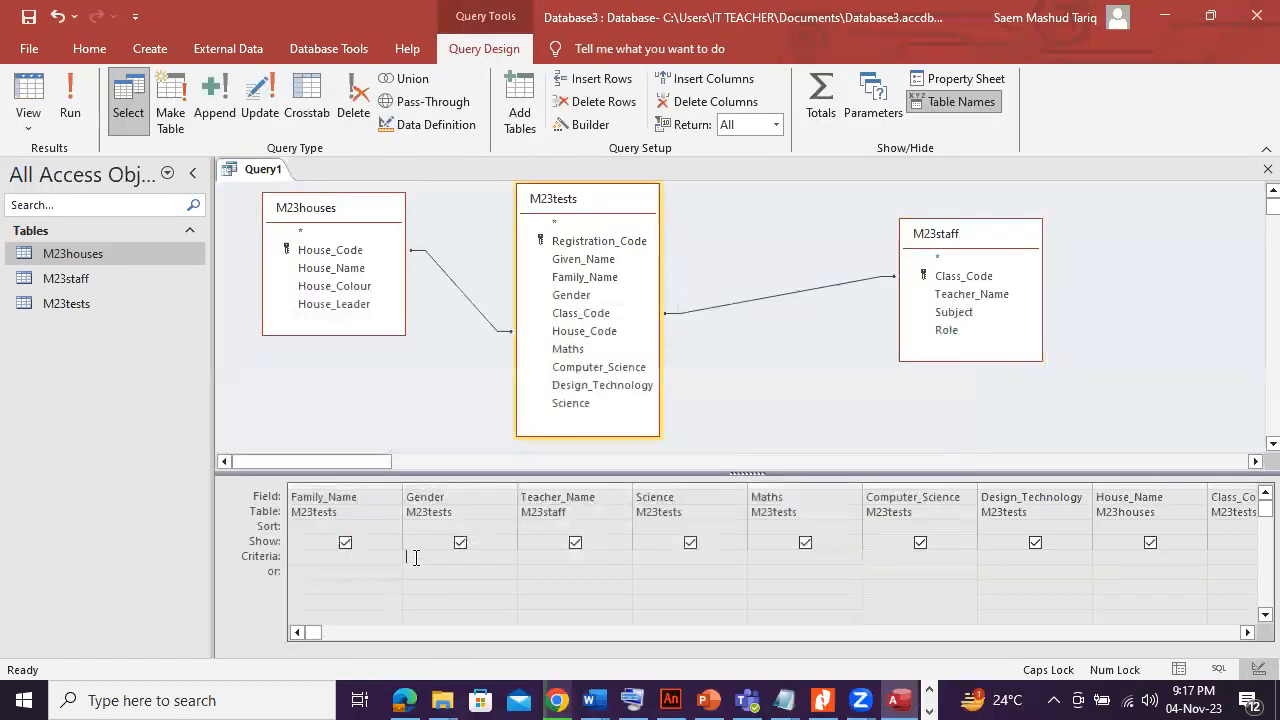
text(F)
click(425, 586)
click(407, 697)
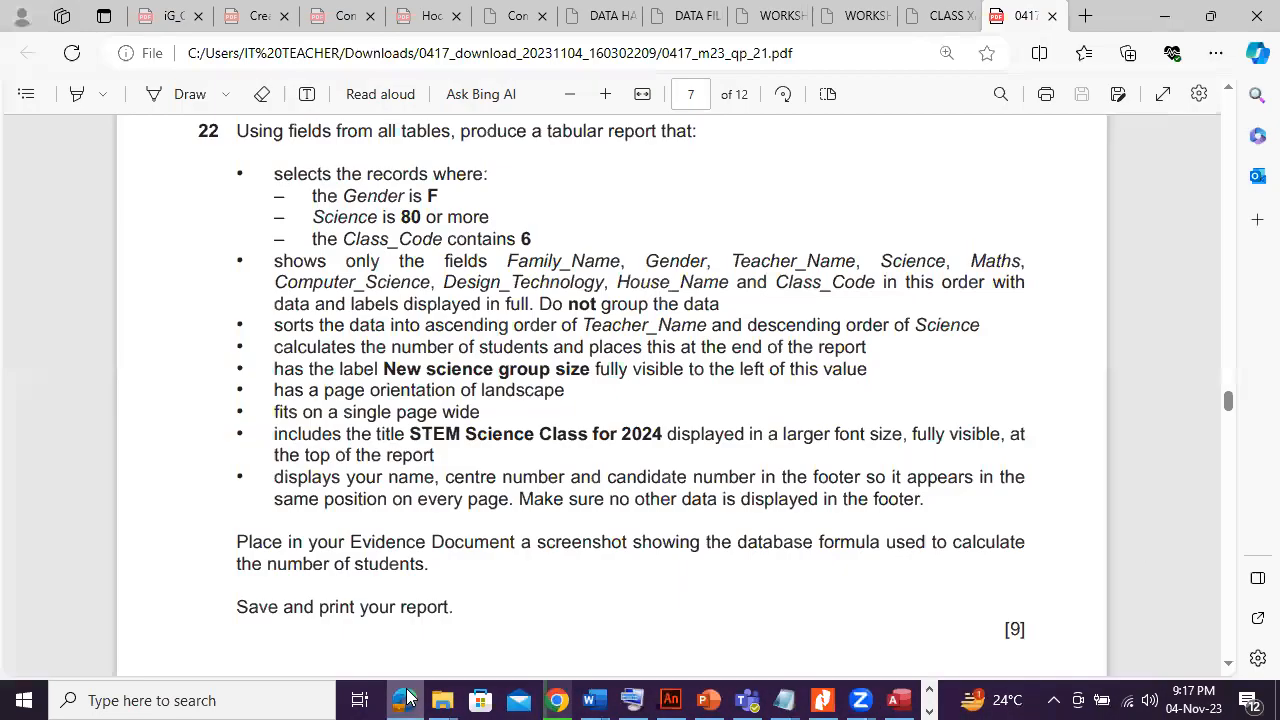
click(407, 697)
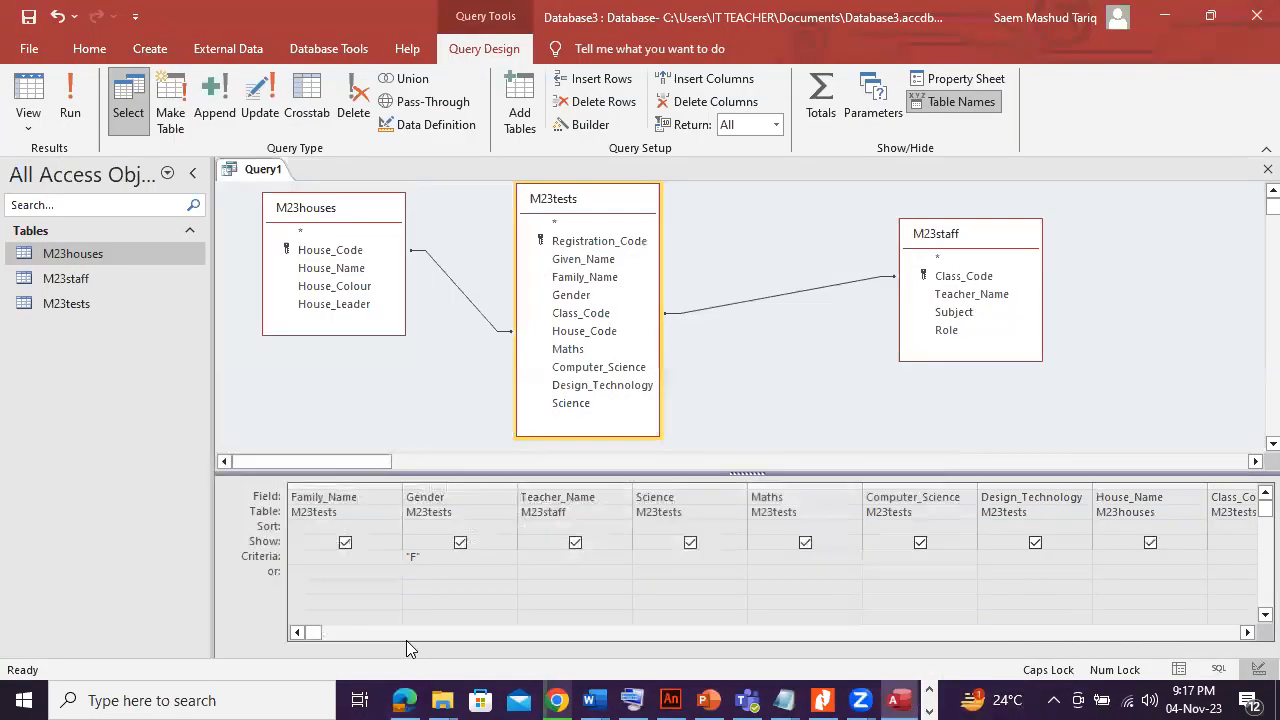
Run the query to view the records filtered by Gender, and return to Design view.
click(76, 125)
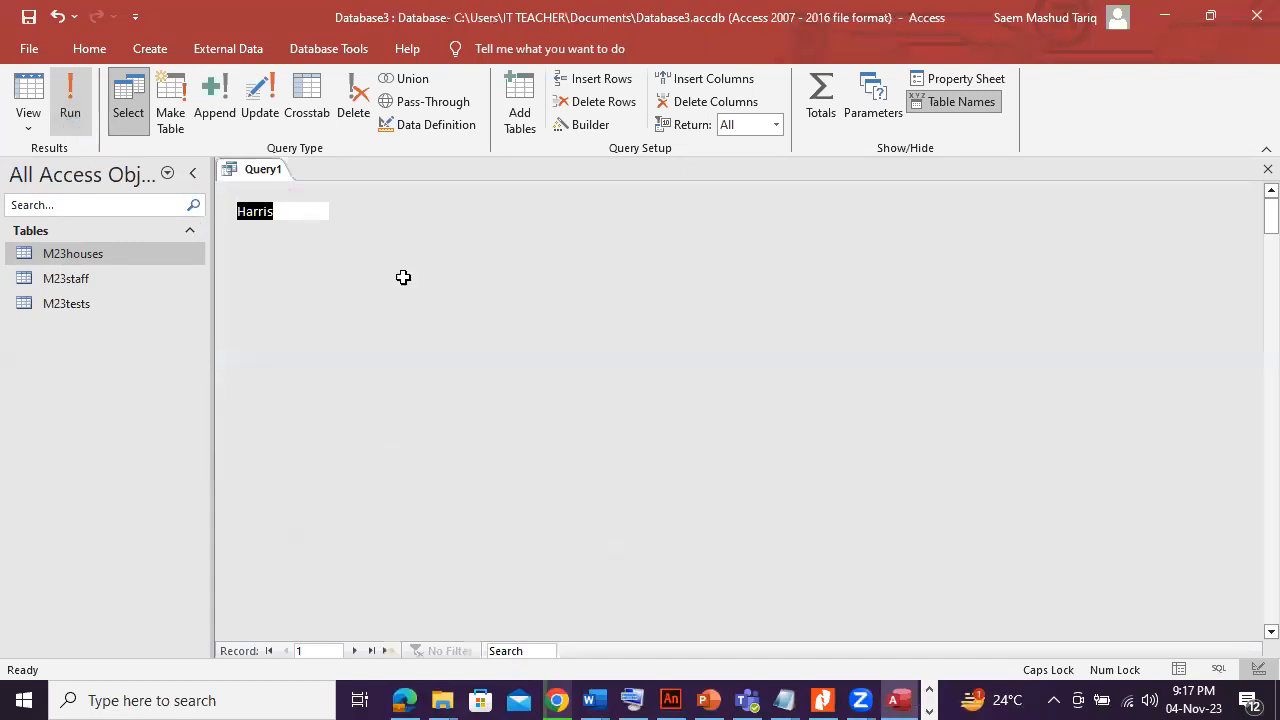
click(27, 121)
click(56, 234)
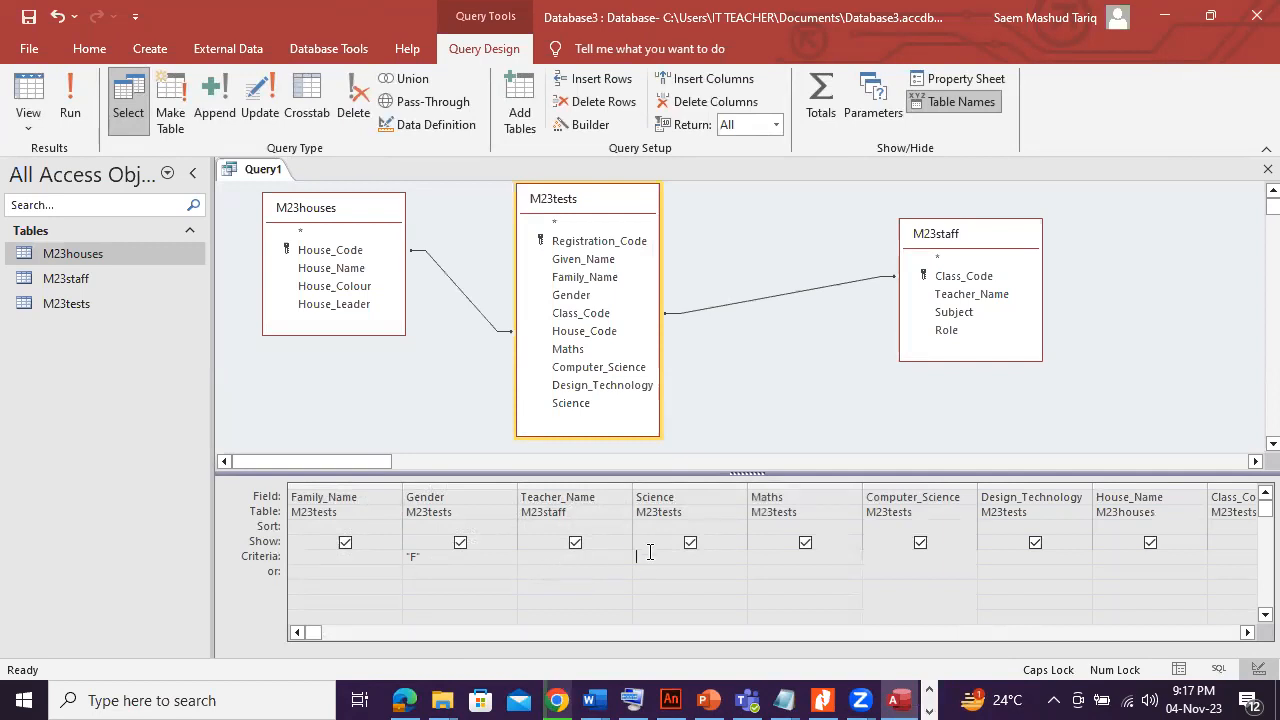
Check the Science condition in the question paper and open the On-Screen Keyboard over the Access query.
click(506, 560)
click(405, 700)
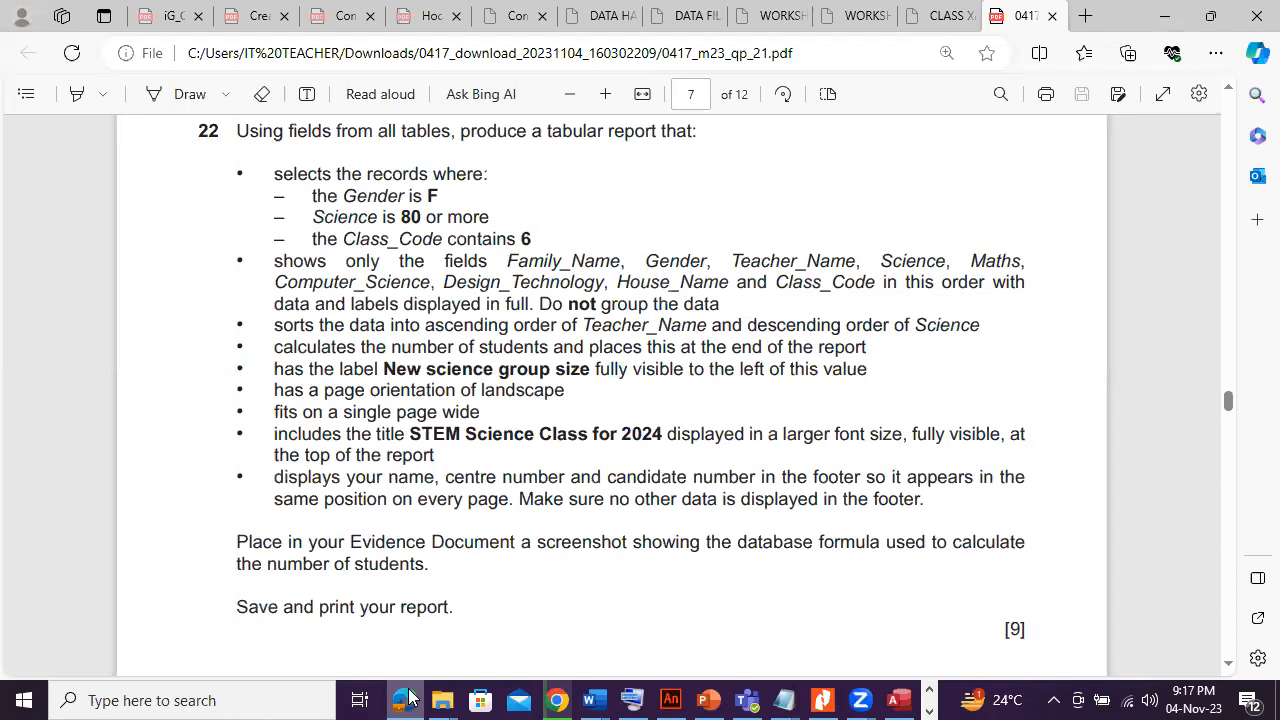
click(405, 700)
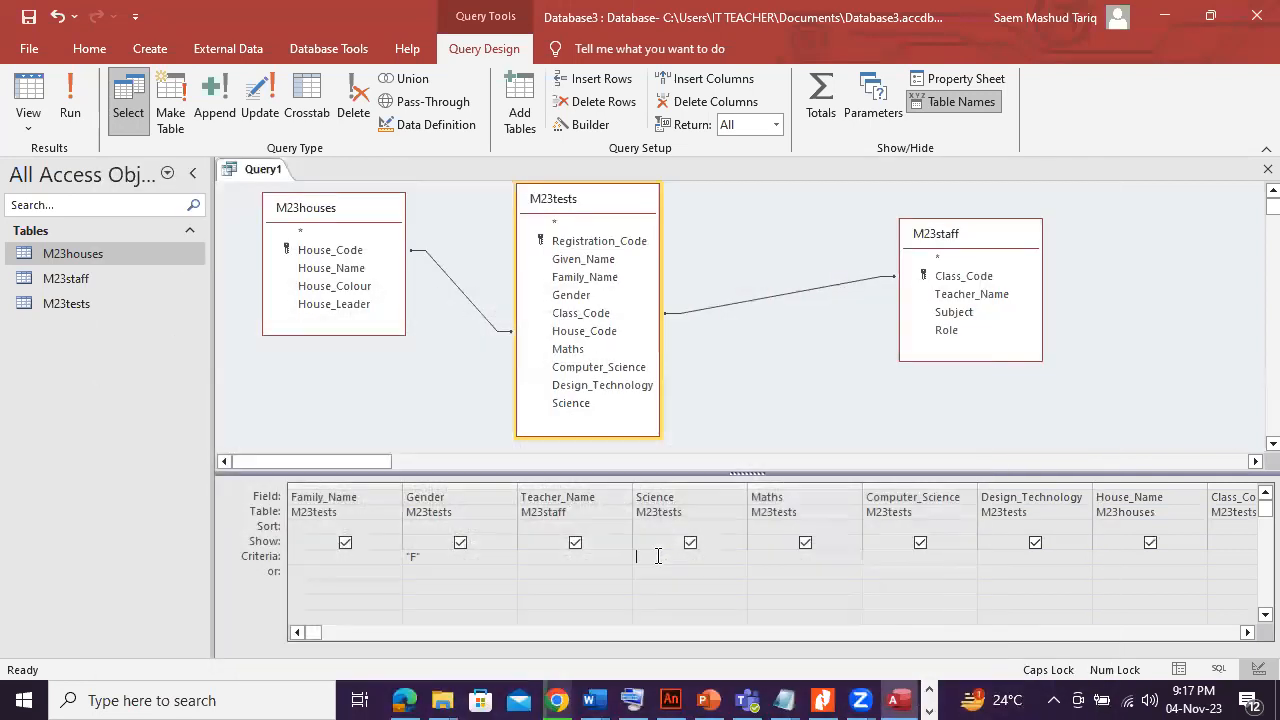
click(243, 699)
text(K)
click(248, 204)
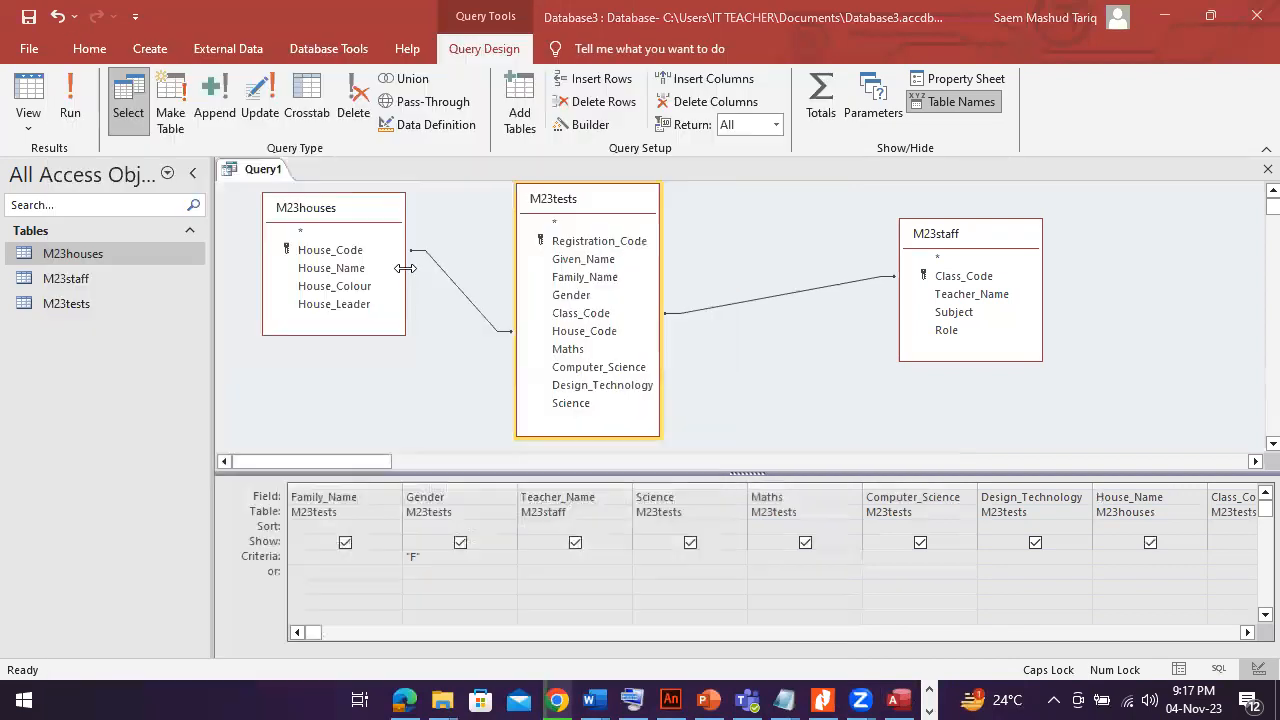
Set the query's Science criterion to >=80 using the On-Screen Keyboard and run the query.
click(648, 556)
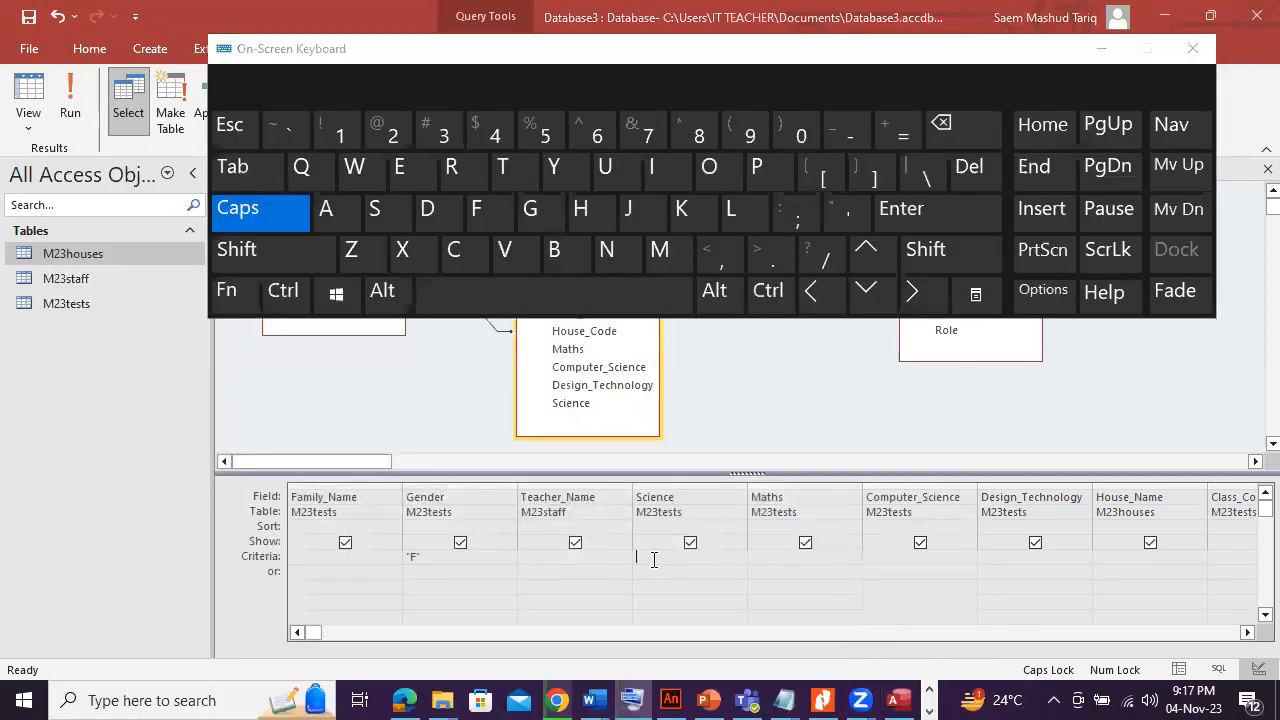
click(925, 249)
click(772, 255)
click(903, 130)
click(699, 133)
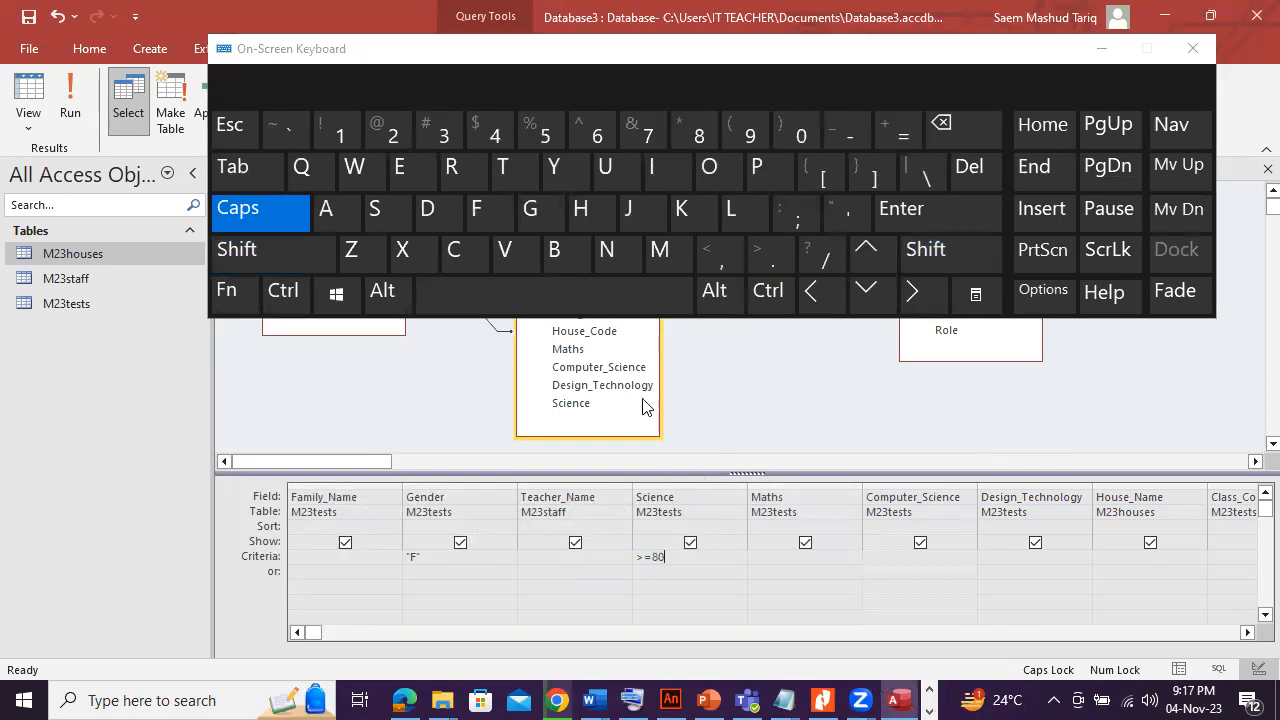
click(60, 100)
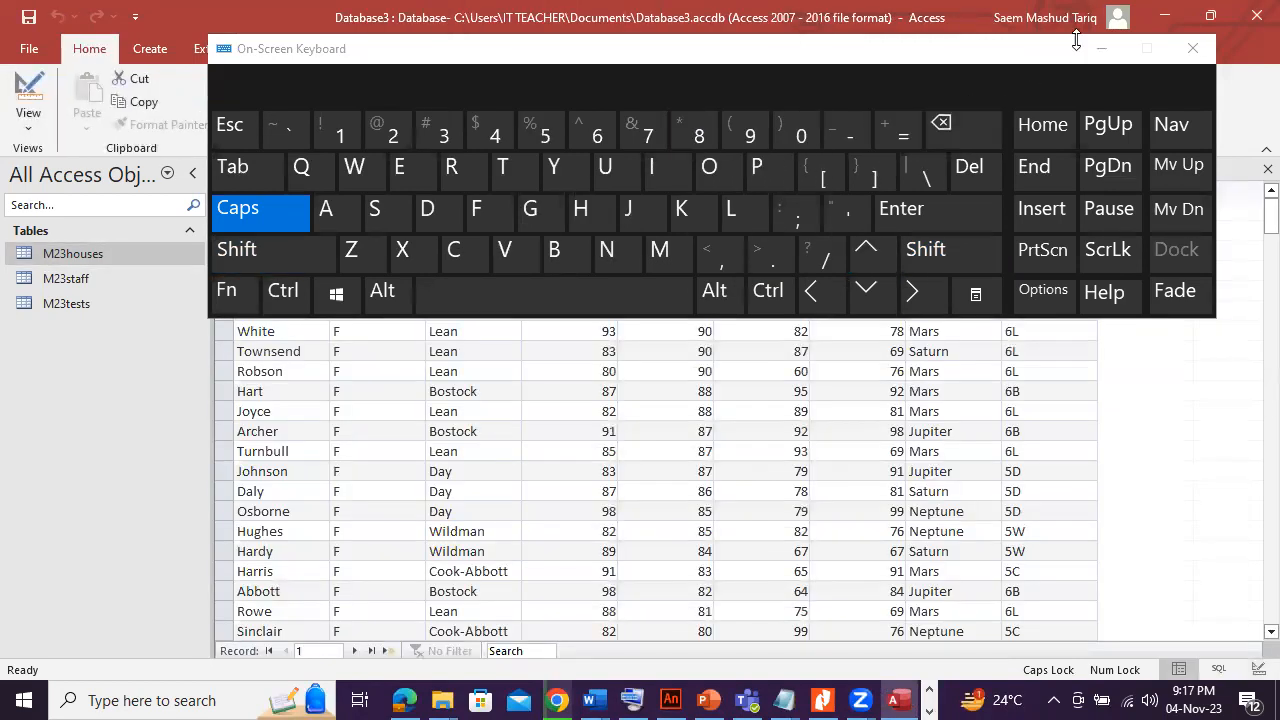
Close the On-Screen Keyboard and check the Class_Code condition of question 22 in the question paper.
click(1192, 48)
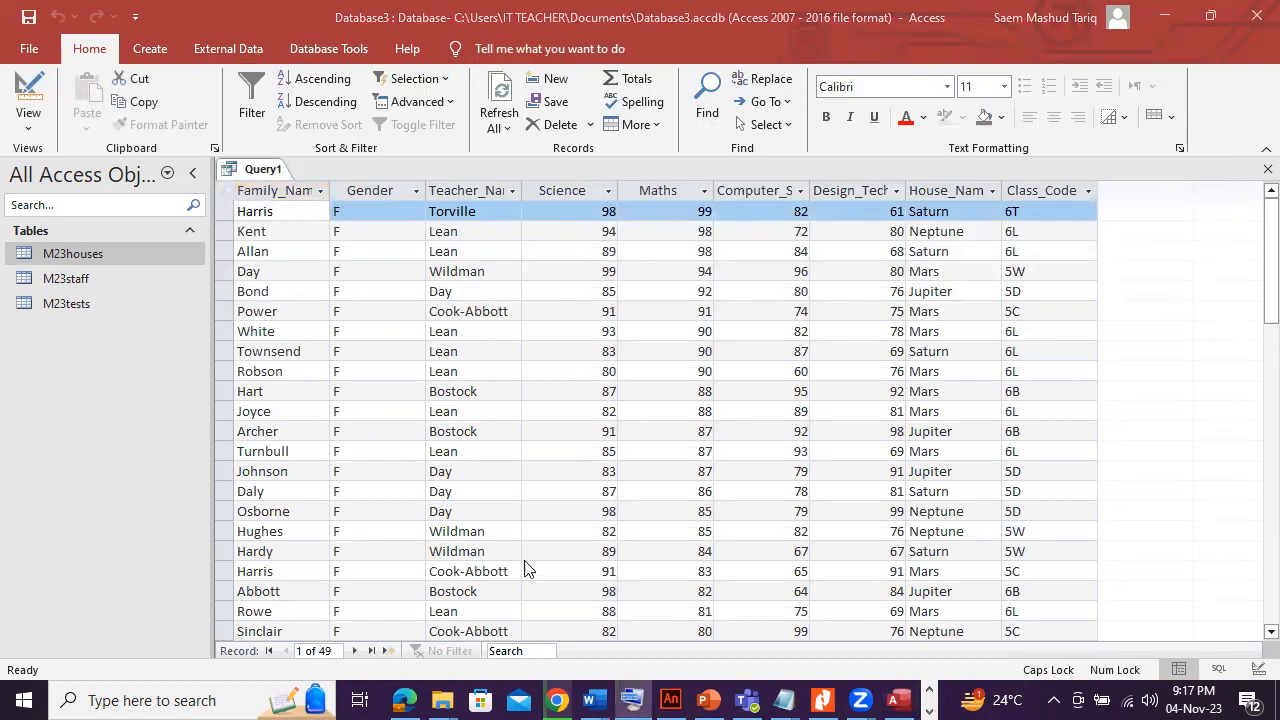
click(404, 700)
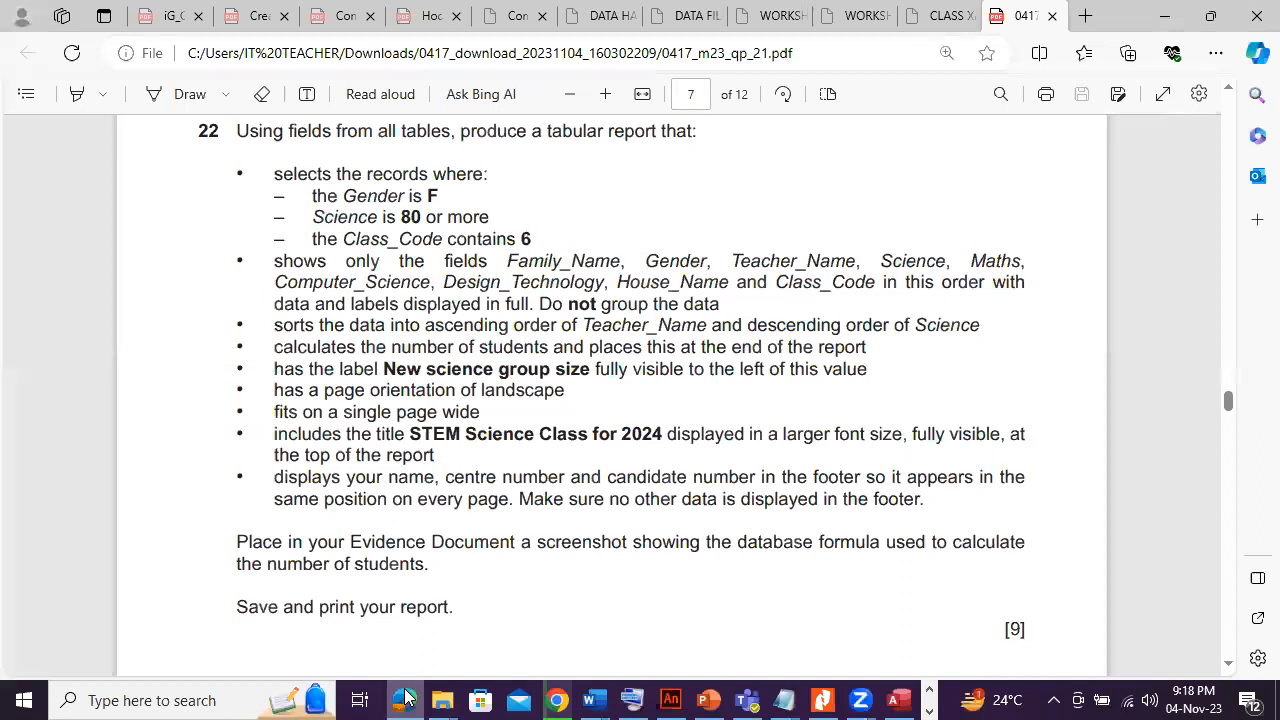
click(404, 700)
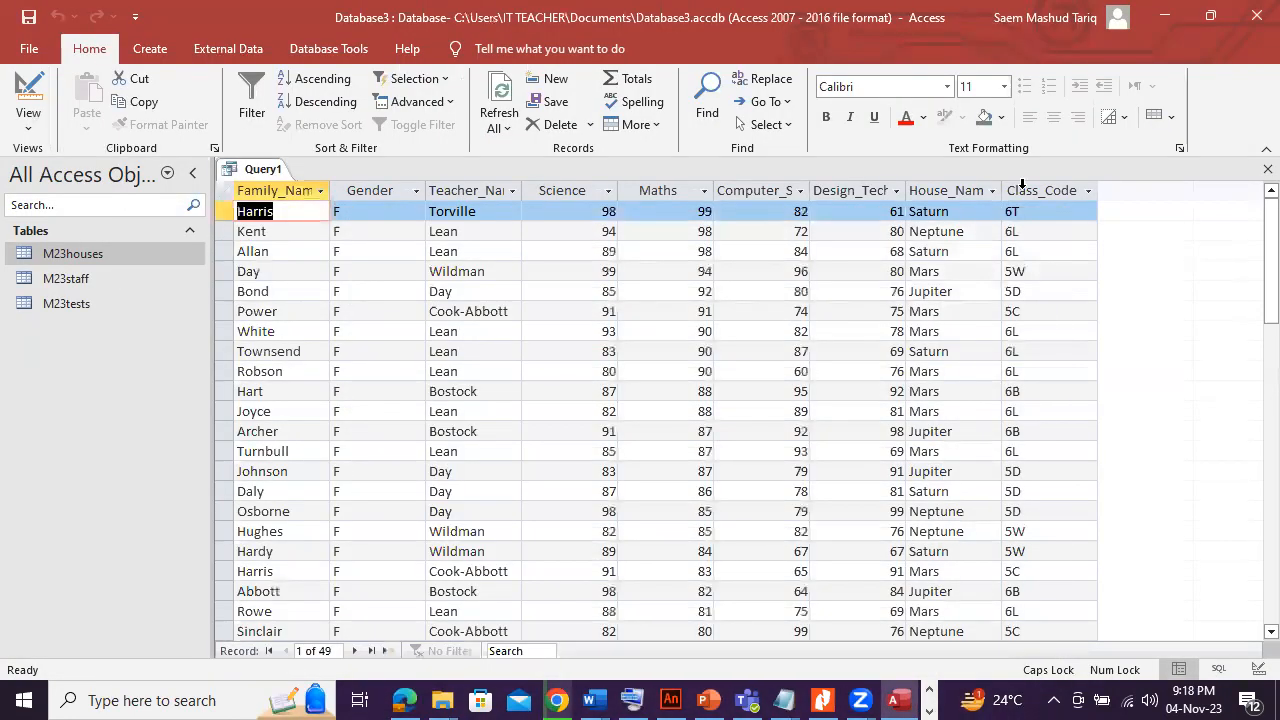
Return the query to Design view, bring the Class_Code column into view and show the On-Screen Keyboard.
click(1022, 187)
click(28, 118)
click(84, 234)
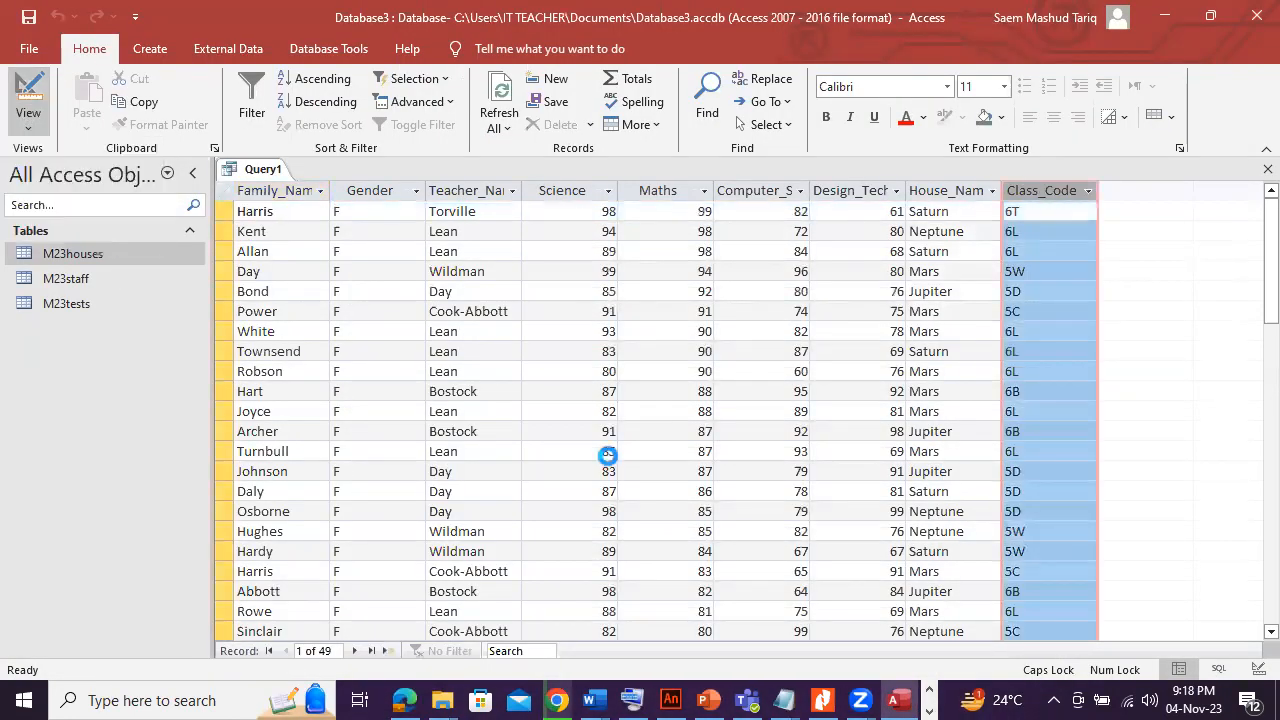
click(1247, 632)
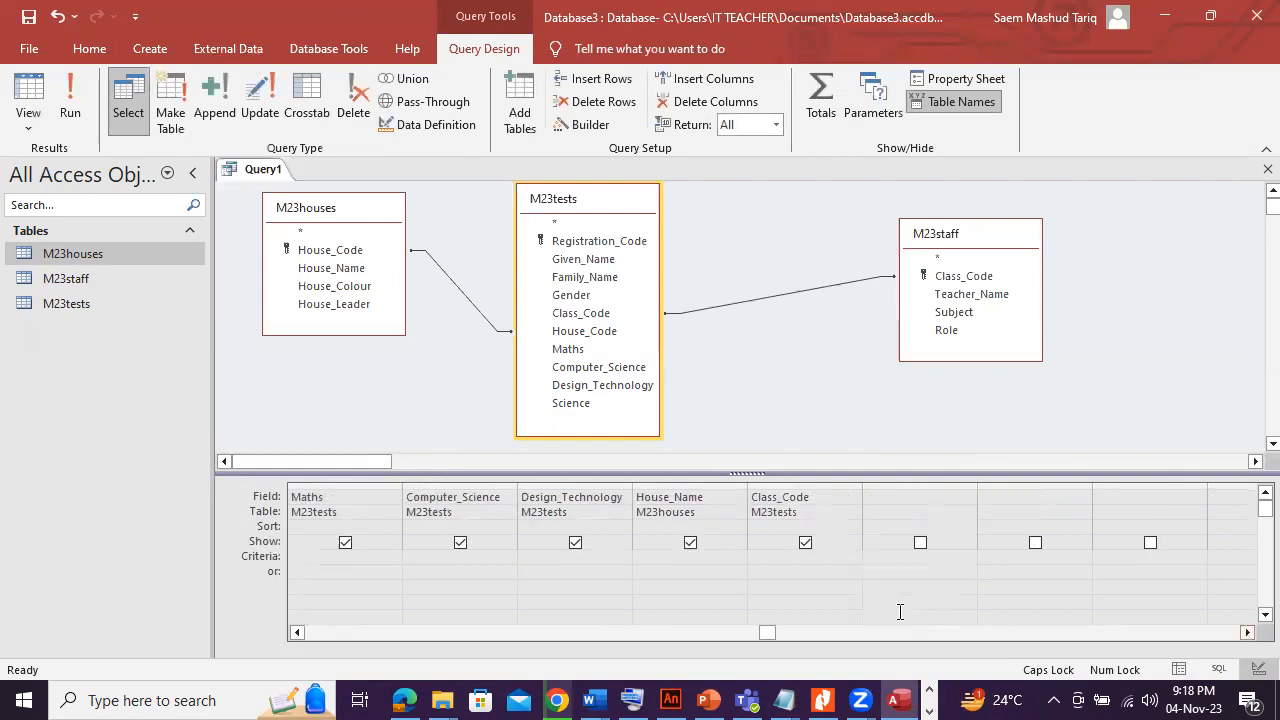
click(929, 710)
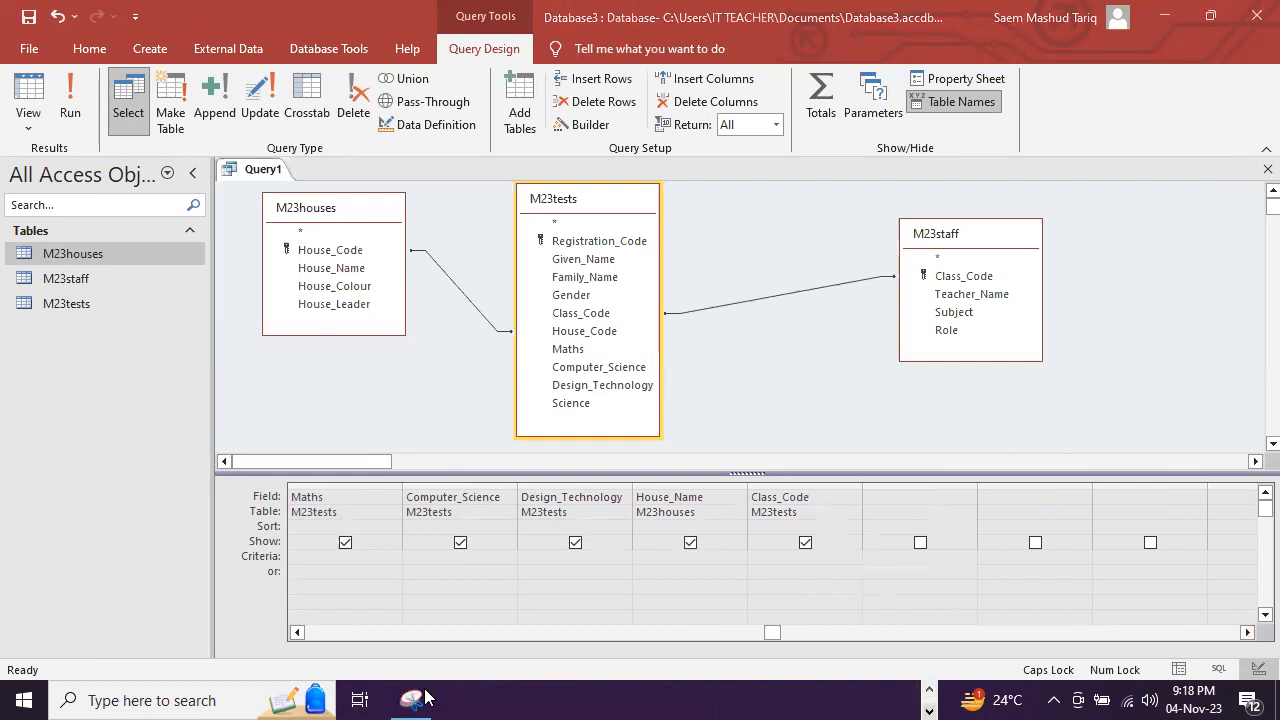
click(931, 690)
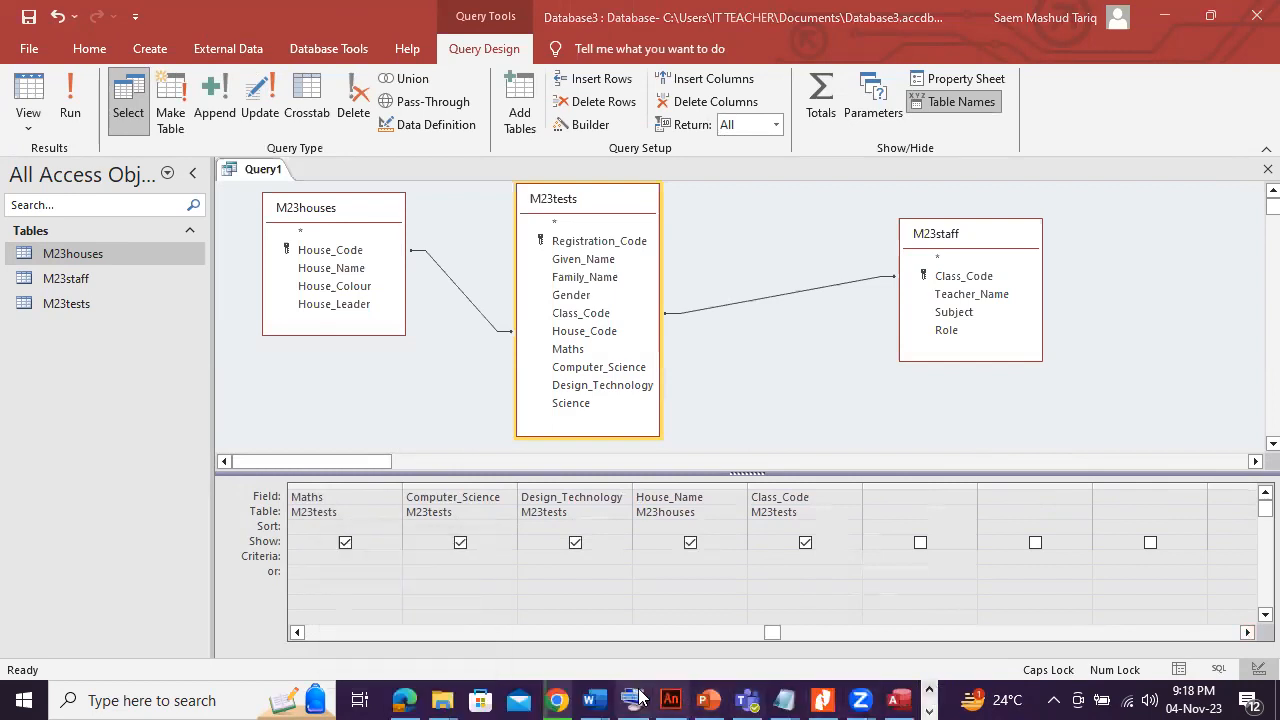
click(638, 700)
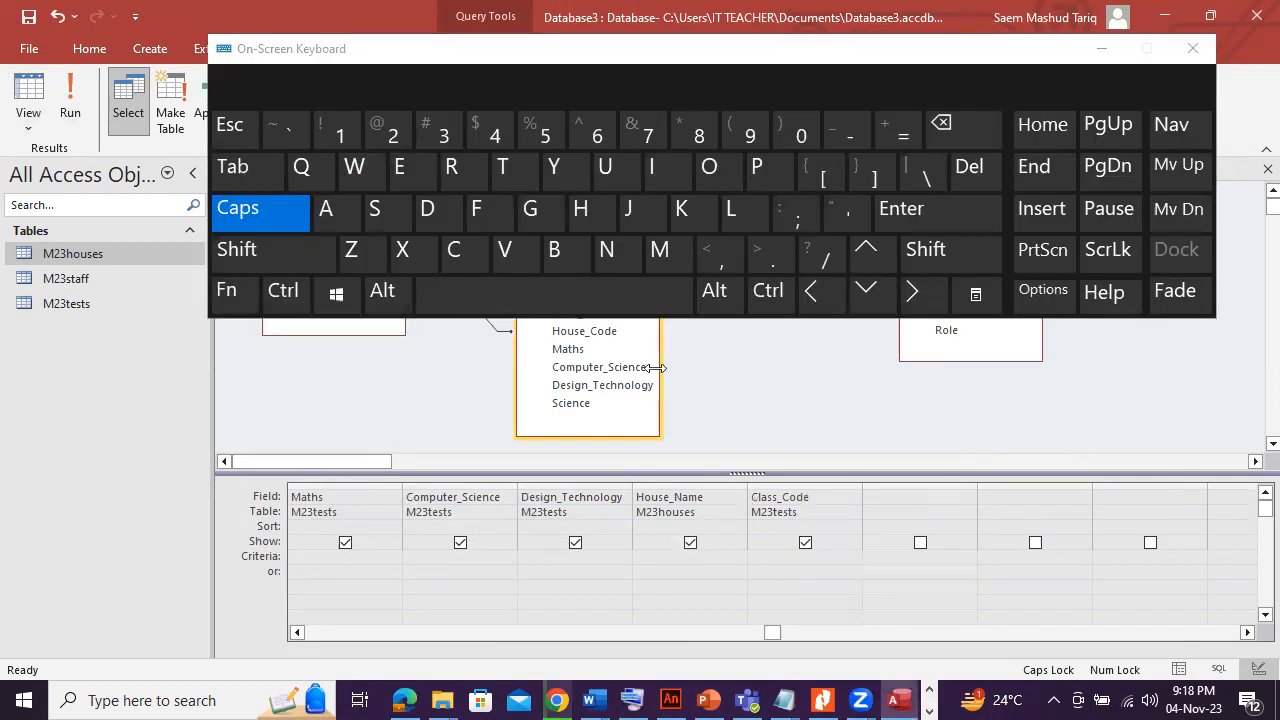
Set the query's Class_Code criterion to *6* using the On-Screen Keyboard, run the query and minimize the keyboard.
click(958, 250)
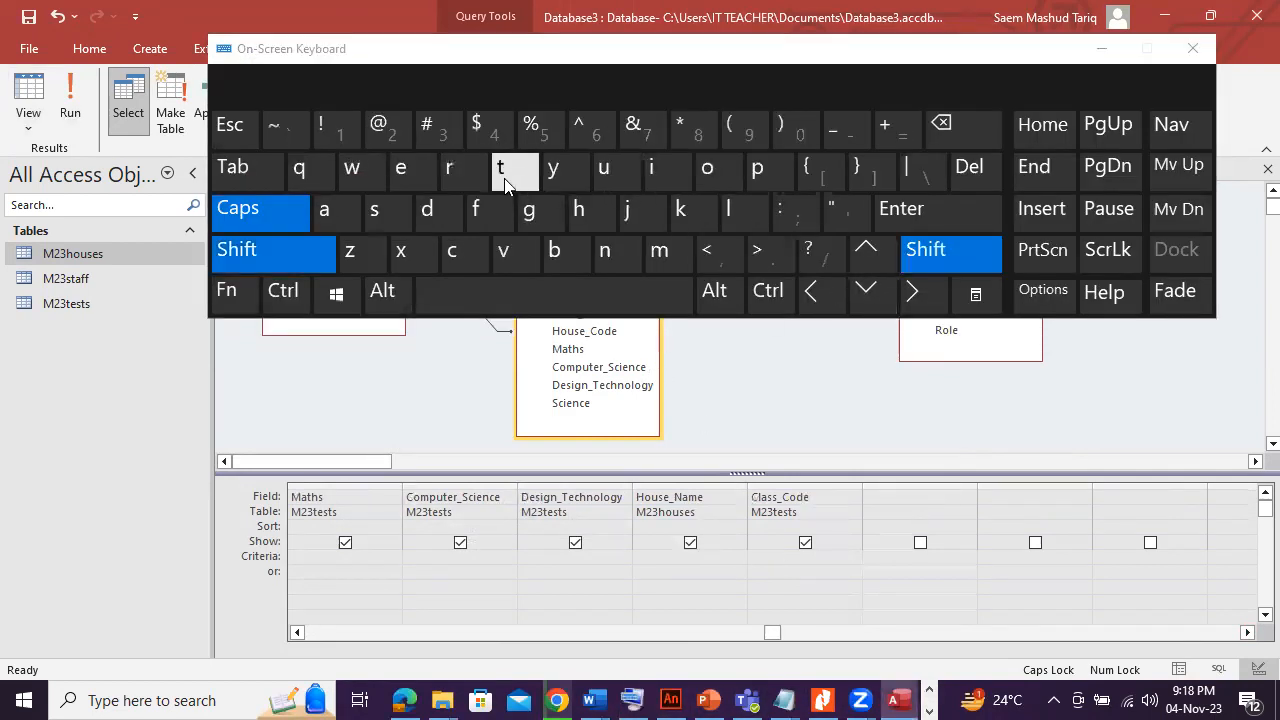
click(684, 128)
click(597, 128)
click(925, 249)
click(692, 128)
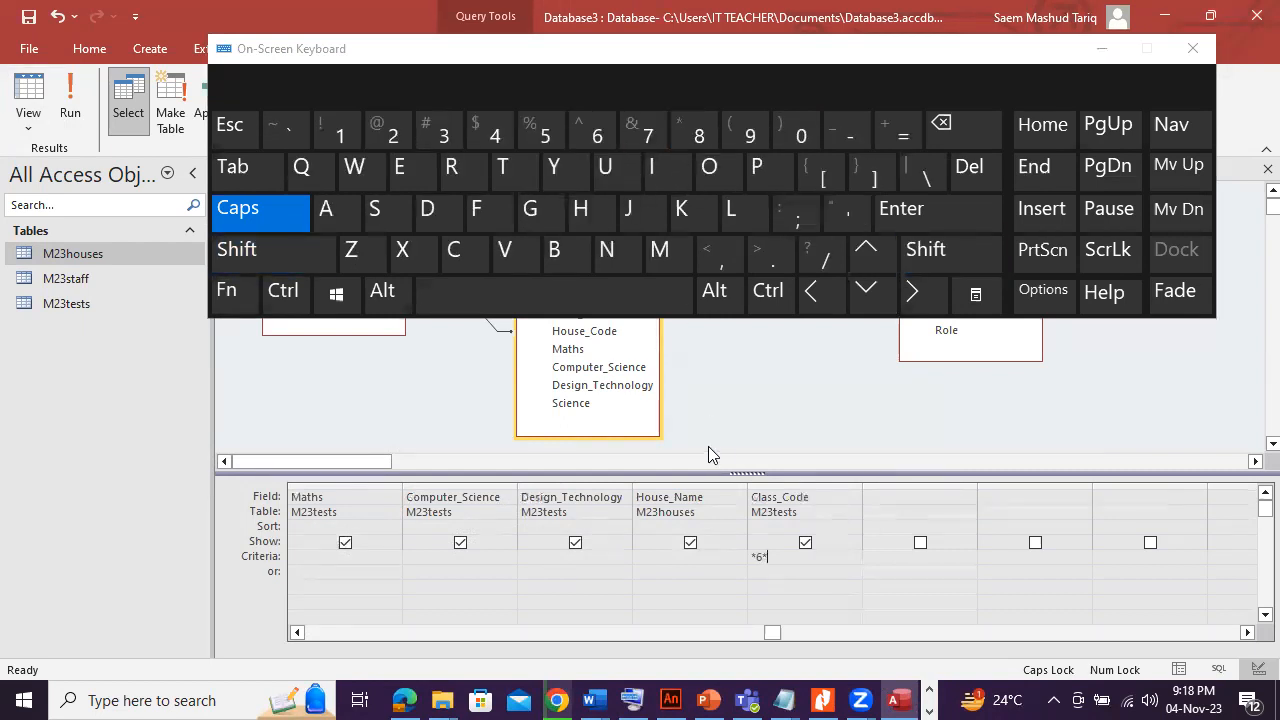
click(772, 572)
click(70, 100)
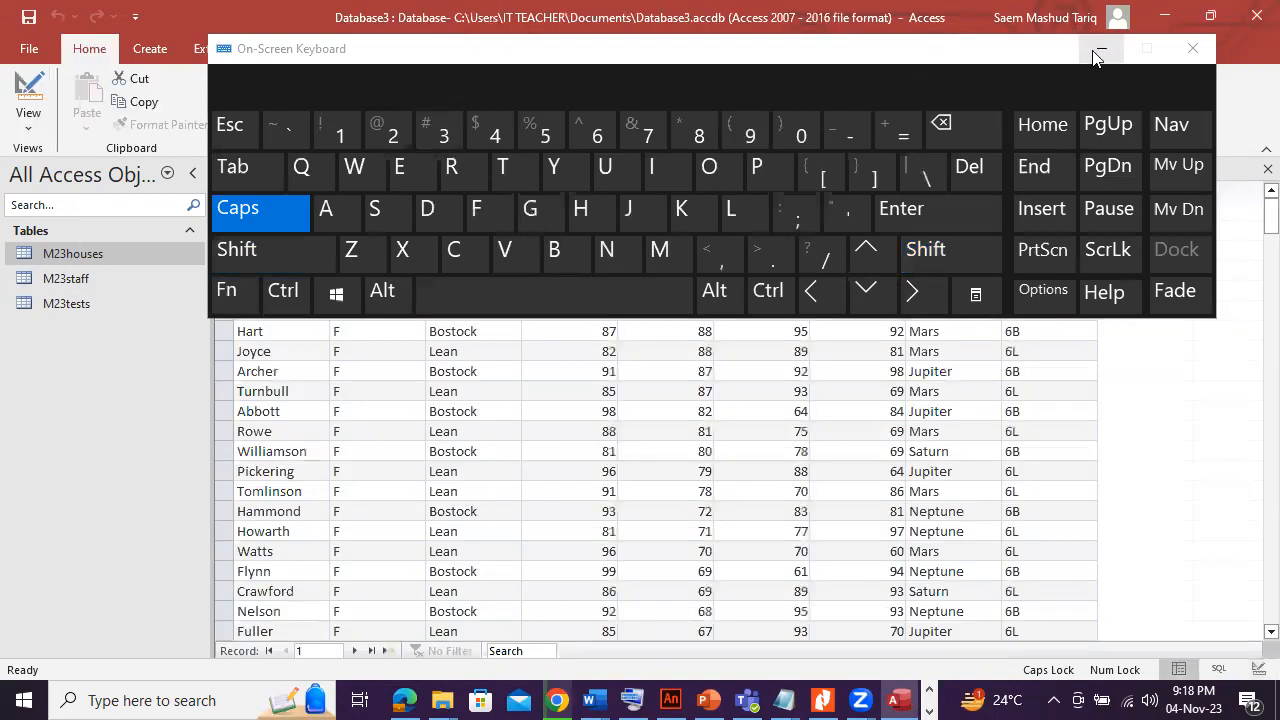
click(1098, 50)
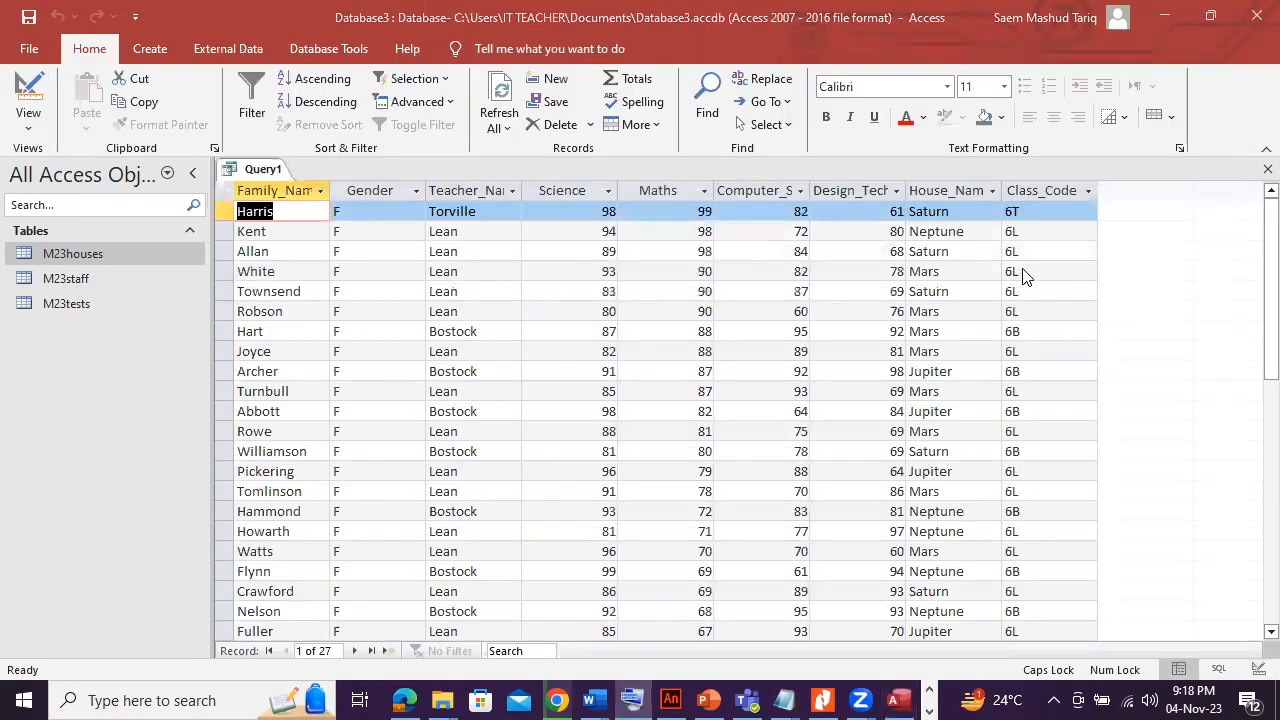
Review the Class_Code criterion in Design view and run the query again.
click(1037, 192)
click(28, 125)
click(60, 230)
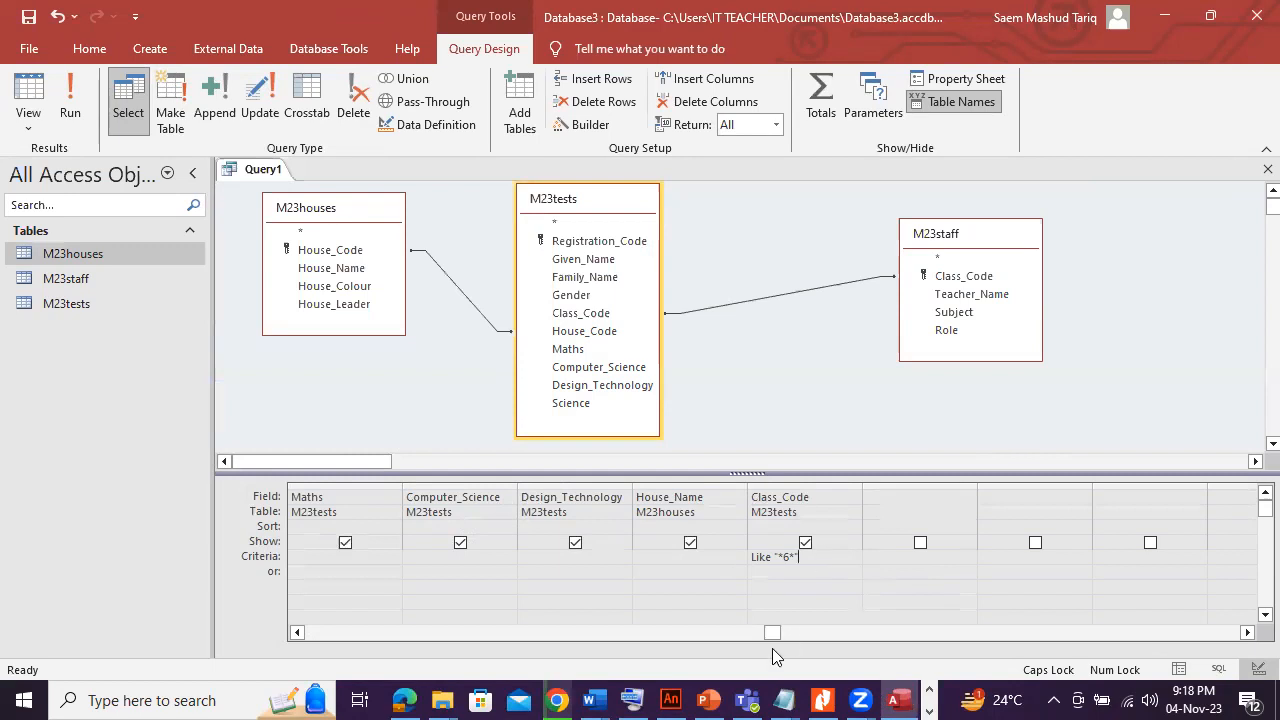
click(822, 556)
click(70, 100)
Check the Class_Code and Science columns in the query results and return to Design view.
click(1047, 190)
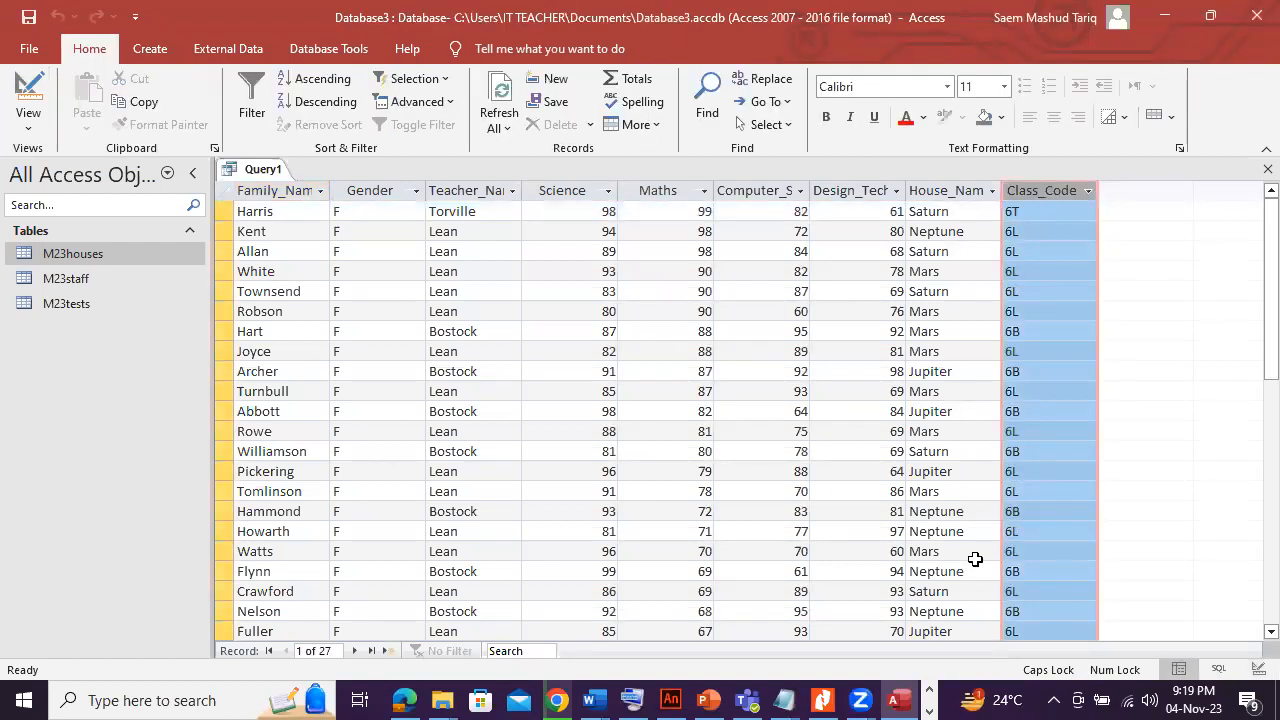
click(643, 203)
click(559, 190)
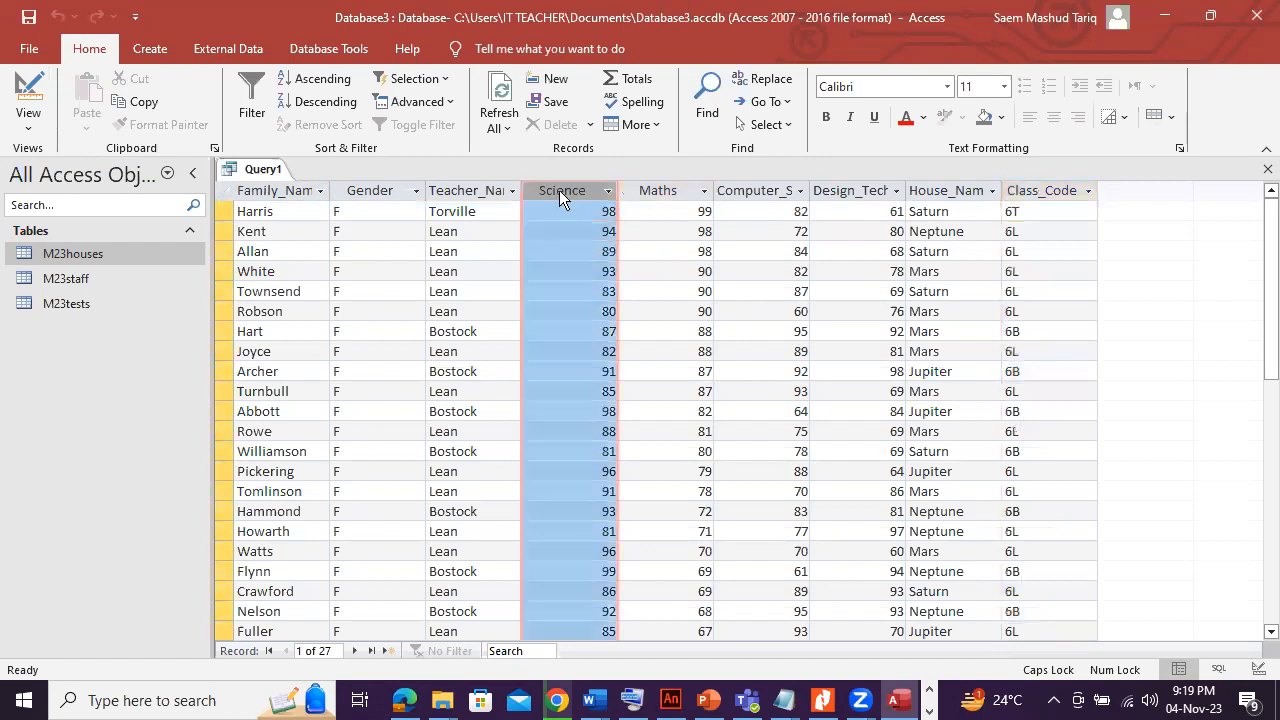
click(28, 125)
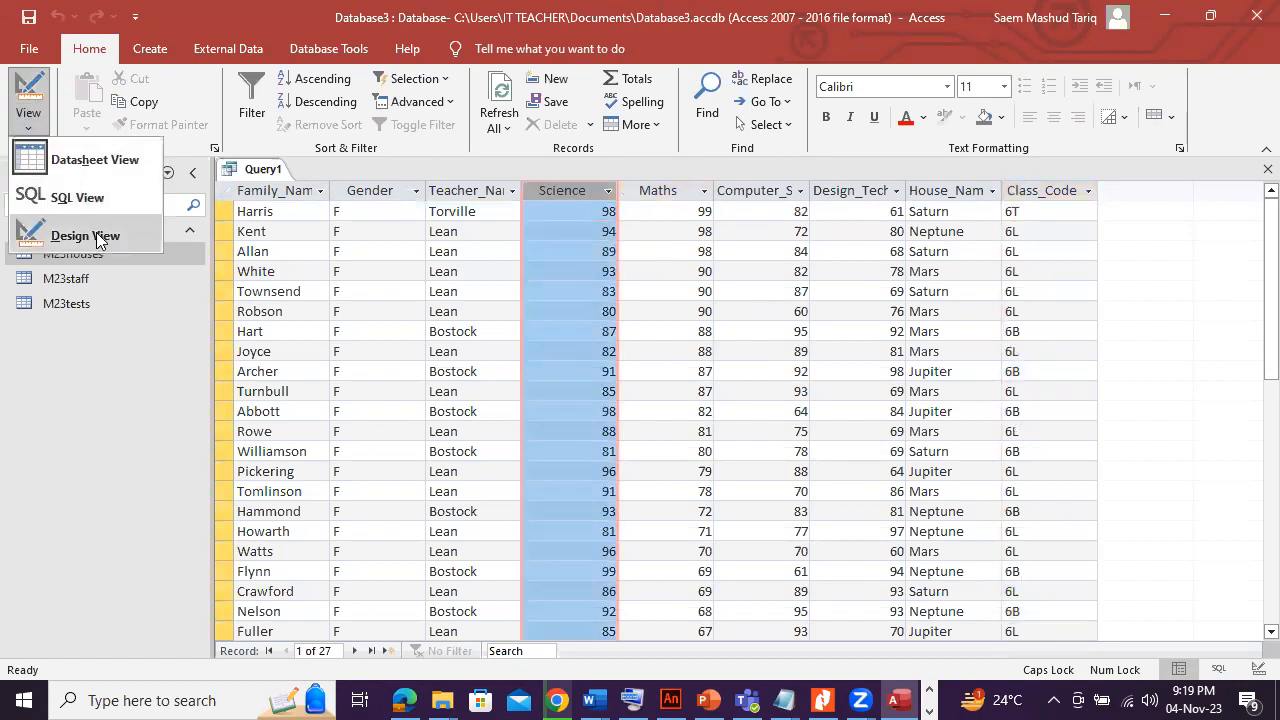
click(96, 236)
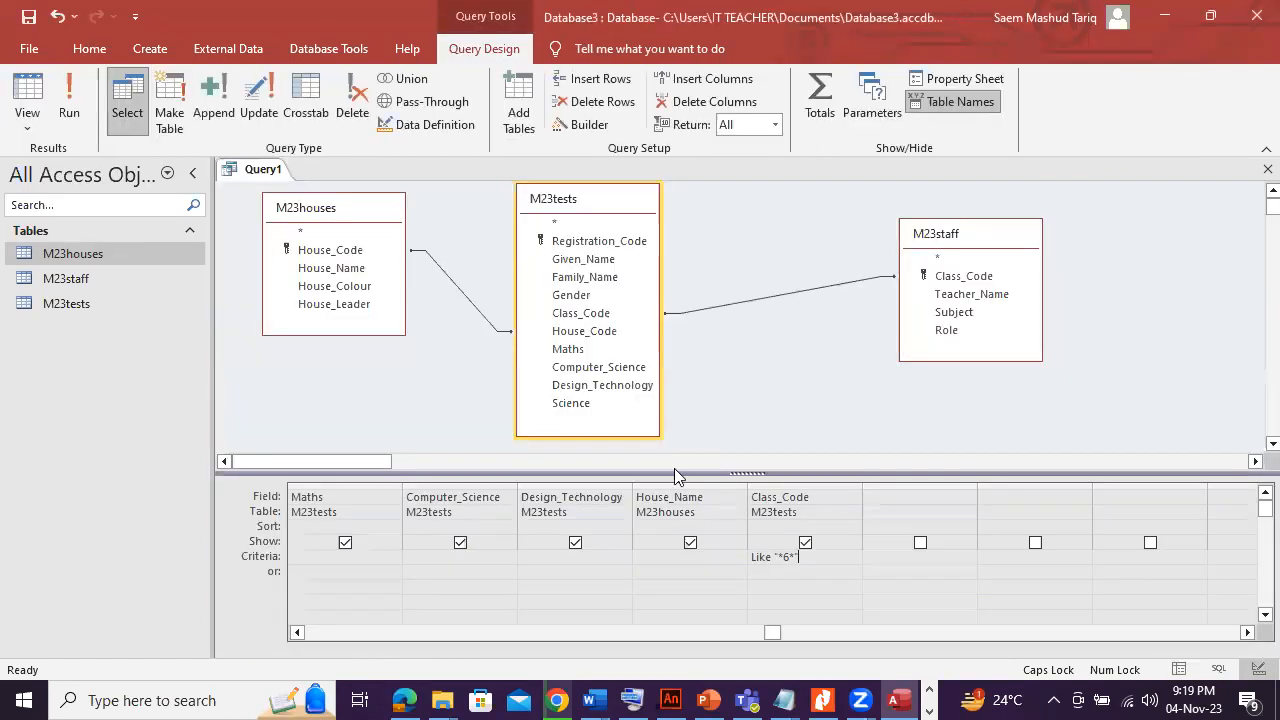
In the question paper, tick question 22's three record criteria and field list, and underline the ascending Teacher_Name sort.
click(404, 699)
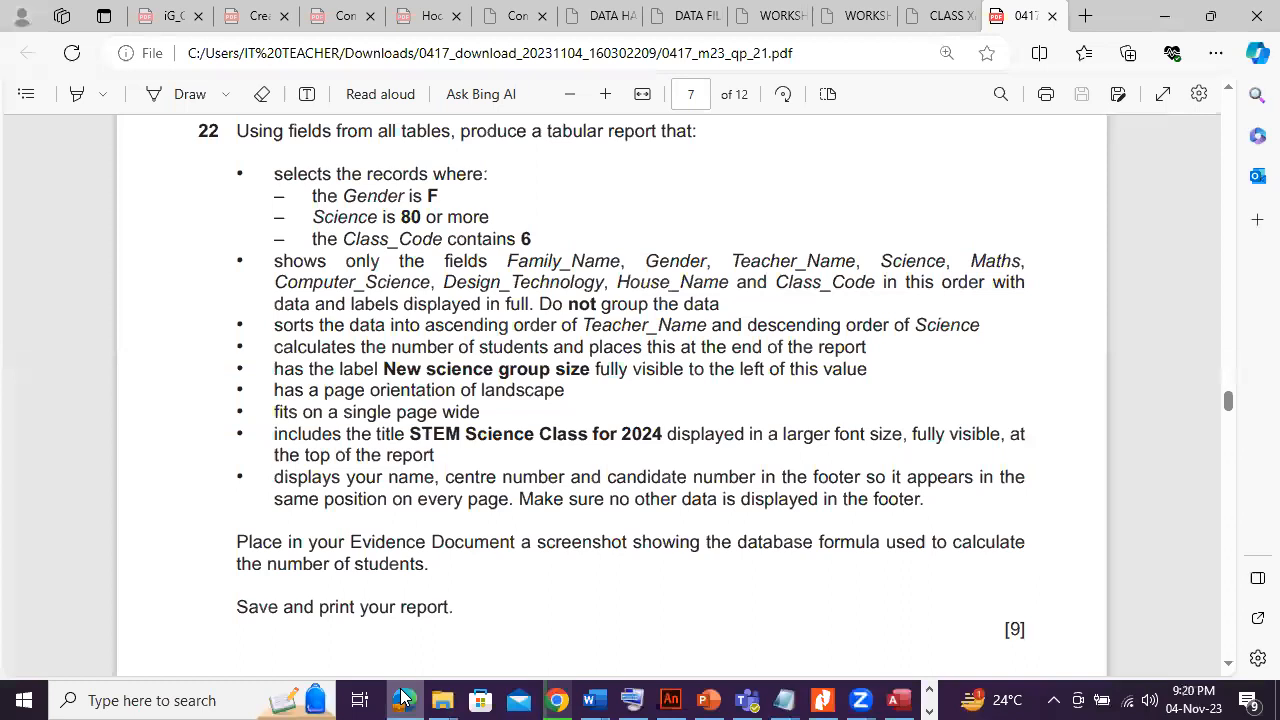
mouse_move(446, 189)
mouse_down()
mouse_move(467, 177)
mouse_move(576, 211)
mouse_up()
mouse_move(1033, 253)
mouse_down()
mouse_move(1046, 264)
mouse_move(1035, 314)
mouse_move(1094, 264)
mouse_up()
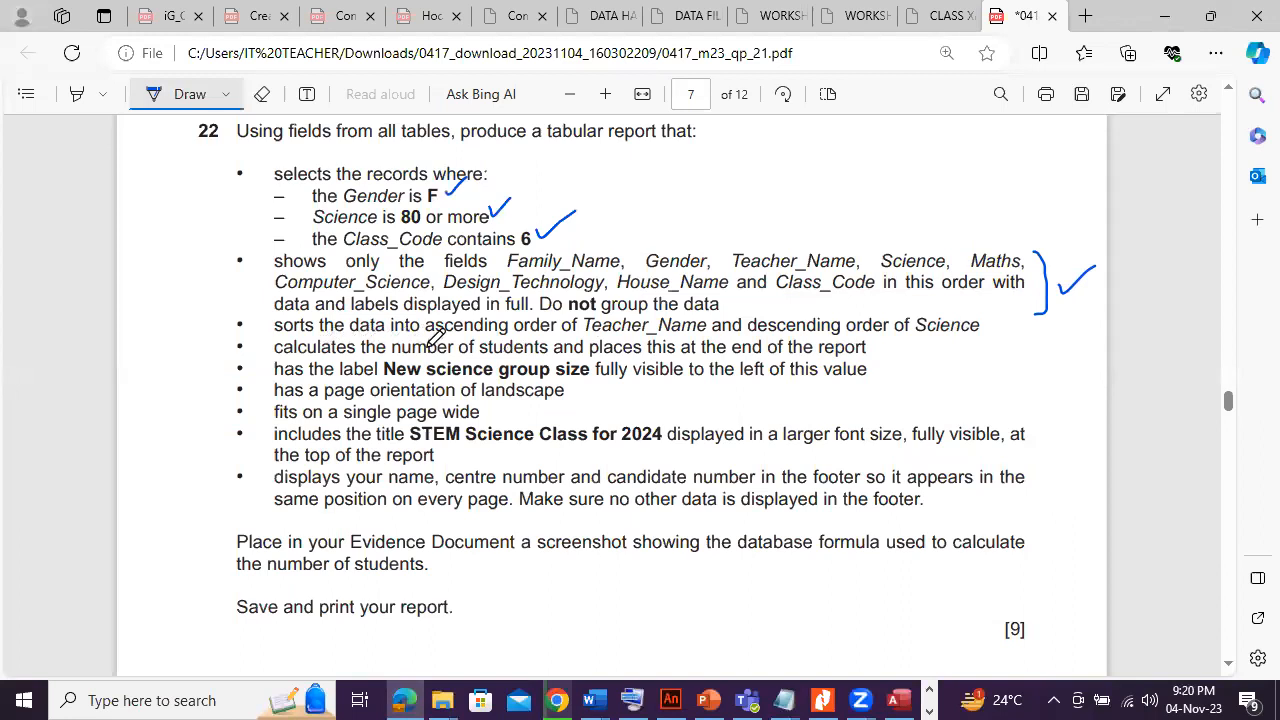
drag(428, 342, 702, 340)
Switch to the Access query and sort its Teacher_Name field in ascending order.
click(405, 700)
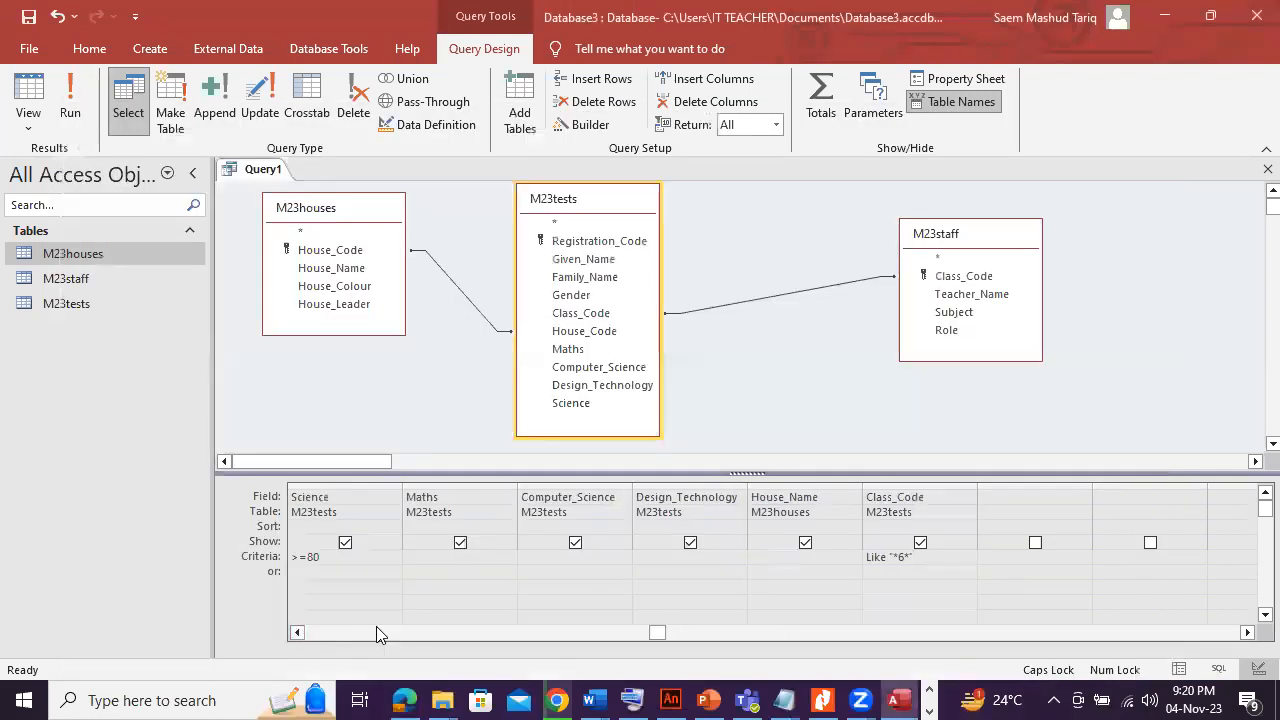
click(297, 632)
click(297, 632)
click(447, 527)
click(507, 527)
click(432, 541)
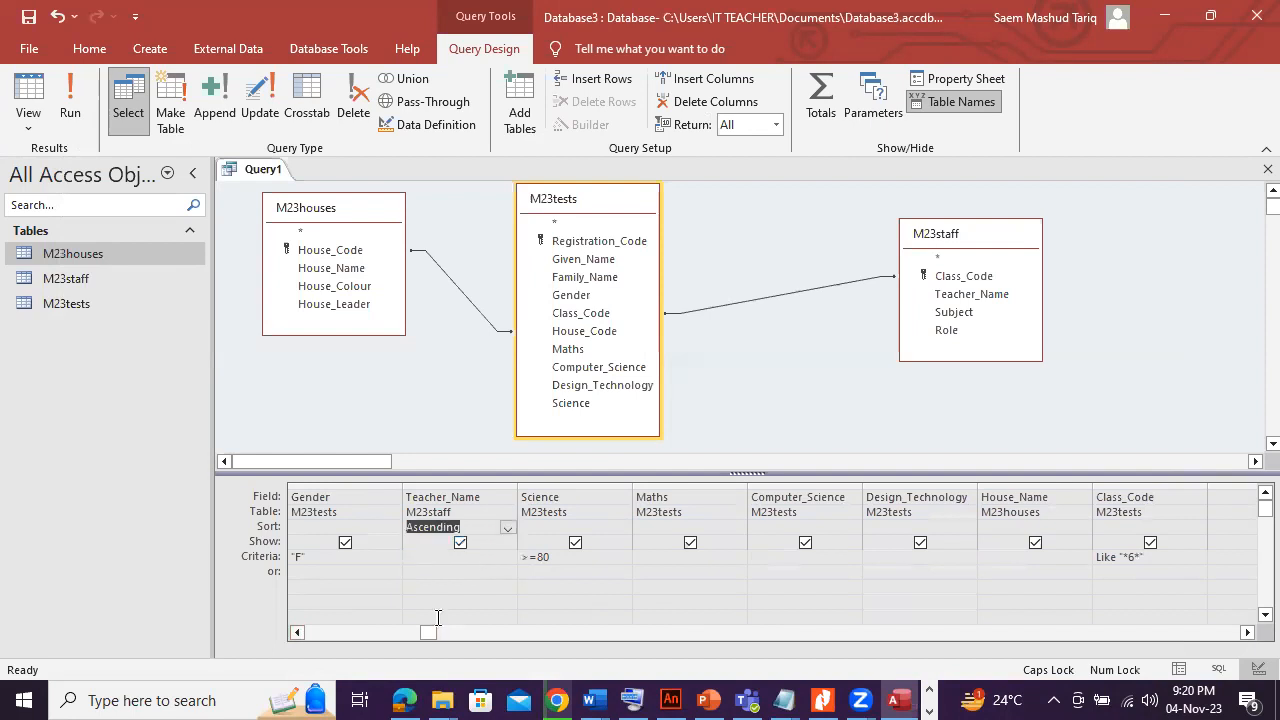
Check the second sort requirement in the question paper and sort the query's Science field in descending order.
click(400, 697)
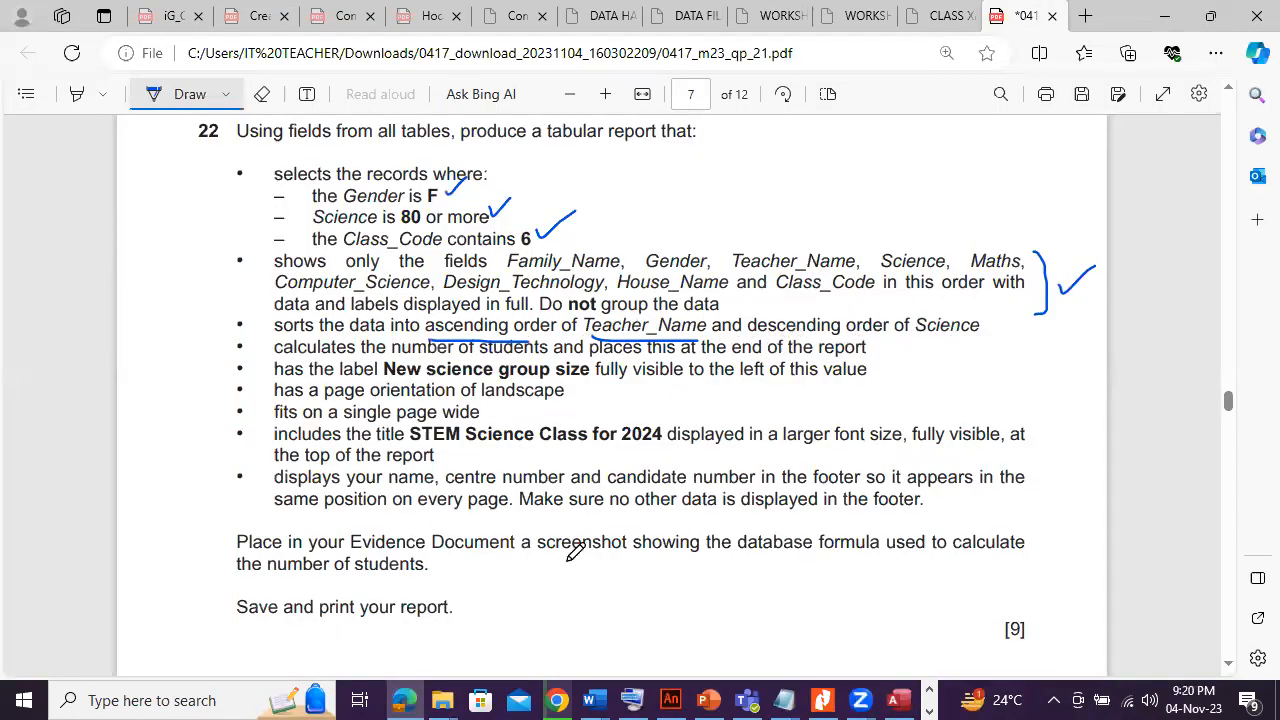
click(408, 700)
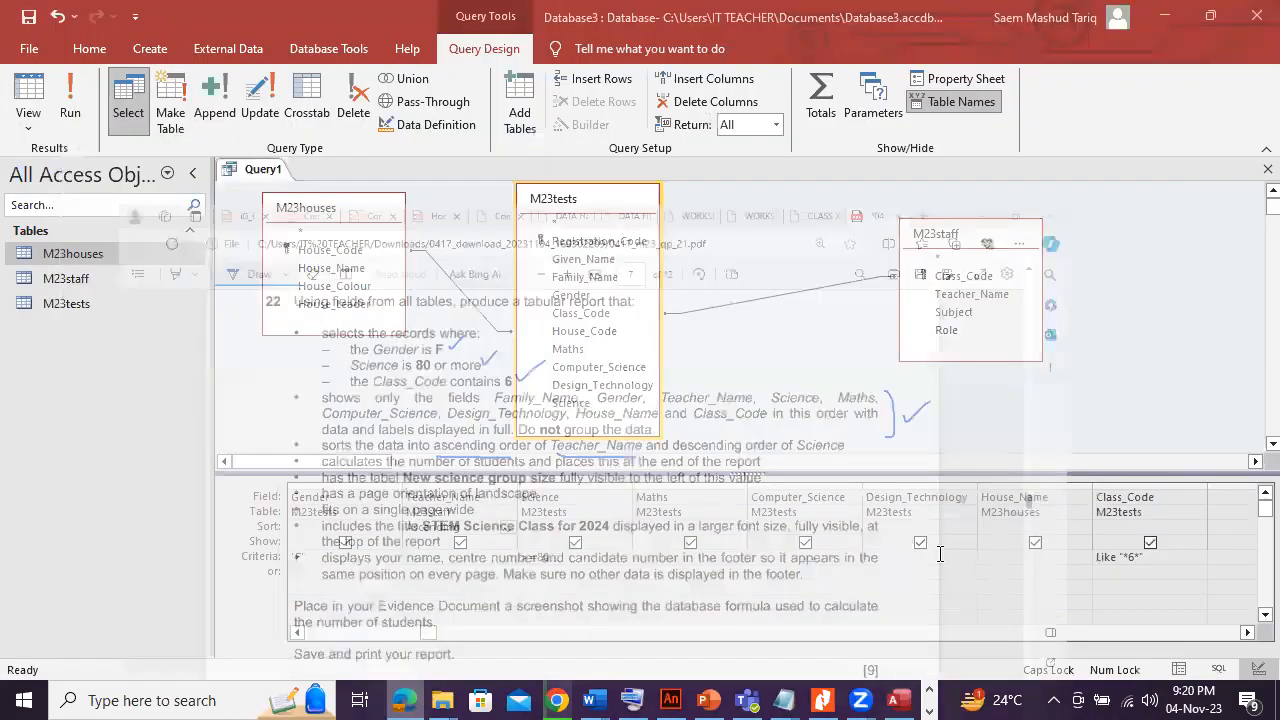
click(622, 527)
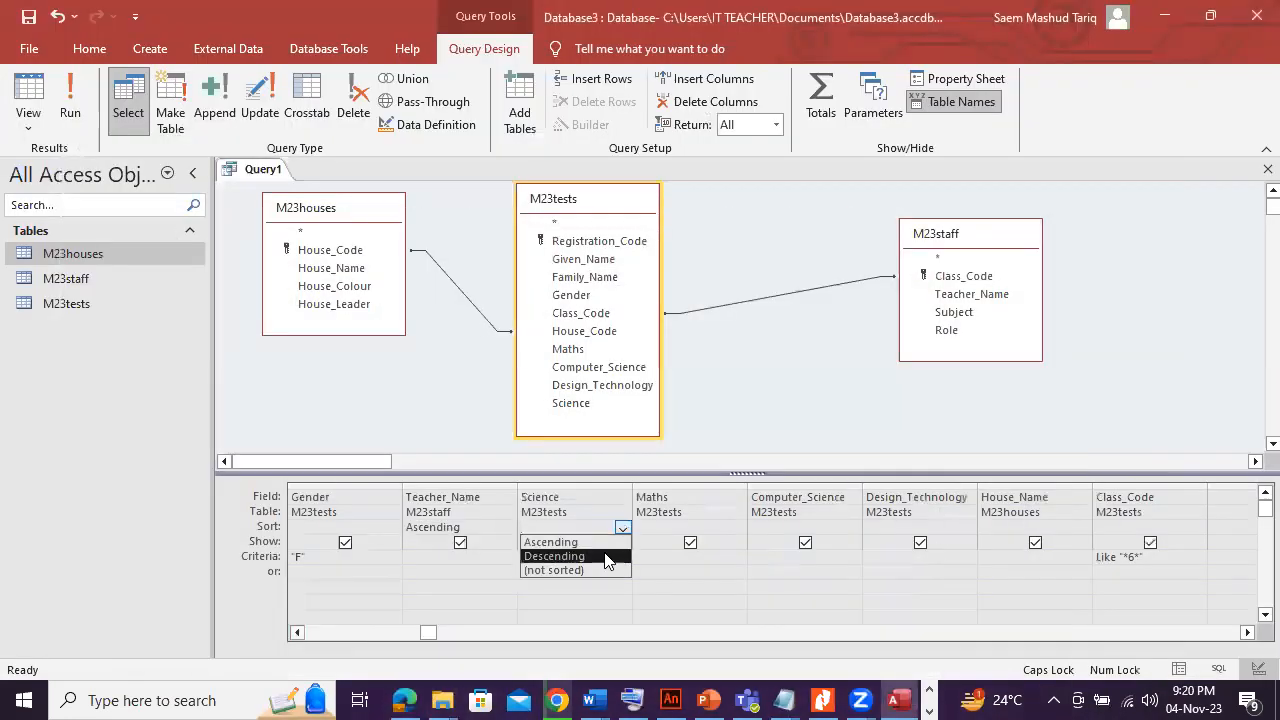
click(560, 550)
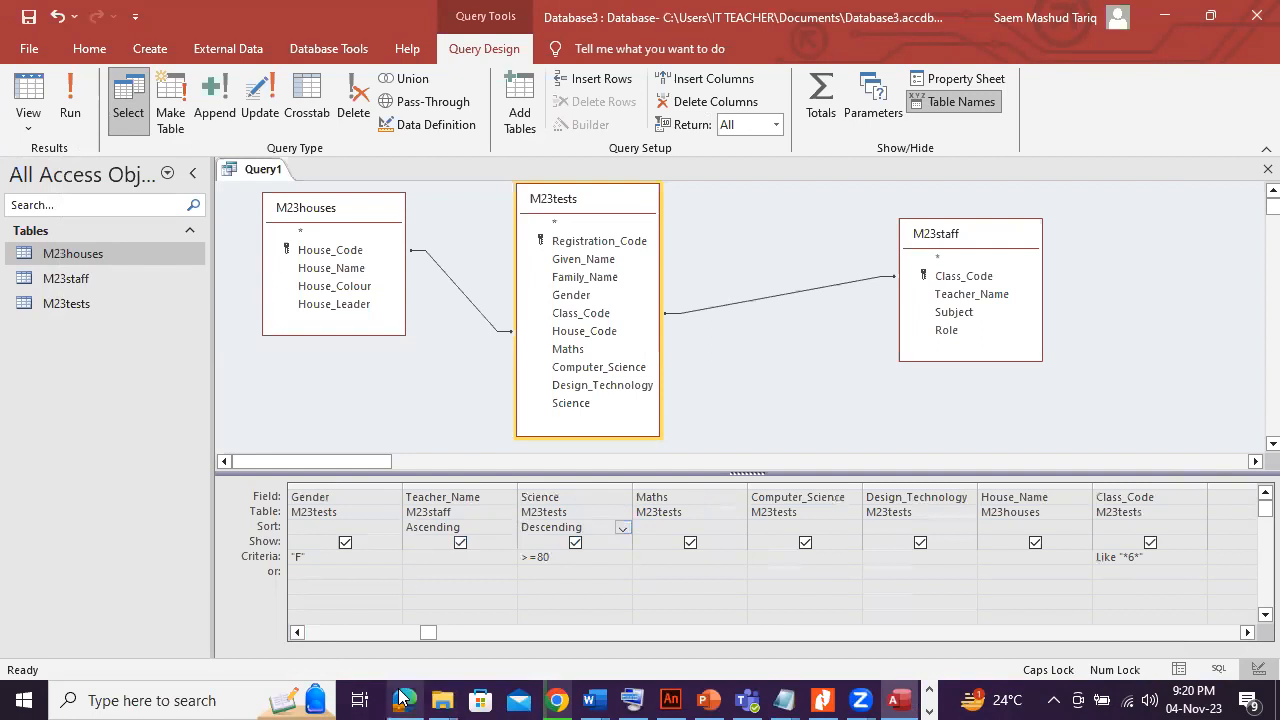
Draw a tick mark just below the sort requirement in the question paper and turn off drawing.
click(404, 700)
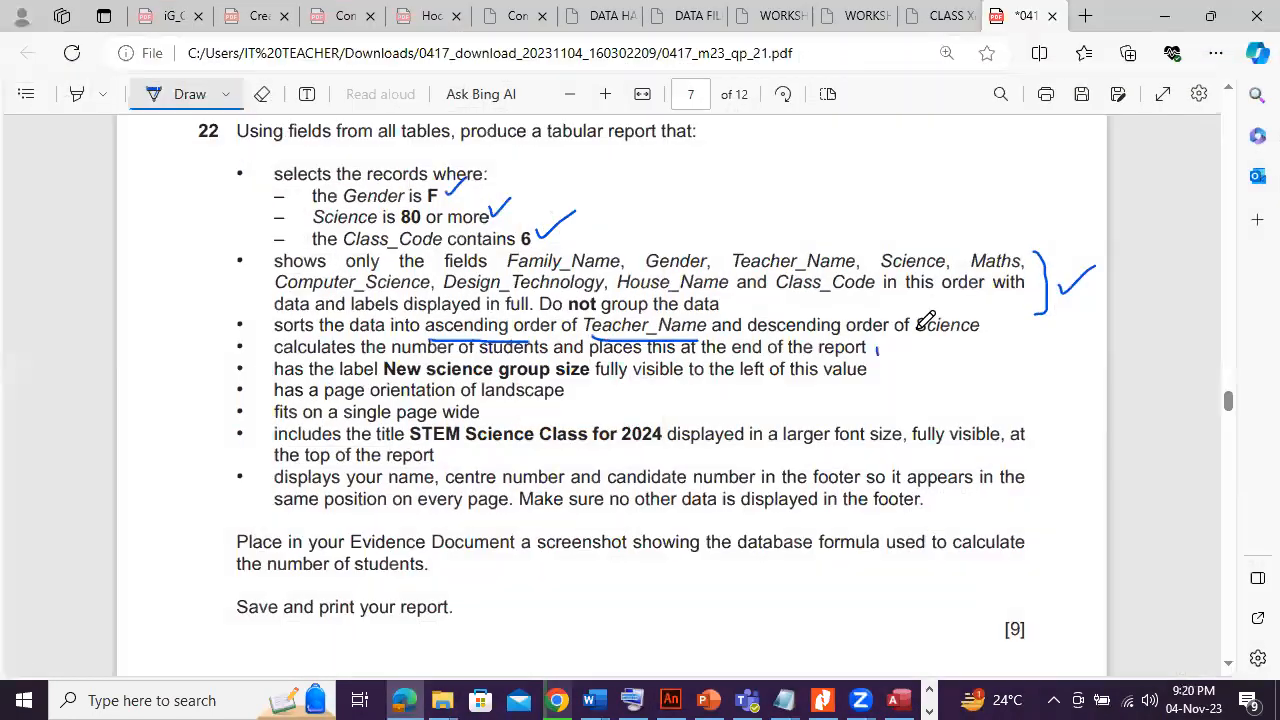
drag(876, 354, 925, 326)
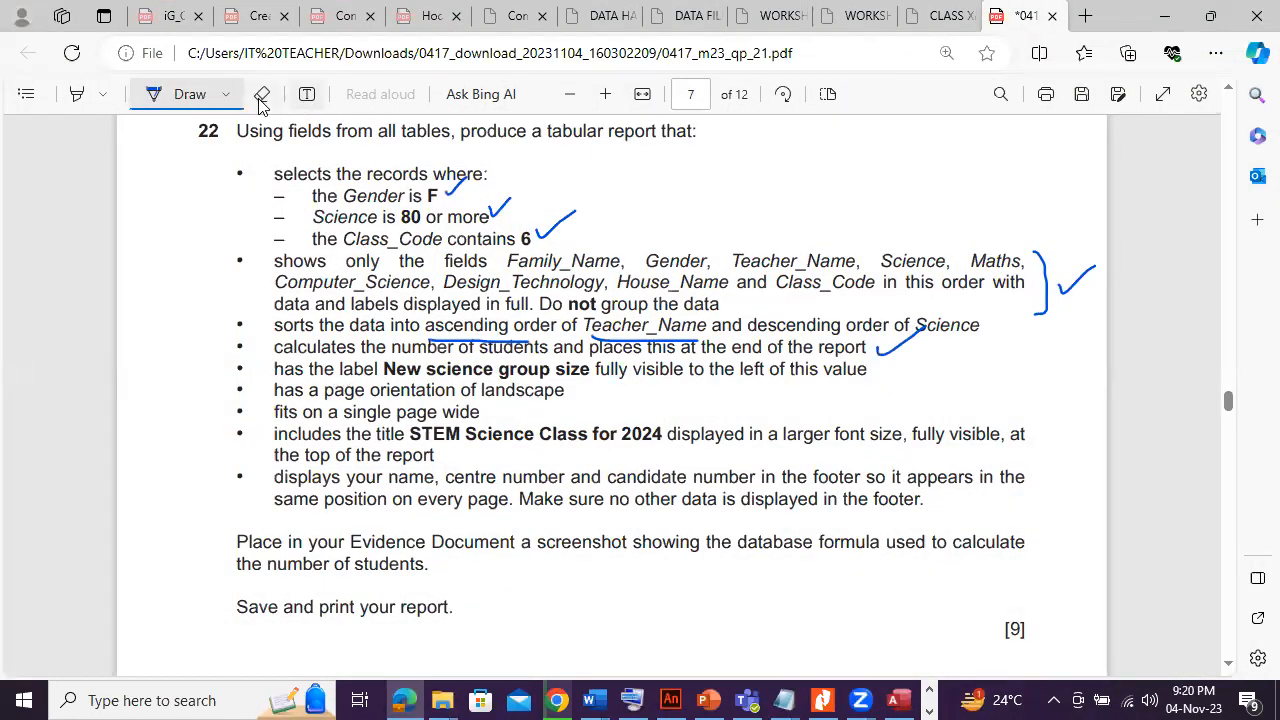
click(209, 98)
Review question 22's remaining report requirements, including the student count, its label, page layout, title and footer.
drag(386, 370, 591, 371)
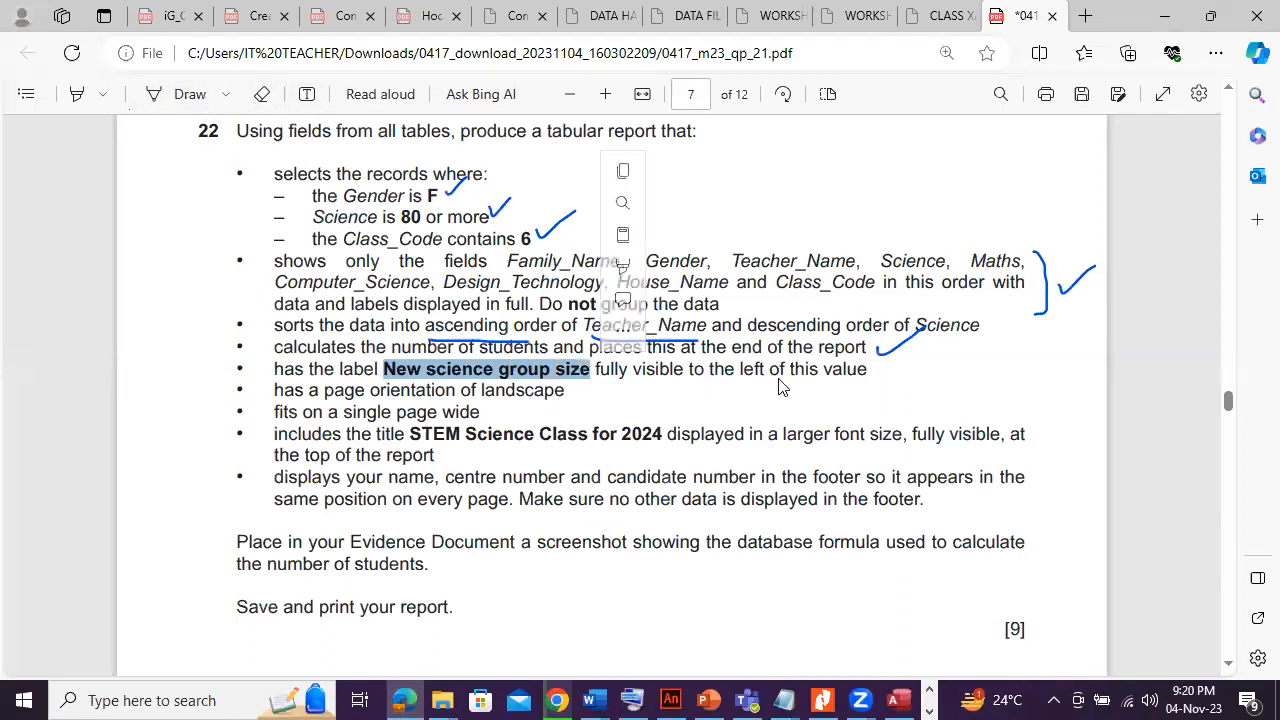
click(843, 369)
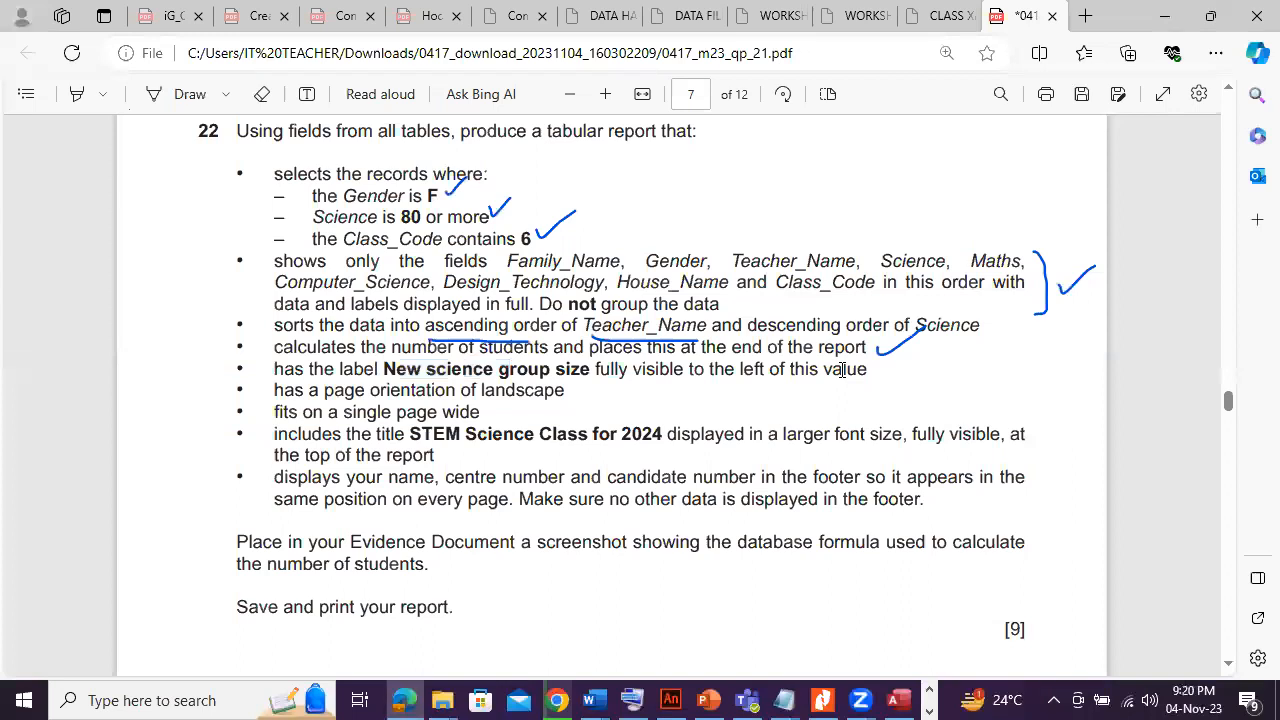
drag(278, 338, 938, 508)
click(704, 466)
drag(414, 436, 663, 440)
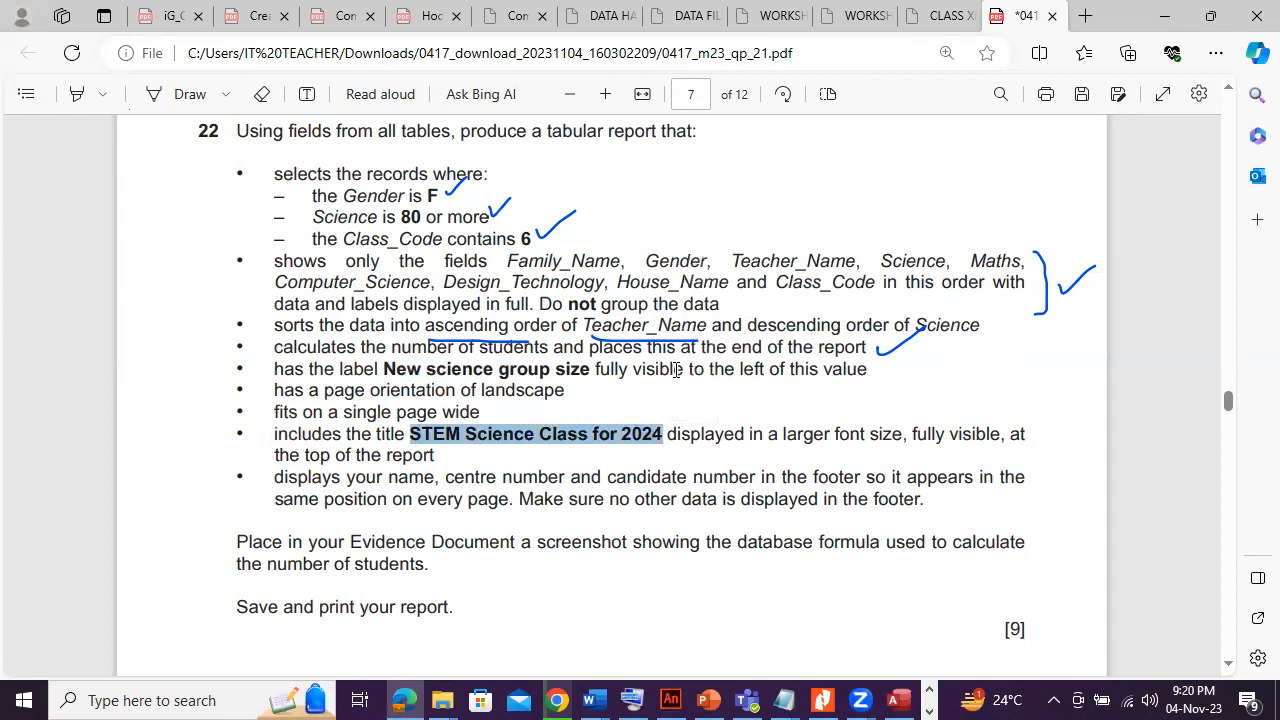
Run the Access query and create a report from it, saving the query as STEM Science Class for 2024.
click(892, 698)
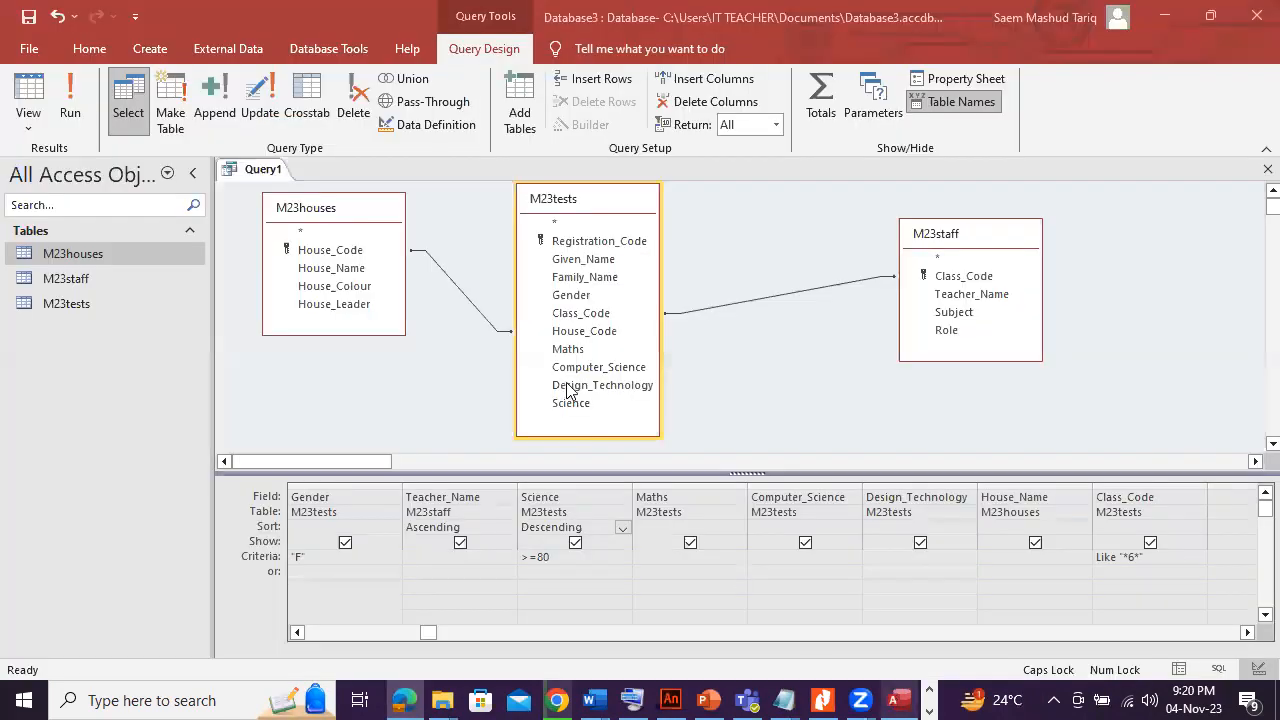
click(72, 92)
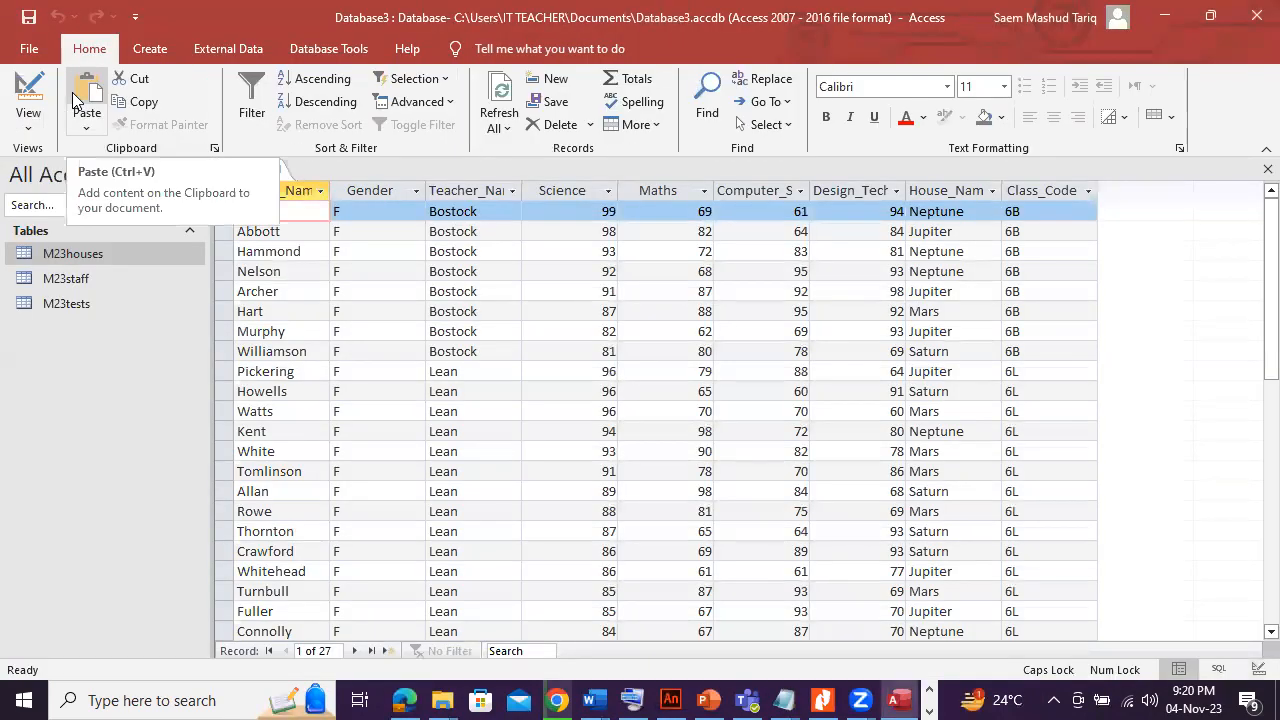
click(152, 52)
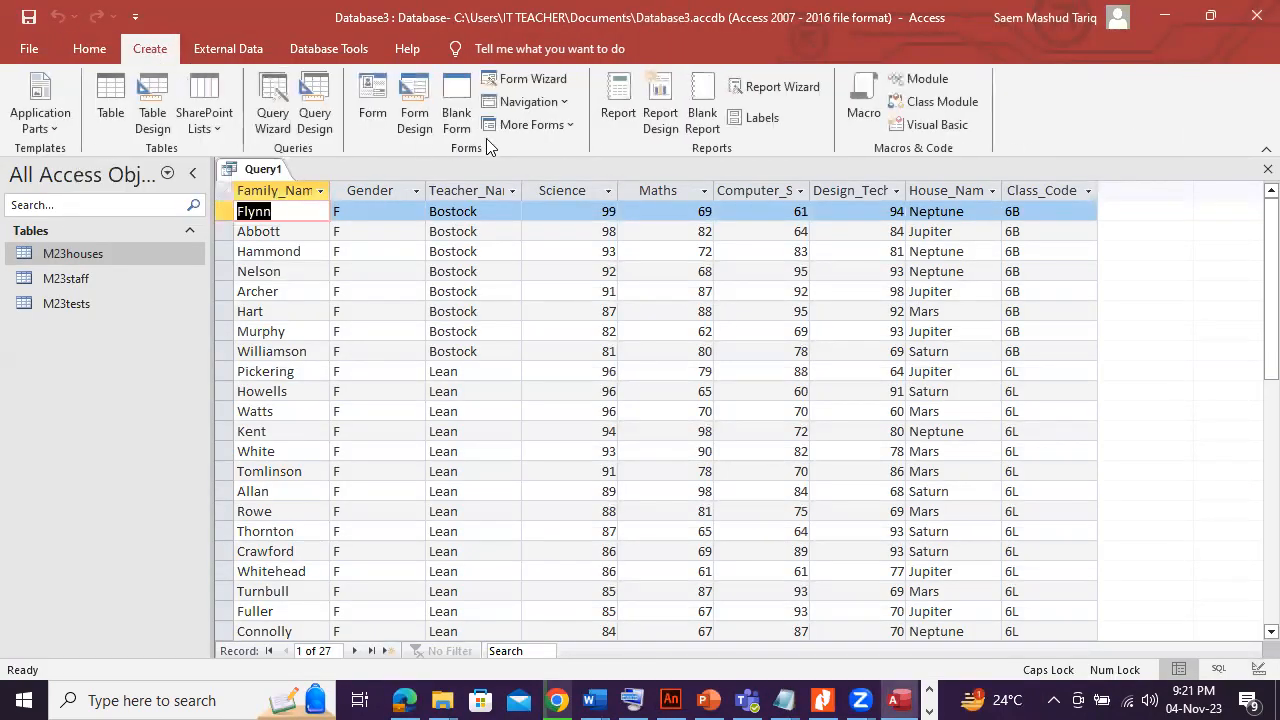
click(620, 120)
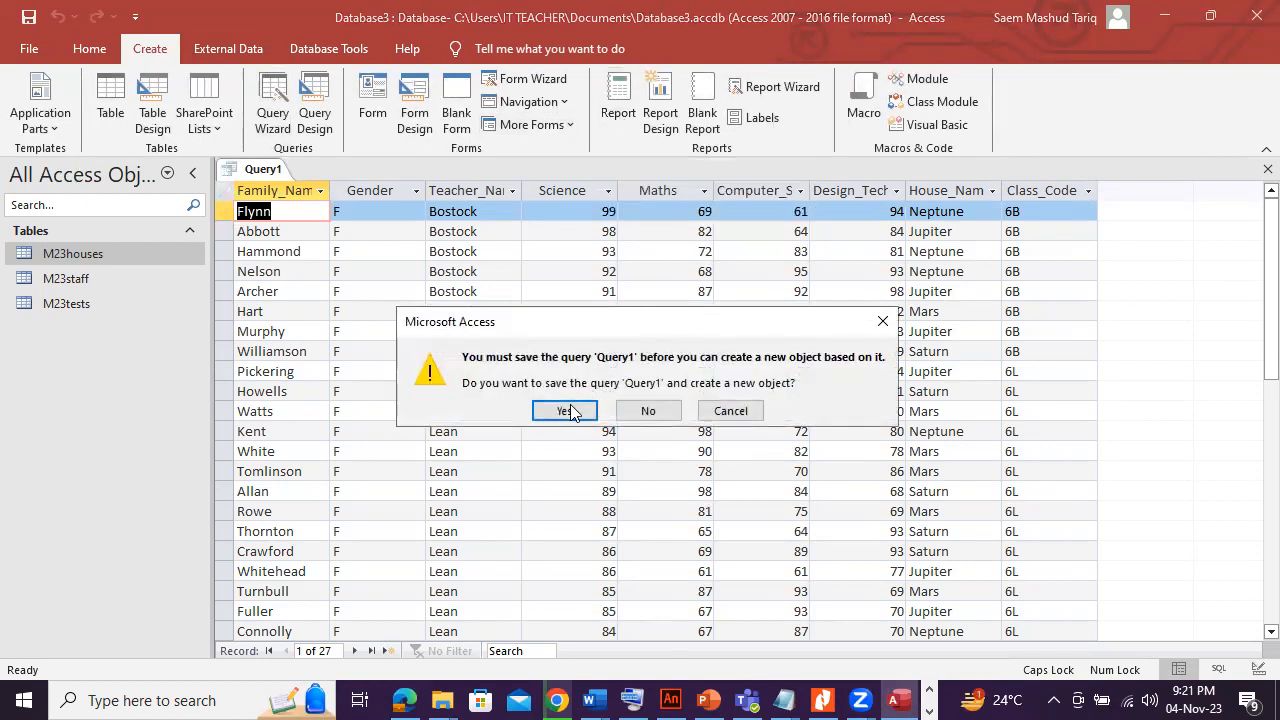
click(573, 411)
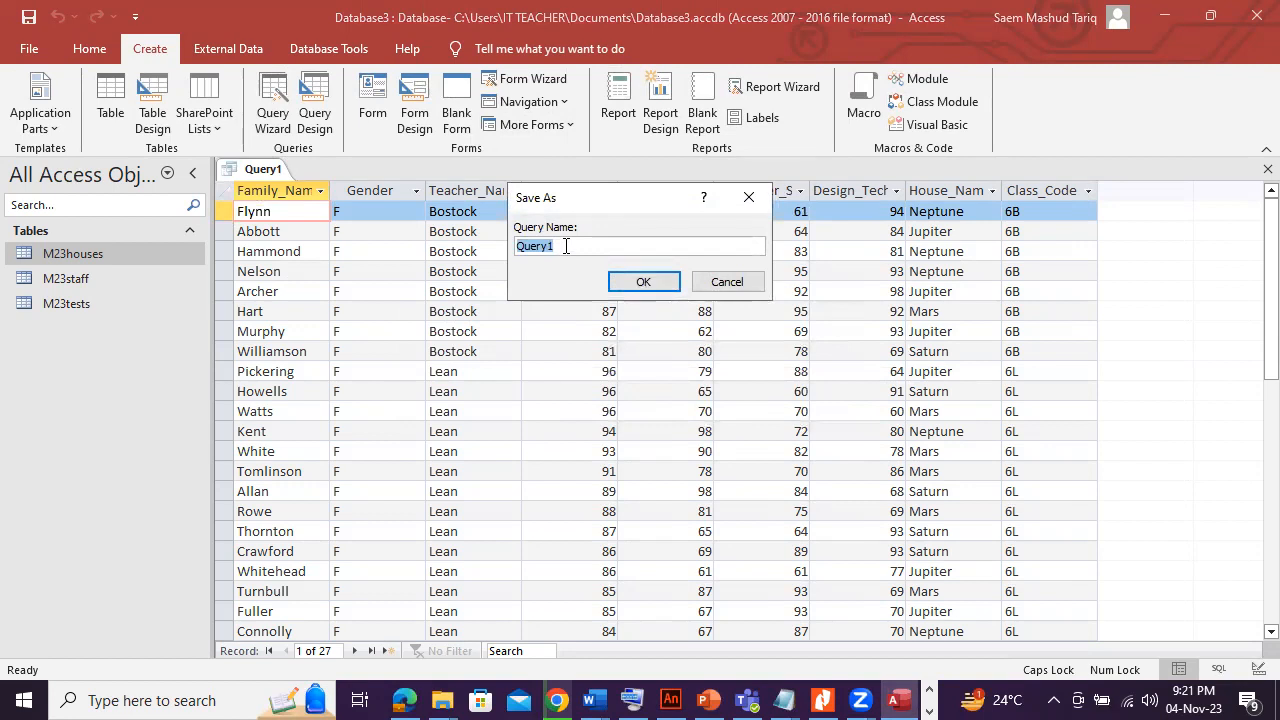
text(STEM Science Class for 2024)
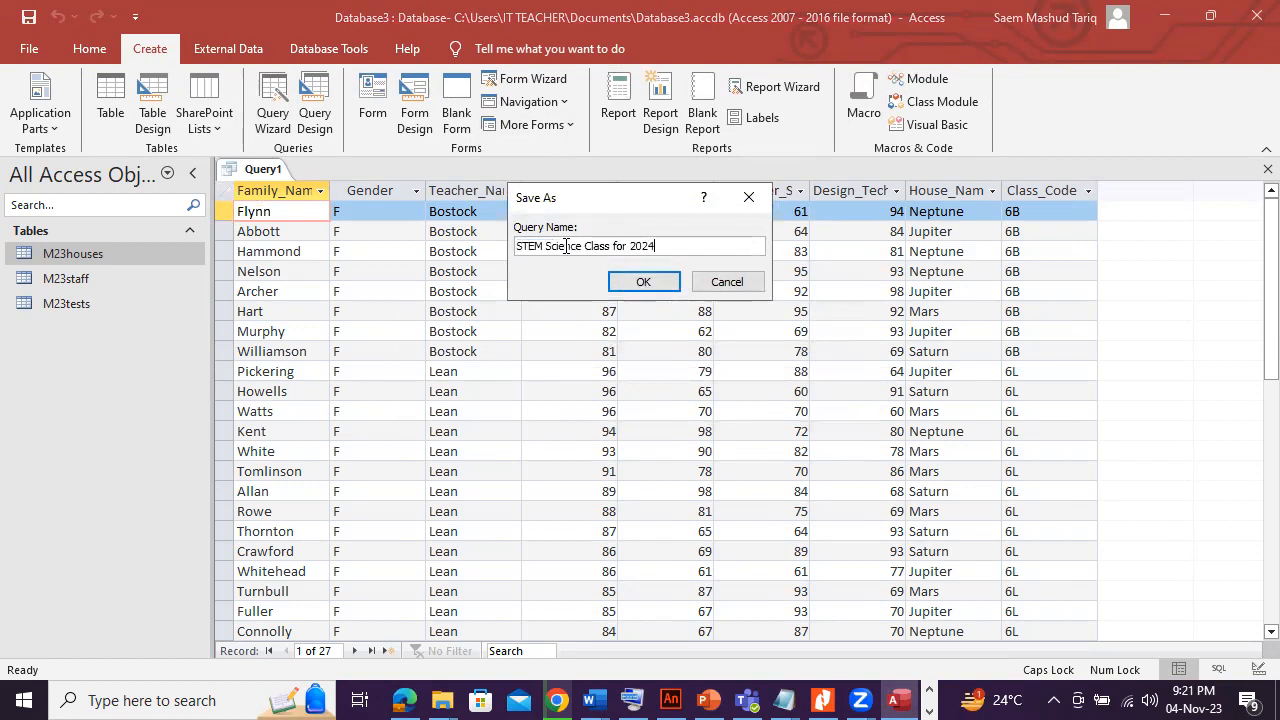
click(641, 283)
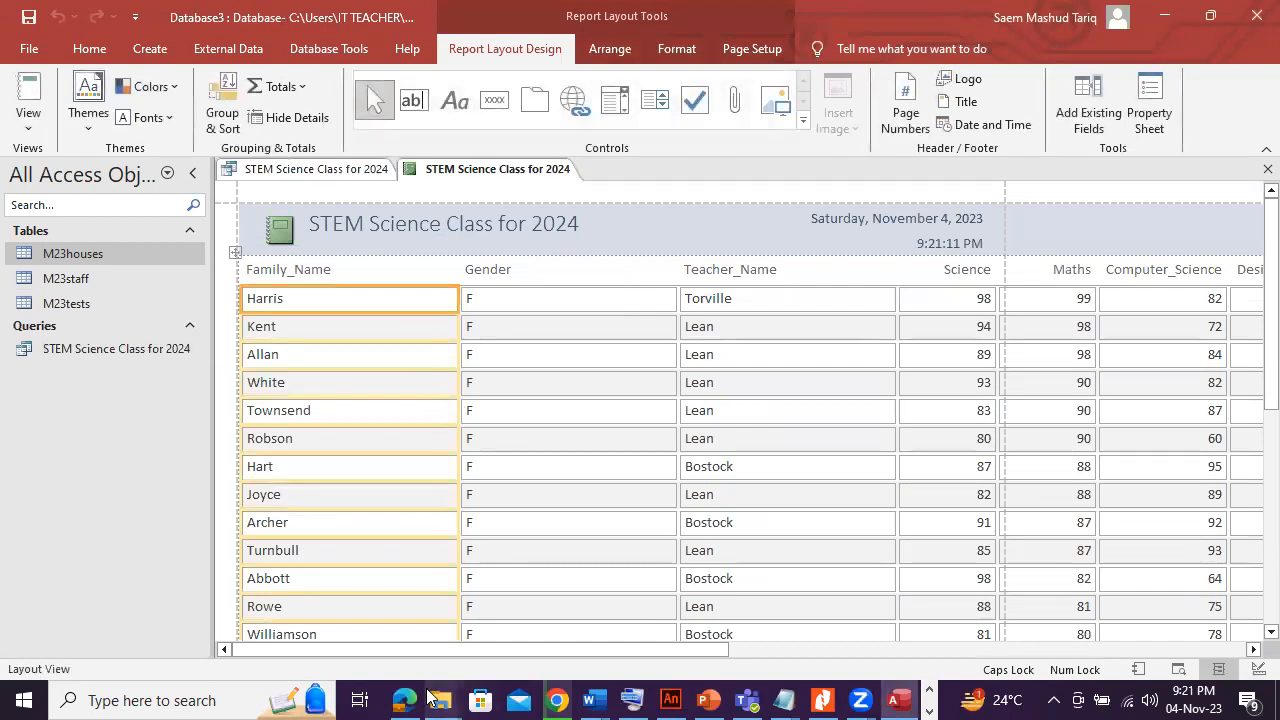
Switch to the question paper and underline the word landscape in question 22's page orientation requirement.
click(404, 700)
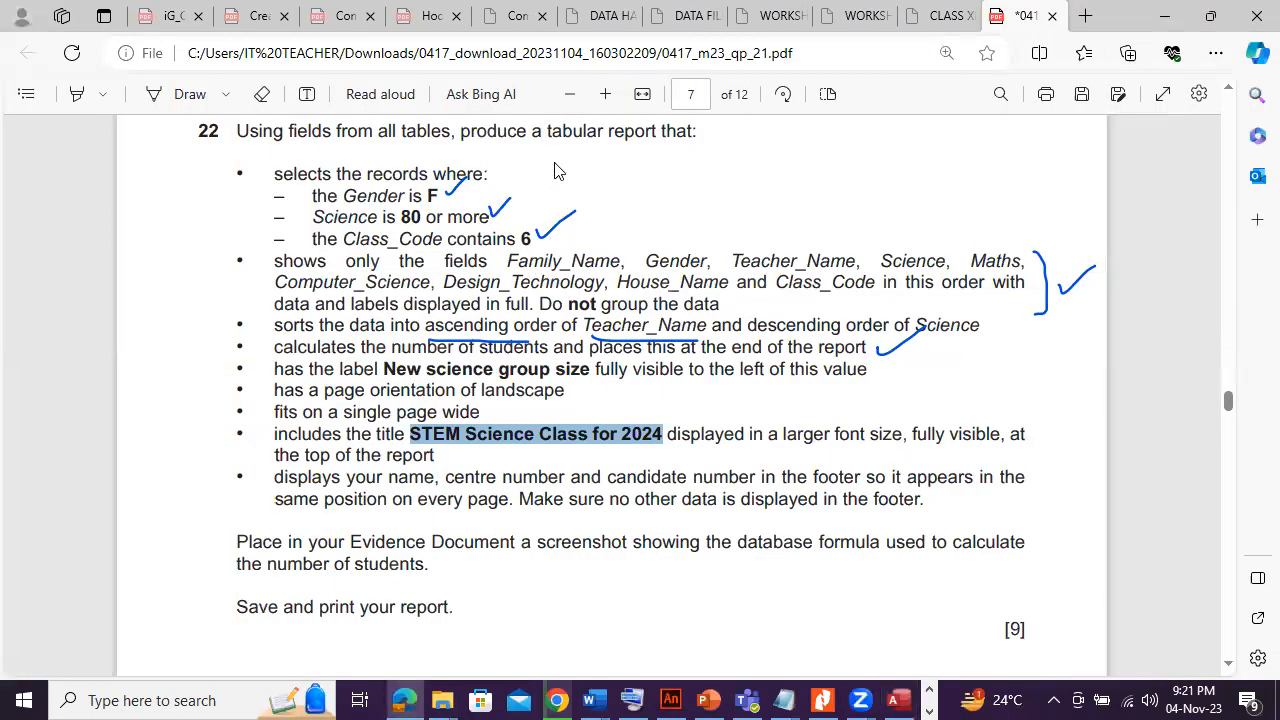
click(405, 697)
click(455, 301)
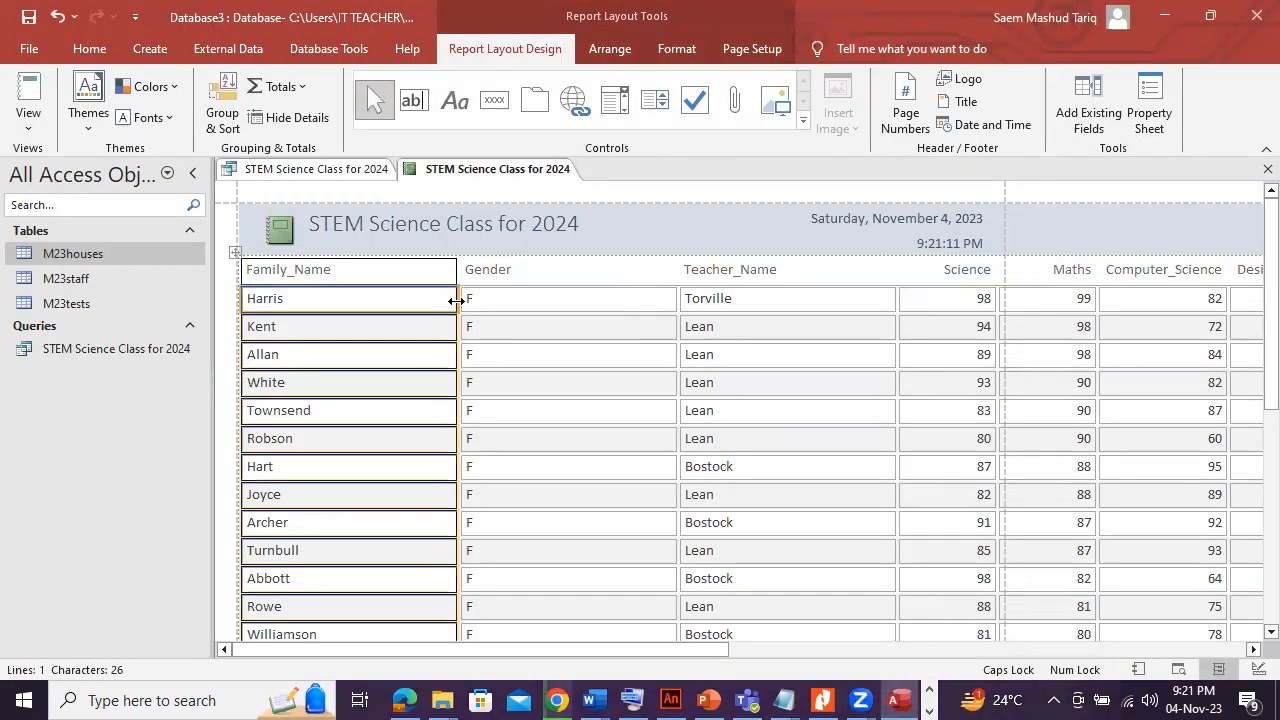
click(410, 697)
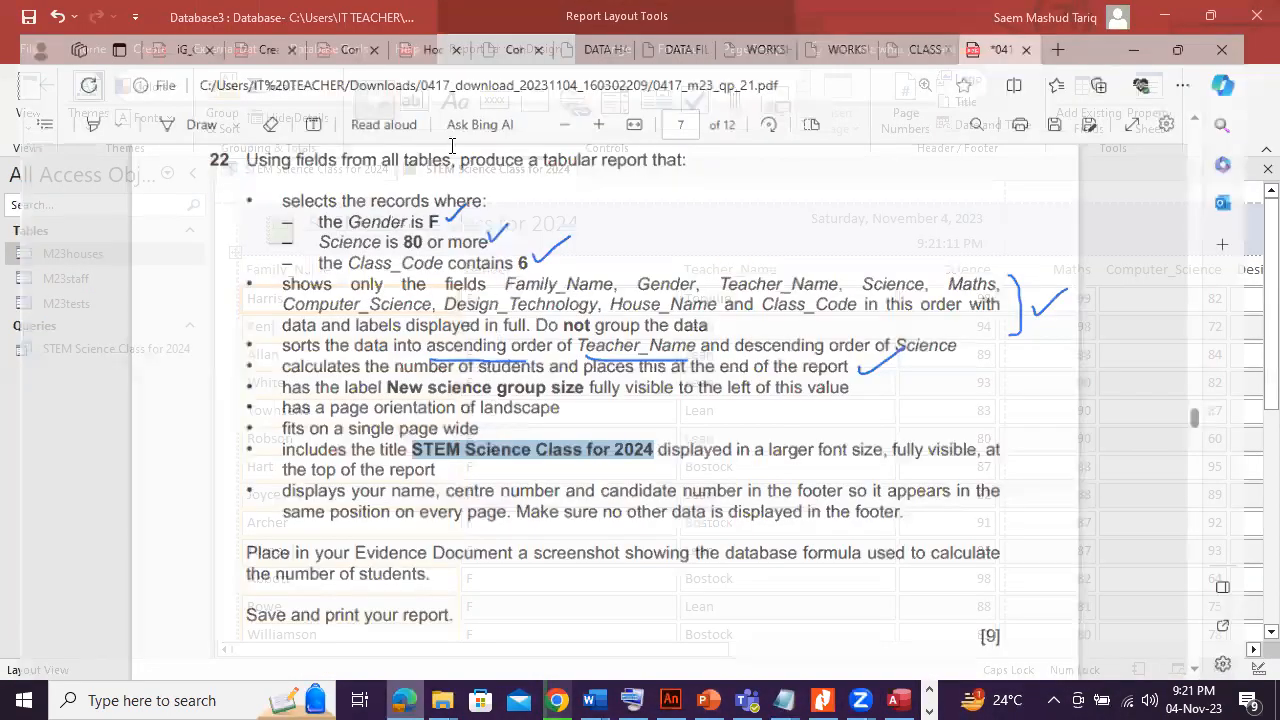
click(178, 94)
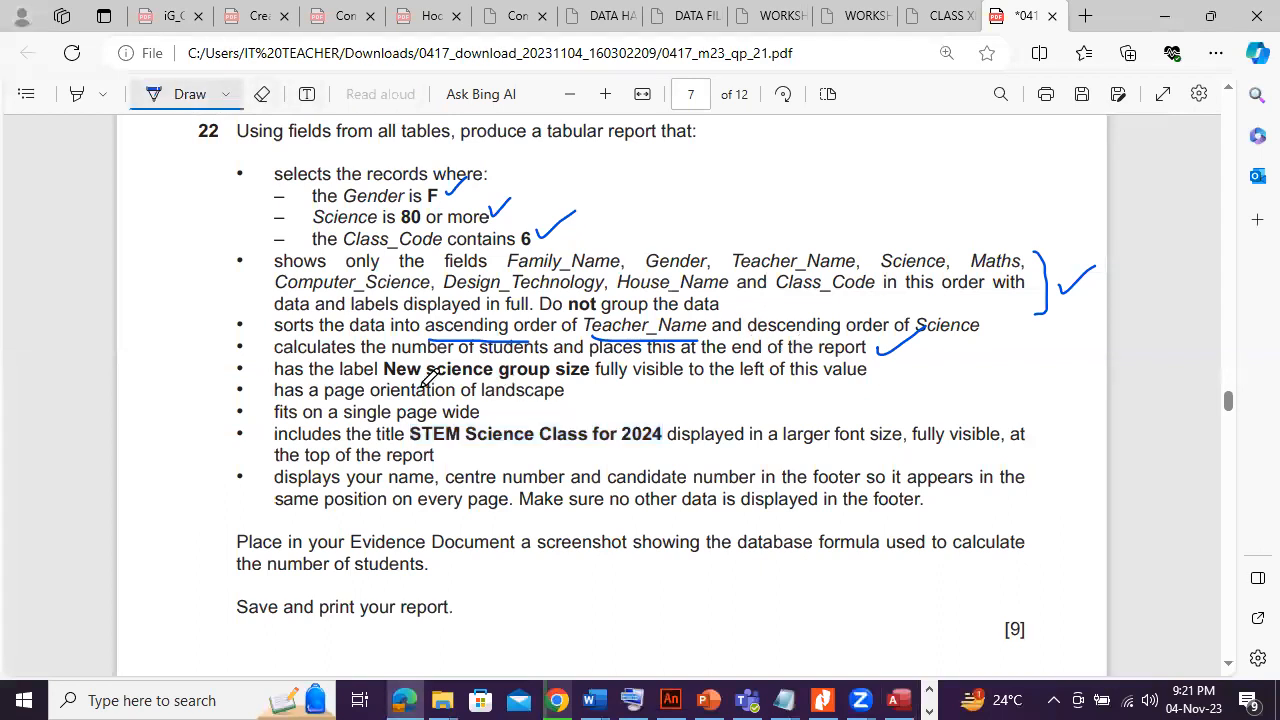
drag(480, 404, 506, 403)
Switch back to the Access report and set its page orientation to landscape.
click(405, 700)
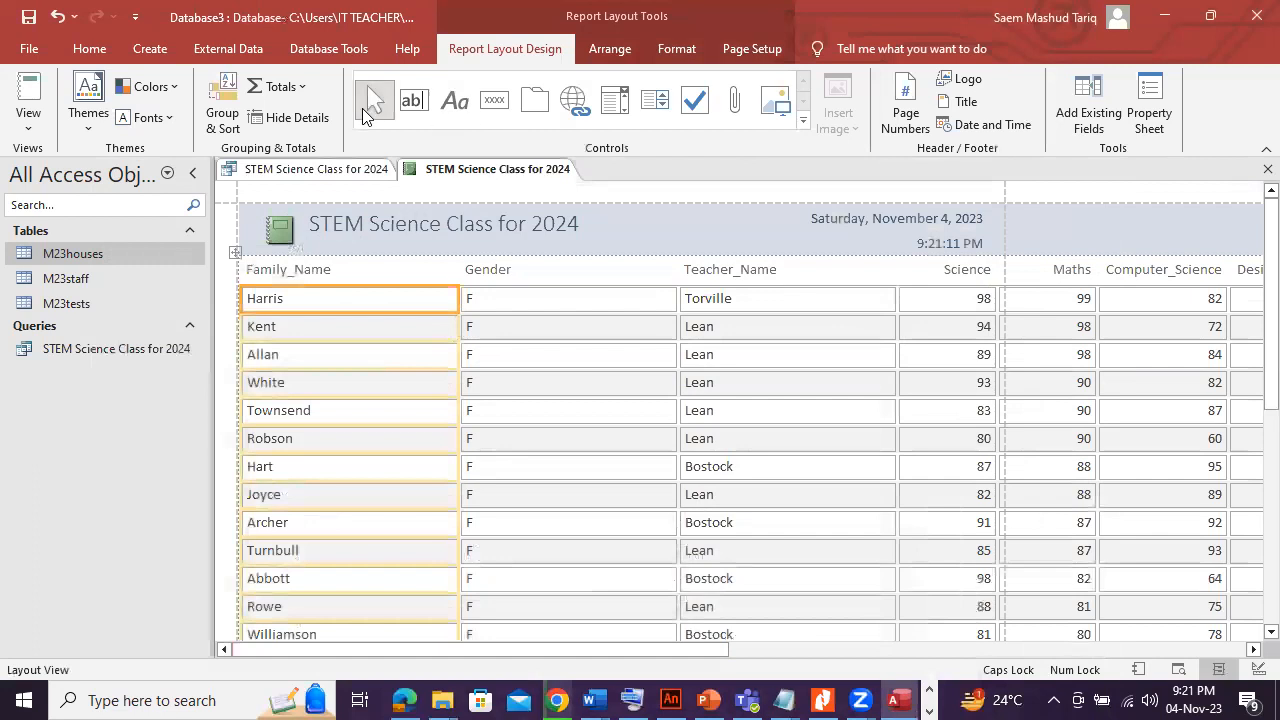
click(752, 50)
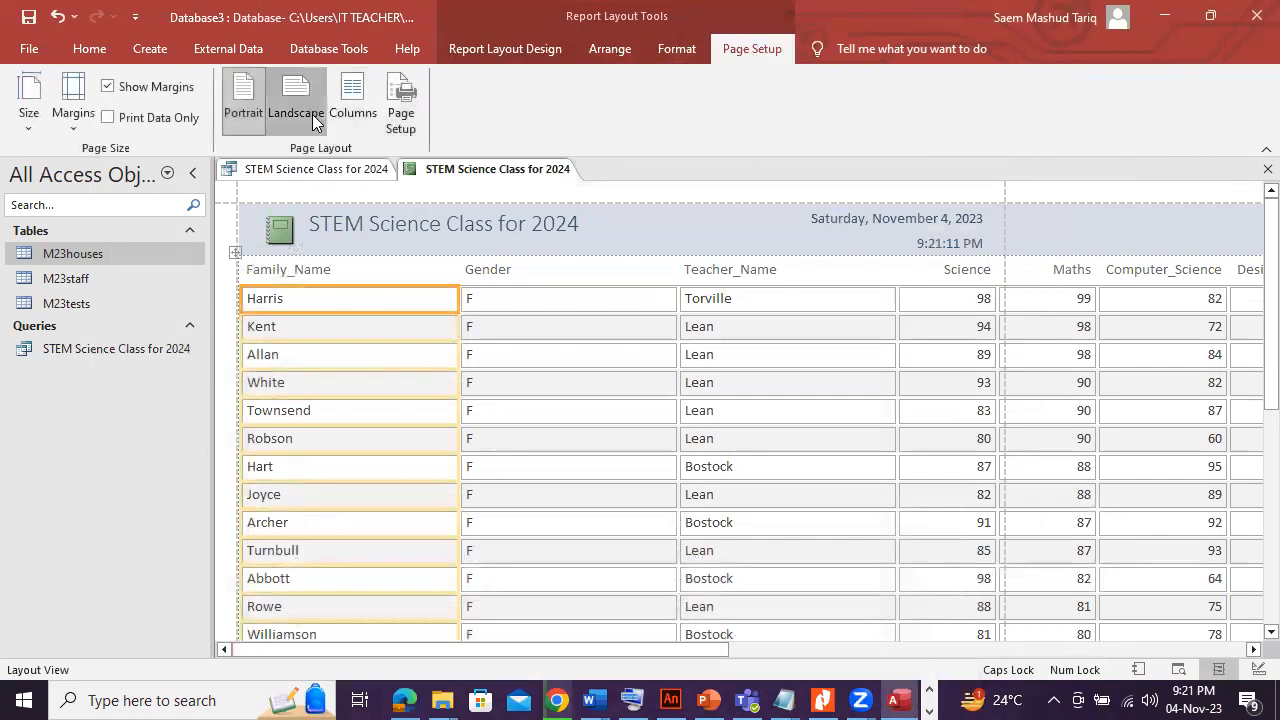
click(312, 114)
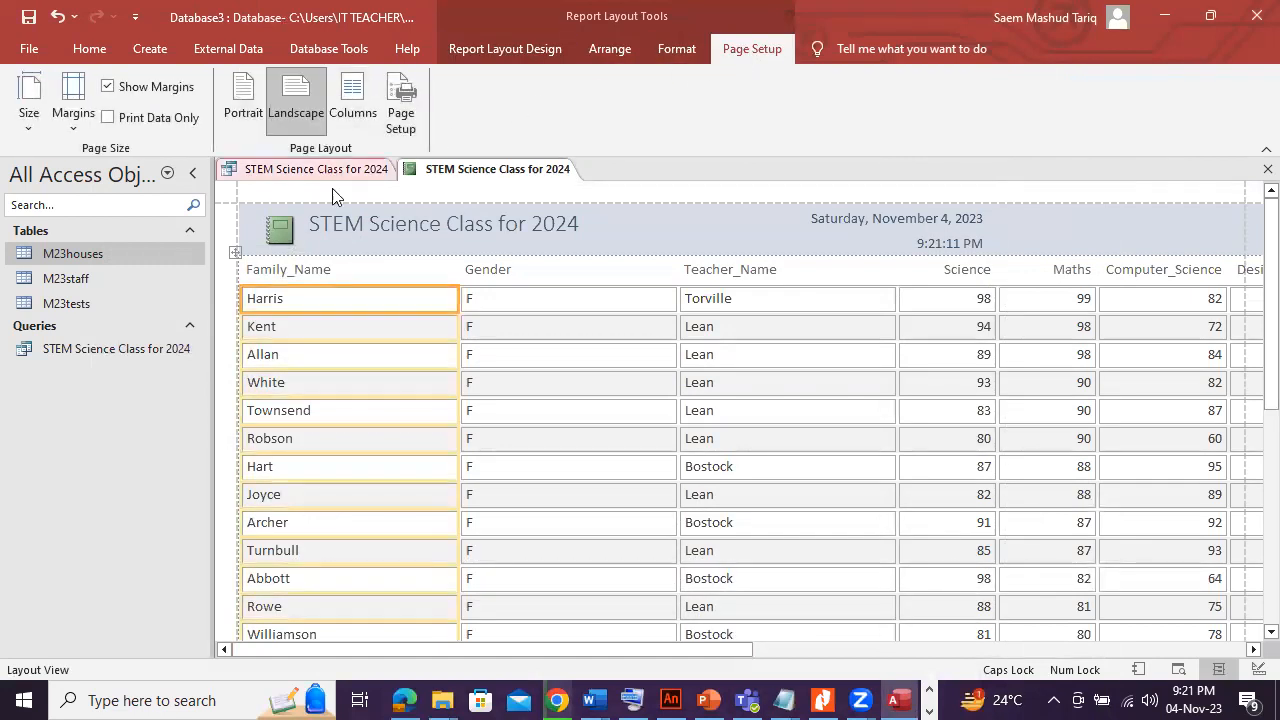
Narrow the report's Family_Name, Gender and Teacher_Name columns to fit their labels and data.
drag(457, 300, 334, 295)
click(500, 300)
drag(553, 303, 406, 285)
click(590, 300)
drag(620, 300, 520, 291)
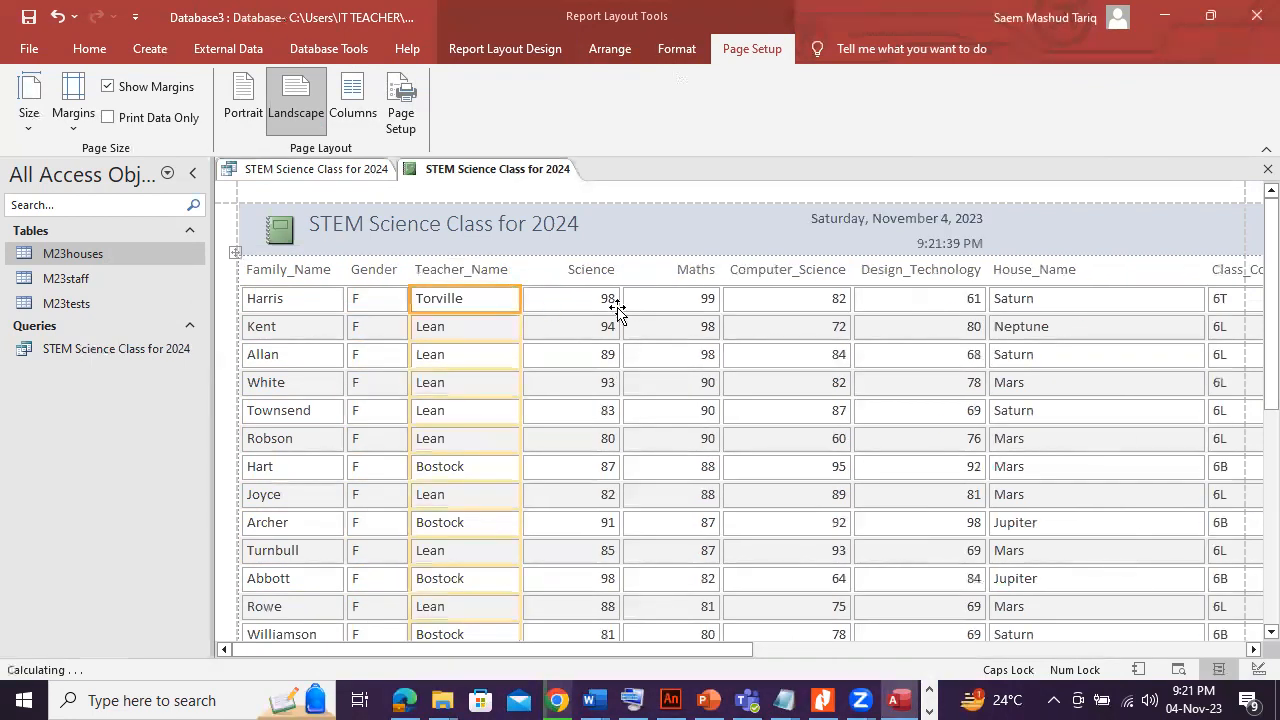
Narrow the report's Science and Maths columns to just fit their labels and data.
click(580, 297)
drag(620, 302, 596, 303)
click(652, 302)
drag(697, 302, 668, 300)
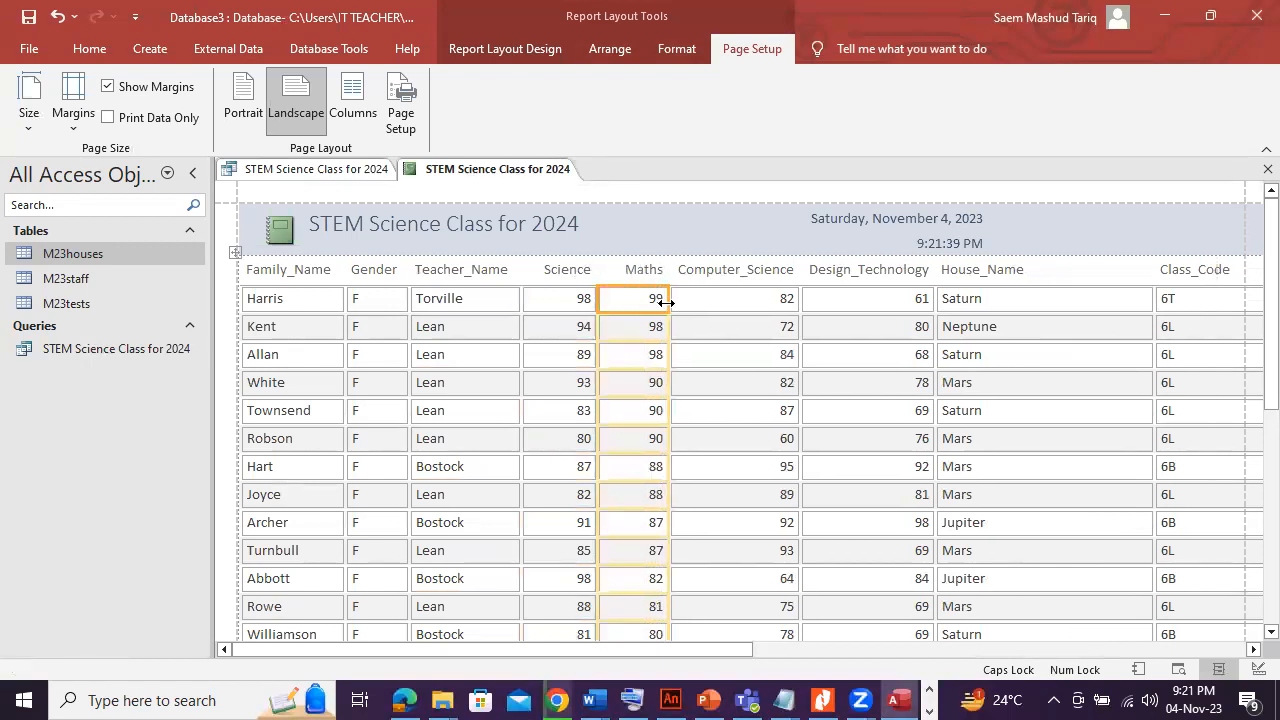
click(28, 118)
click(122, 474)
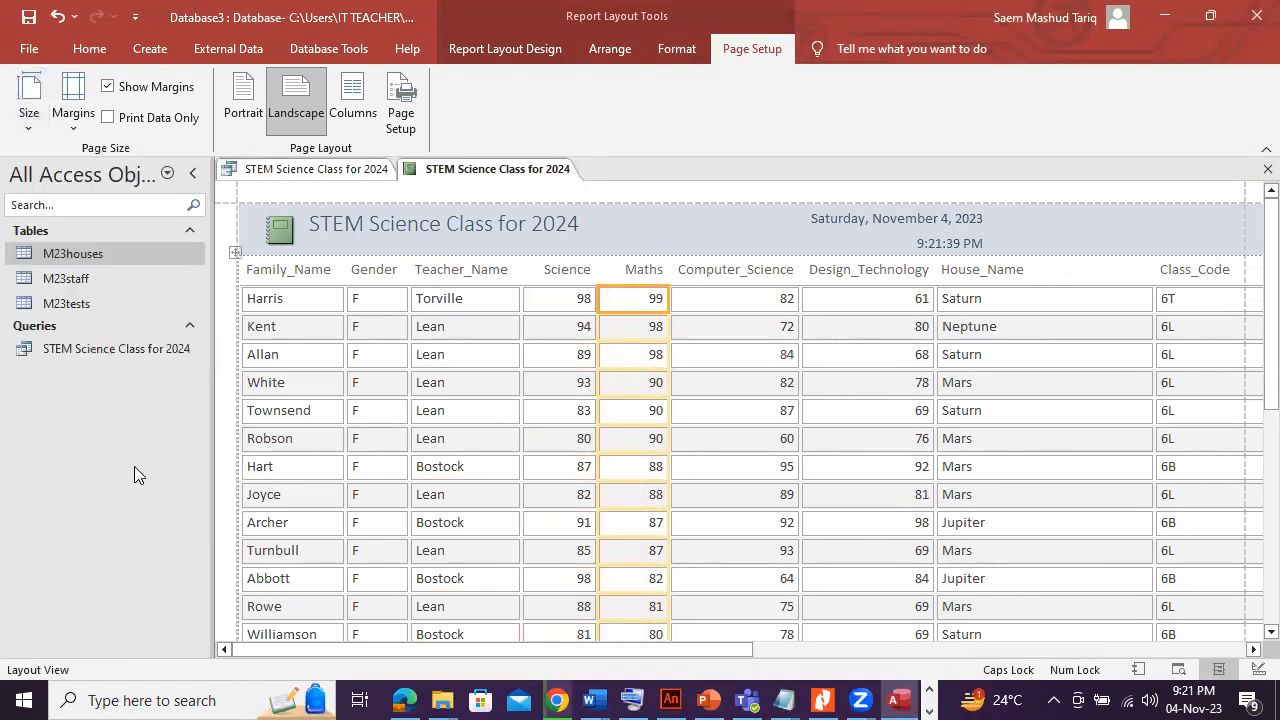
Resize the report's House_Name and Class_Code columns so the whole table fits inside the landscape page margin.
click(768, 300)
click(1049, 306)
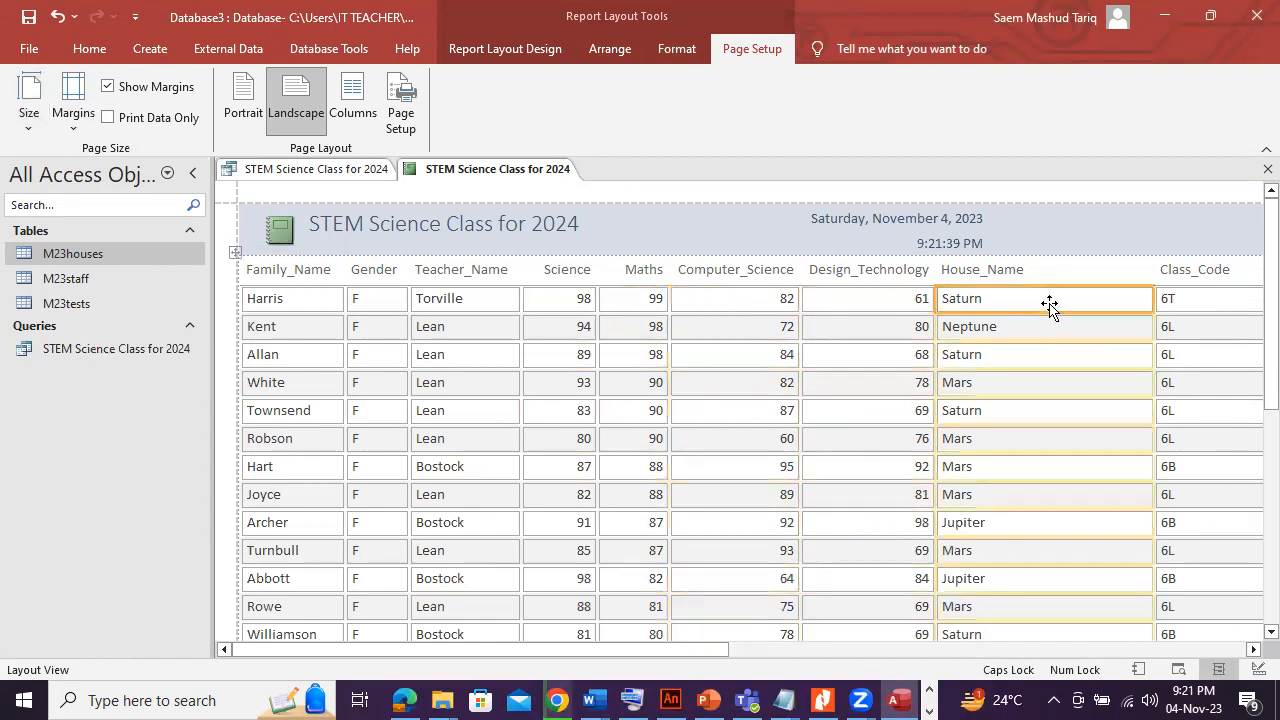
drag(1152, 300, 1040, 293)
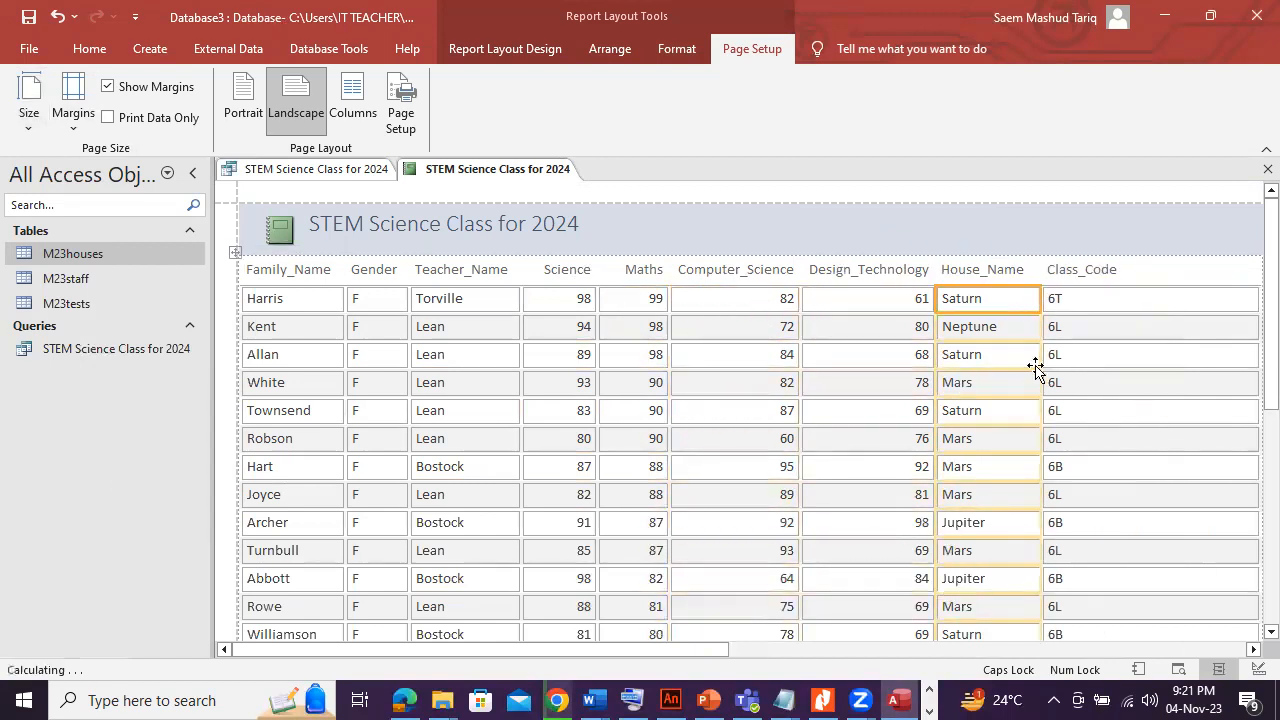
drag(468, 648, 706, 650)
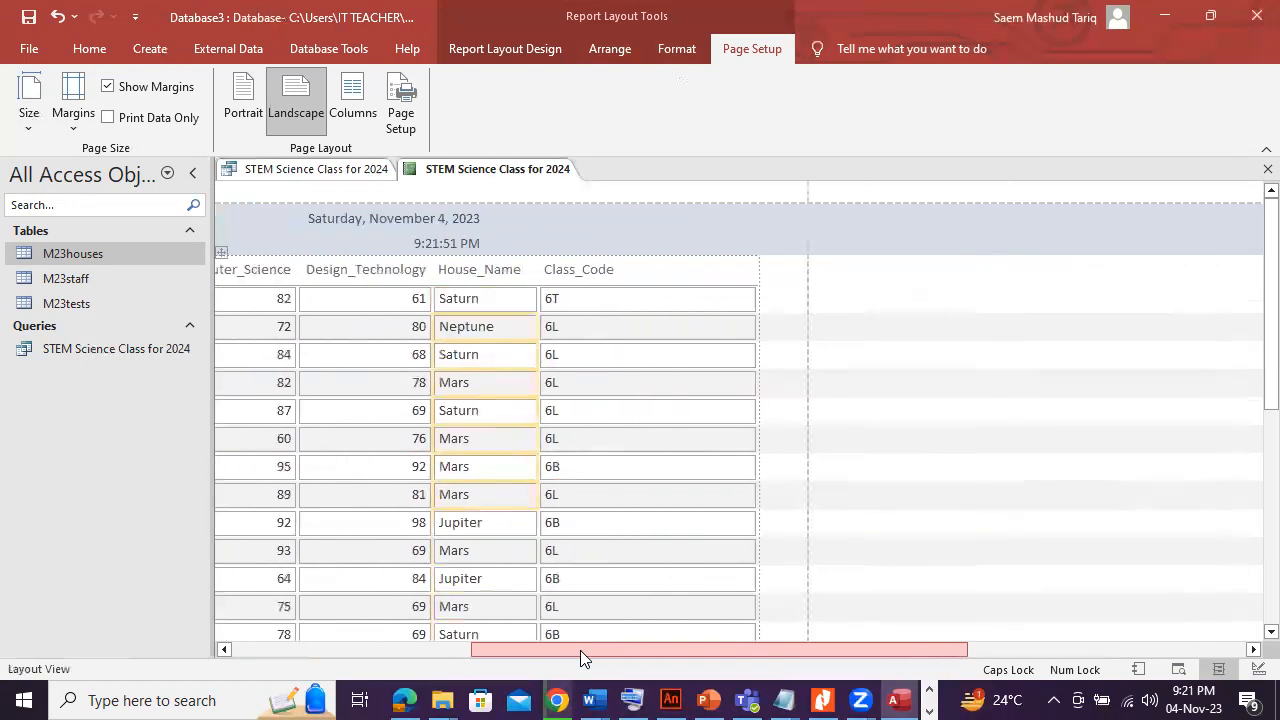
click(742, 305)
drag(757, 303, 698, 302)
drag(535, 300, 577, 302)
drag(700, 305, 716, 302)
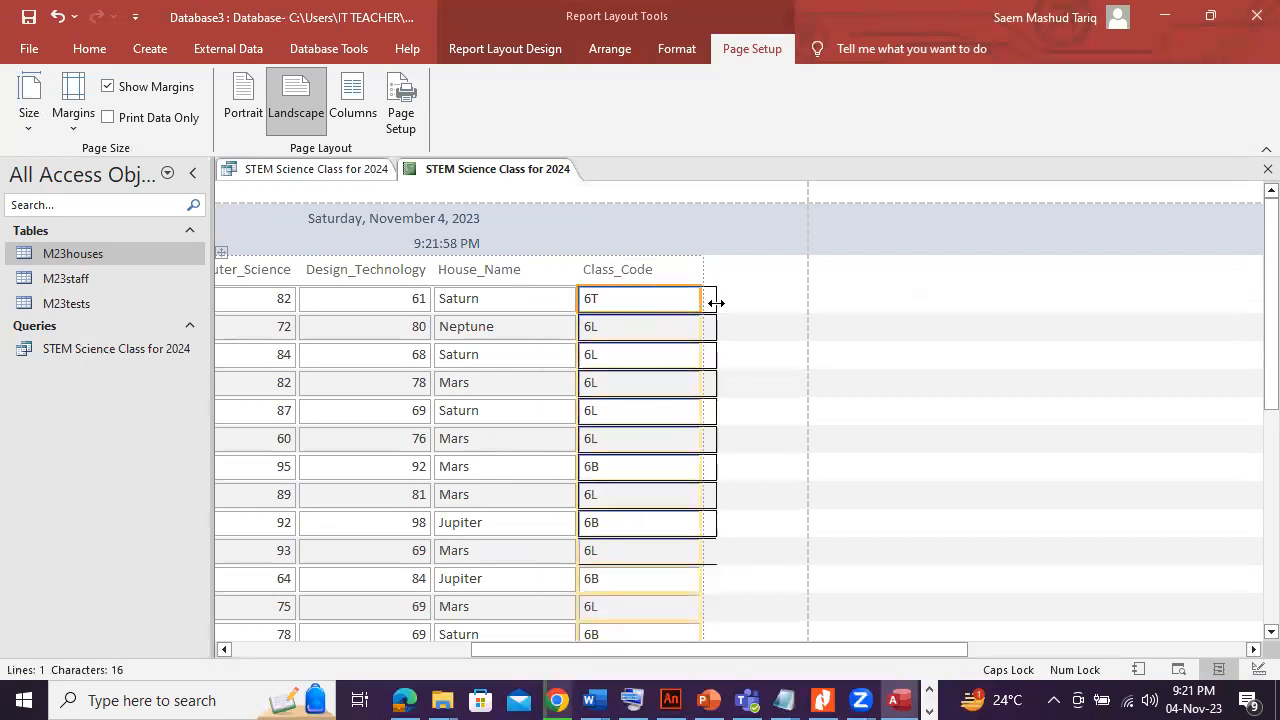
click(563, 313)
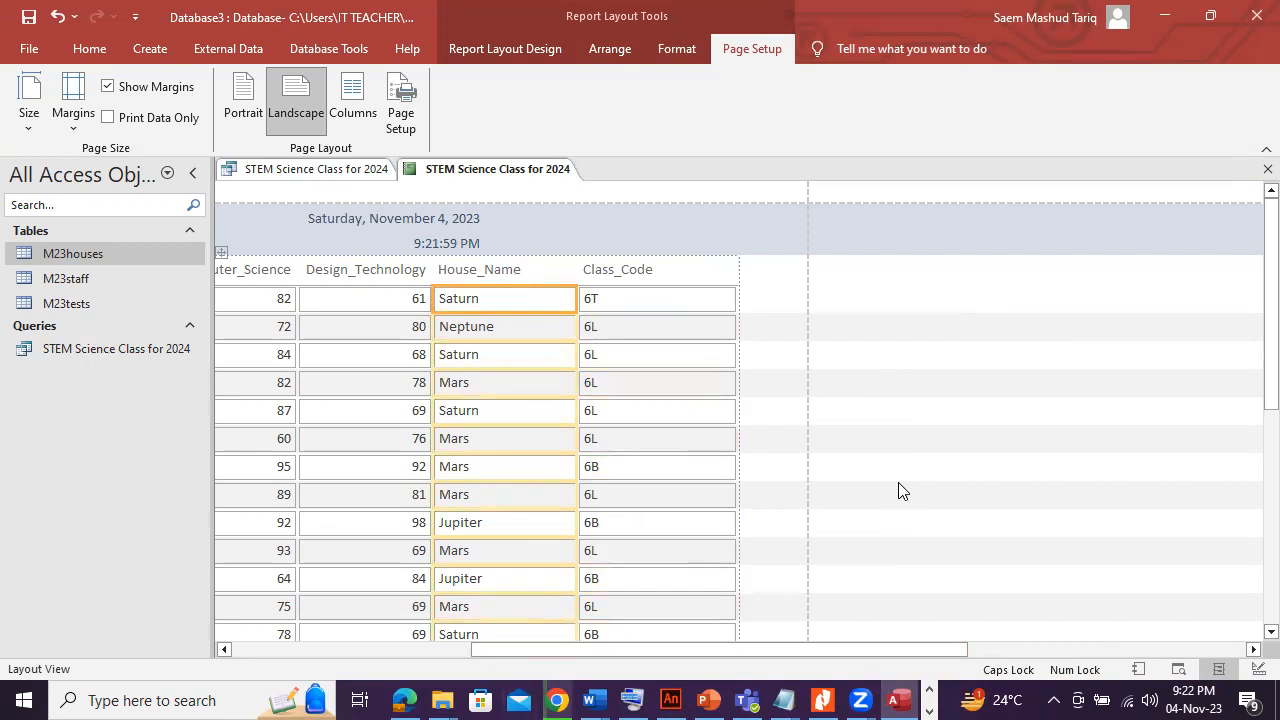
Show the report in Design View and move the page number box in the page footer under the Class_Code column.
click(89, 50)
click(30, 122)
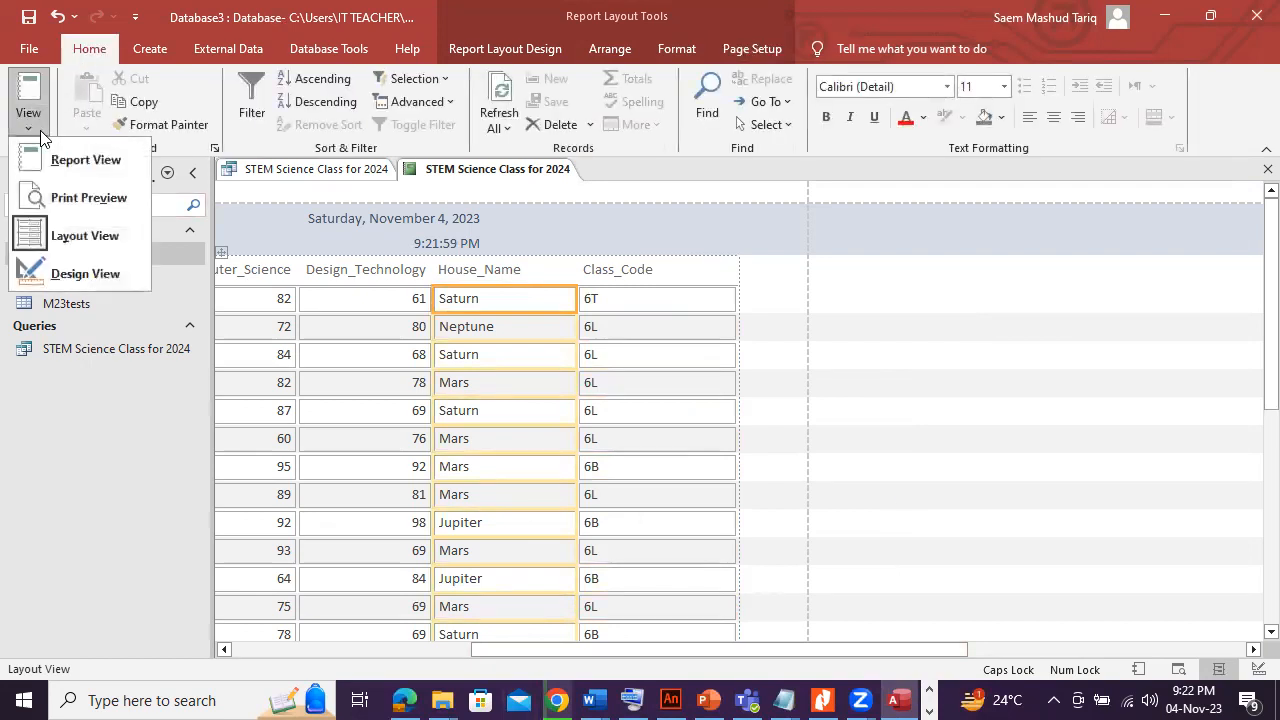
click(88, 274)
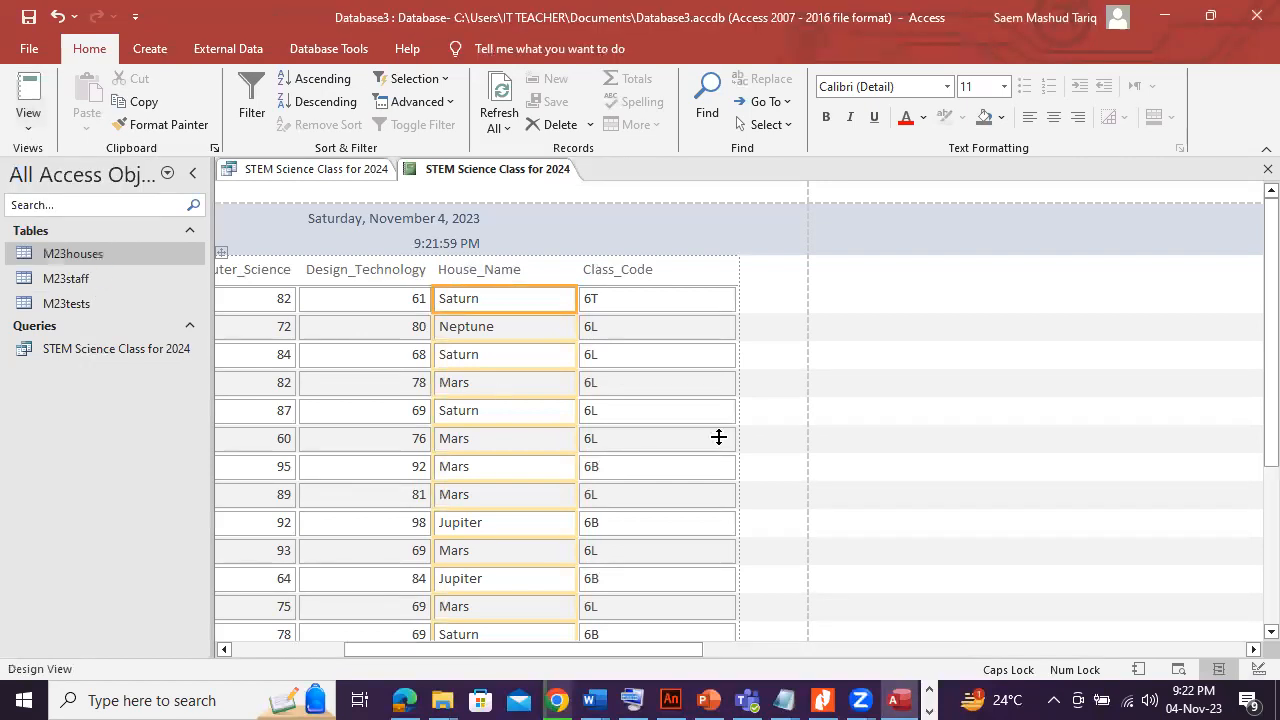
drag(490, 647, 760, 651)
drag(734, 398, 561, 390)
Reduce the report's overall width so its edge meets the end of the Class_Code column.
drag(536, 648, 956, 650)
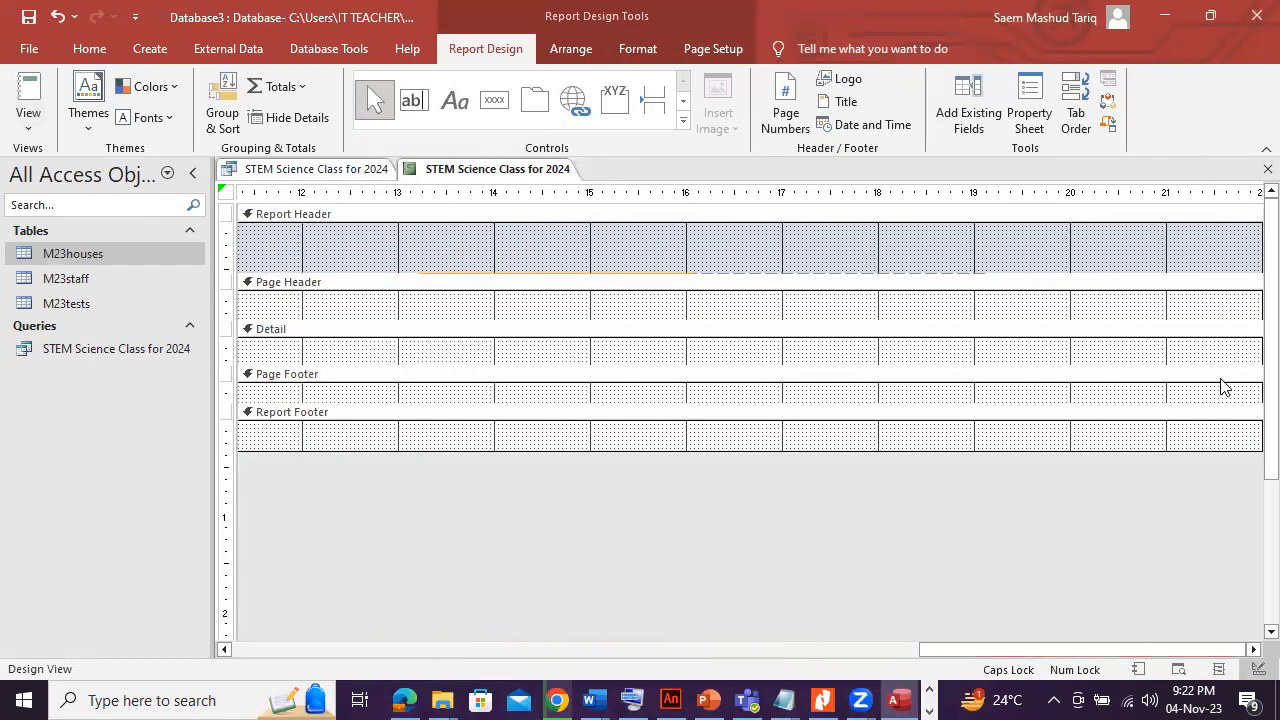
drag(1257, 357, 222, 343)
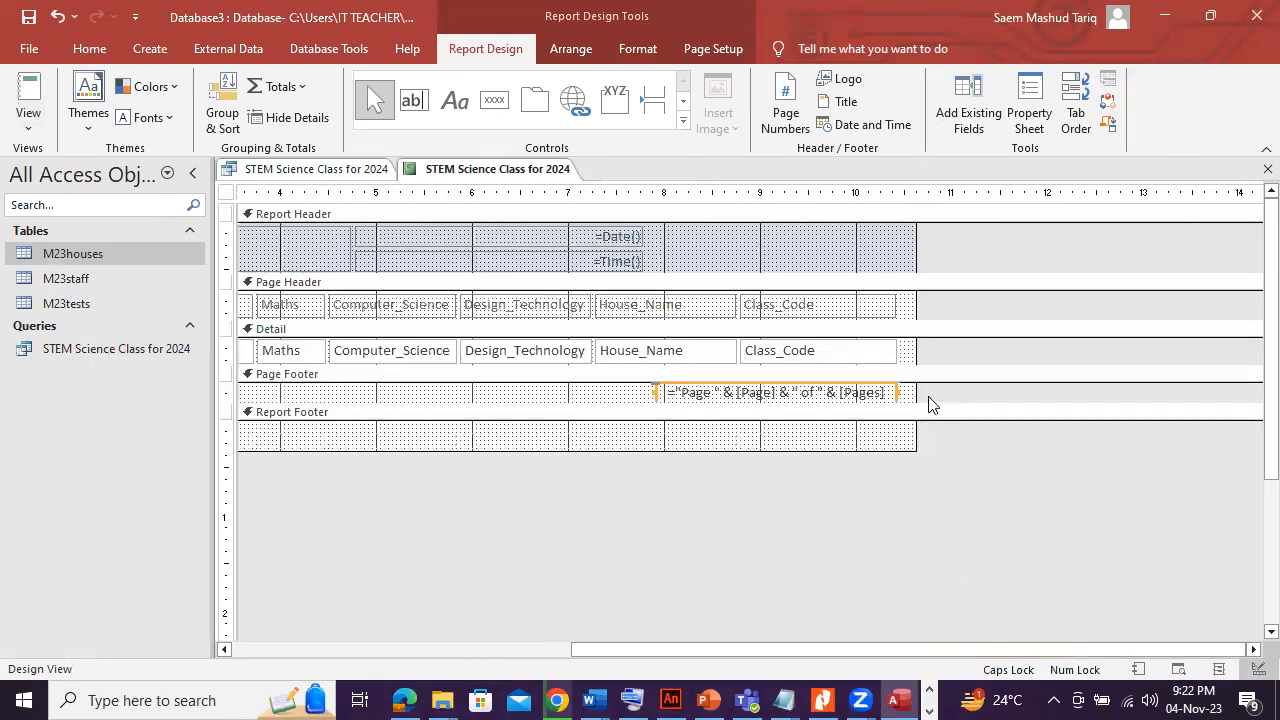
drag(914, 393, 899, 393)
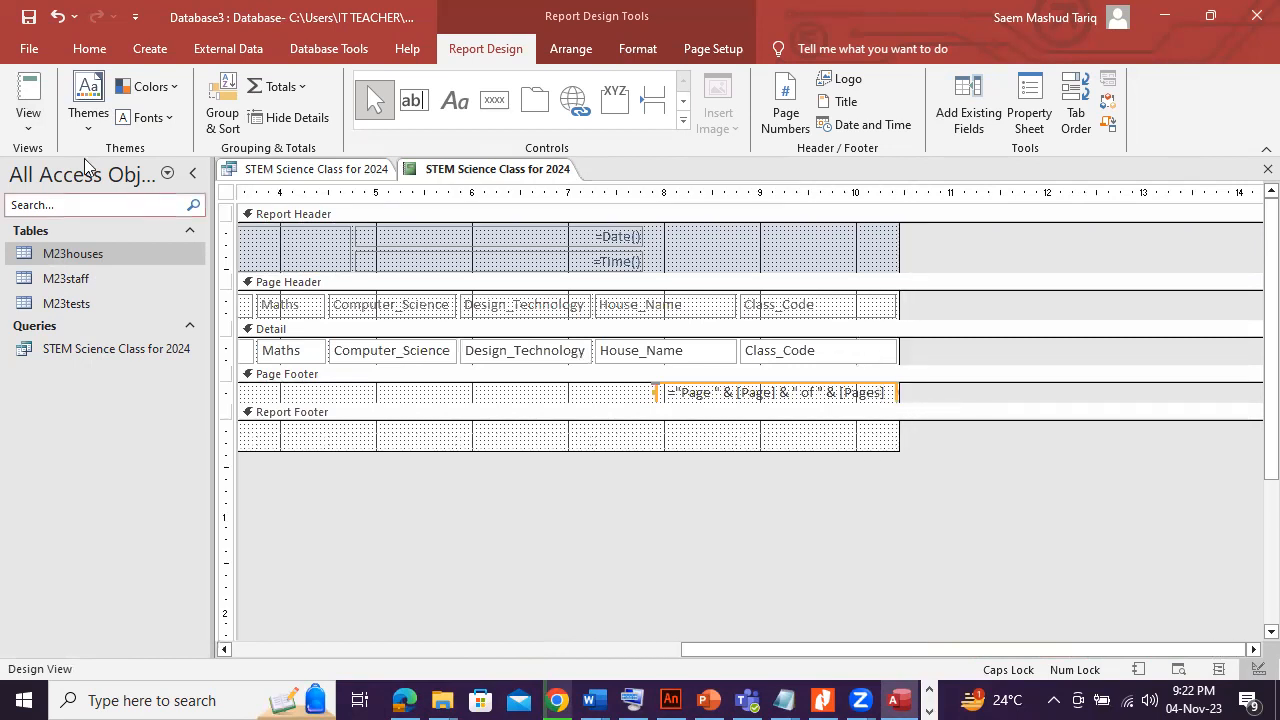
Preview the report for printing and check the width and layout of both pages.
click(28, 113)
click(69, 197)
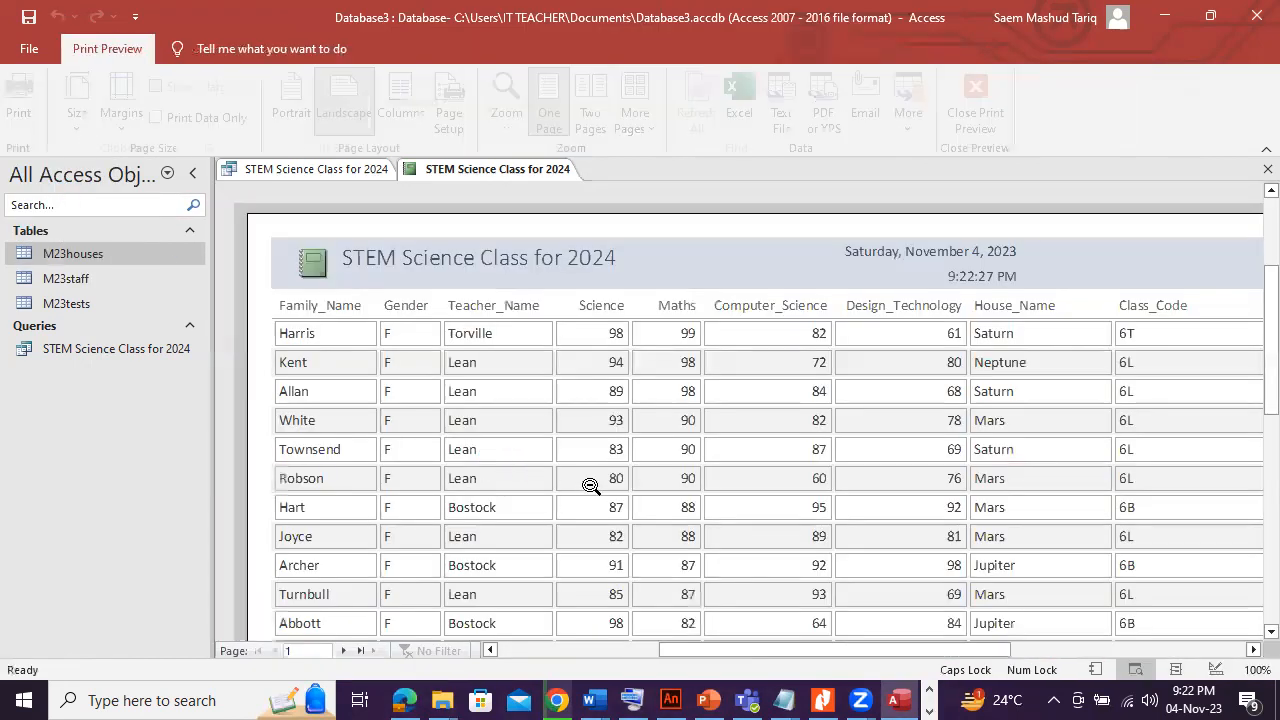
drag(1000, 648, 1036, 648)
click(341, 651)
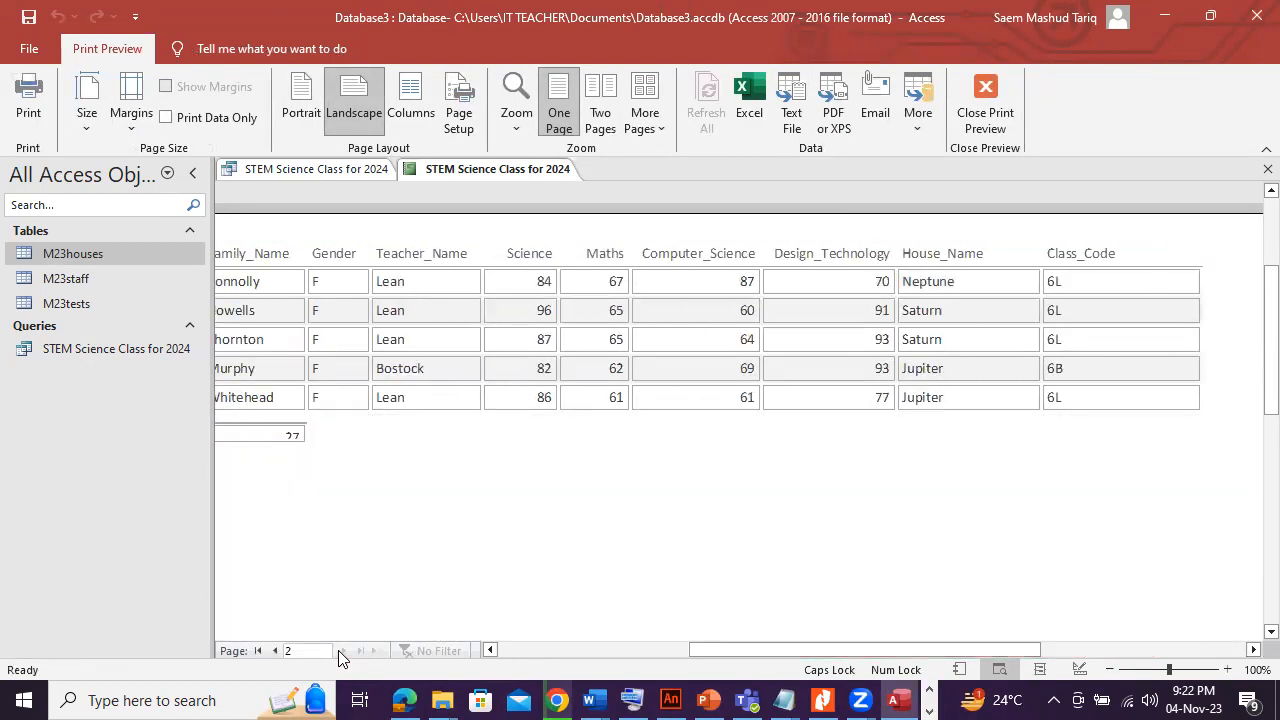
click(275, 651)
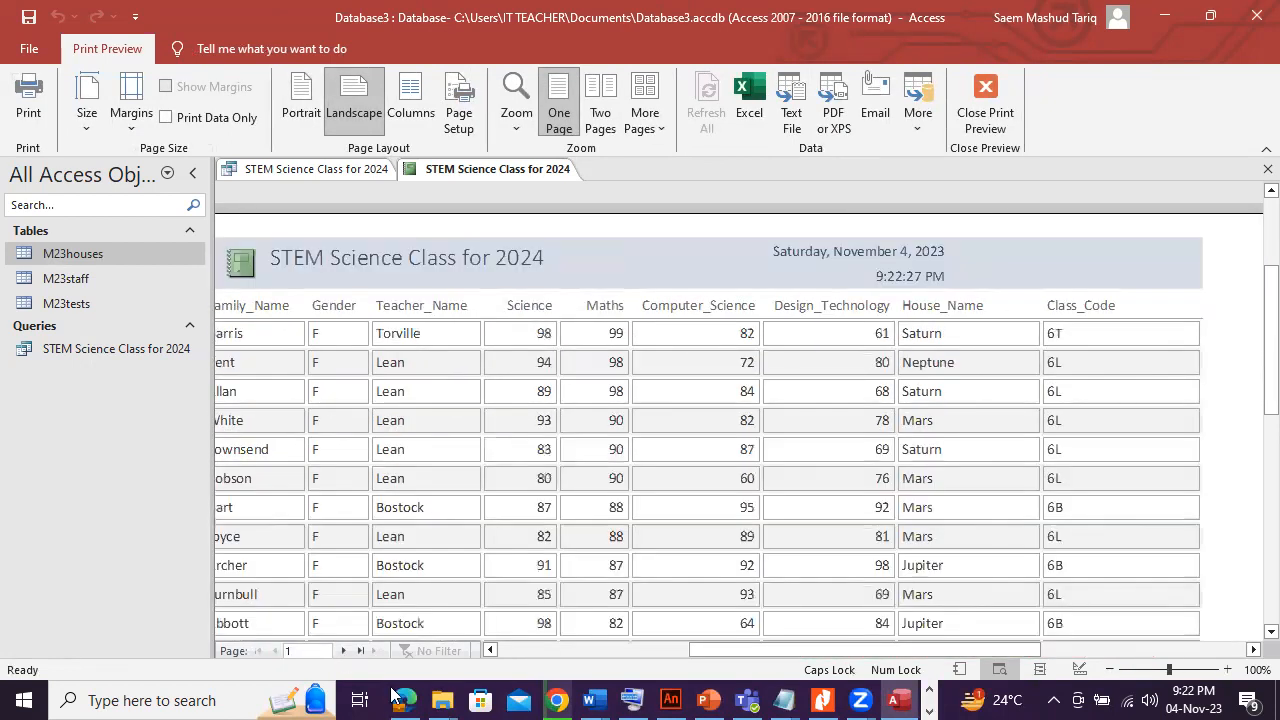
On the question paper, draw an arrow to the student-count requirement and underline the word places in it.
click(404, 700)
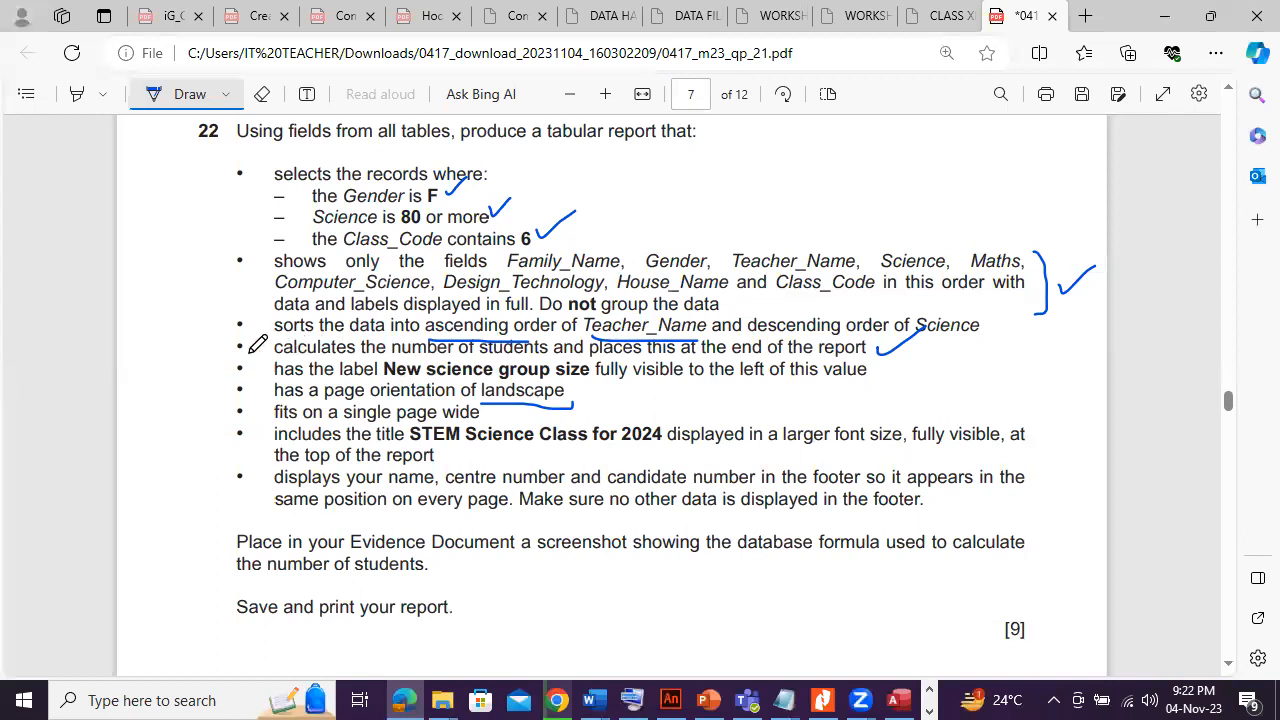
drag(206, 347, 262, 356)
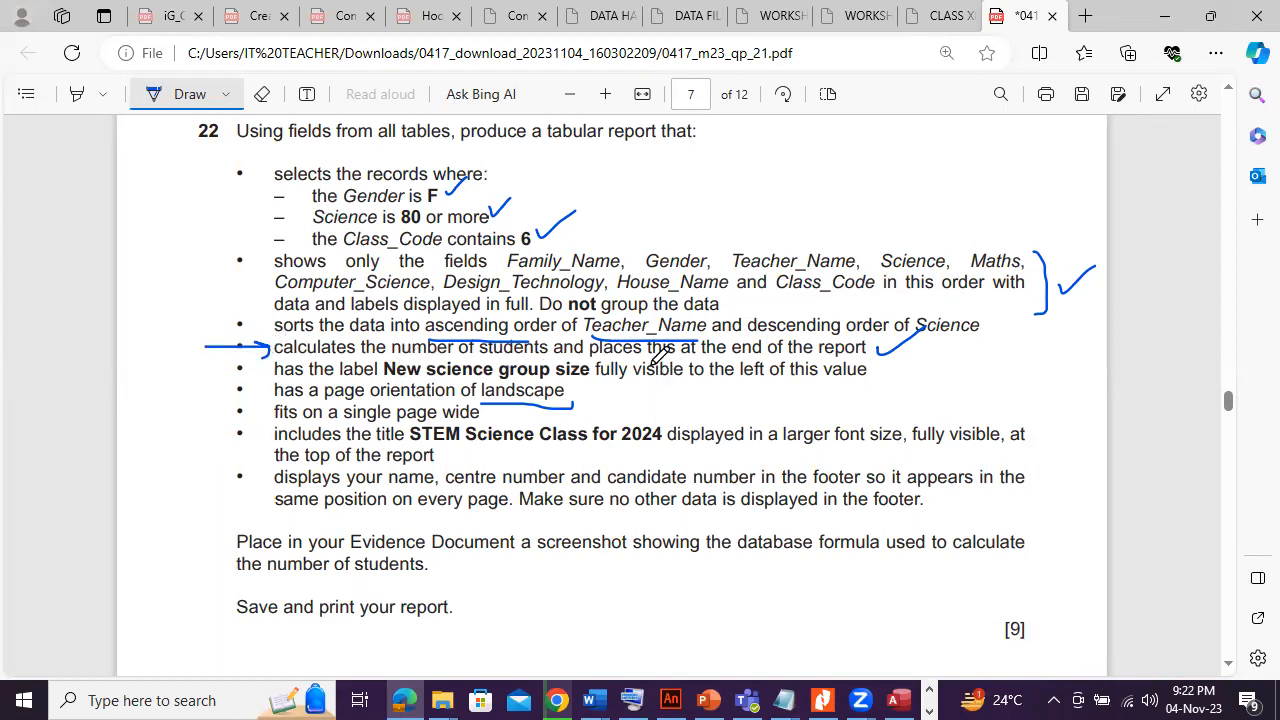
drag(590, 356, 640, 357)
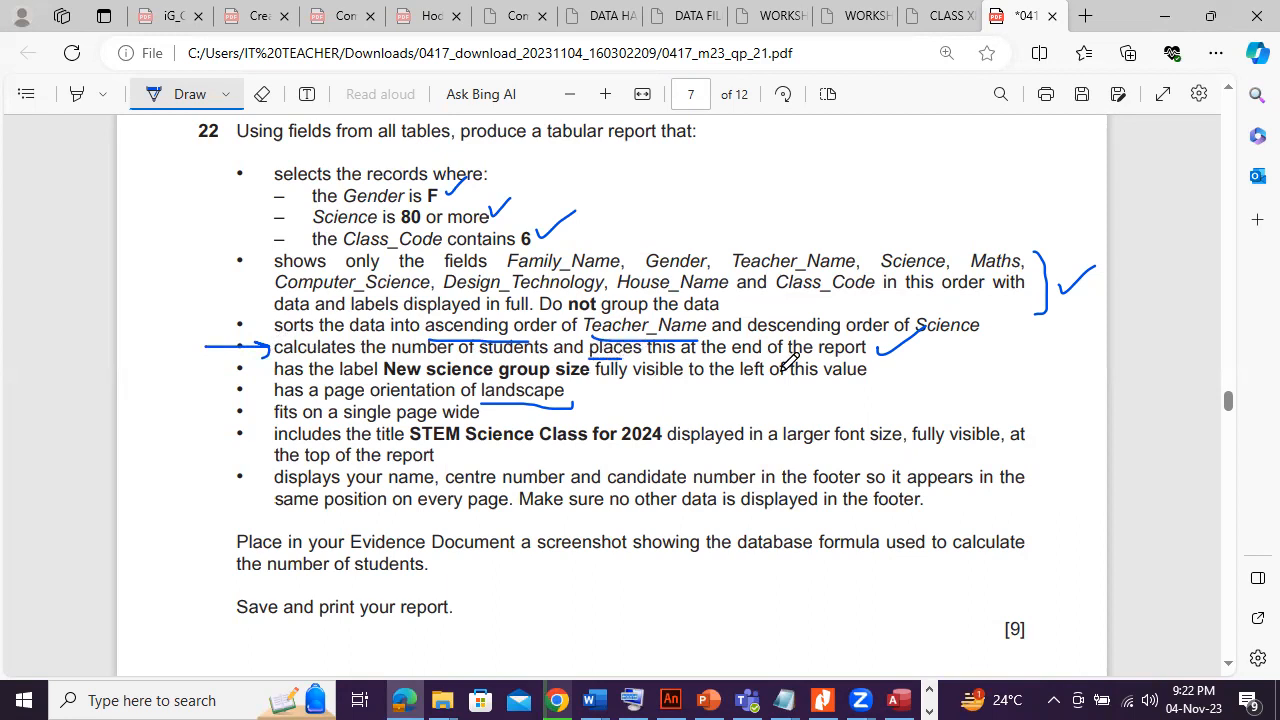
Return to the Access report in Layout View and add a Count Records total to the Class_Code column.
click(897, 699)
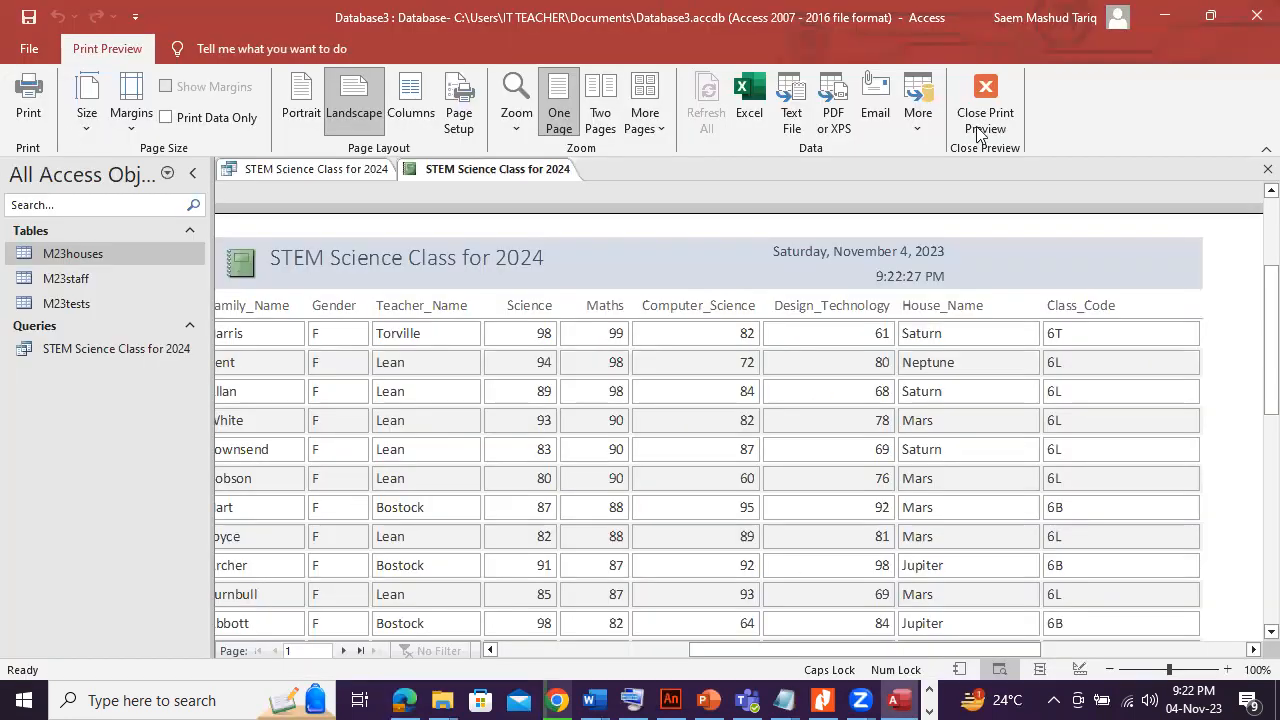
click(978, 135)
click(28, 120)
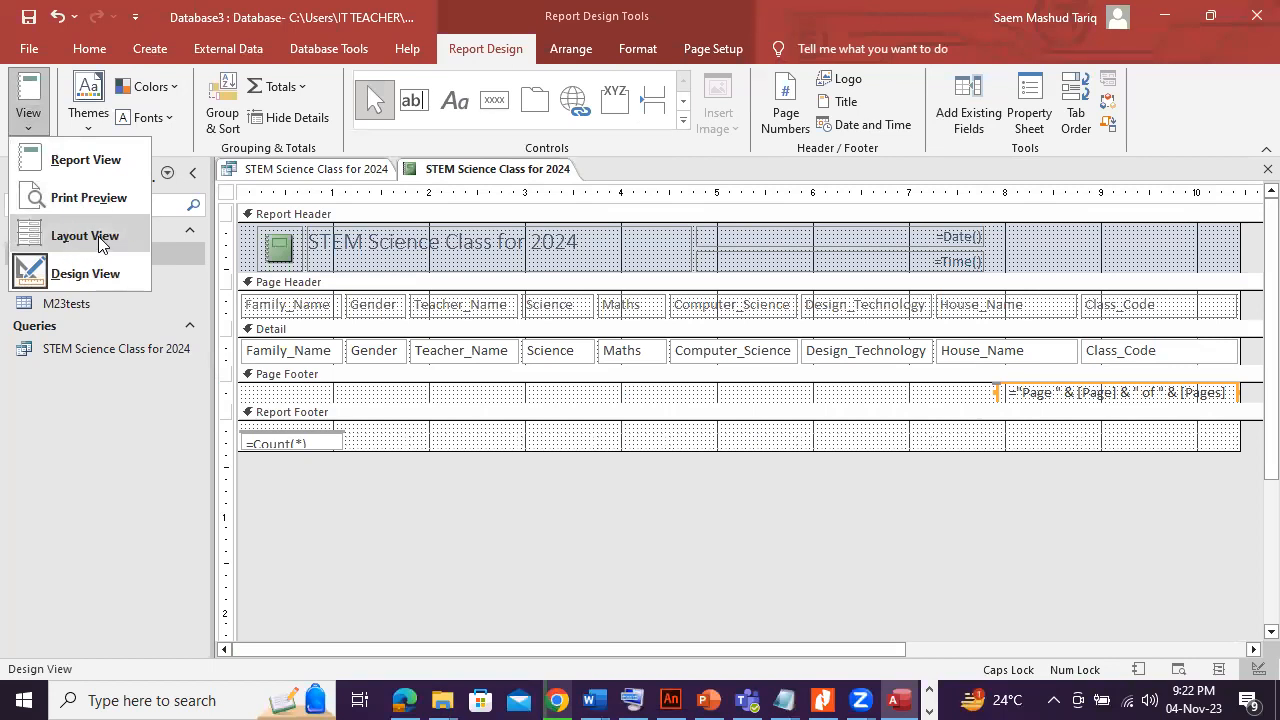
click(103, 240)
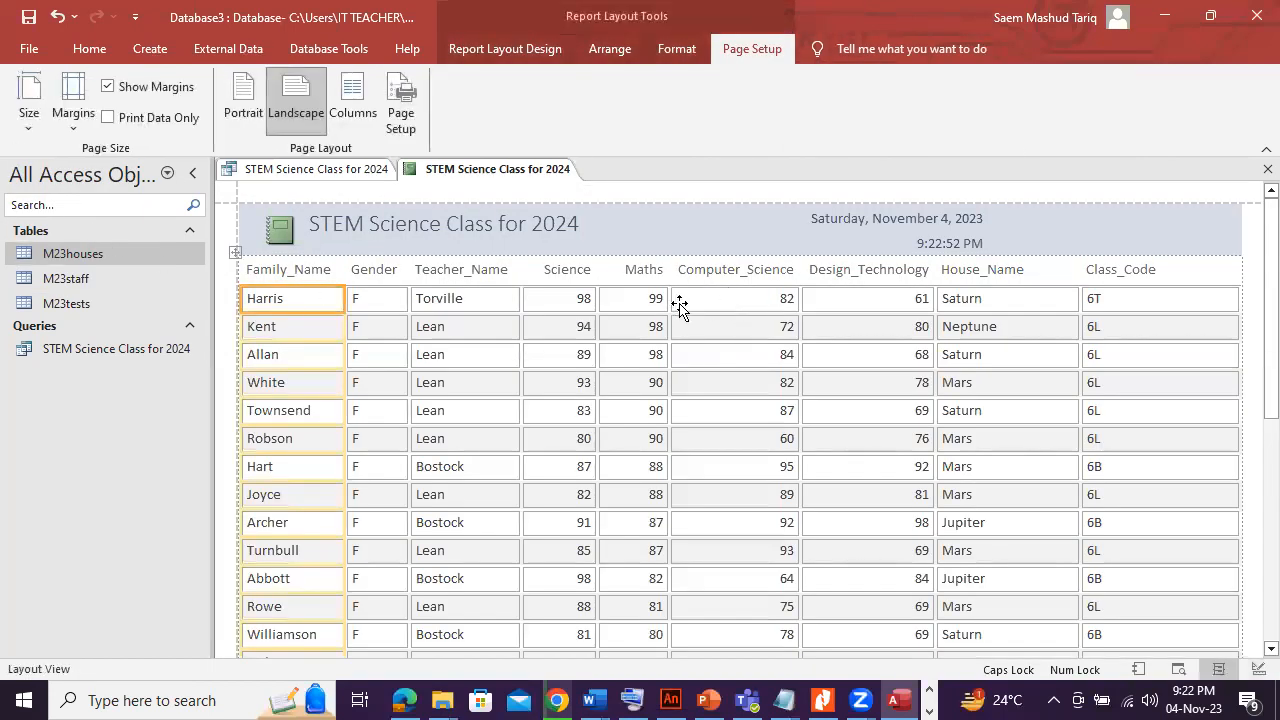
click(1148, 307)
right_click(1148, 302)
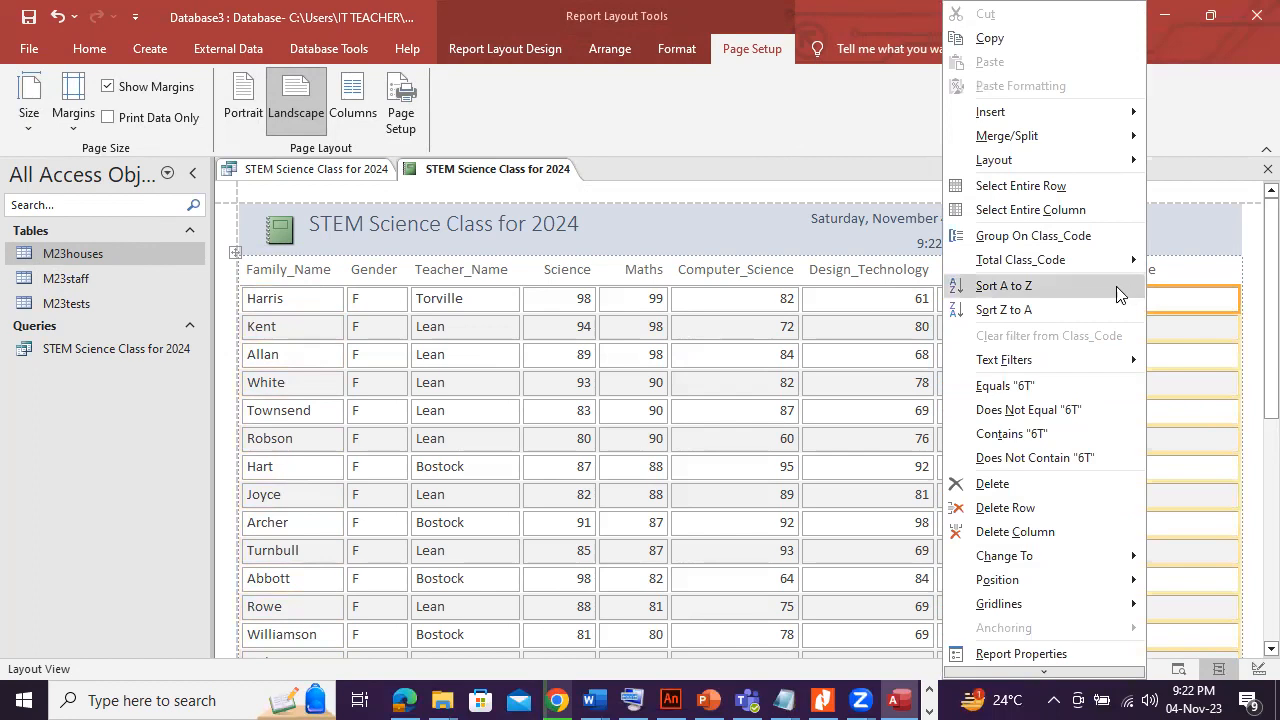
mouse_move(1100, 272)
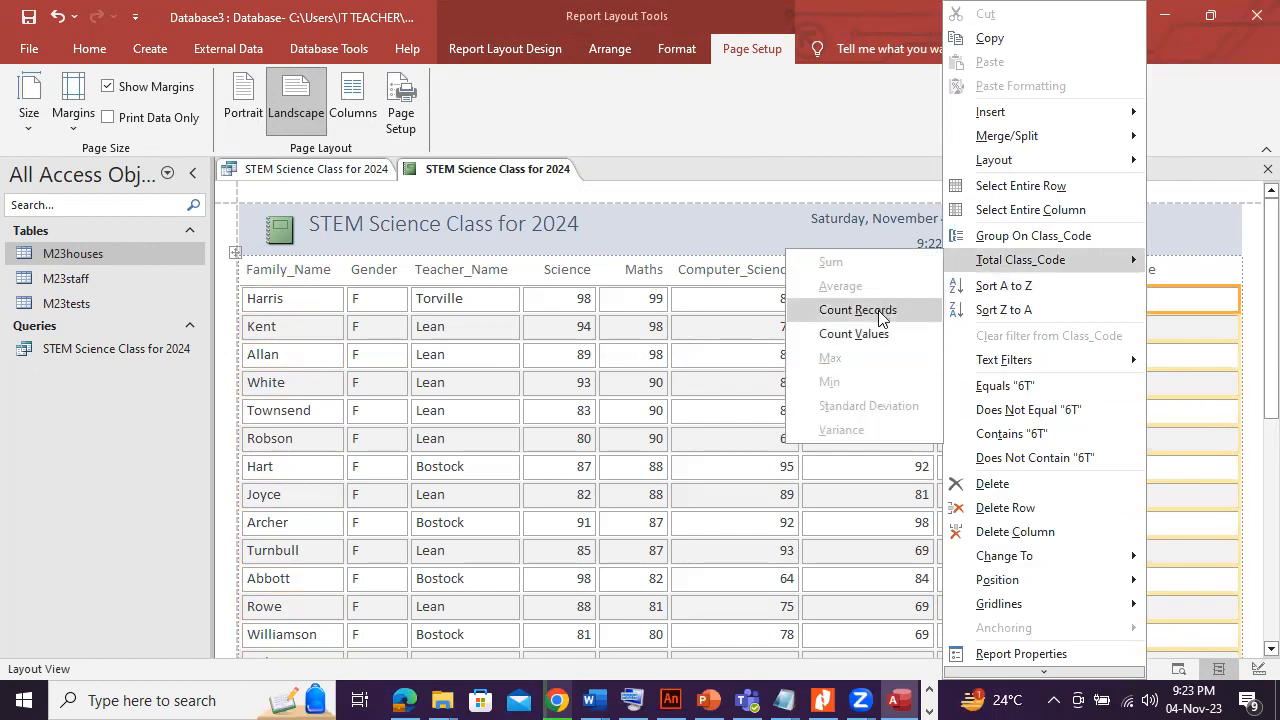
click(903, 311)
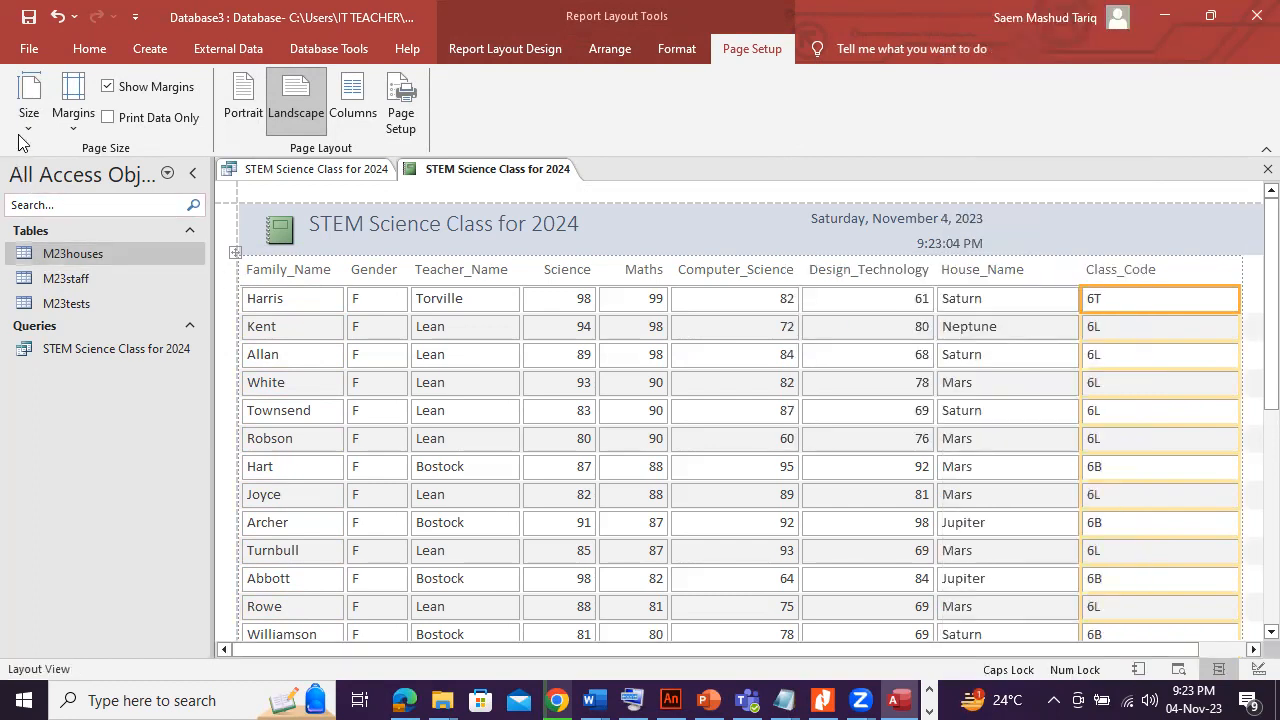
Increase the height of the record count below Class_Code at the report's end and delete the count below Family_Name.
click(89, 48)
click(30, 120)
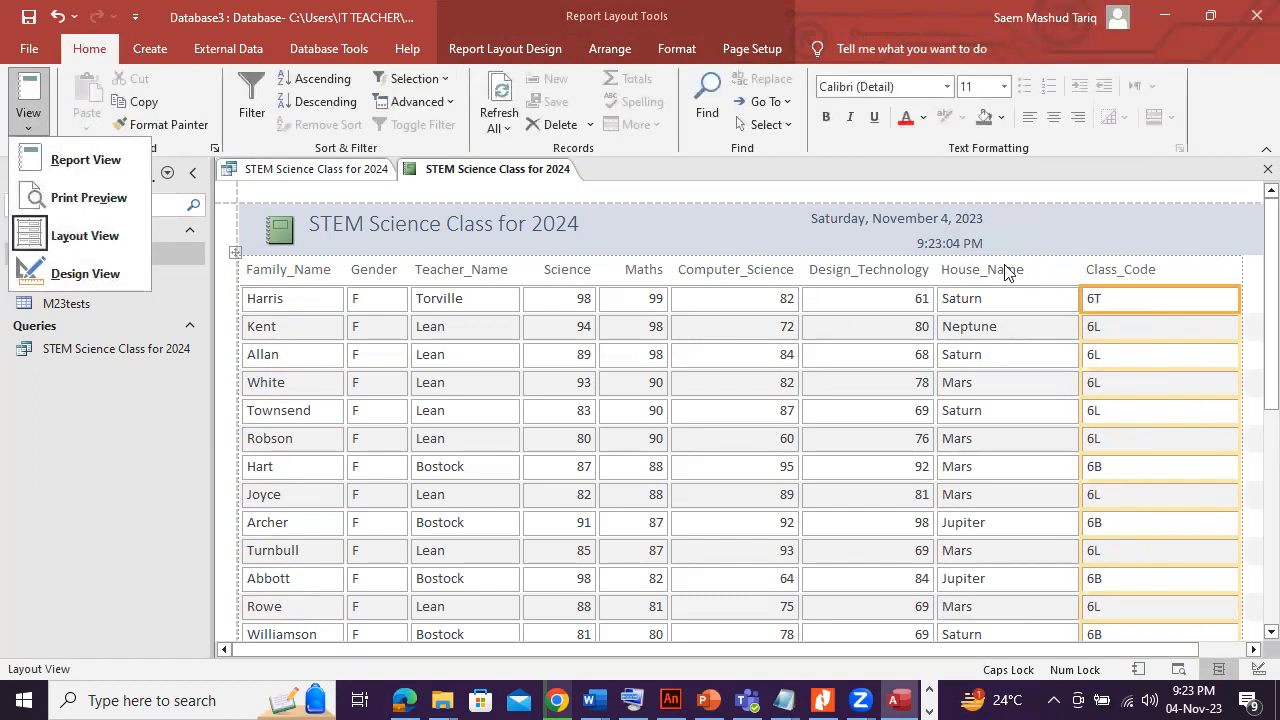
drag(1270, 302, 1248, 636)
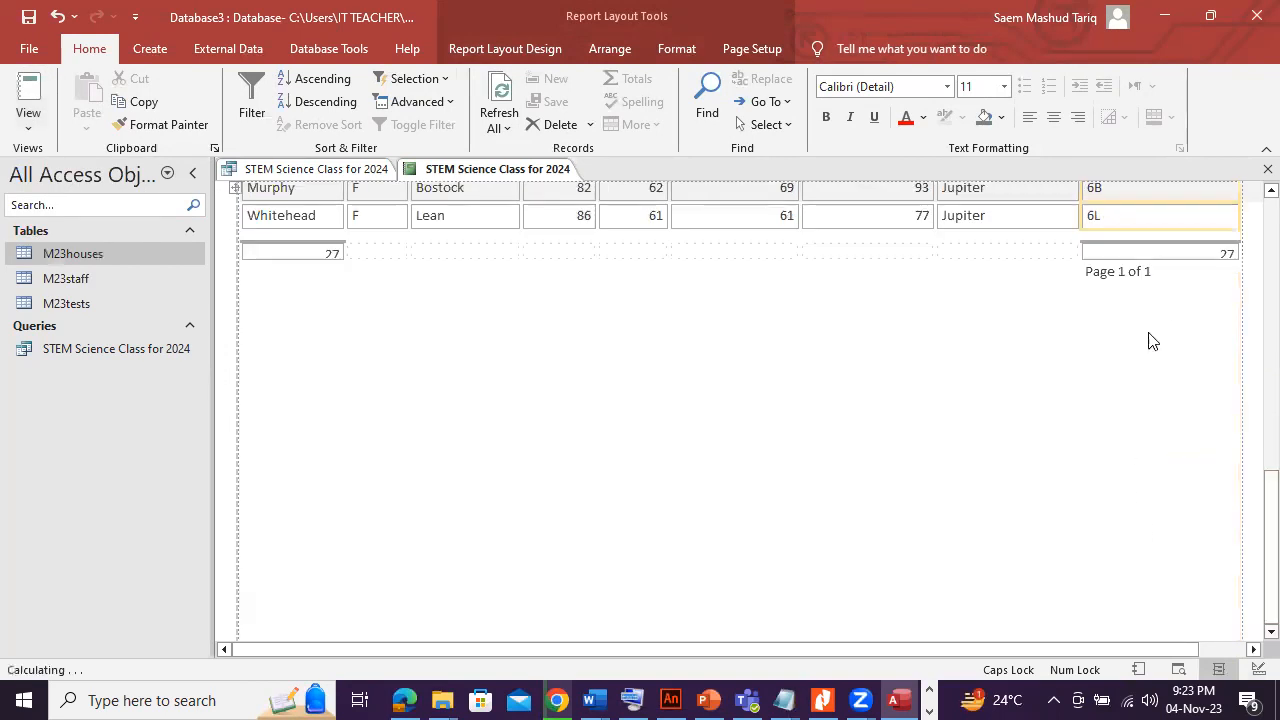
click(1181, 254)
drag(1181, 257, 1180, 264)
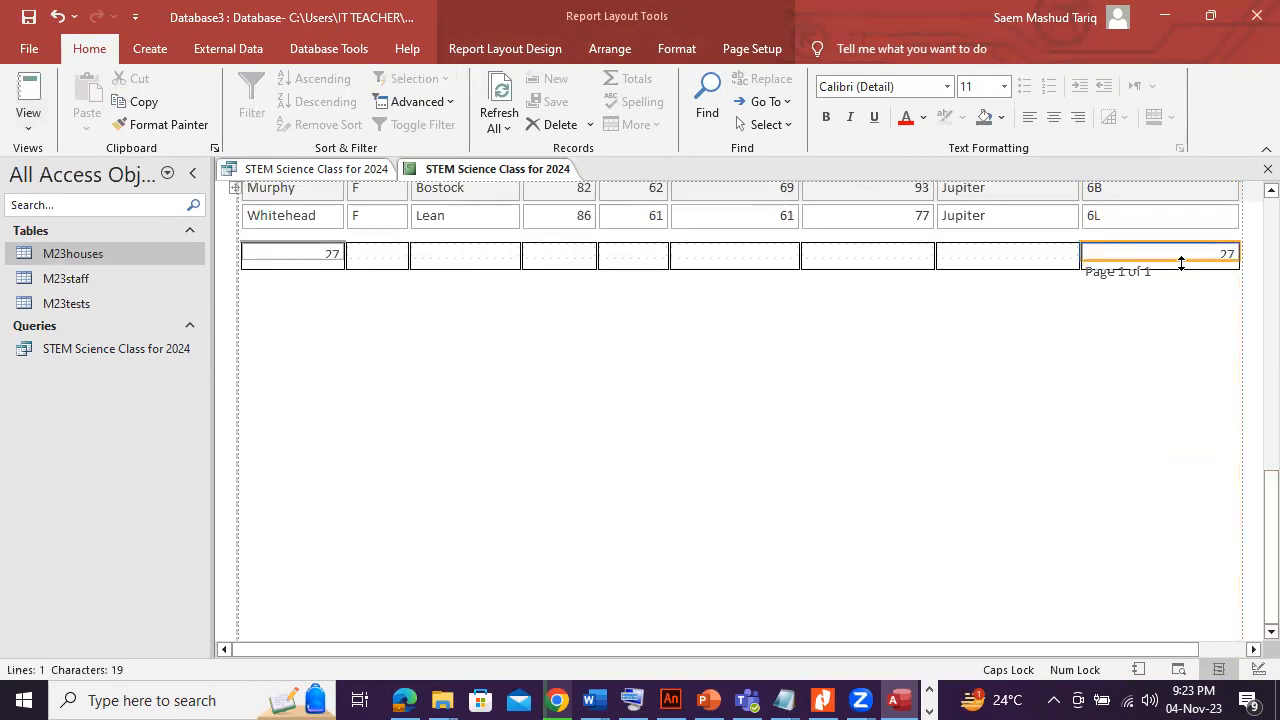
click(302, 597)
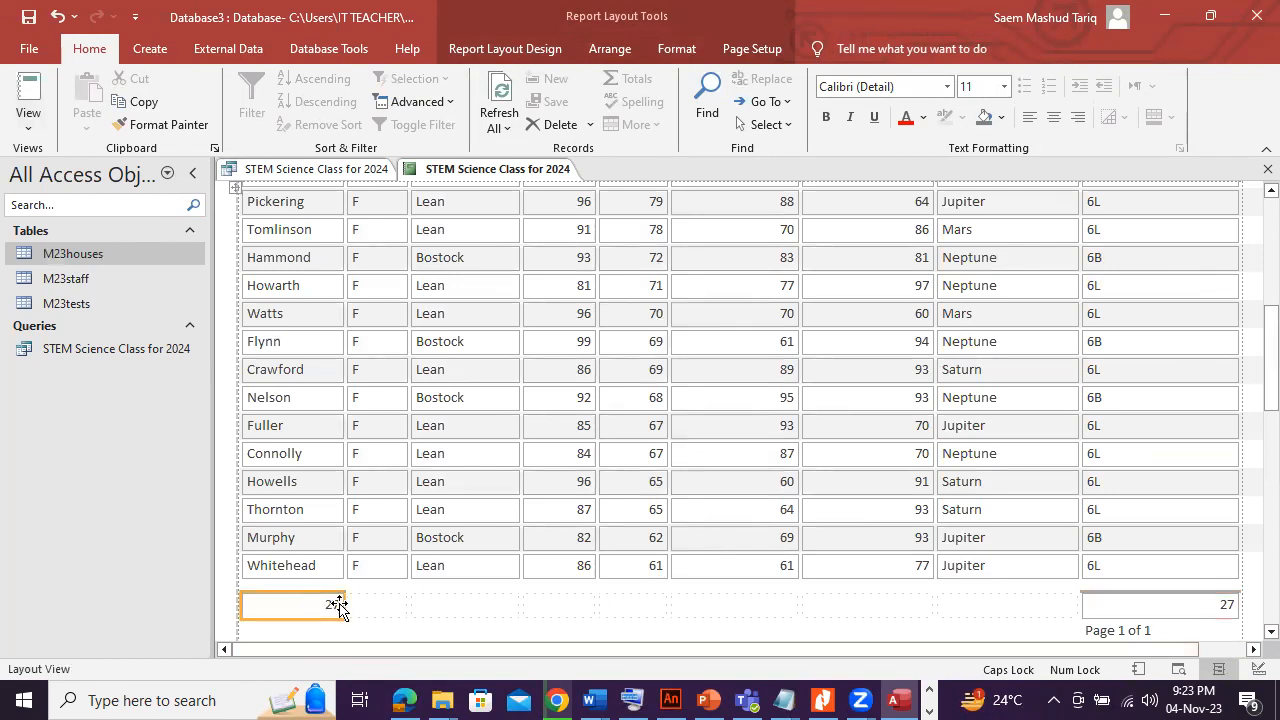
key(Delete)
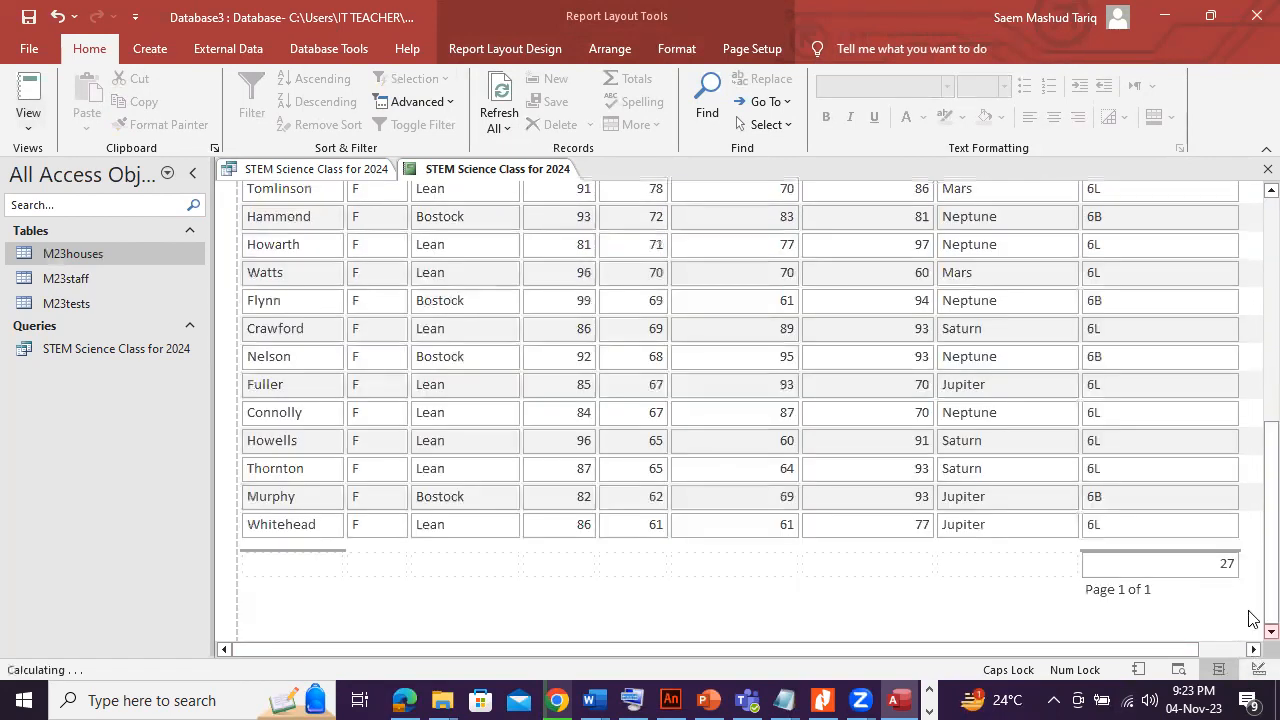
Show the total options available for the report's Class_Code column.
click(1171, 480)
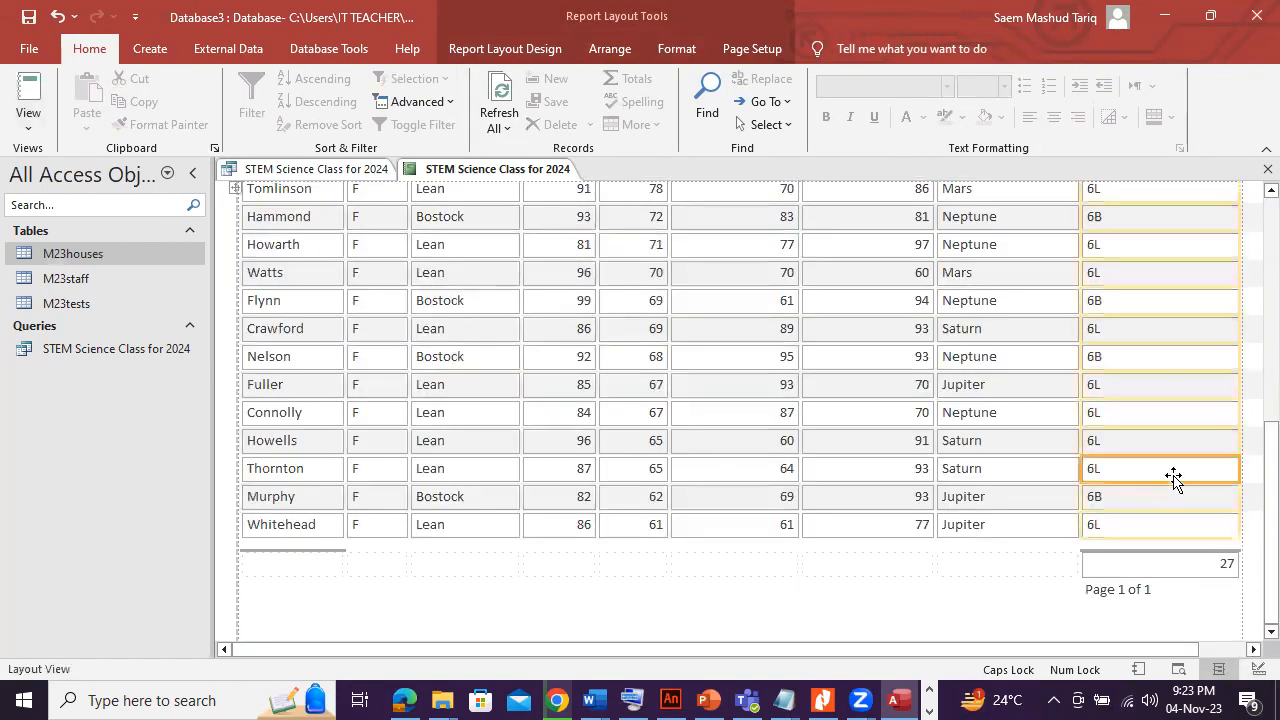
right_click(1173, 473)
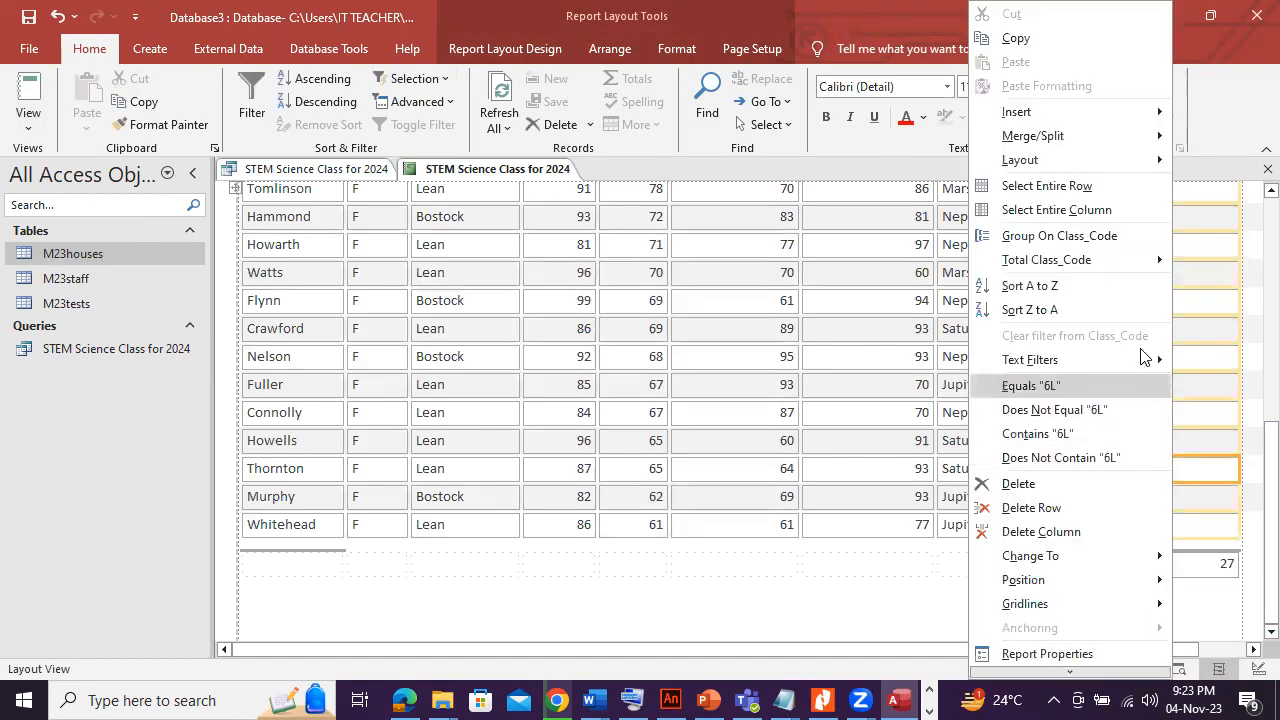
mouse_move(1098, 260)
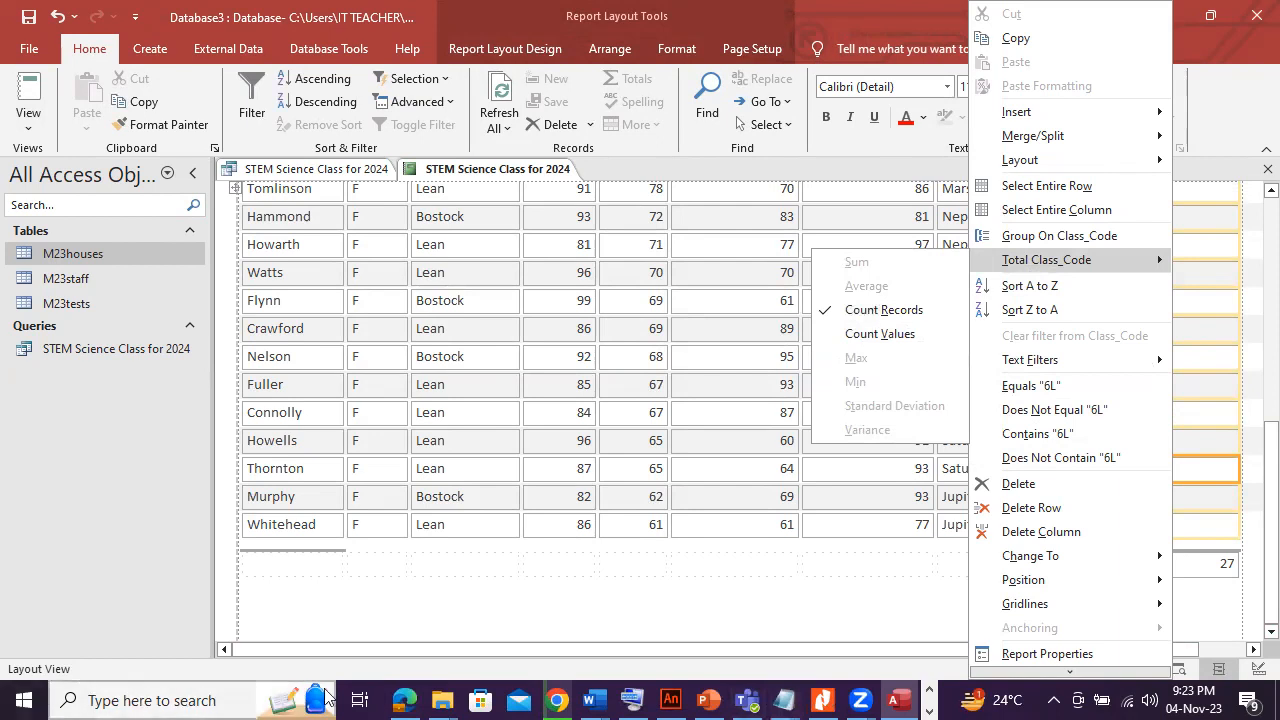
Switch to the question paper PDF in Edge, turn off drawing and copy the label text "New science group size".
click(408, 700)
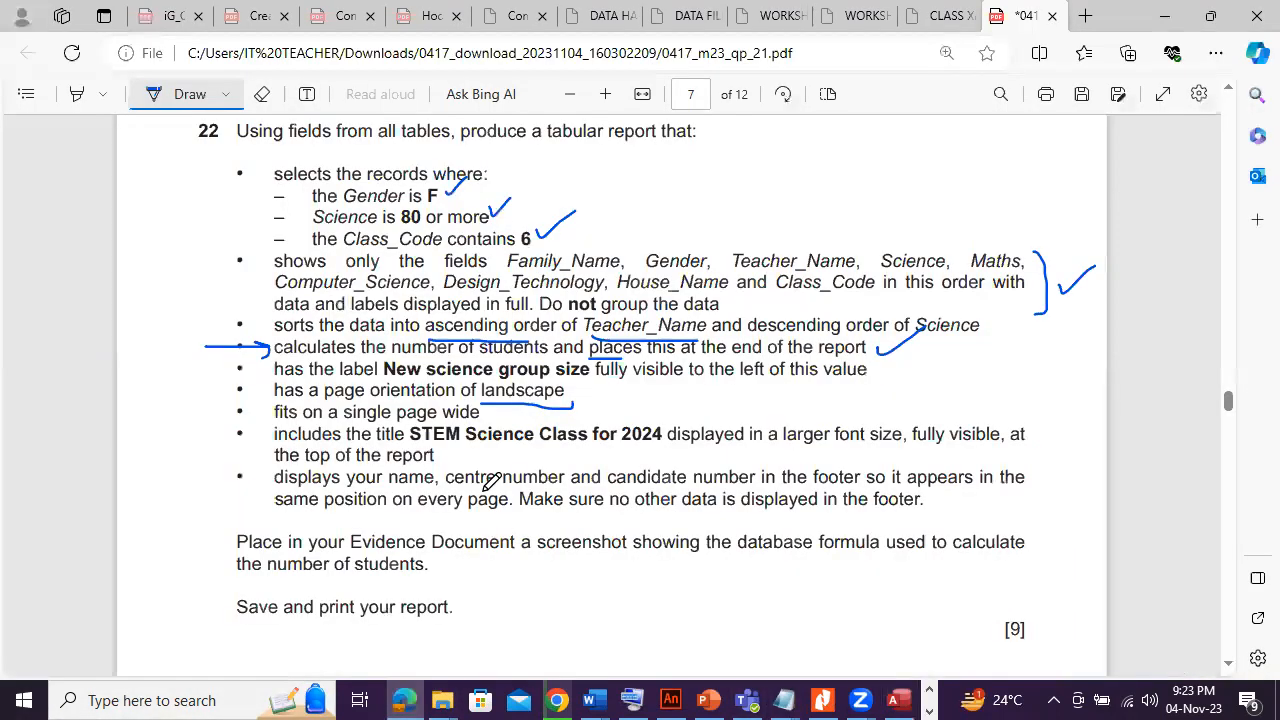
click(204, 97)
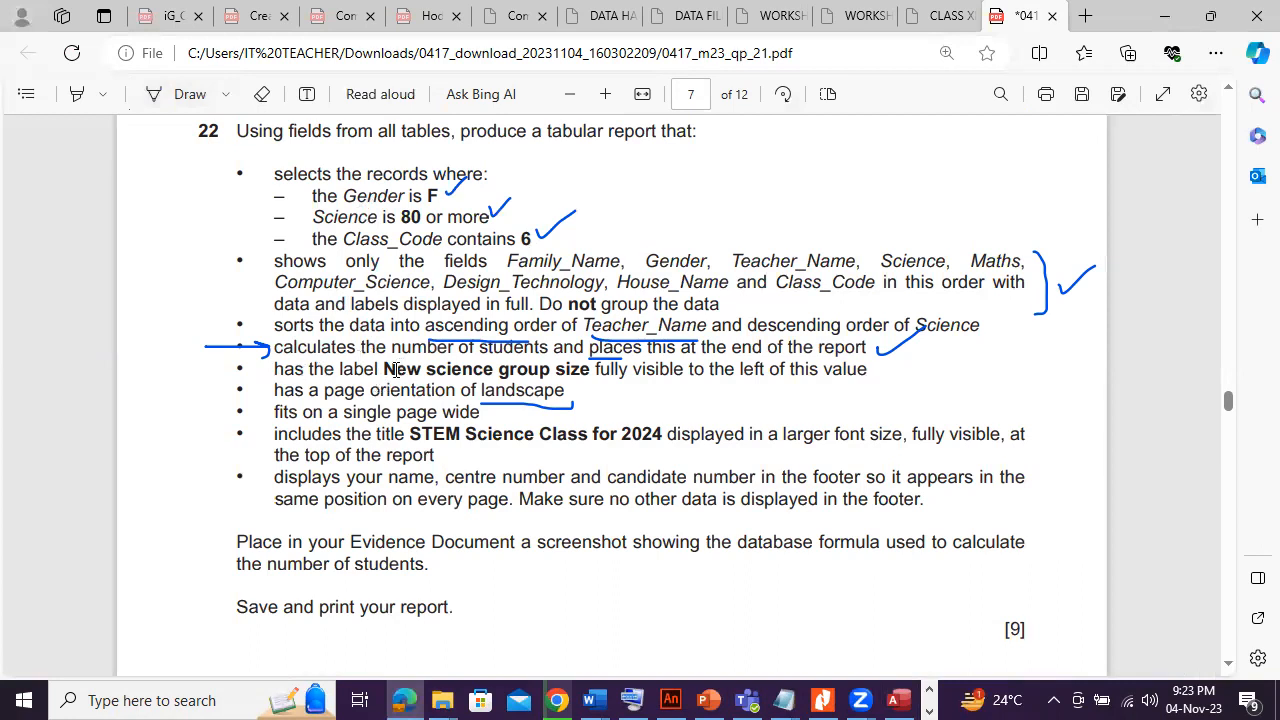
drag(385, 371, 578, 370)
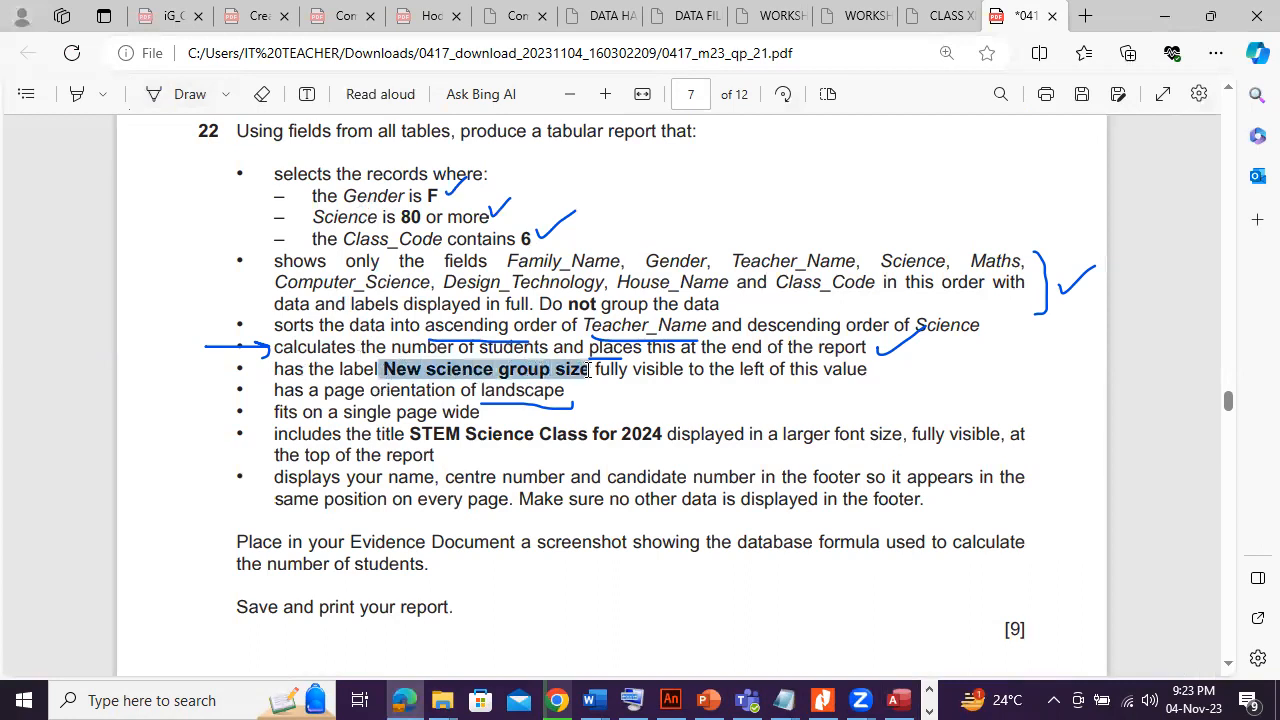
click(611, 168)
Return to Access and, in Design View, add a fitted label "New science group size" beside the count in the Report Footer.
click(898, 700)
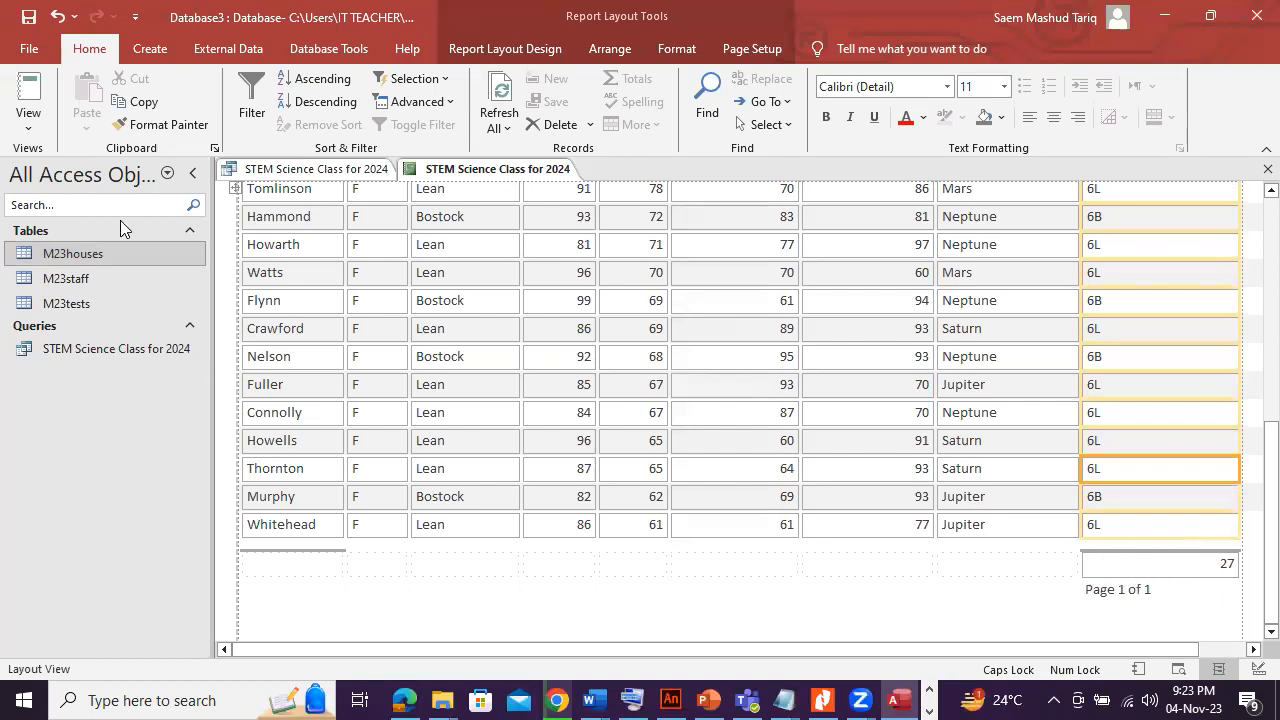
click(30, 118)
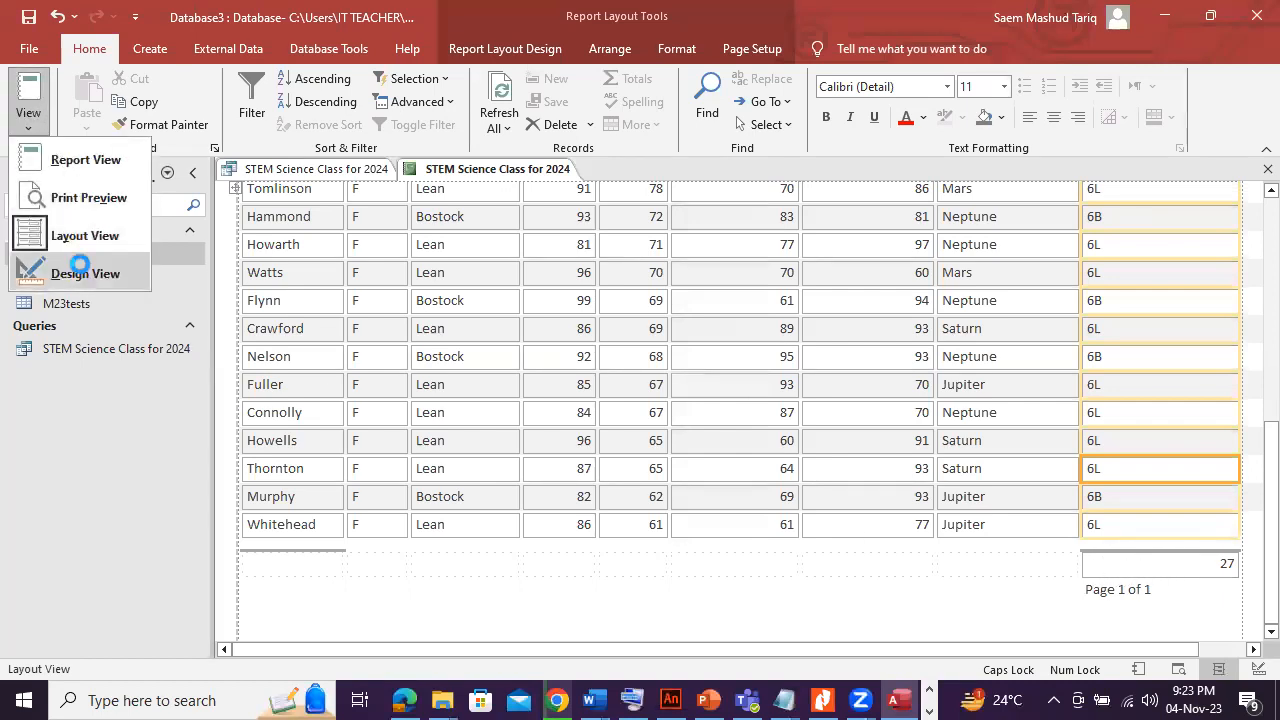
click(85, 273)
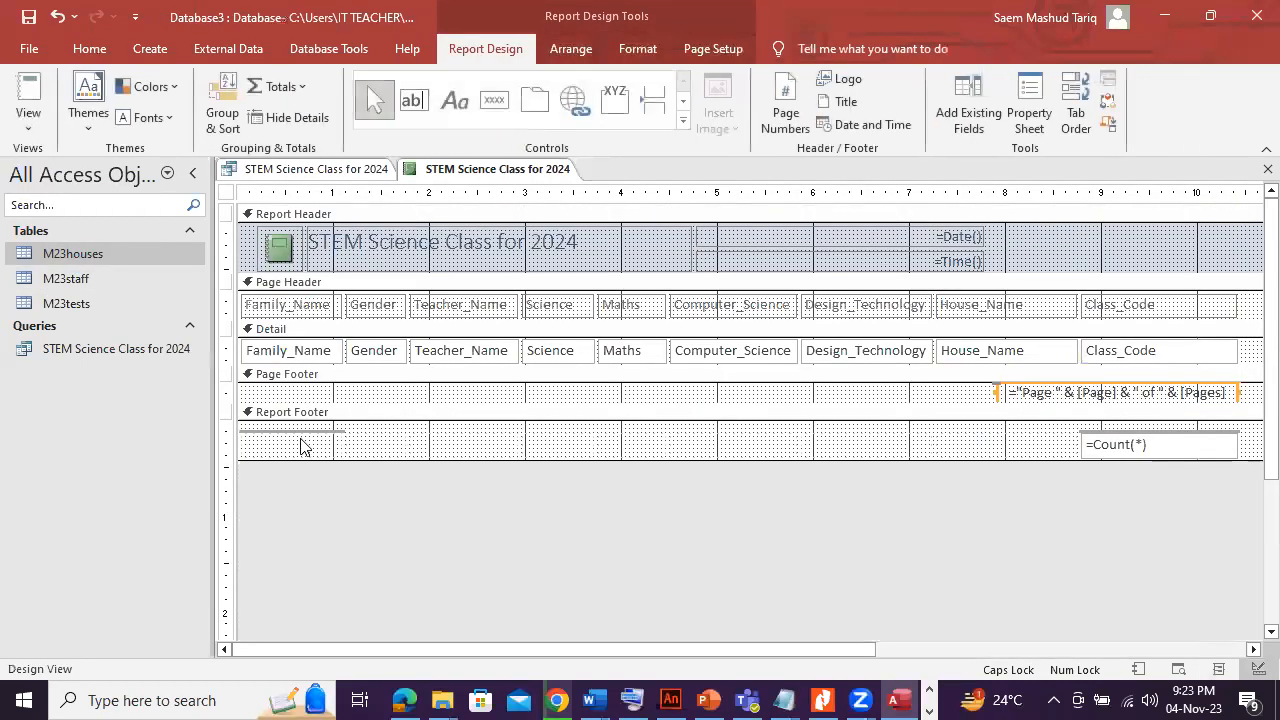
click(451, 102)
mouse_move(840, 438)
mouse_down()
mouse_move(1086, 471)
mouse_move(1076, 460)
mouse_up()
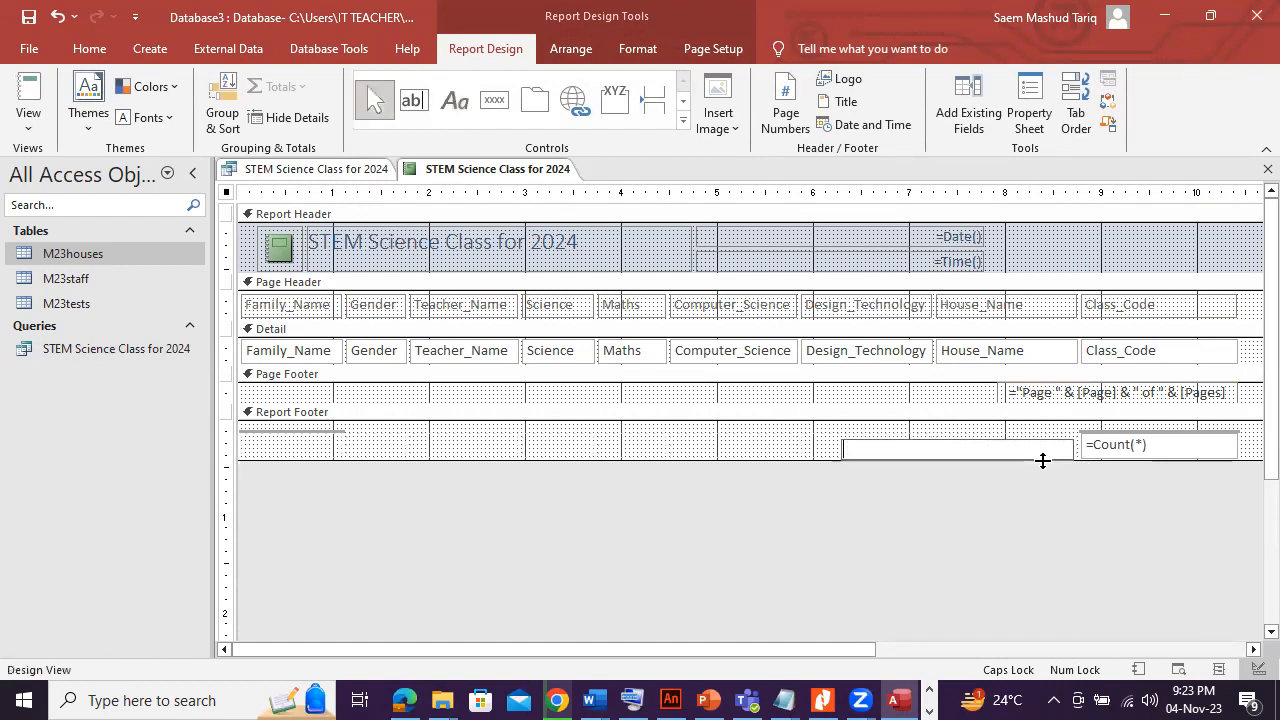
text(New science group size)
click(783, 443)
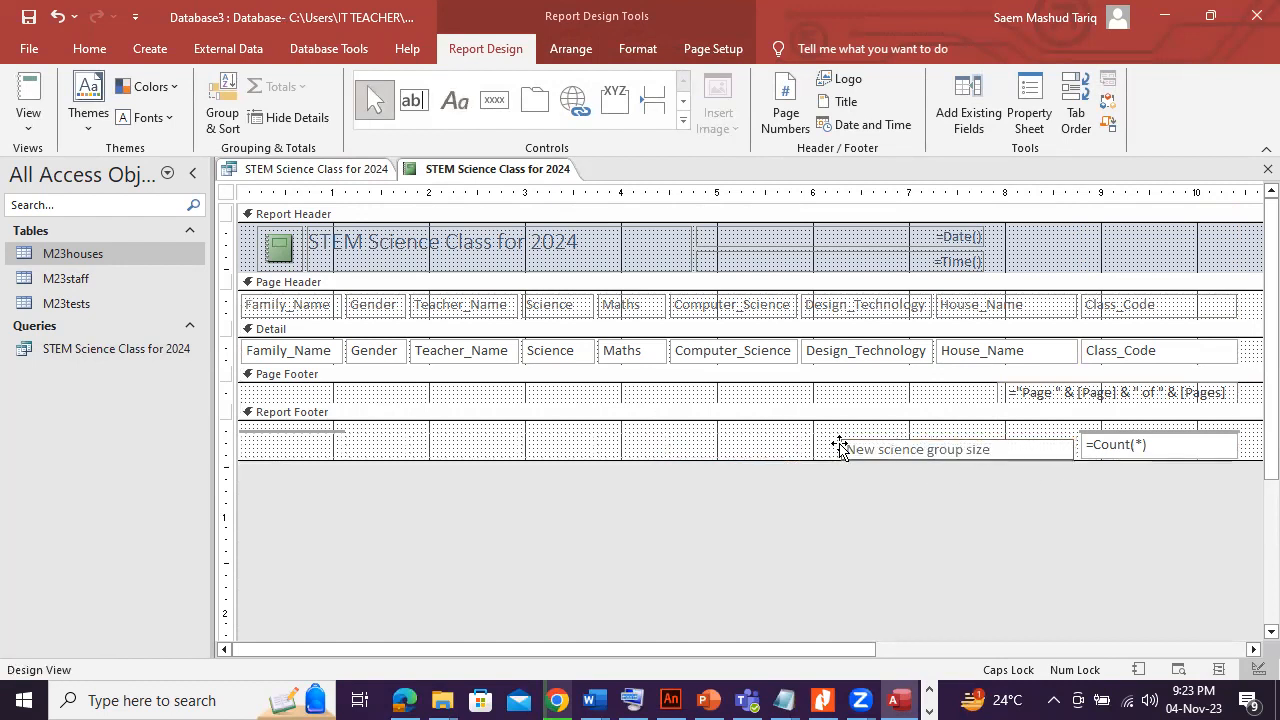
click(997, 445)
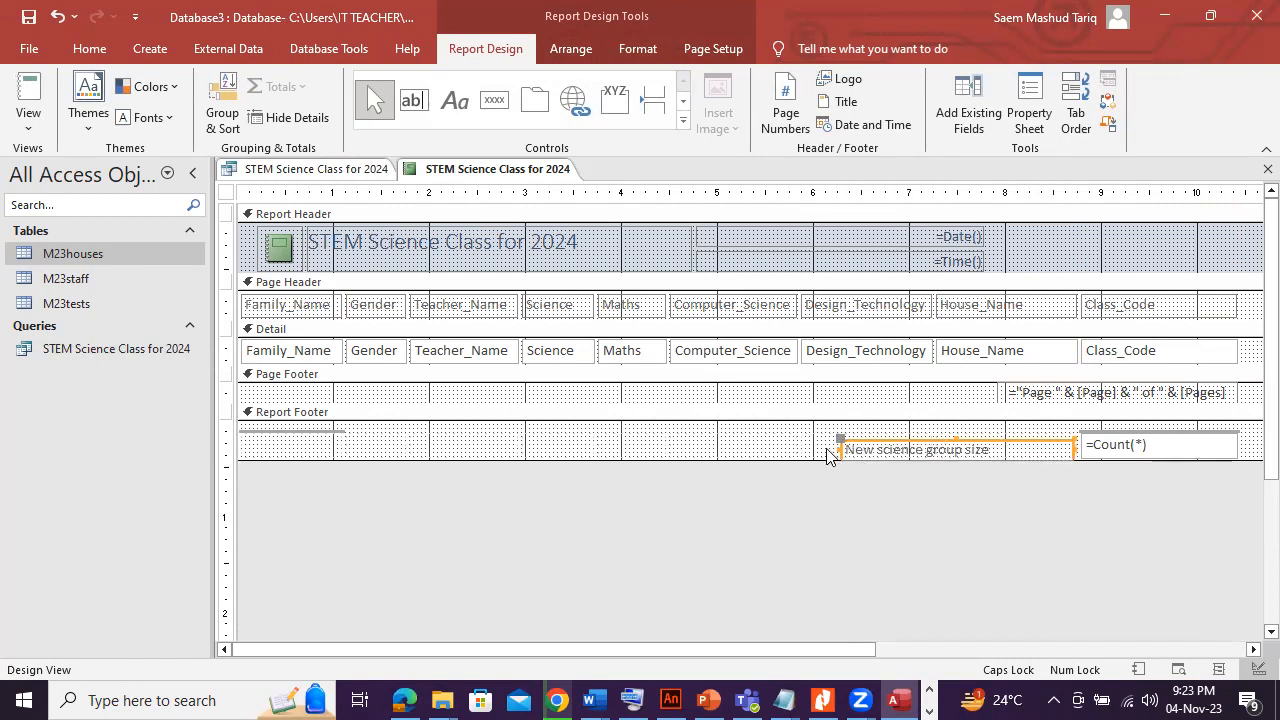
drag(838, 450, 906, 450)
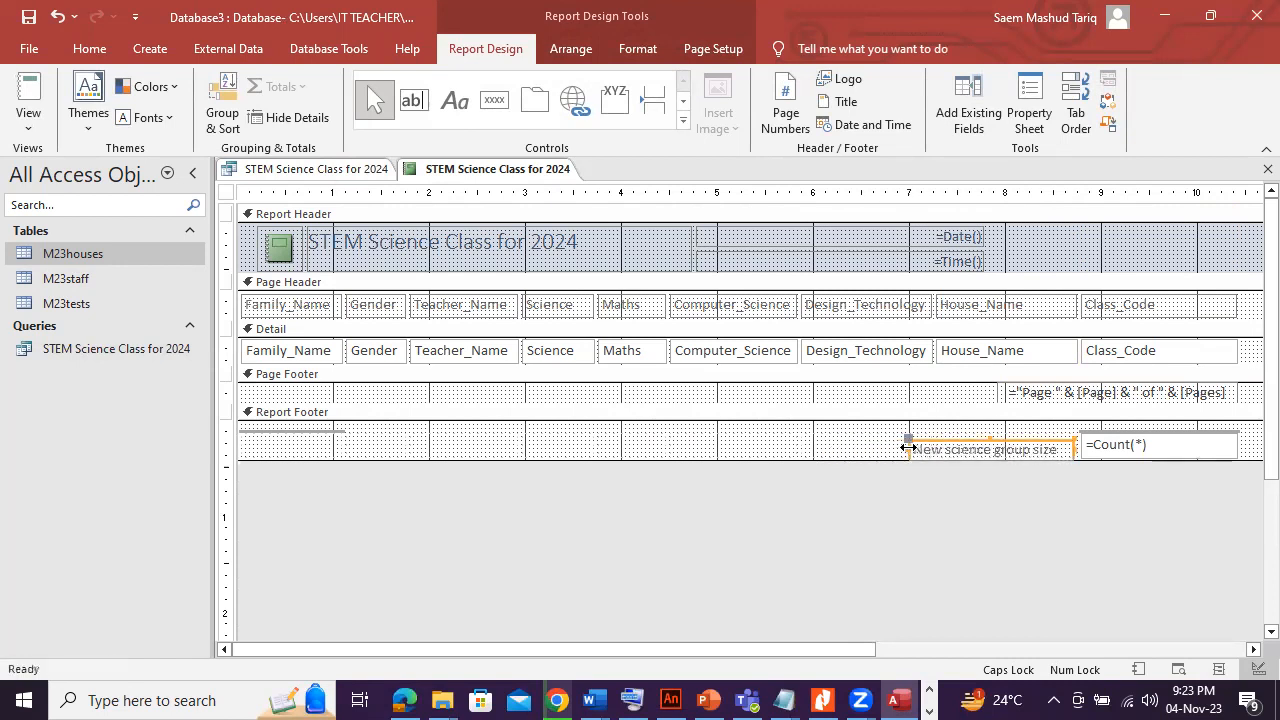
Make the "New science group size" label bold with the Automatic font colour, and make the =Count(*) value bold.
click(89, 48)
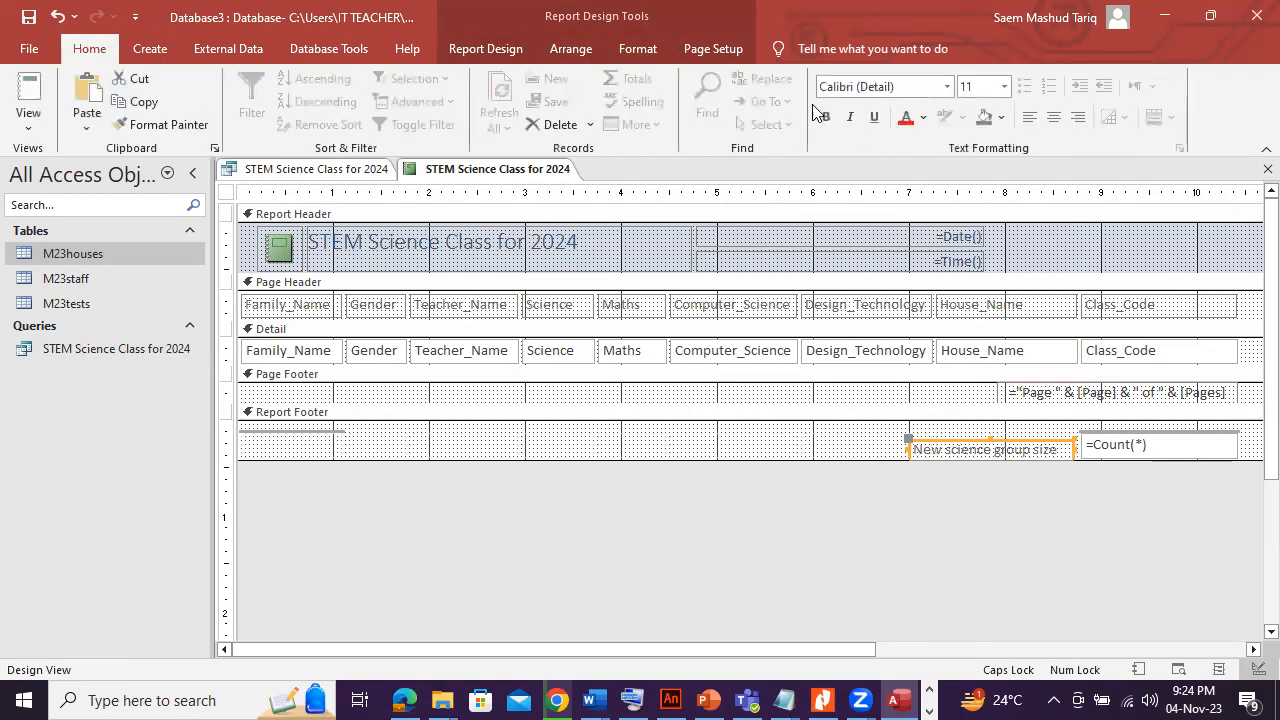
click(825, 118)
click(922, 117)
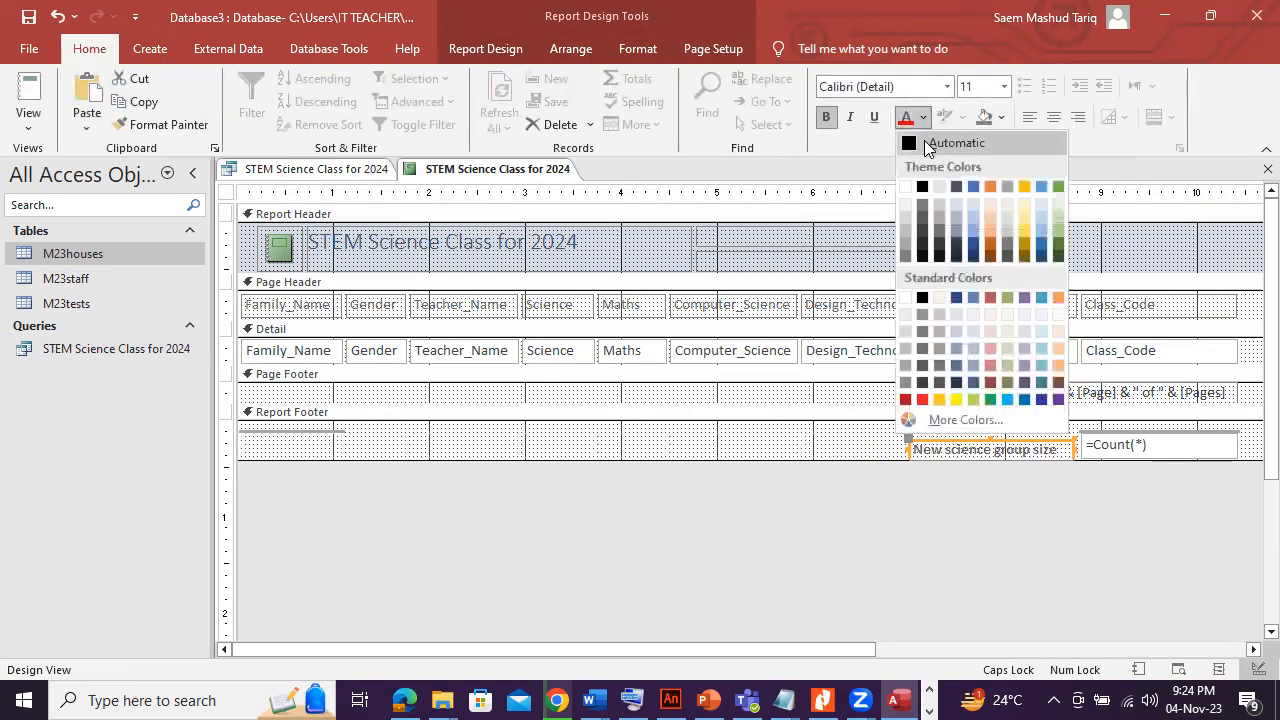
click(938, 143)
click(1118, 443)
click(825, 117)
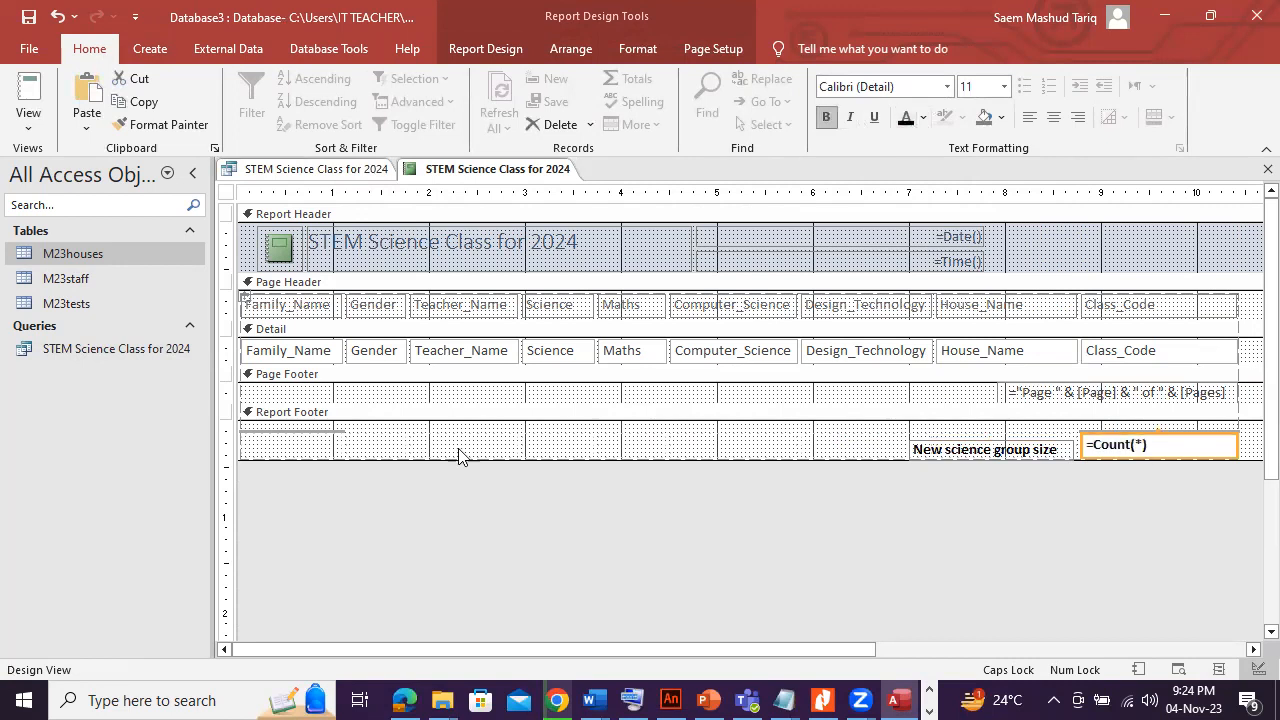
Open the report in Print Preview and examine the group size label and count on page 2 and the layout of page 1.
click(26, 118)
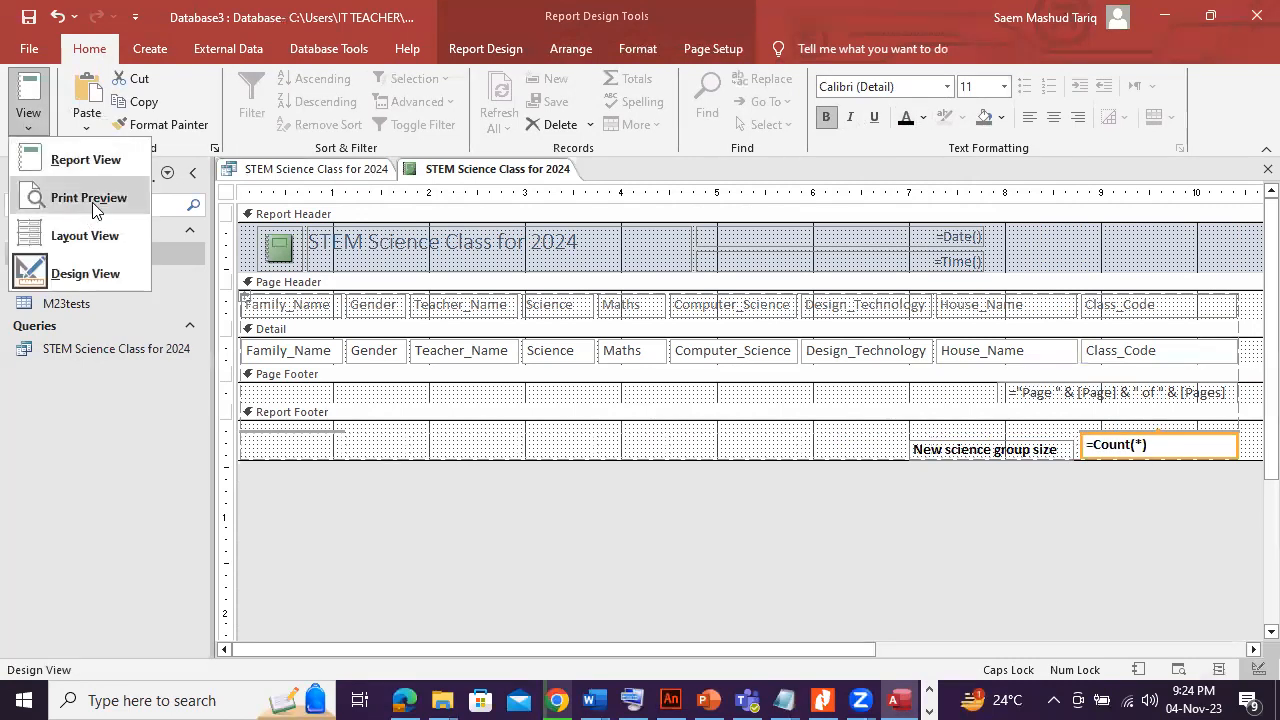
click(92, 205)
scroll(580, 530, down, 3)
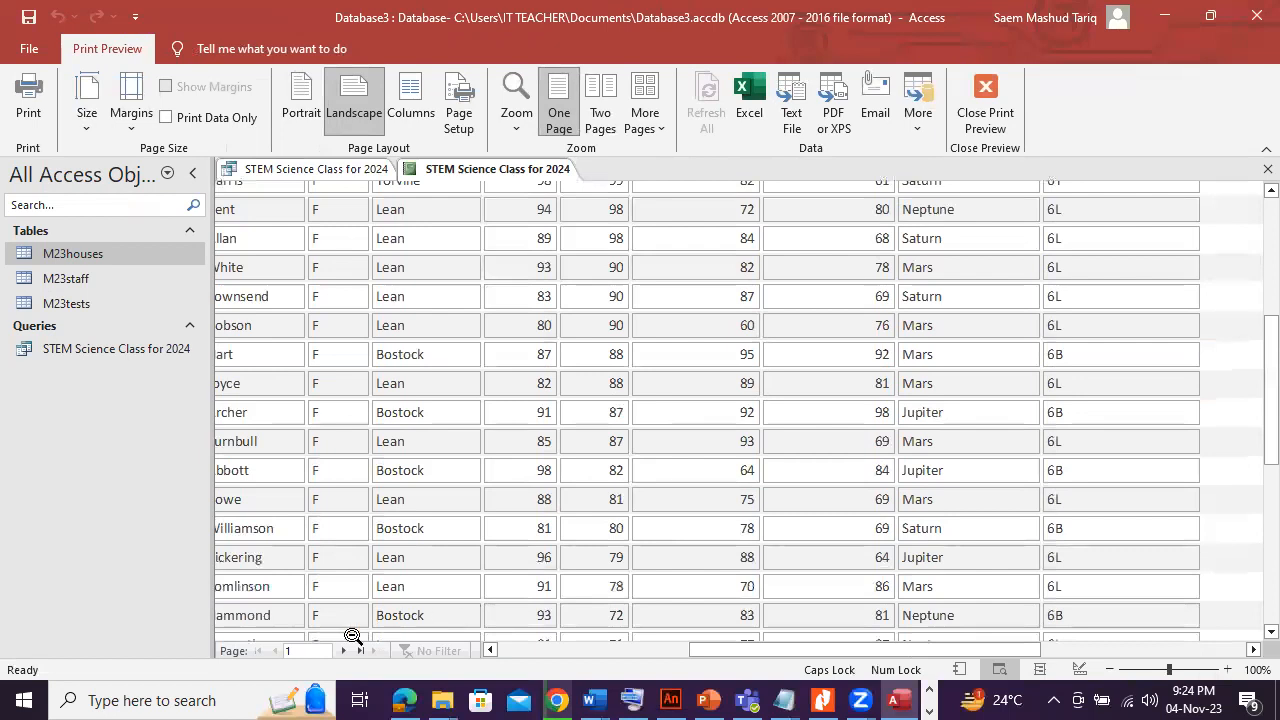
click(343, 650)
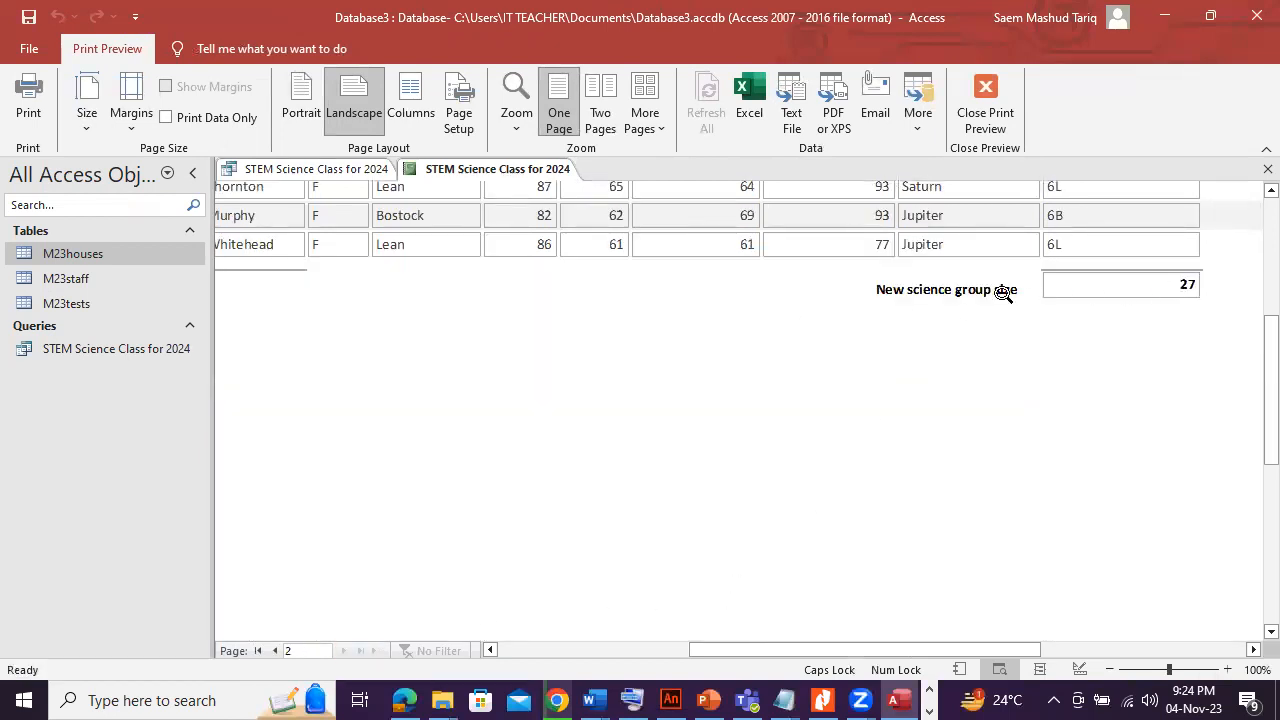
scroll(1249, 403, up, 3)
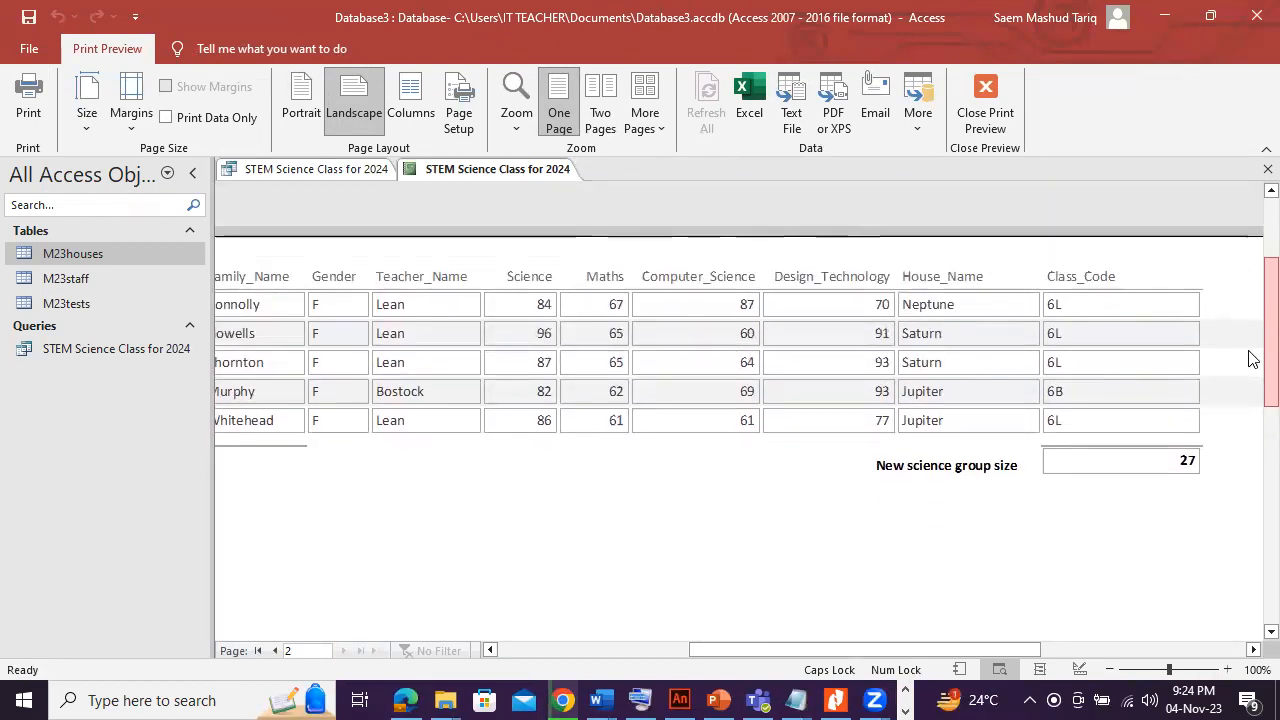
scroll(1249, 359, down, 1)
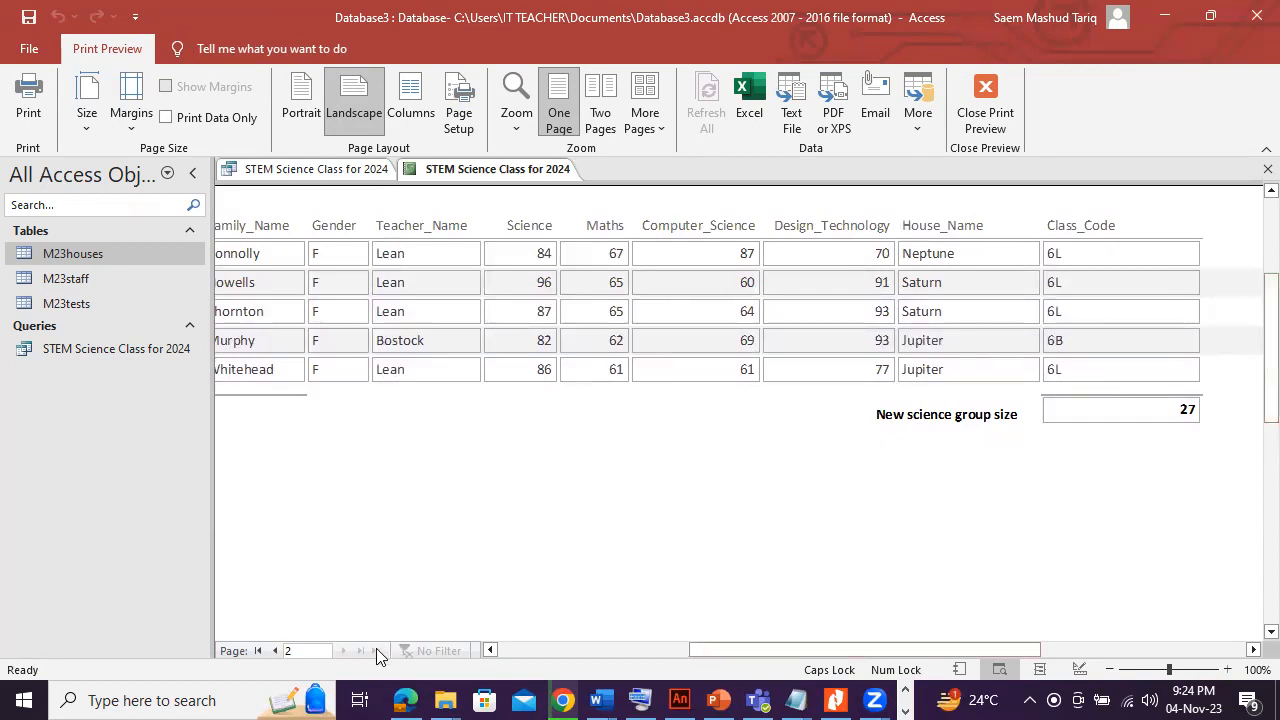
click(275, 650)
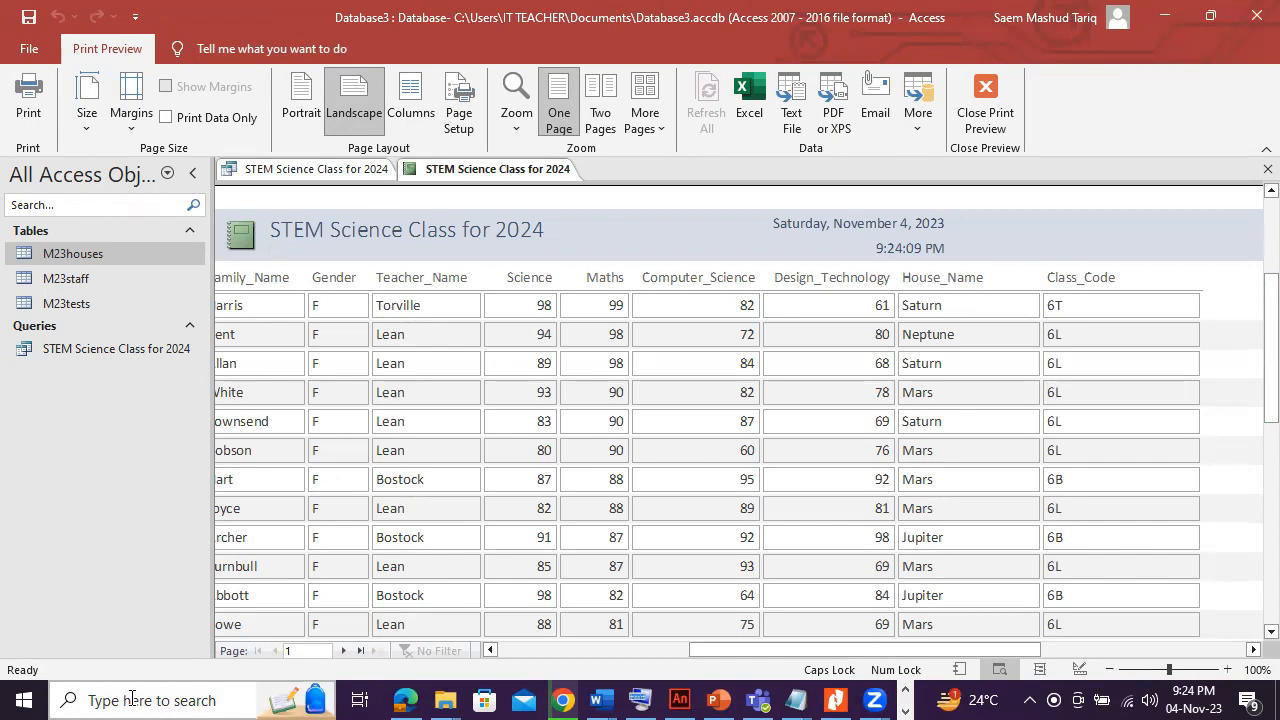
Switch to the question paper PDF in Edge and underline "single" and "wide" in the page width requirement.
mouse_move(679, 700)
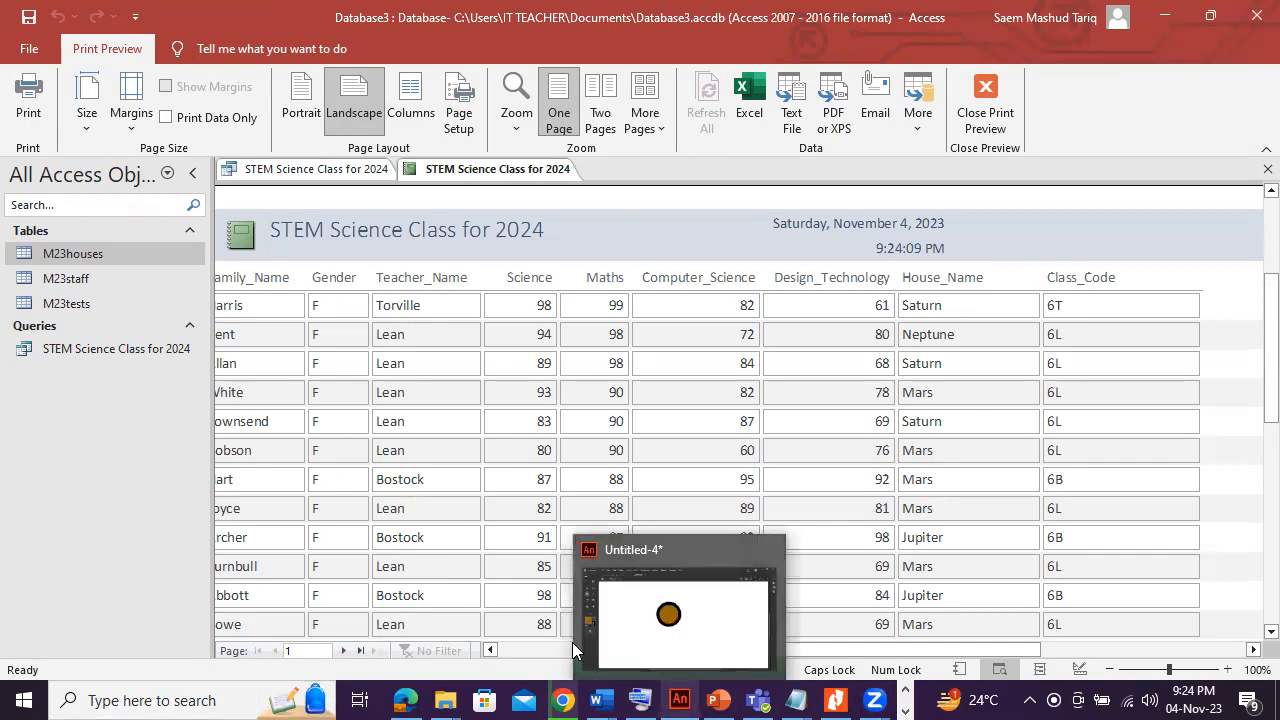
key(alt+Tab)
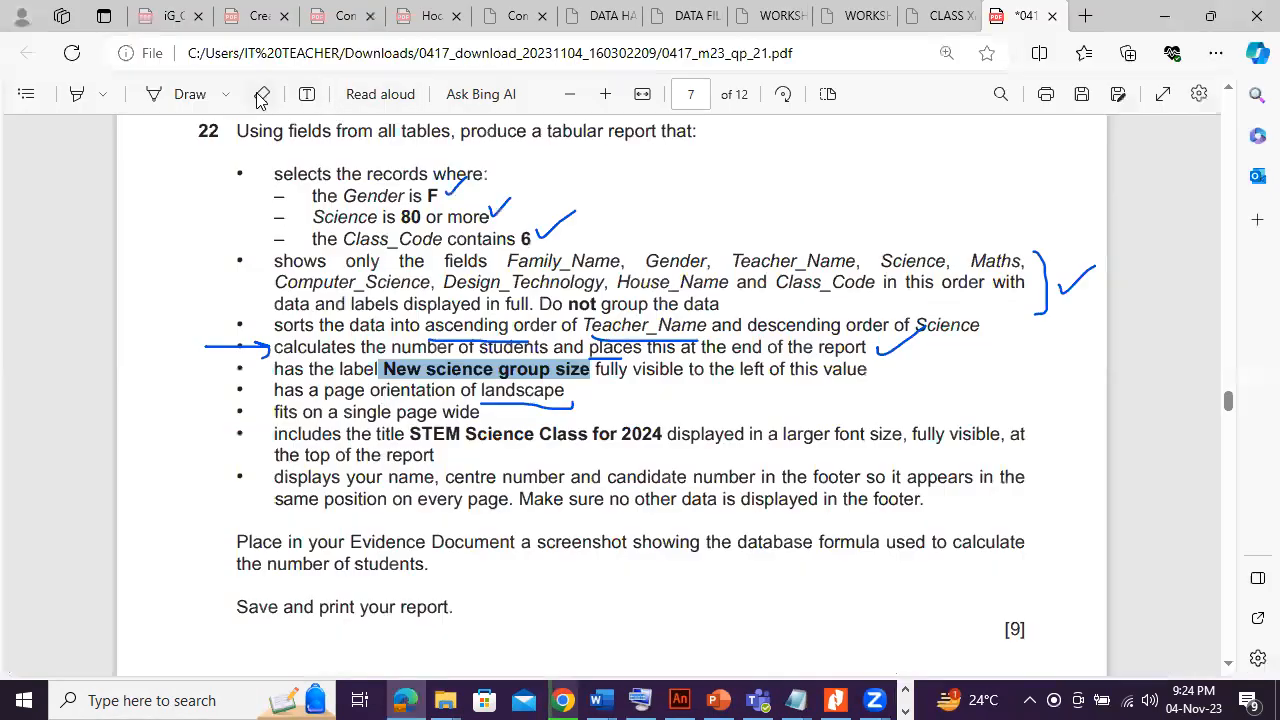
click(180, 94)
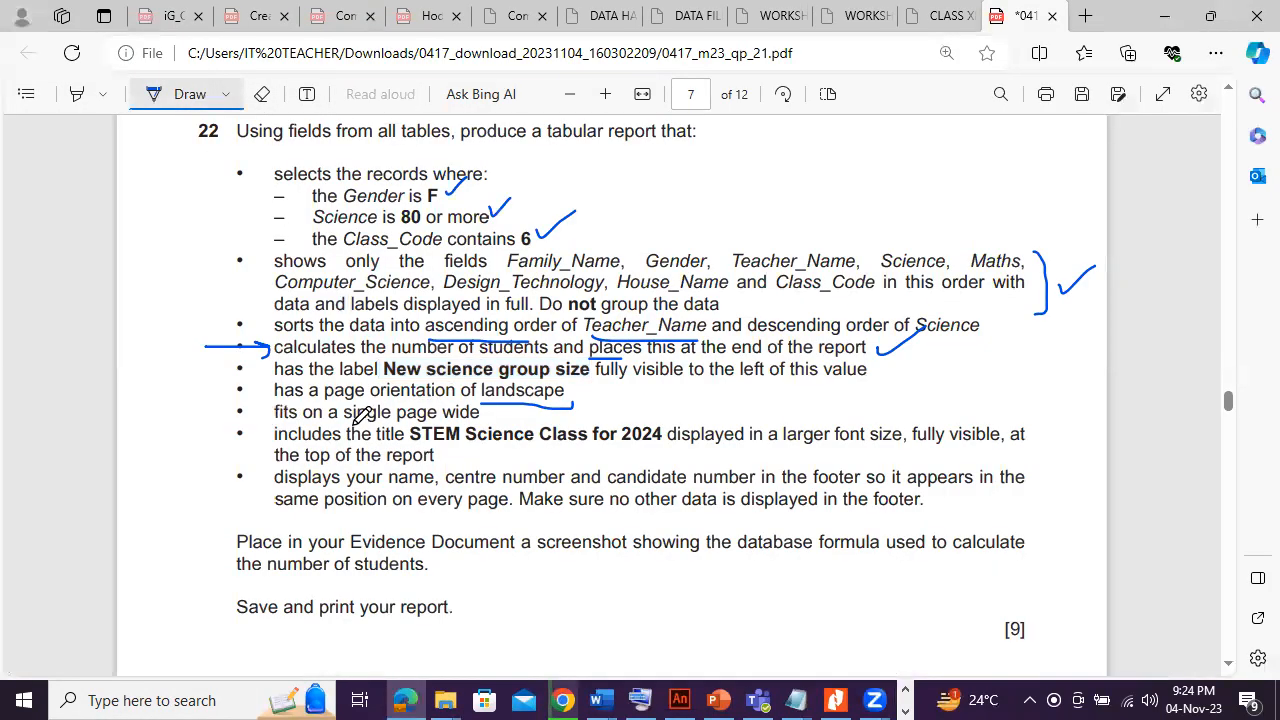
drag(342, 421, 392, 421)
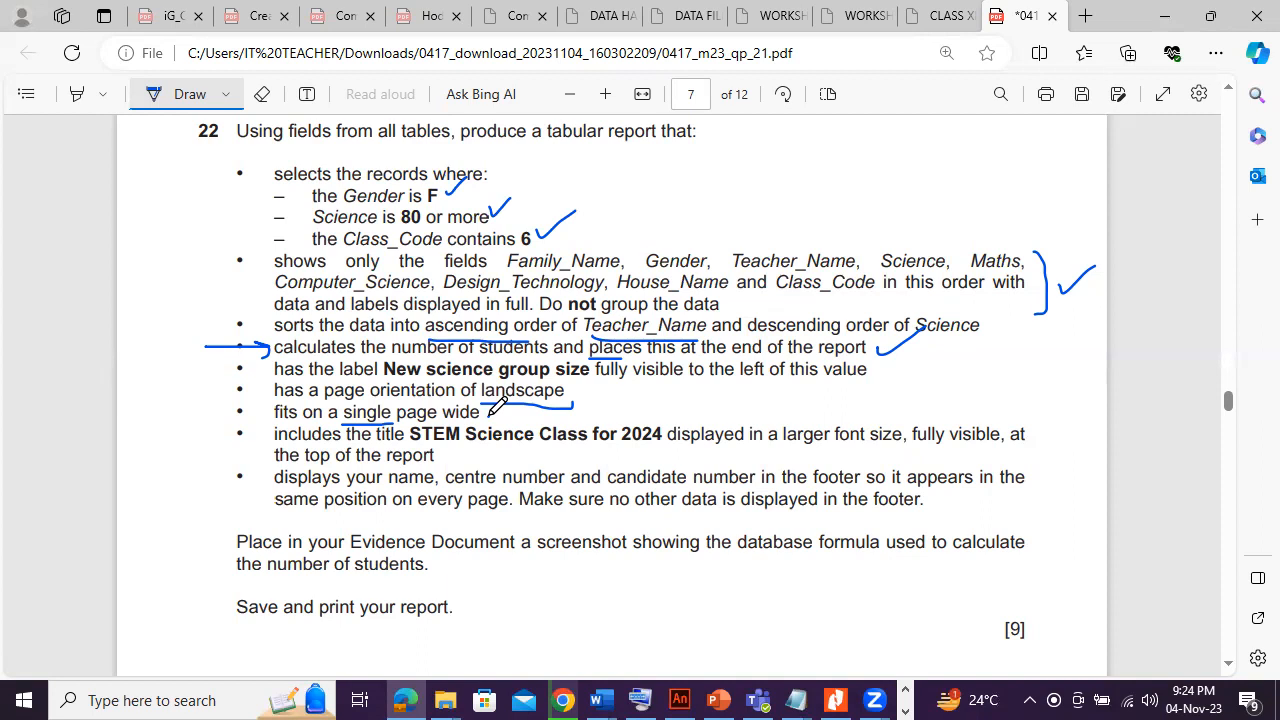
click(489, 416)
Turn off drawing and copy the words "name, centre number and candidate number" from the footer requirement.
click(225, 101)
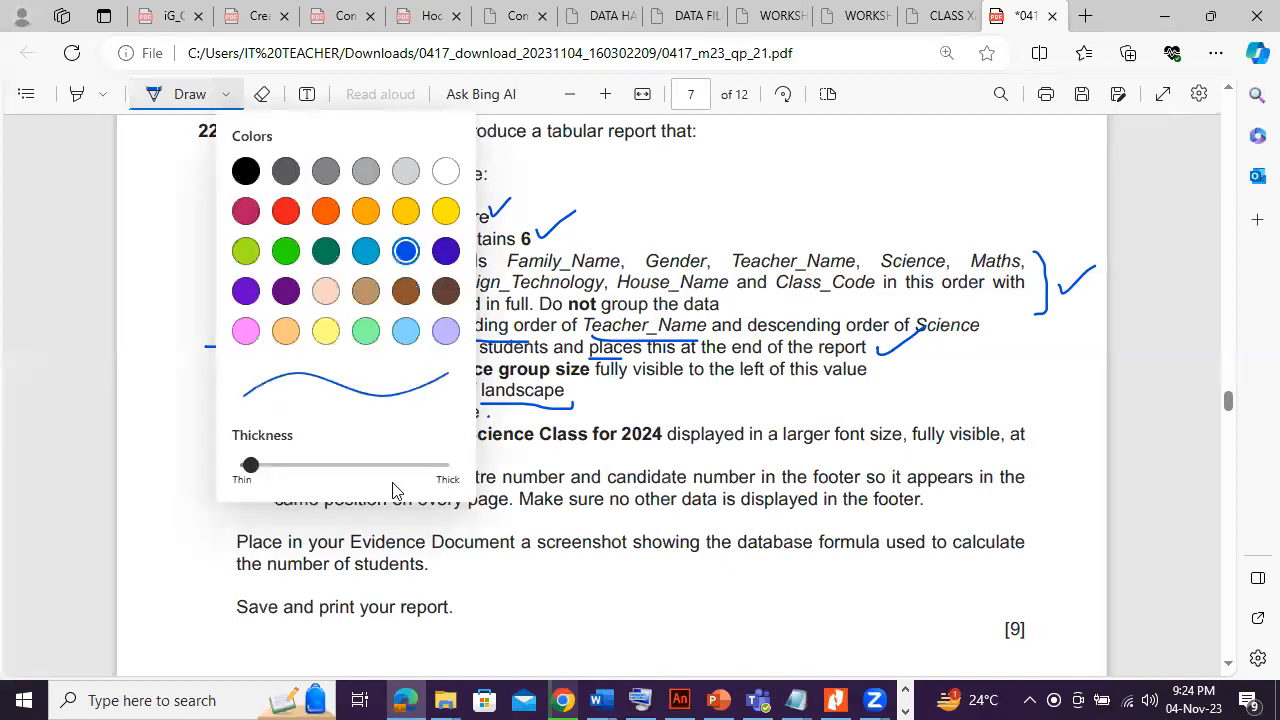
click(205, 94)
drag(386, 478, 757, 478)
key(ctrl+c)
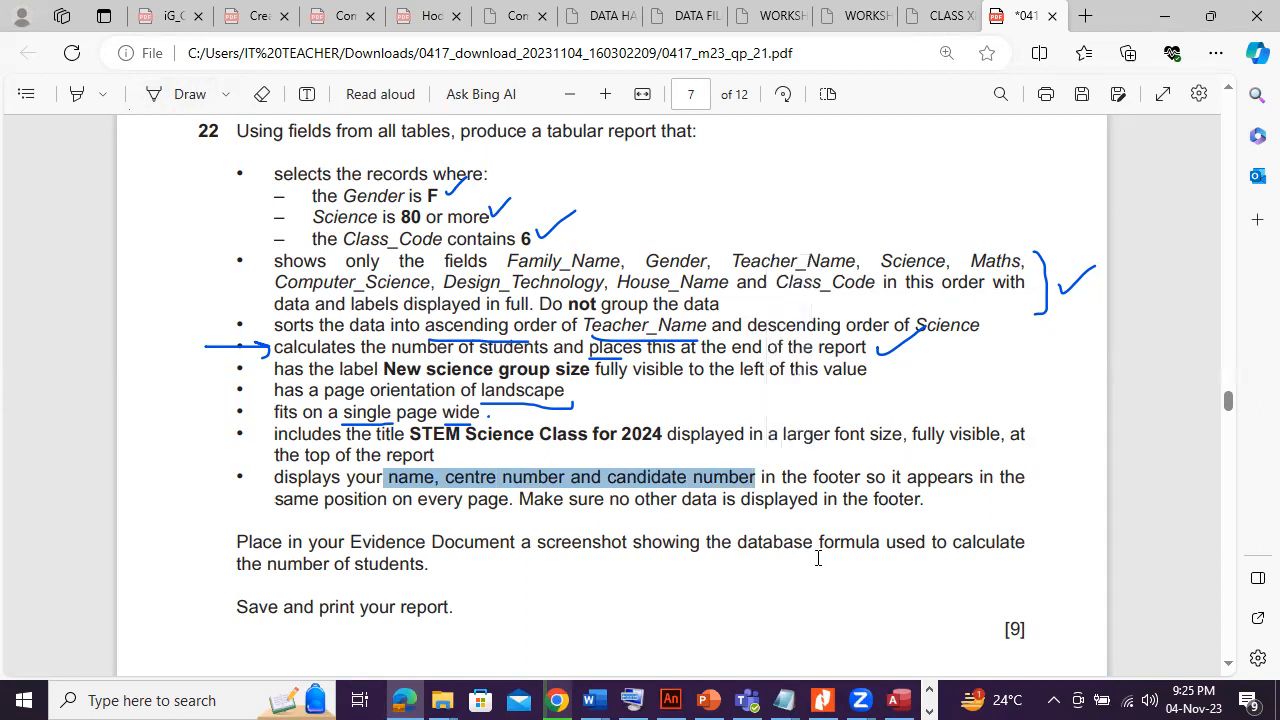
Switch to Access and add a bold page footer label reading "name, centre number and candidate number".
key(alt+Tab)
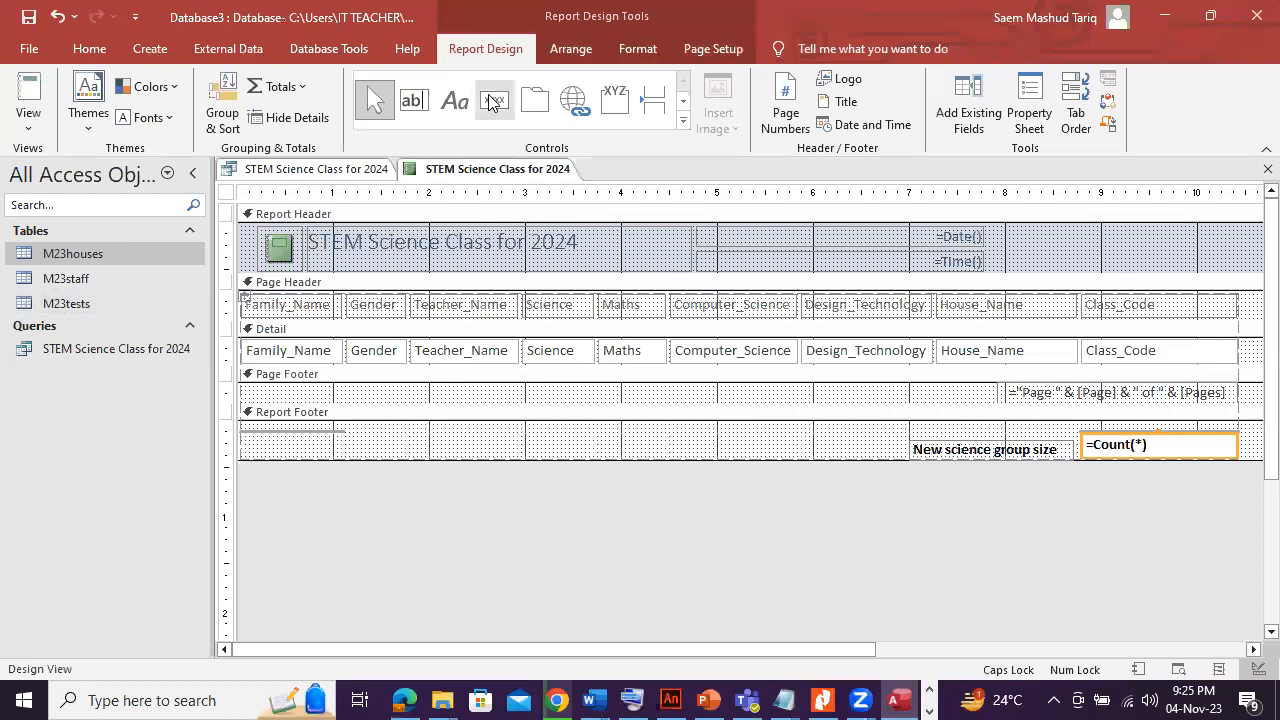
click(454, 100)
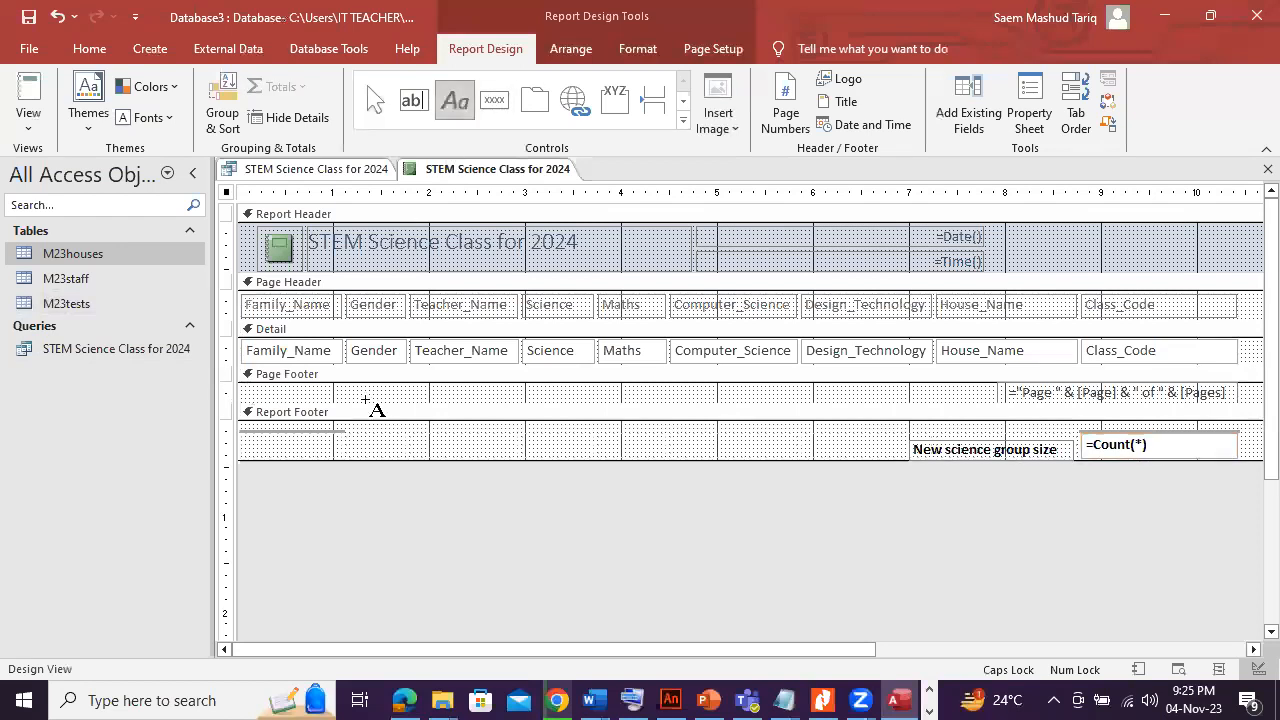
drag(366, 400, 553, 404)
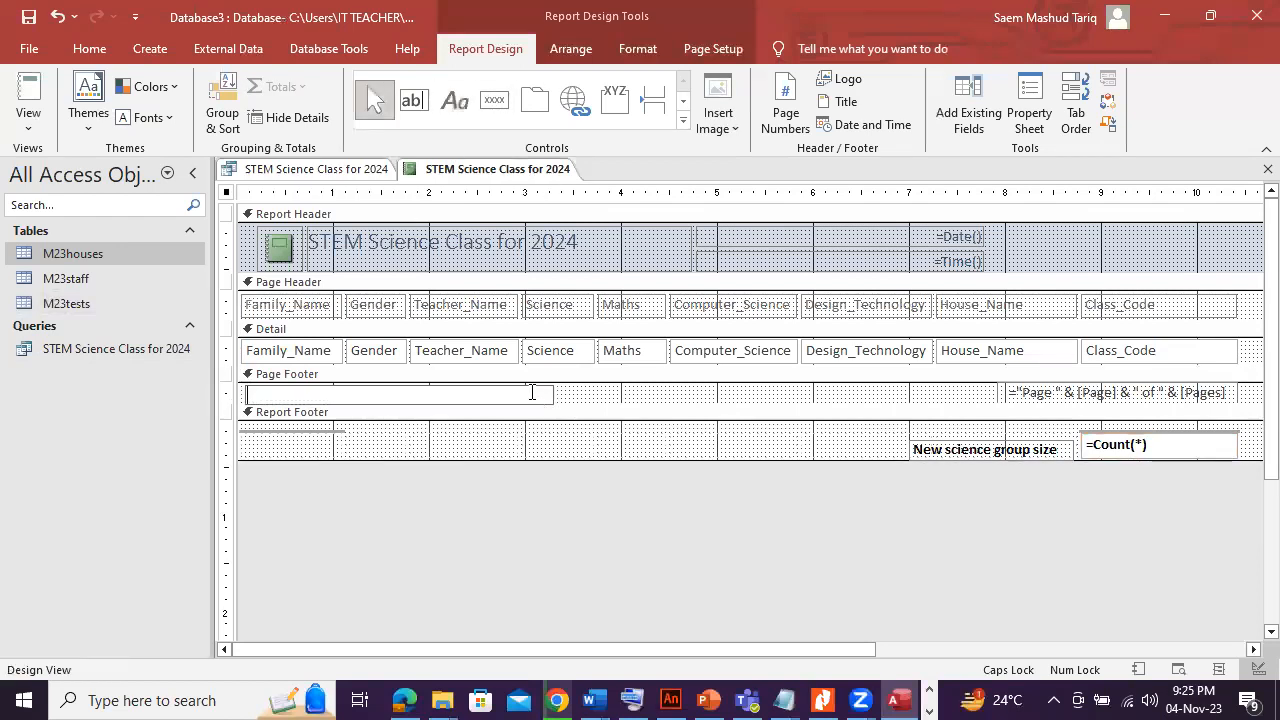
key(ctrl+v)
key(Return)
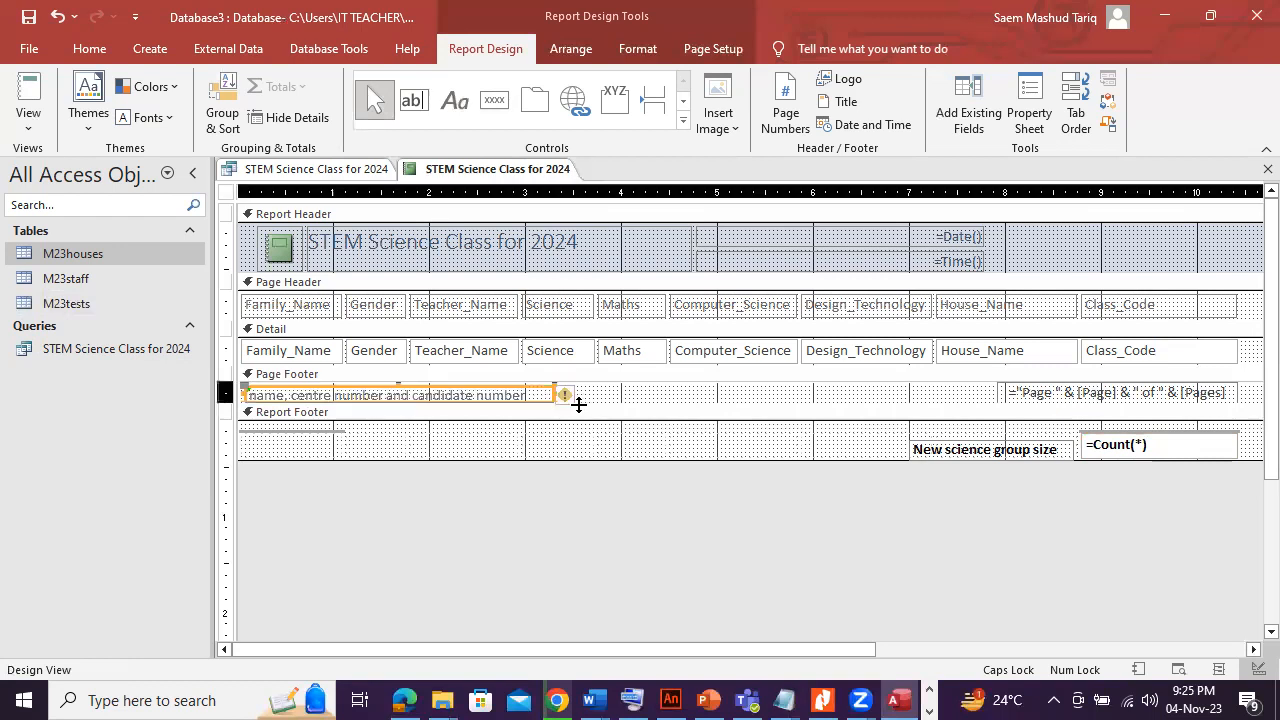
click(486, 393)
click(652, 401)
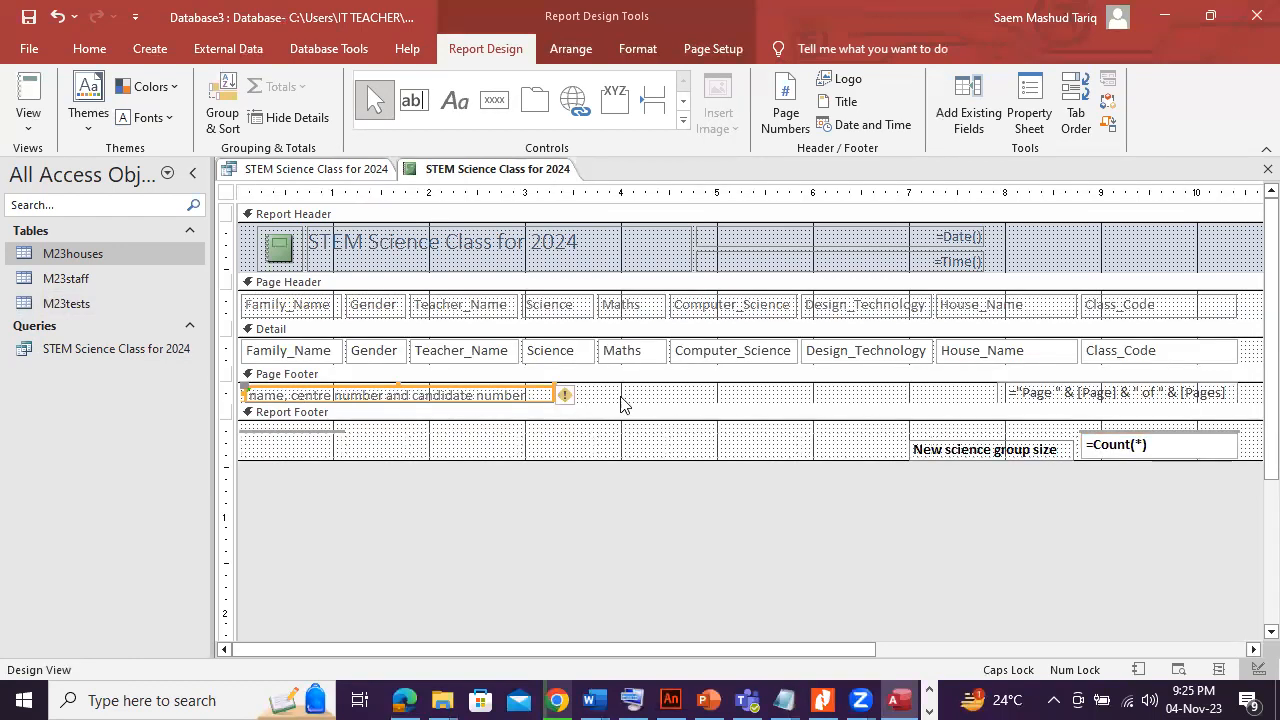
click(89, 49)
click(828, 116)
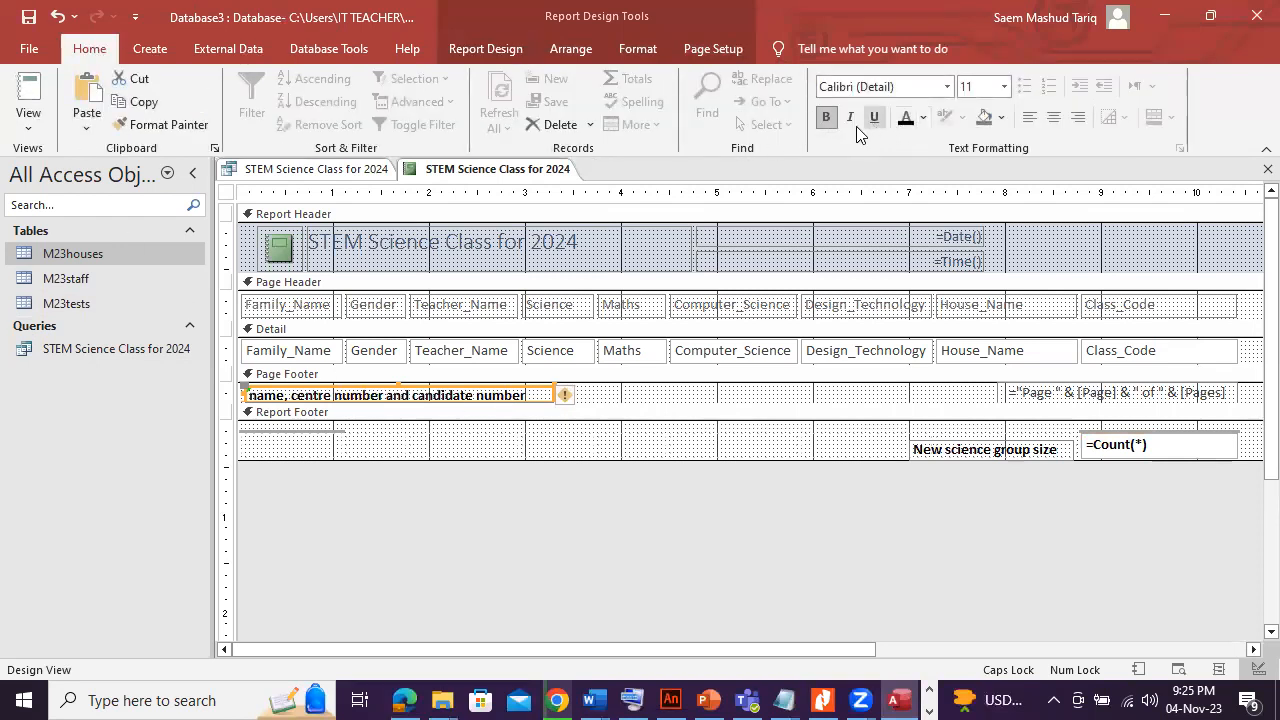
Open the report in Print Preview and examine the footer label and group size line on page 2.
click(28, 120)
click(104, 206)
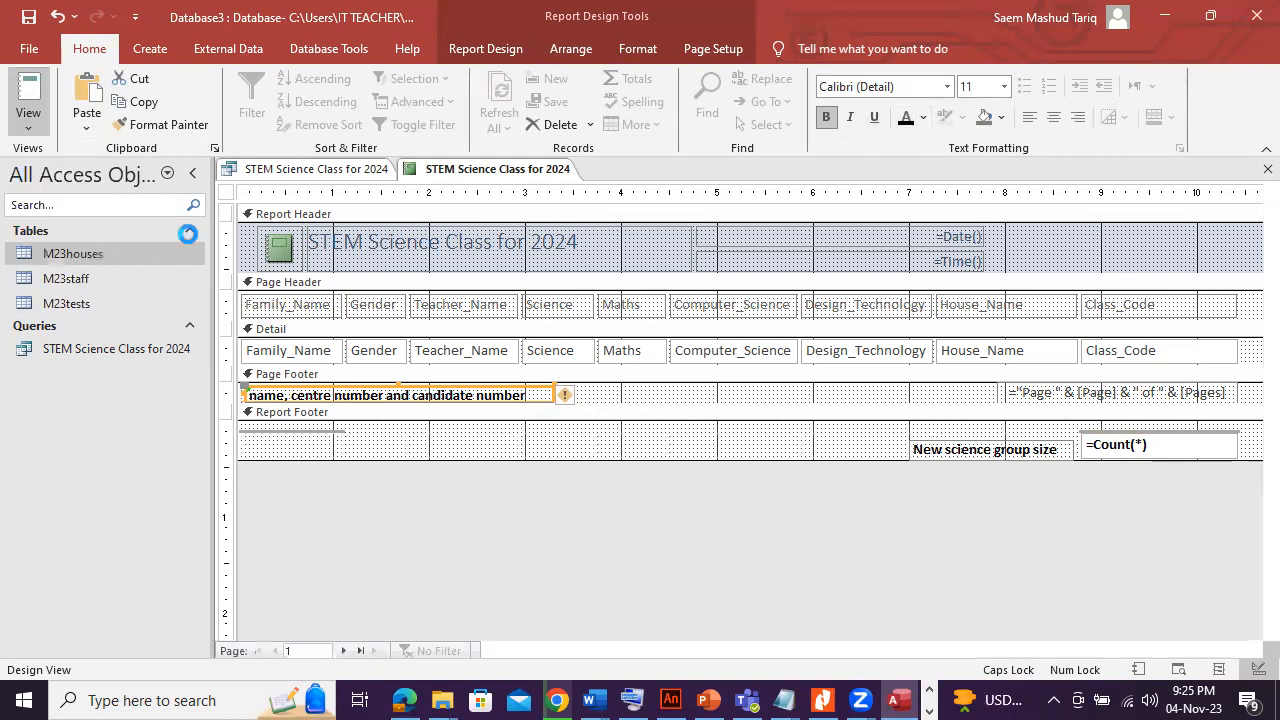
click(1239, 499)
scroll(766, 534, down, 5)
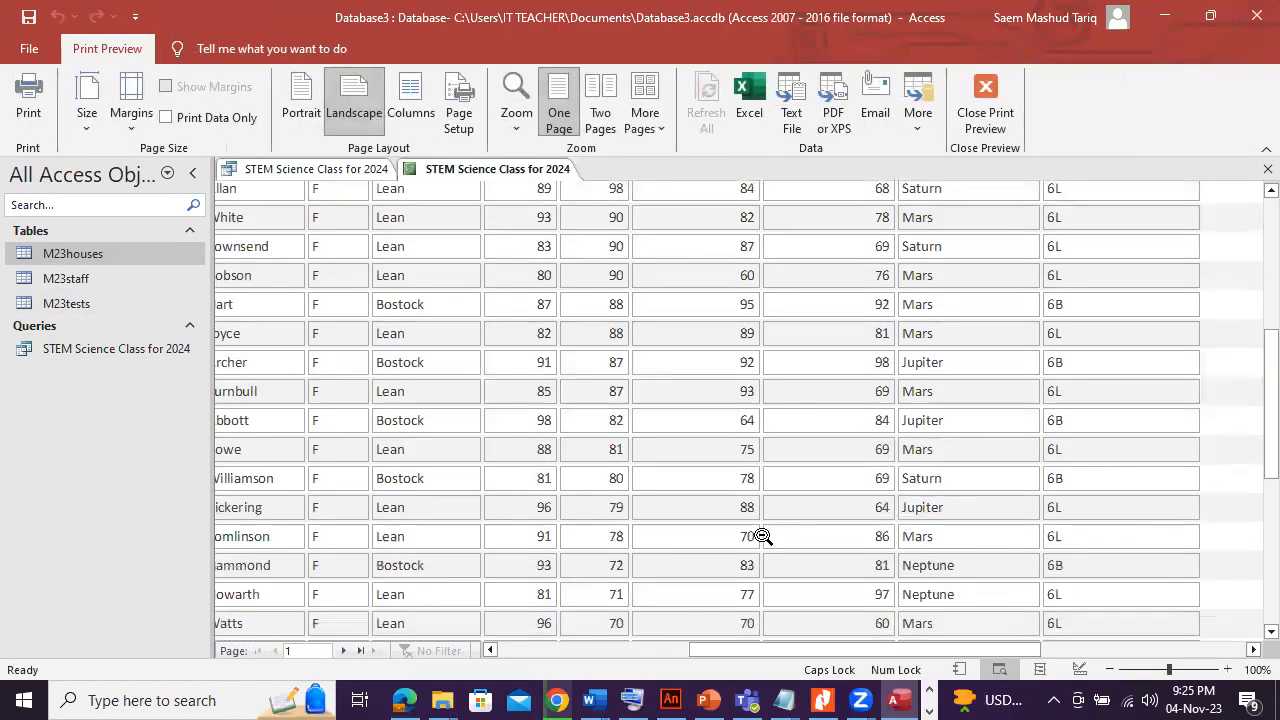
click(358, 651)
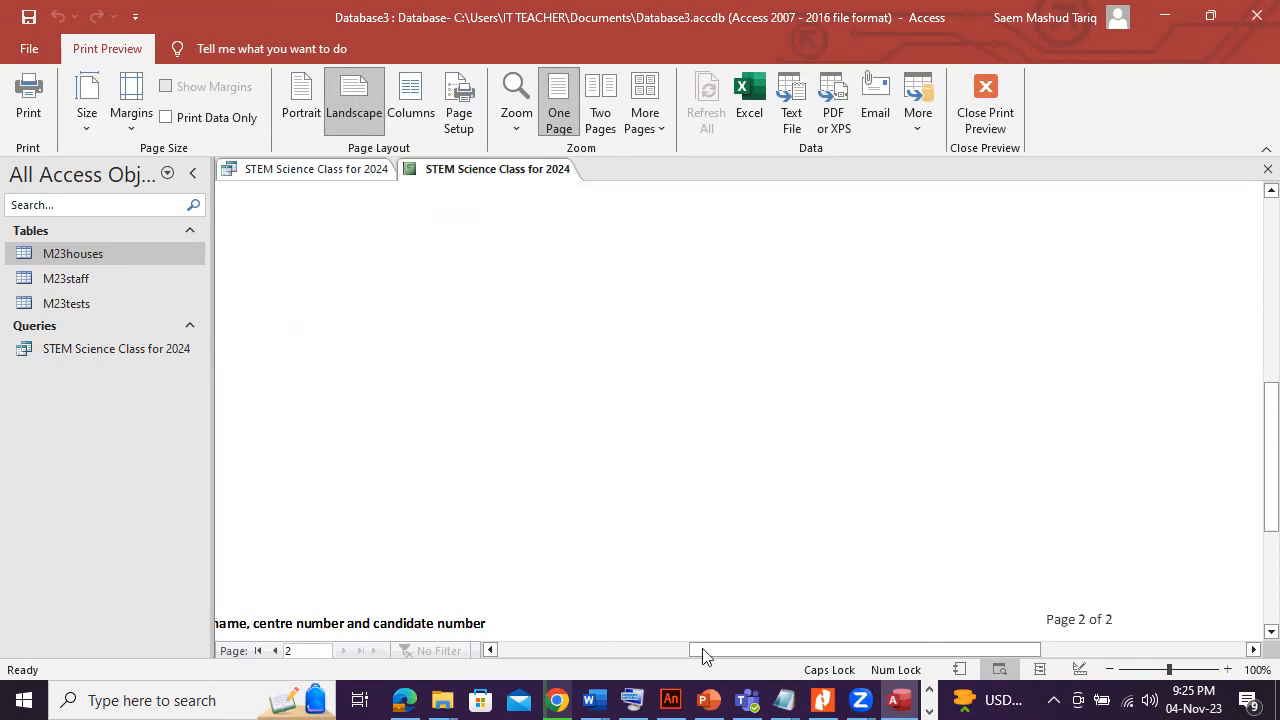
click(660, 651)
drag(1266, 490, 1251, 366)
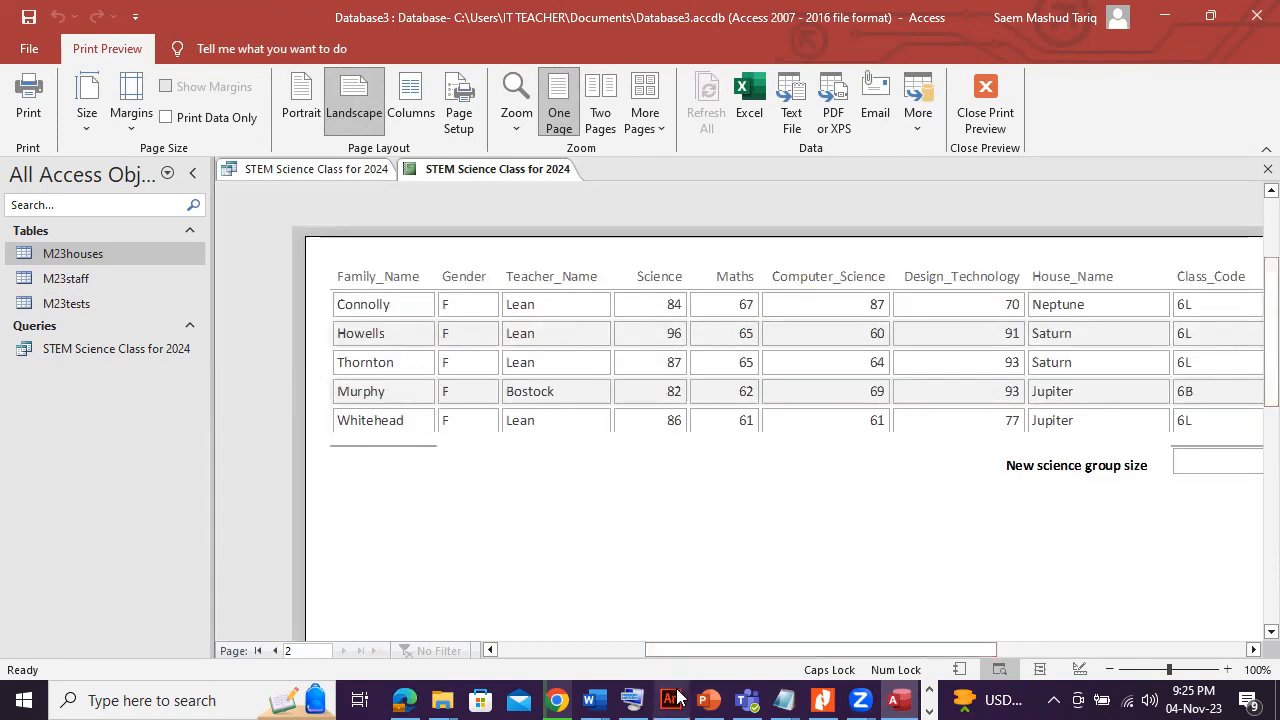
Switch to the question paper in Edge and read on to question 23 on page 8.
click(404, 700)
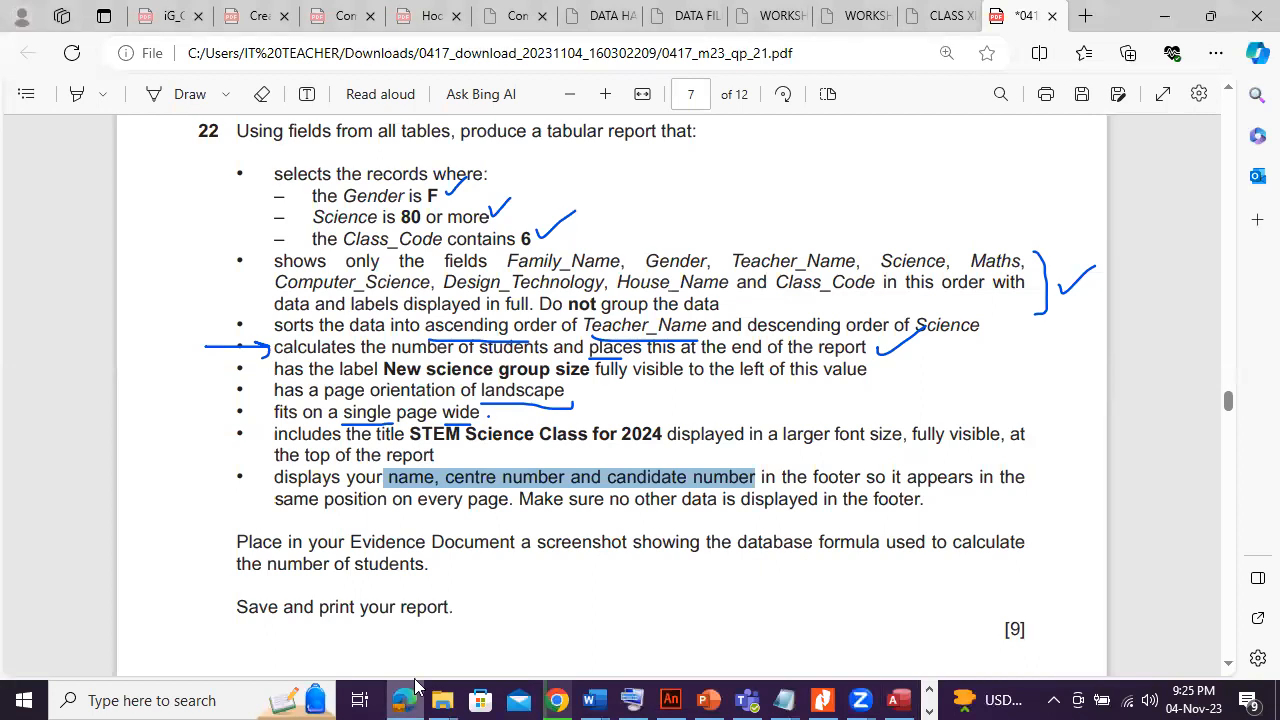
scroll(577, 527, down, 10)
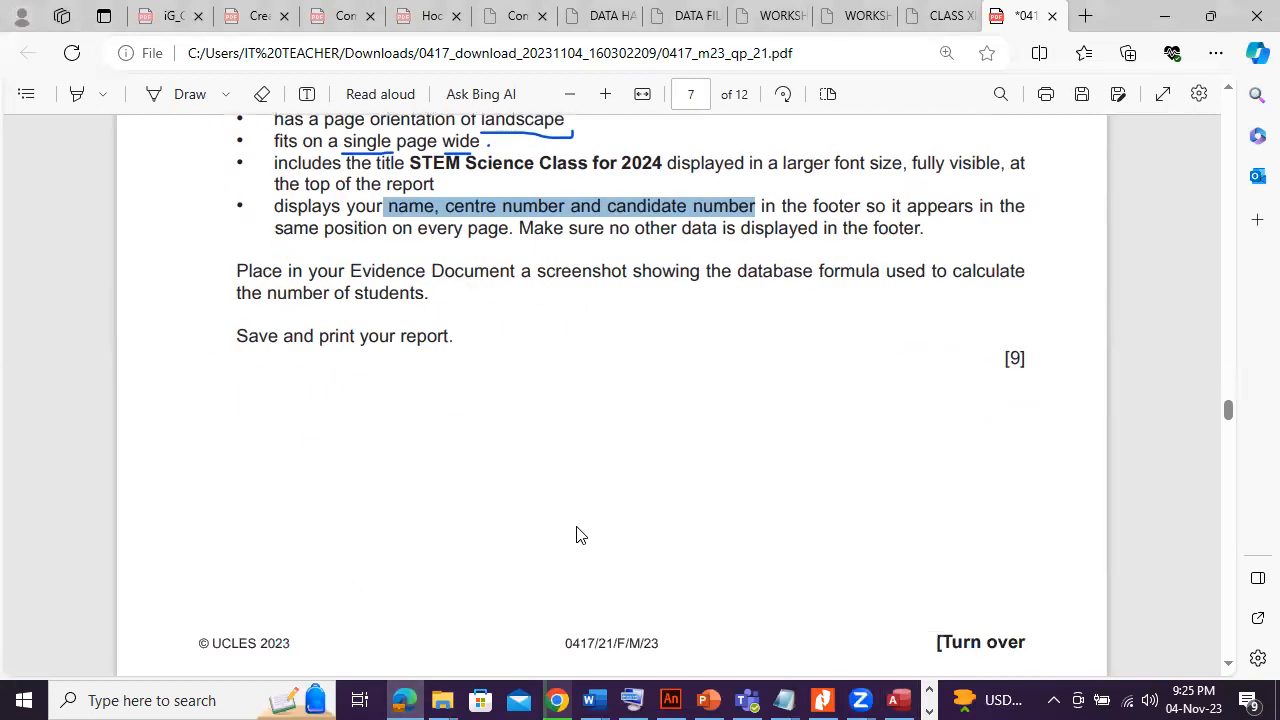
scroll(577, 535, up, 1)
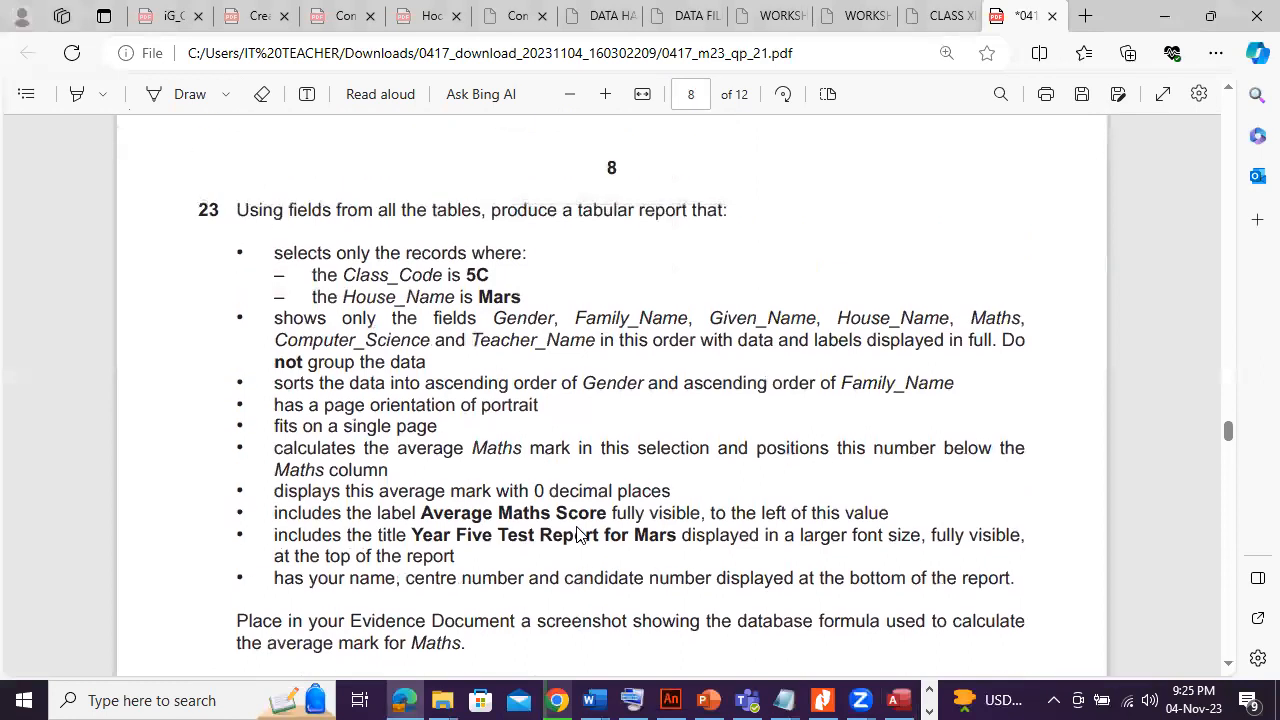
Return to Access, close the report saving it as "STEM Science Class for 2024", and close the query of the same name.
click(898, 700)
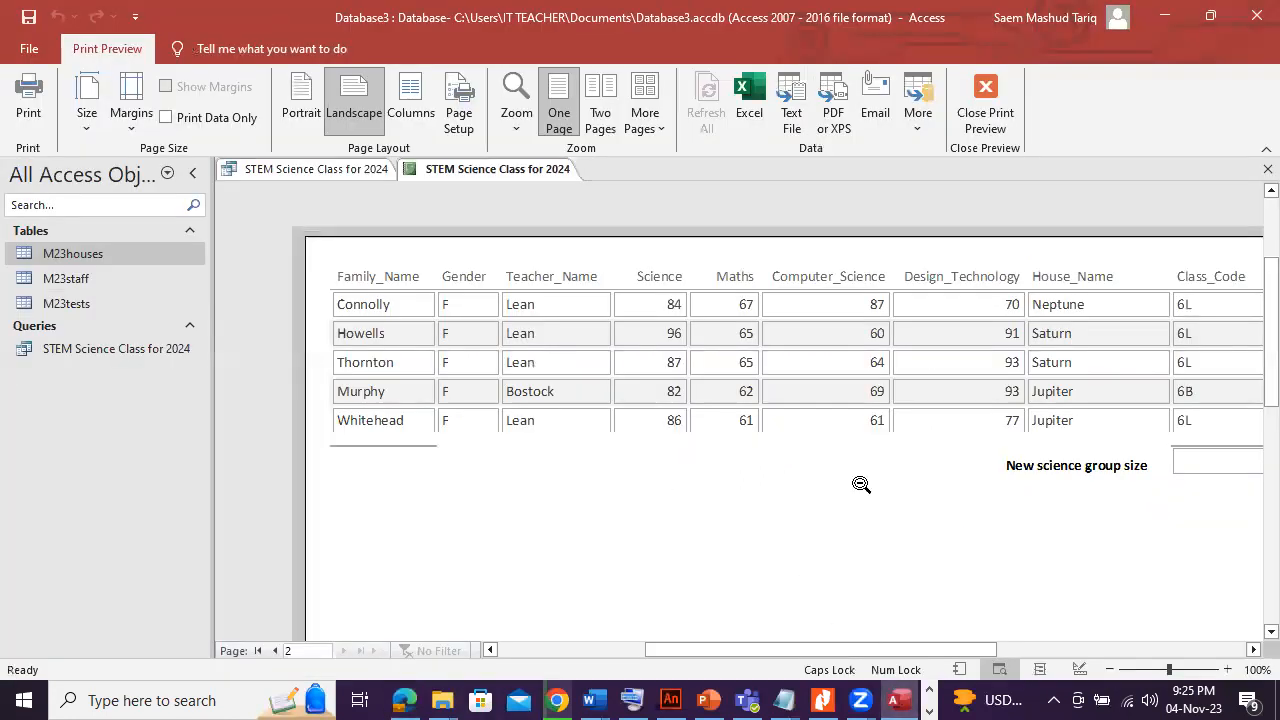
click(1267, 168)
click(562, 404)
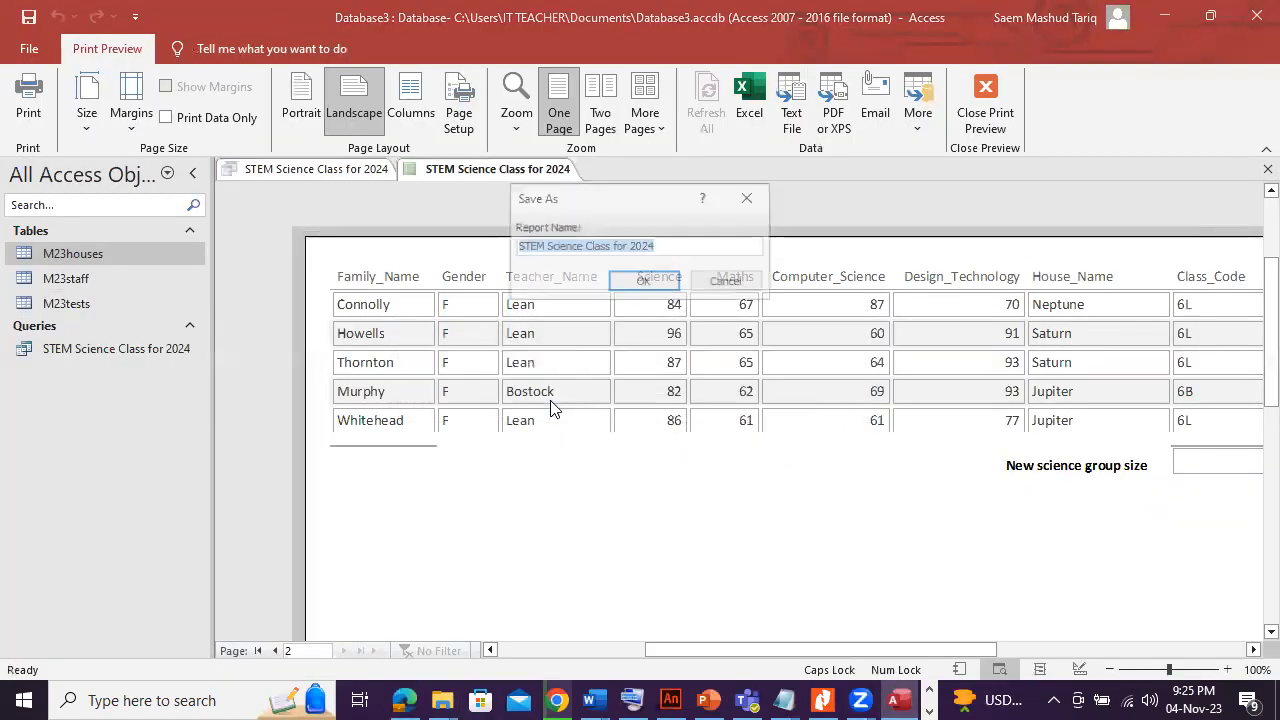
click(660, 282)
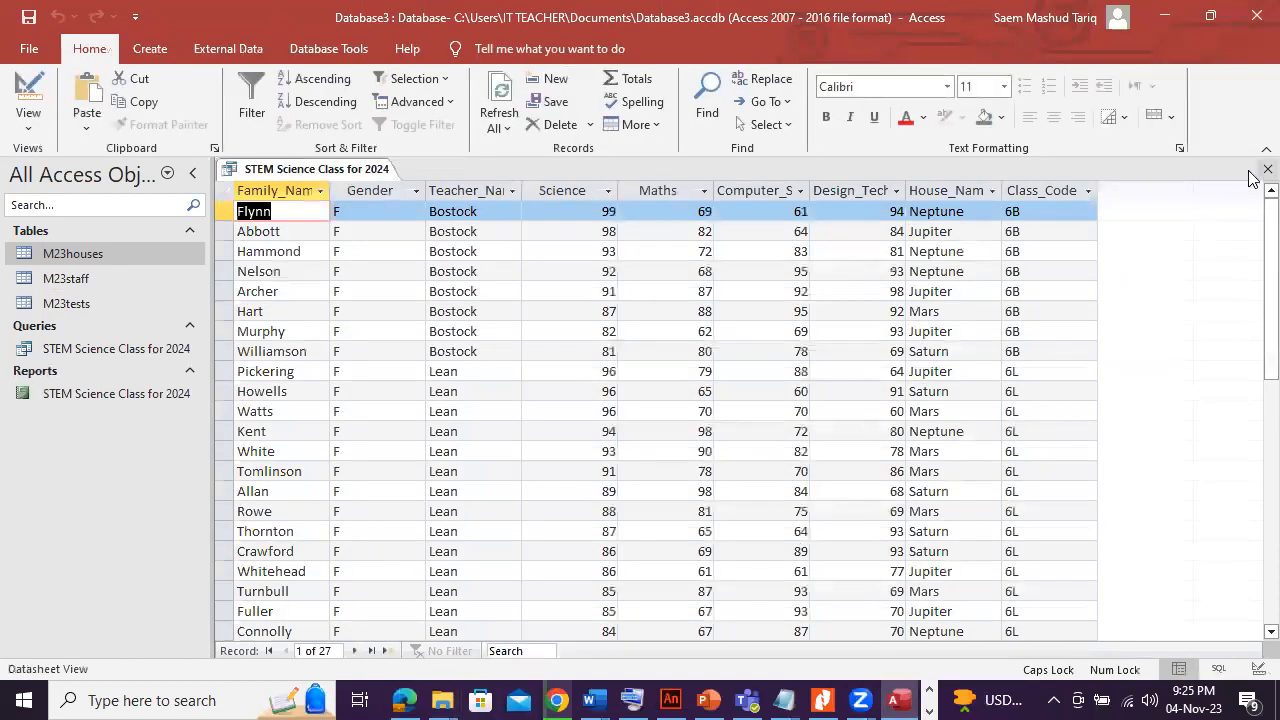
click(1267, 168)
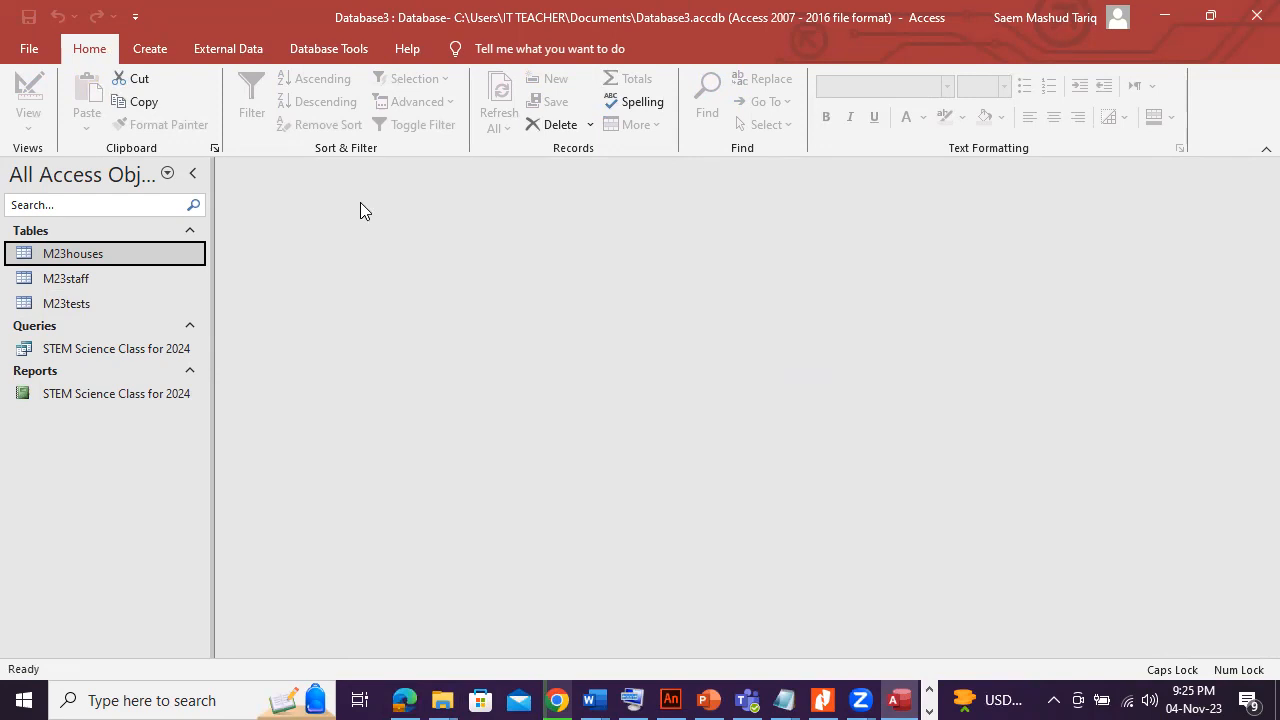
Create a new query in Design View with the tables M23houses, M23staff and M23tests.
click(219, 57)
click(173, 61)
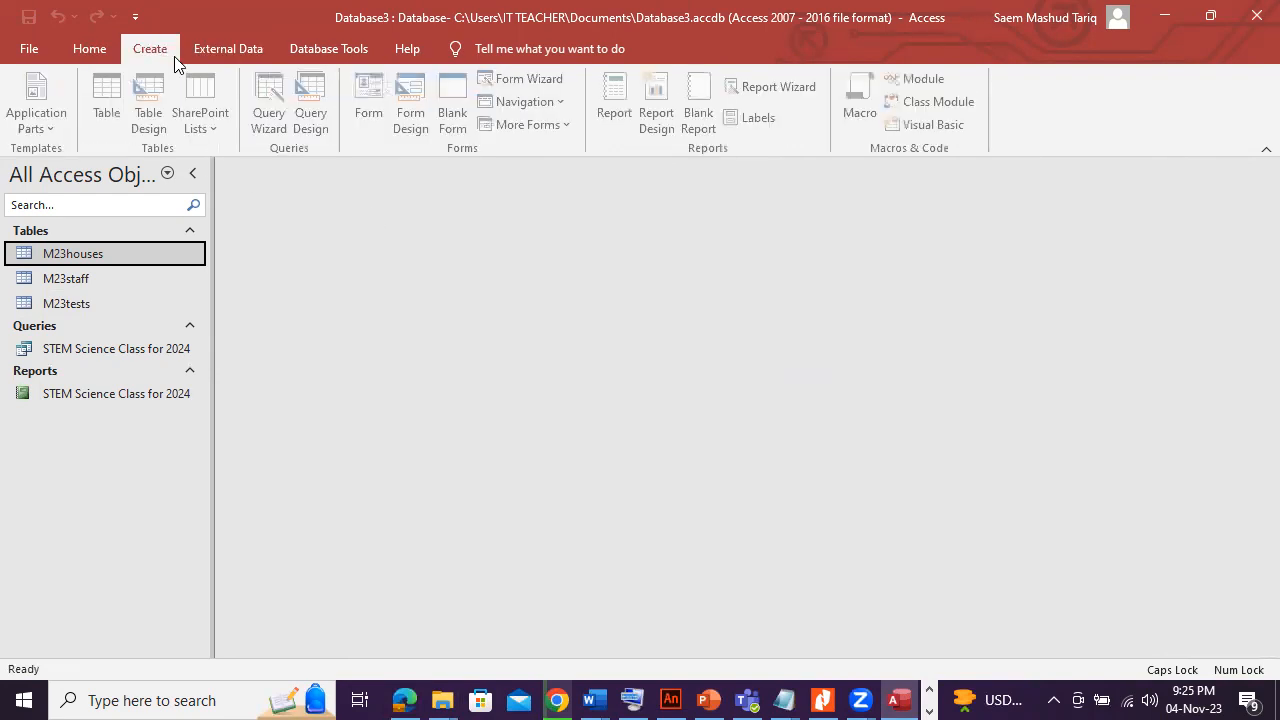
click(312, 122)
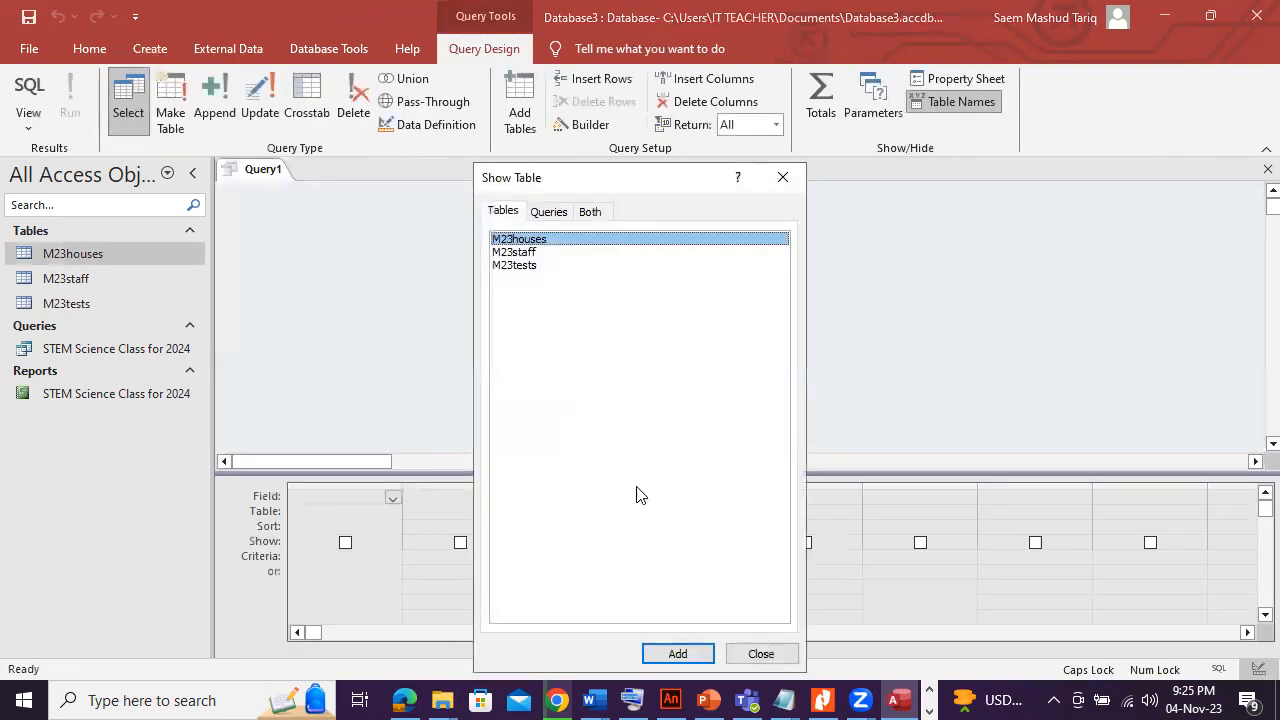
key(shift+End)
click(677, 653)
click(760, 653)
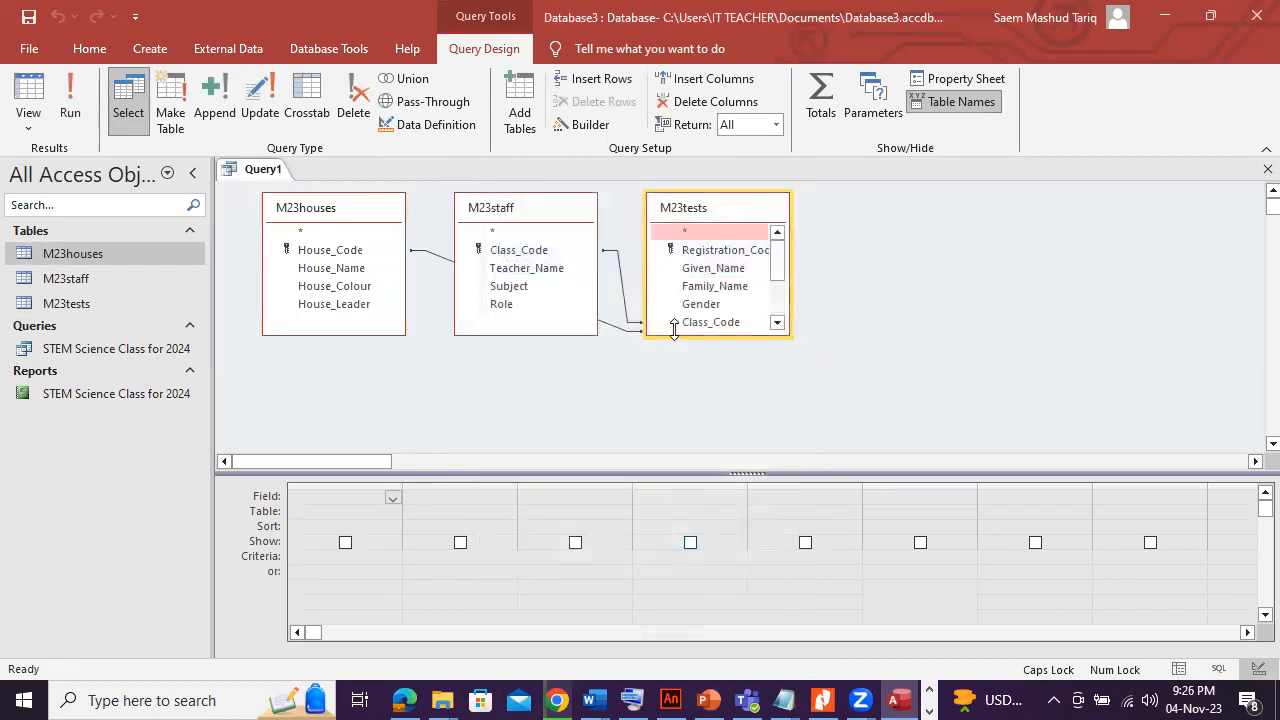
Enlarge the M23tests field list to show all its fields and arrange it between M23houses and M23staff.
drag(674, 330, 674, 441)
click(547, 220)
drag(547, 220, 1052, 250)
drag(794, 206, 668, 210)
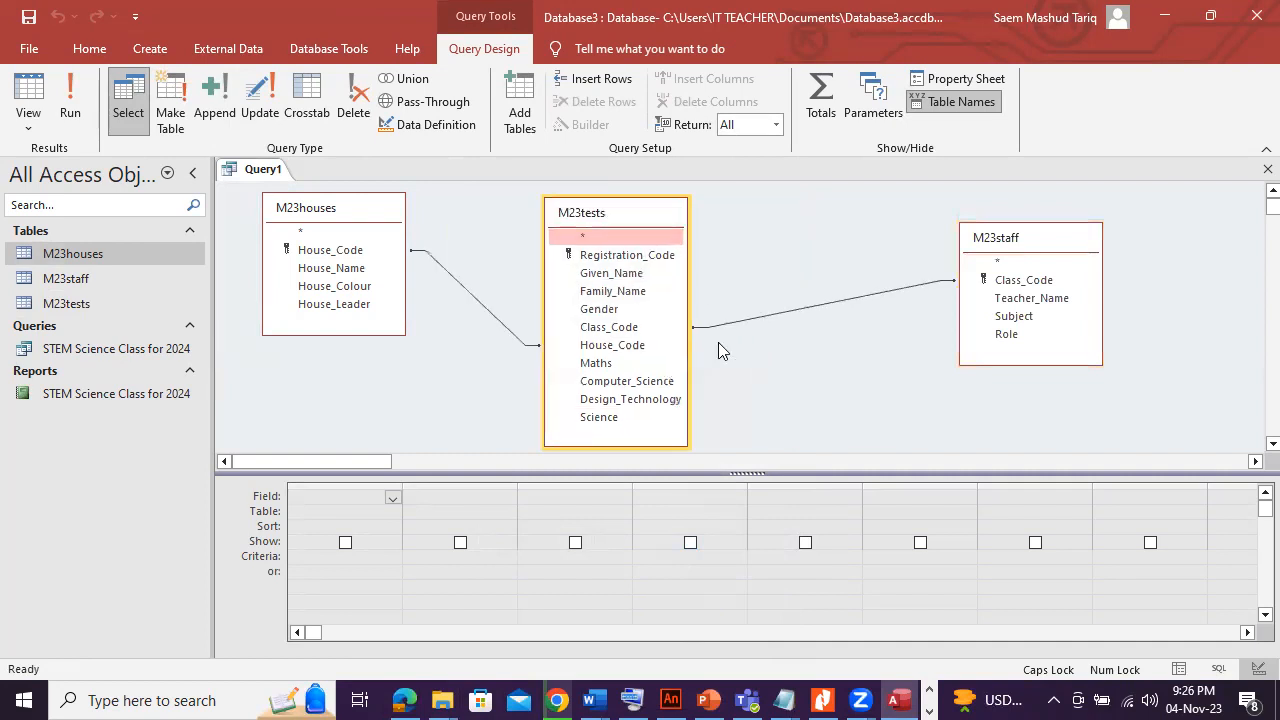
Switch to the question paper in Edge and review question 23's record criteria and required field list.
click(404, 700)
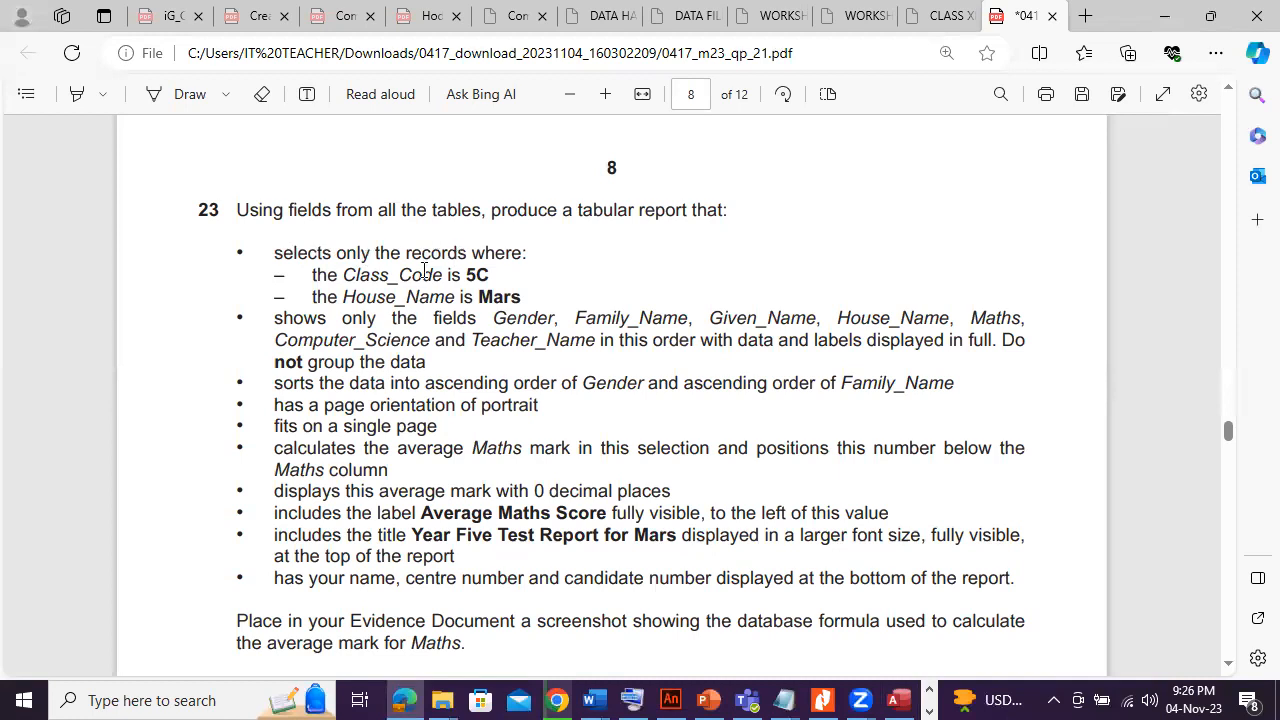
drag(322, 272, 528, 297)
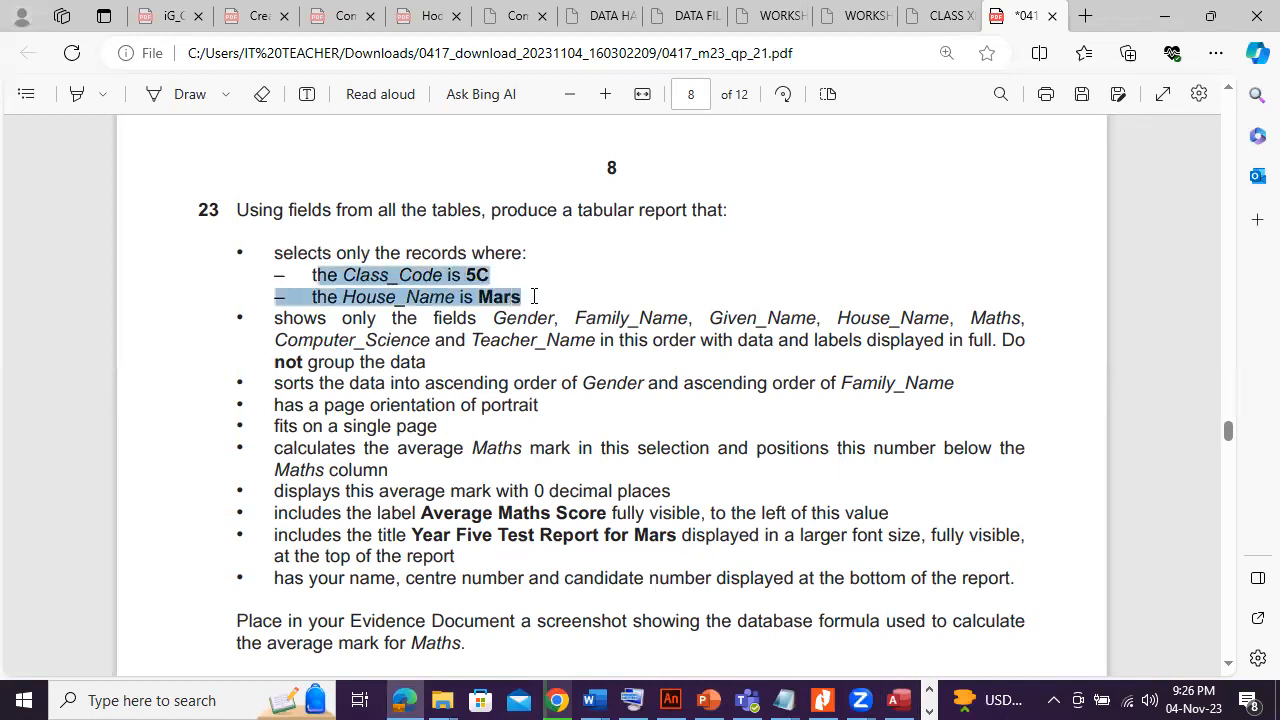
click(472, 287)
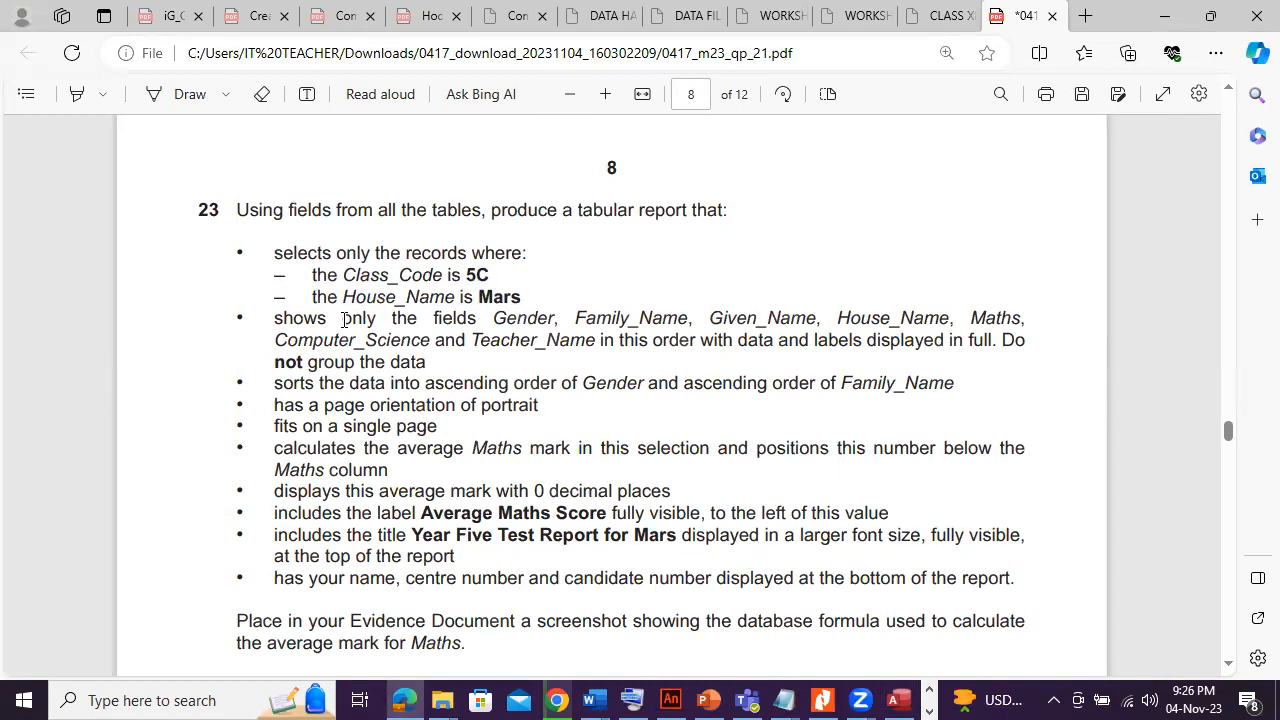
drag(277, 320, 758, 320)
click(551, 335)
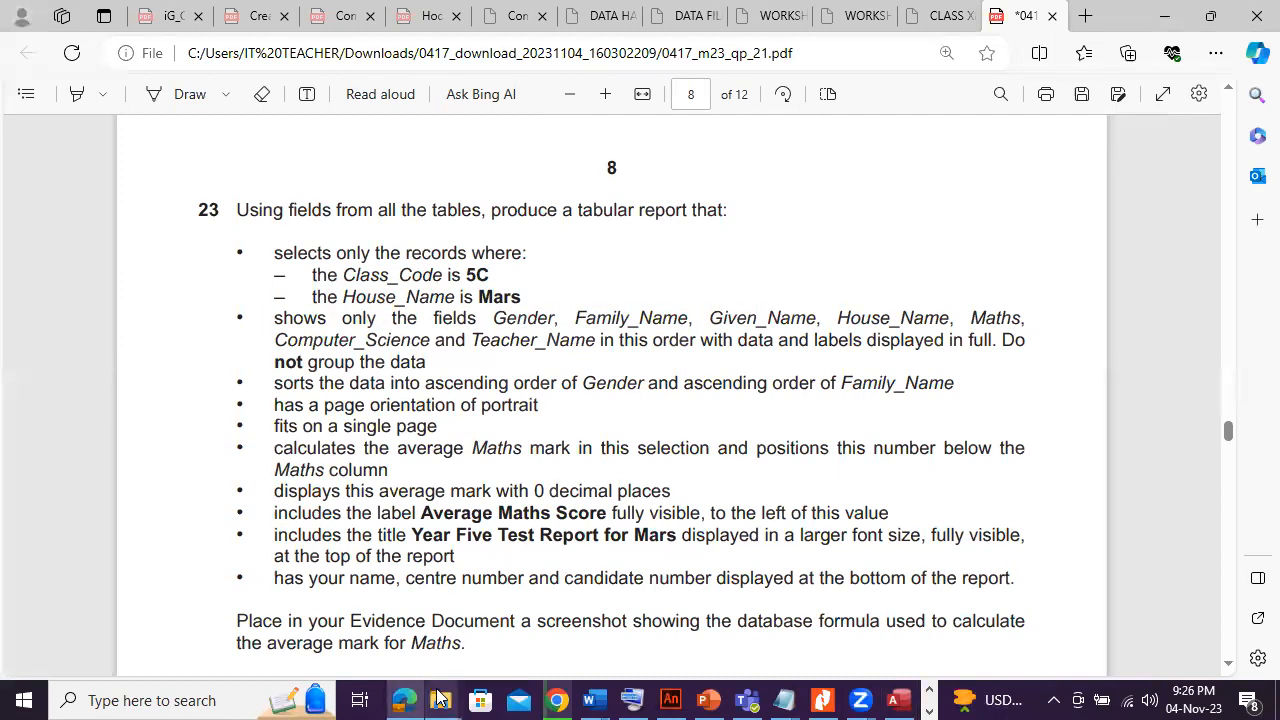
Return to Access and add Gender, Family_Name and Given_Name from M23tests to the query, checking the order against the question paper.
key(alt+Tab)
double_click(620, 312)
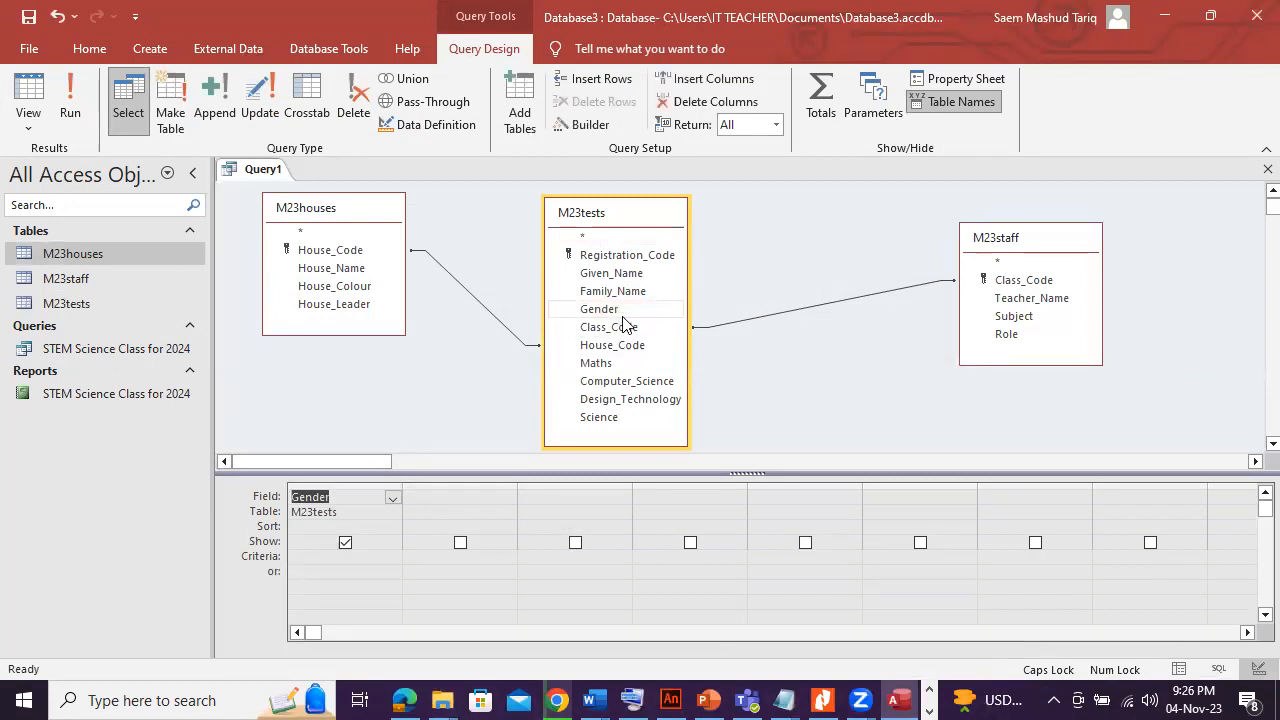
double_click(620, 292)
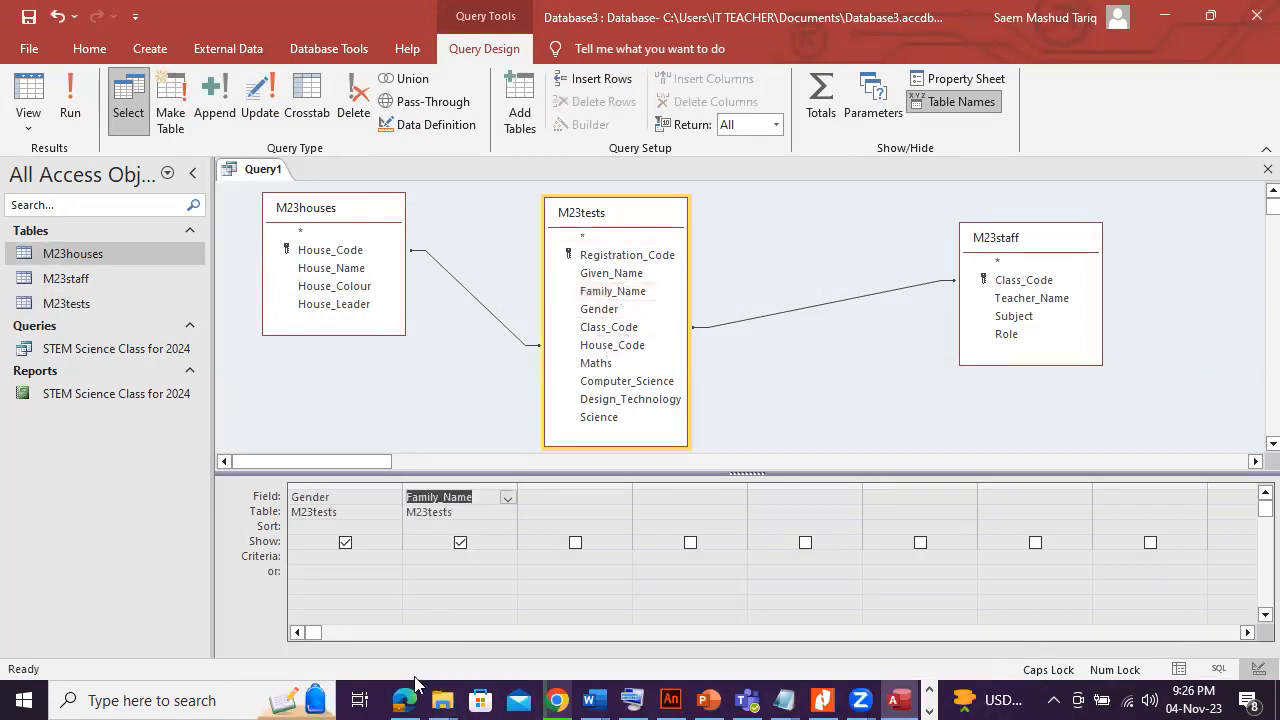
click(412, 697)
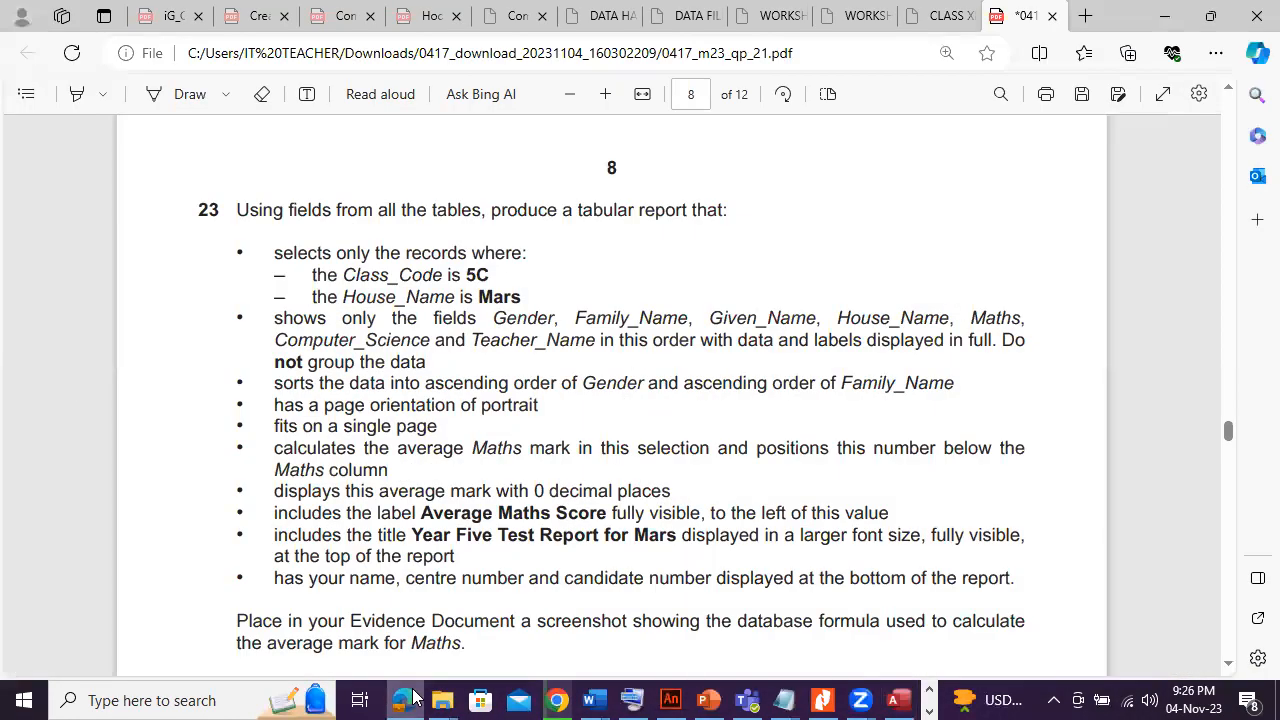
click(412, 697)
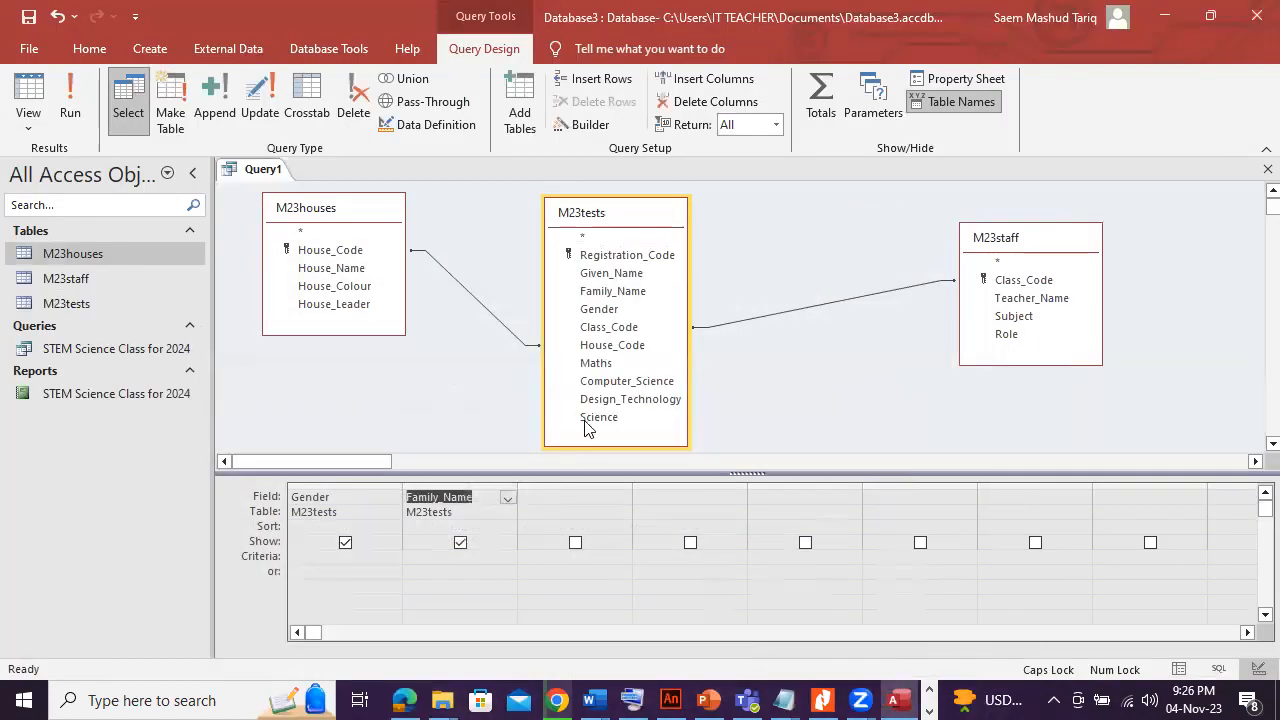
double_click(635, 279)
click(410, 698)
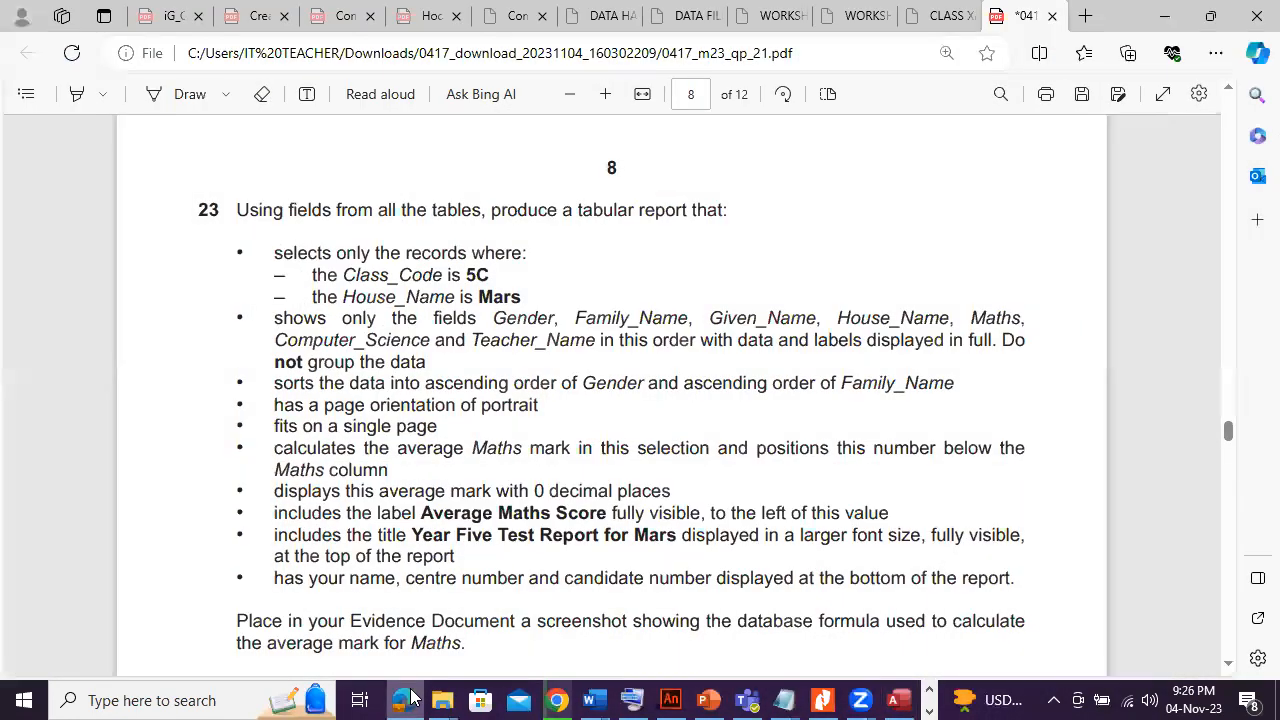
click(412, 697)
double_click(650, 345)
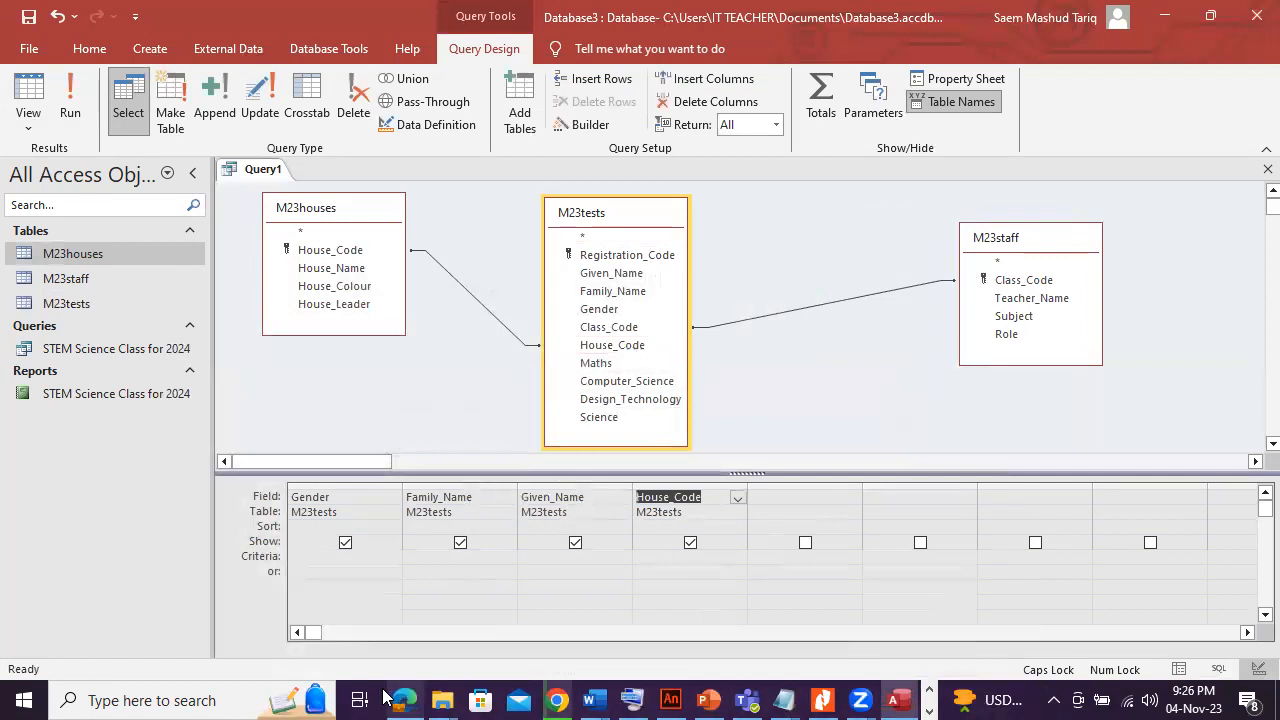
click(403, 698)
click(403, 698)
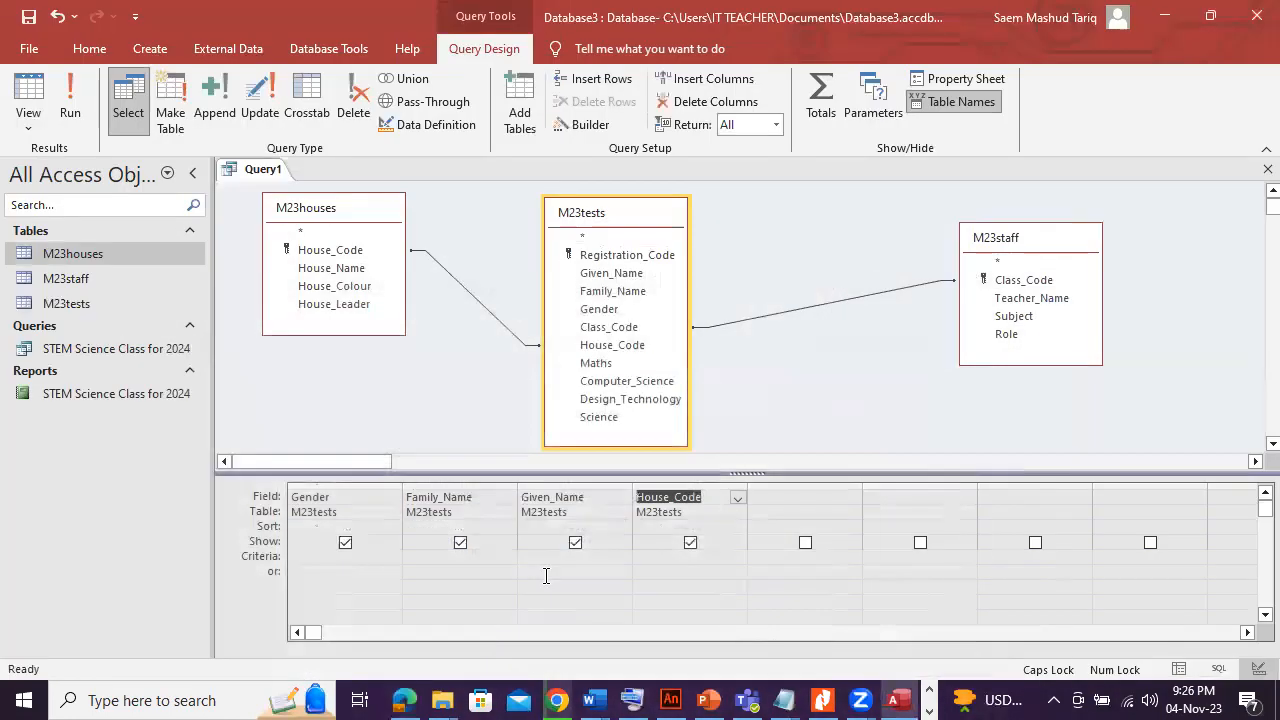
key(Delete)
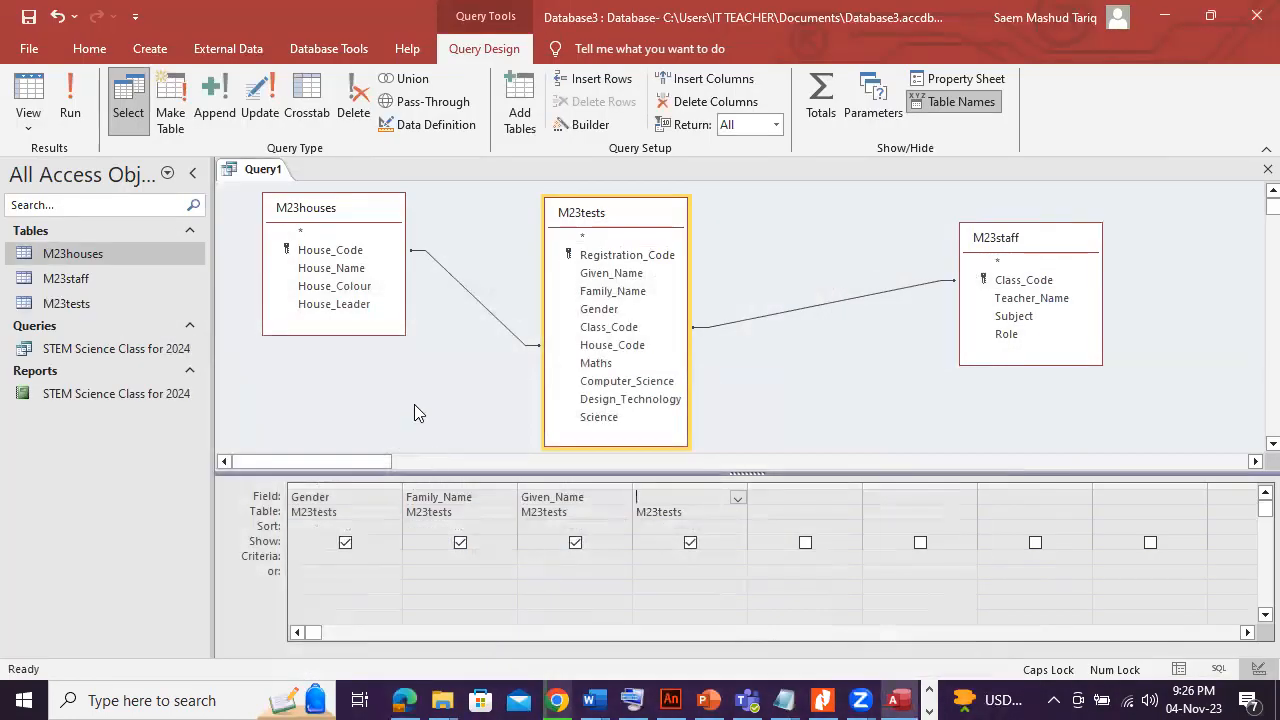
Add House_Name from M23houses as the query's fourth field and recheck the field list in the question paper.
double_click(358, 271)
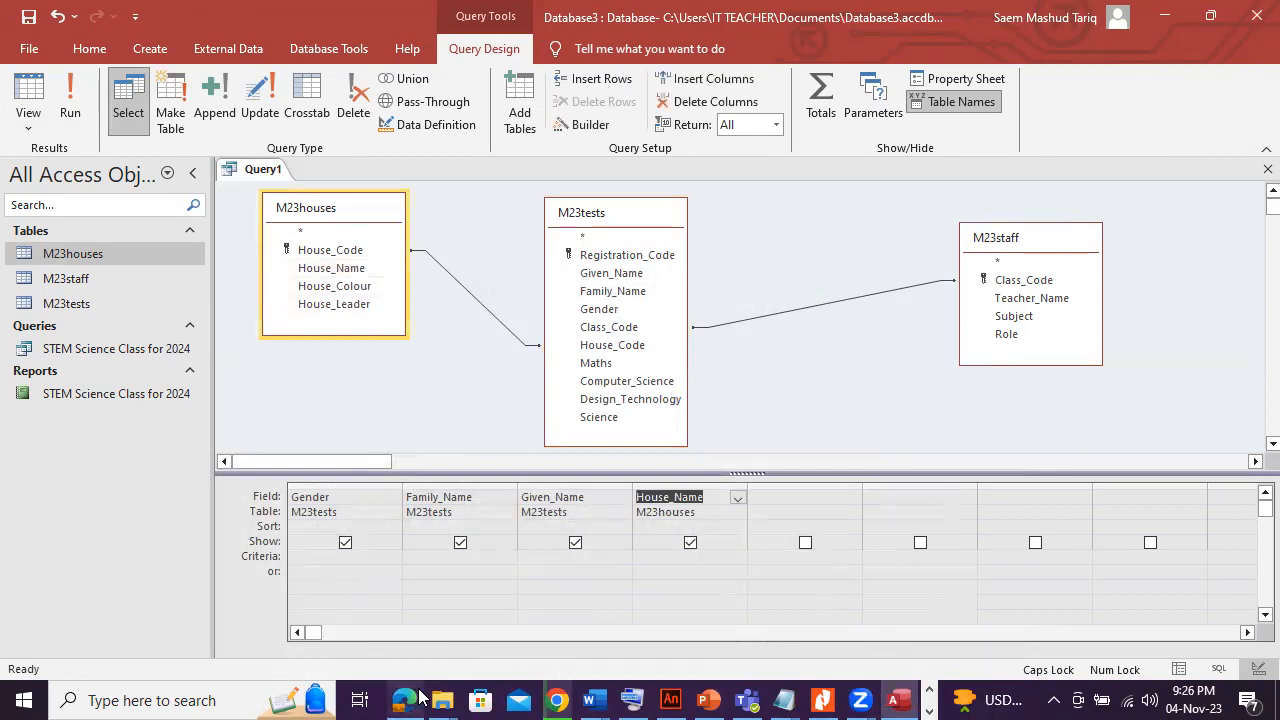
click(405, 698)
click(420, 697)
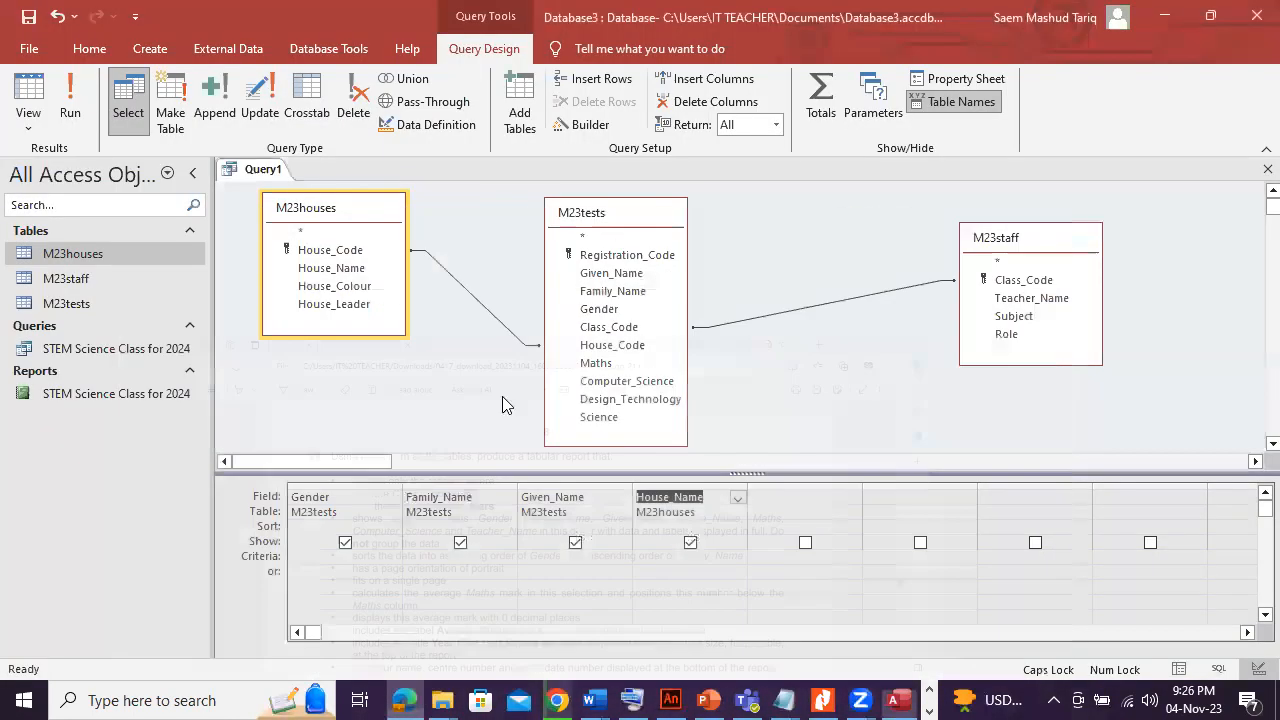
Add Maths and Computer_Science from M23tests as the fifth and sixth query fields, replacing the mistakenly added Science field.
double_click(634, 362)
double_click(626, 418)
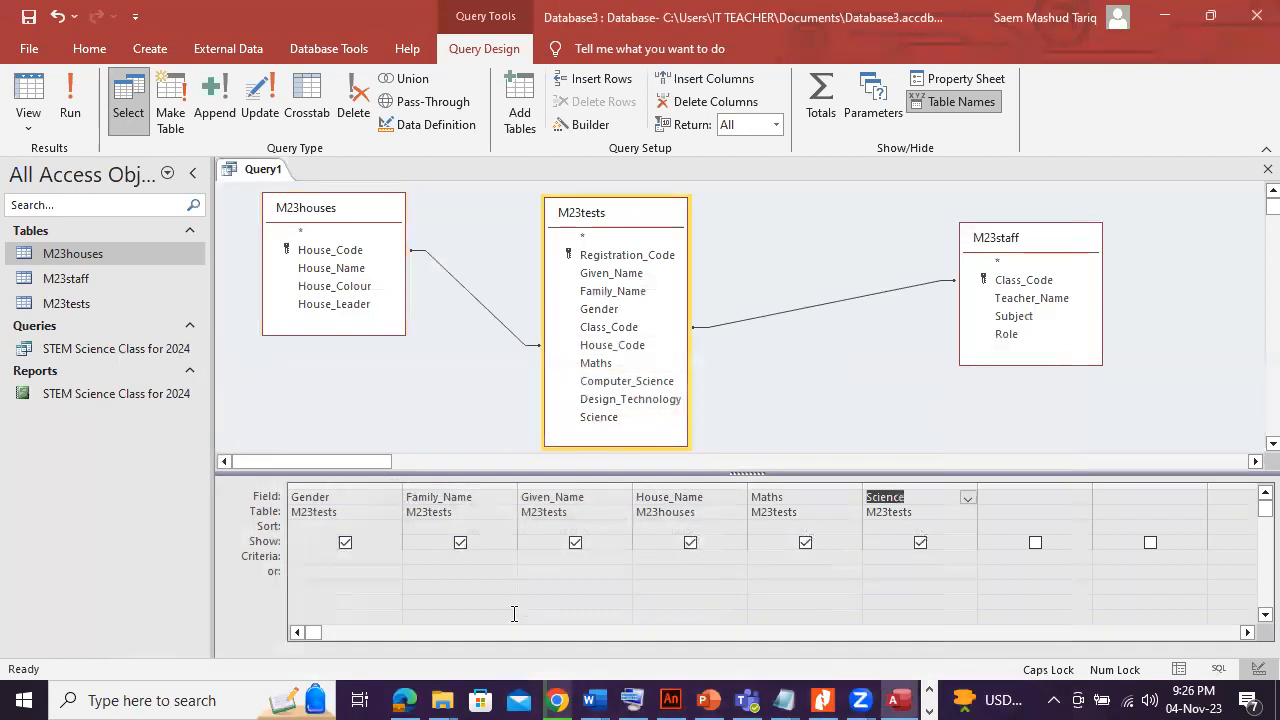
click(403, 698)
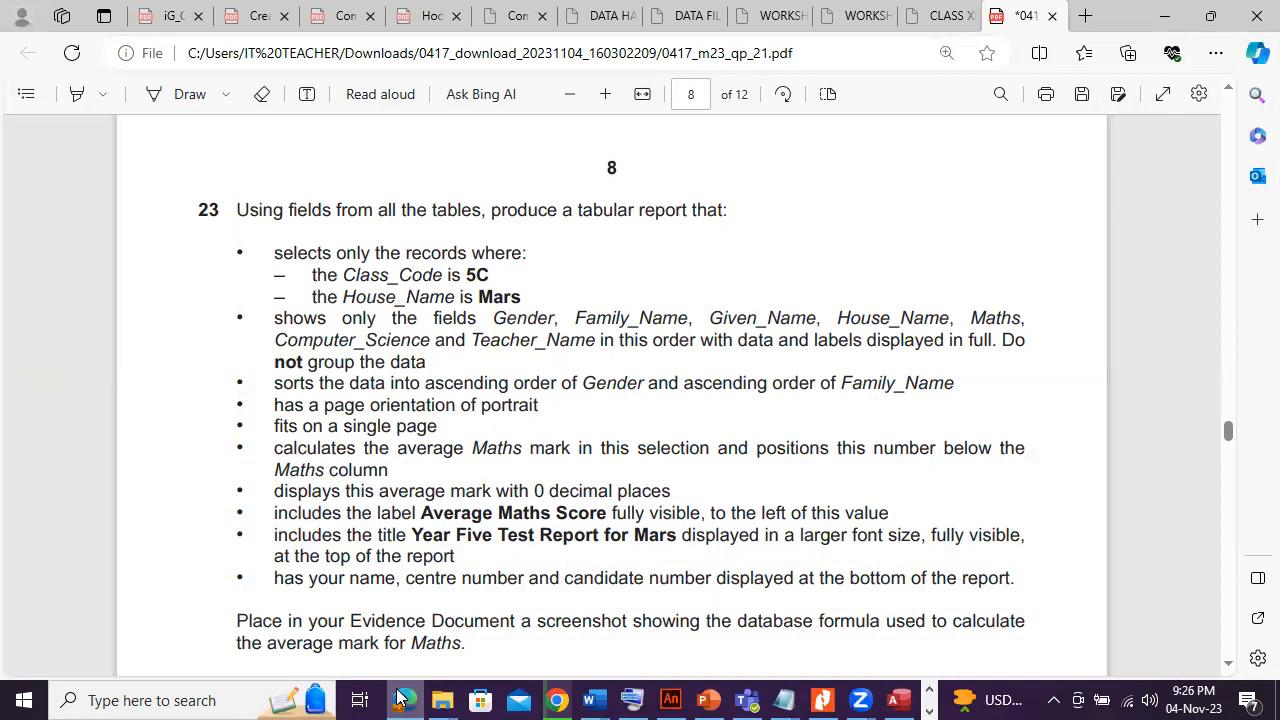
click(403, 698)
key(Delete)
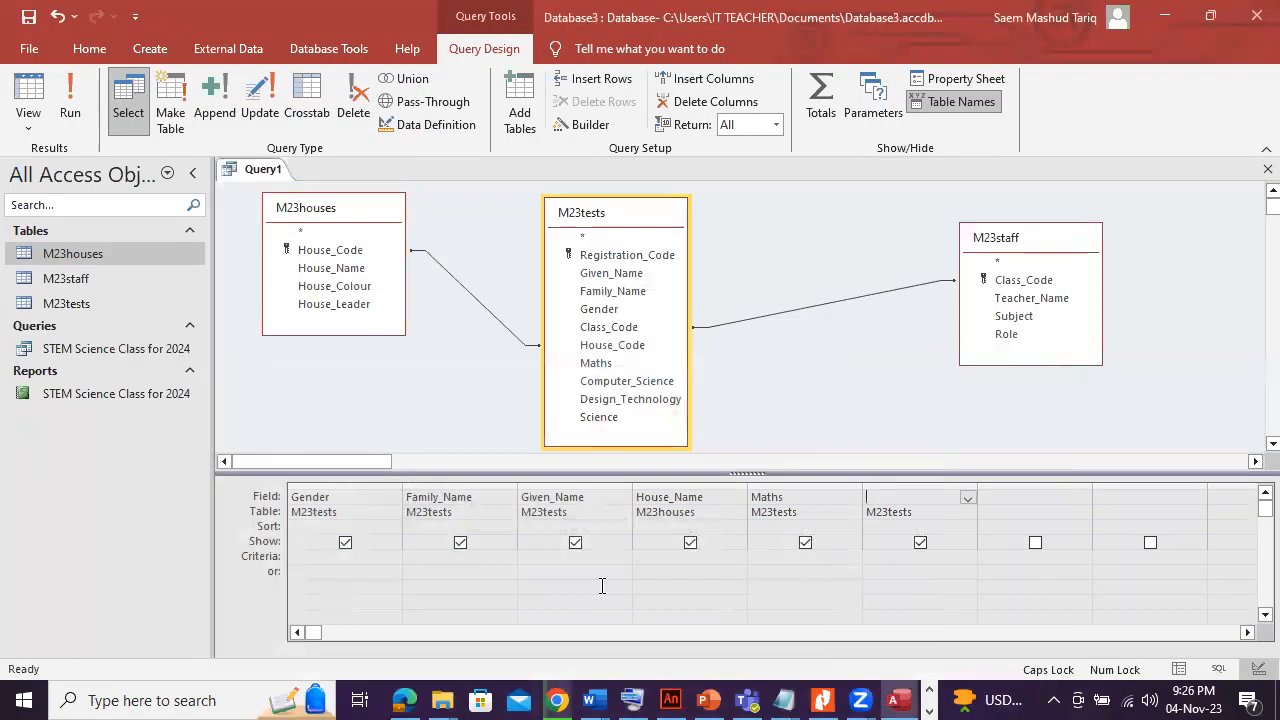
double_click(663, 386)
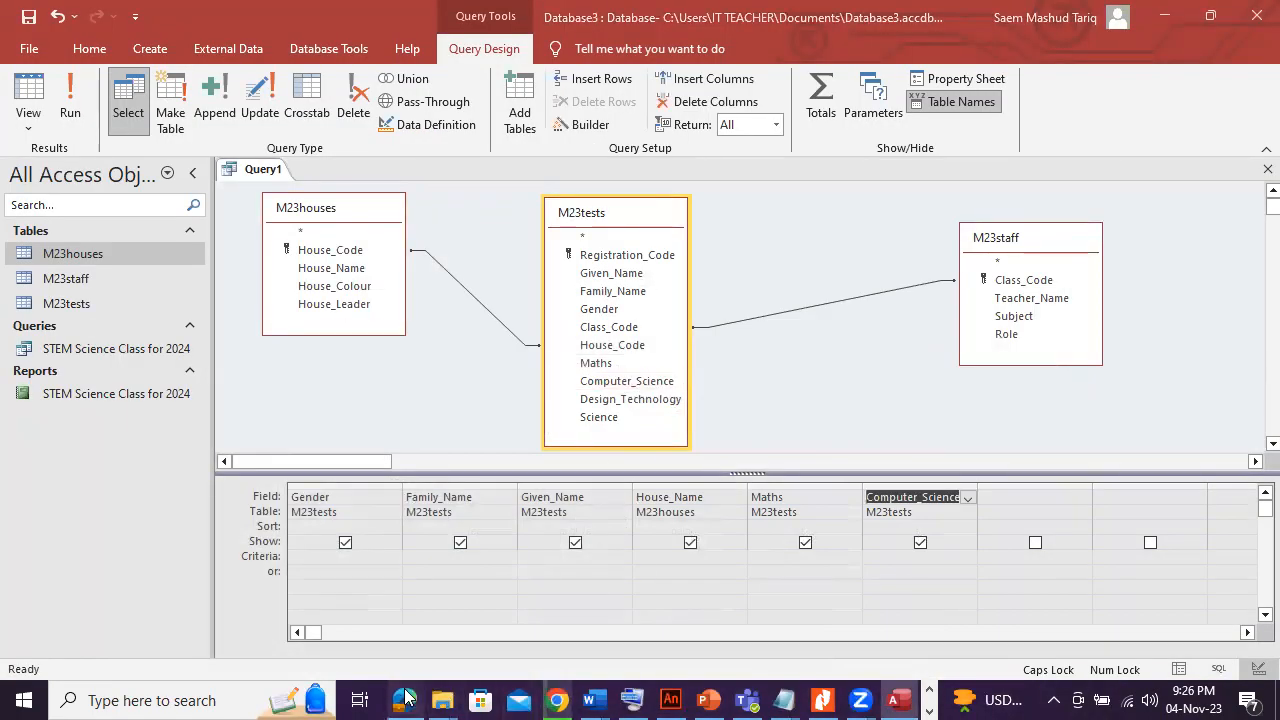
Check the next required field in the question paper and add Teacher_Name from M23staff as the seventh query field.
click(403, 698)
click(405, 698)
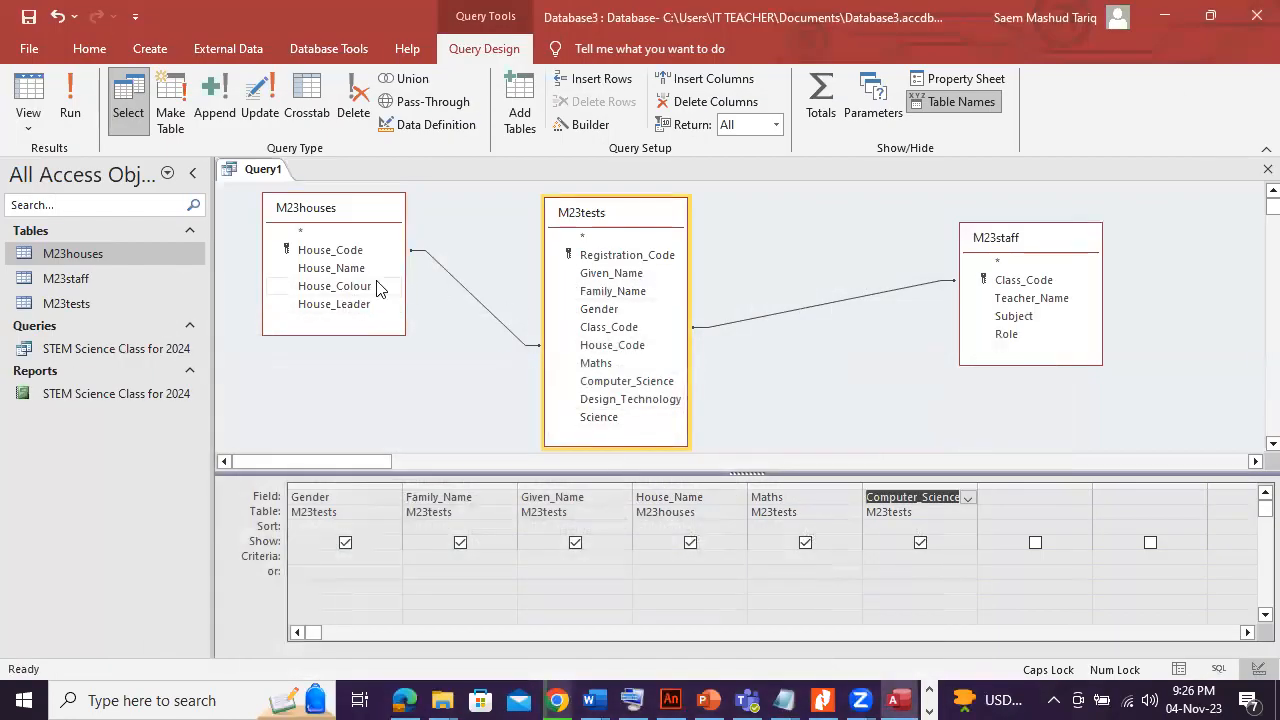
double_click(1060, 298)
In the question paper in Edge, draw brackets around question 23's required field list and a tick beside the Class_Code criterion.
click(403, 698)
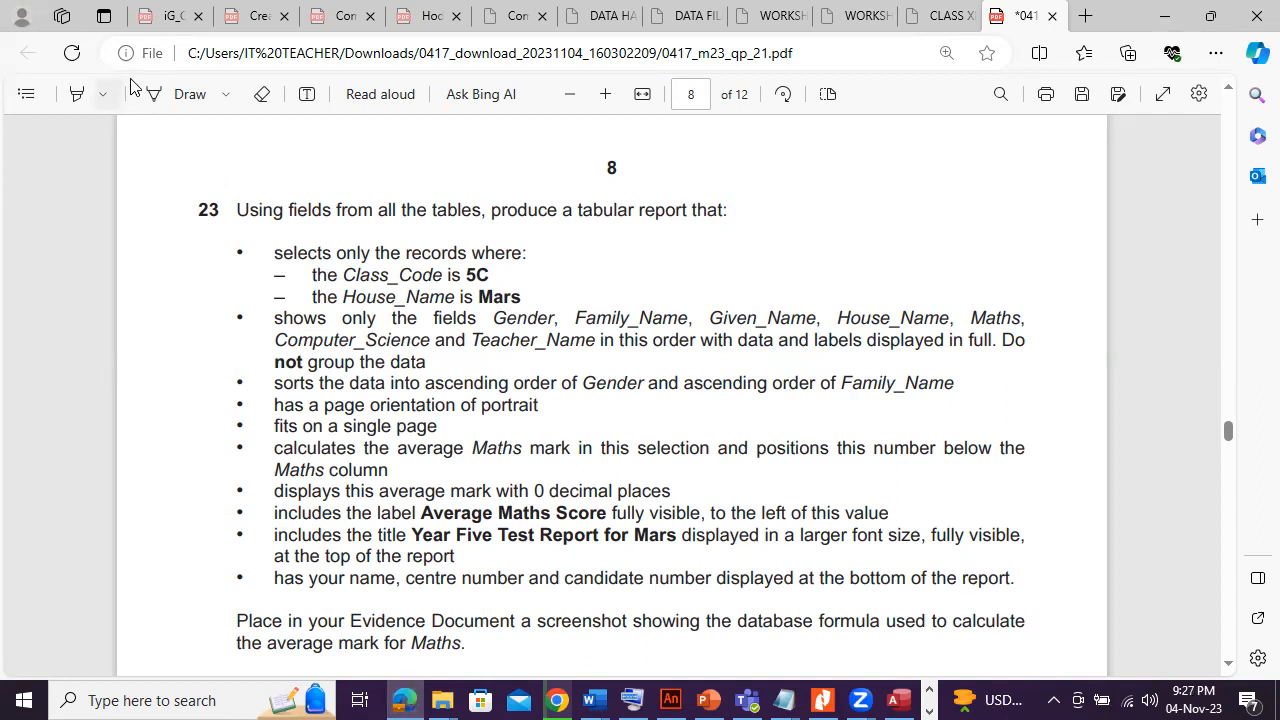
click(180, 94)
drag(269, 317, 262, 376)
drag(1040, 312, 1041, 366)
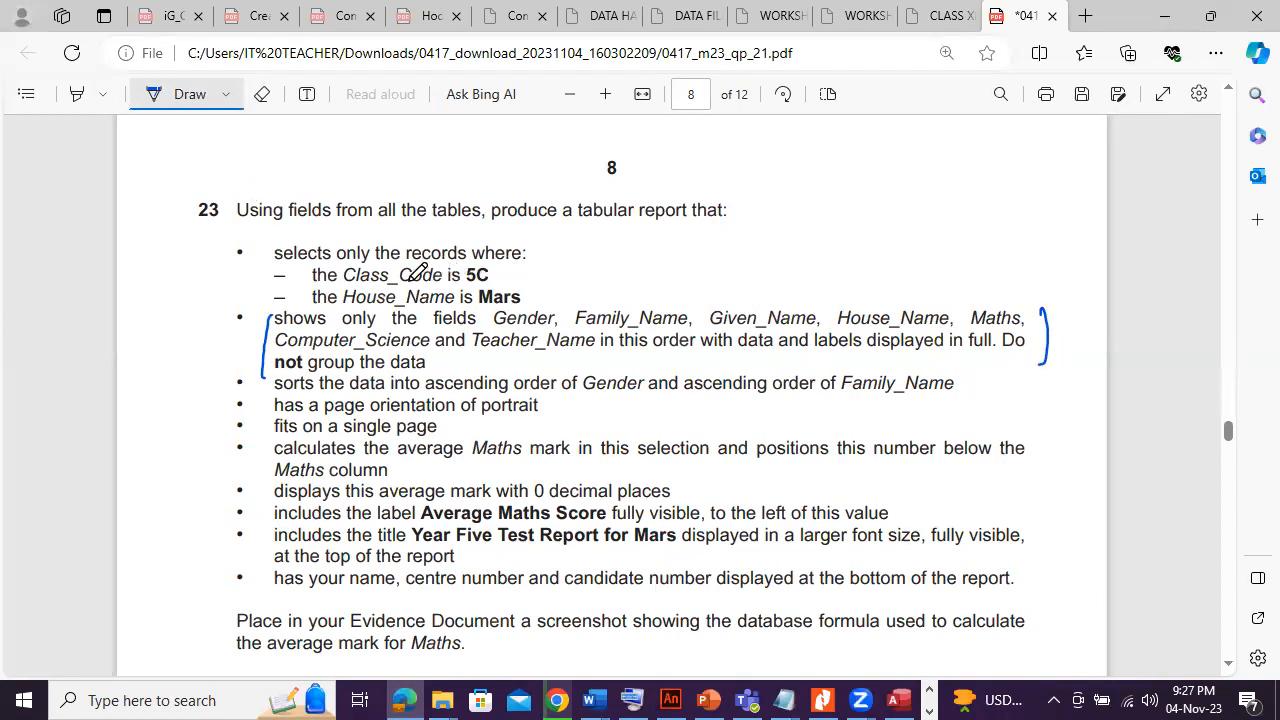
drag(499, 271, 512, 267)
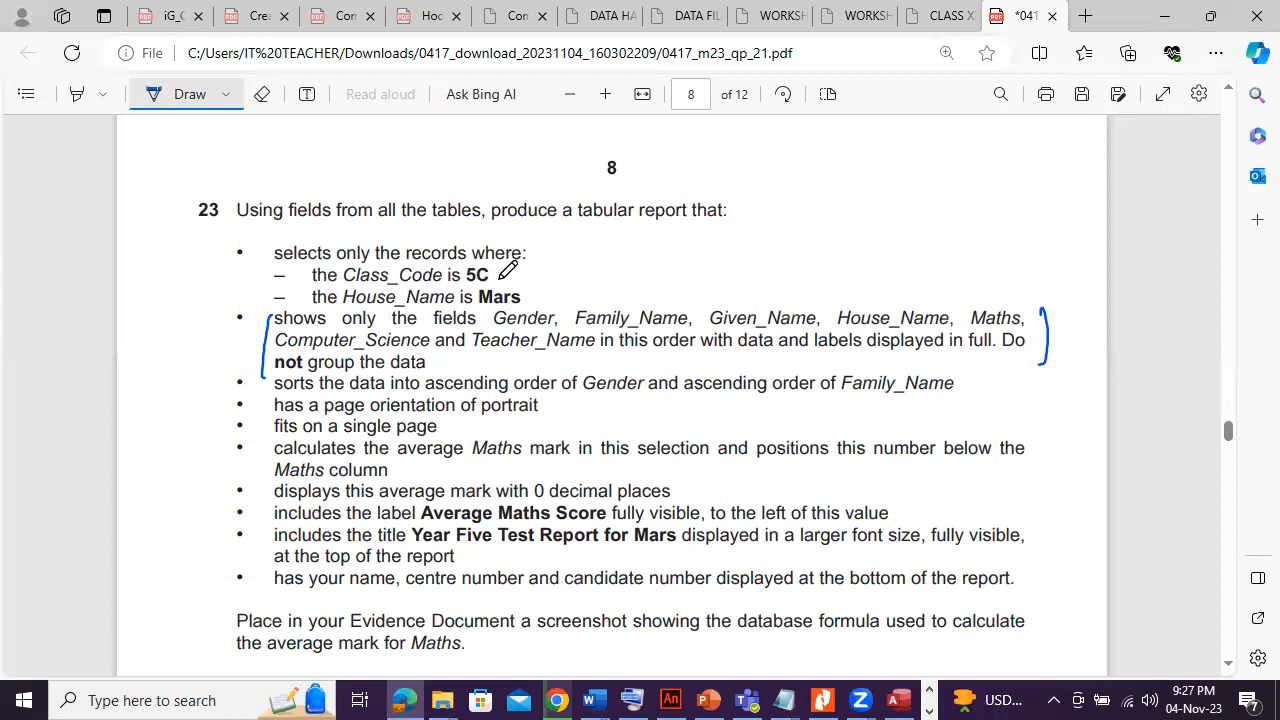
click(180, 94)
Compare the Class_Code value 5C and the required field list in the question paper with the query's columns in Access.
double_click(488, 276)
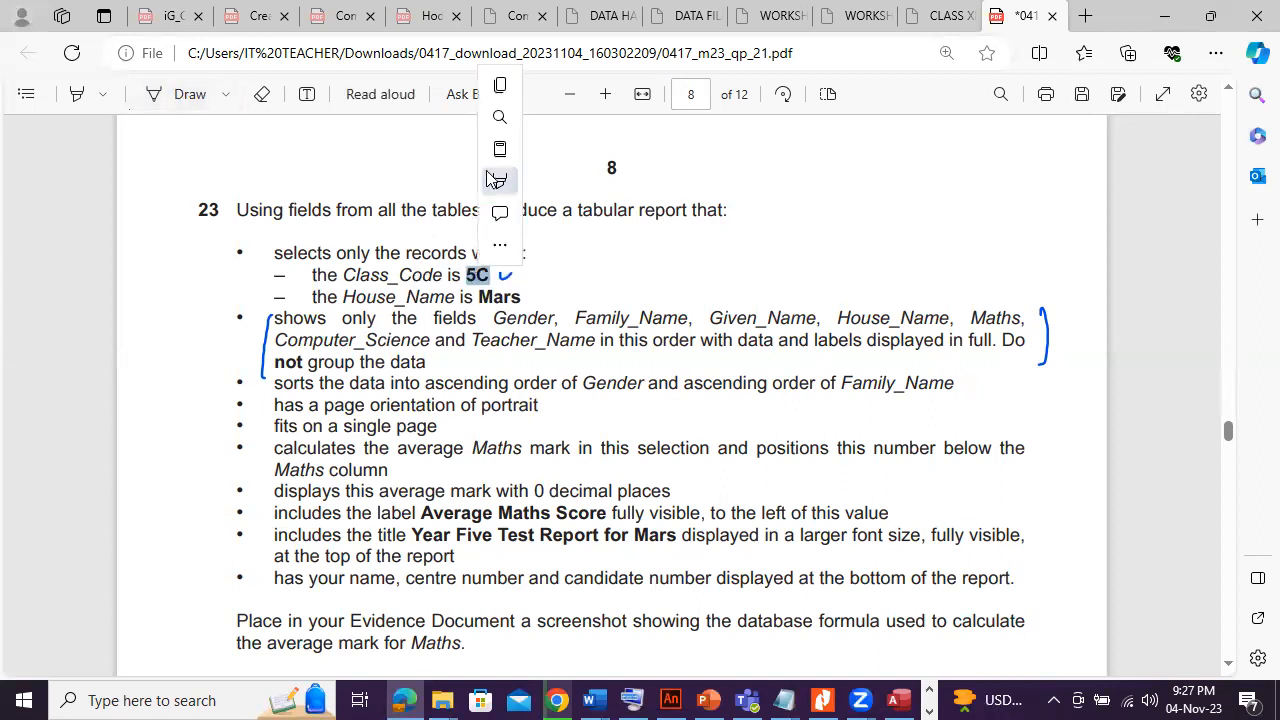
key(alt+Tab)
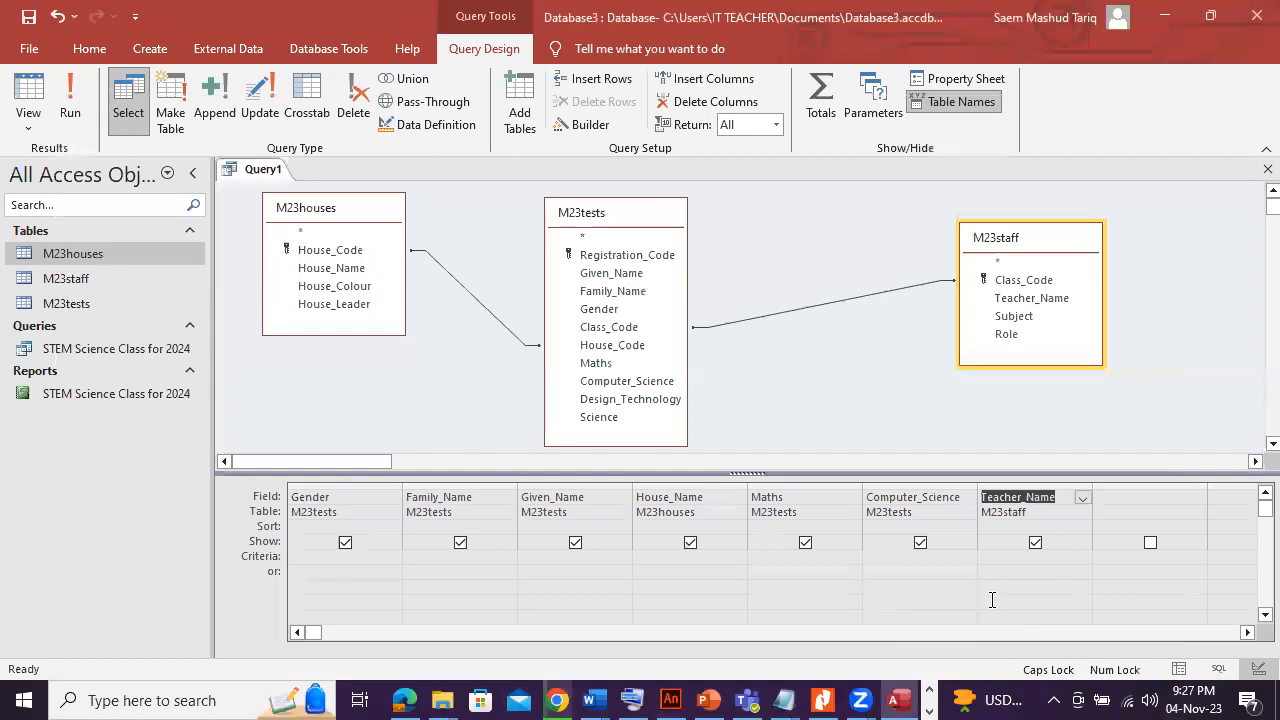
click(508, 558)
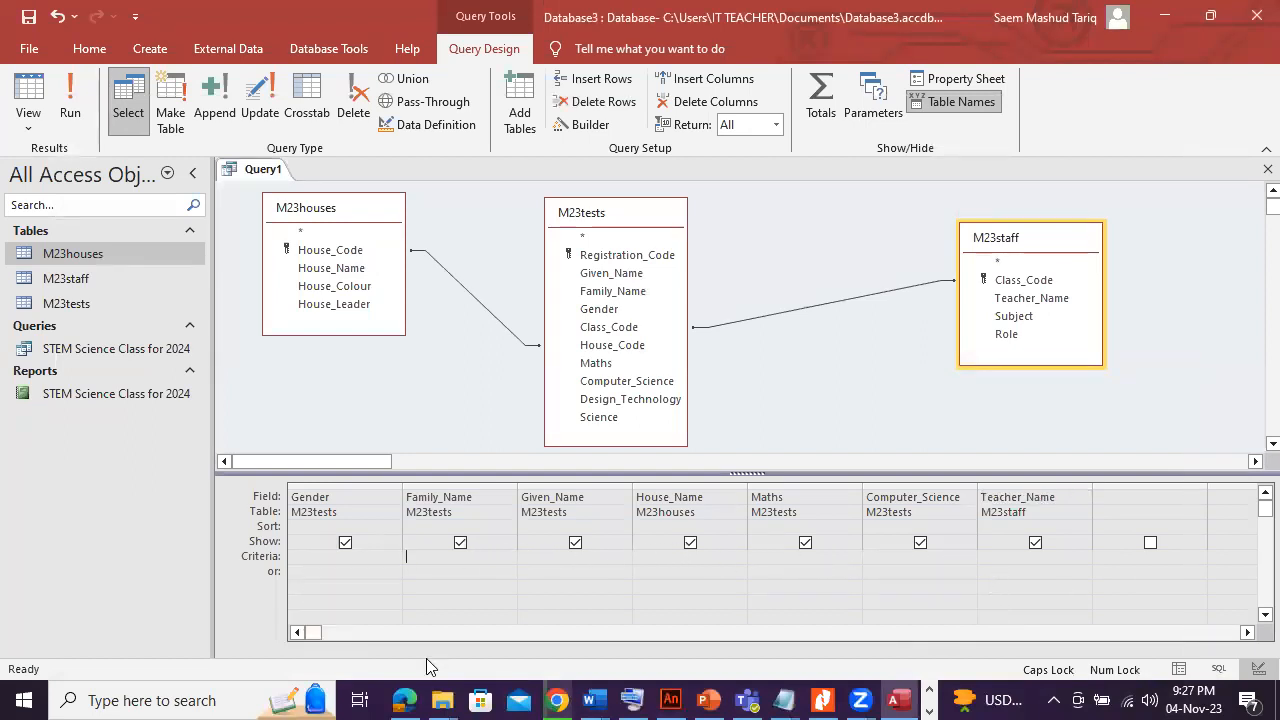
click(405, 700)
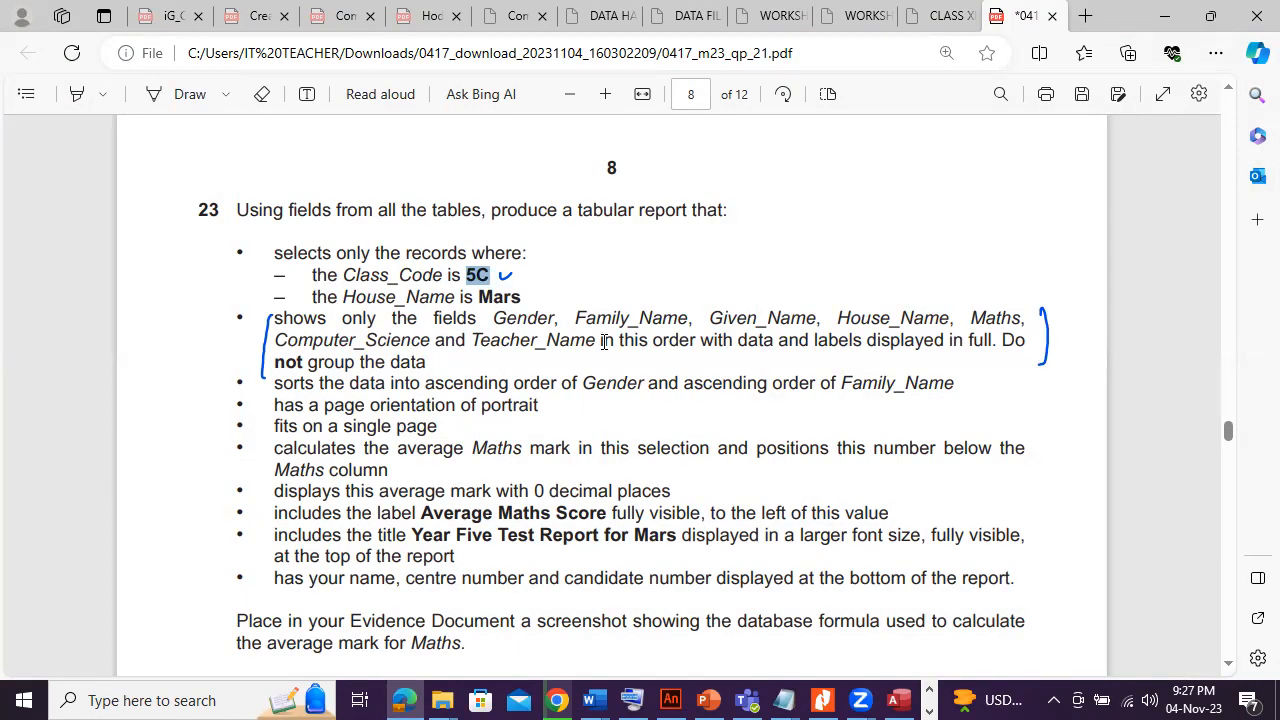
drag(490, 317, 595, 342)
click(410, 699)
click(410, 699)
click(410, 699)
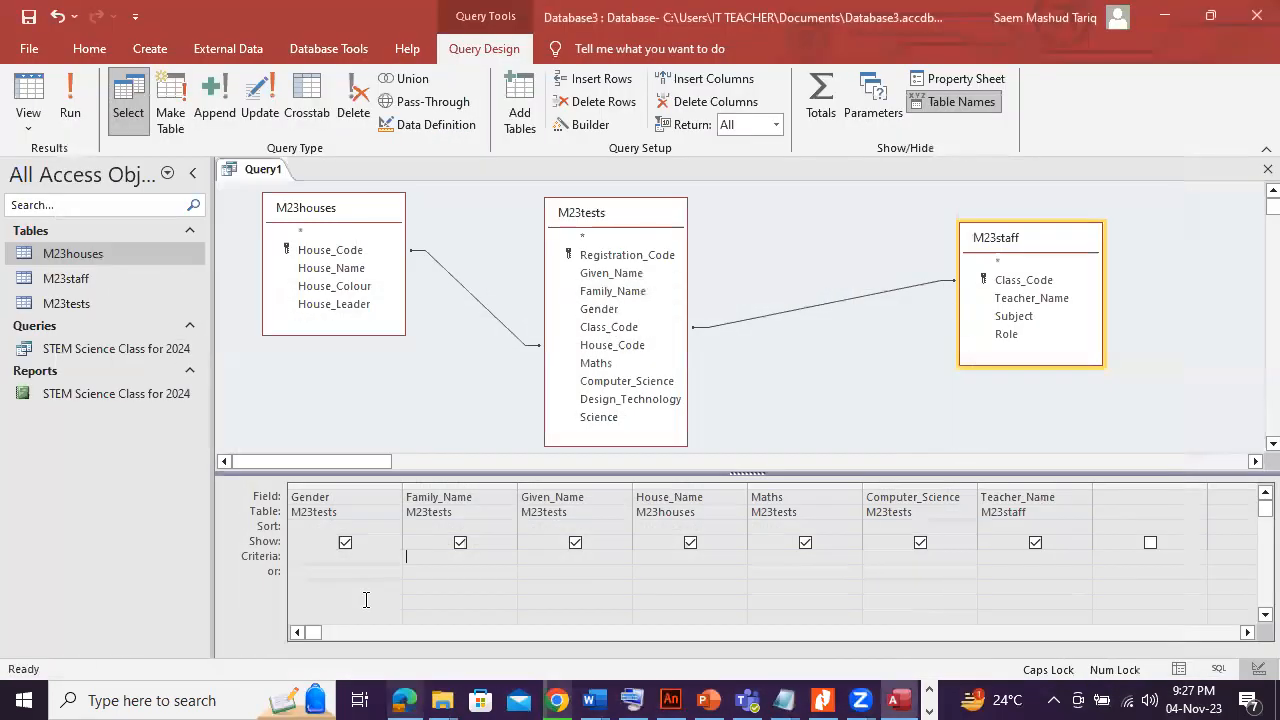
Run the query to check the seven selected fields and return to its design.
click(70, 100)
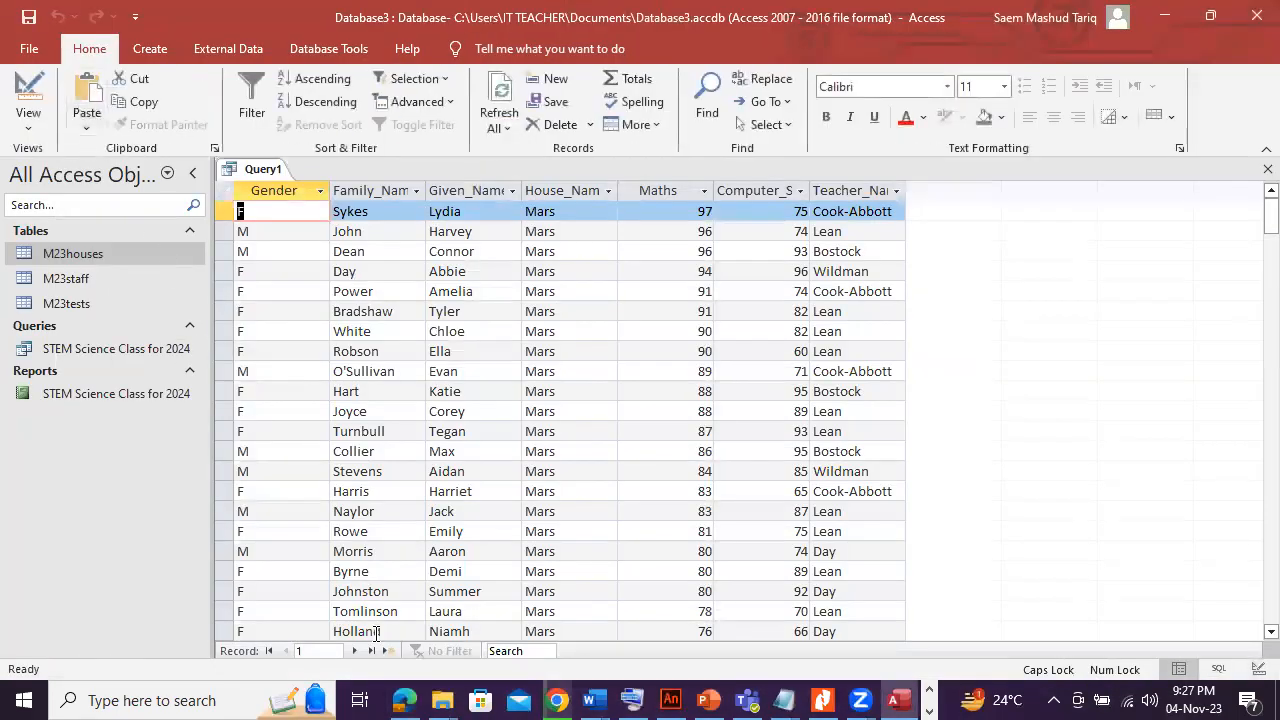
click(29, 127)
click(70, 231)
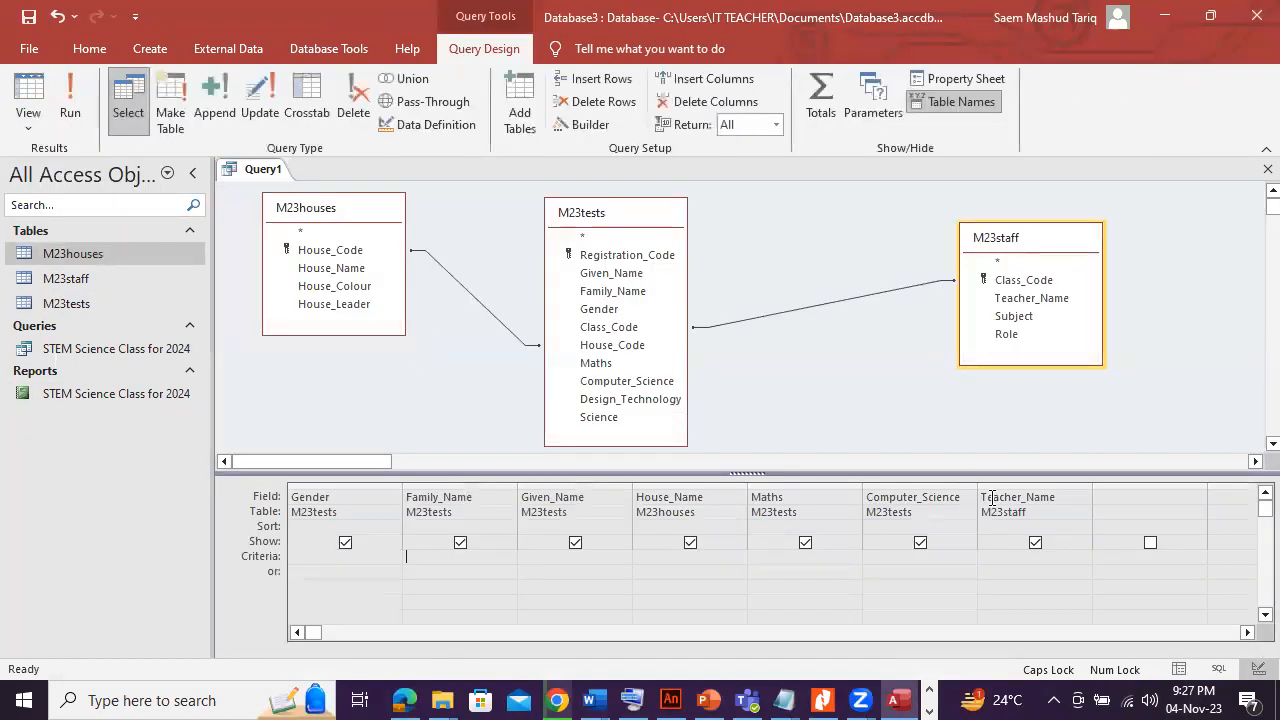
Add Class_Code from M23tests as the query's eighth field and set its criterion to 5C.
double_click(622, 330)
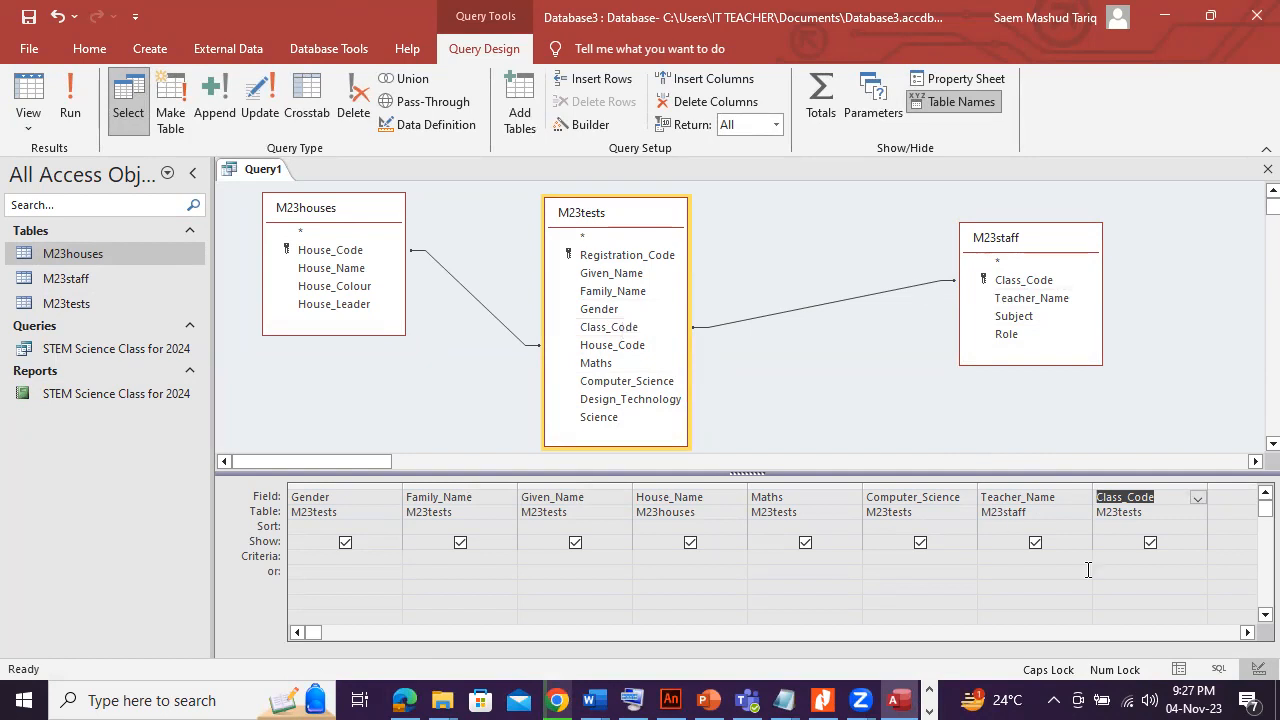
click(1247, 632)
click(1247, 632)
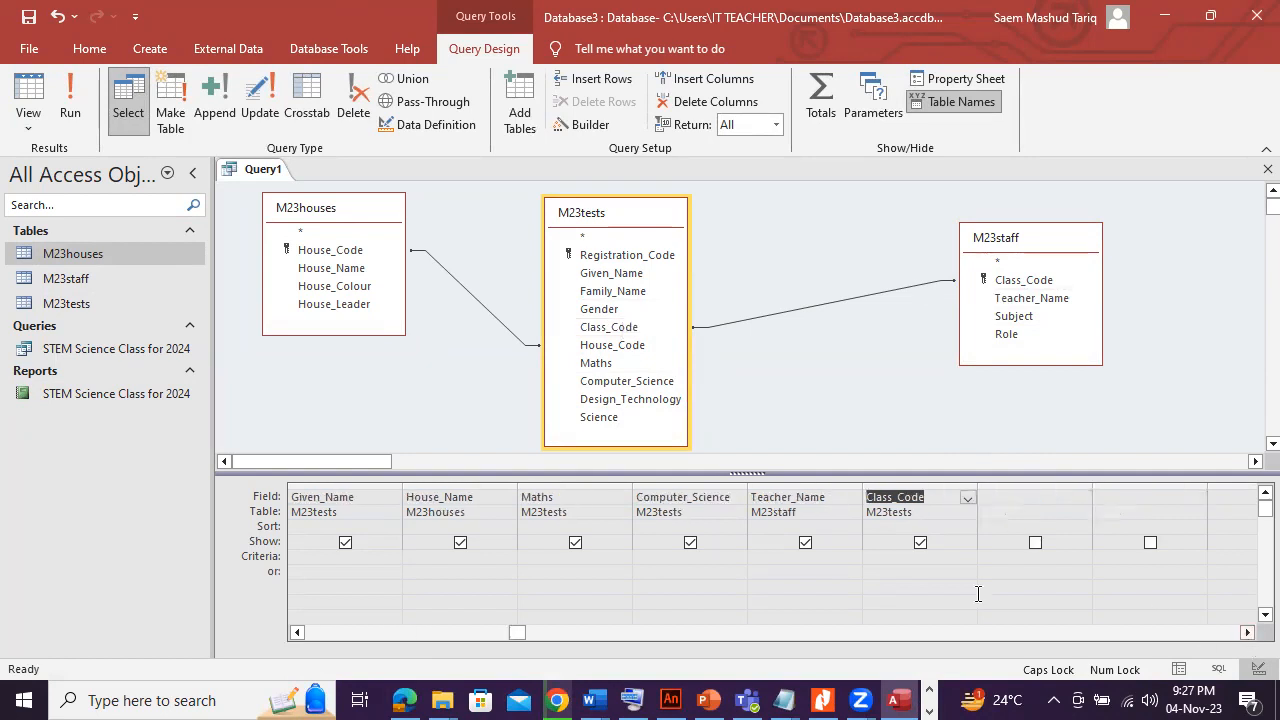
click(906, 556)
right_click(906, 556)
key(Escape)
text(5C)
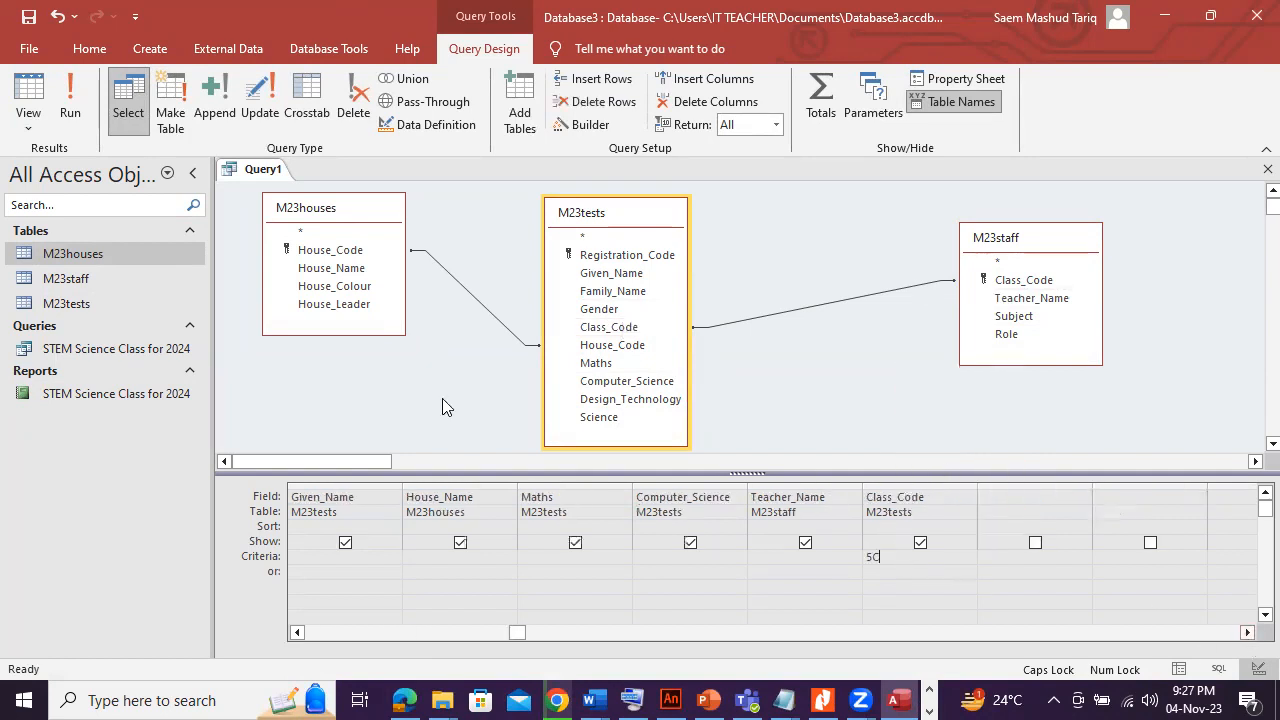
Run the query to check the Class_Code filter and go back to the query design.
click(70, 100)
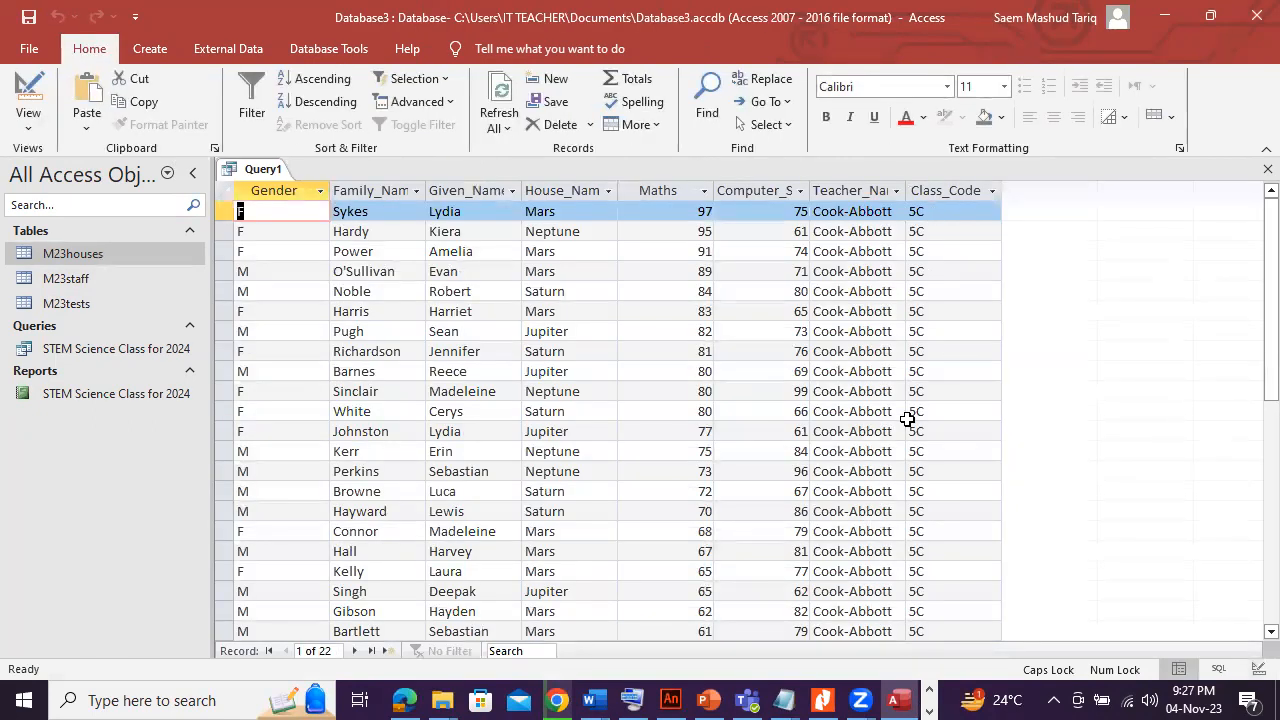
click(44, 128)
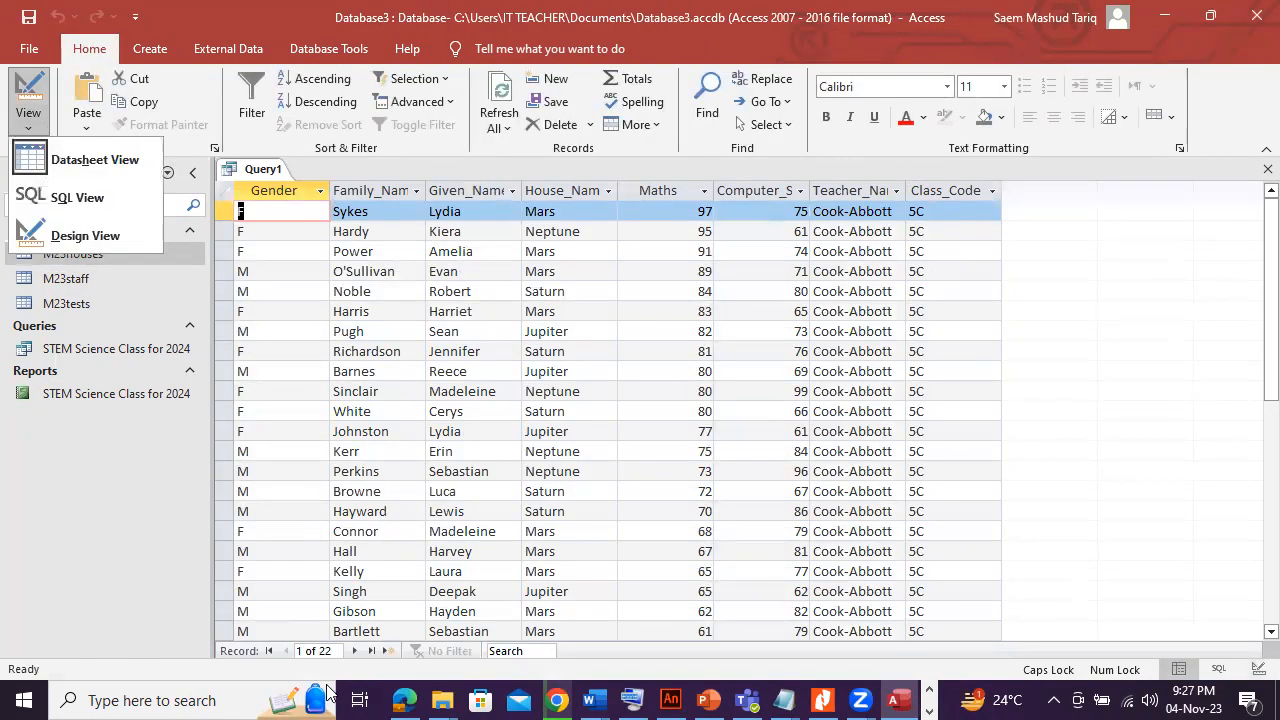
click(106, 240)
Hide the Class_Code field from the query output, run the query to check it, and return to the design.
click(920, 542)
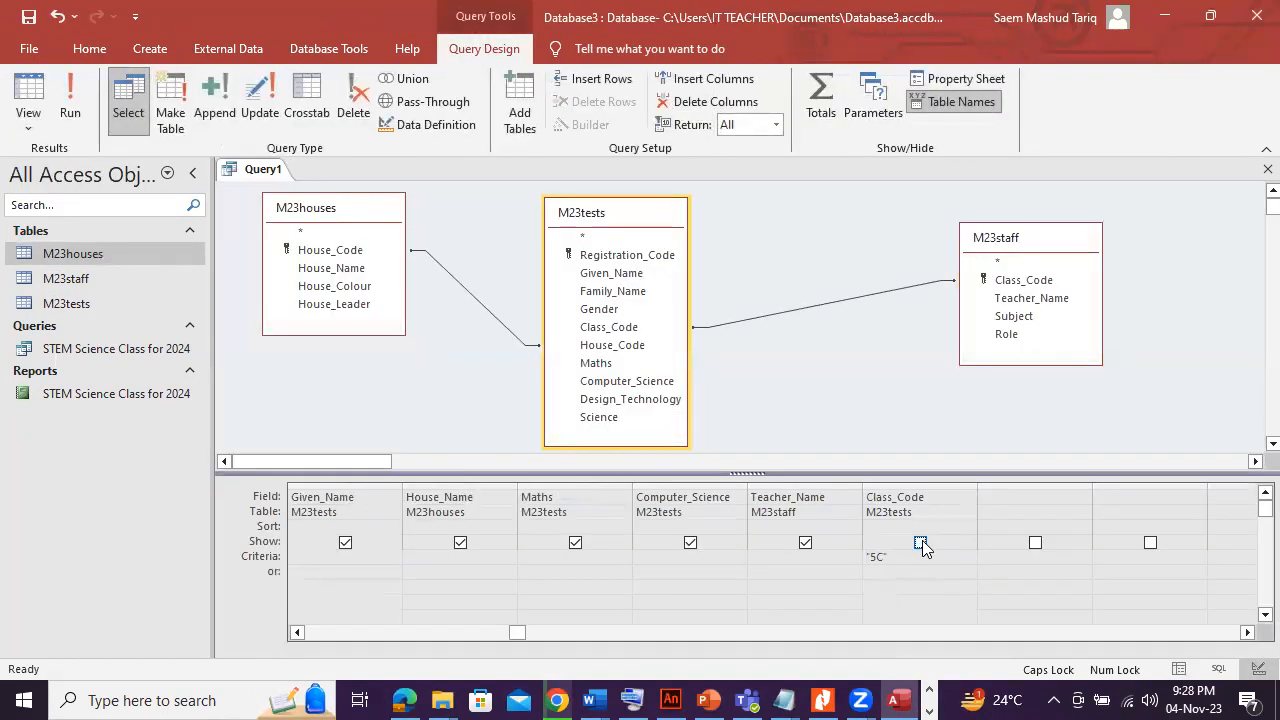
click(72, 112)
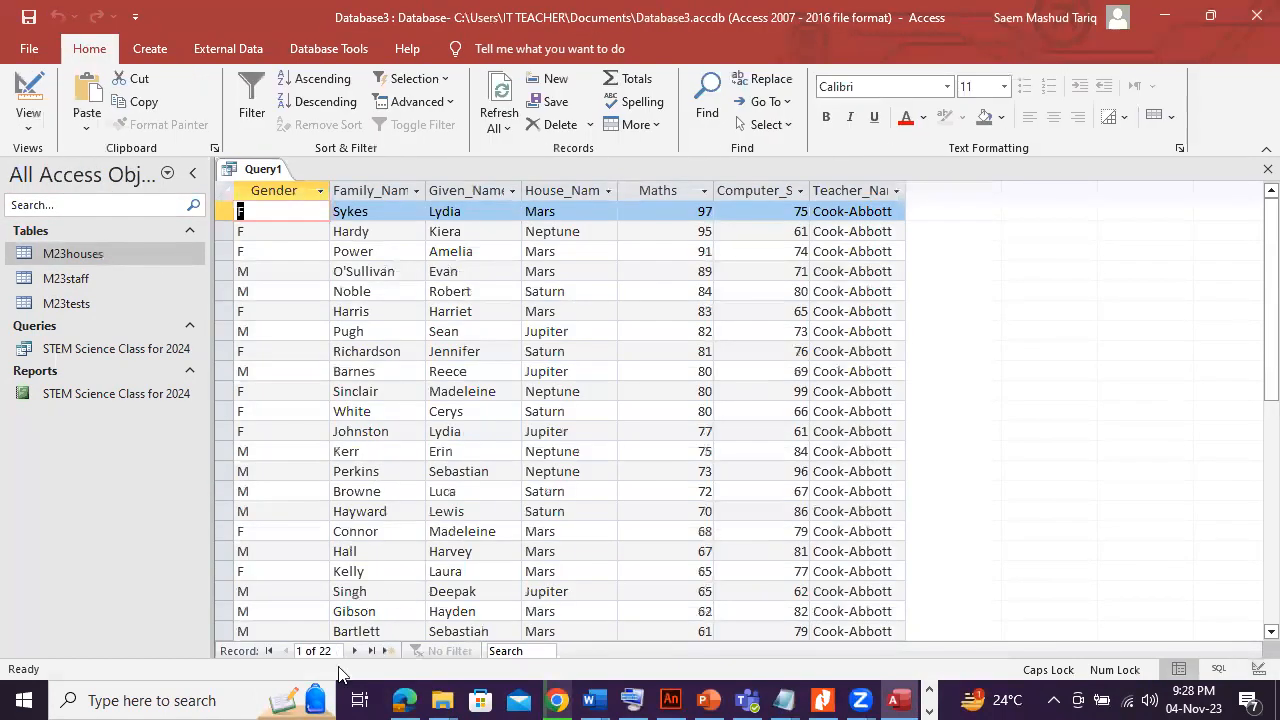
click(28, 125)
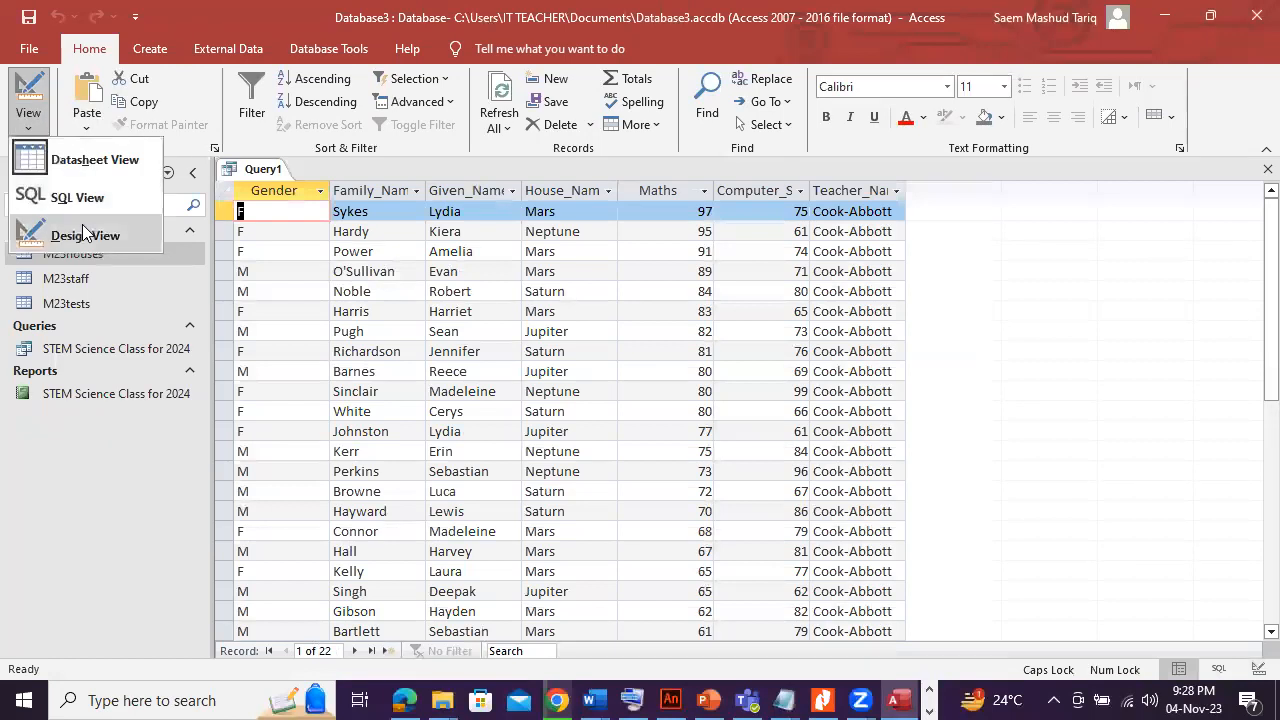
click(80, 231)
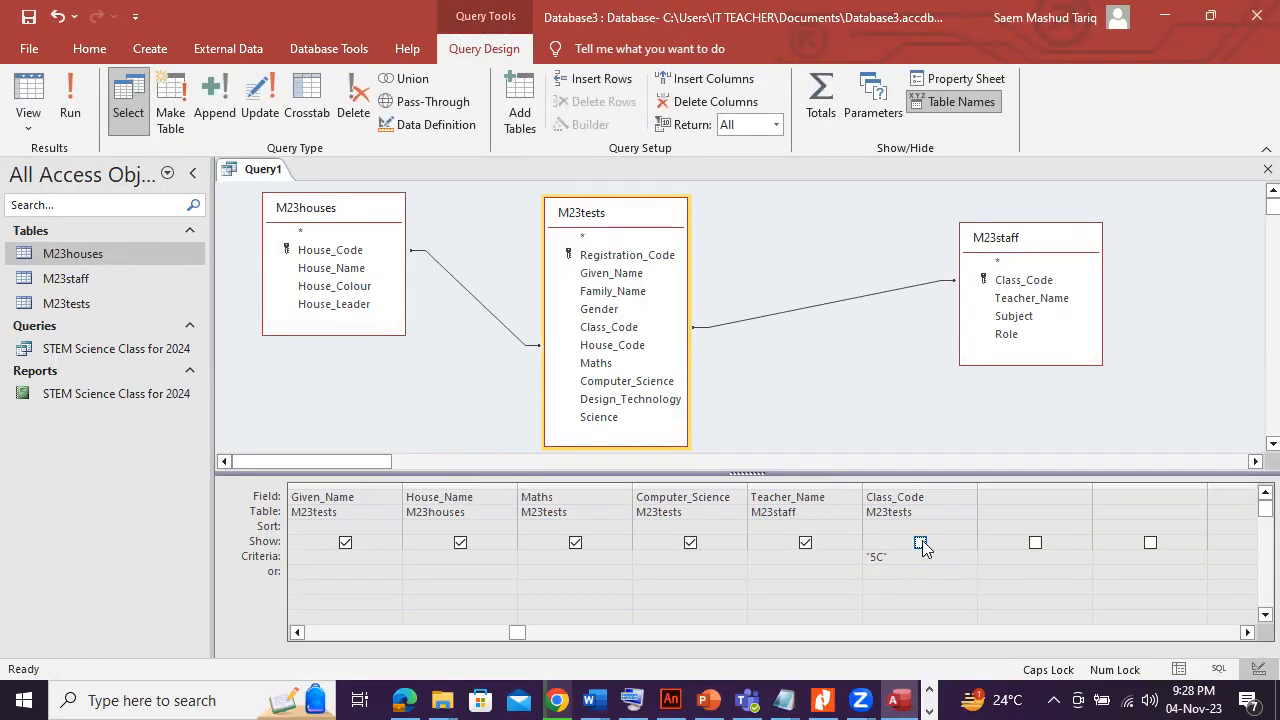
Switch to the question paper in Edge and review the required field list and the Class_Code criterion.
click(405, 700)
drag(493, 318, 1032, 356)
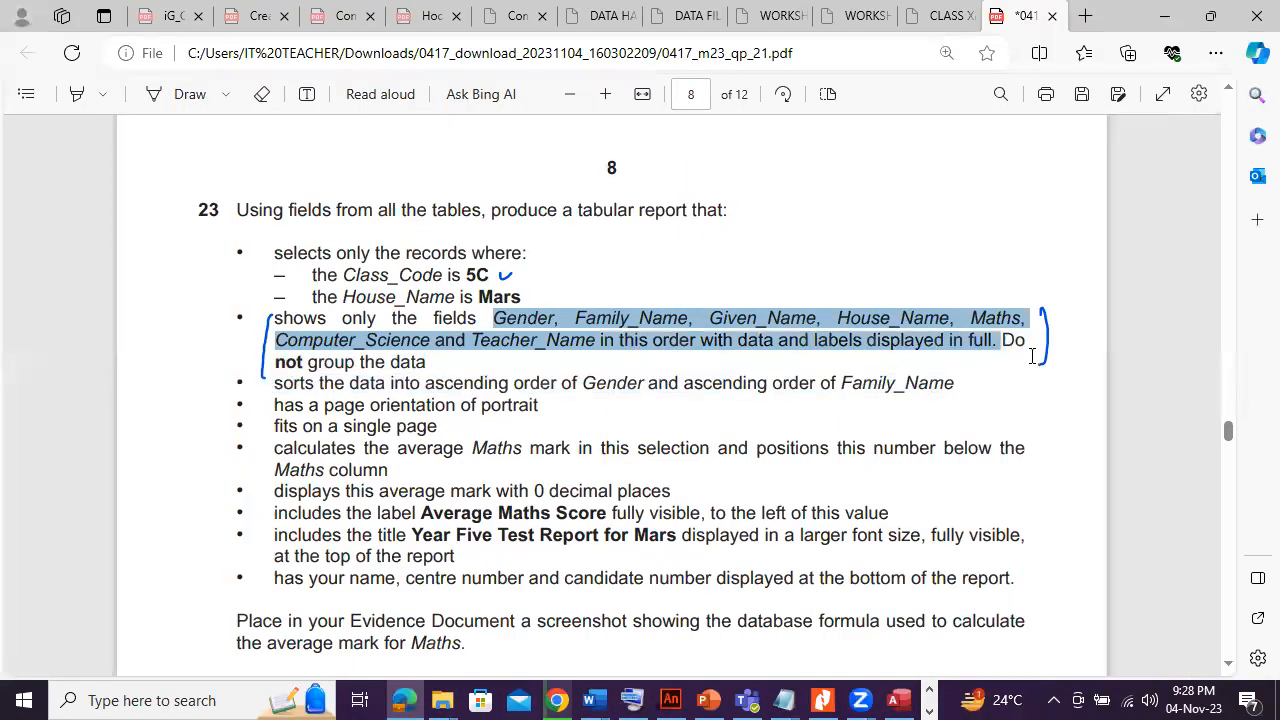
click(344, 318)
drag(336, 274, 490, 283)
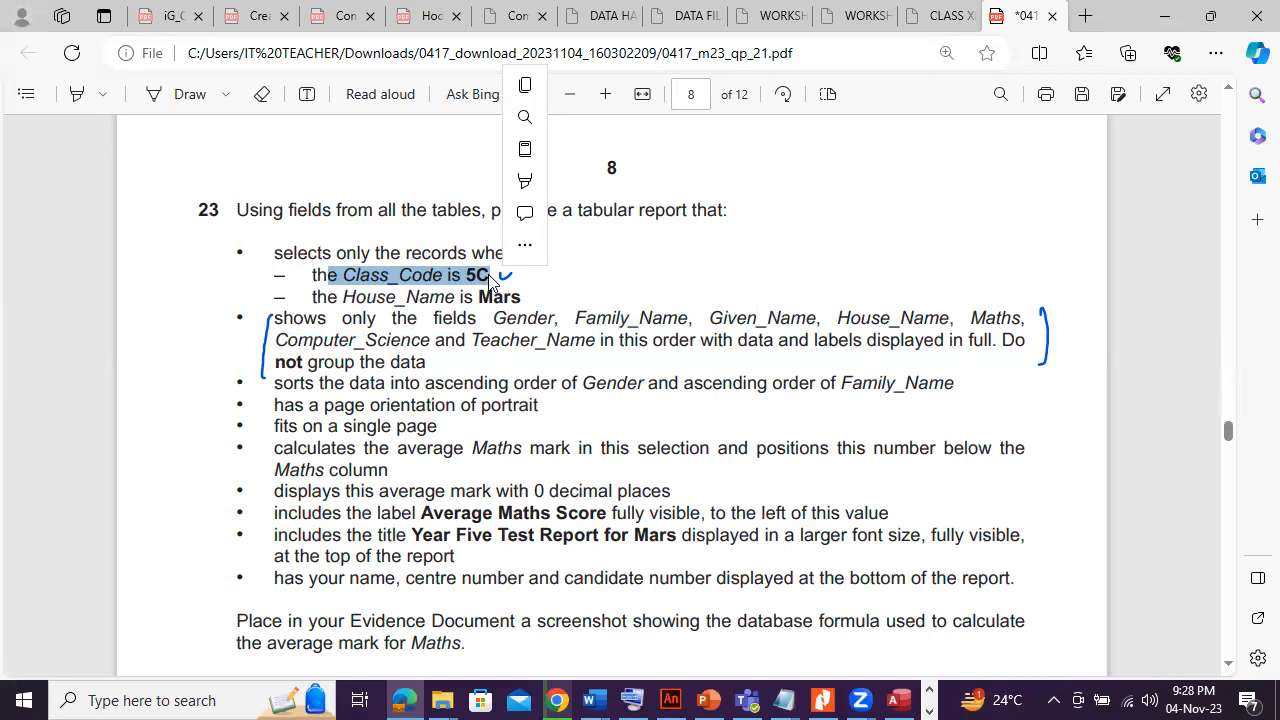
click(368, 317)
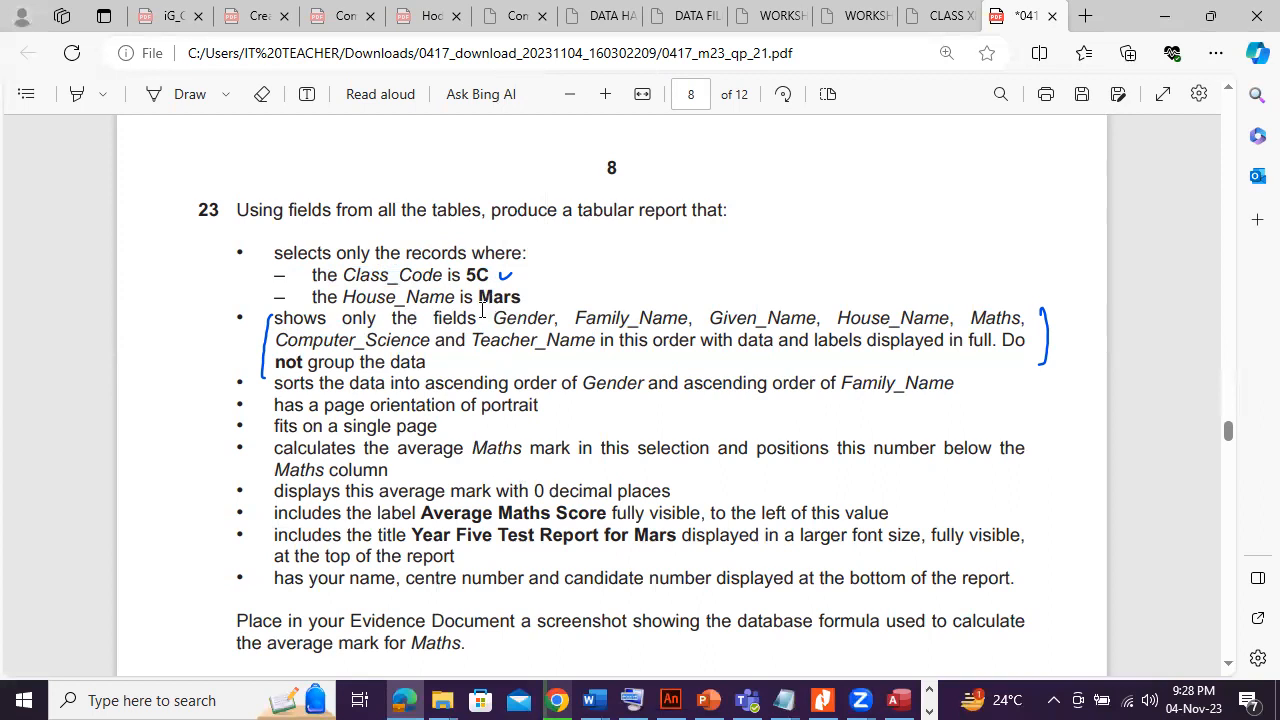
Copy Mars from the question paper, paste it as the House_Name criterion in the Access query, and run the query.
drag(478, 298, 520, 297)
drag(478, 297, 520, 297)
key(ctrl+c)
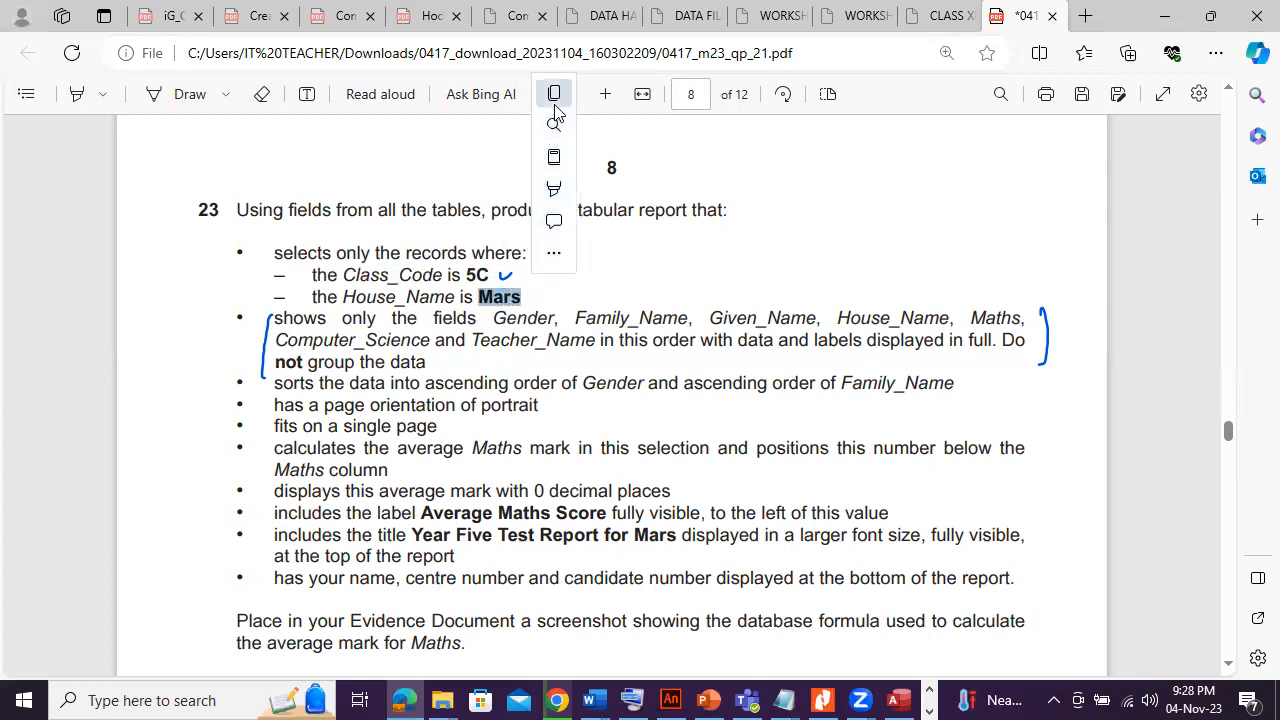
click(403, 698)
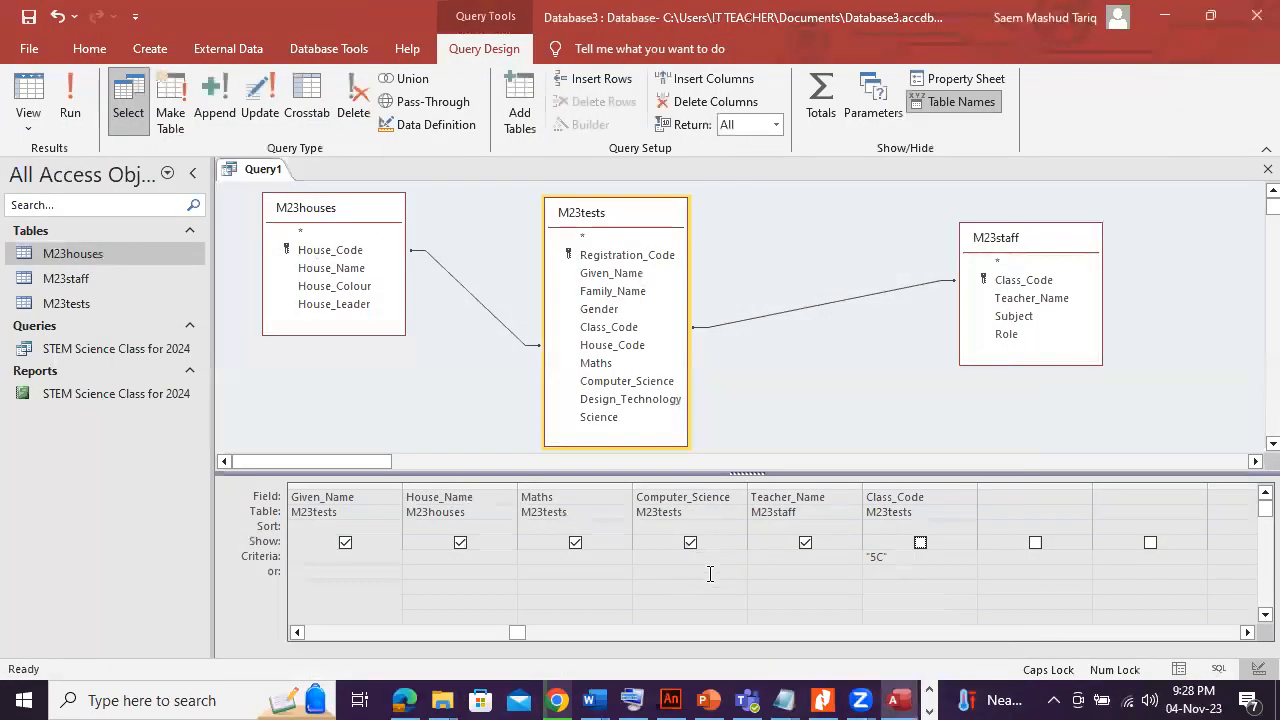
click(412, 553)
right_click(412, 553)
click(458, 460)
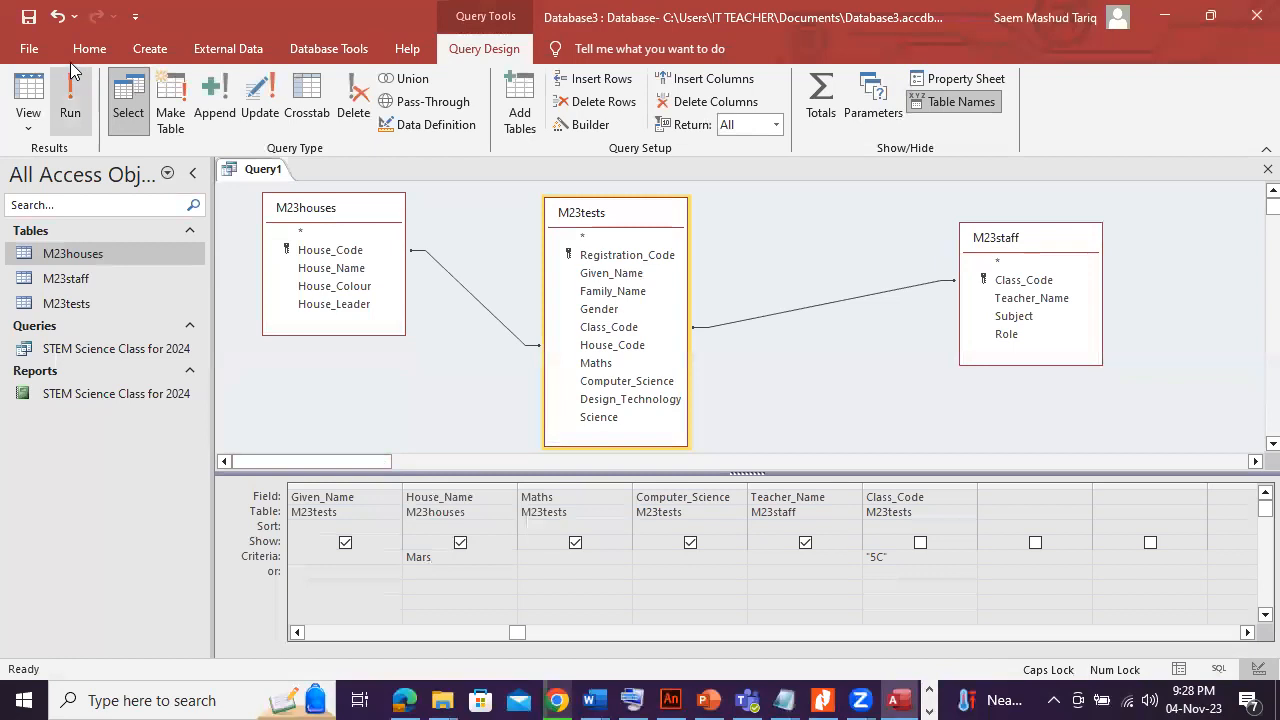
click(74, 108)
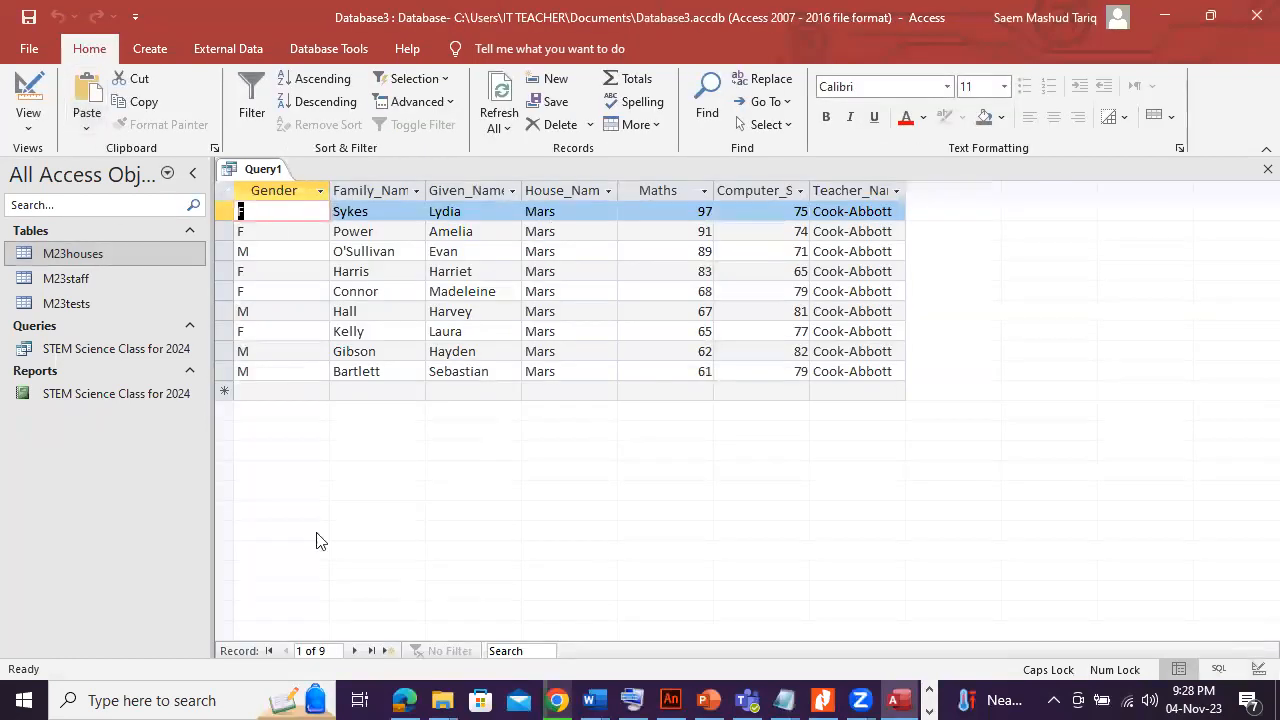
Check question 23's sorting requirement in the question paper and reopen the Access query in Design View.
click(403, 700)
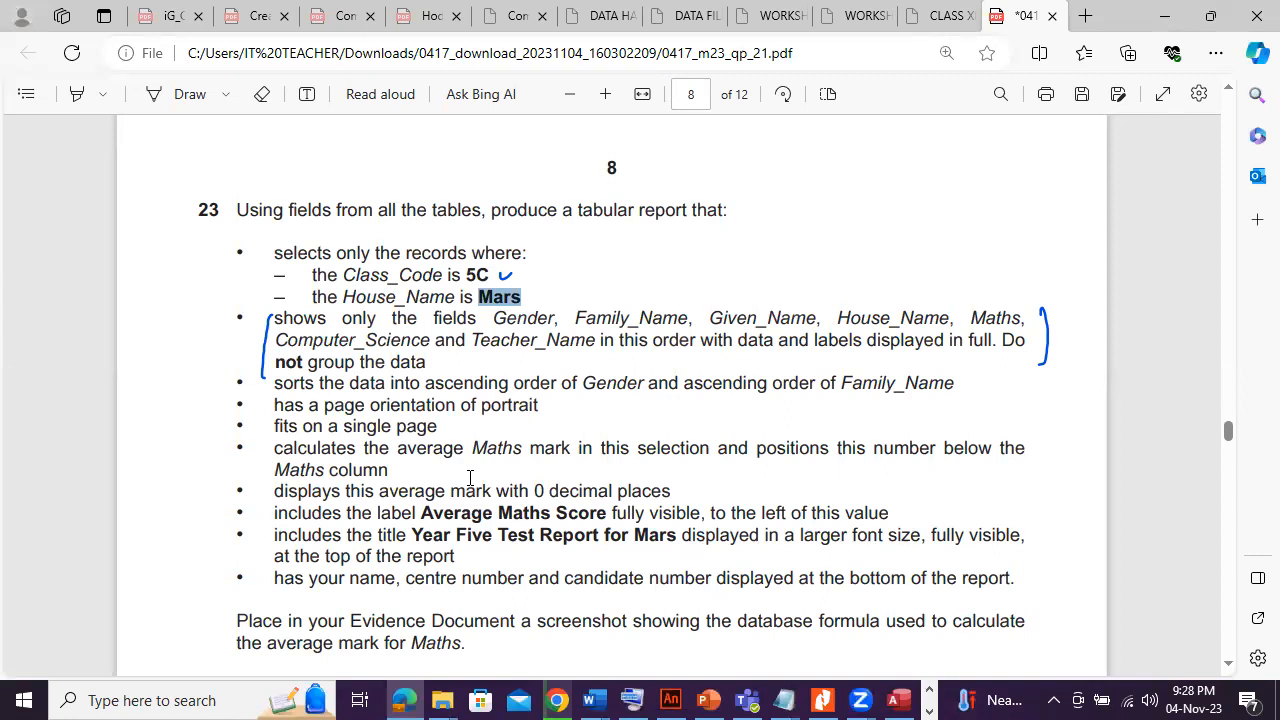
click(471, 478)
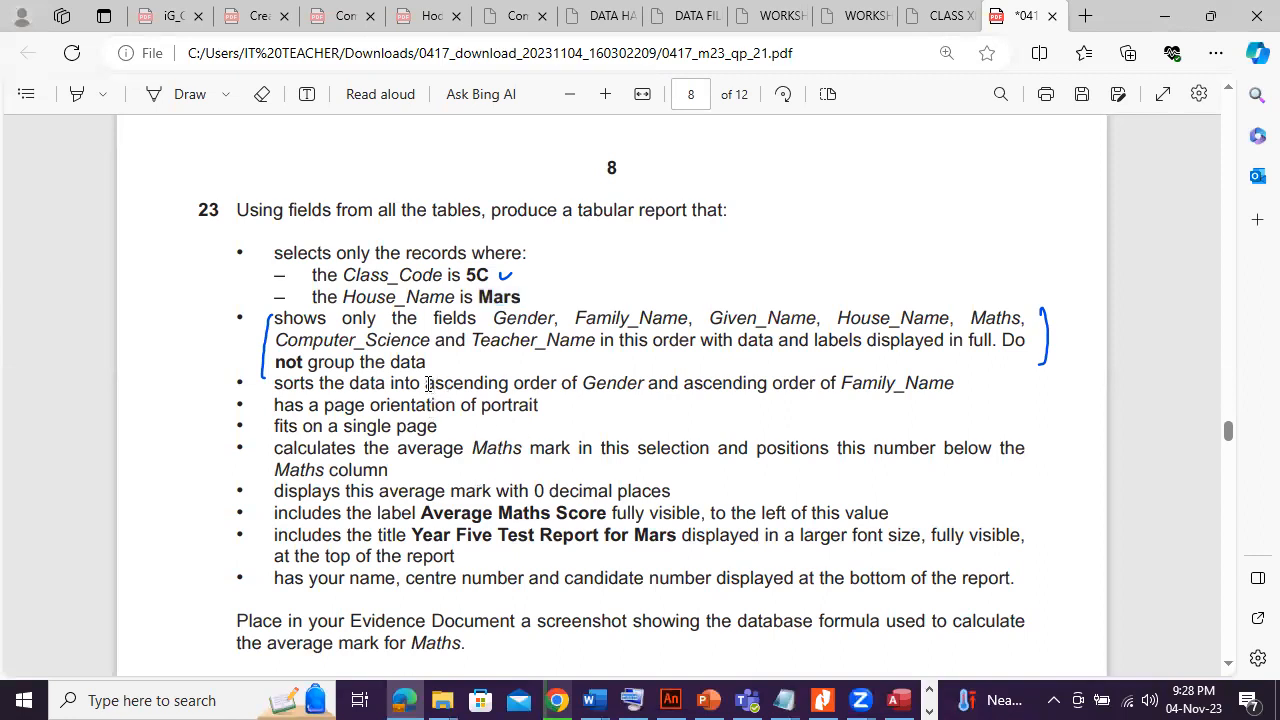
drag(428, 383, 508, 384)
click(403, 700)
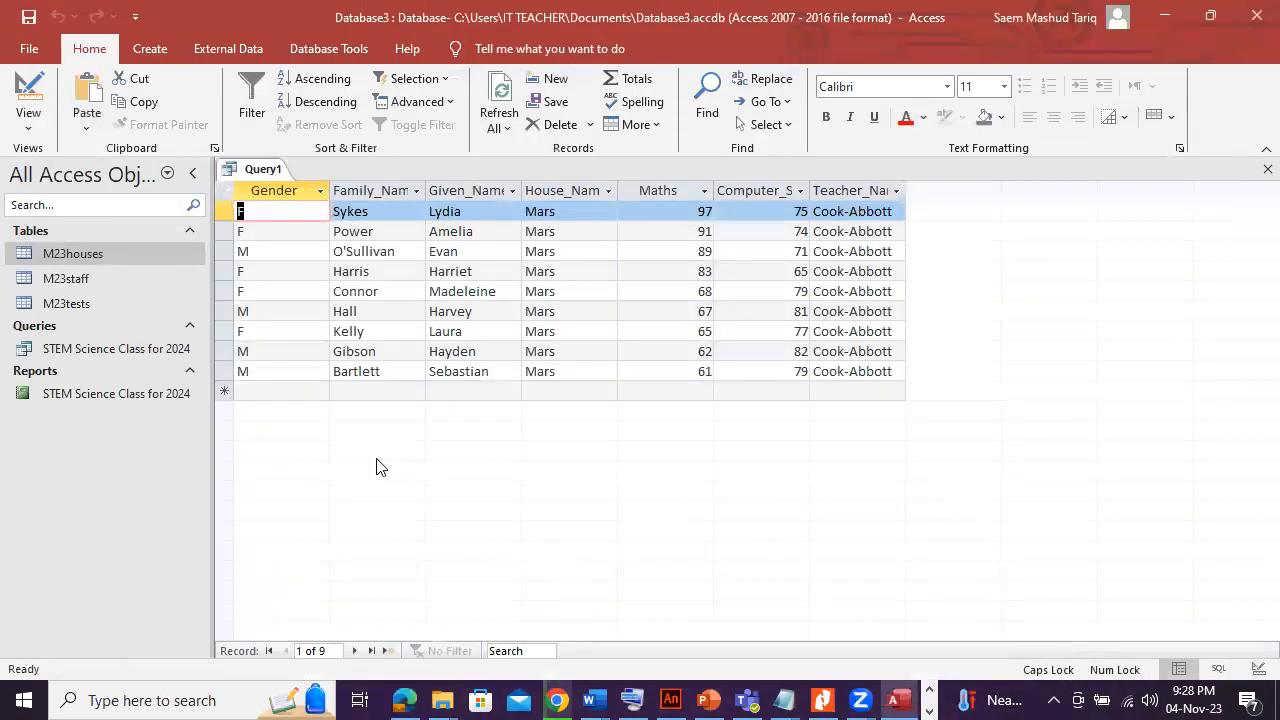
click(28, 128)
click(66, 234)
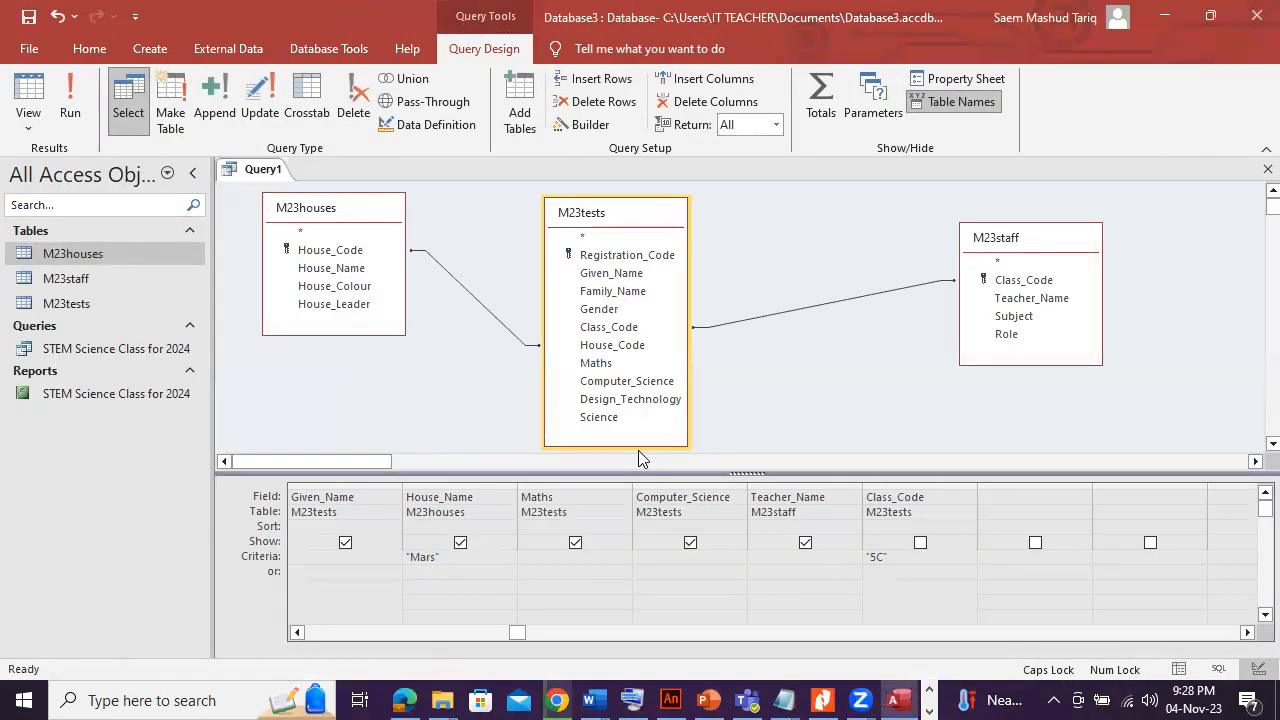
Sort the query by the Gender field in ascending order.
click(297, 633)
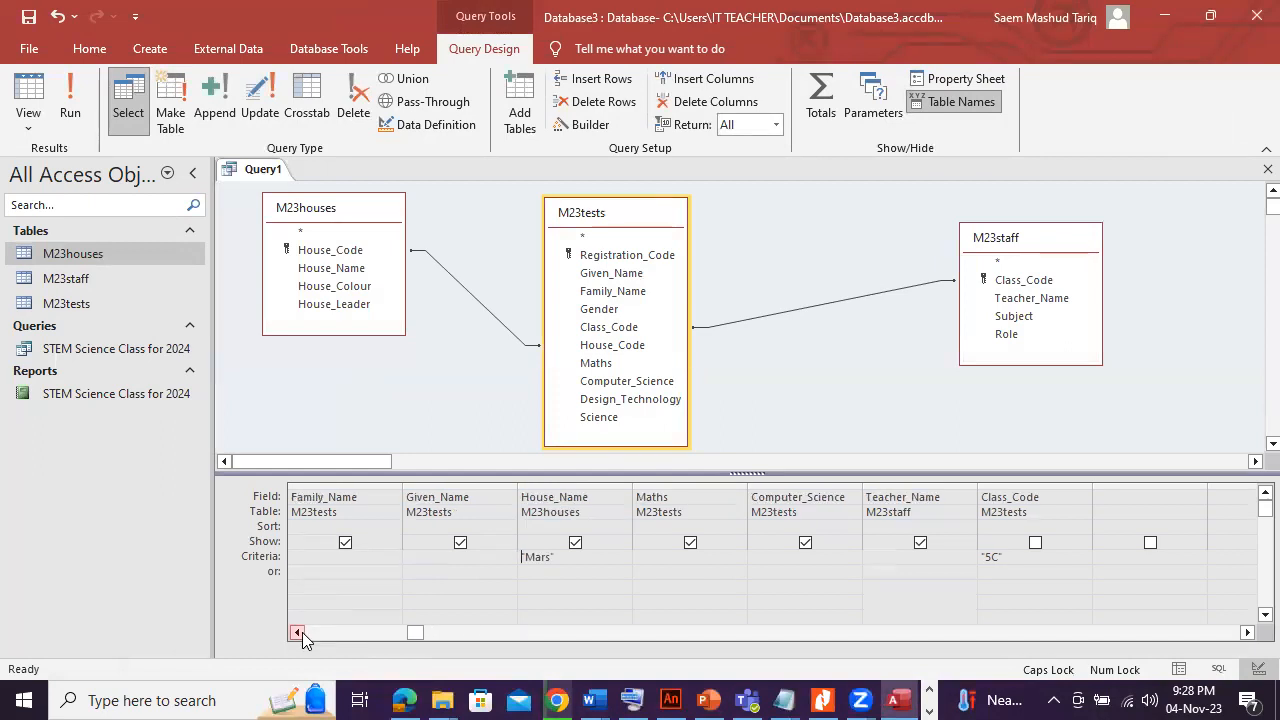
click(297, 633)
click(394, 513)
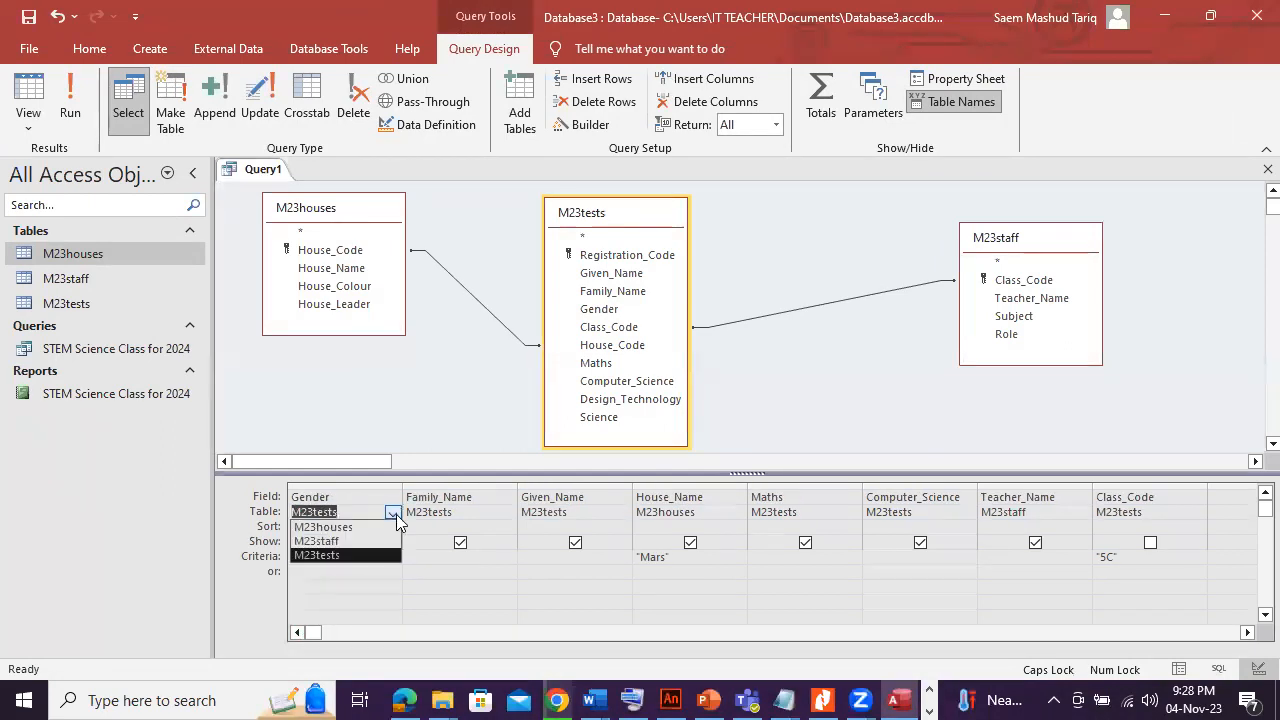
click(394, 513)
click(392, 527)
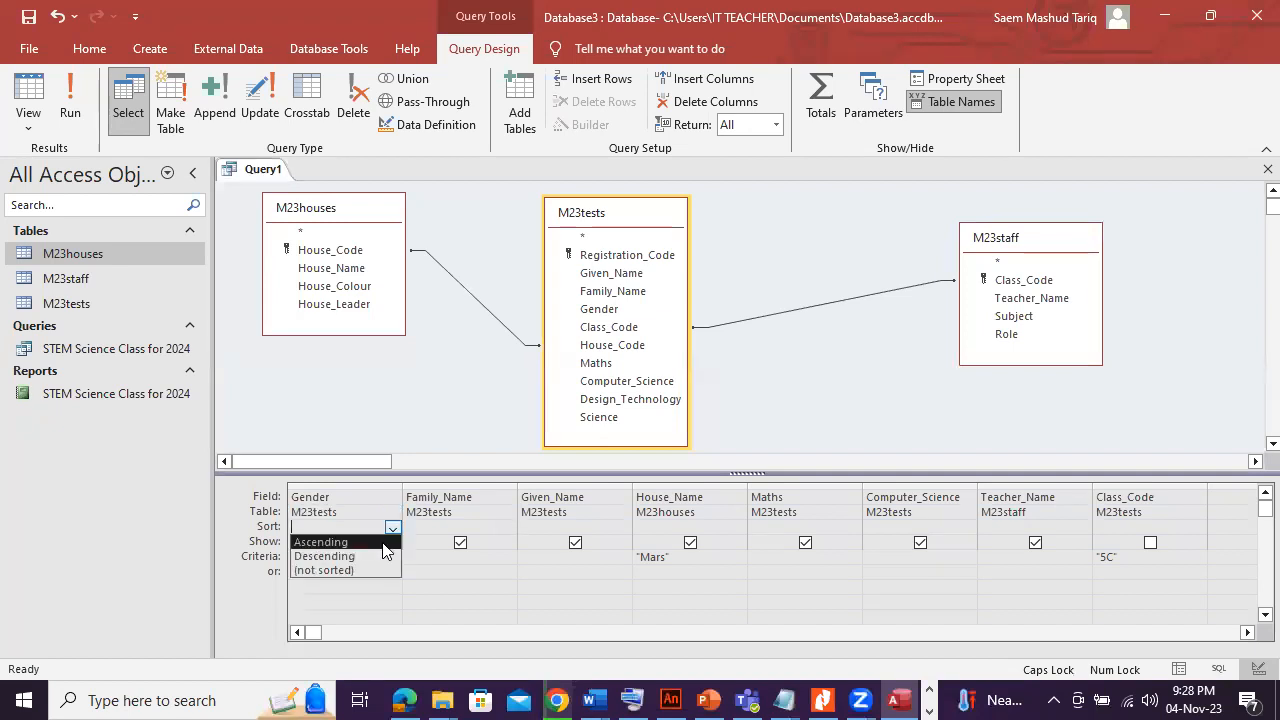
click(384, 545)
Sort the query's Family_Name field in ascending order, checking the sorting requirement against the question paper.
click(404, 700)
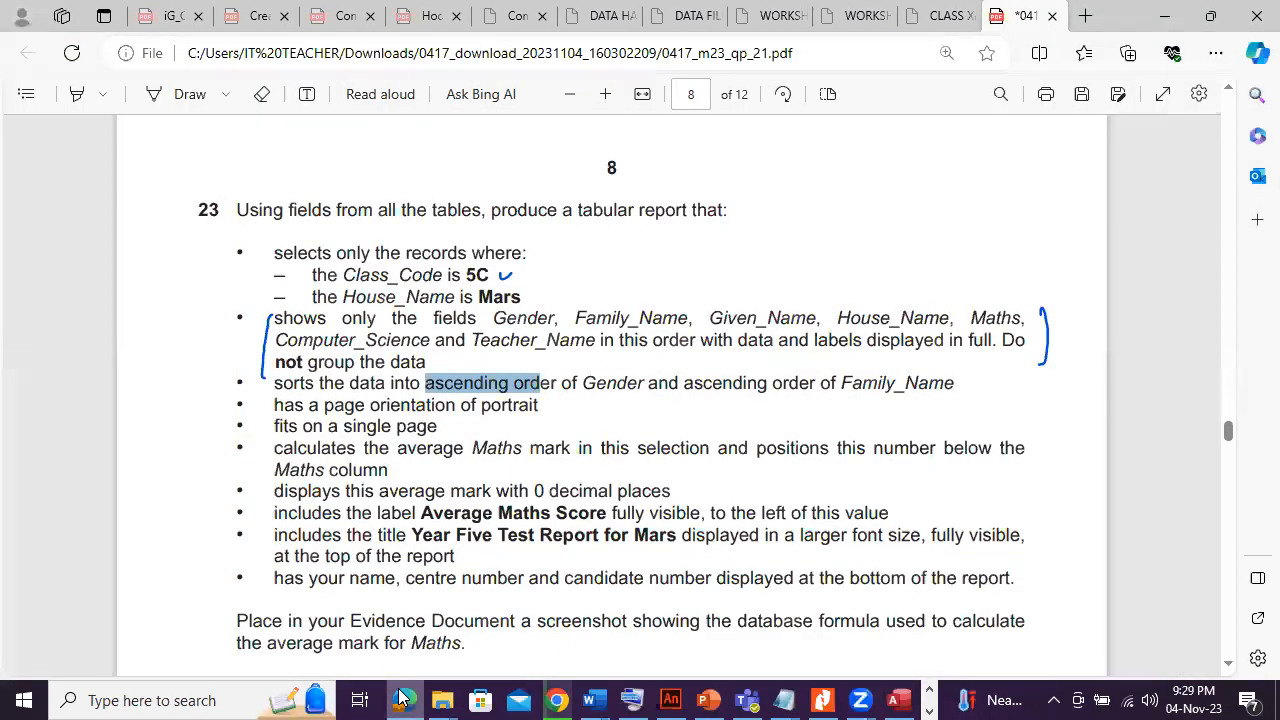
click(402, 698)
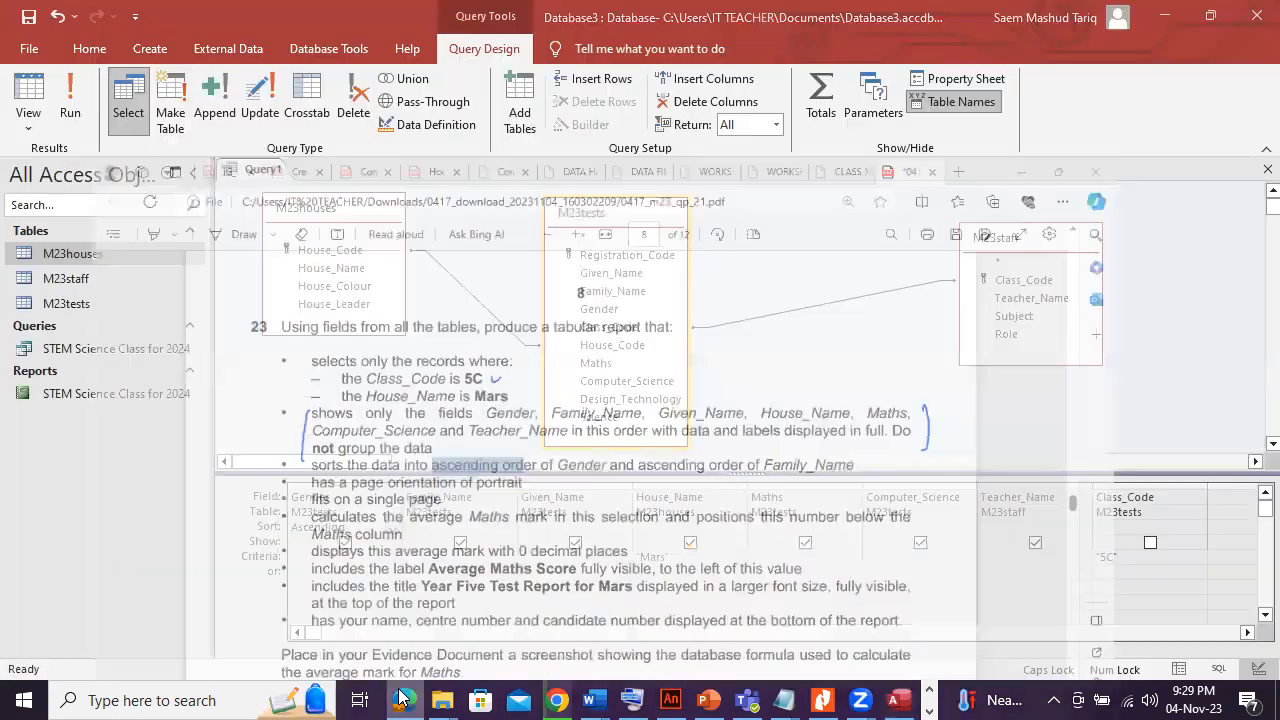
click(494, 527)
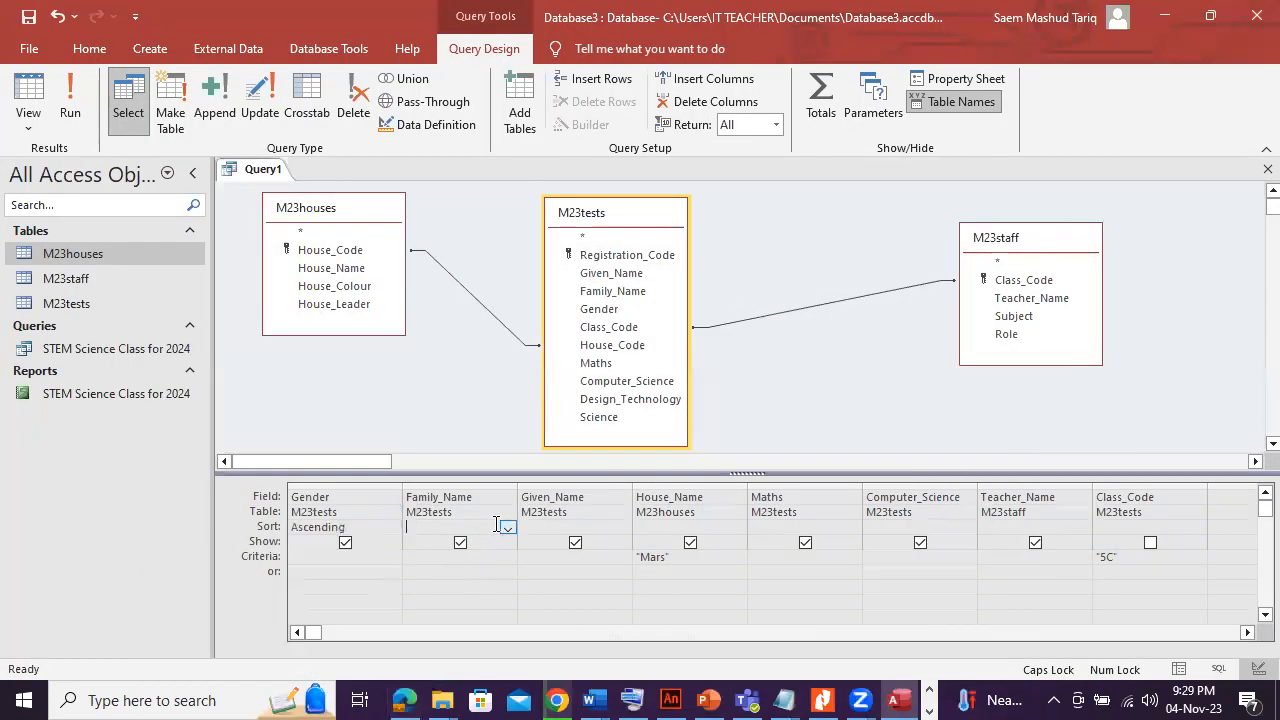
click(508, 527)
click(432, 541)
click(392, 698)
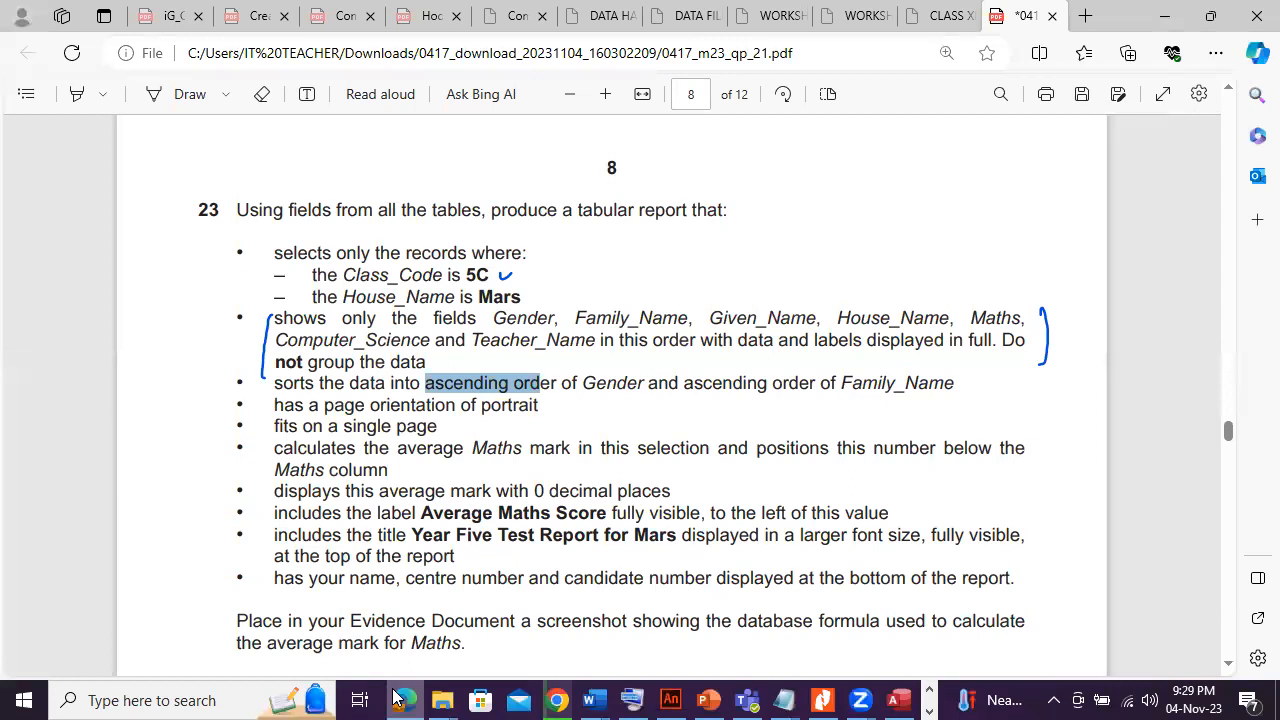
click(397, 698)
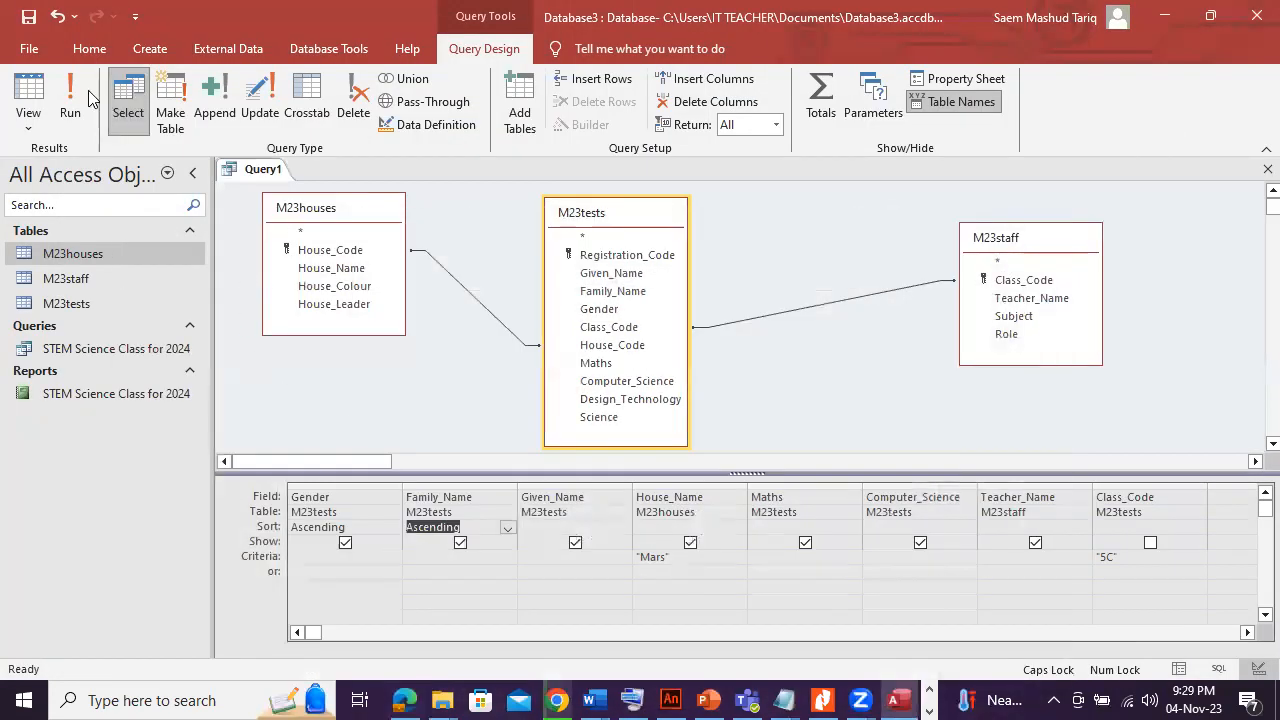
Draw ink ticks beside the House_Name criterion and the sorting requirement in question 23 of the question paper.
click(406, 699)
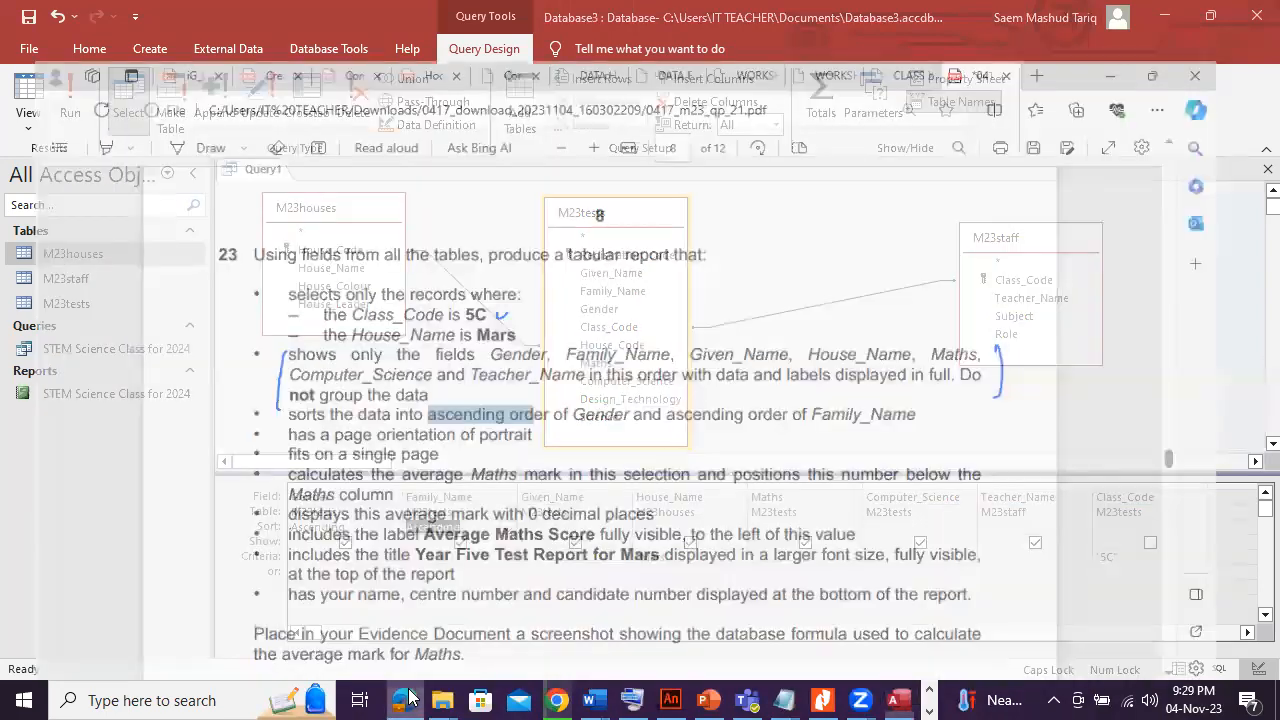
click(408, 698)
click(408, 698)
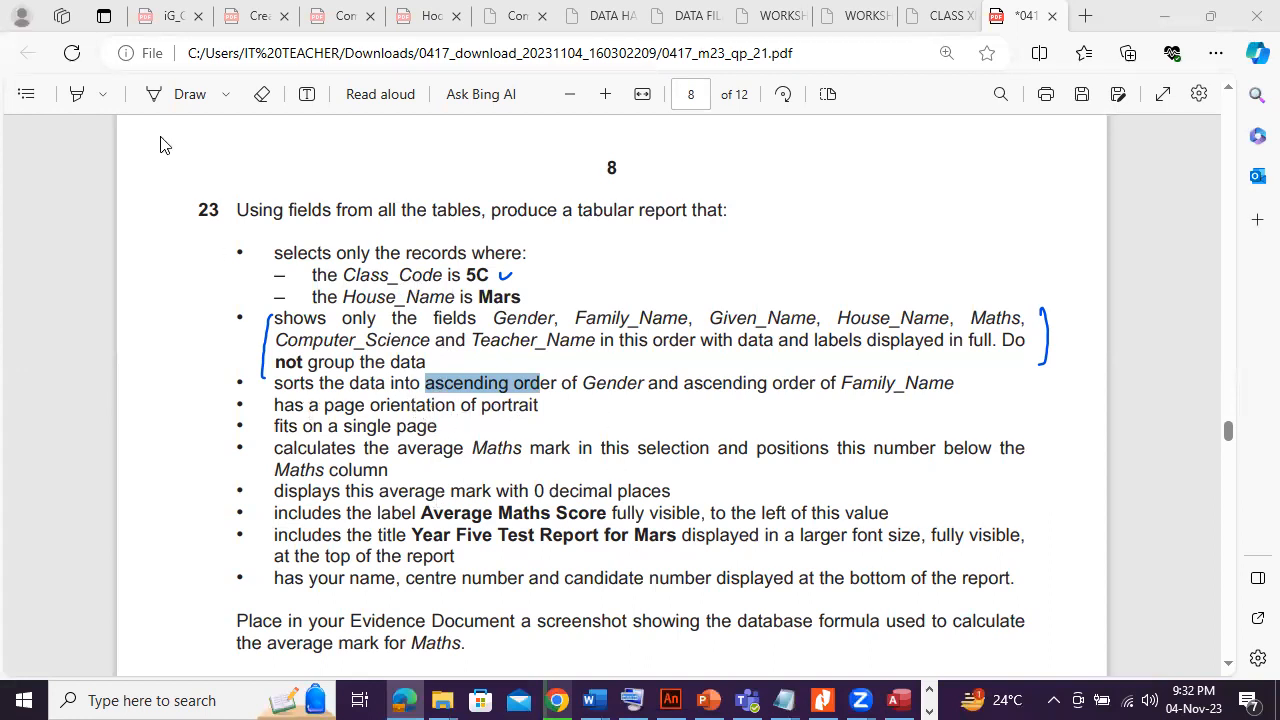
click(182, 94)
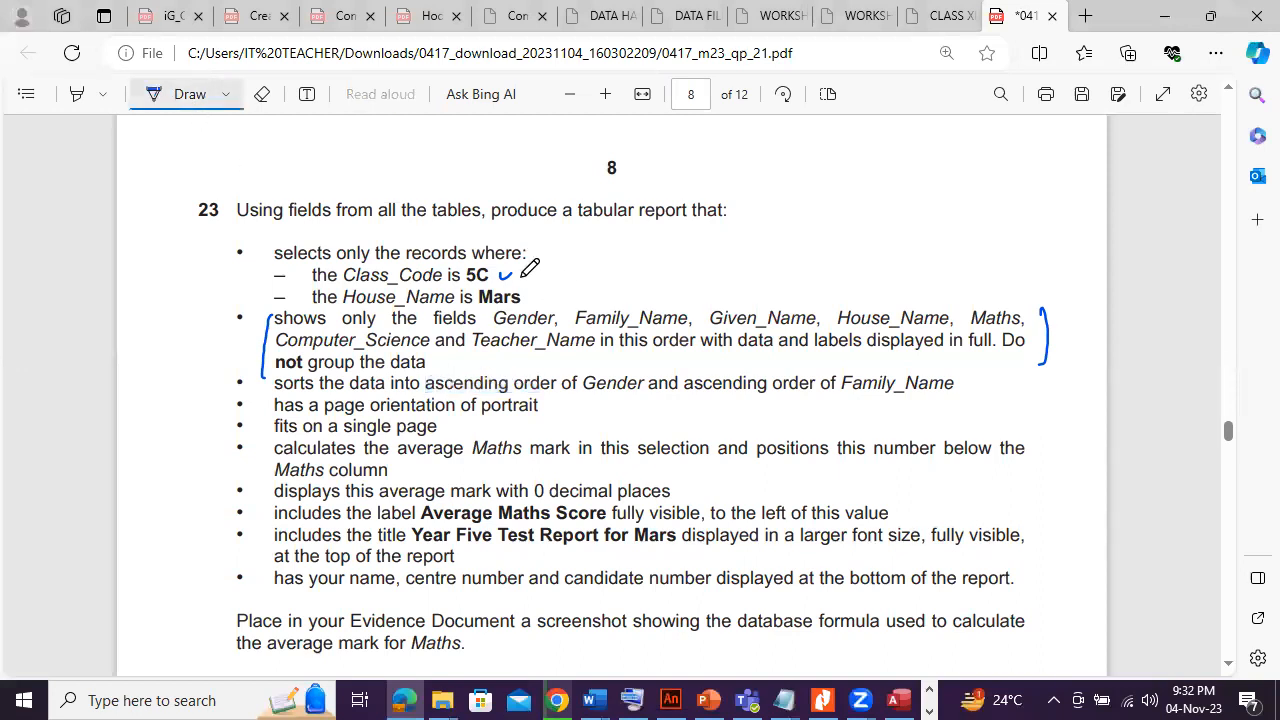
drag(521, 295, 548, 284)
drag(958, 381, 988, 377)
click(178, 95)
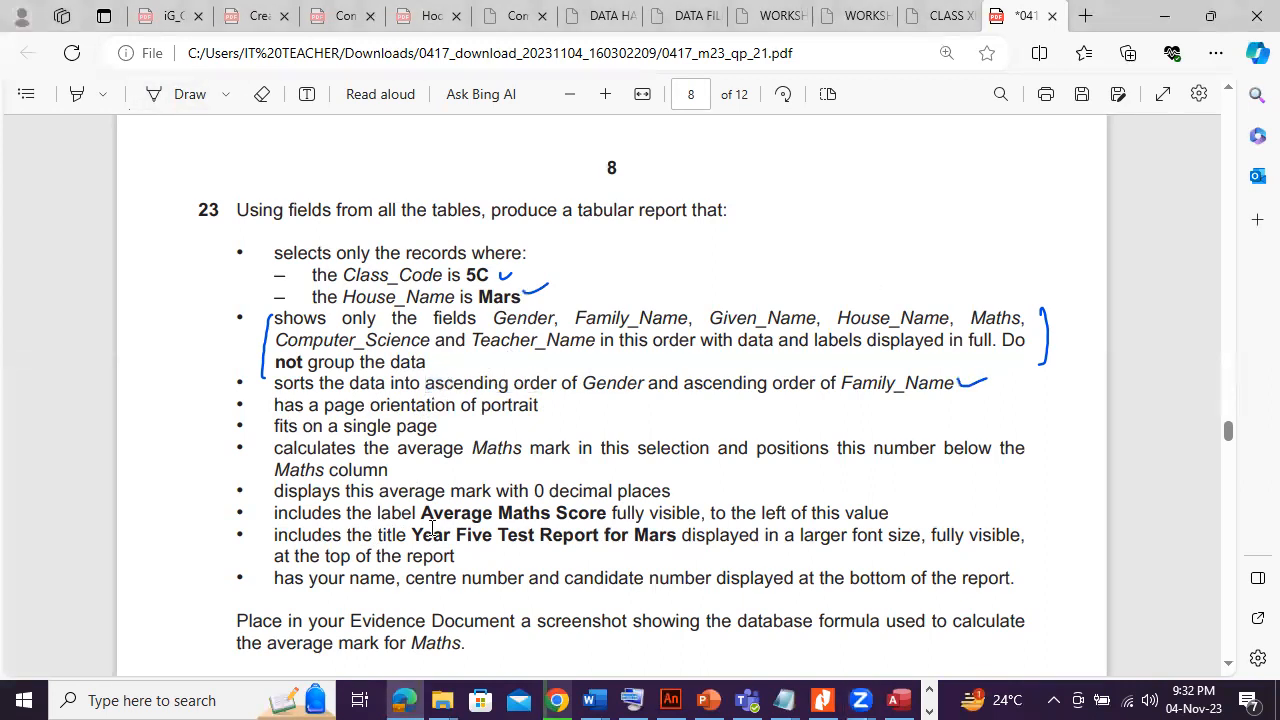
Copy the title Year Five Test Report for Mars from the question paper and run the query in Access.
drag(411, 537, 676, 537)
click(706, 334)
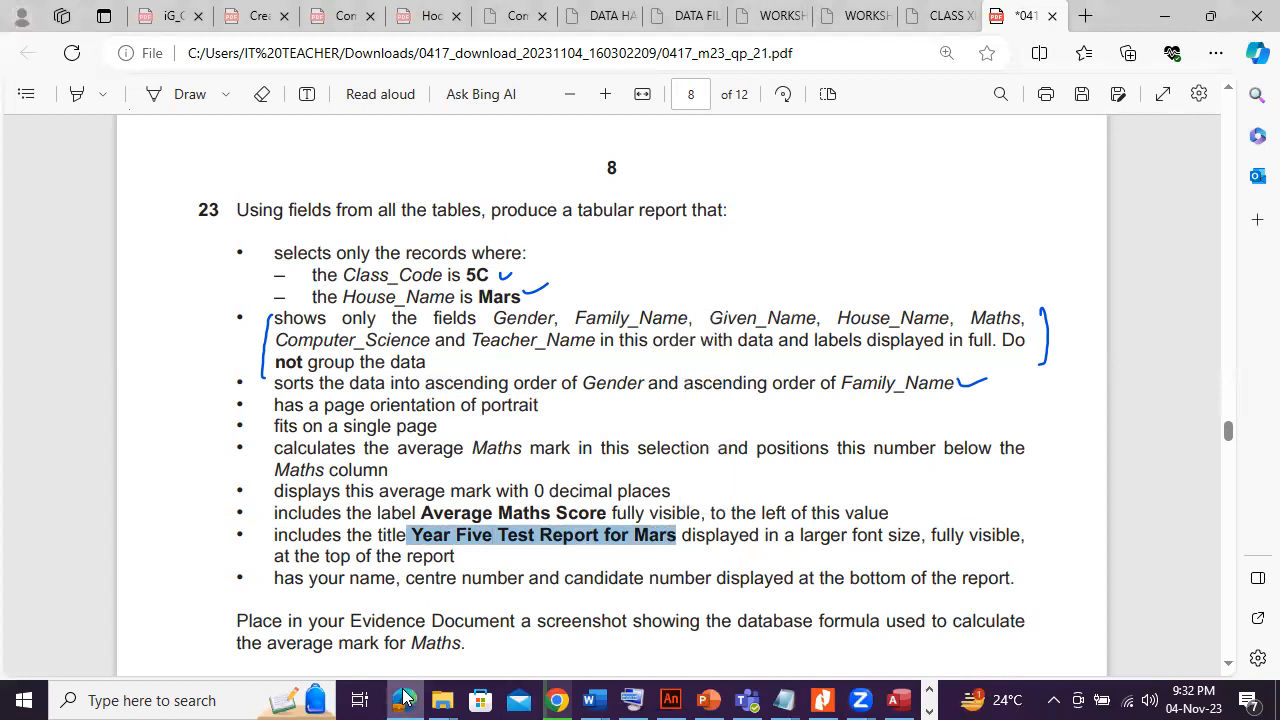
click(405, 698)
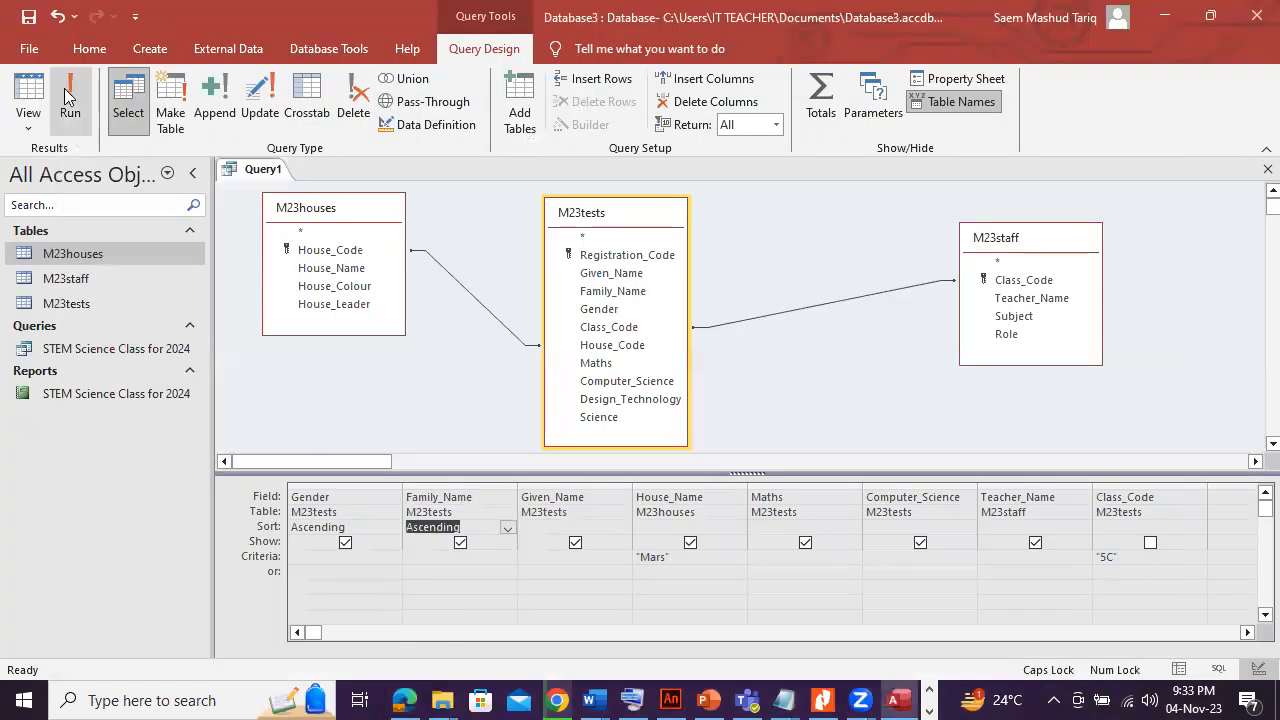
click(68, 98)
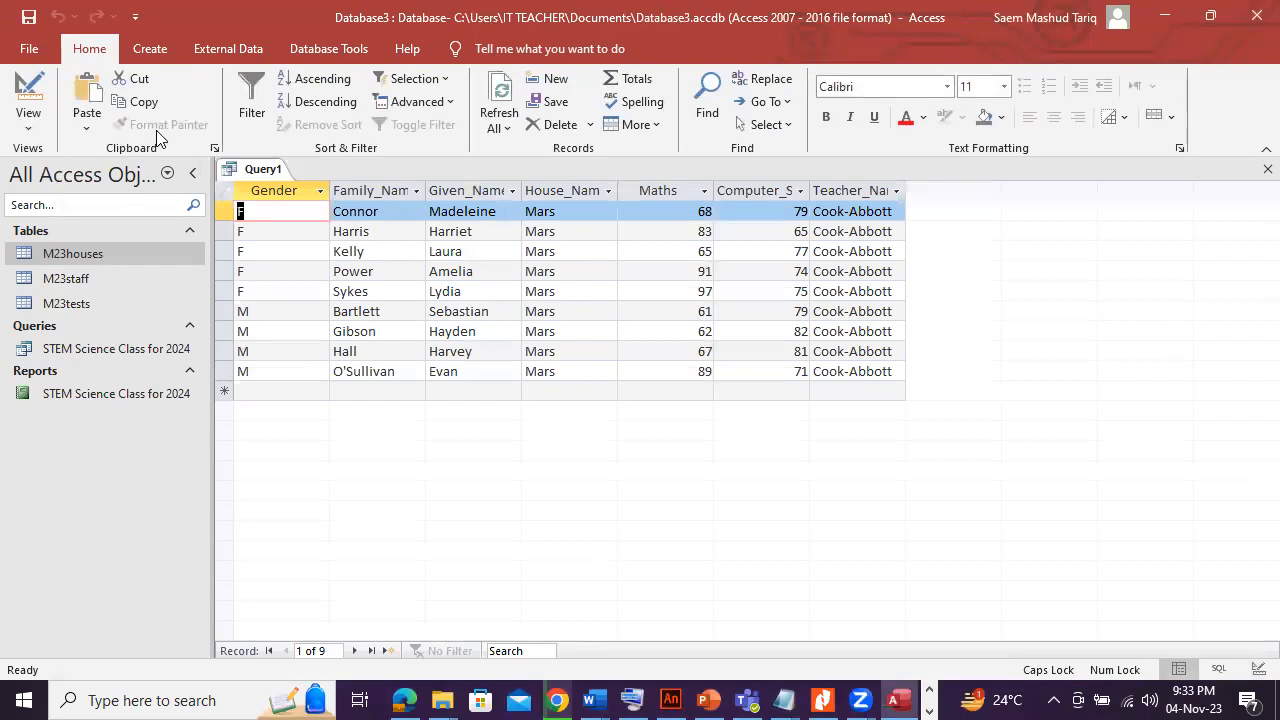
Create a report from the query results, saving the query as Year Five Test Report for Mars.
click(160, 46)
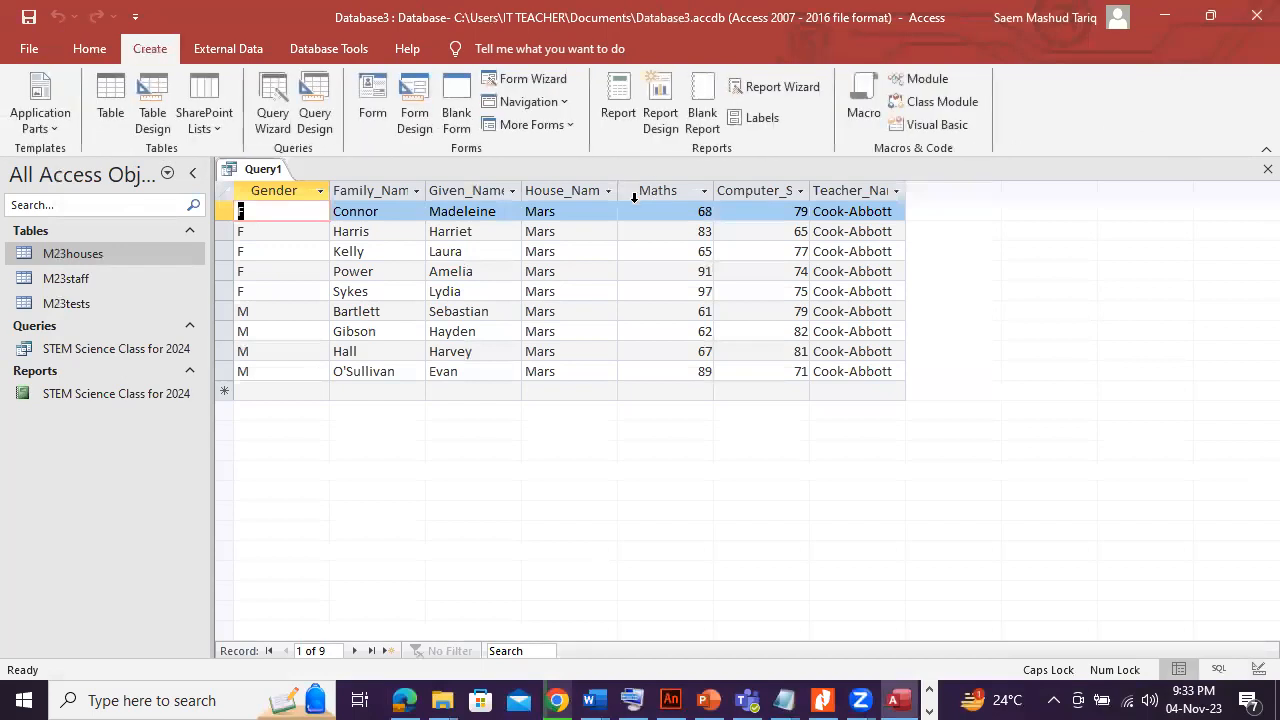
click(622, 118)
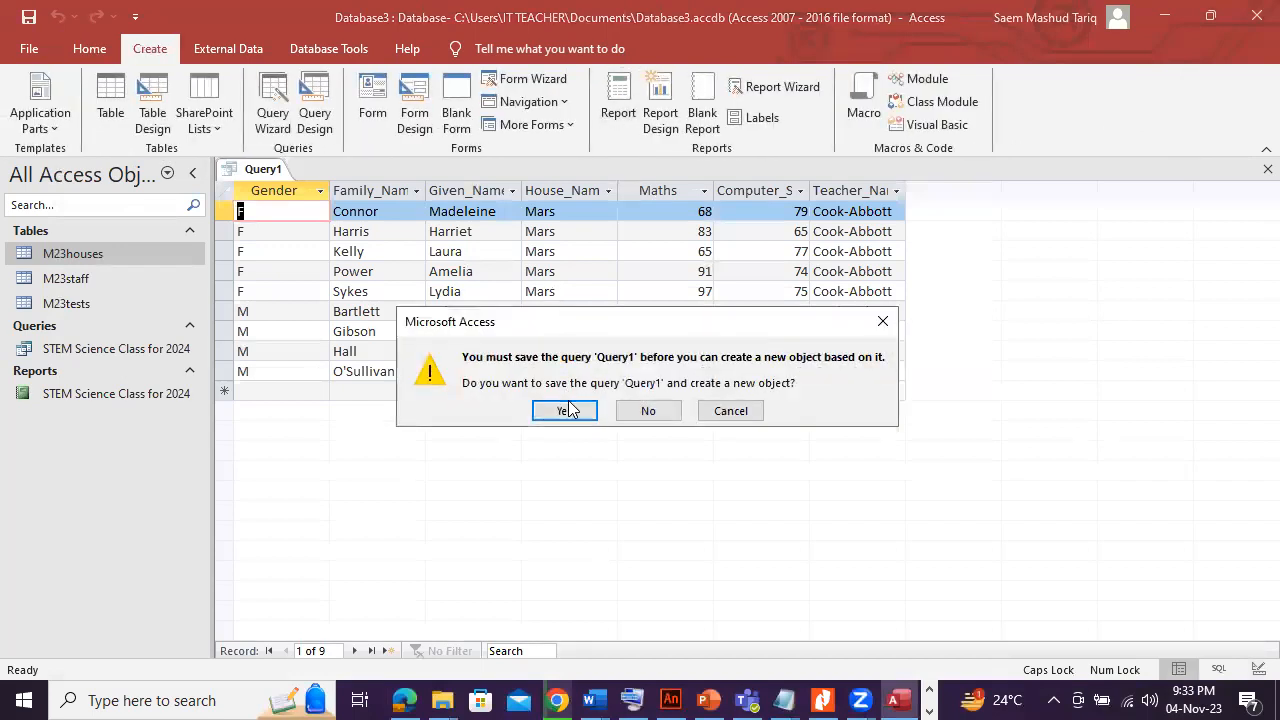
click(566, 410)
key(ctrl+v)
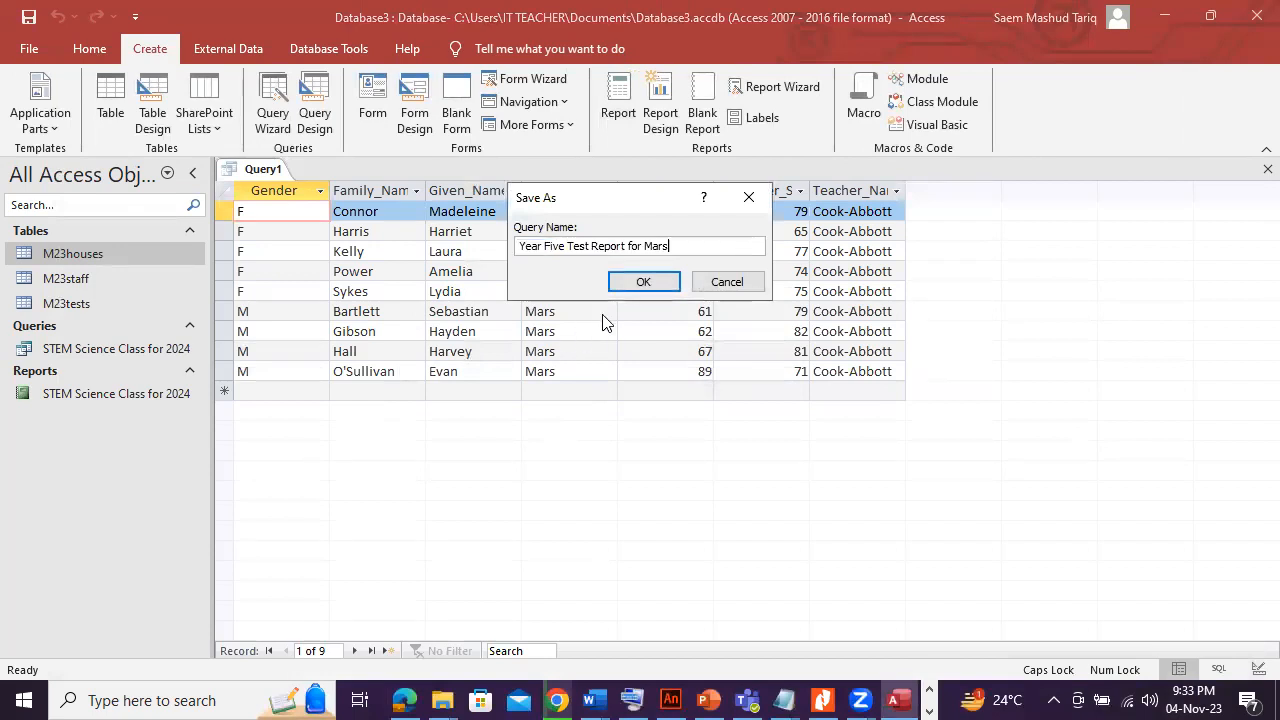
click(643, 281)
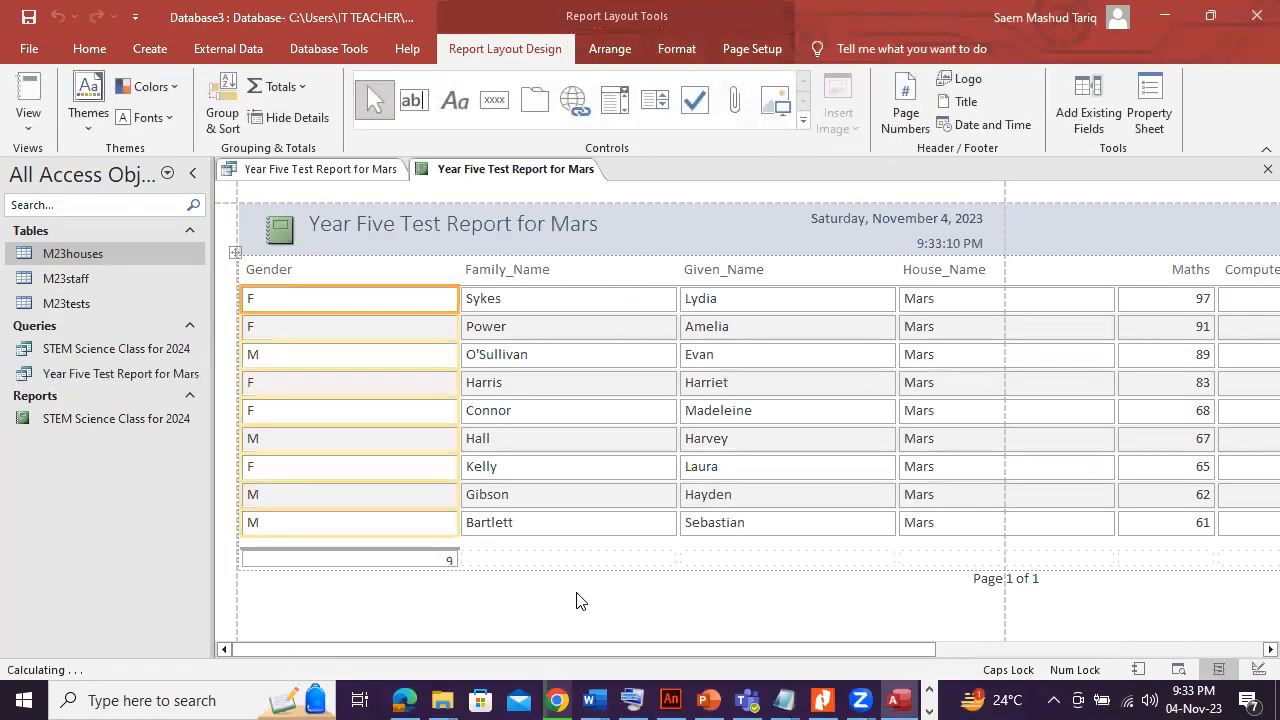
Check the page orientation requirement in the question paper and return to the Access report.
click(408, 699)
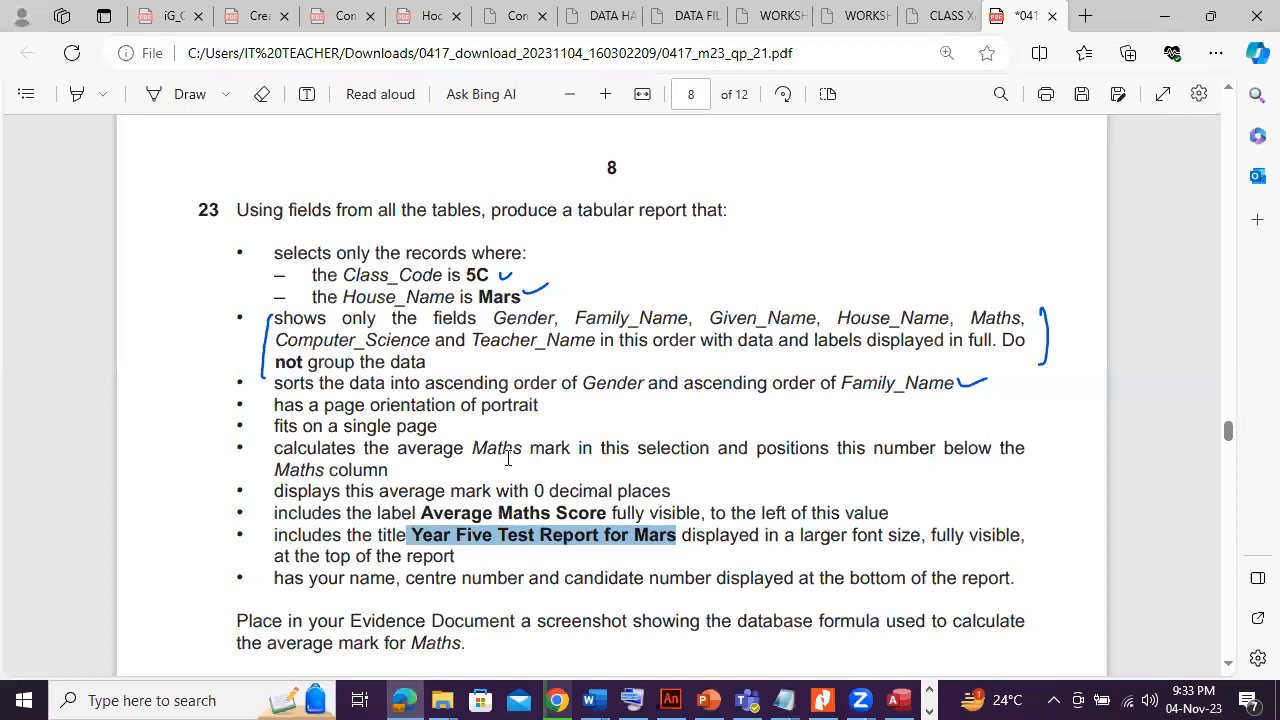
drag(385, 402, 542, 403)
click(408, 699)
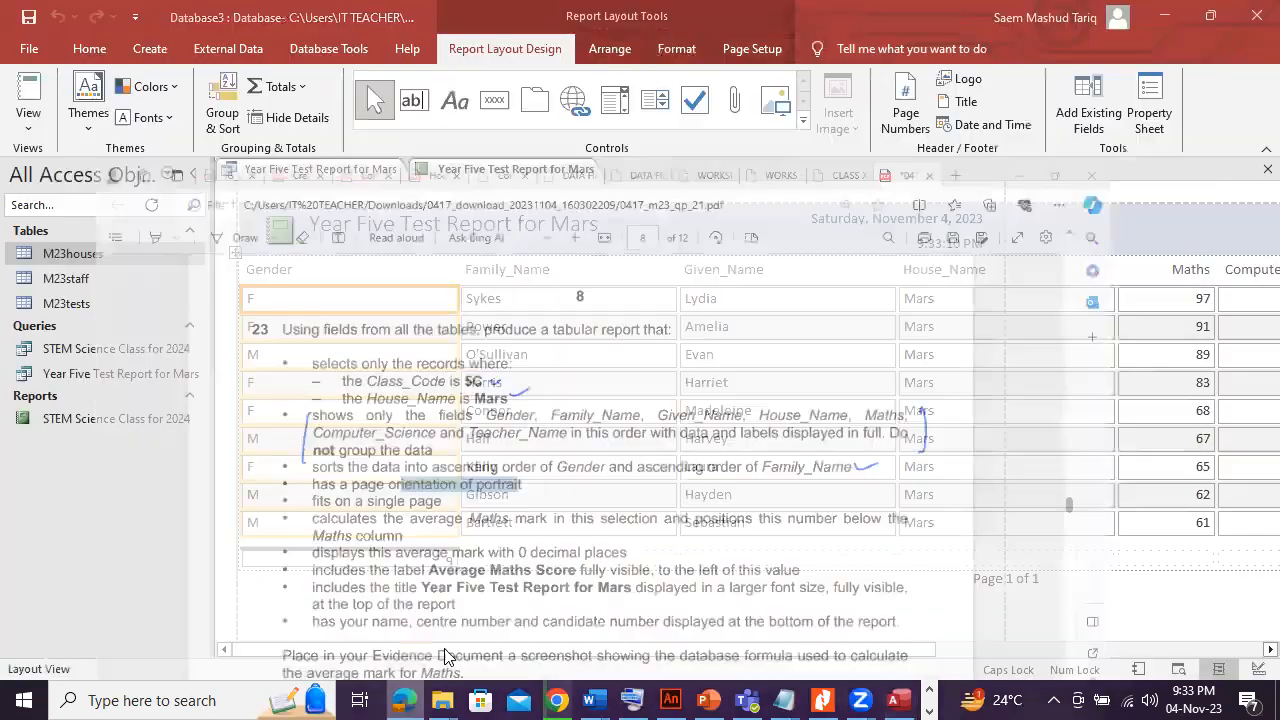
Narrow the Gender, Family_Name, Given_Name and House_Name columns of the report to fit their contents.
drag(462, 305, 322, 298)
click(506, 299)
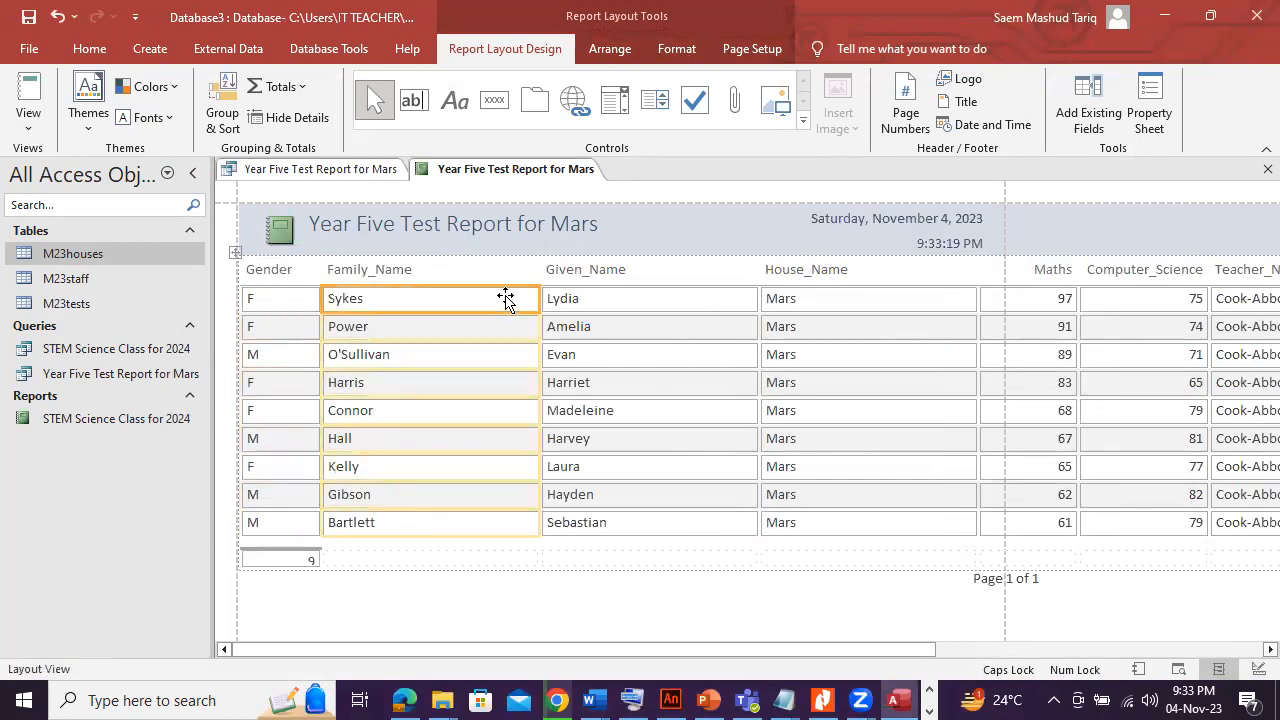
drag(538, 301, 427, 292)
click(643, 301)
drag(643, 301, 551, 292)
click(765, 302)
drag(765, 302, 654, 294)
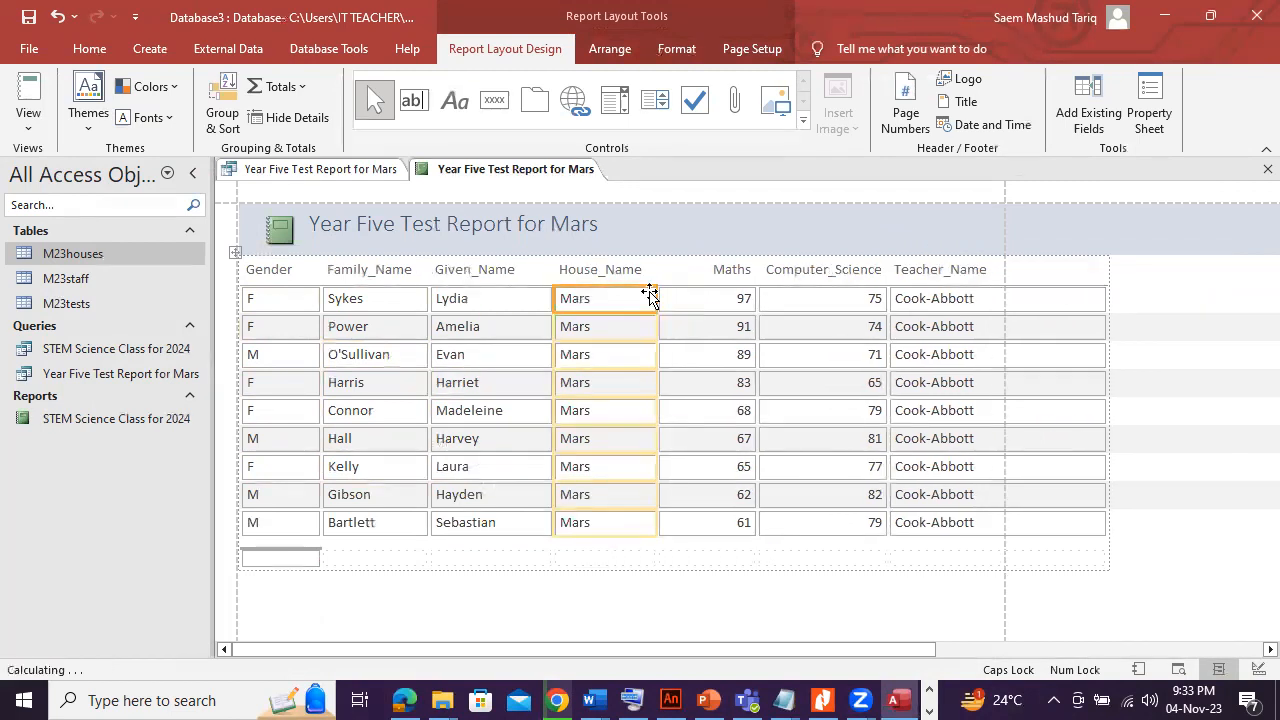
click(714, 300)
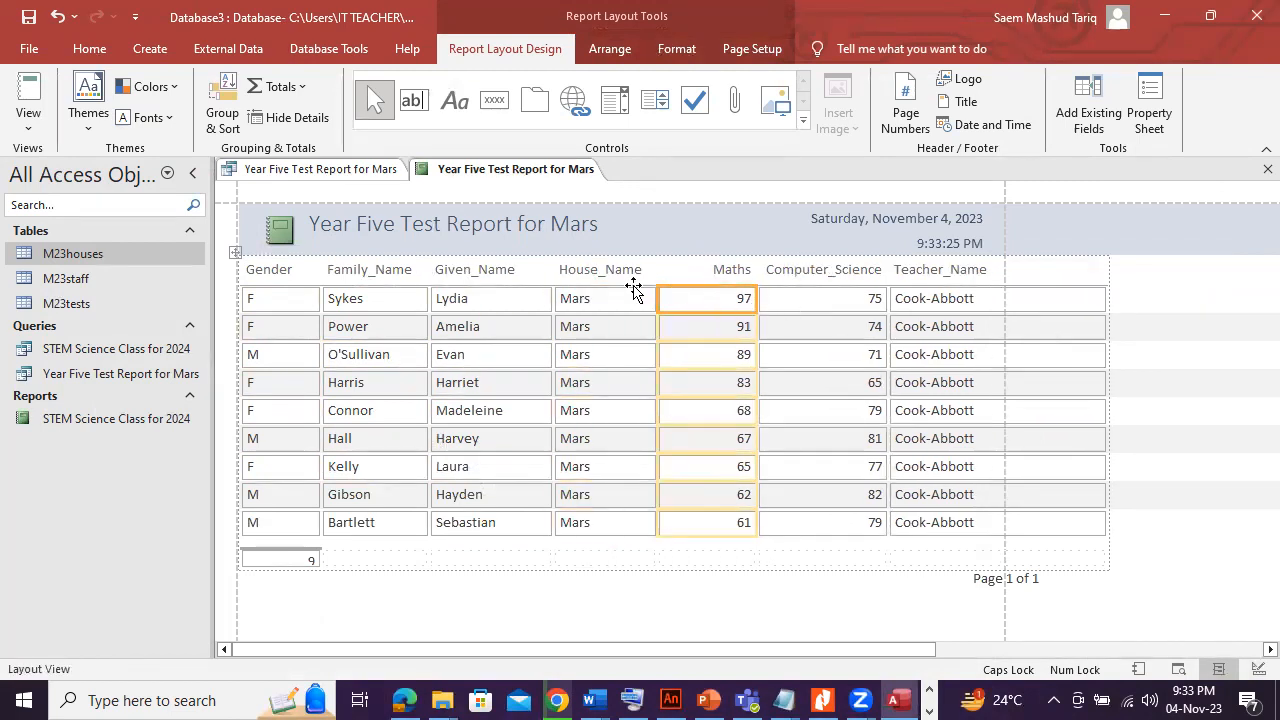
Change the report's paper size in the page setup options.
click(30, 118)
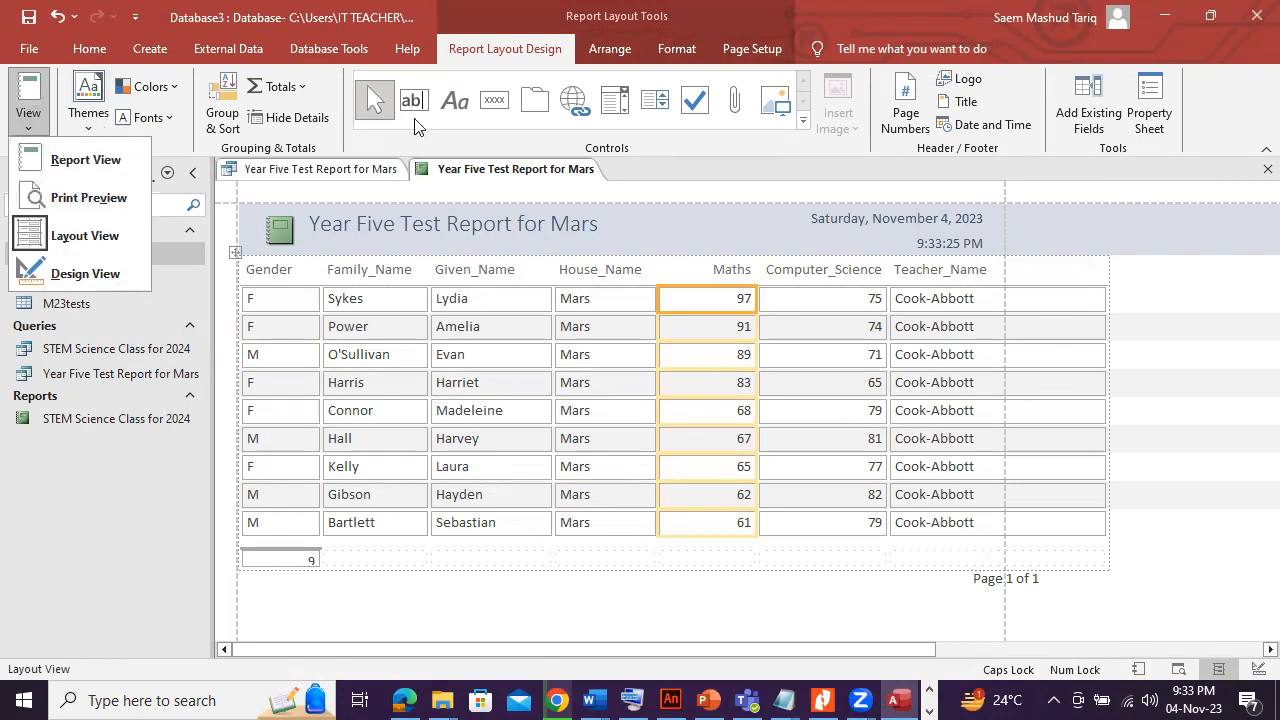
click(752, 48)
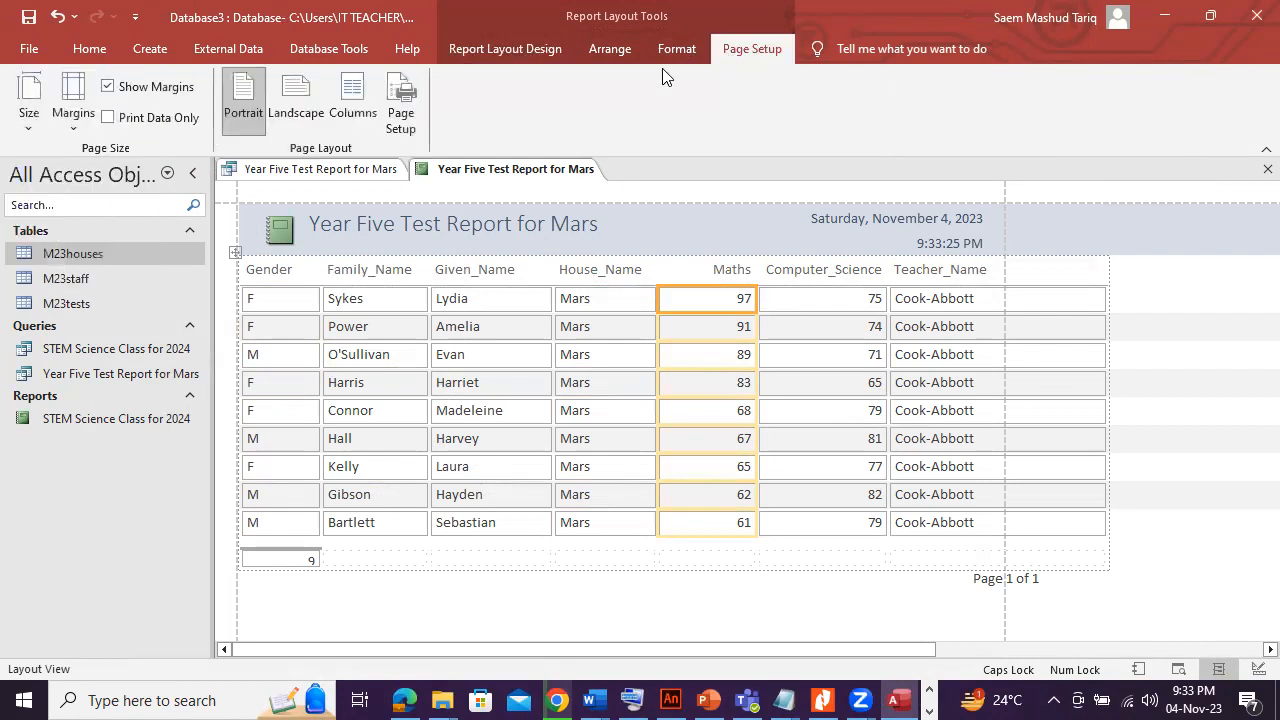
click(28, 100)
click(150, 455)
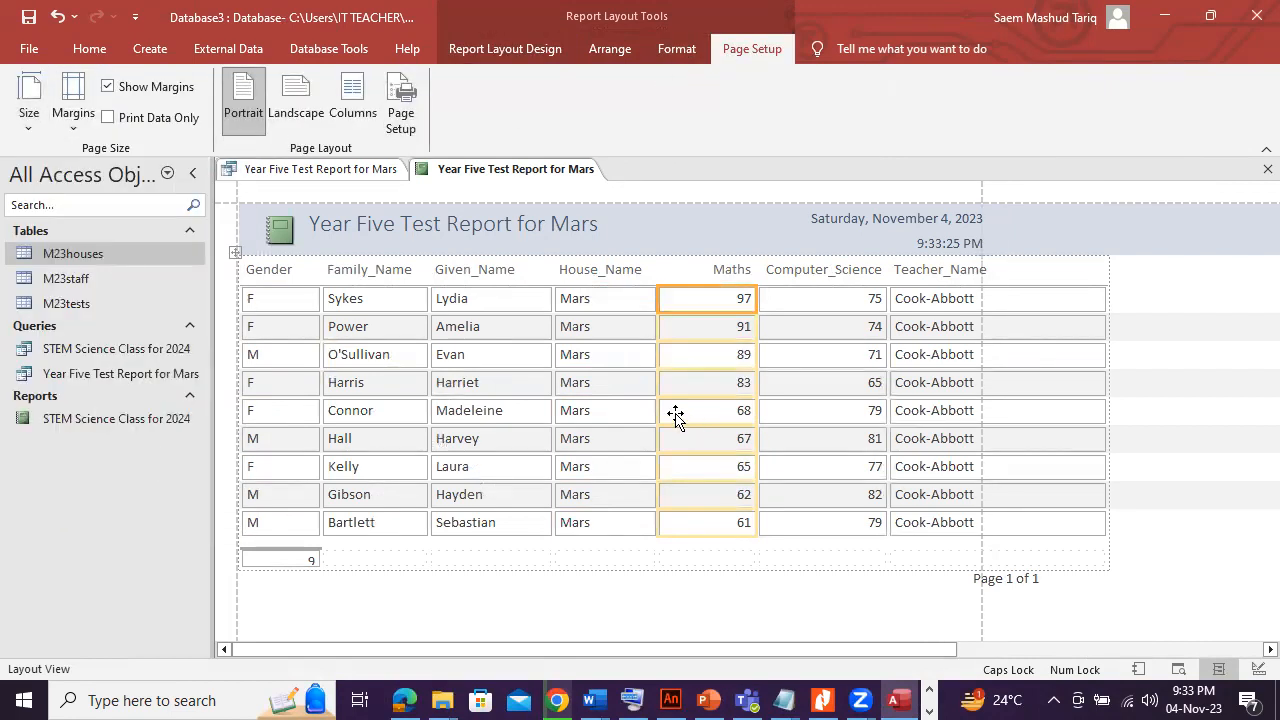
Narrow the Given_Name, Gender, Maths and Teacher_Name columns so the table fits within the portrait page width.
click(531, 305)
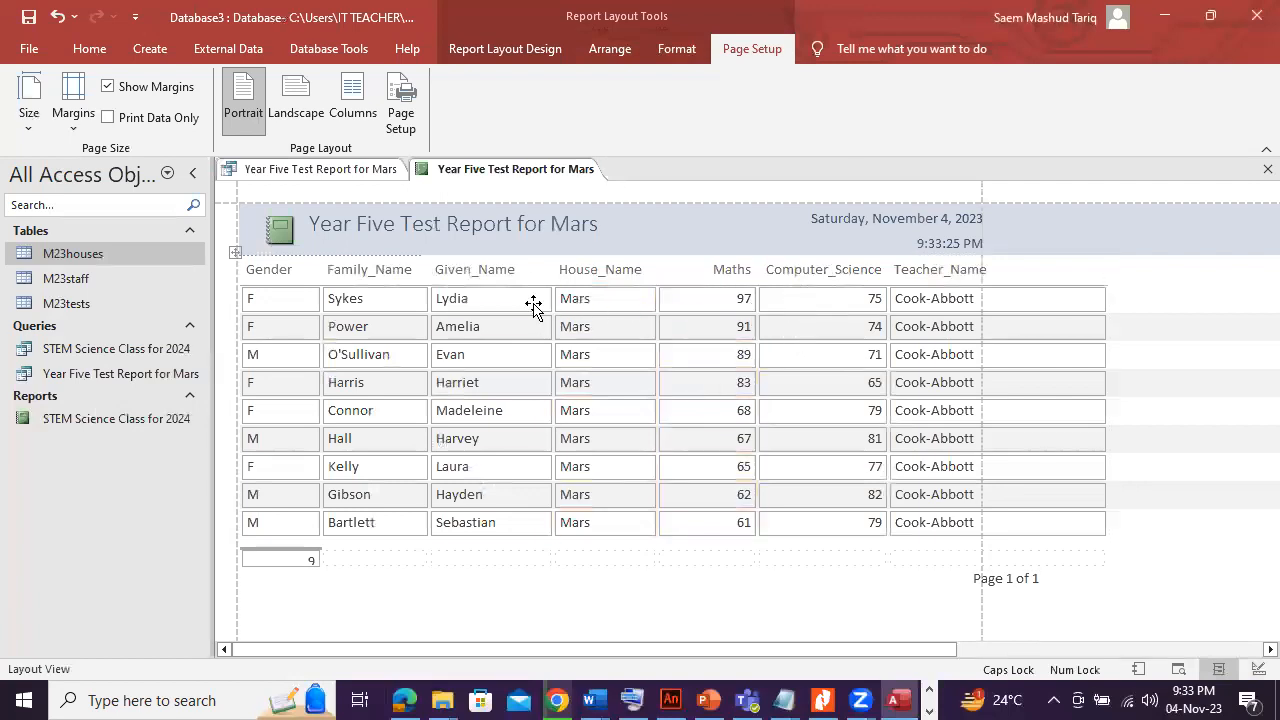
drag(552, 302, 540, 301)
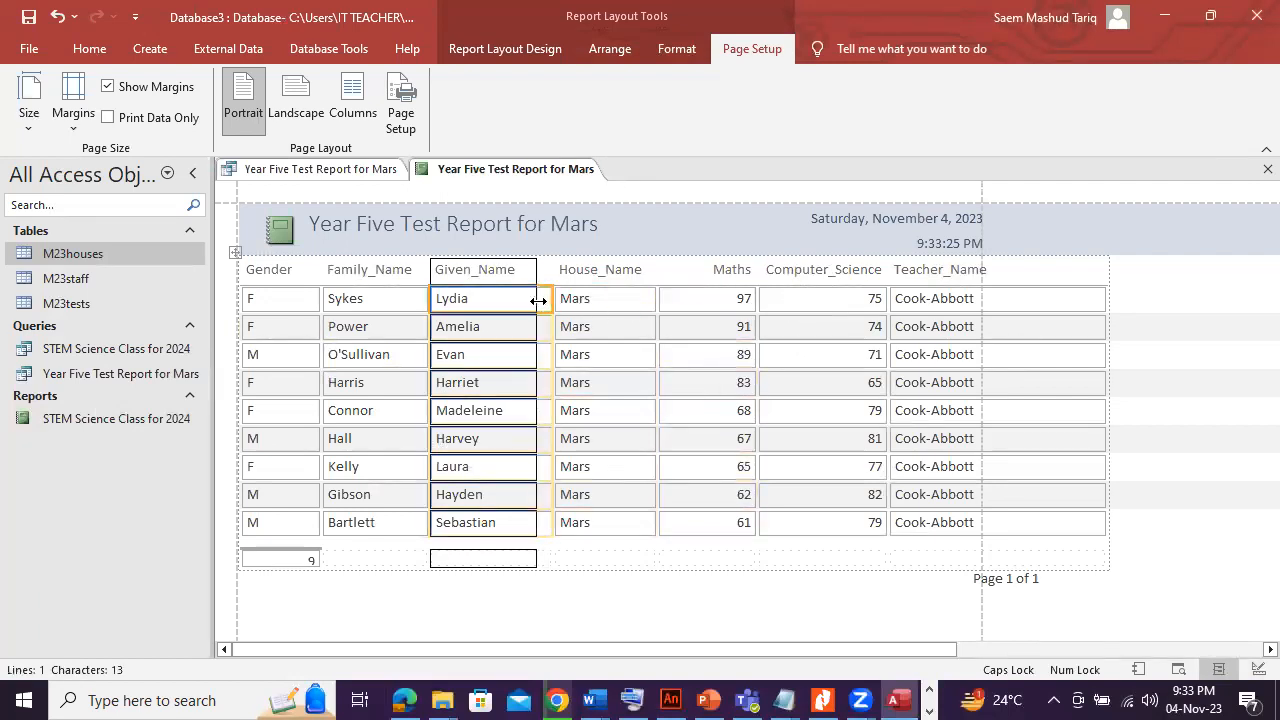
click(315, 305)
drag(317, 306, 299, 304)
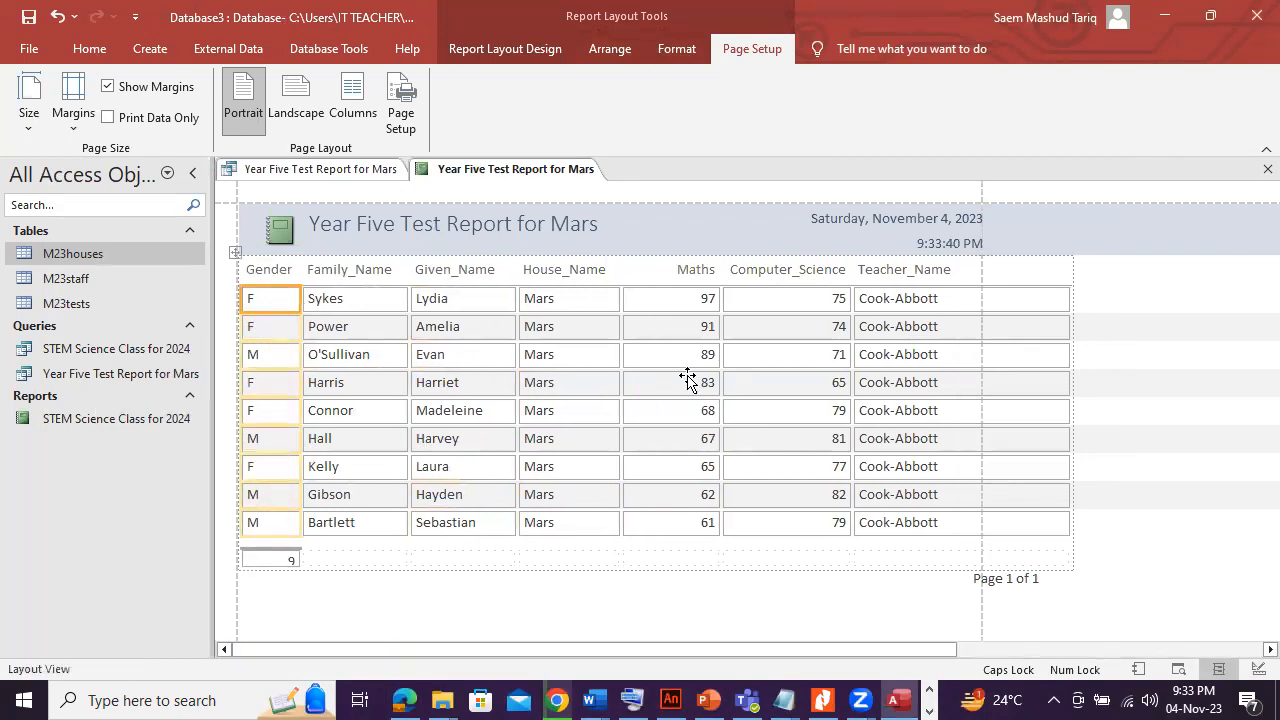
click(673, 302)
drag(716, 302, 699, 300)
click(1005, 302)
drag(1052, 302, 965, 299)
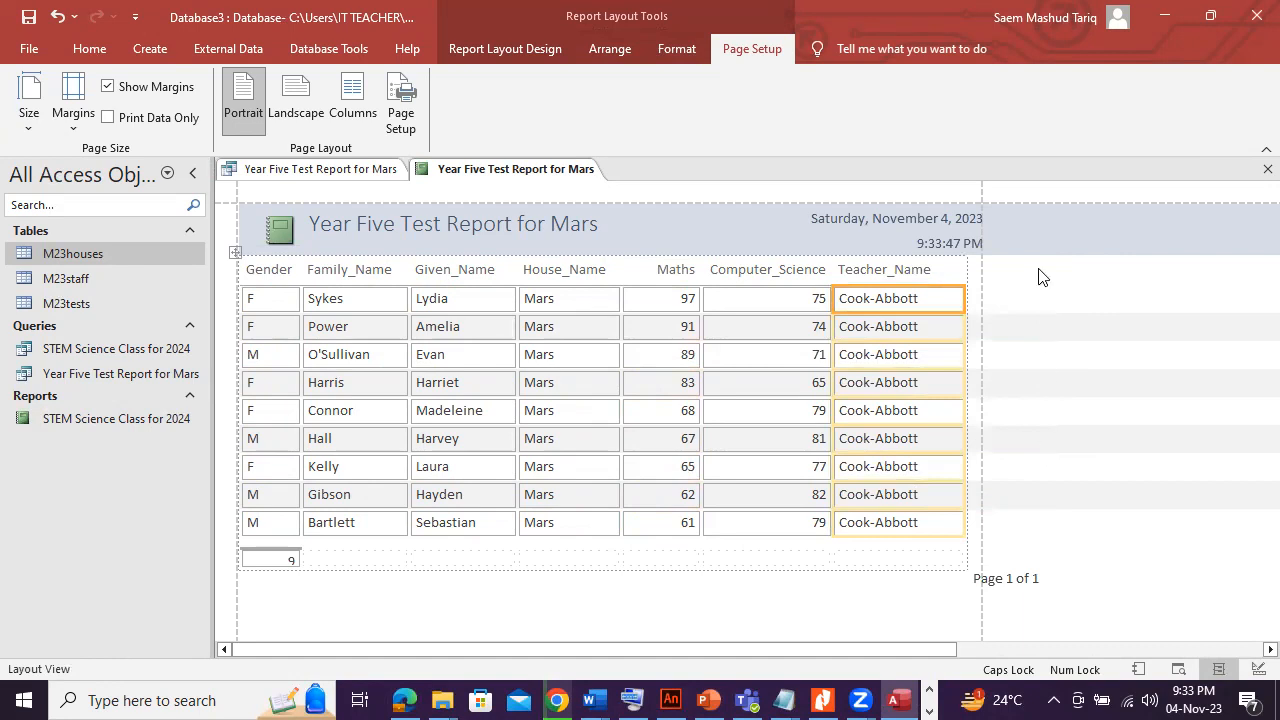
Open the report in Design View and move the page number box in the page footer inside the page width, starting at about 5.1 inches.
click(74, 17)
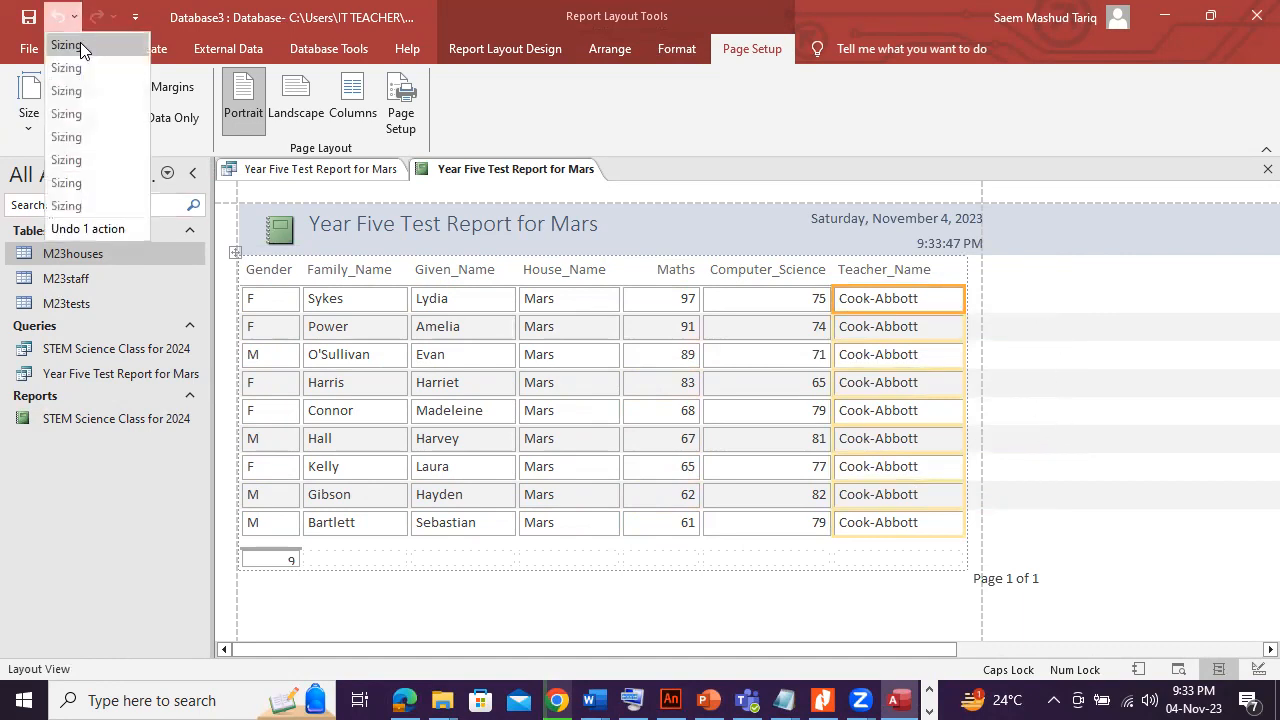
click(92, 48)
click(28, 120)
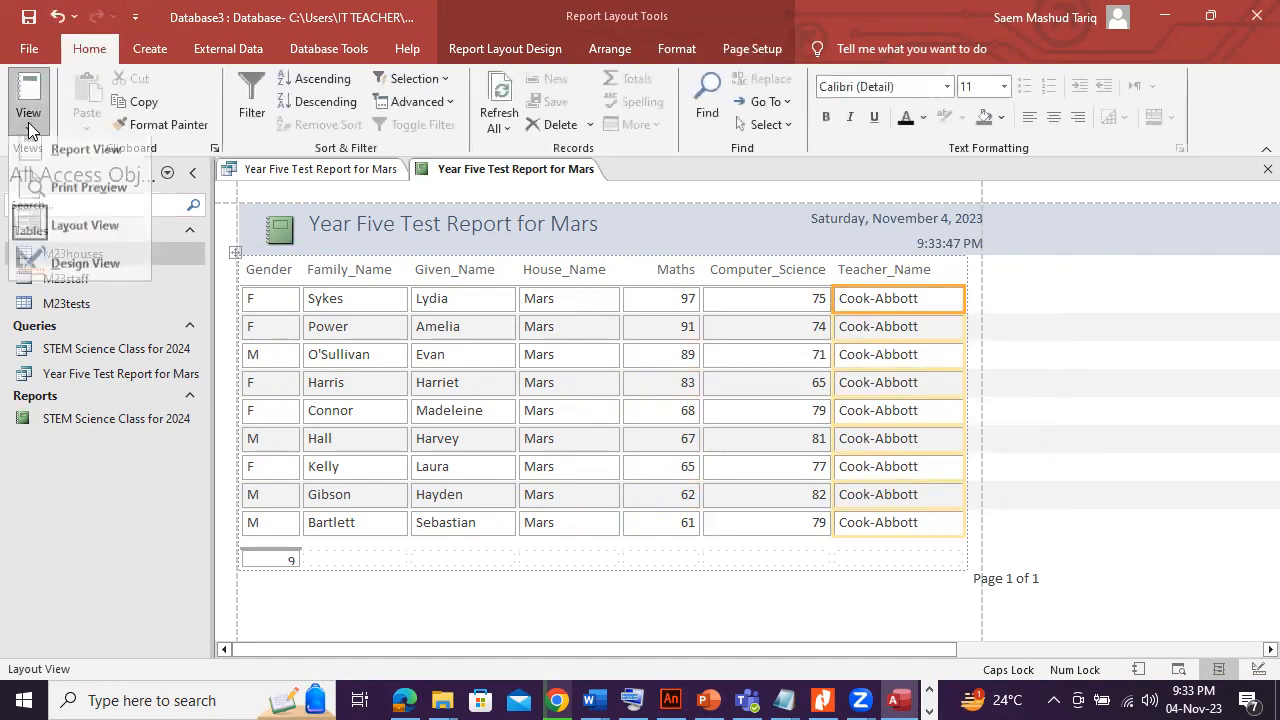
click(86, 274)
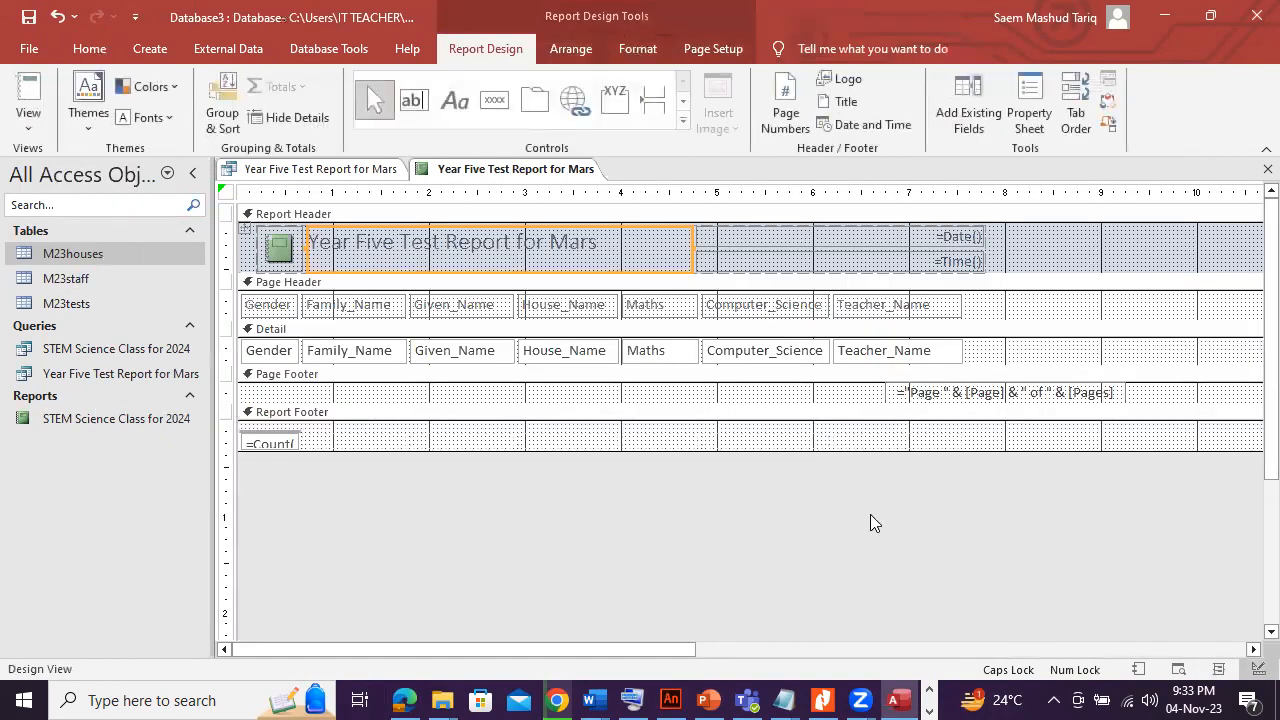
drag(822, 391, 757, 391)
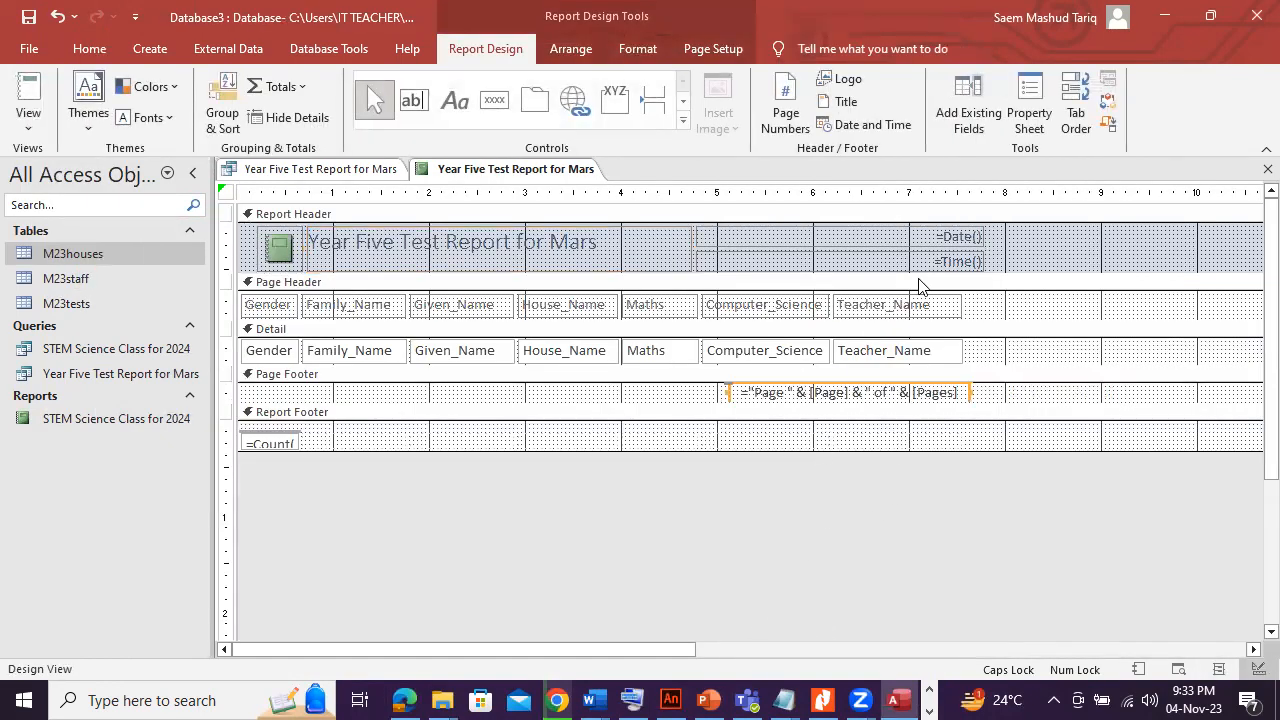
Delete the date and time boxes from the report header and narrow the report to about 7.6 inches, ending just beyond its controls.
drag(1016, 244, 945, 270)
key(Delete)
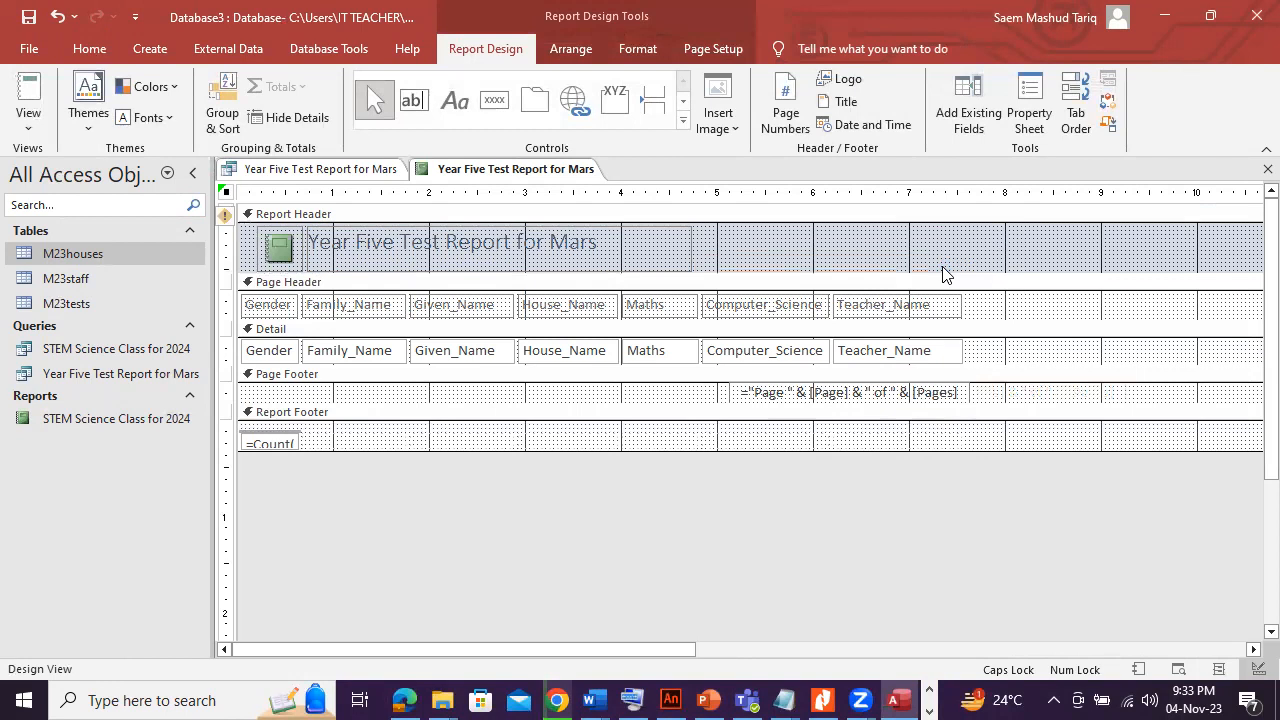
drag(662, 648, 1113, 648)
drag(1067, 345, 14, 323)
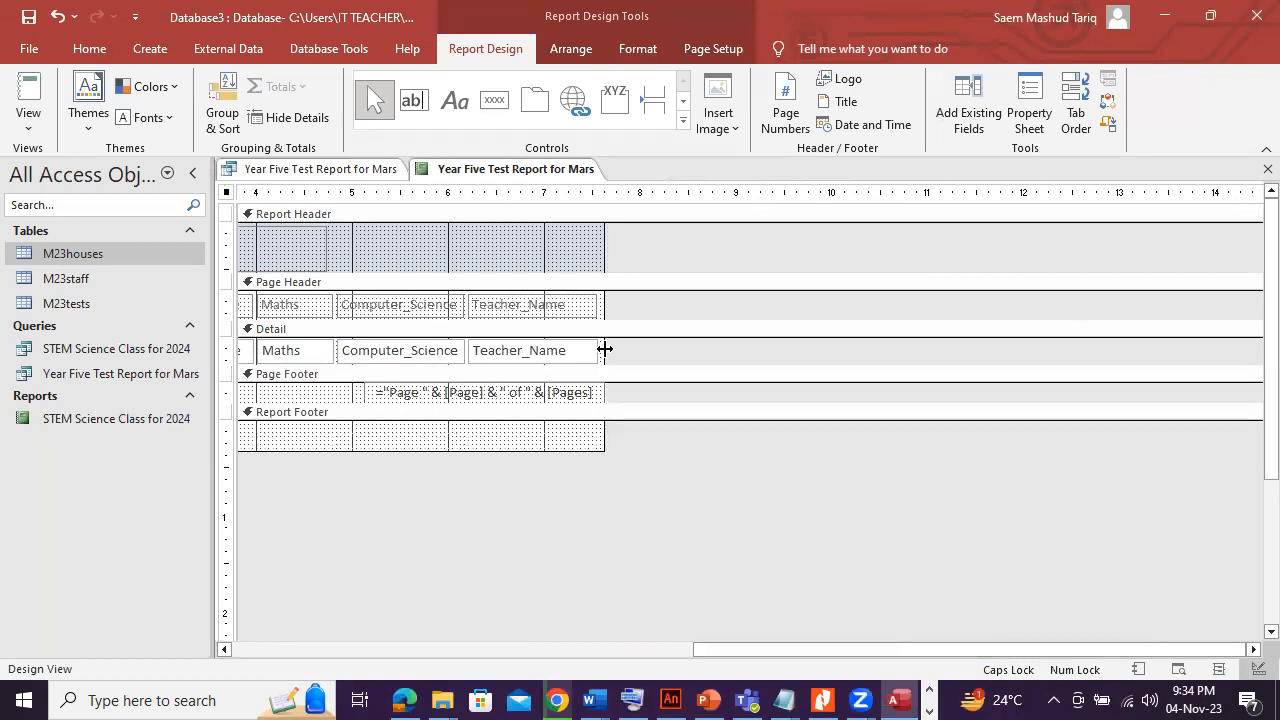
drag(740, 648, 191, 603)
In the exam paper in Edge, tick the portrait and single-page requirements, underline "average Maths" and "selection", and draw an arrow to "Maths column".
click(421, 698)
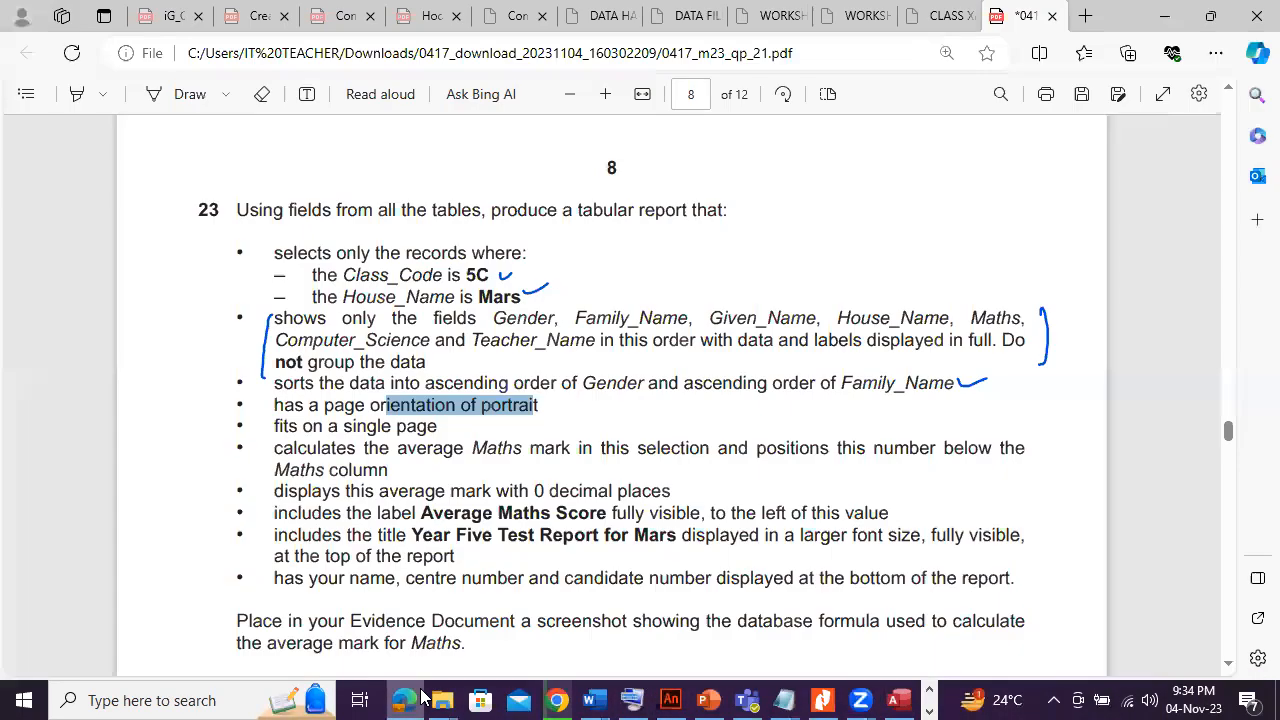
click(190, 94)
drag(543, 405, 578, 394)
drag(436, 429, 471, 412)
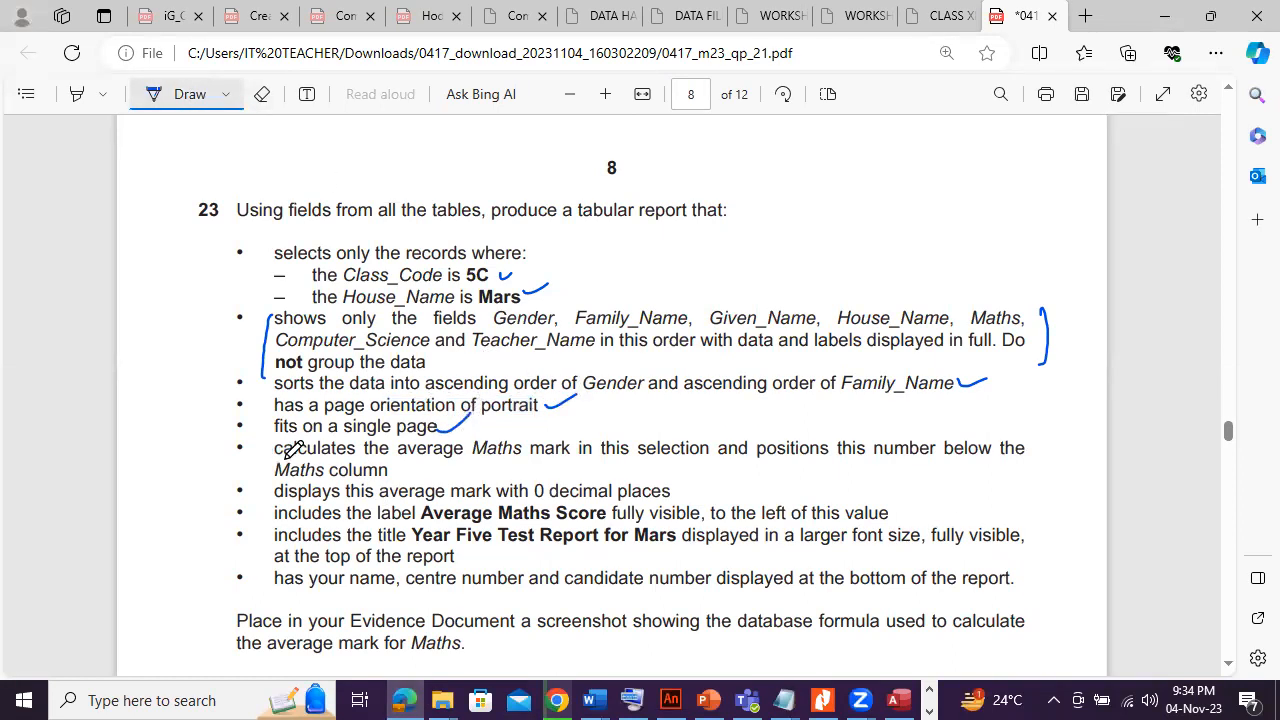
drag(398, 457, 497, 455)
drag(641, 461, 702, 461)
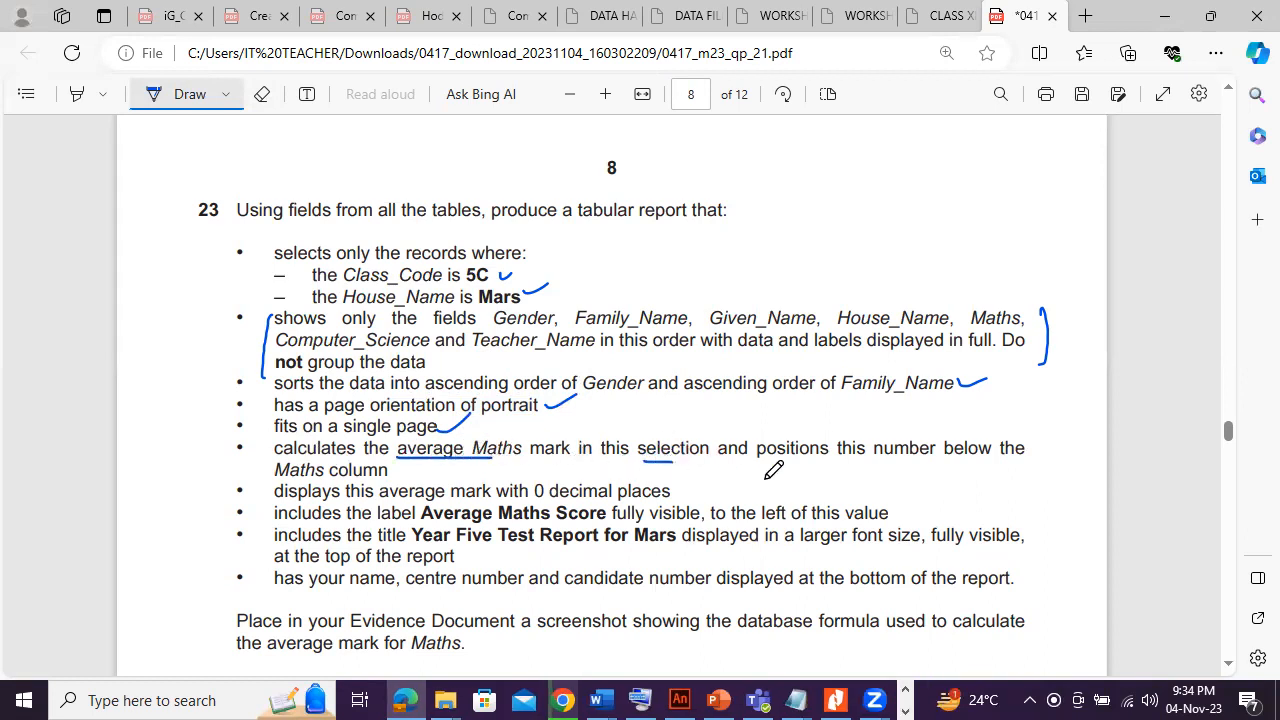
mouse_move(226, 470)
mouse_down()
mouse_move(280, 469)
mouse_move(263, 485)
mouse_up()
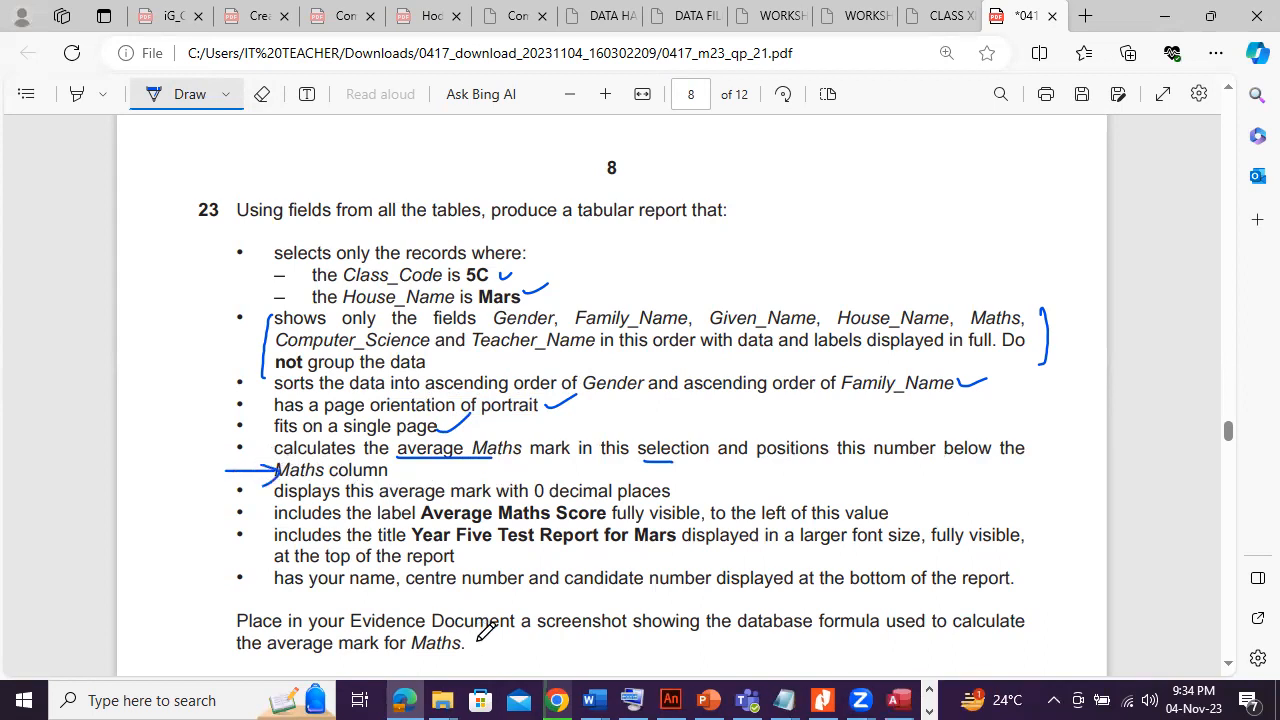
Switch back to Access, show the report in Layout View and add an Average total to the Maths column.
click(407, 697)
click(28, 128)
click(80, 271)
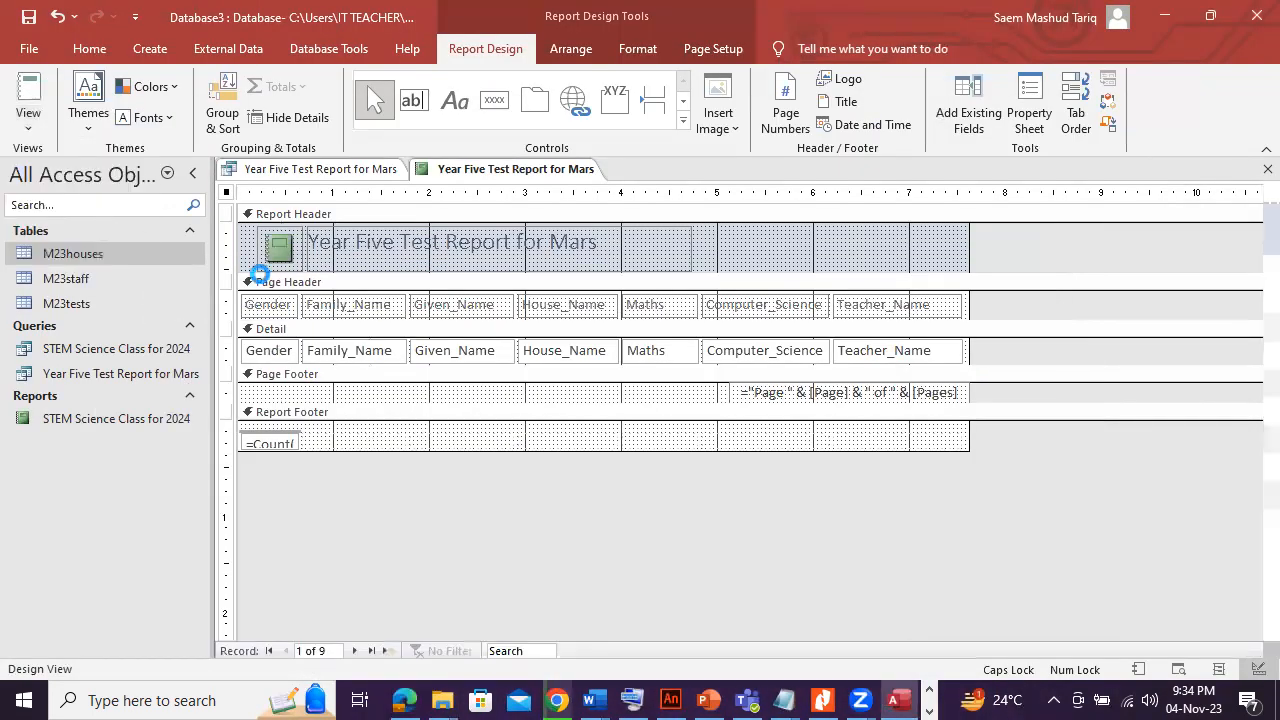
click(667, 300)
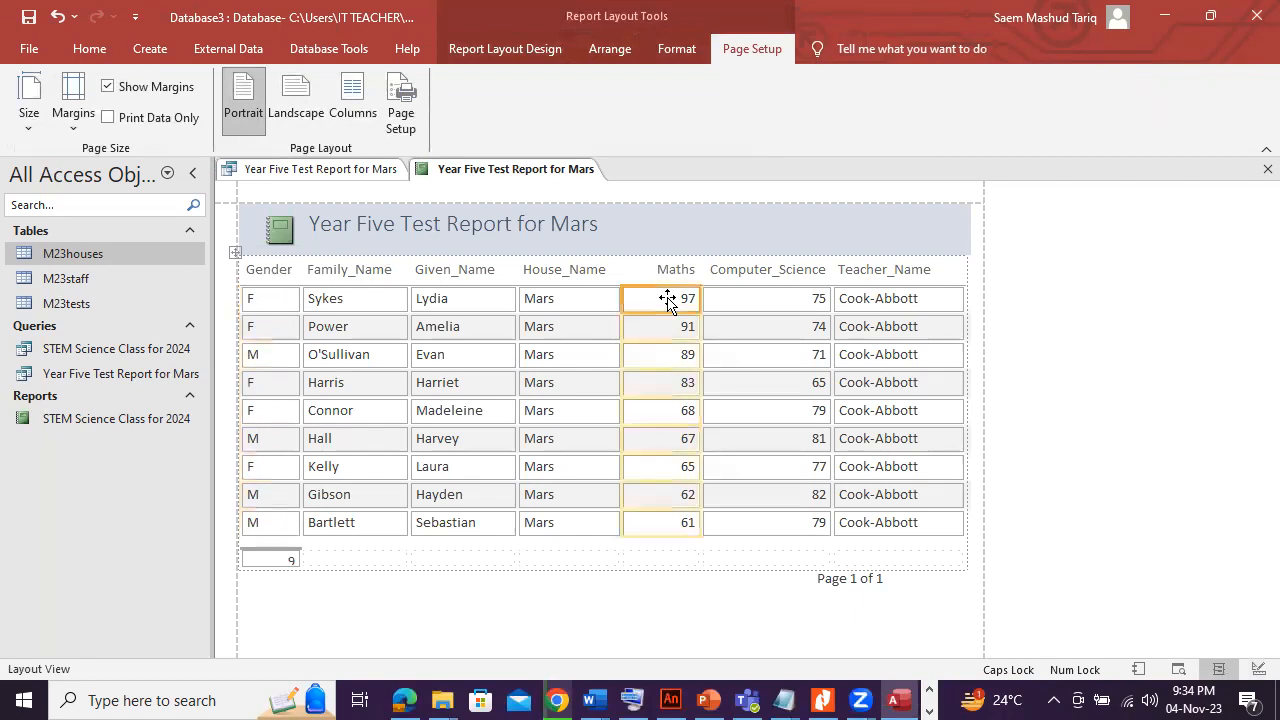
right_click(667, 300)
mouse_move(740, 260)
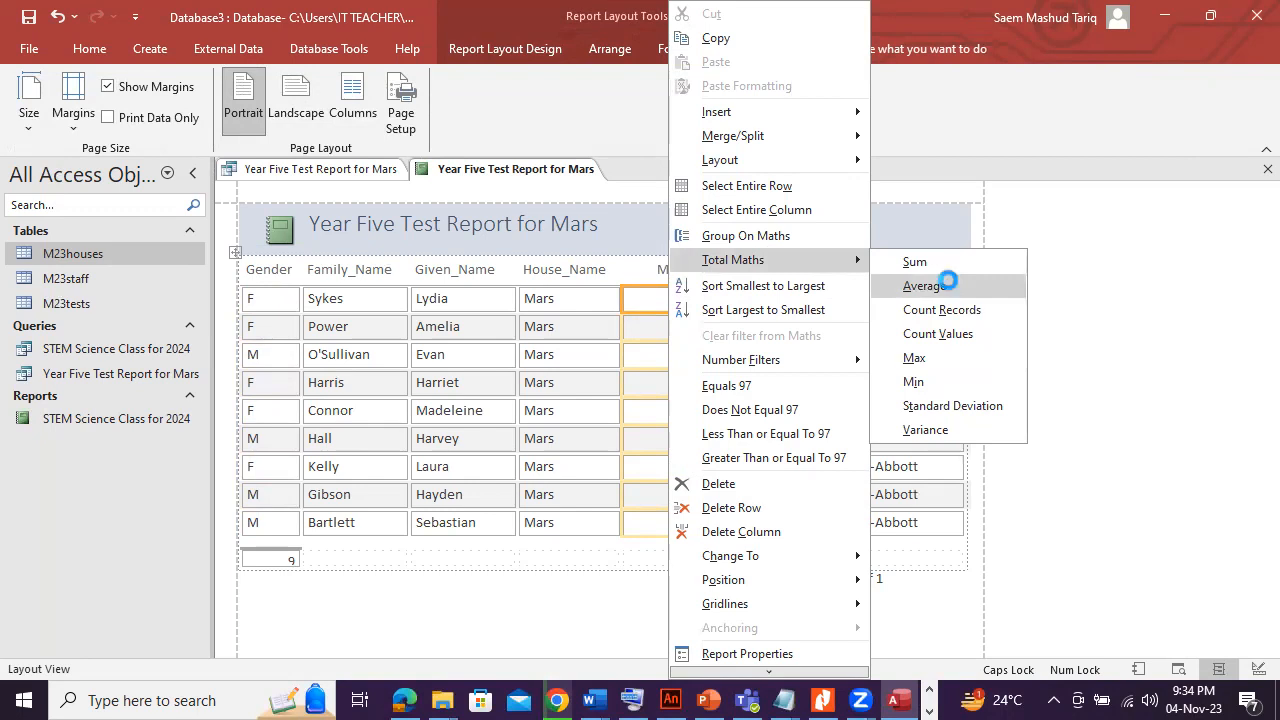
click(948, 287)
Mark the "0 decimal places" requirement with a line in the exam paper in Edge and return to Access.
click(407, 700)
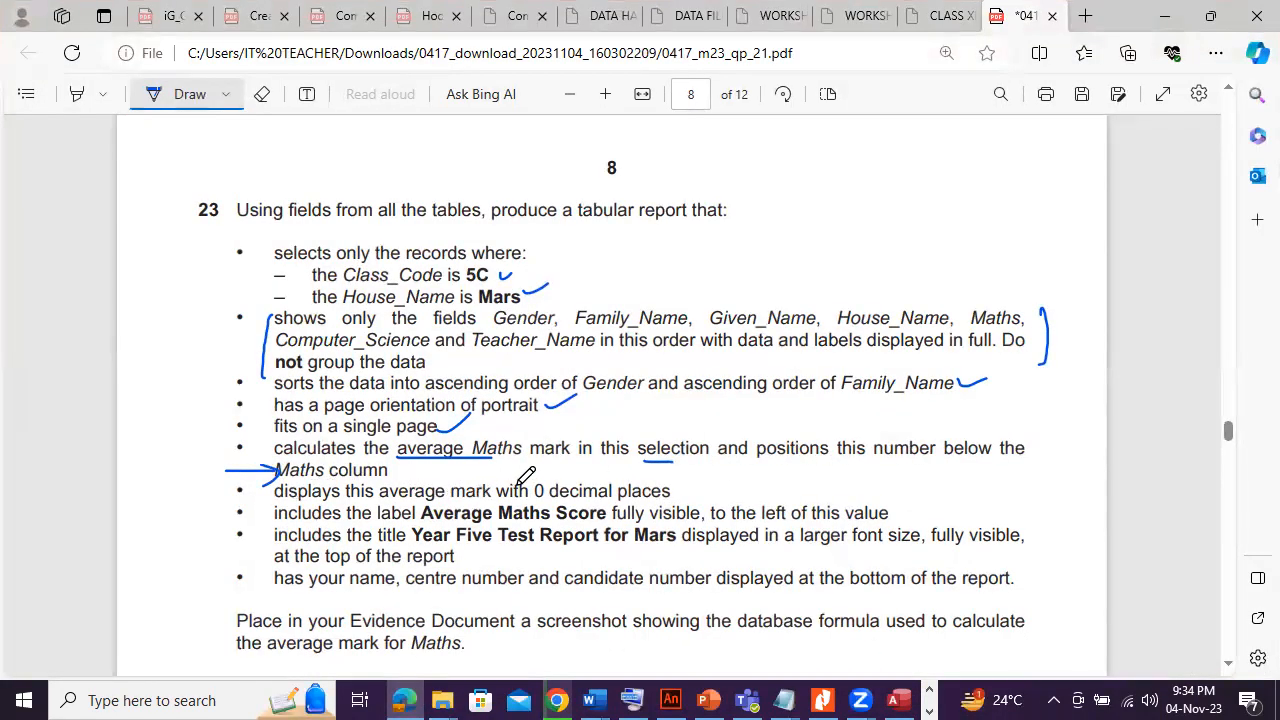
drag(534, 484, 662, 483)
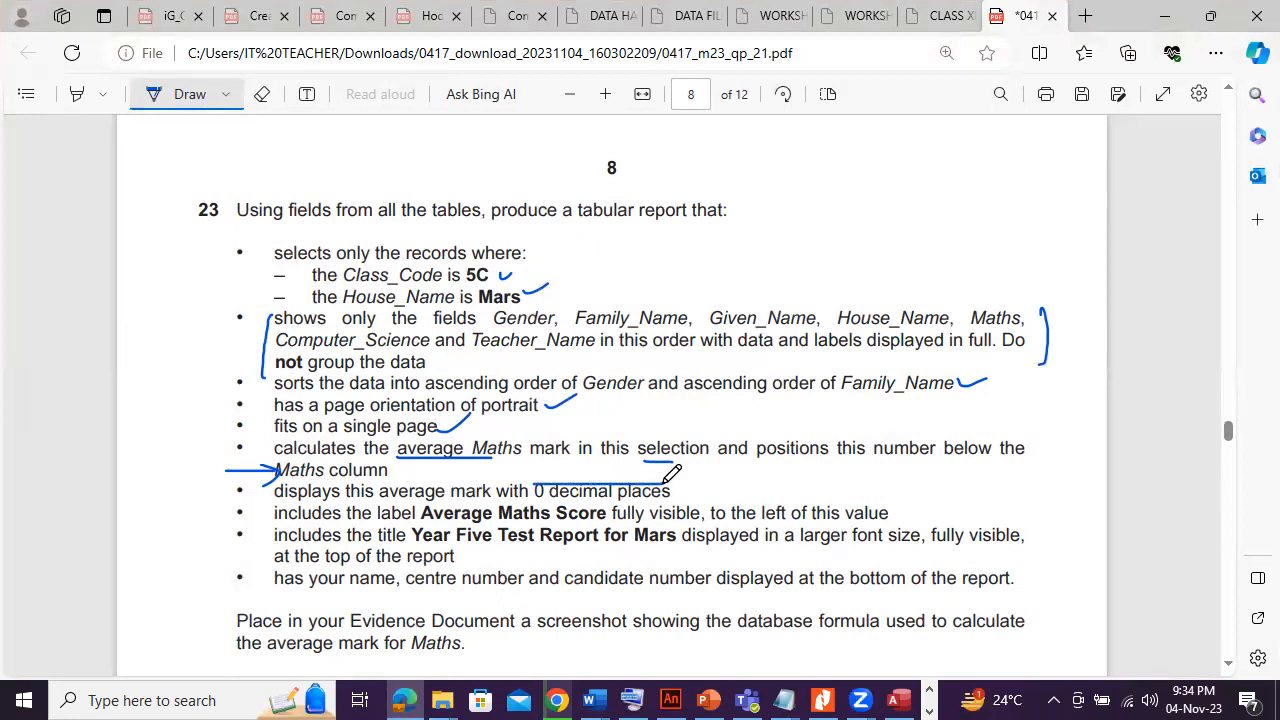
click(407, 700)
Set the Maths average's decimal places to 0 and its format to Standard in its properties.
click(662, 561)
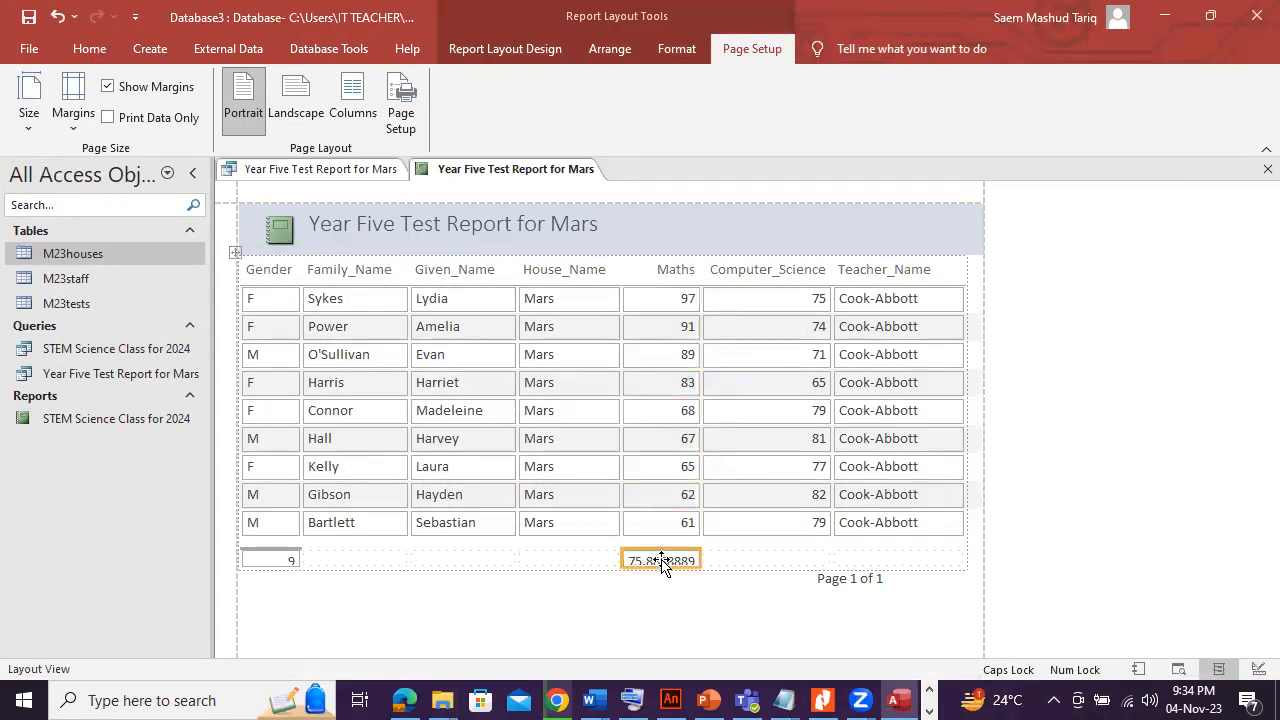
right_click(662, 561)
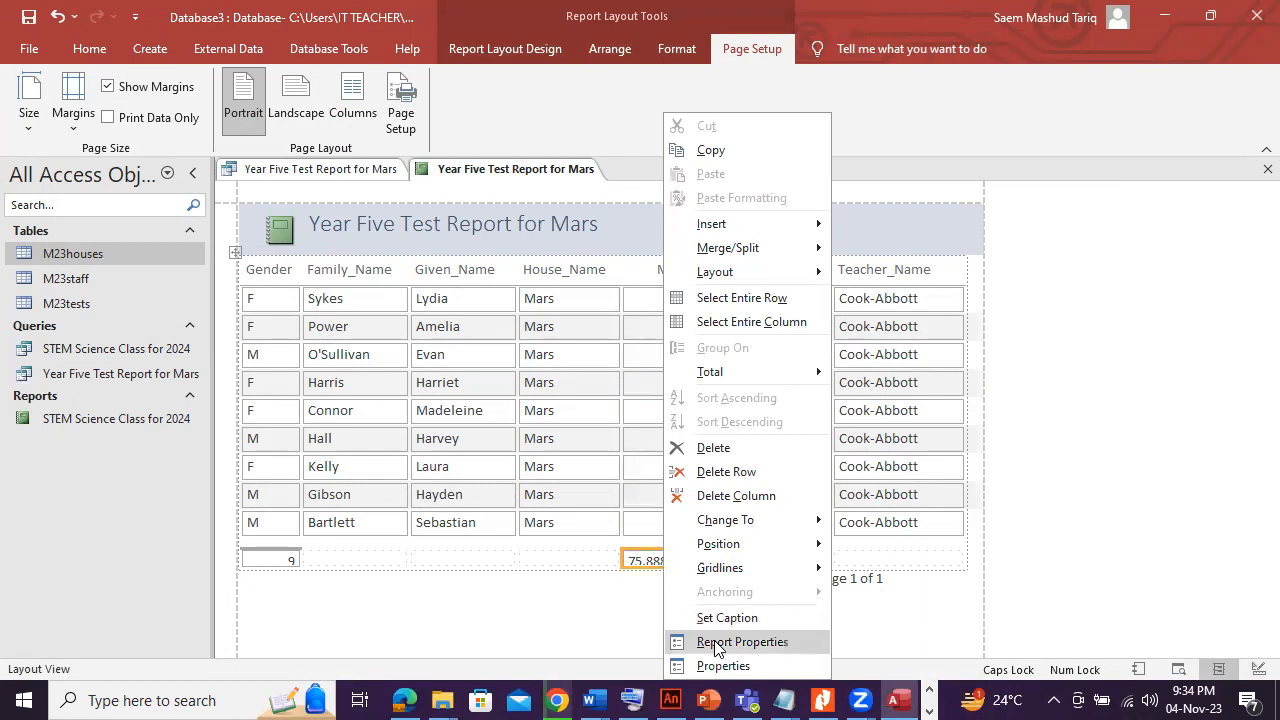
click(723, 666)
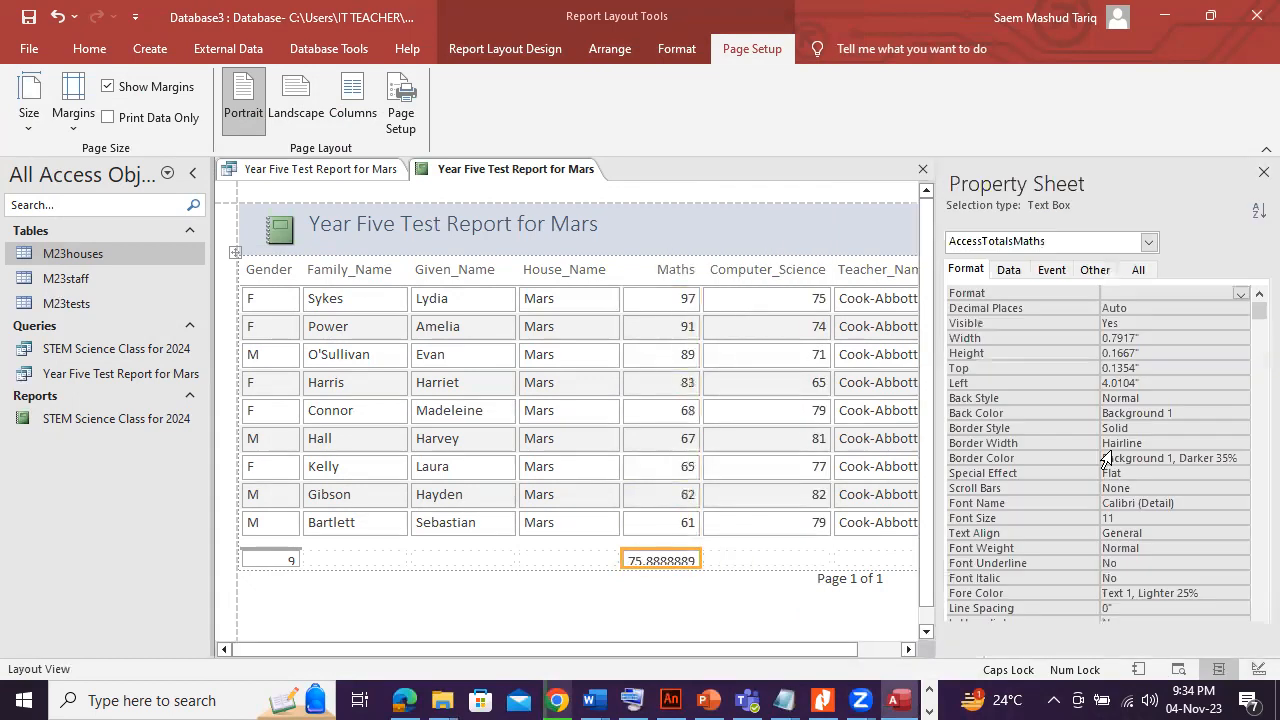
click(1226, 308)
click(1240, 308)
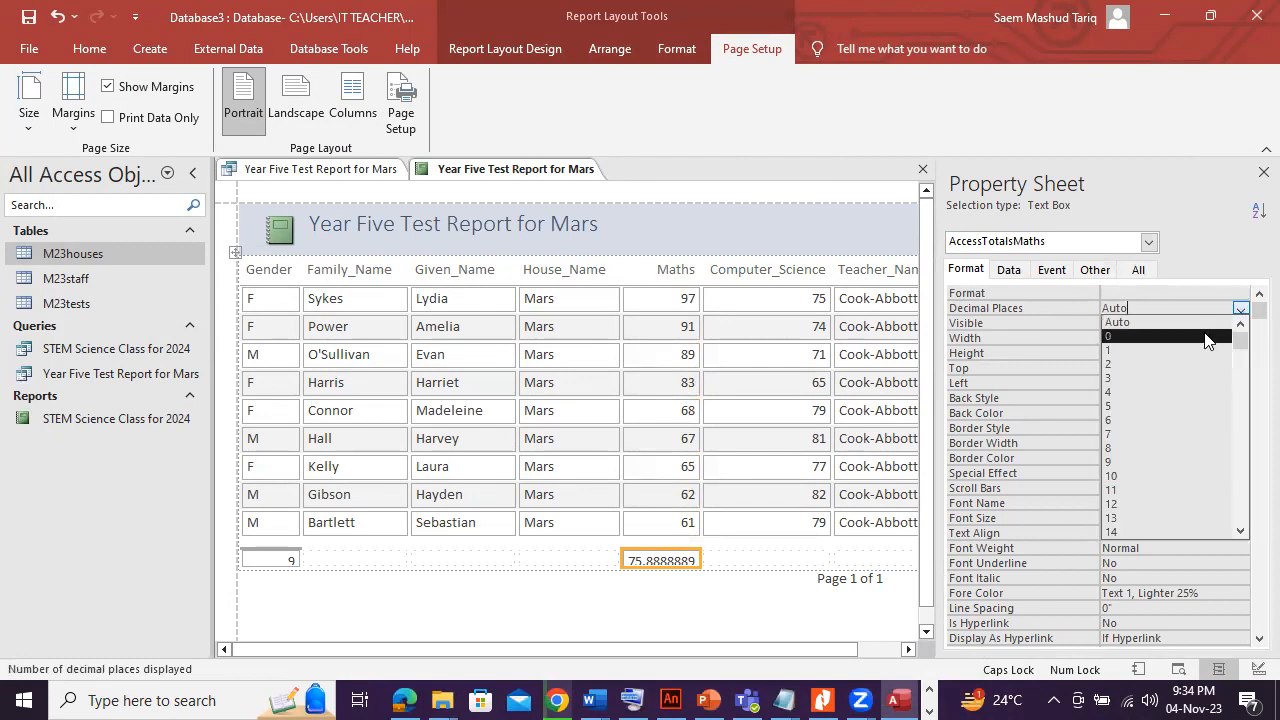
click(1211, 338)
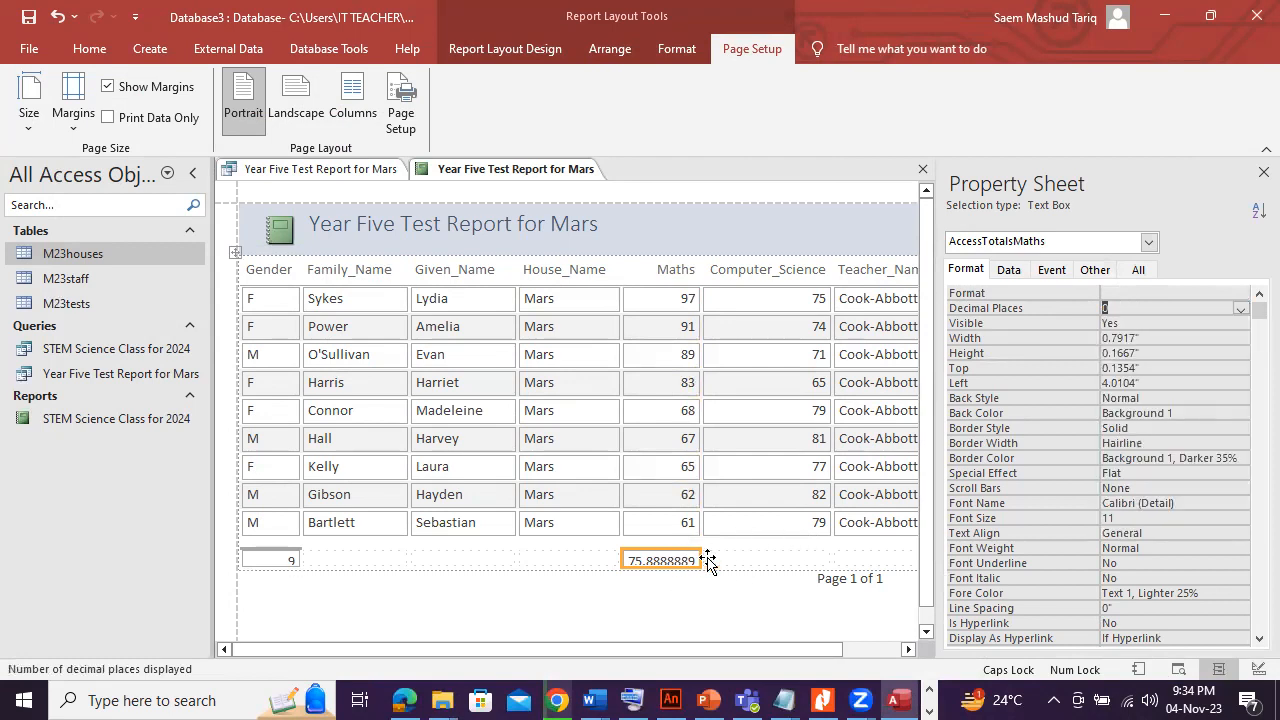
click(1215, 291)
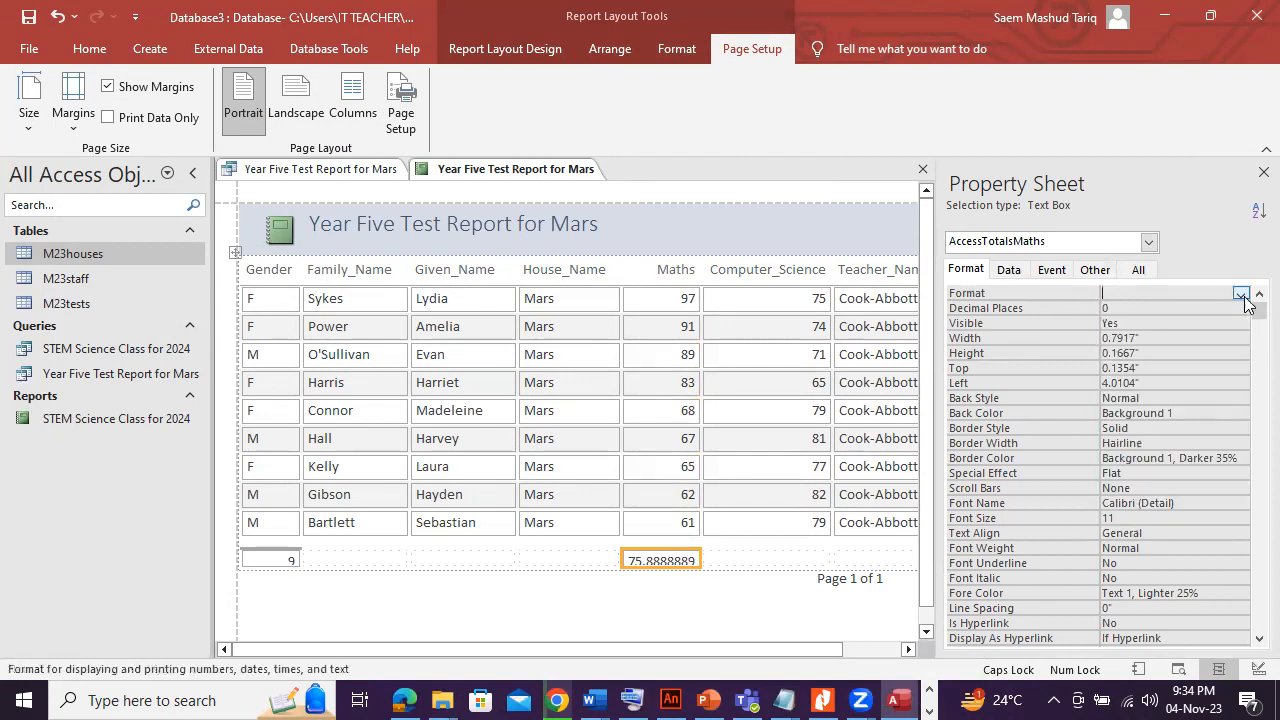
click(1241, 294)
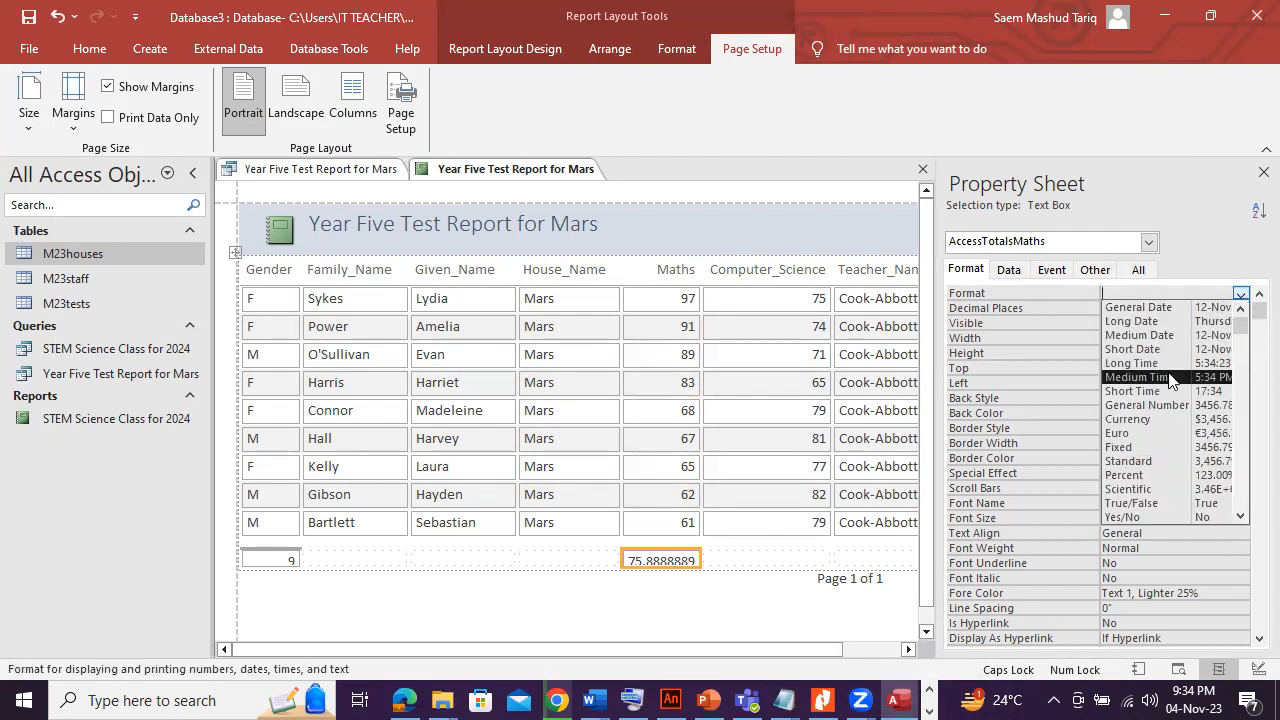
click(1150, 462)
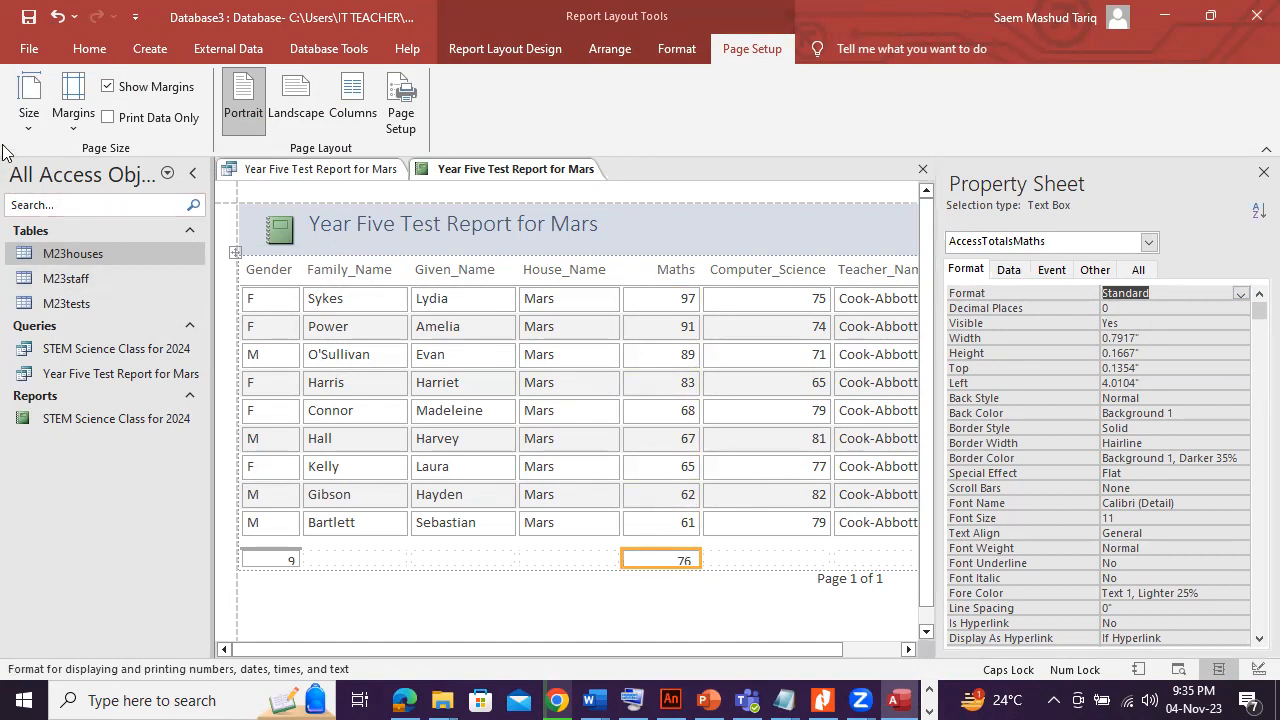
click(88, 48)
click(28, 118)
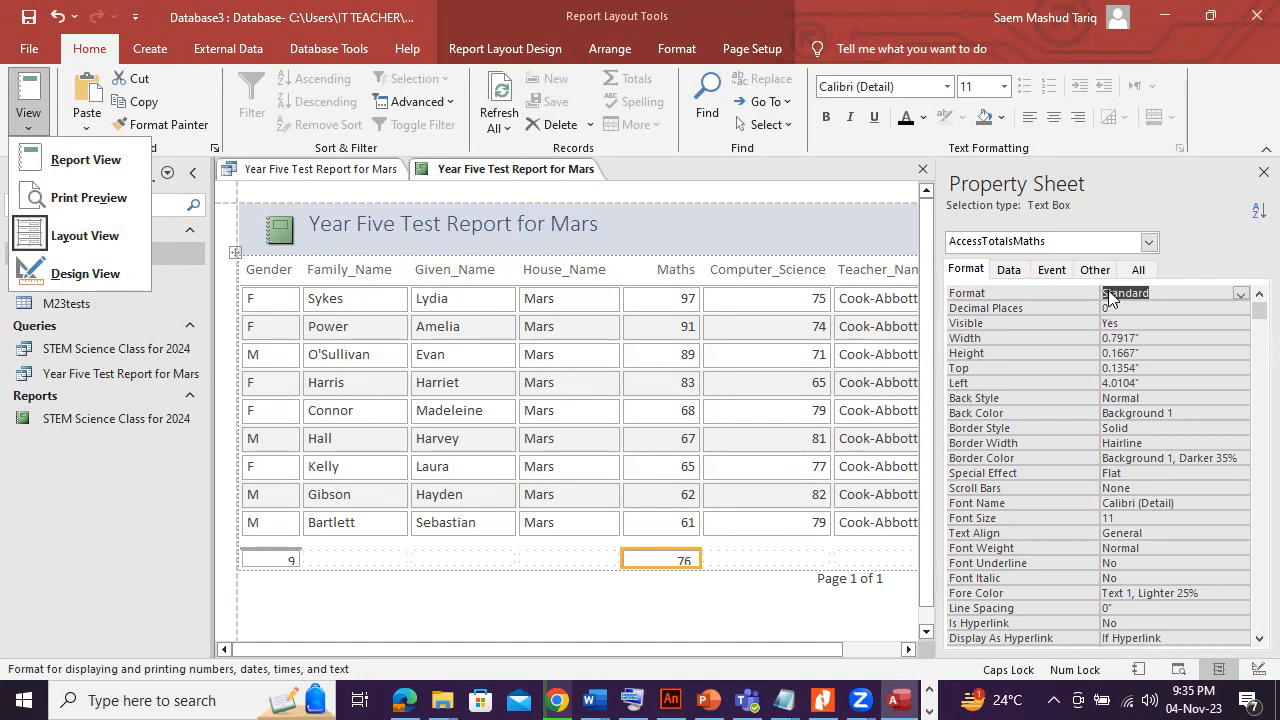
click(1249, 164)
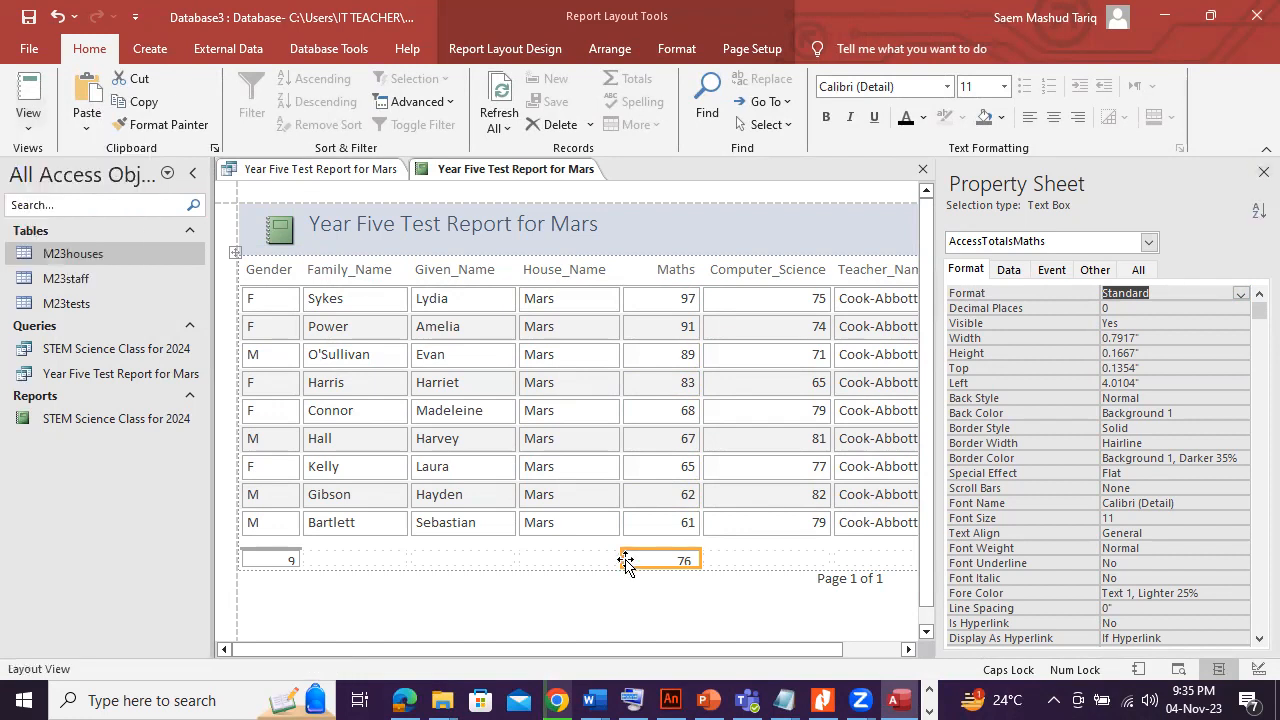
Make the Maths average box slightly taller to show its value in full, and delete the record count below the Gender column.
drag(647, 569, 646, 575)
click(304, 569)
click(289, 568)
click(286, 569)
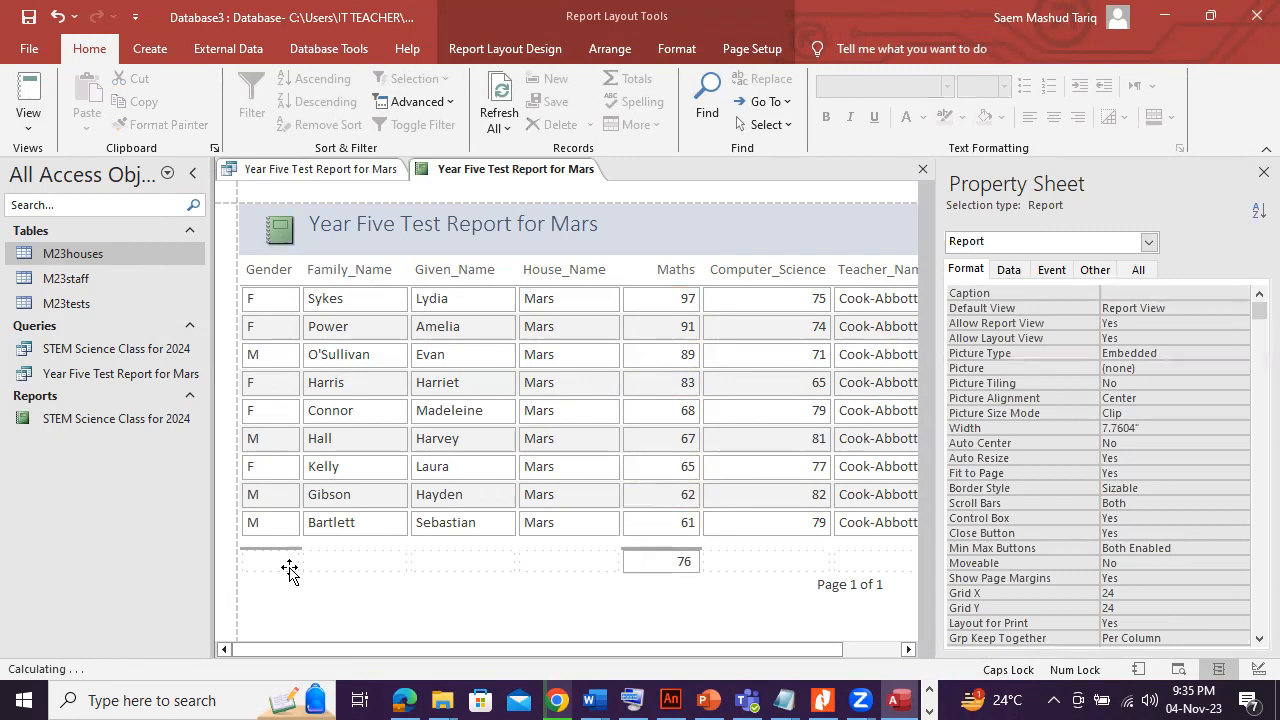
Switch to the exam paper in Edge, turn off the drawing pen and select the label text "Average Maths Score".
click(405, 700)
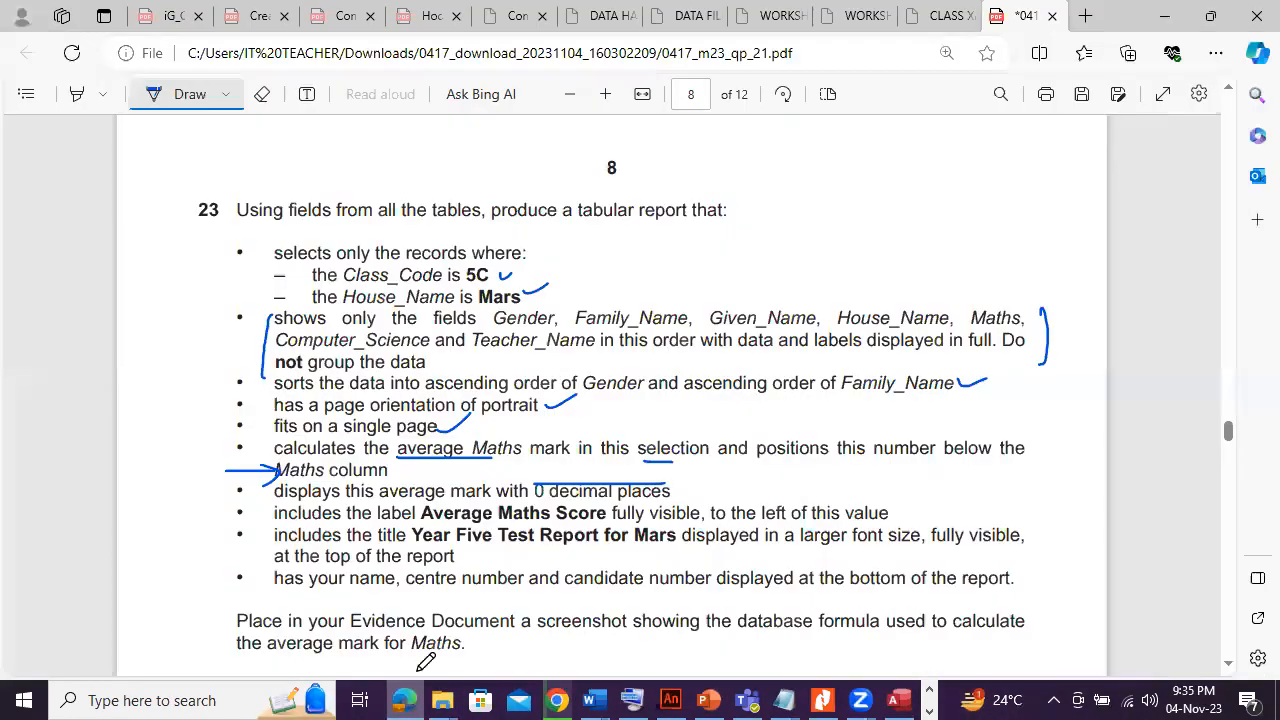
click(183, 100)
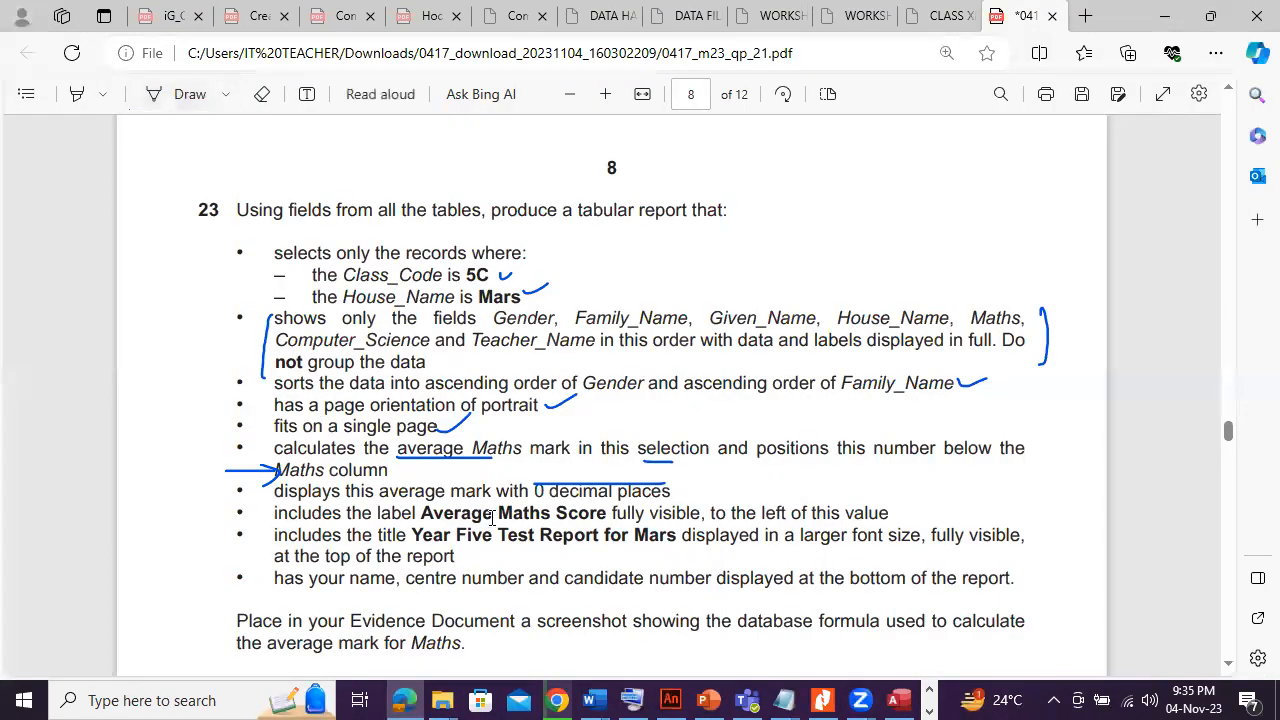
drag(422, 513, 607, 513)
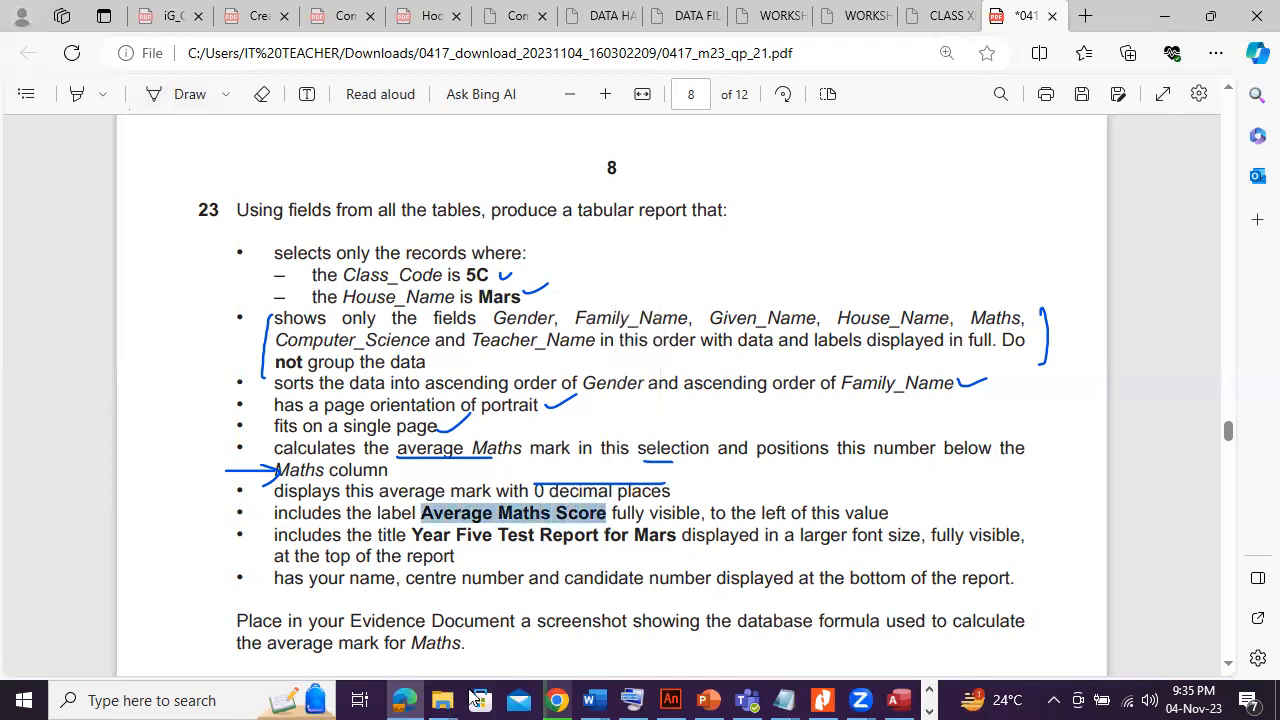
In Access Design View, add an "Average Maths Score" label about 1.5 inches wide in the report footer, left of the Maths average.
click(405, 700)
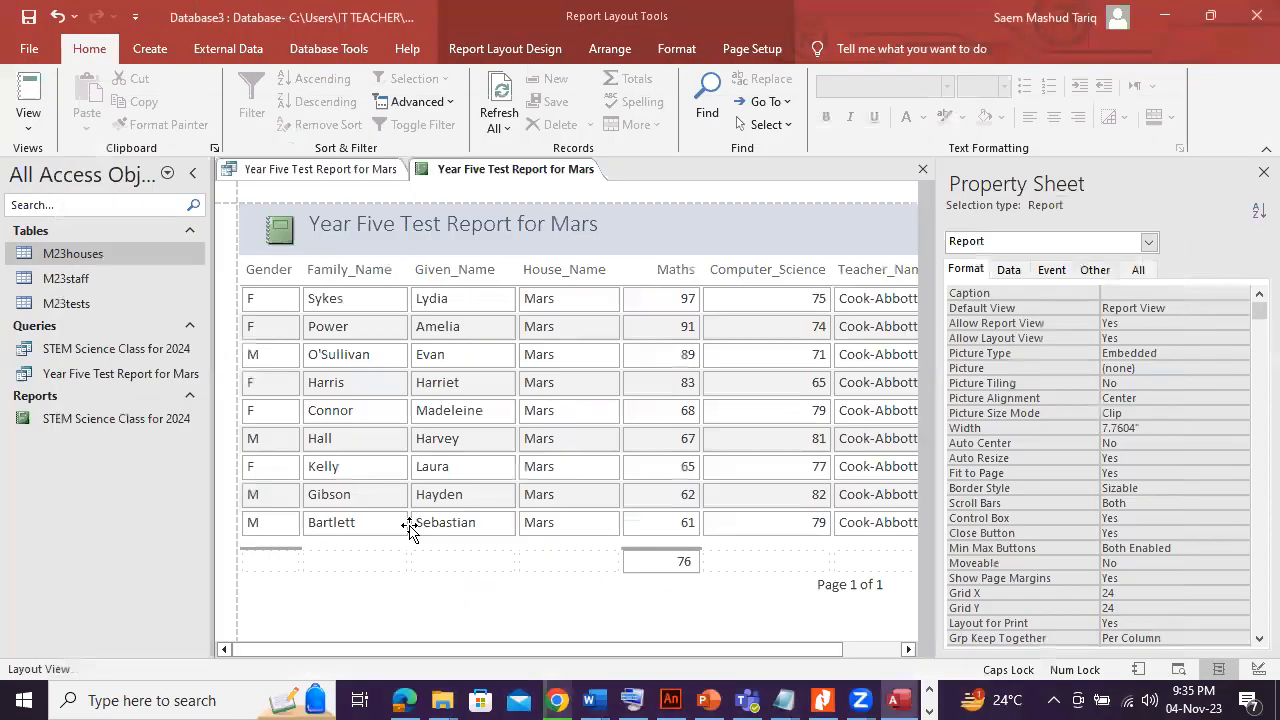
click(1263, 172)
click(28, 120)
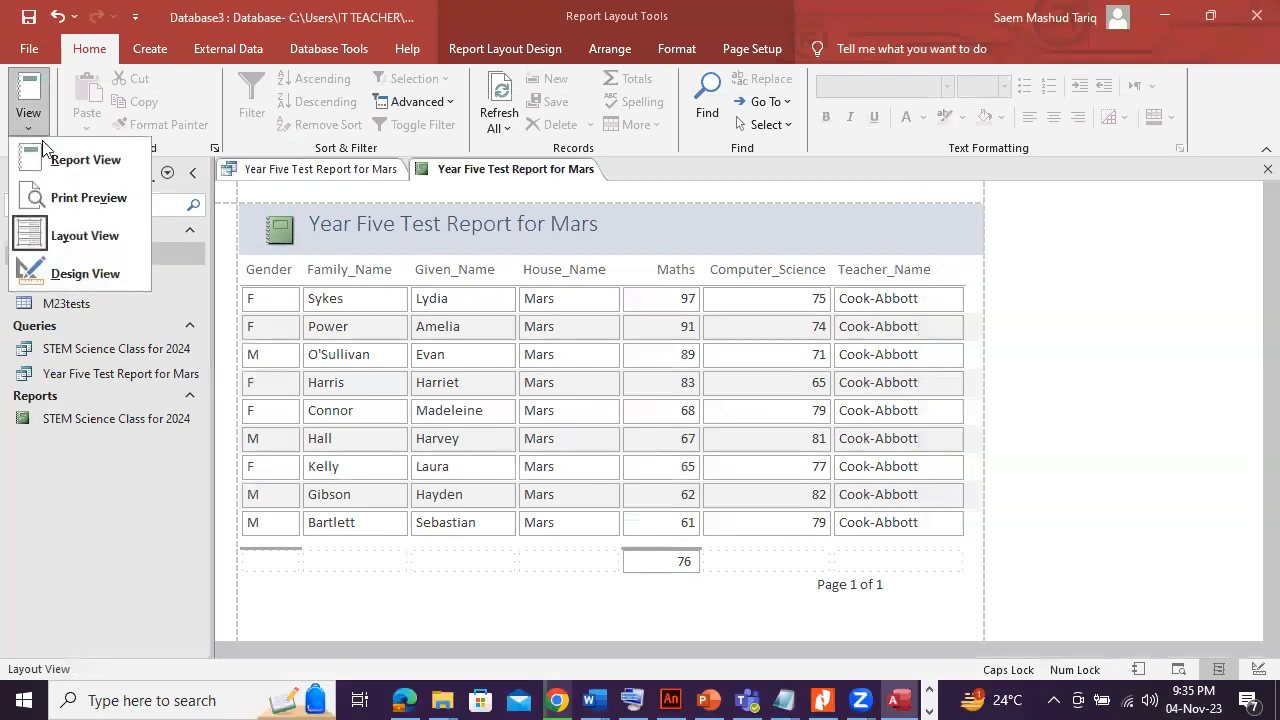
click(72, 272)
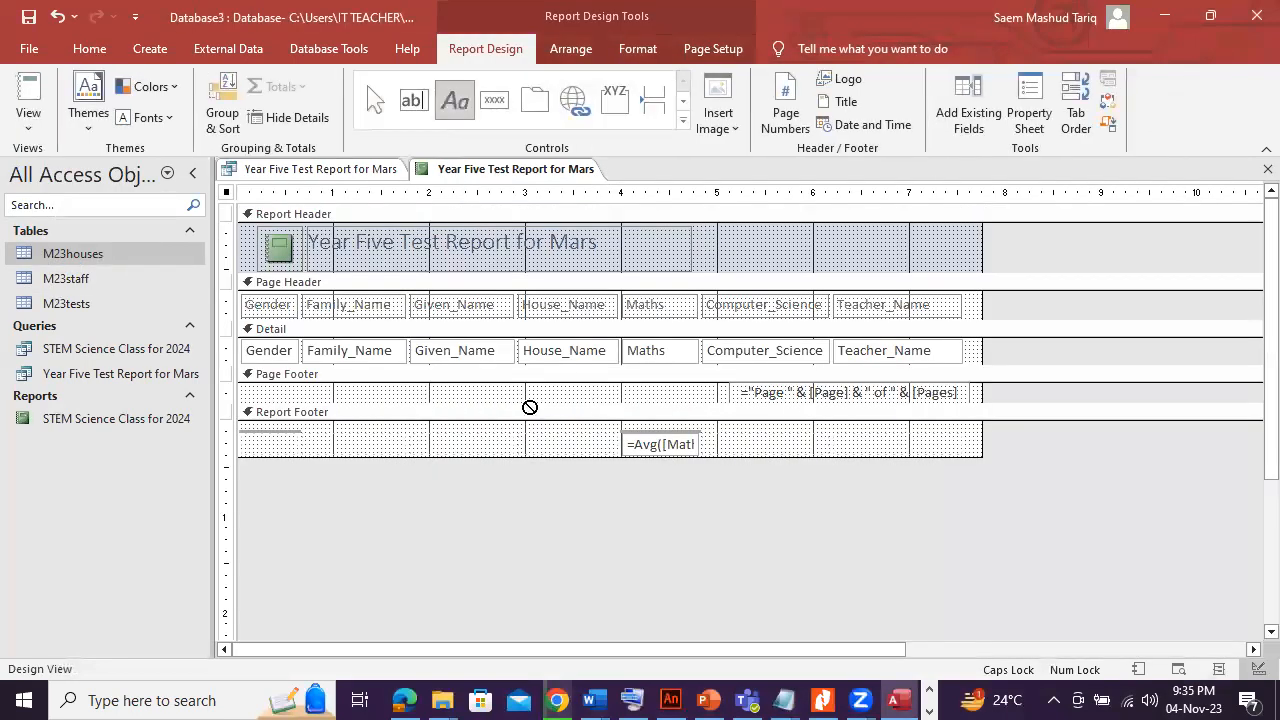
drag(443, 433, 615, 451)
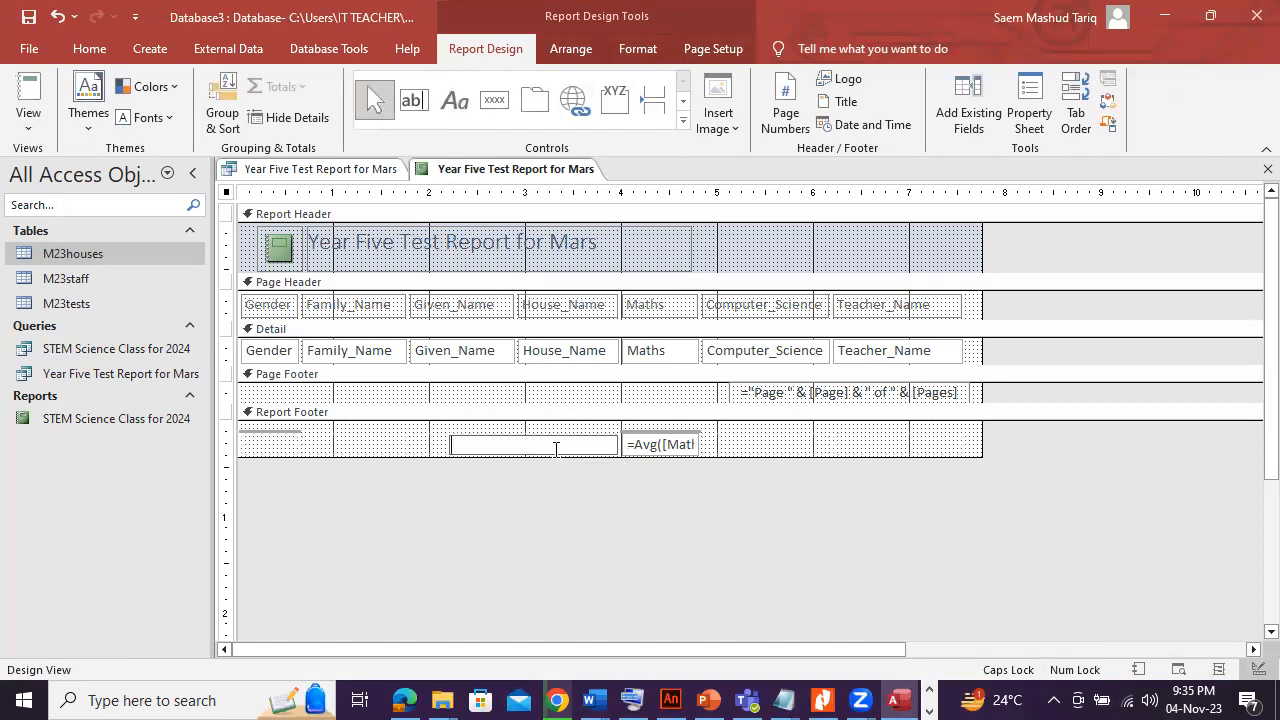
text(Average Maths Score)
click(453, 440)
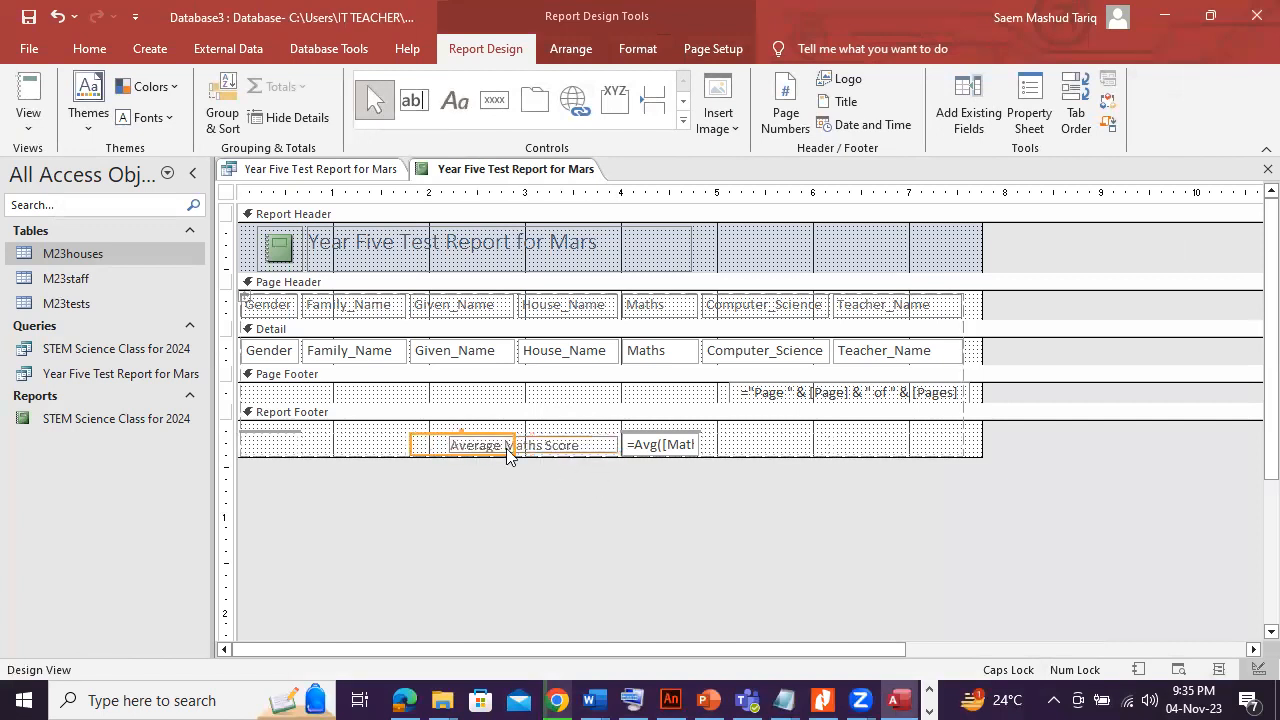
drag(450, 440, 476, 443)
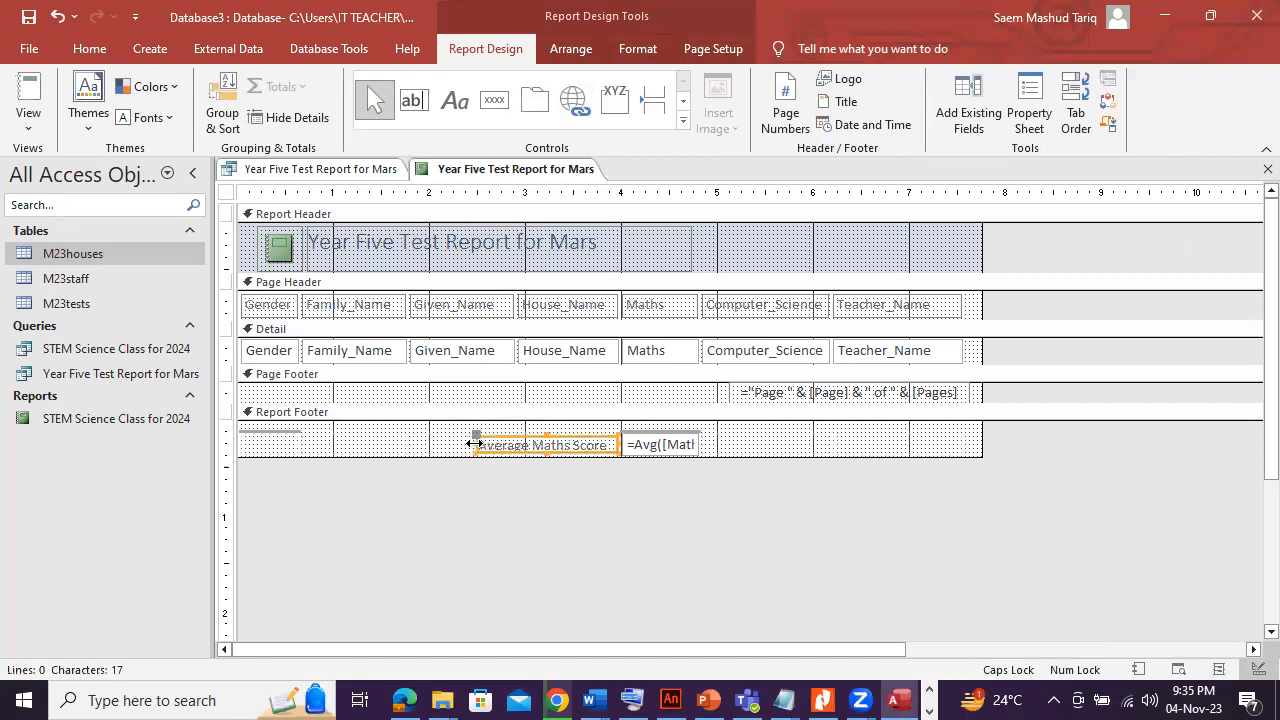
Make the "Average Maths Score" label and the Maths average box in the report footer bold.
click(89, 48)
click(826, 117)
click(690, 445)
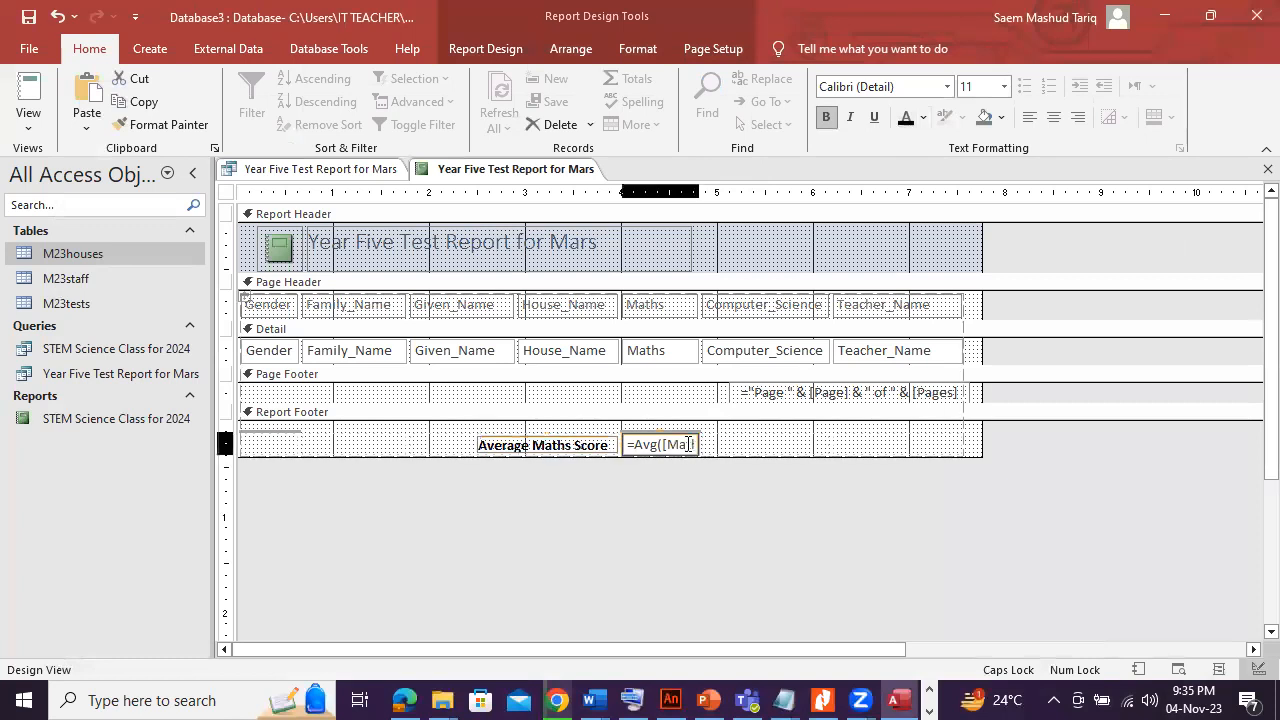
click(826, 117)
click(417, 443)
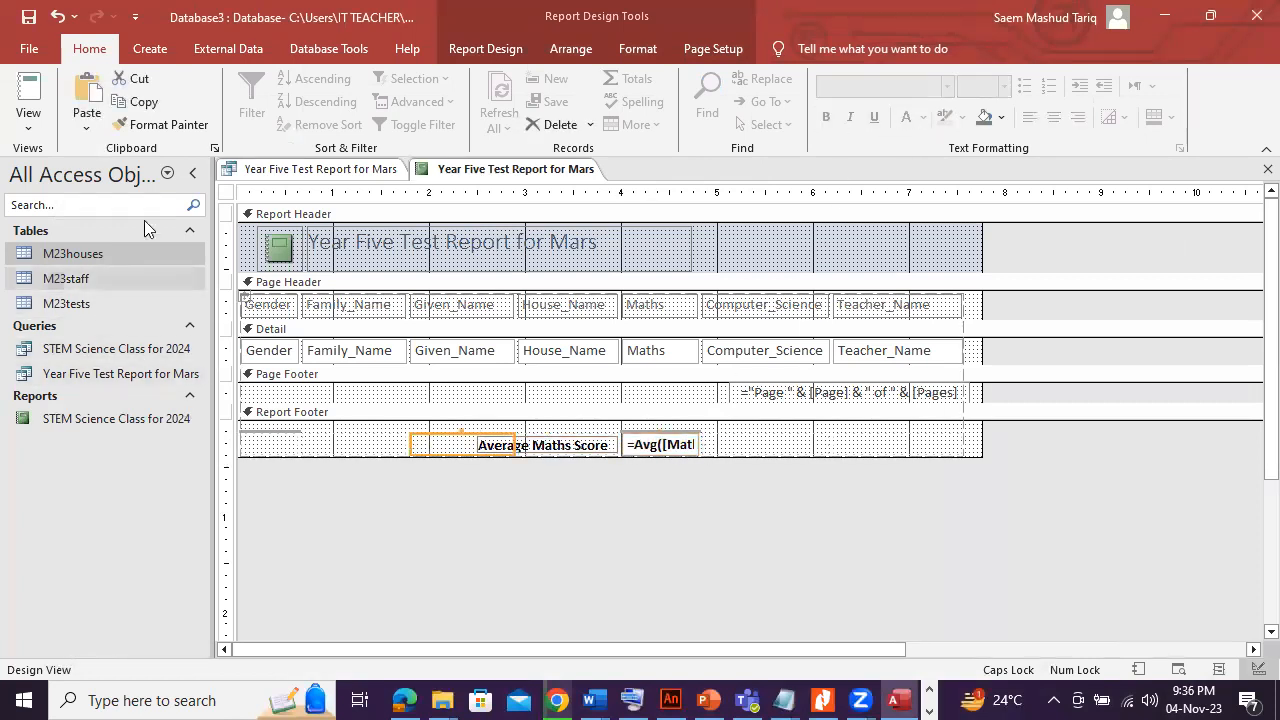
Switch to the exam paper in Edge and copy the wording "name, centre number and candidate number" from question 23.
click(404, 700)
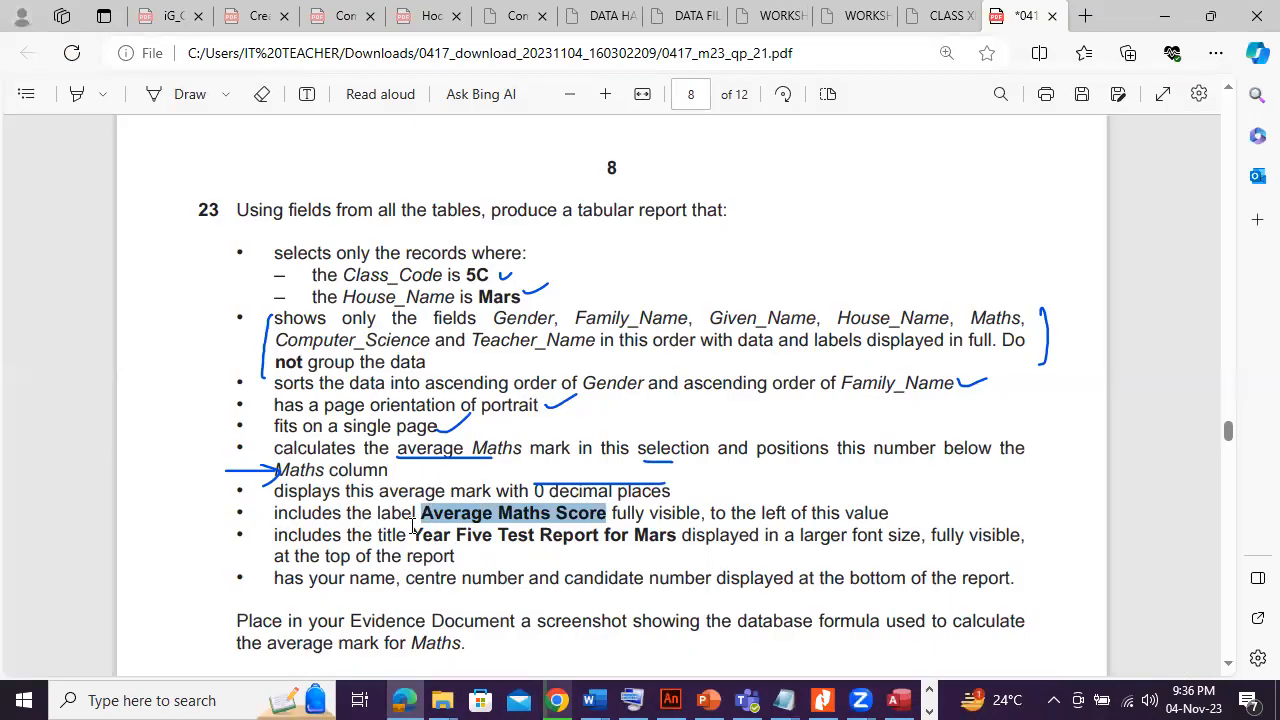
drag(343, 584, 711, 582)
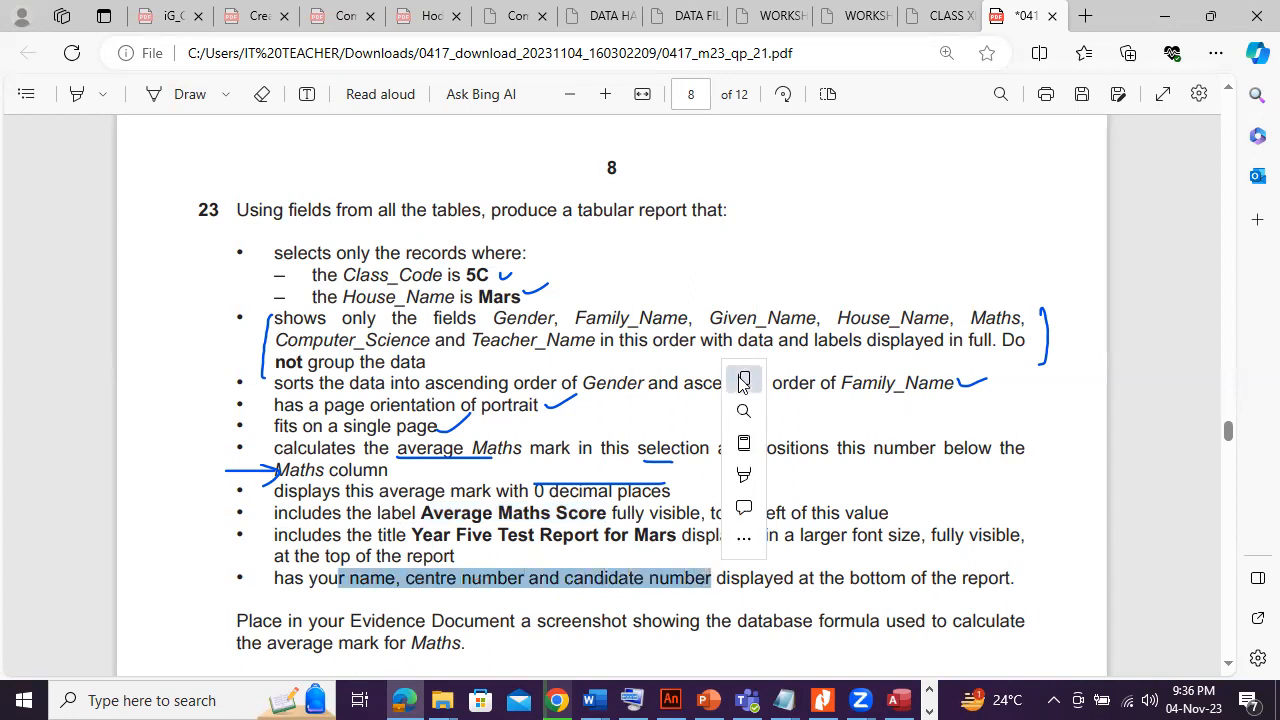
In Access, add a label about 3 inches wide at the page footer's left end and paste the copied candidate details wording.
click(406, 700)
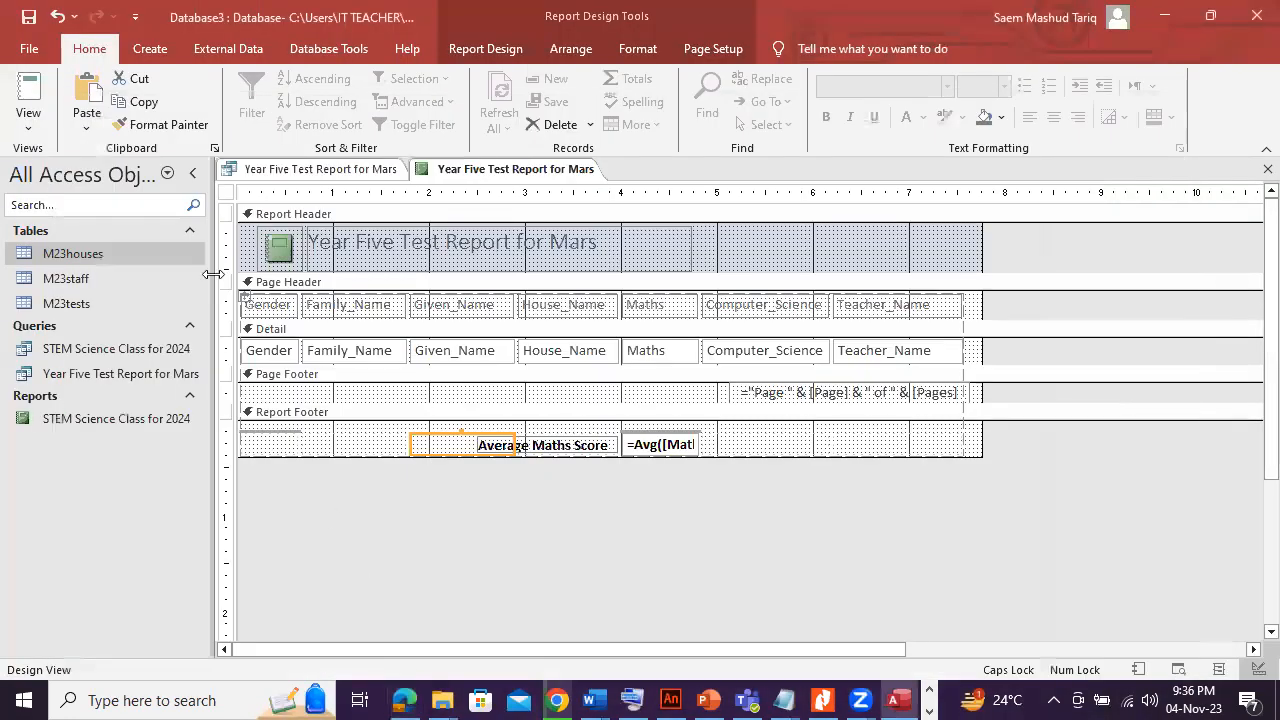
click(700, 48)
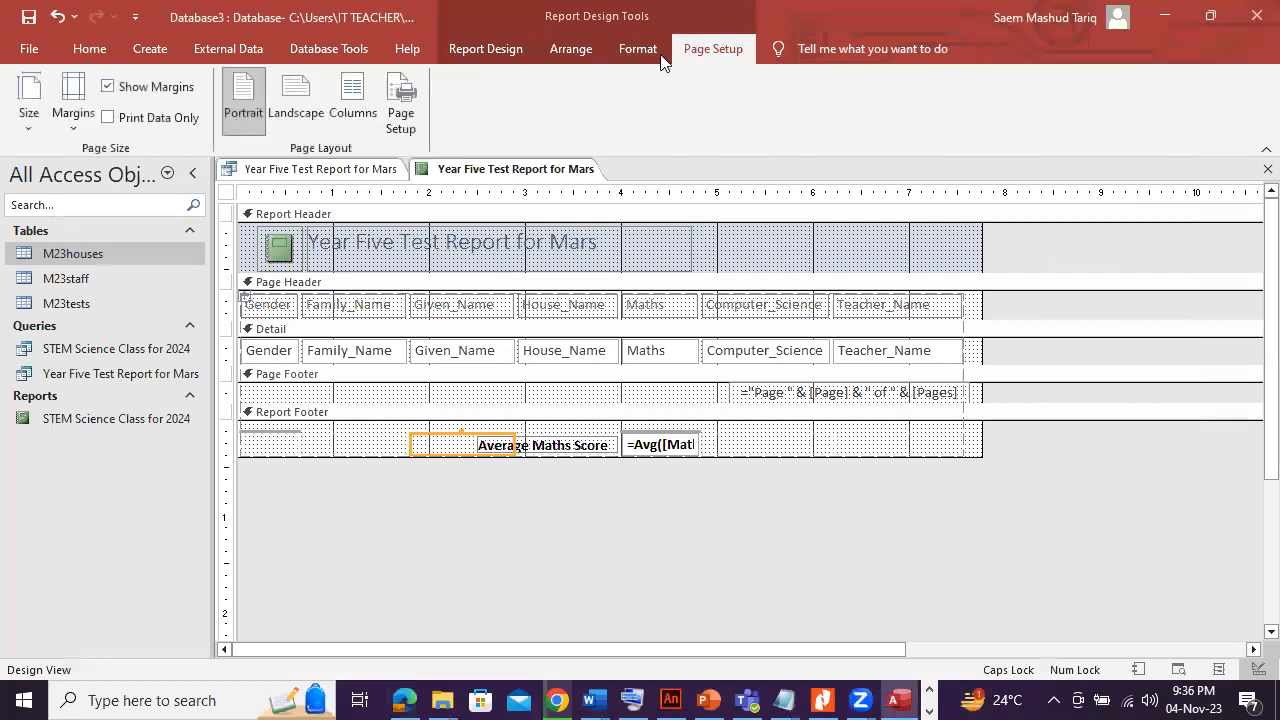
click(630, 48)
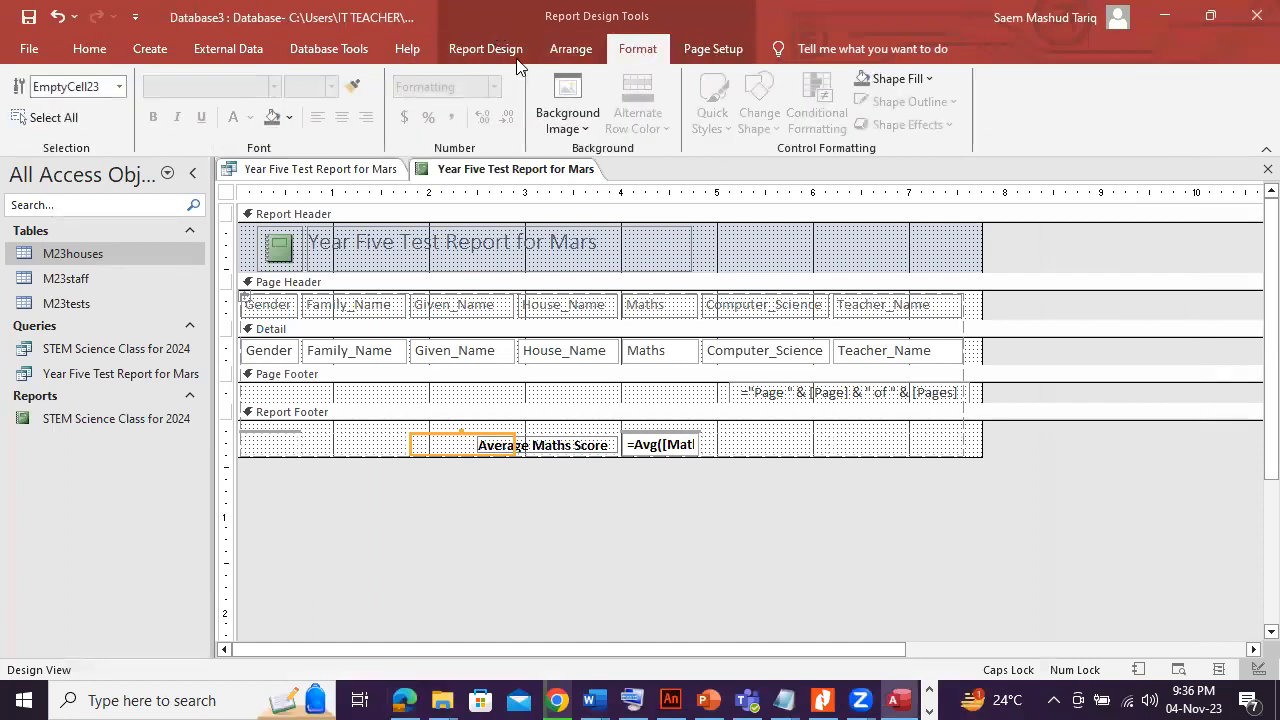
click(485, 48)
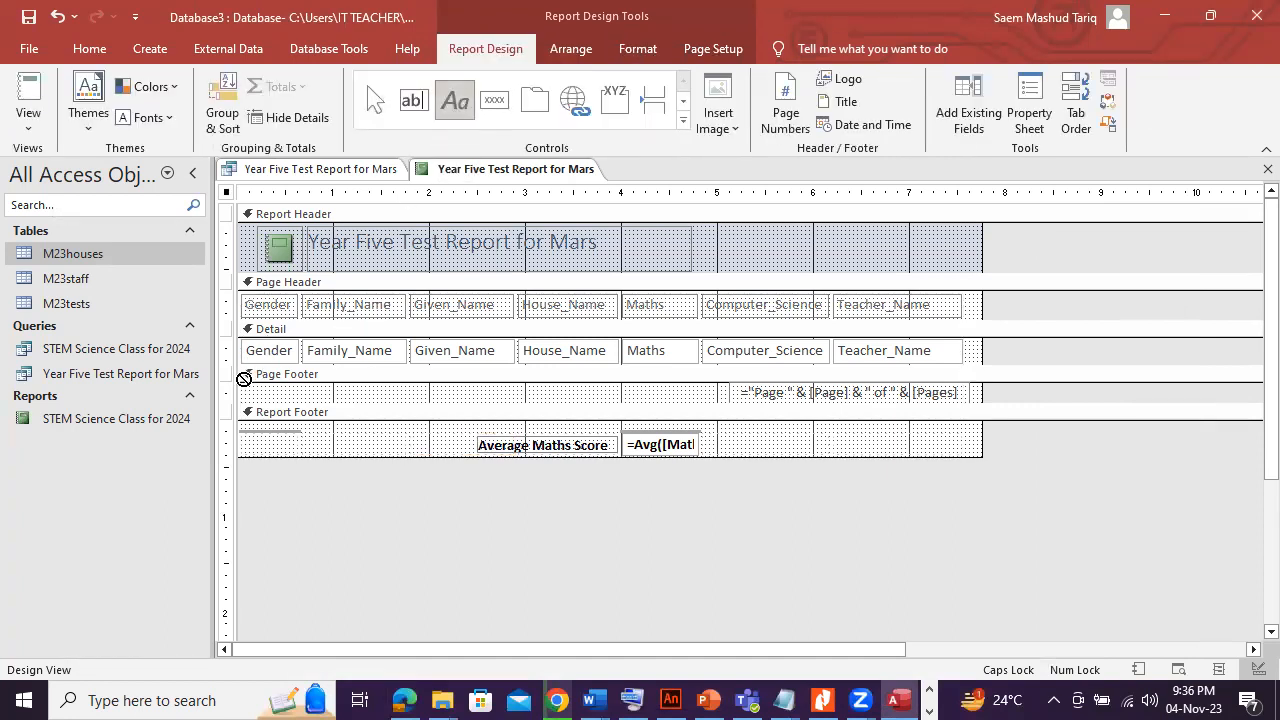
drag(248, 387, 510, 406)
key(ctrl+v)
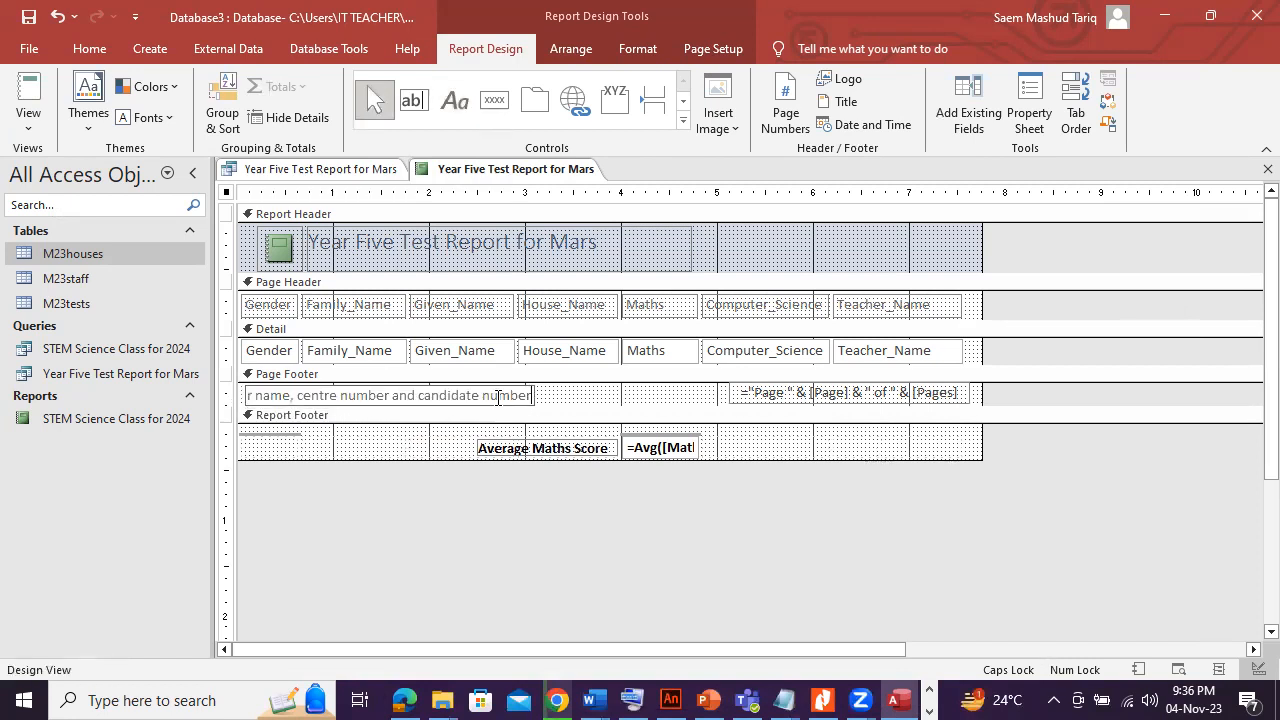
click(555, 403)
Make the candidate details label in the page footer bold and black, and show the report in Print Preview.
click(520, 394)
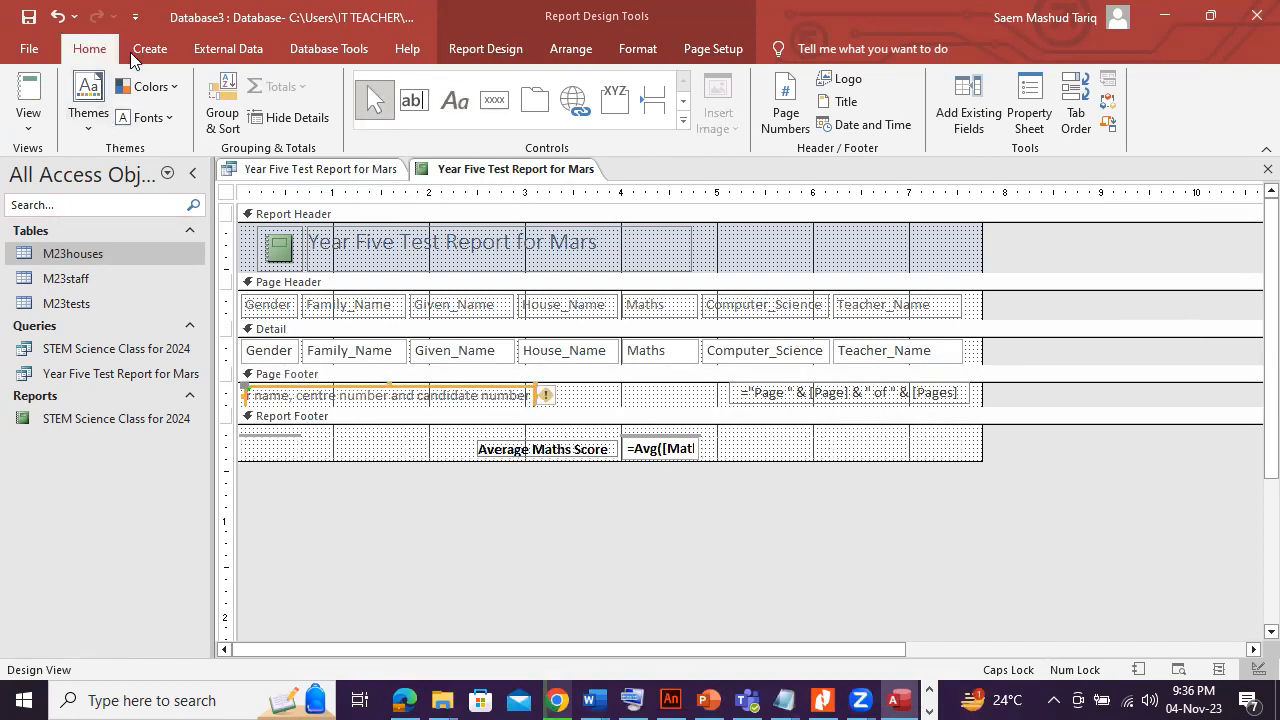
click(825, 117)
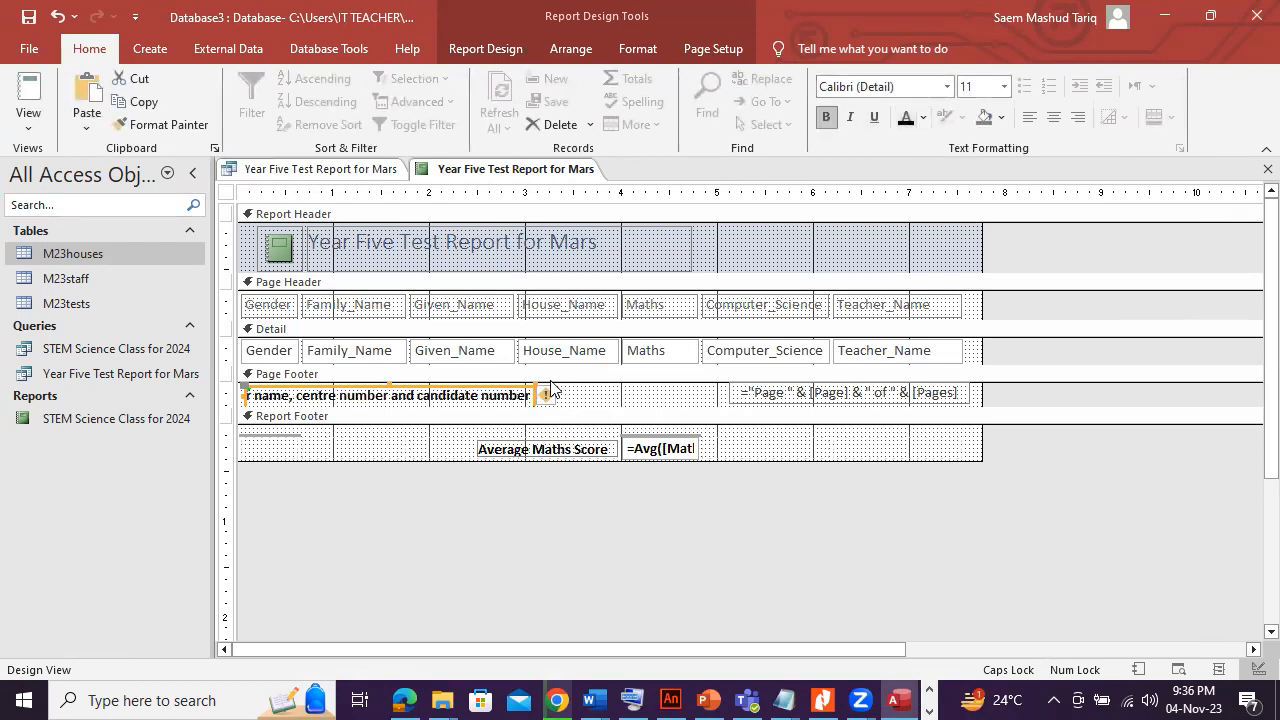
click(619, 404)
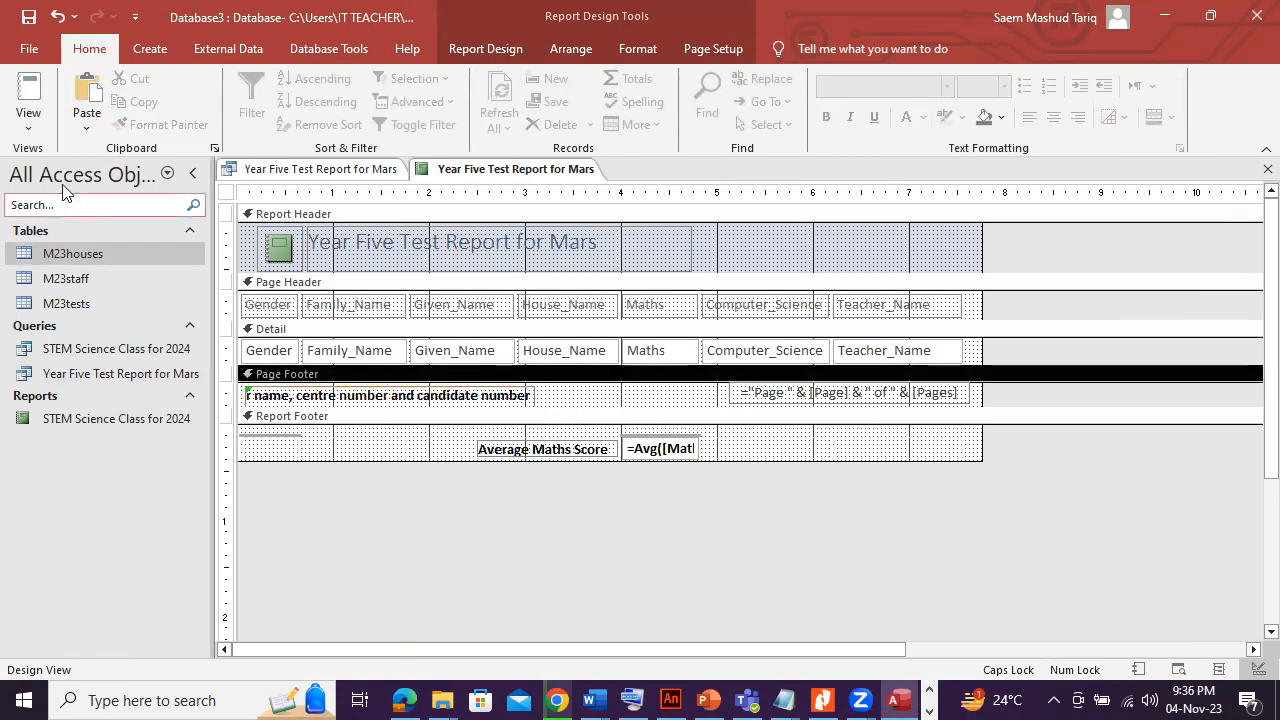
click(29, 124)
click(84, 200)
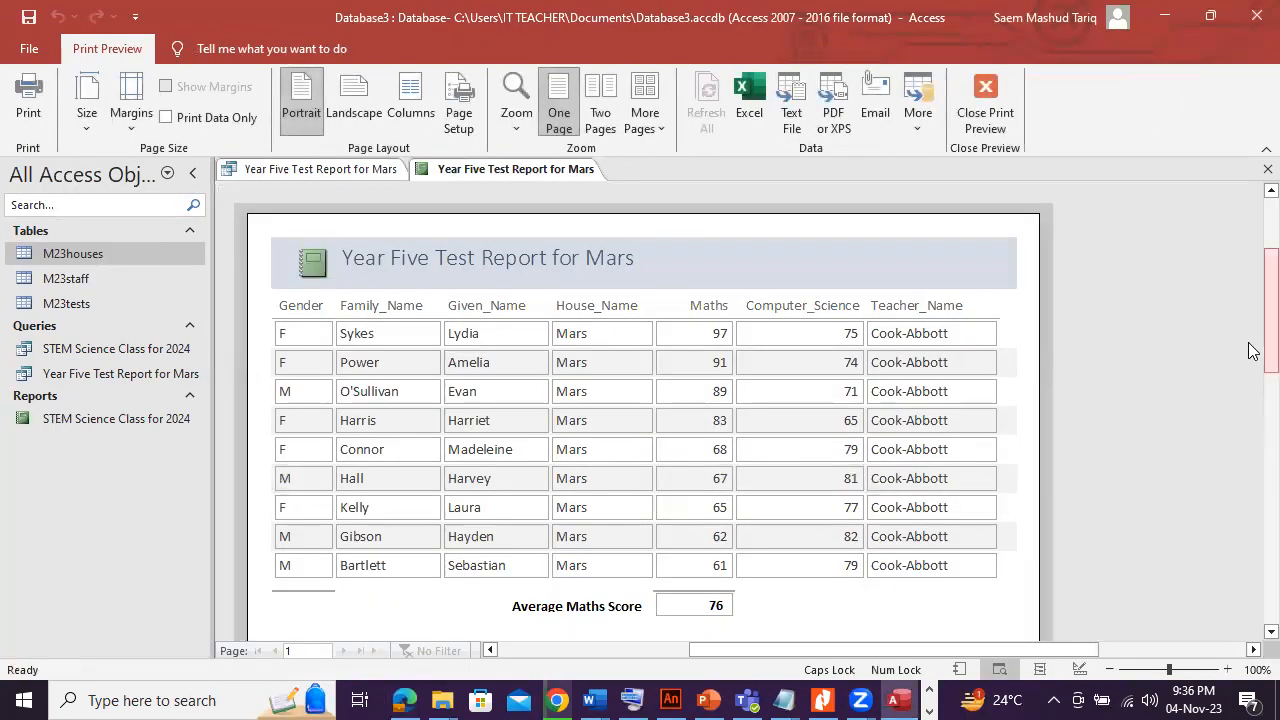
In the exam paper in Edge, tick the average label requirement and underline "larger font size" with the pen.
click(404, 700)
click(190, 94)
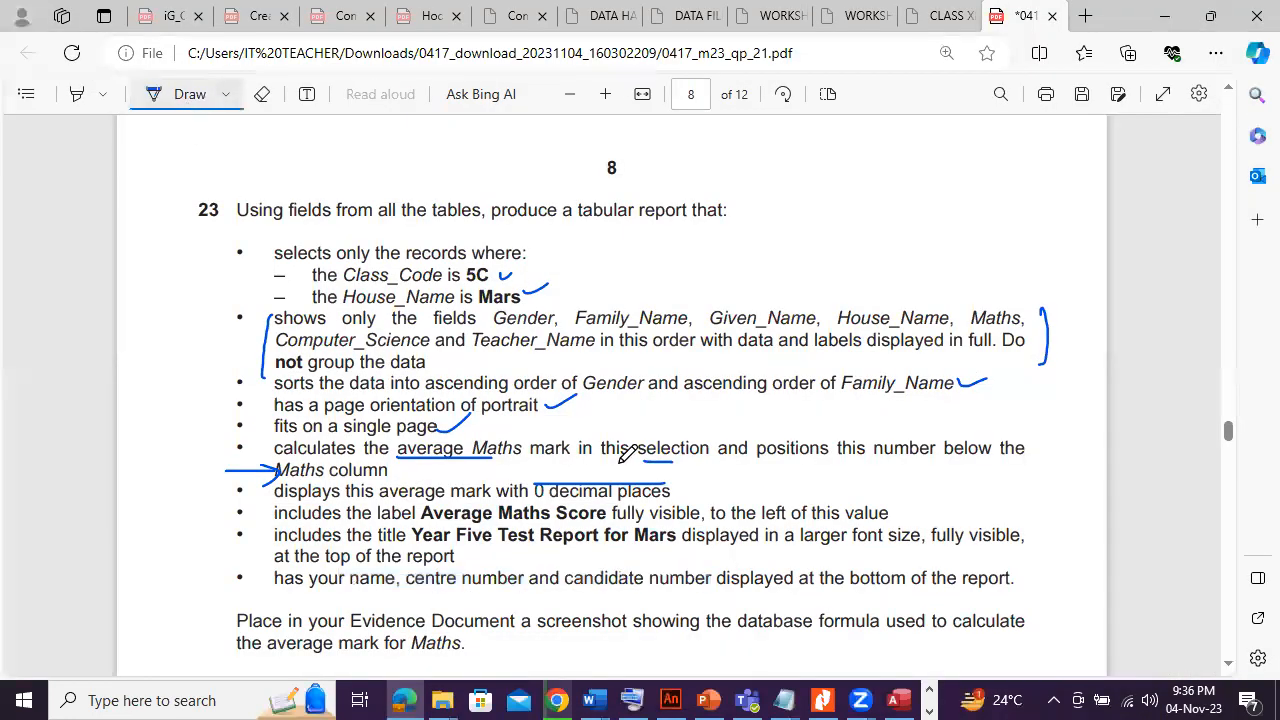
scroll(621, 461, down, 1)
drag(898, 408, 931, 394)
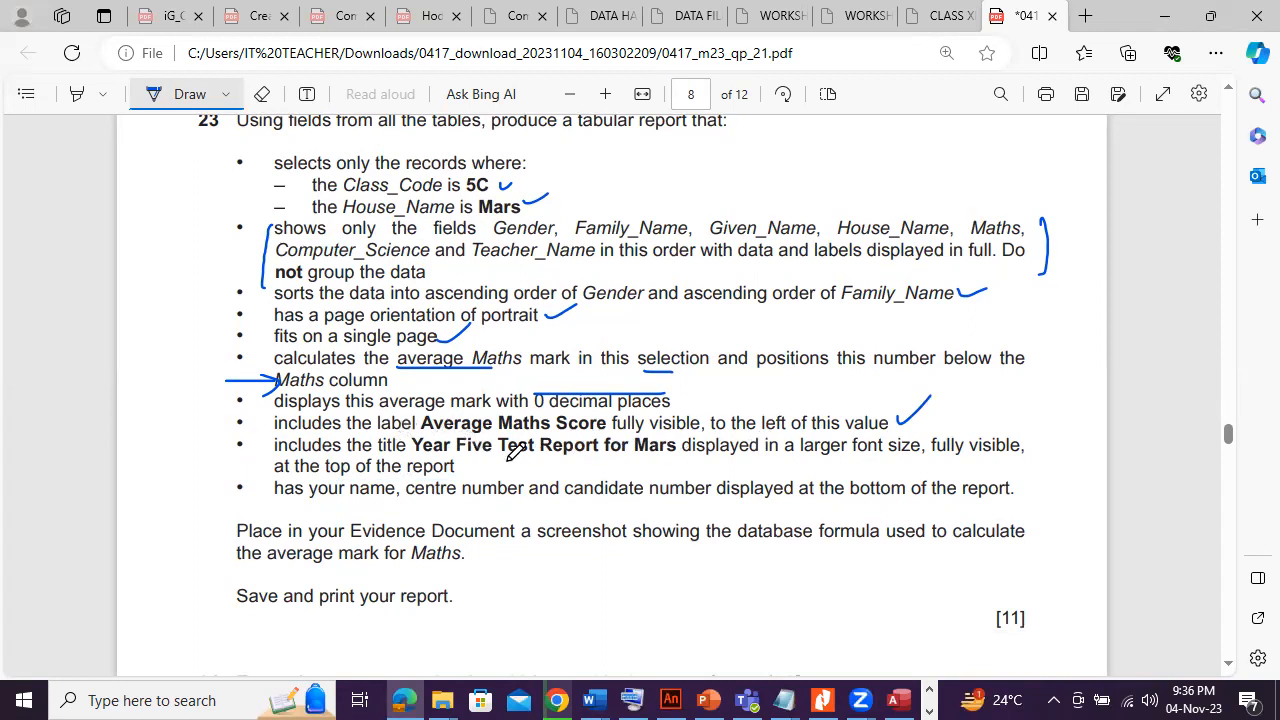
drag(801, 459, 893, 462)
Return to the report's Design View in Access and format the title "Year Five Test Report for Mars" as bold, black, 24 pt.
key(alt+Tab)
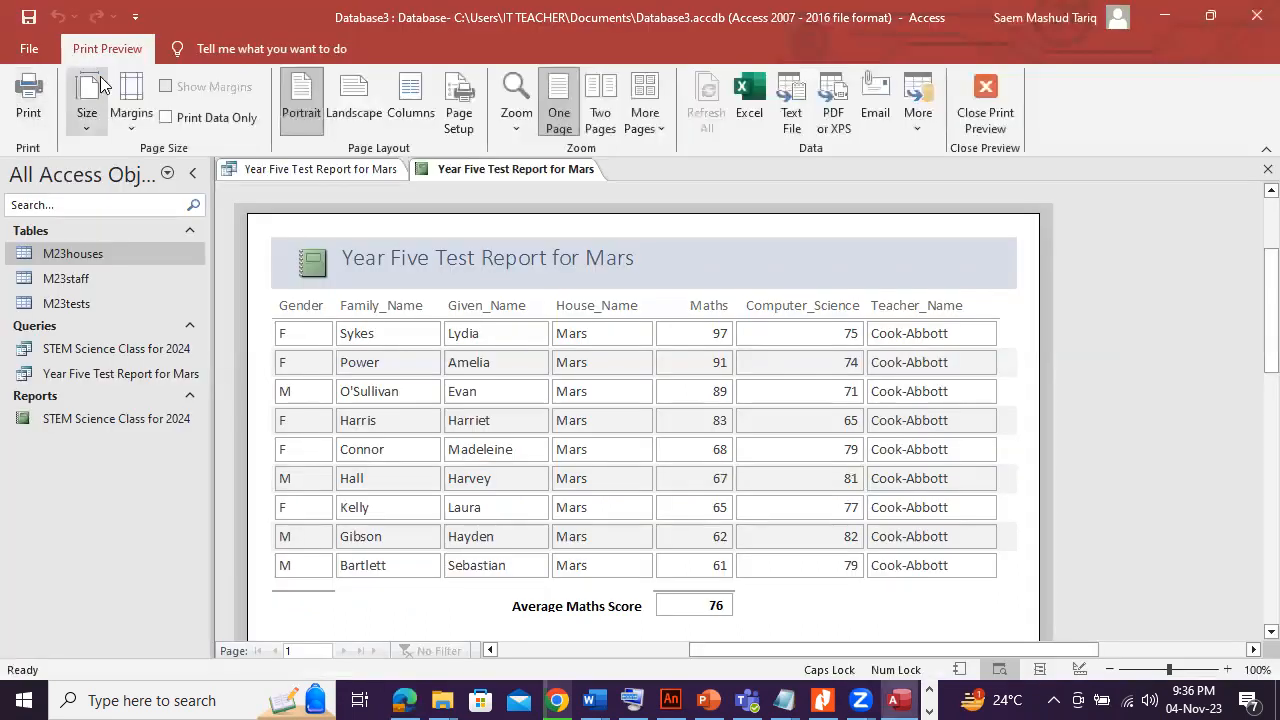
click(988, 106)
click(427, 250)
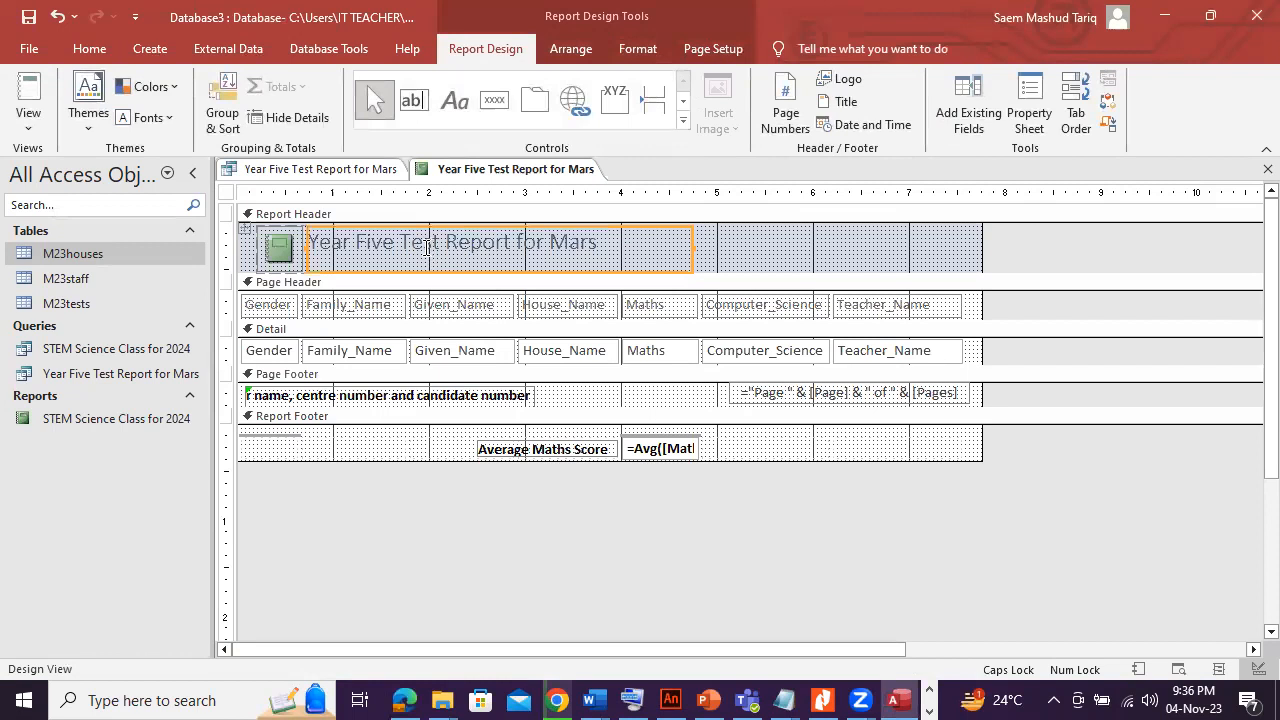
click(89, 48)
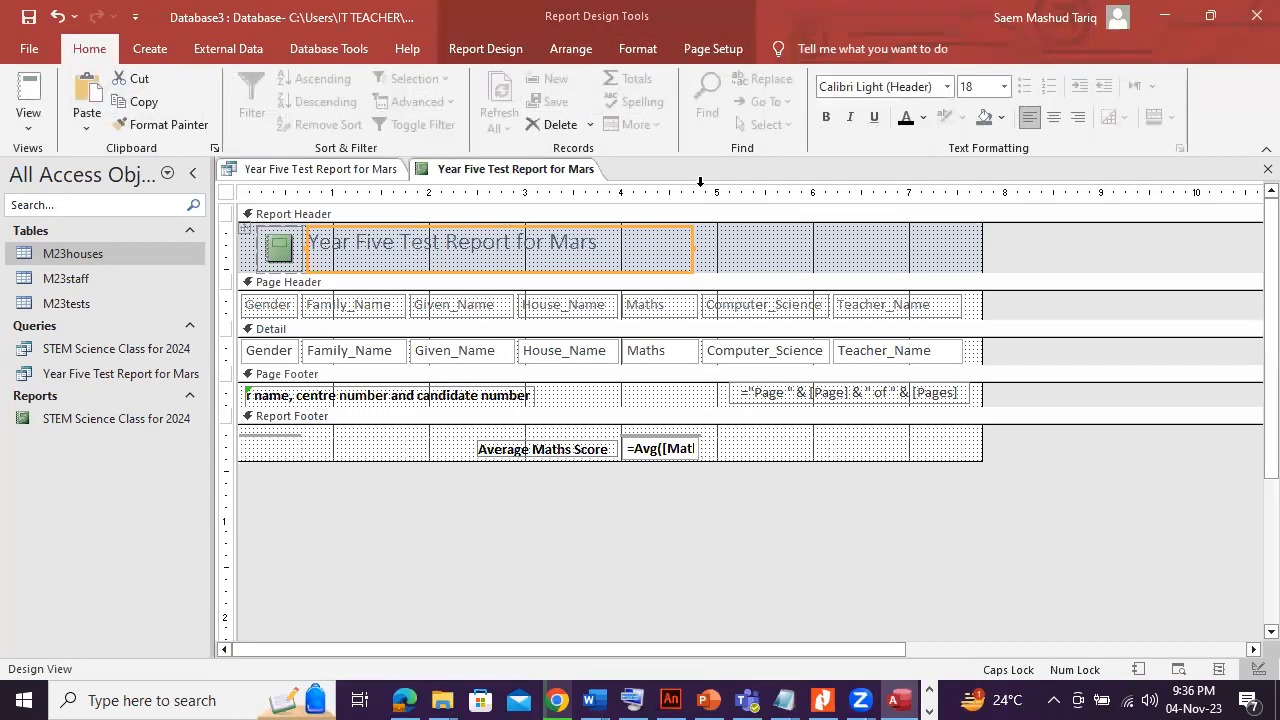
click(1003, 87)
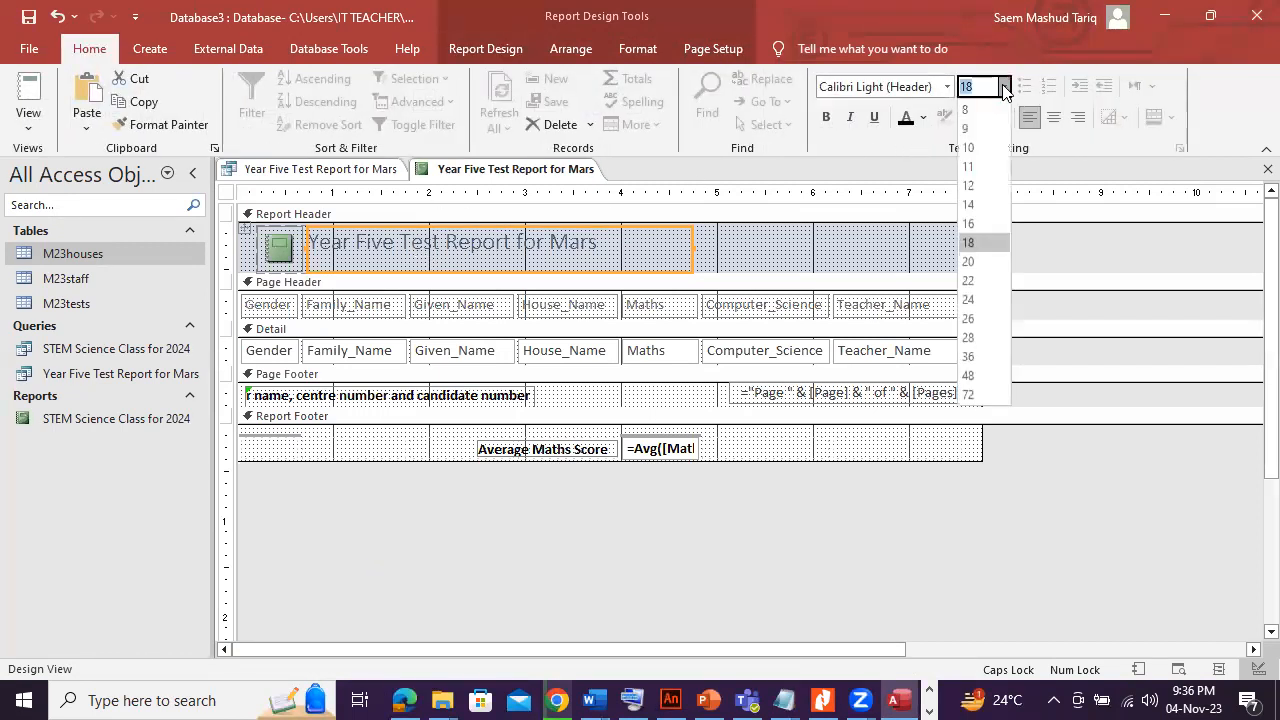
click(974, 280)
click(826, 117)
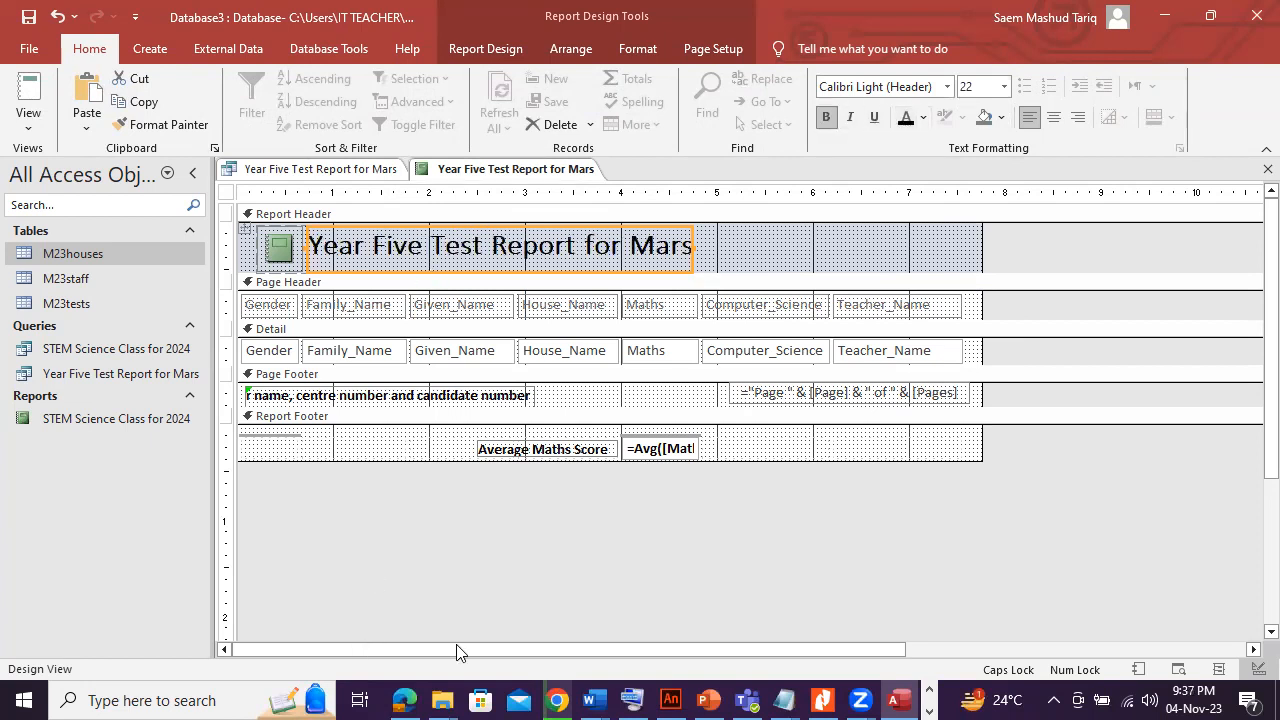
click(1003, 87)
click(970, 300)
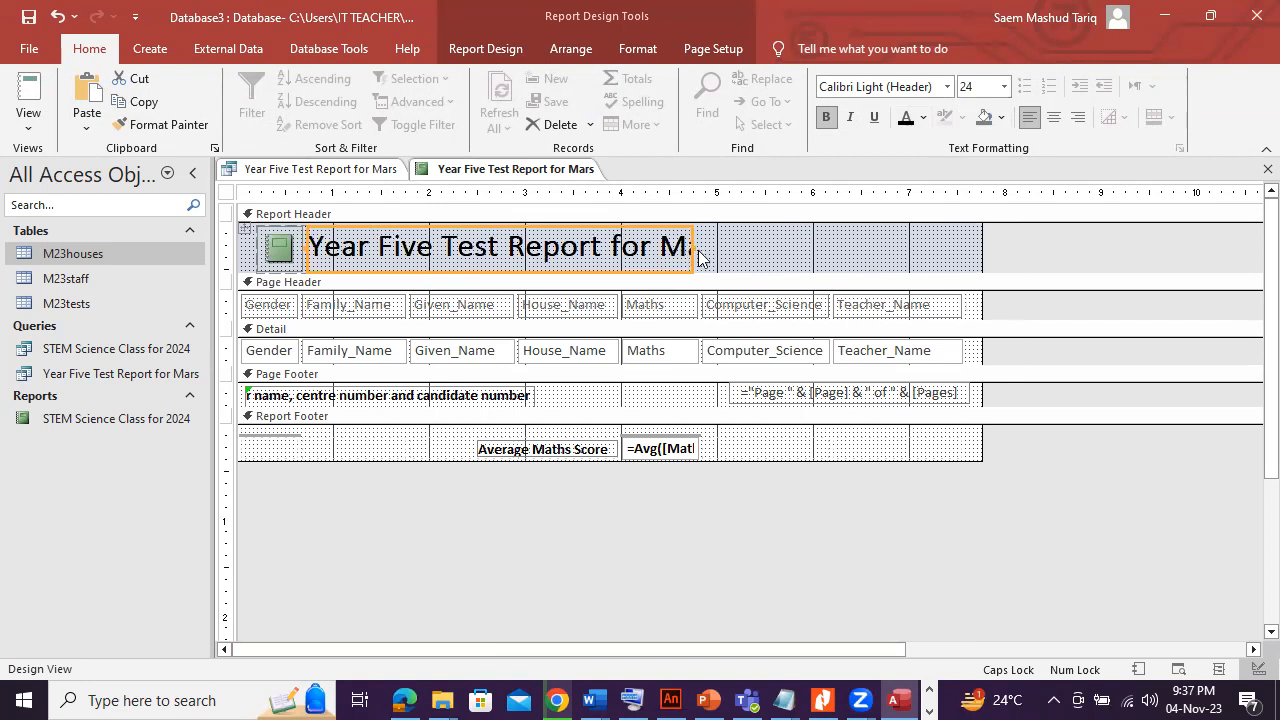
Widen the title box to about 5 inches so the title shows in full, and check it in Print Preview.
drag(692, 246, 782, 246)
click(28, 118)
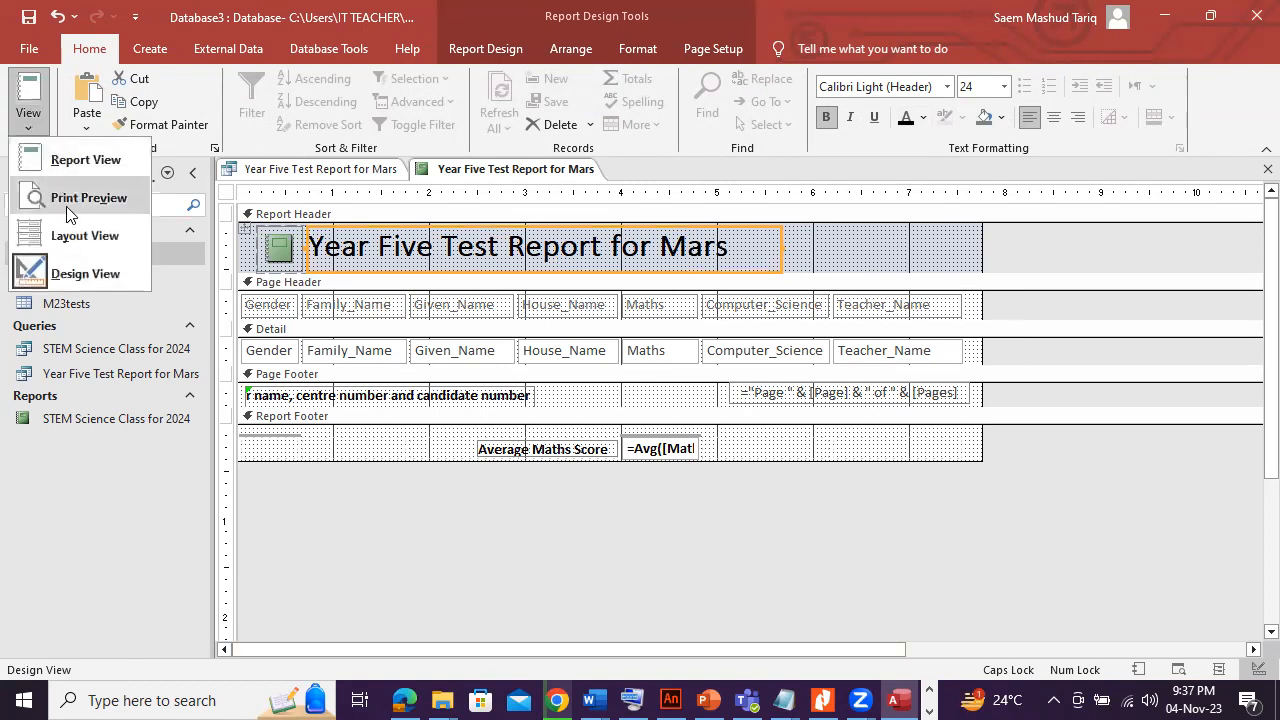
click(68, 198)
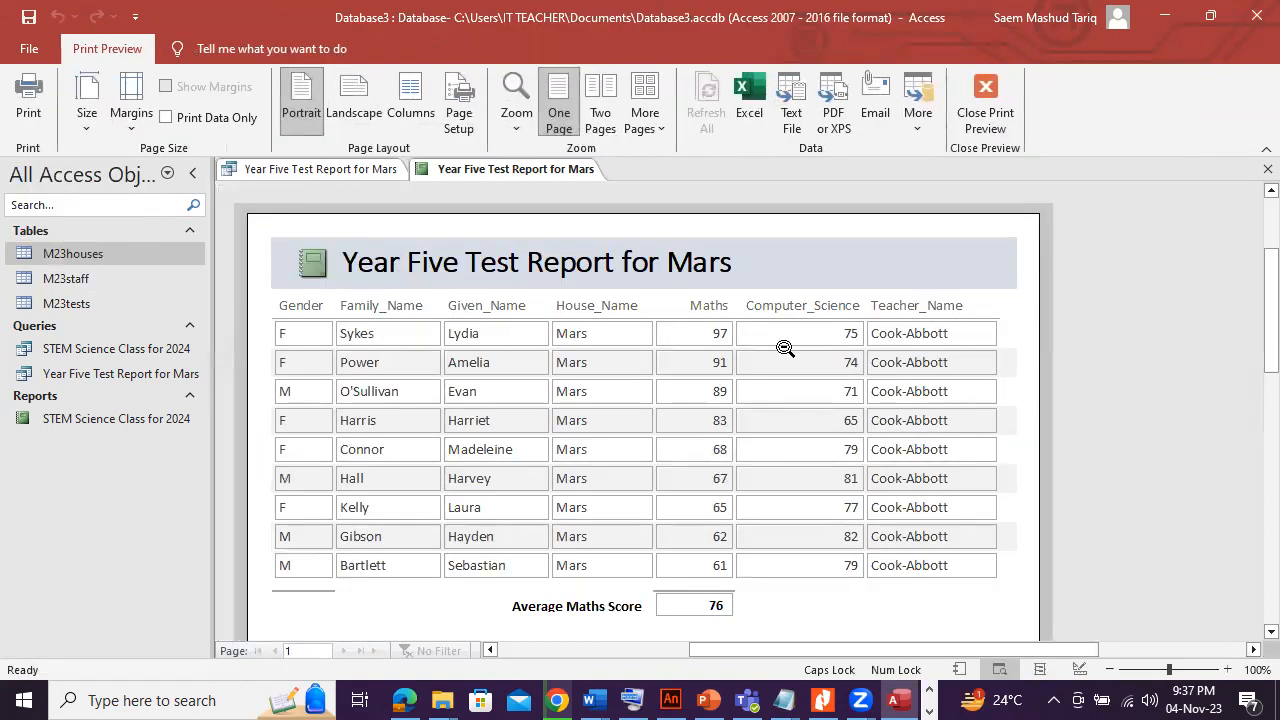
In the exam paper in Edge, underline "name" and the Evidence Document instruction for a screenshot of the average mark formula.
click(406, 700)
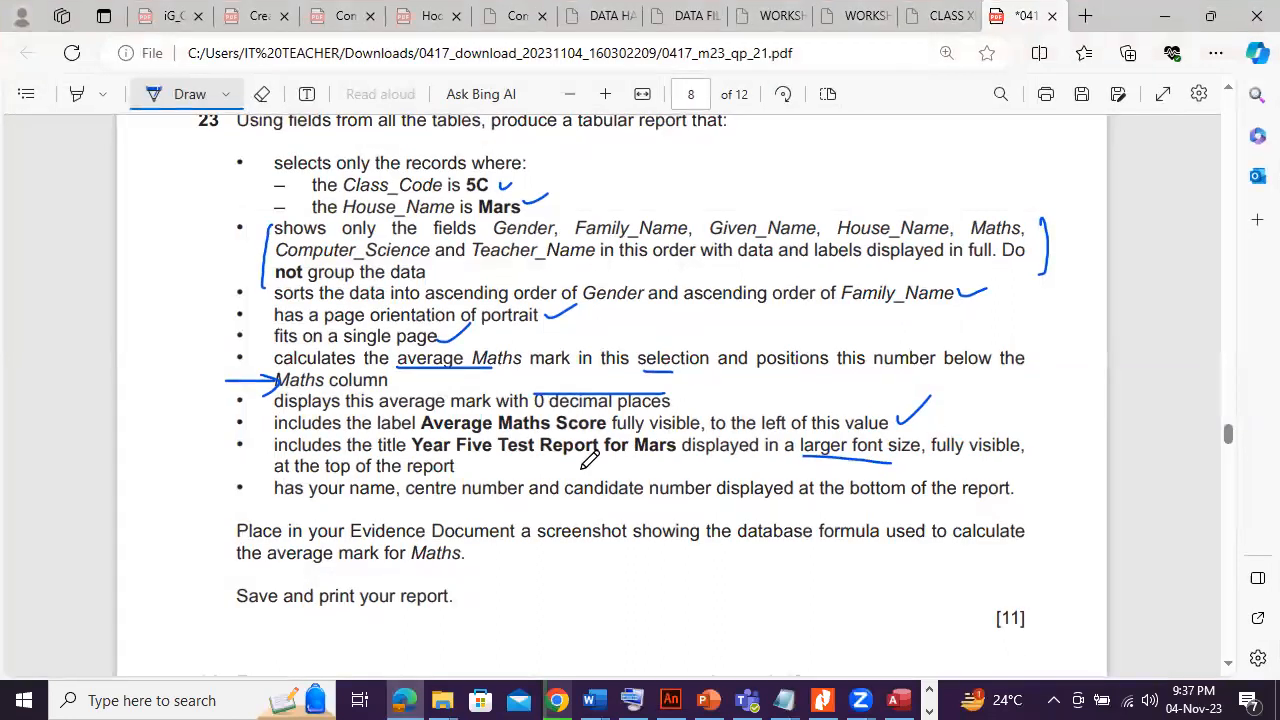
drag(358, 498, 415, 498)
drag(518, 546, 583, 547)
drag(737, 547, 1005, 547)
drag(266, 567, 408, 567)
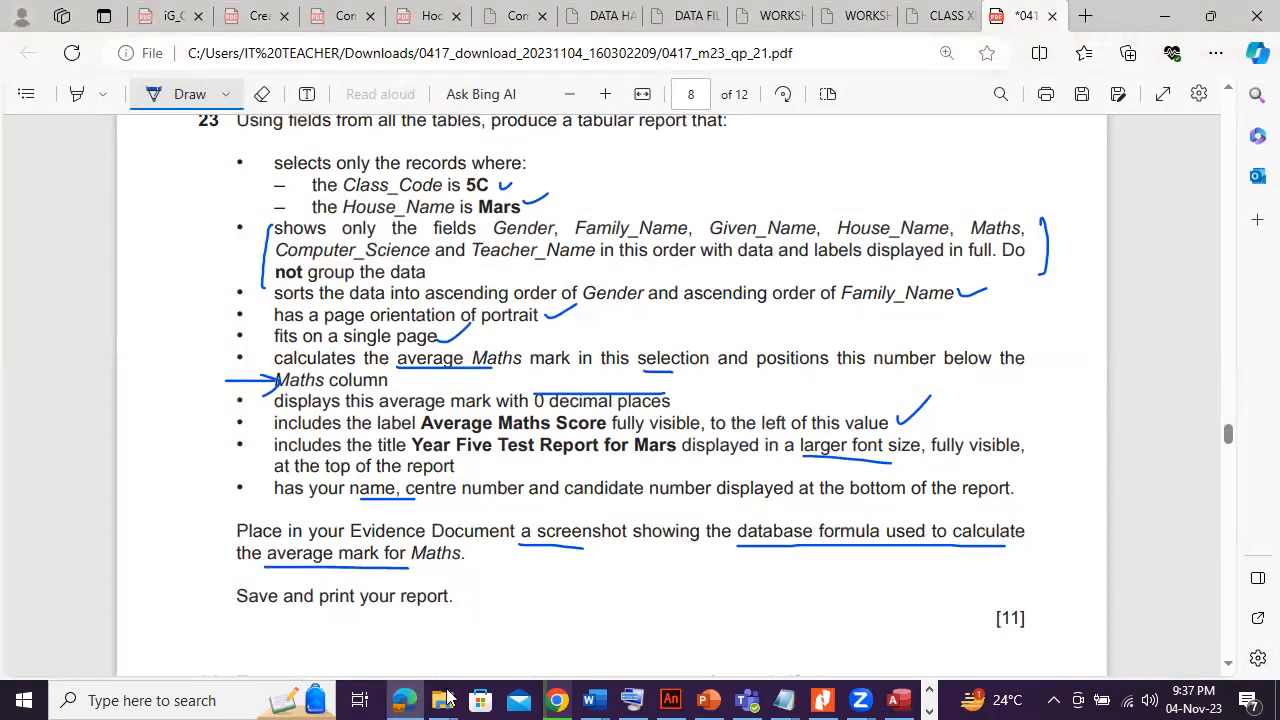
In Access Design View, widen the Maths average box to about 1.1 inches so its formula =Avg([Maths]) shows in full.
key(alt+Tab)
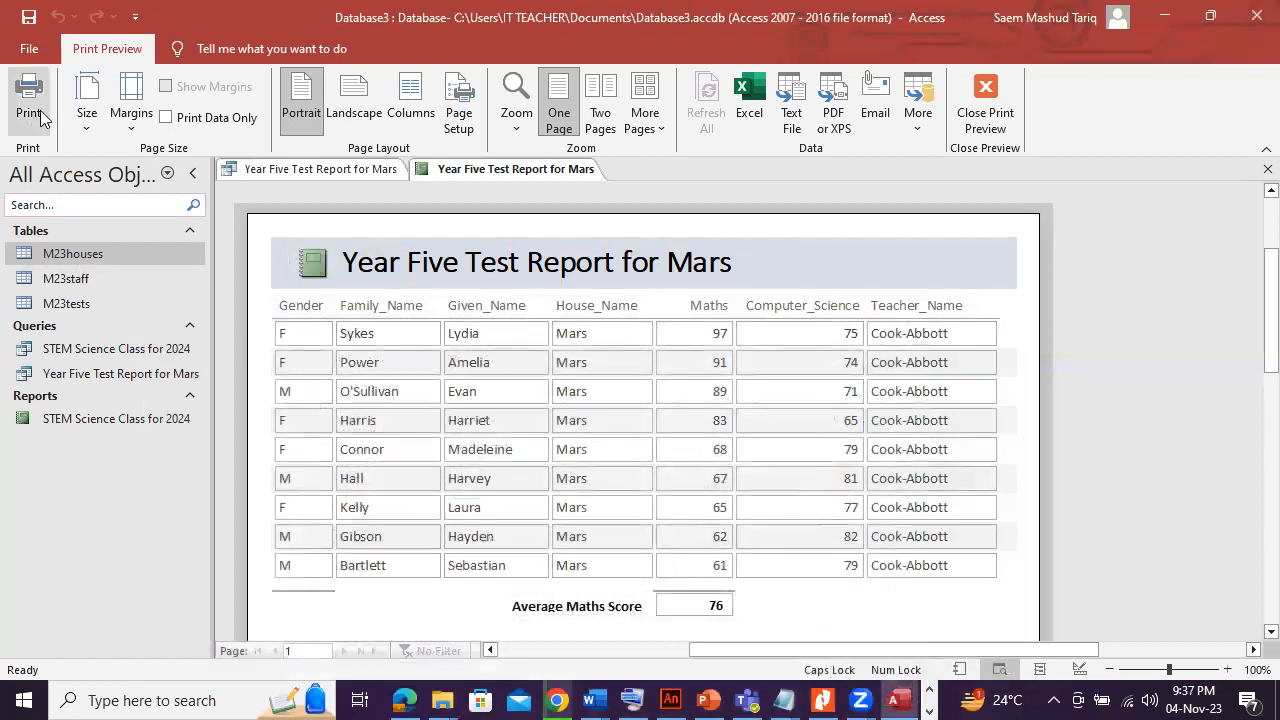
click(985, 100)
click(698, 449)
drag(698, 448, 729, 448)
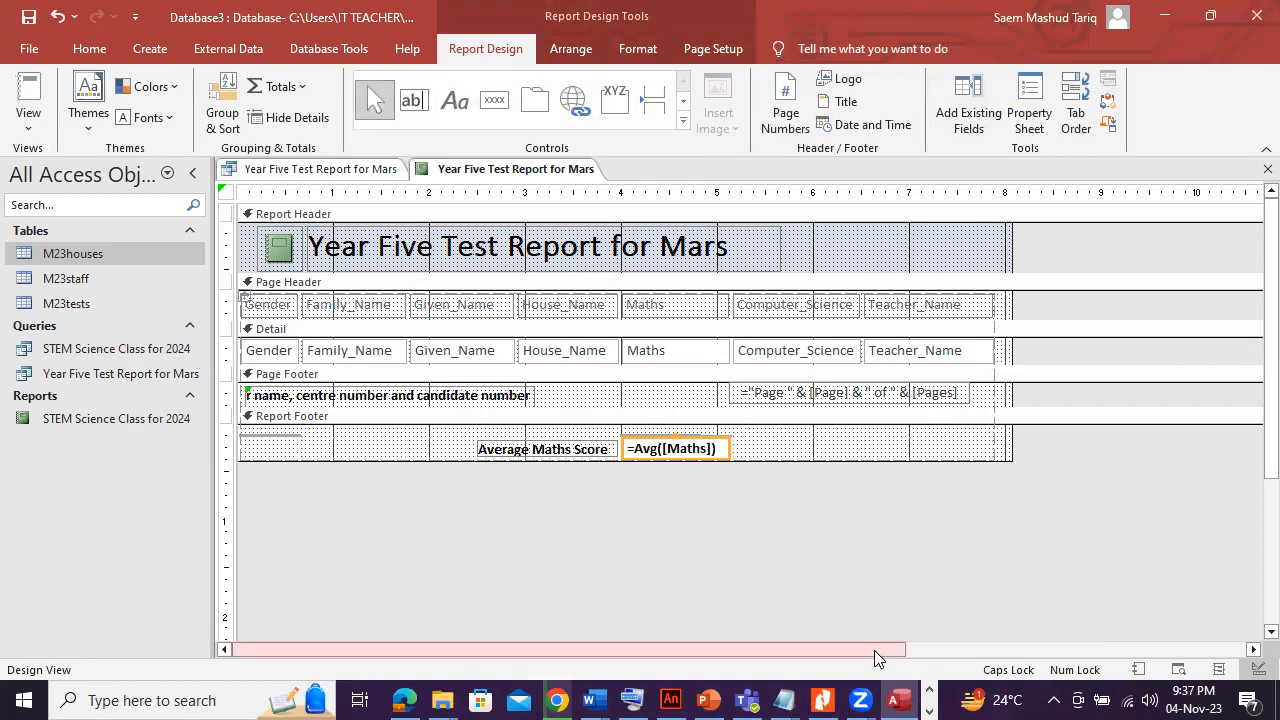
Capture the "Average Maths Score" label and its formula in the report footer with Snipping Tool, and minimise the capture.
click(929, 711)
click(411, 700)
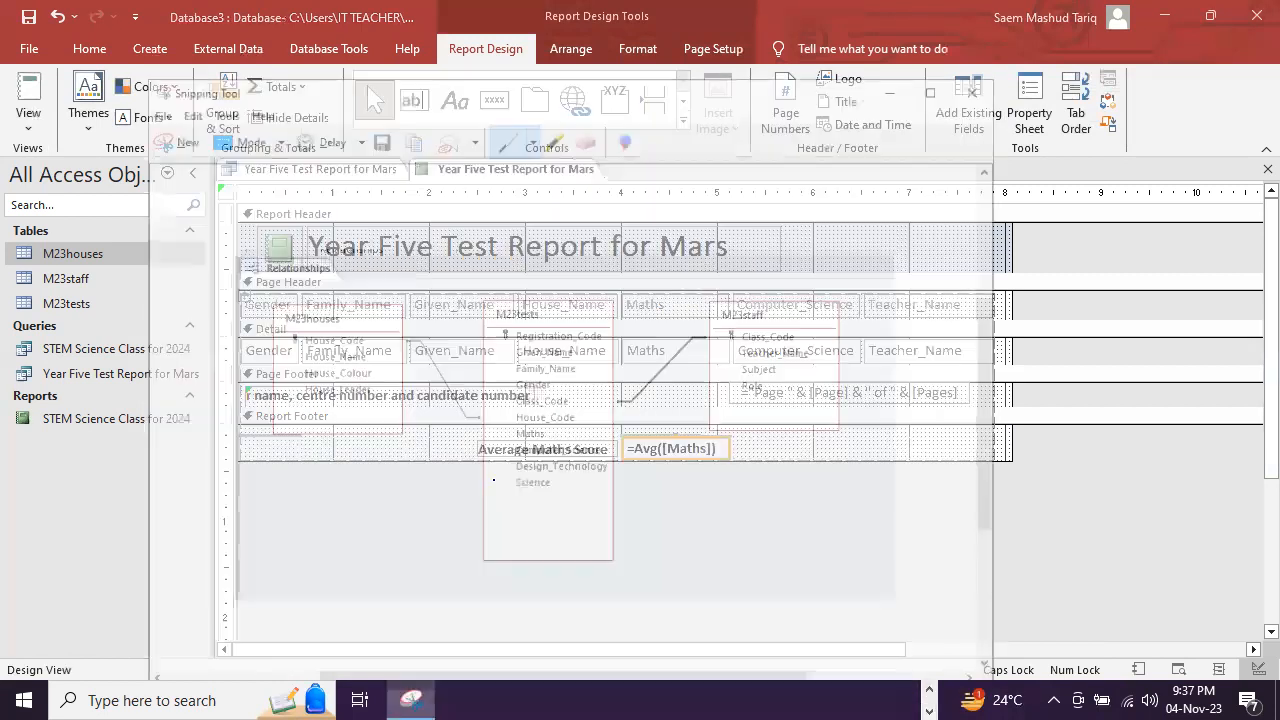
click(150, 70)
drag(432, 410, 766, 486)
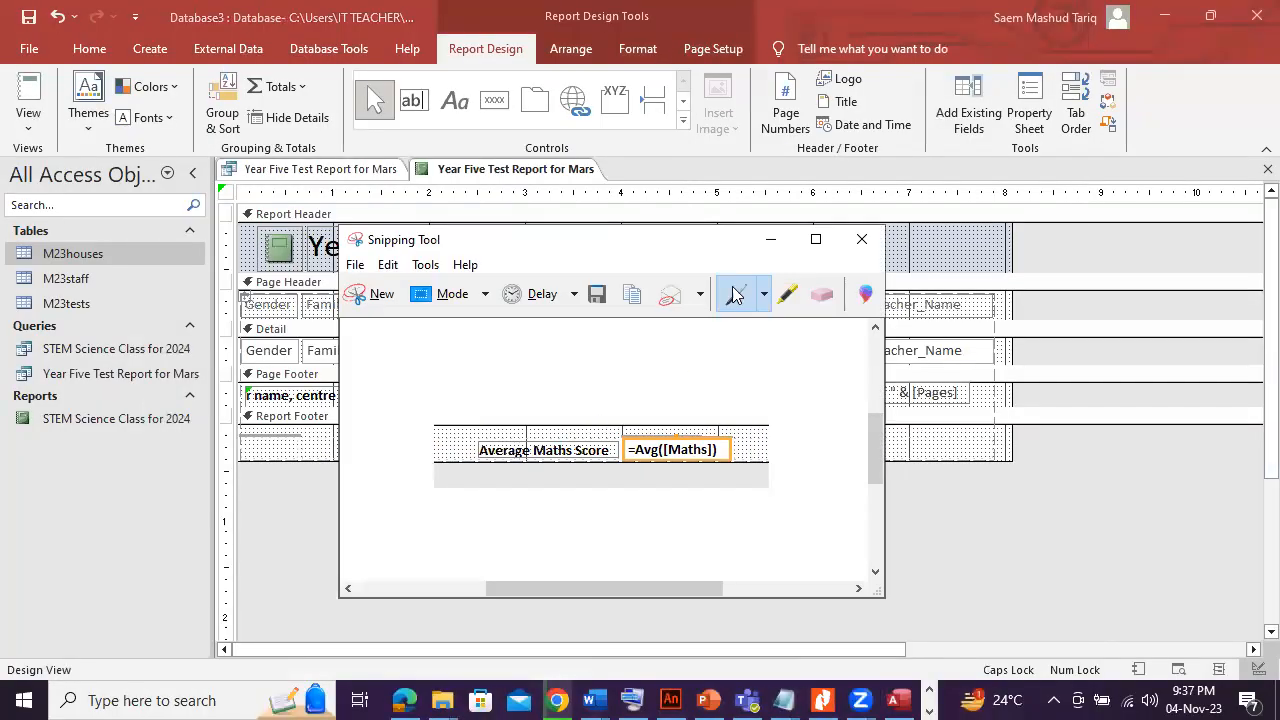
click(770, 239)
Check in Print Preview whether the report spills onto a second page, and return to Design View.
click(89, 48)
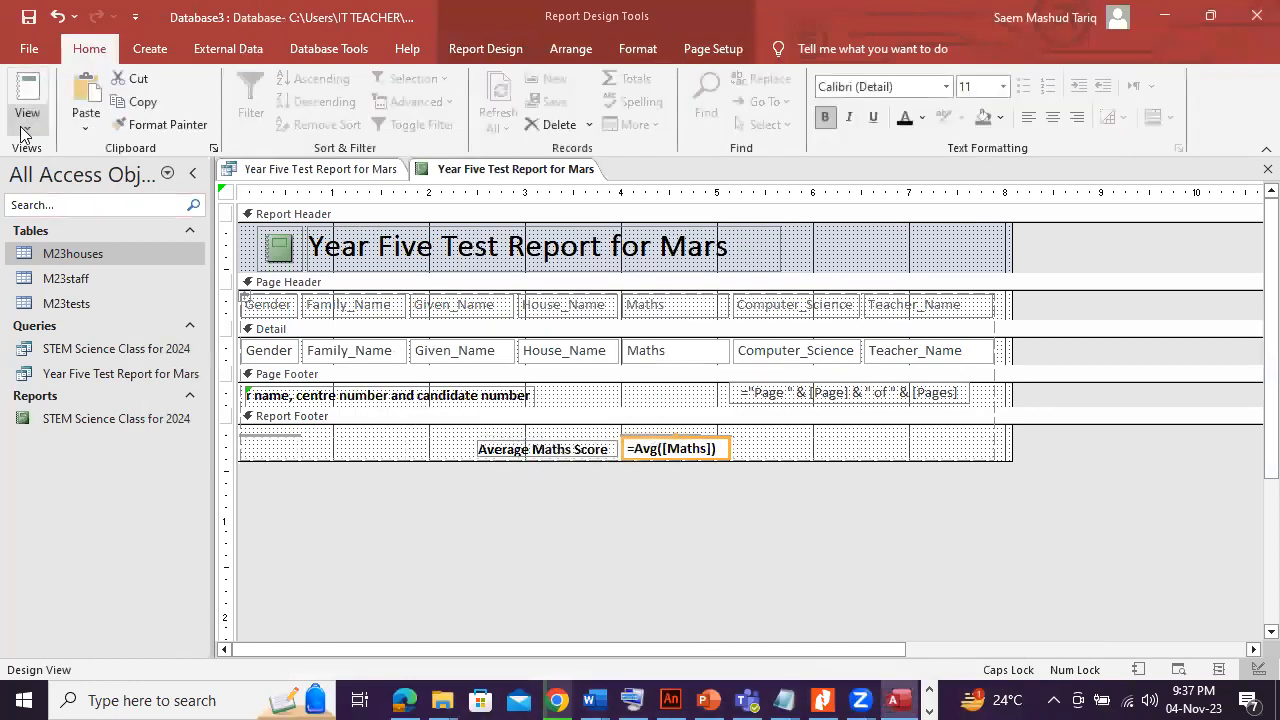
click(22, 133)
click(70, 191)
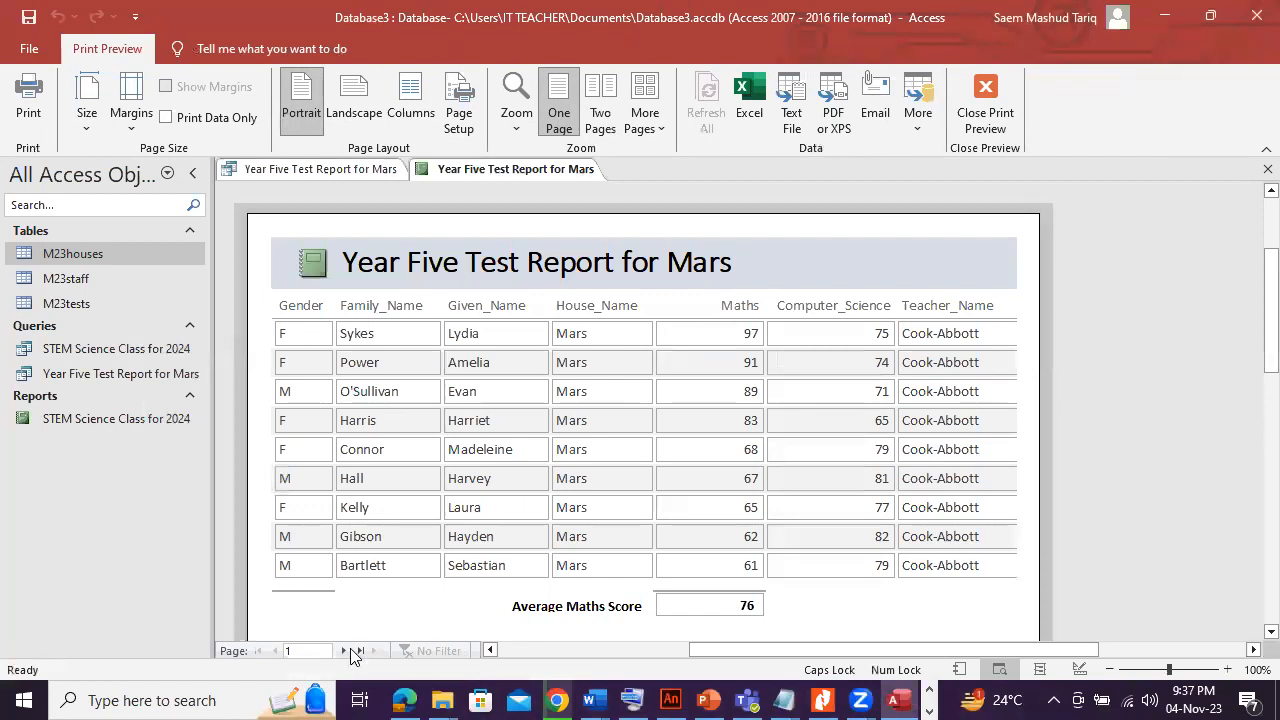
click(345, 651)
click(985, 95)
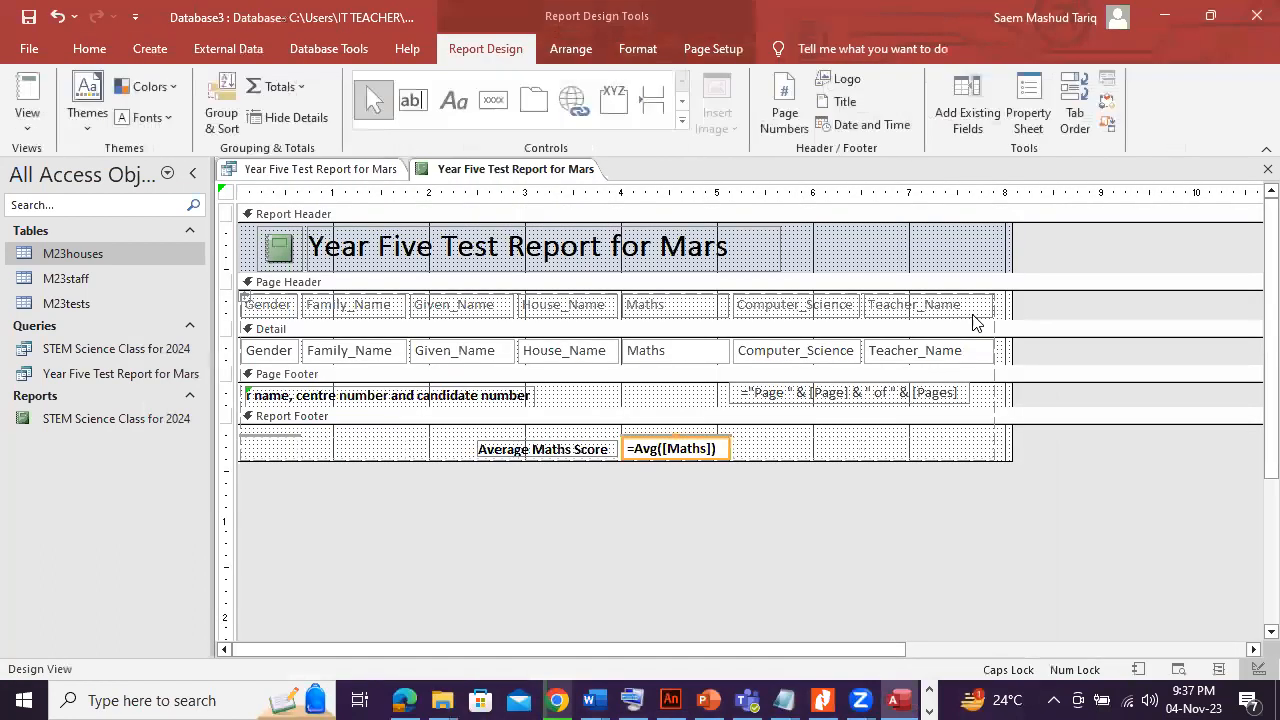
Reduce the report's width to about 7.9 inches in Design View and check the second page in Print Preview.
click(28, 112)
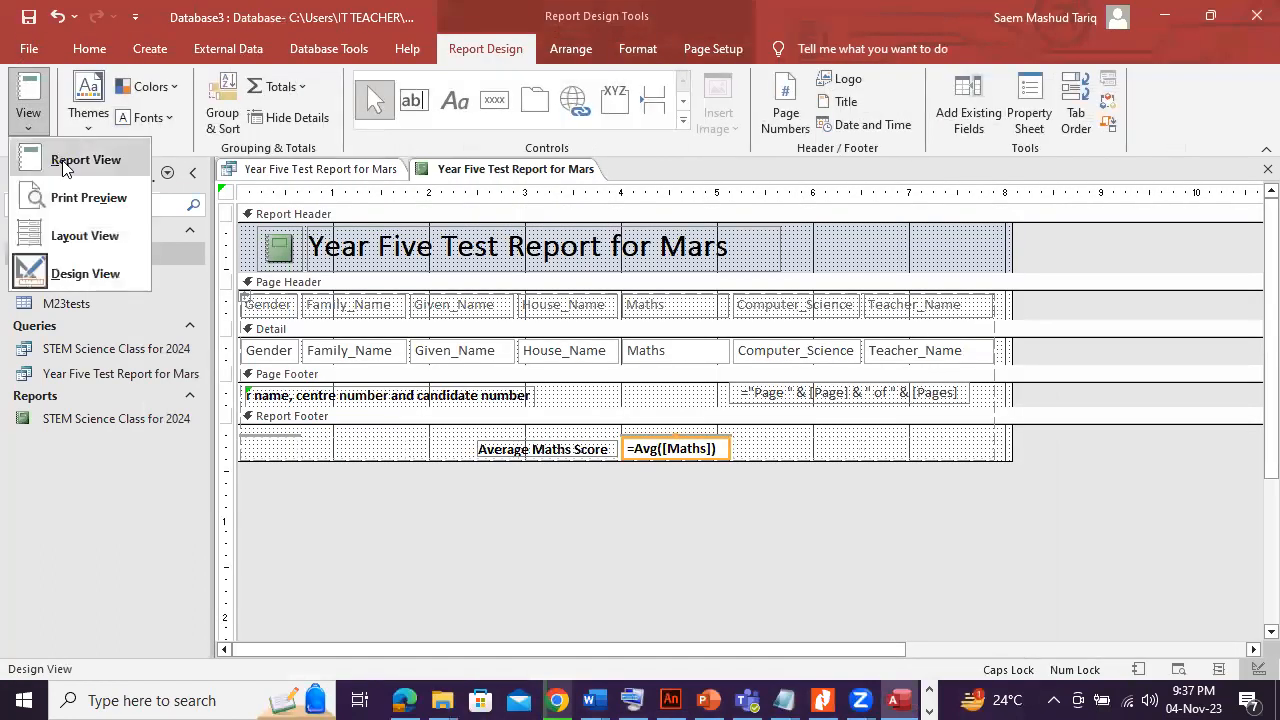
click(60, 270)
drag(1012, 346, 940, 342)
click(30, 115)
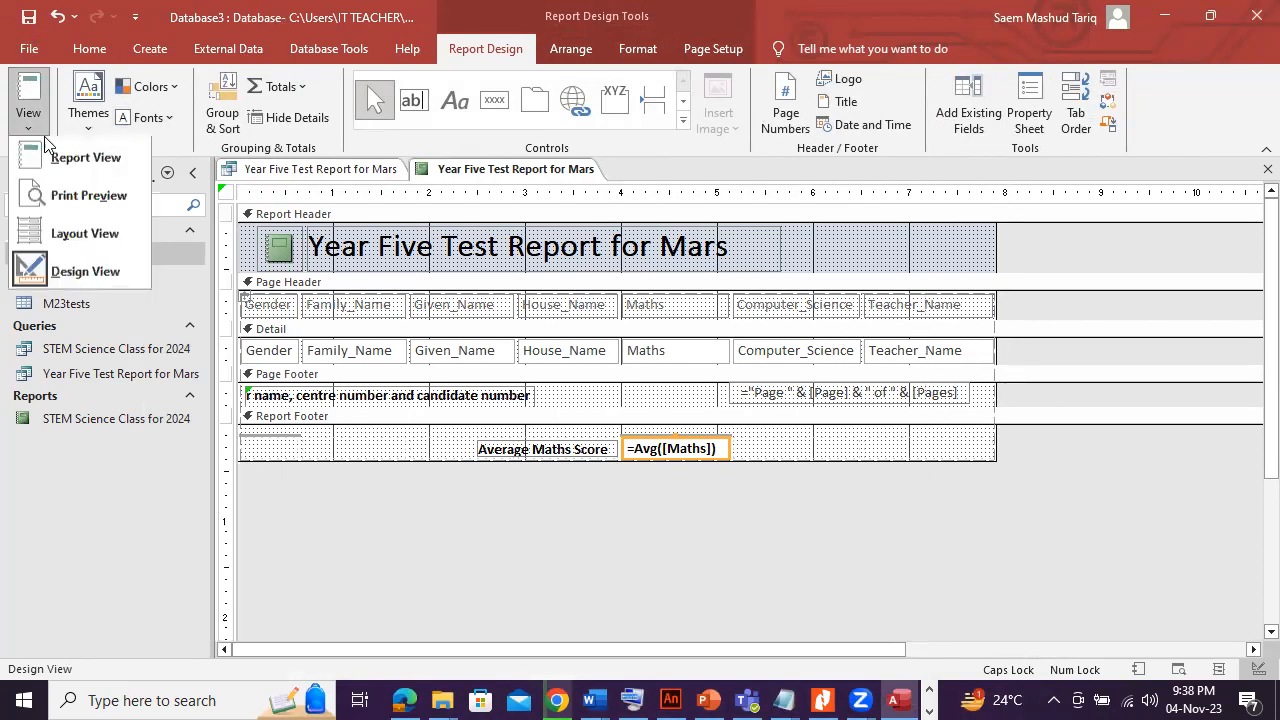
click(88, 200)
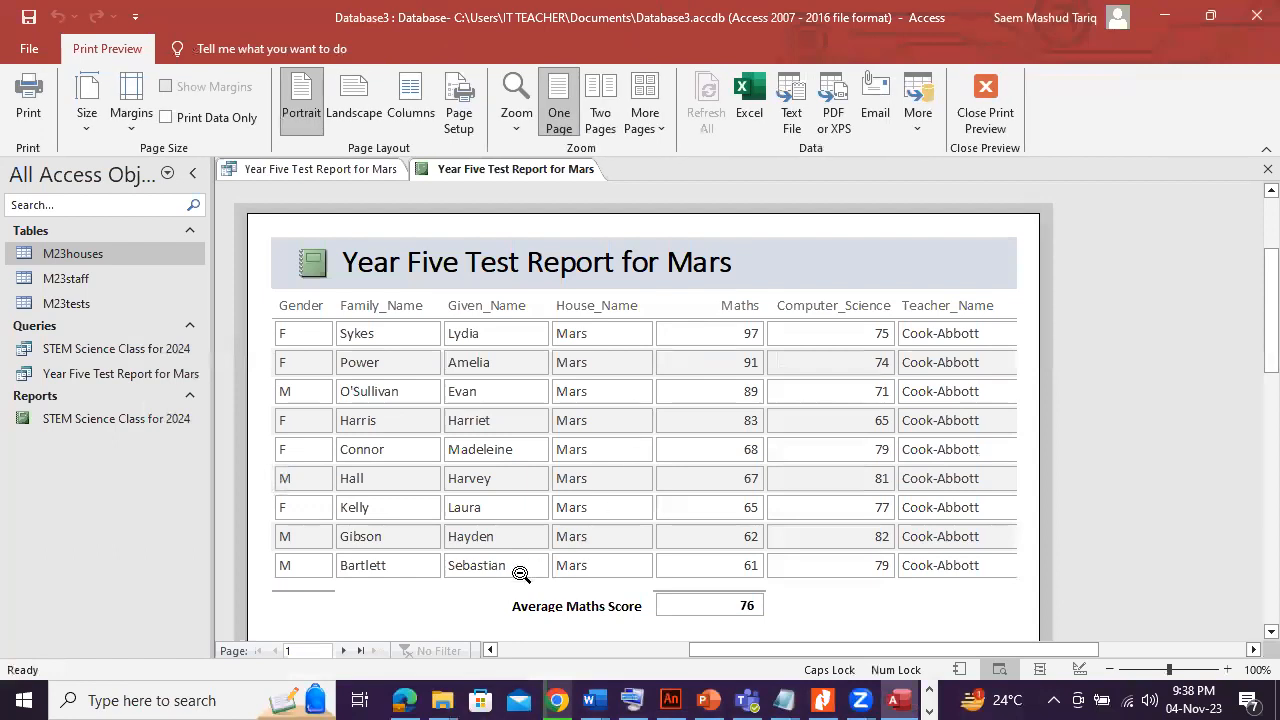
click(344, 650)
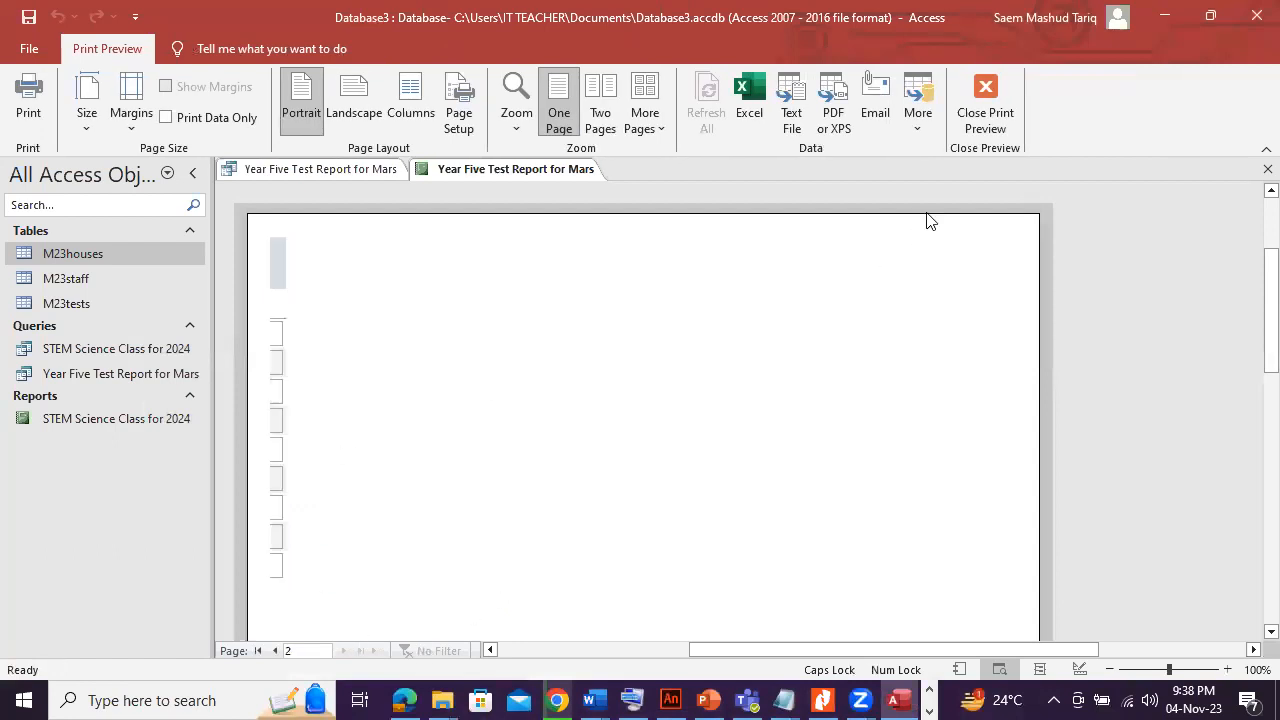
click(985, 105)
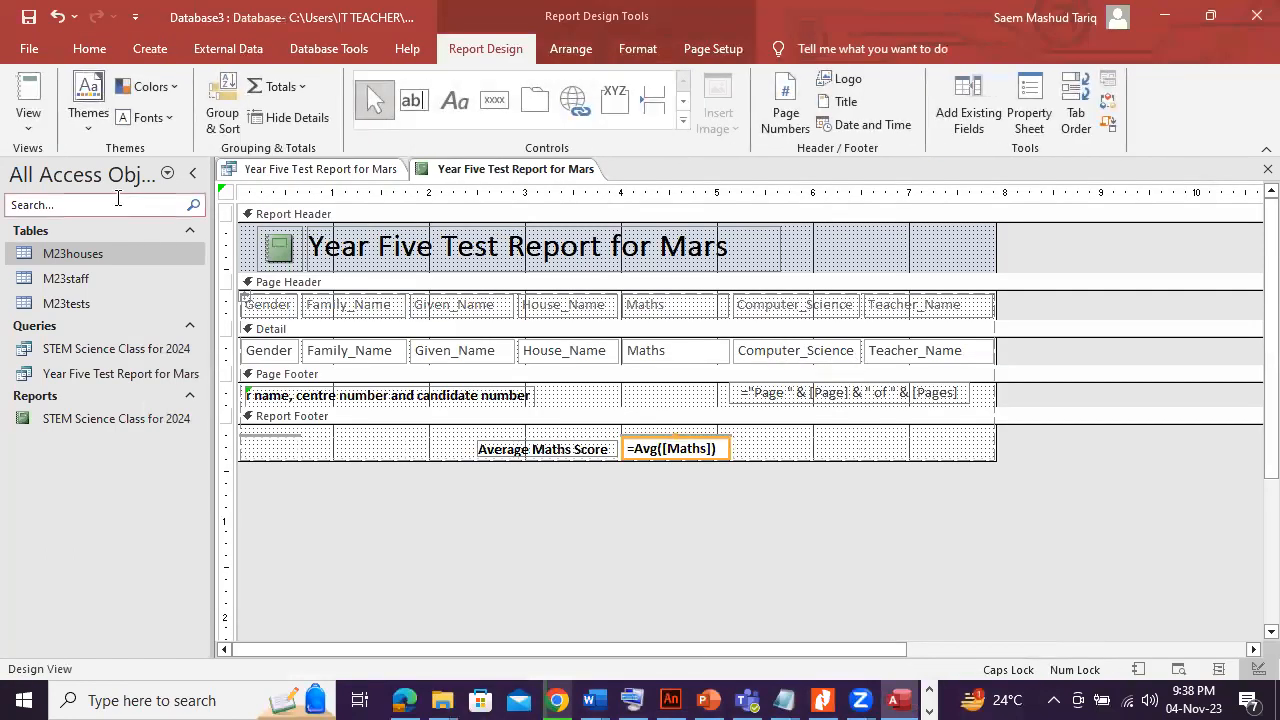
In Layout View, narrow the report's Maths column to about 0.9 inches so the report fits within the page margin.
click(28, 125)
click(88, 235)
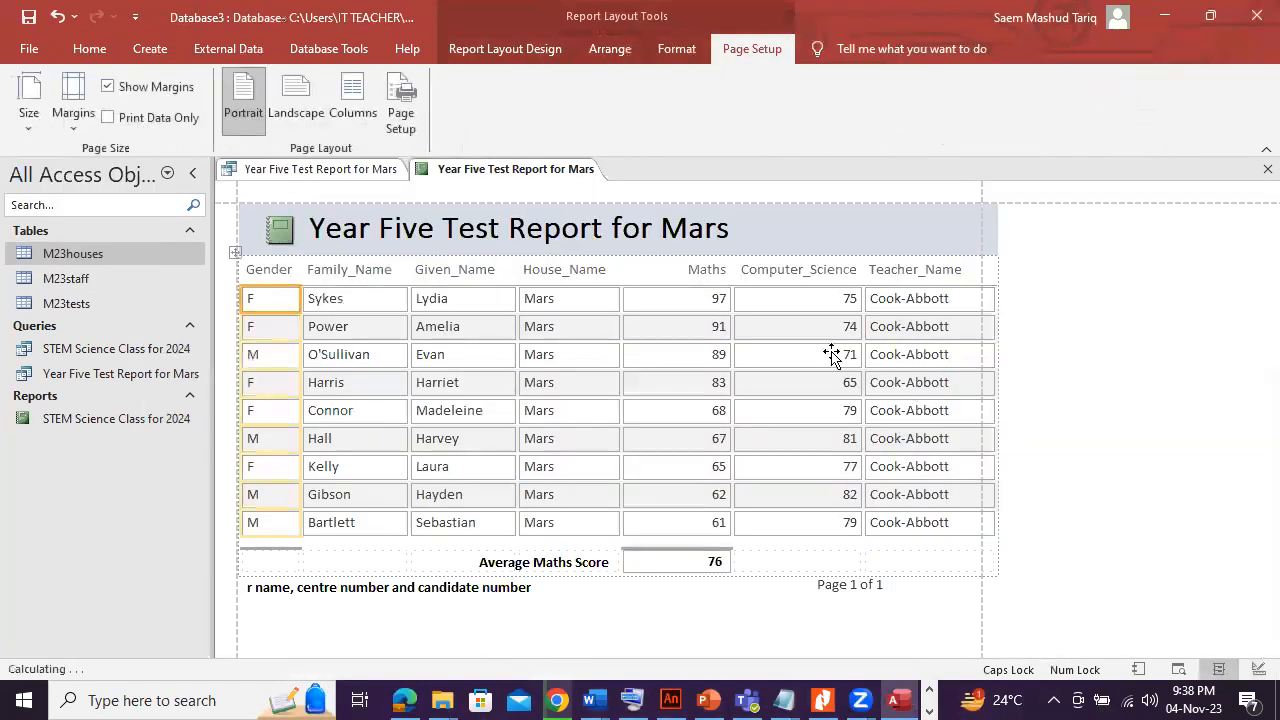
click(690, 298)
drag(729, 300, 709, 300)
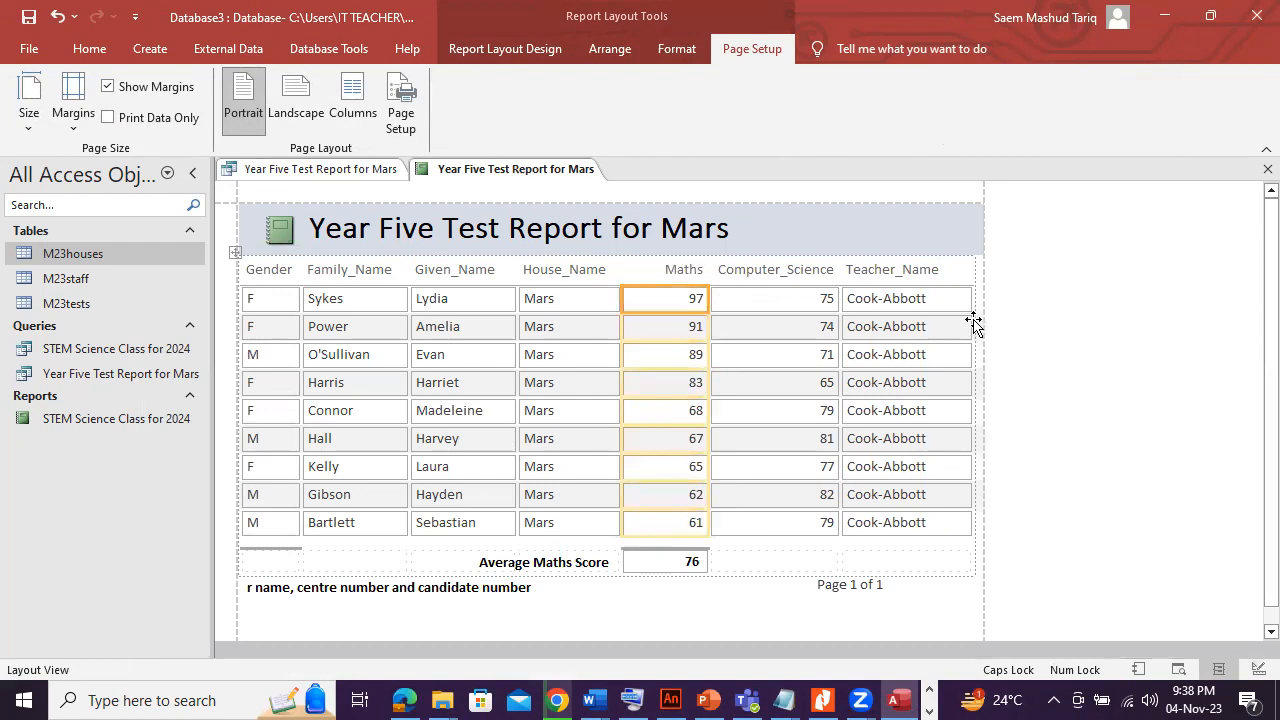
Check the report's width in Design View and its page layout in Print Preview.
click(89, 48)
click(28, 120)
click(147, 273)
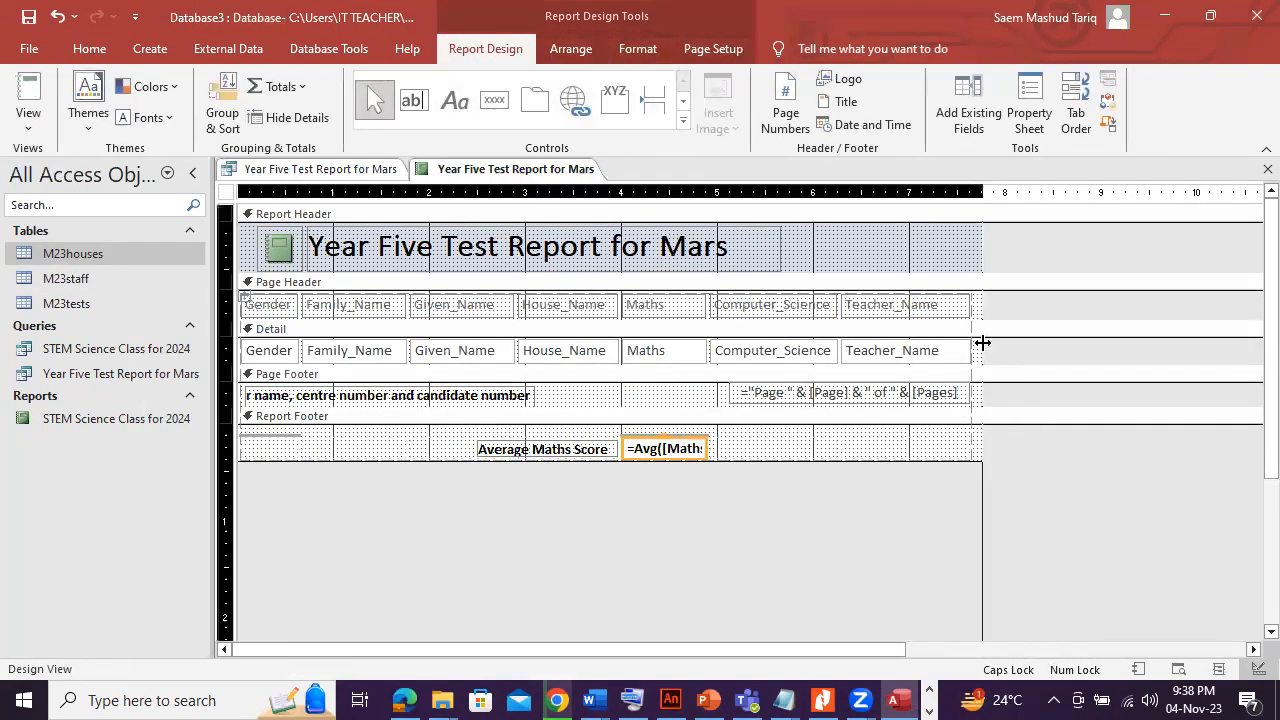
click(28, 118)
click(80, 197)
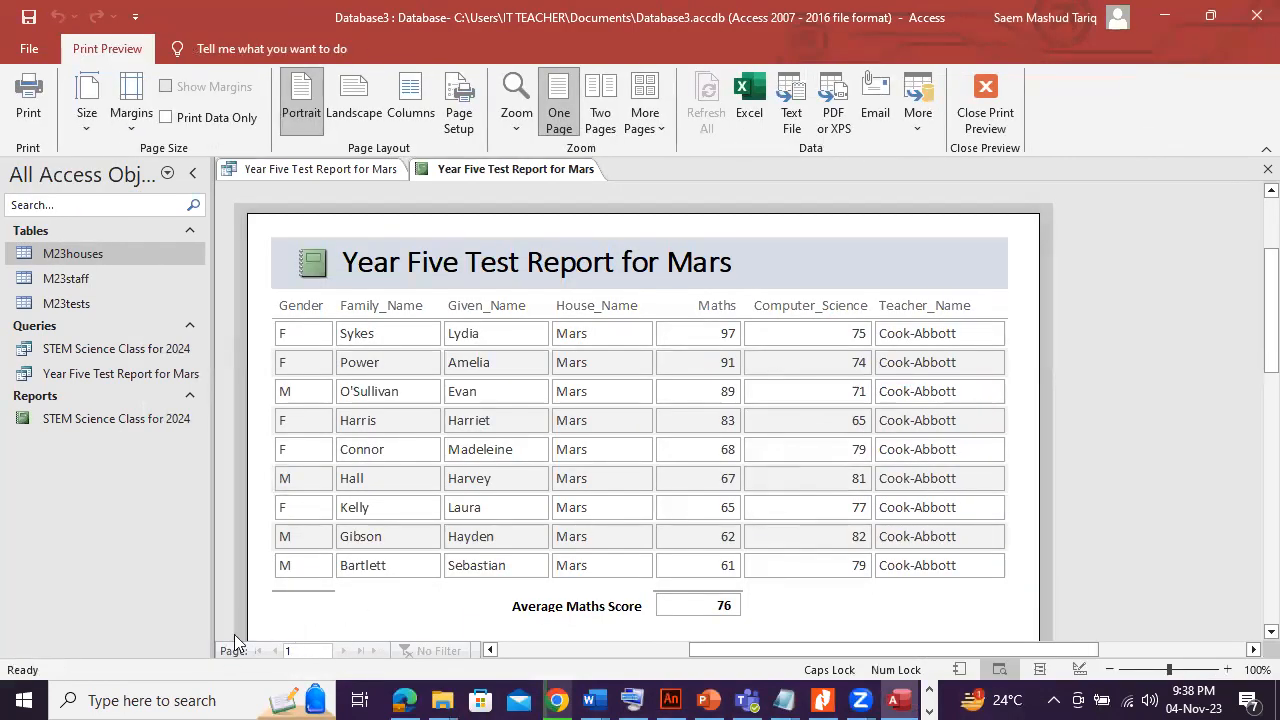
drag(1253, 346, 1251, 318)
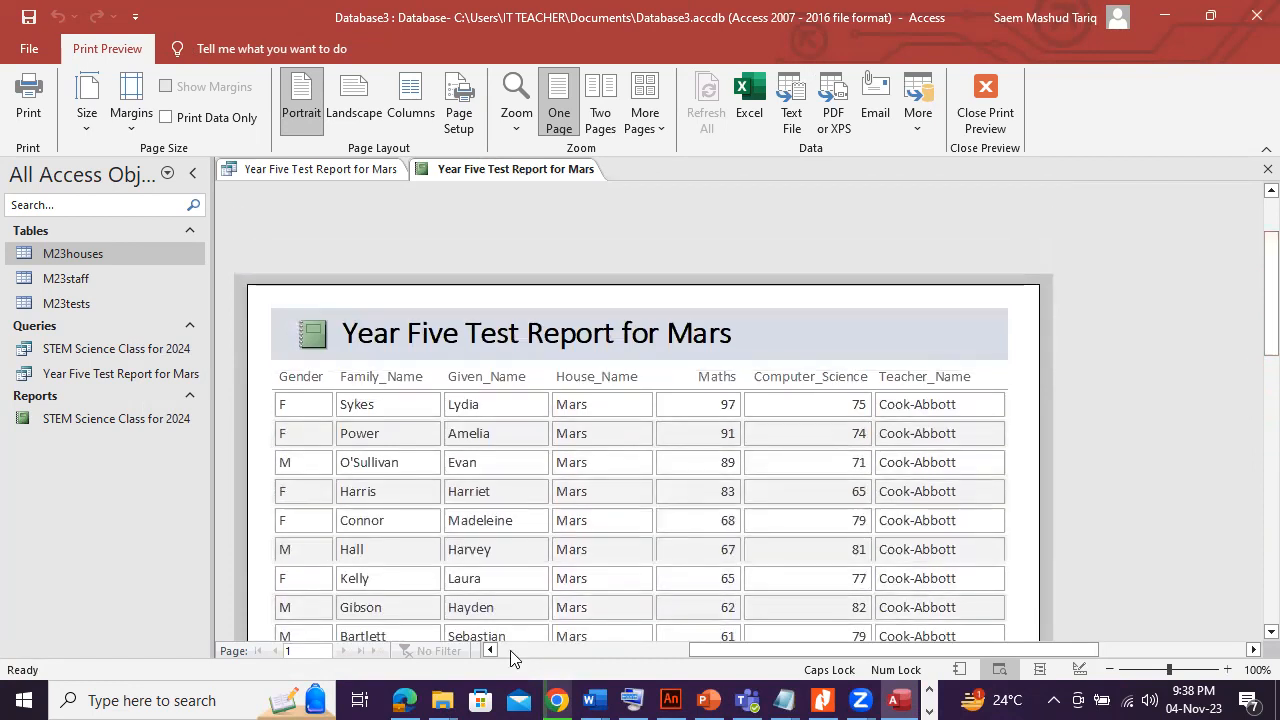
Switch to the question paper in Edge and underline the report, "Step 23" and "portable document format (pdf)" in question 24.
click(404, 700)
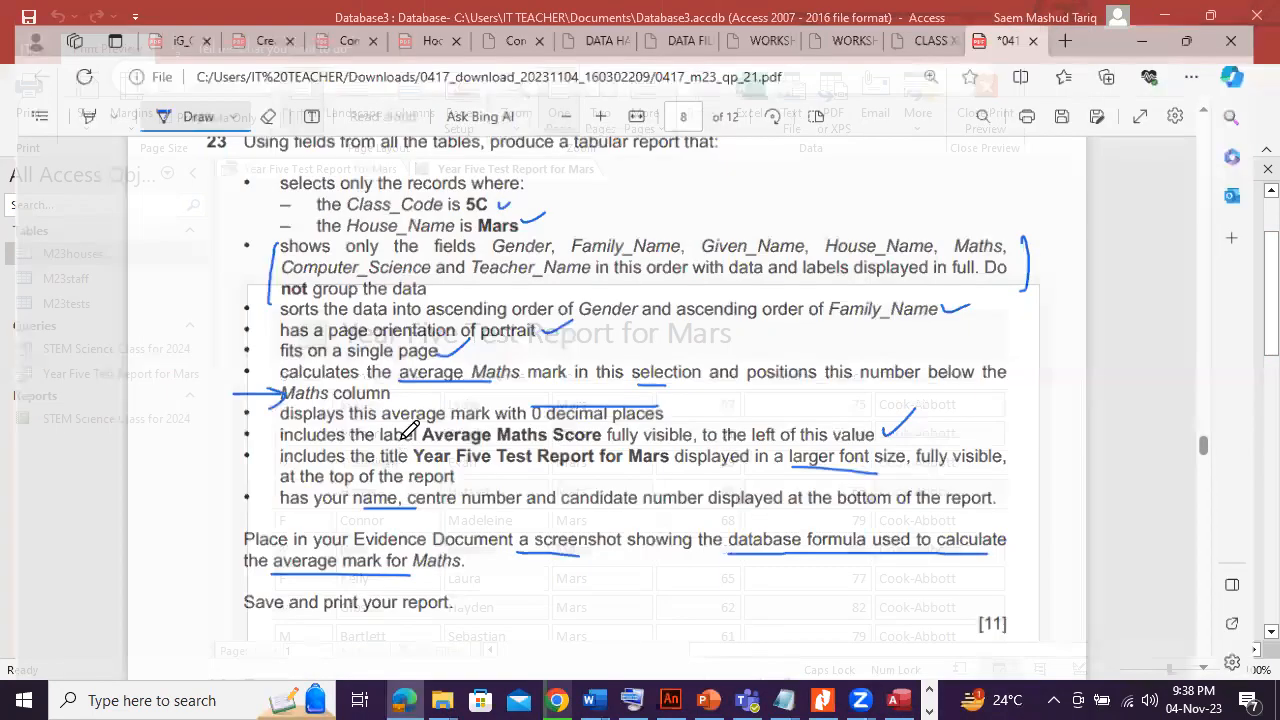
scroll(410, 428, down, 3)
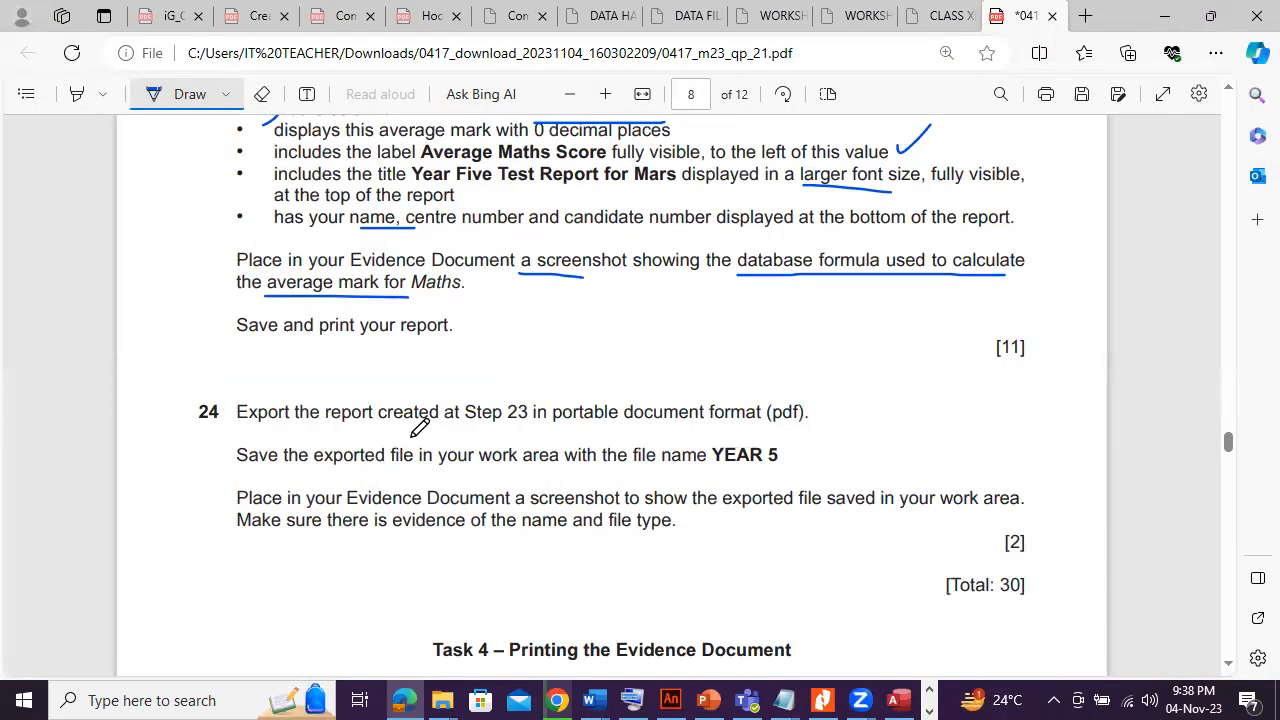
drag(305, 421, 340, 421)
drag(475, 421, 524, 421)
scroll(518, 414, up, 4)
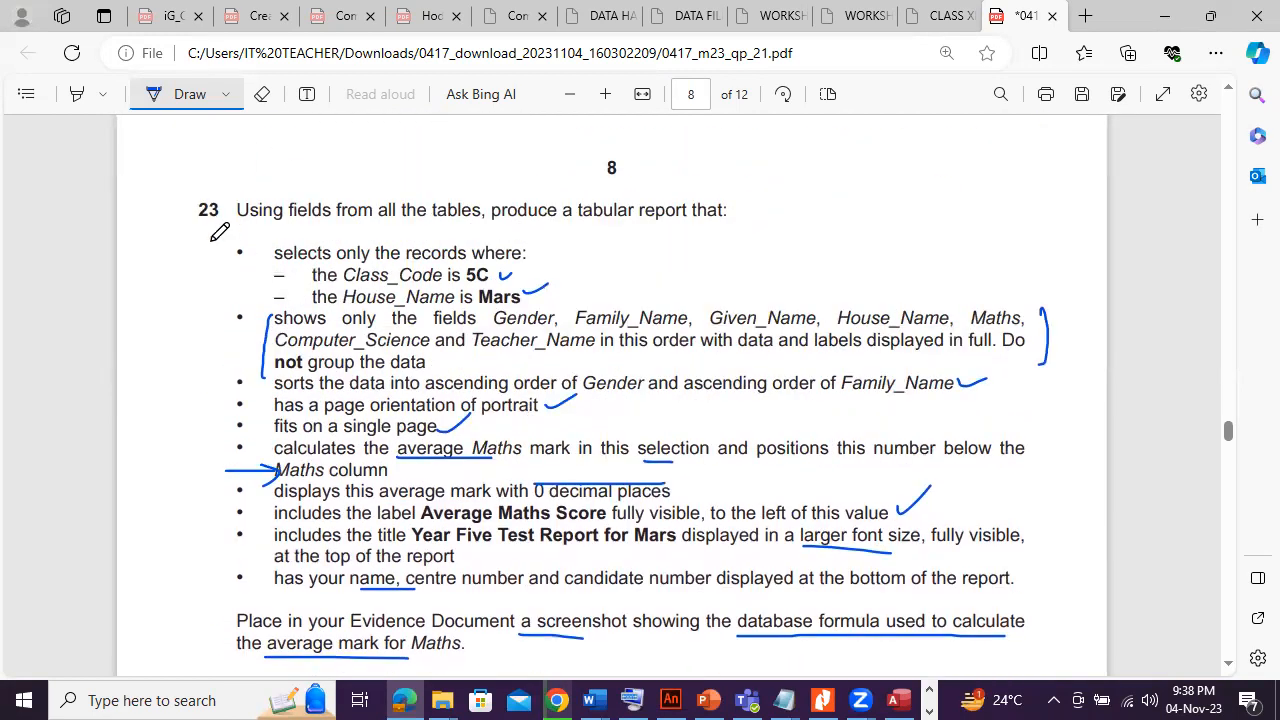
scroll(420, 306, down, 5)
drag(552, 339, 810, 349)
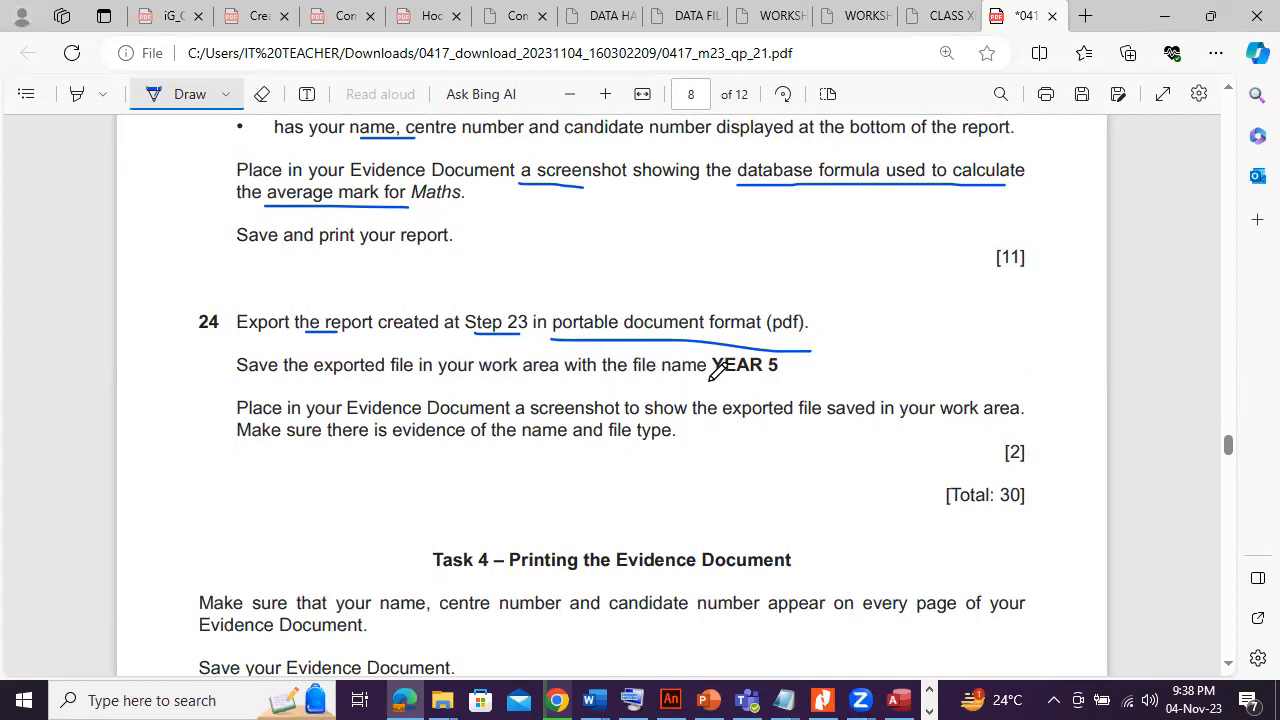
Take the file name YEAR 5 from question 24 and publish the Access report as a minimum-size PDF named YEAR 5.
click(185, 94)
drag(713, 364, 779, 365)
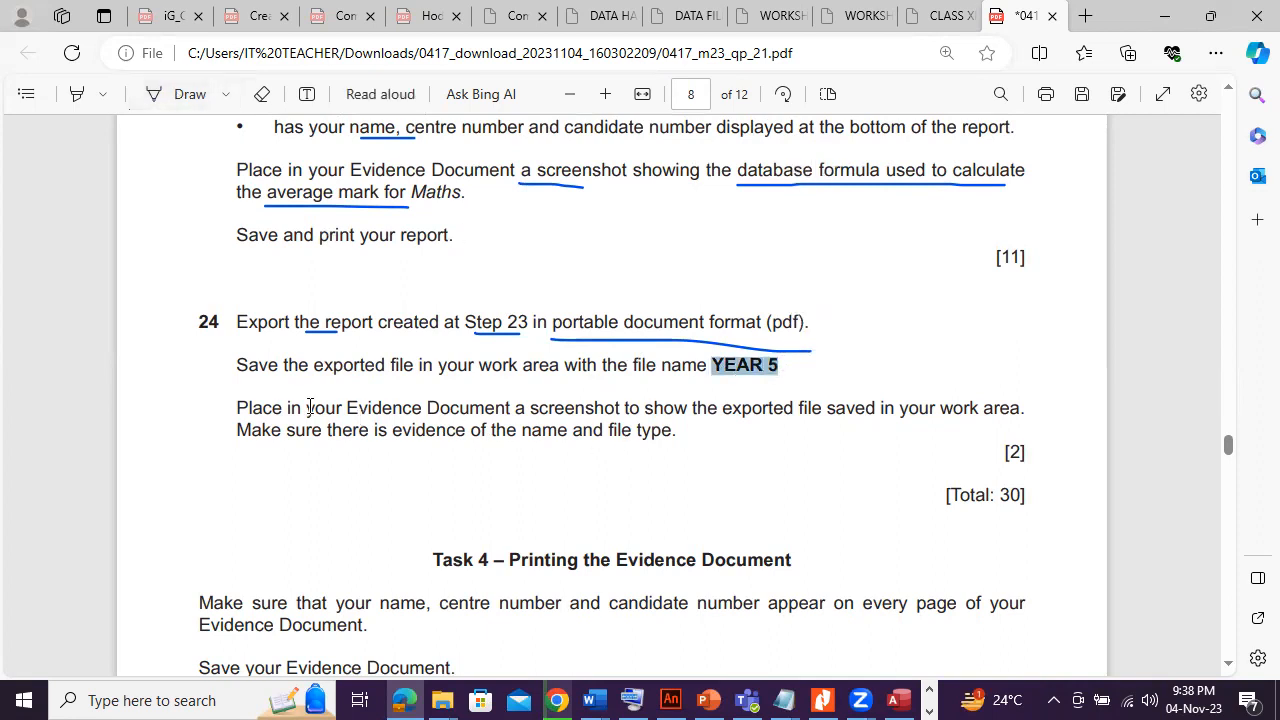
click(899, 700)
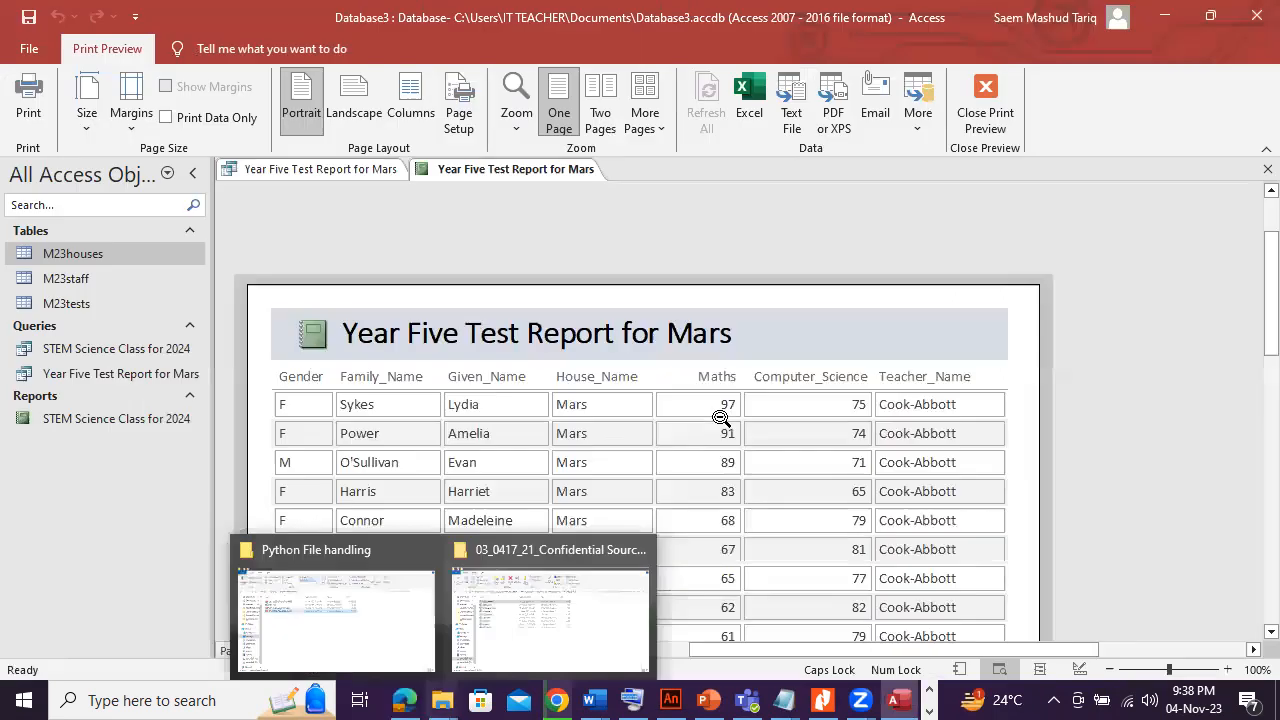
scroll(531, 356, down, 3)
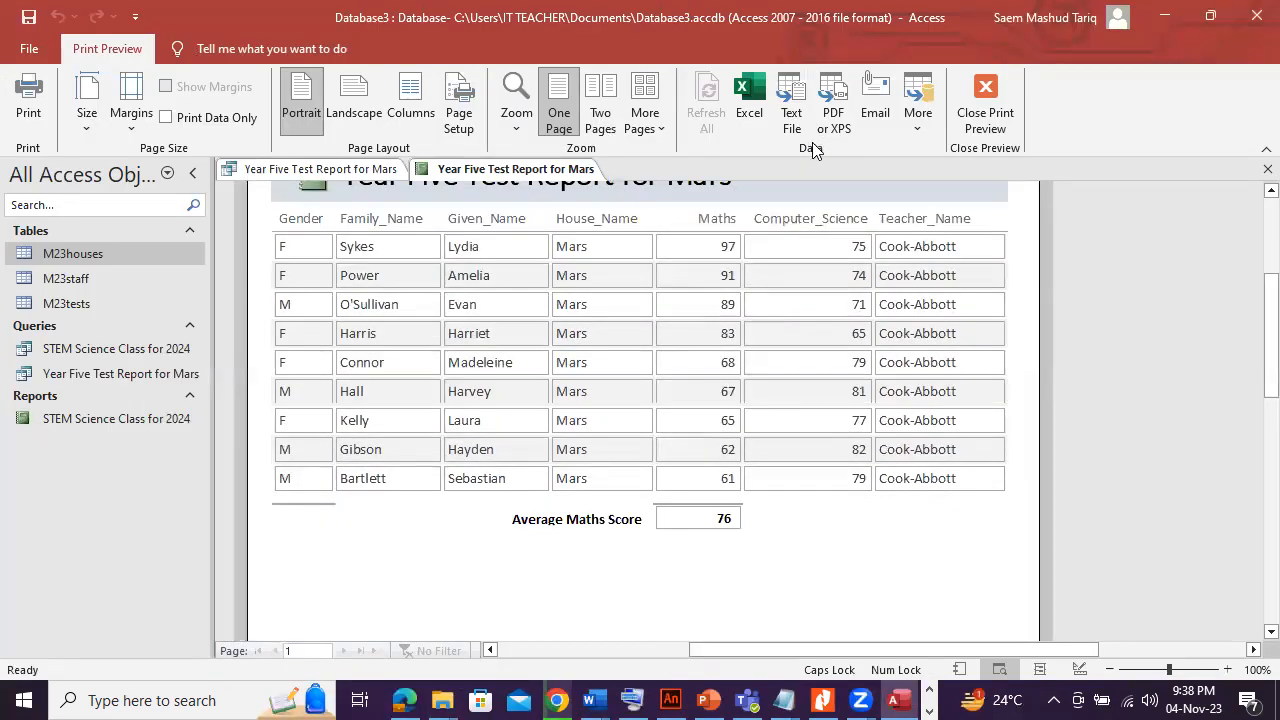
click(840, 96)
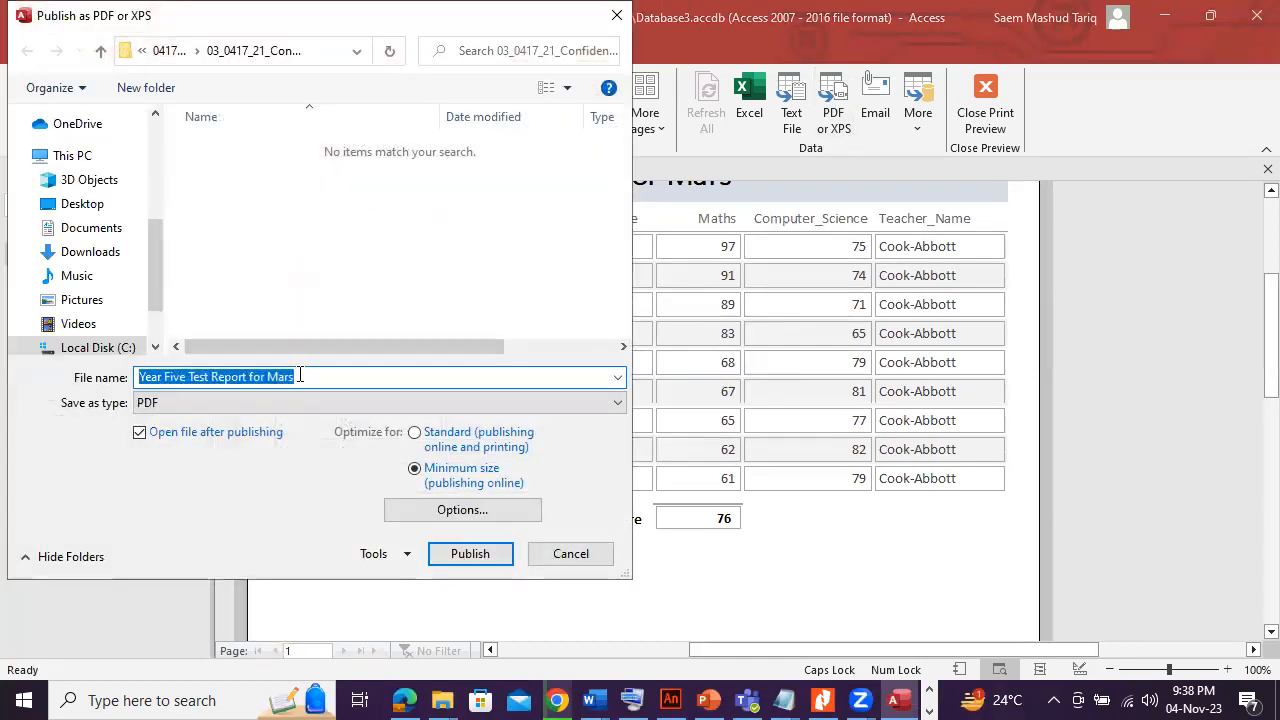
text(YEAR 5)
key(Home)
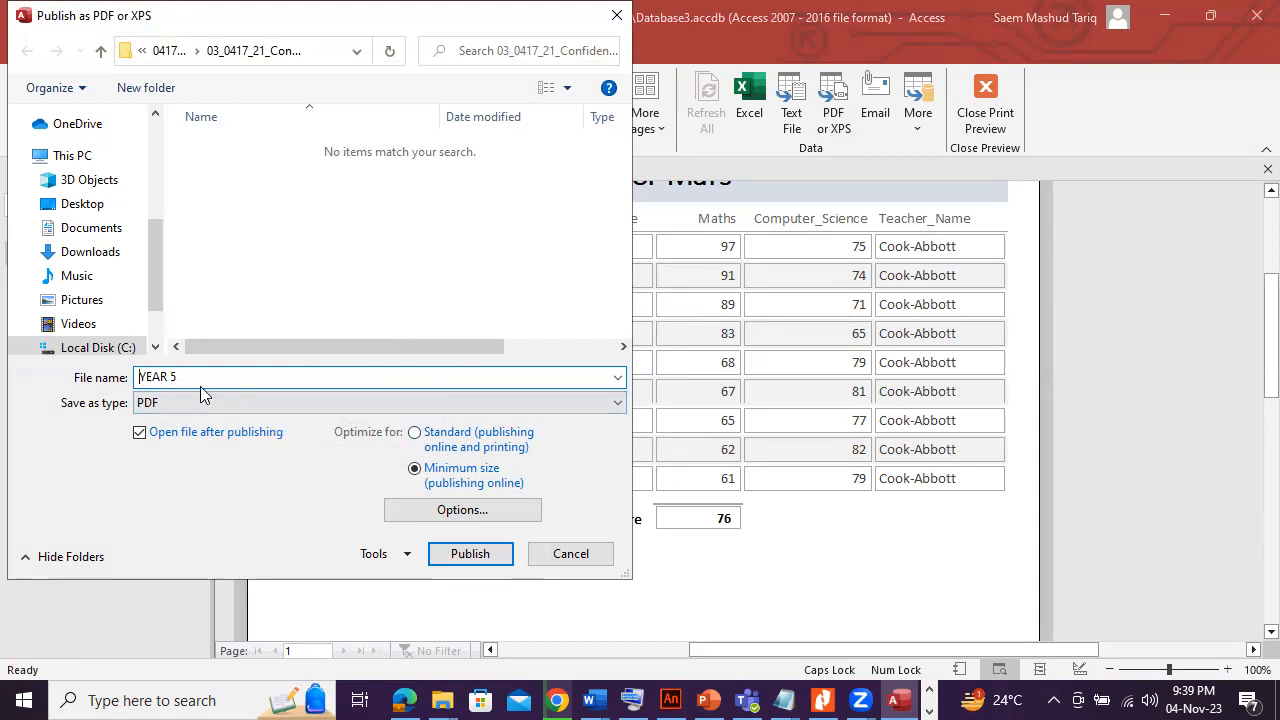
click(452, 554)
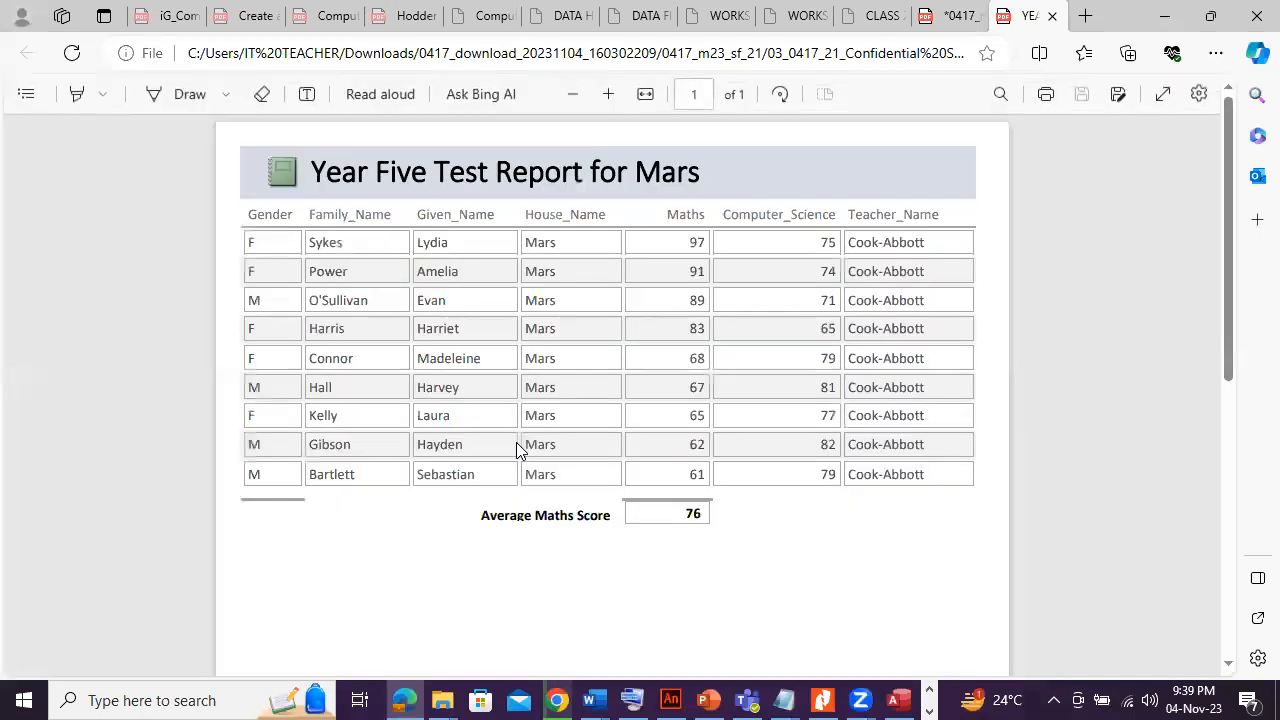
Look over the exported PDF, and close the export dialog in Access without saving the export steps.
drag(1226, 280, 1000, 195)
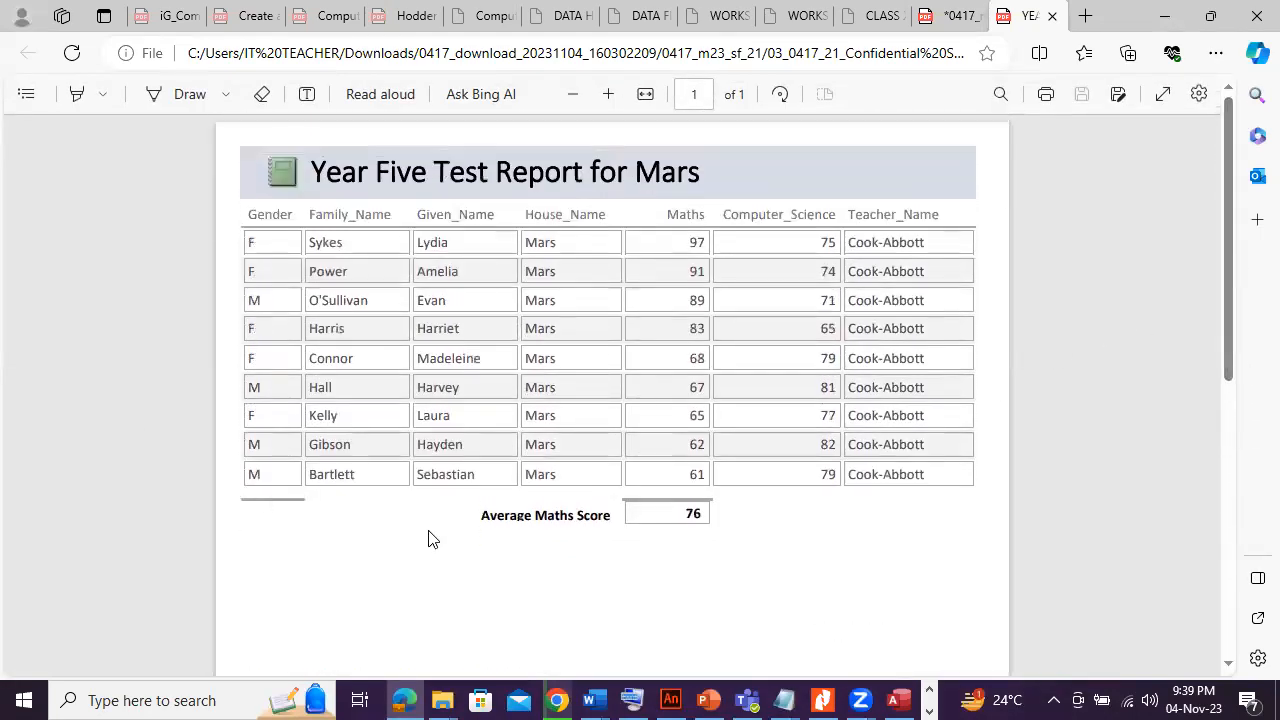
key(alt+Tab)
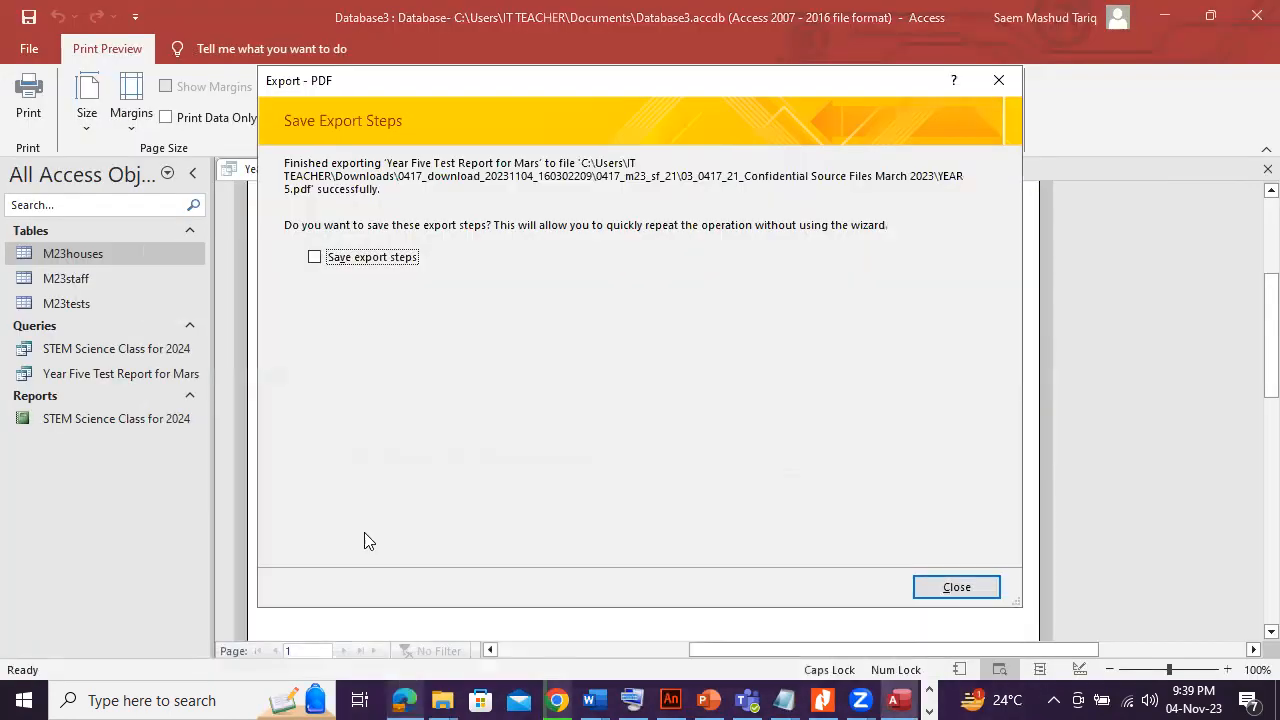
click(998, 80)
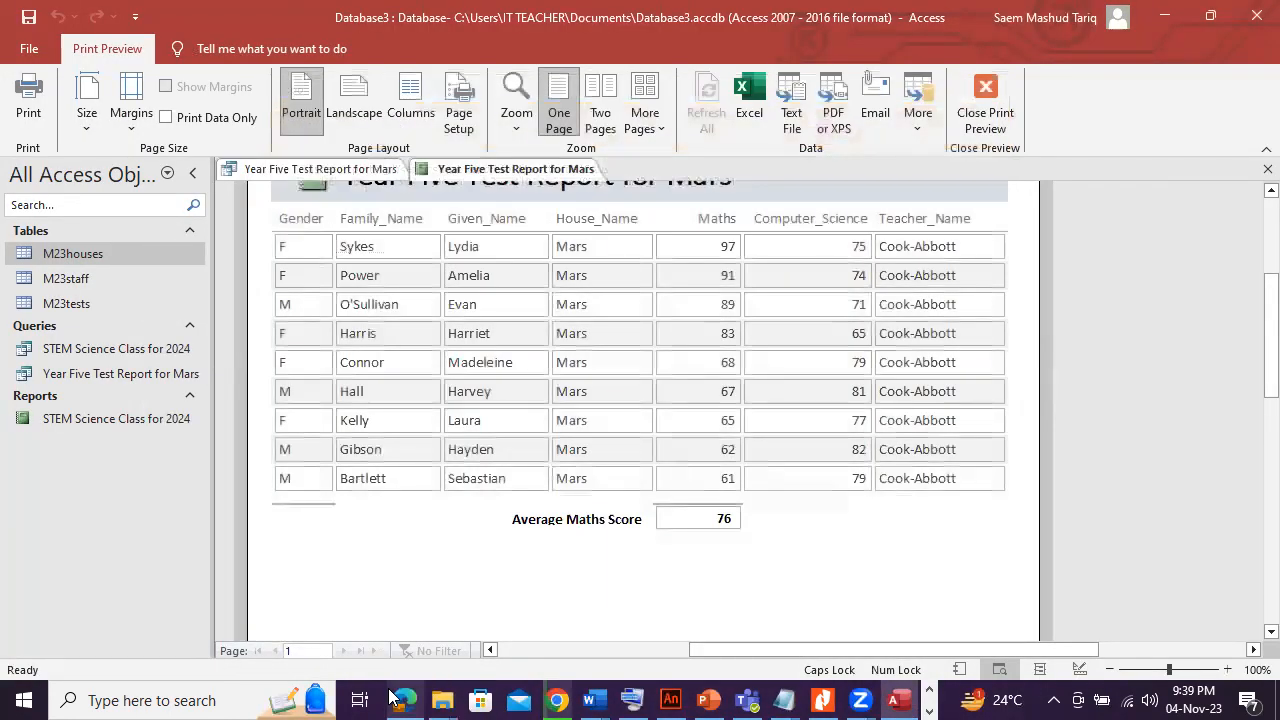
Return to the question paper in Edge and select question 24's sentence "Make sure there is evidence of the name and file type".
key(alt+Tab)
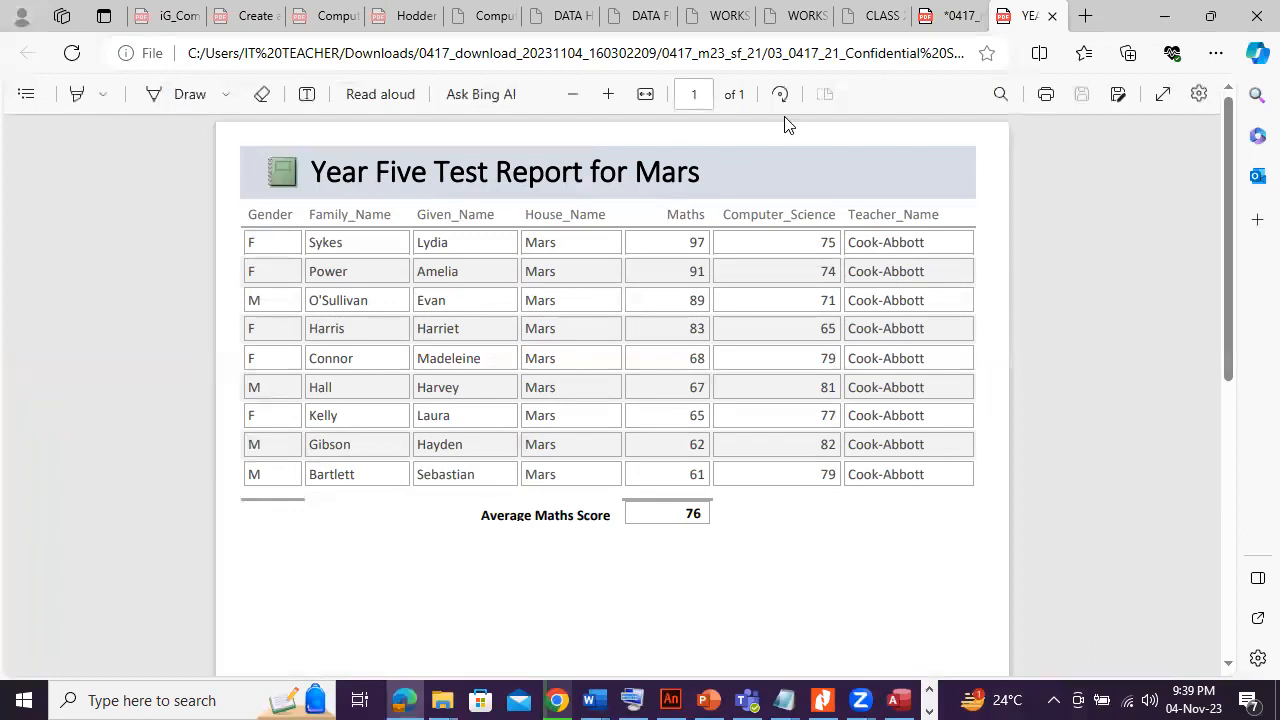
click(958, 15)
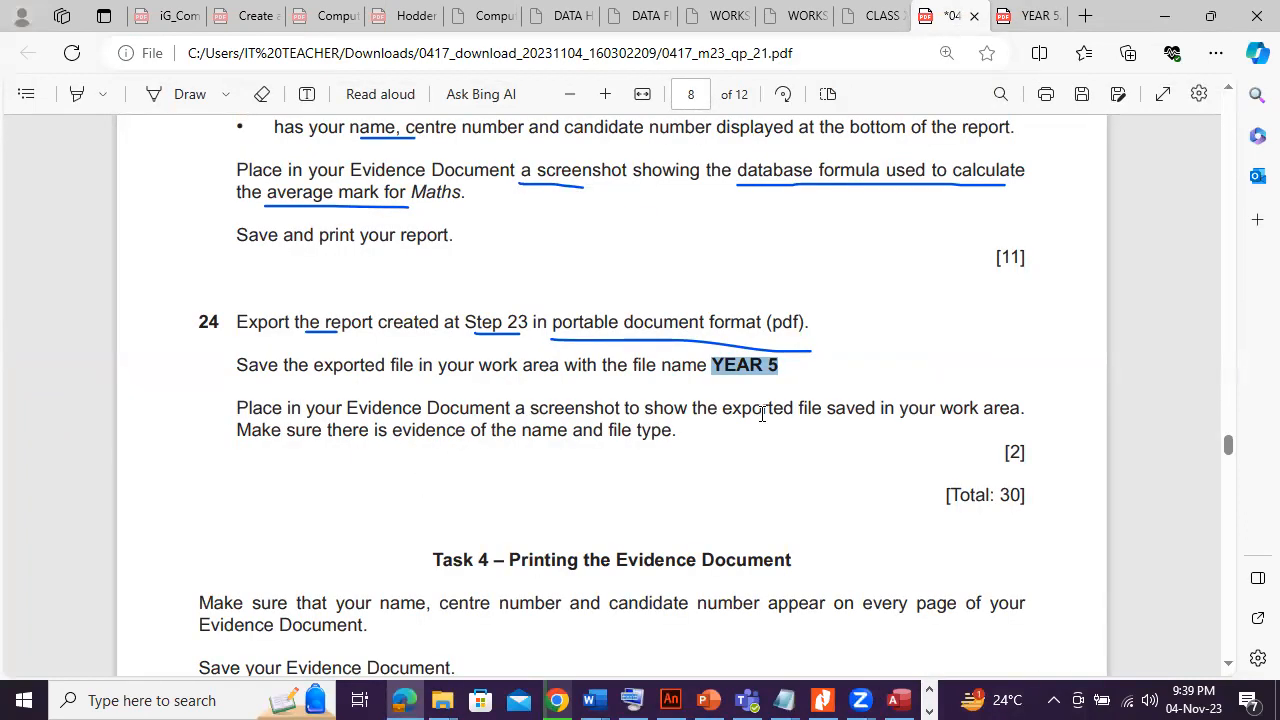
drag(245, 431, 673, 430)
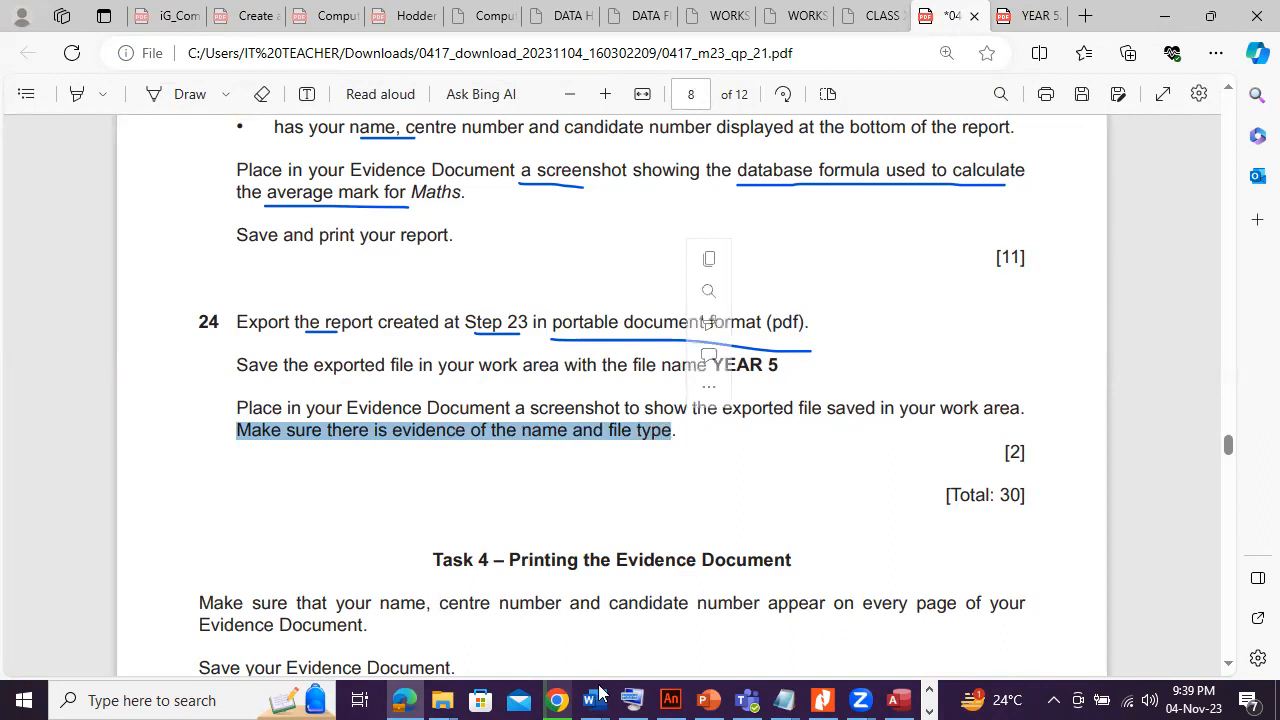
In File Explorer, open the 03_0417_21_Confidential Source Files March 2023 window, widen the Type column to fit, and select the YEAR 5 PDF.
click(405, 698)
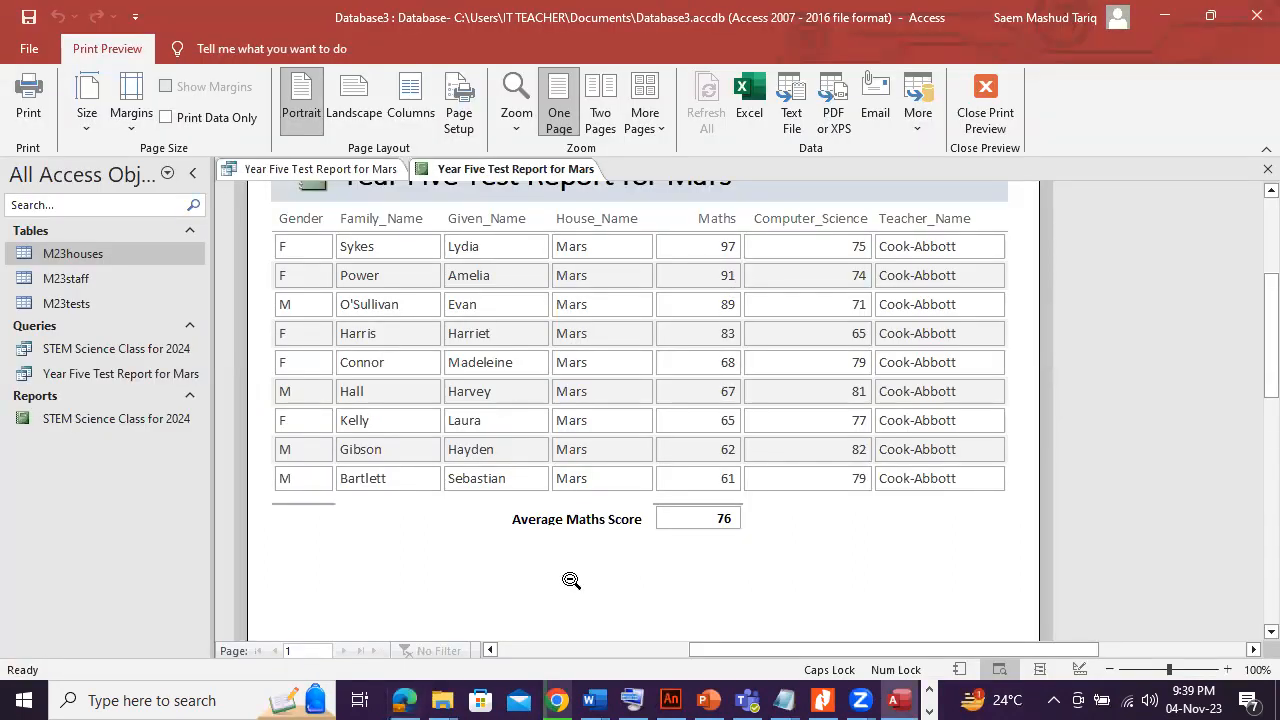
mouse_move(441, 700)
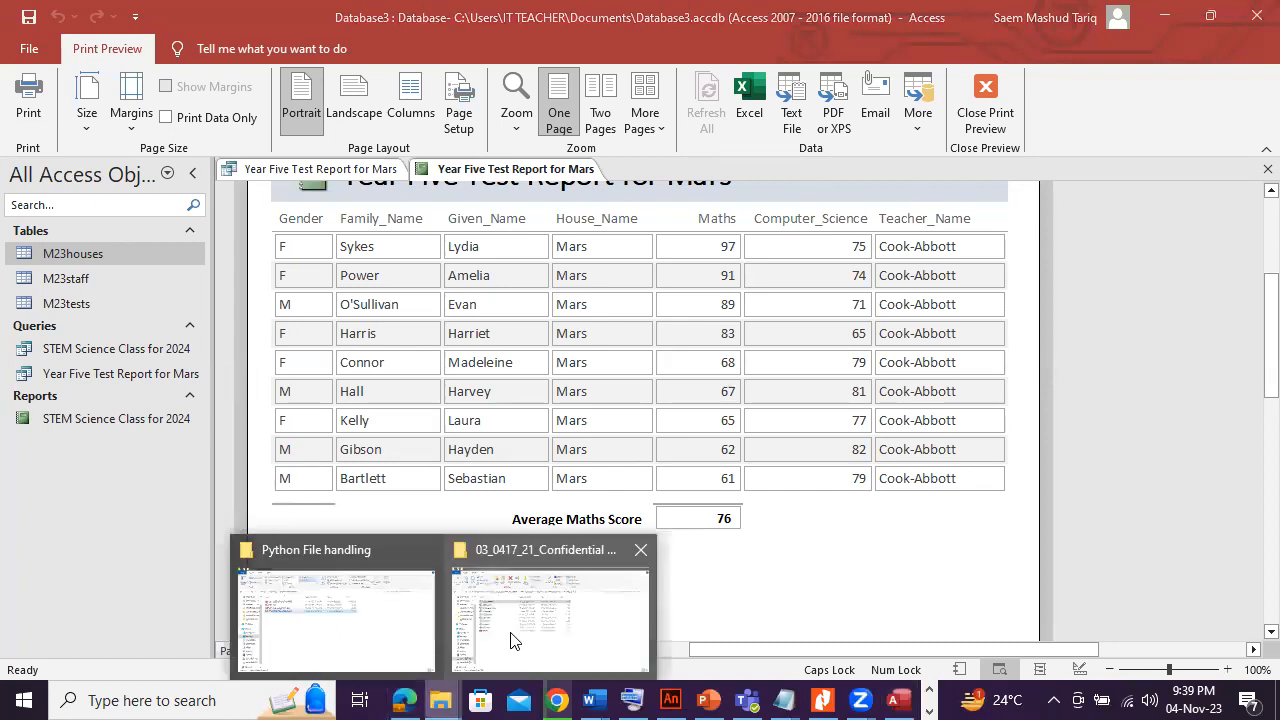
click(511, 639)
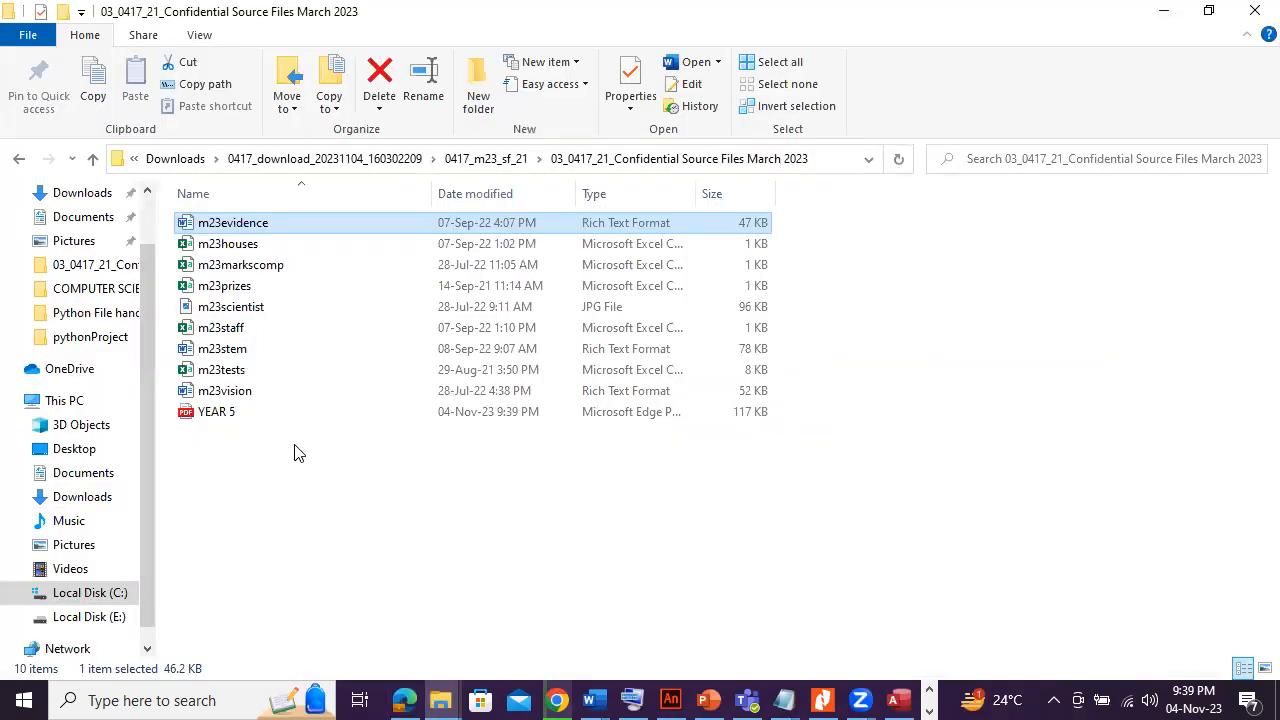
double_click(696, 192)
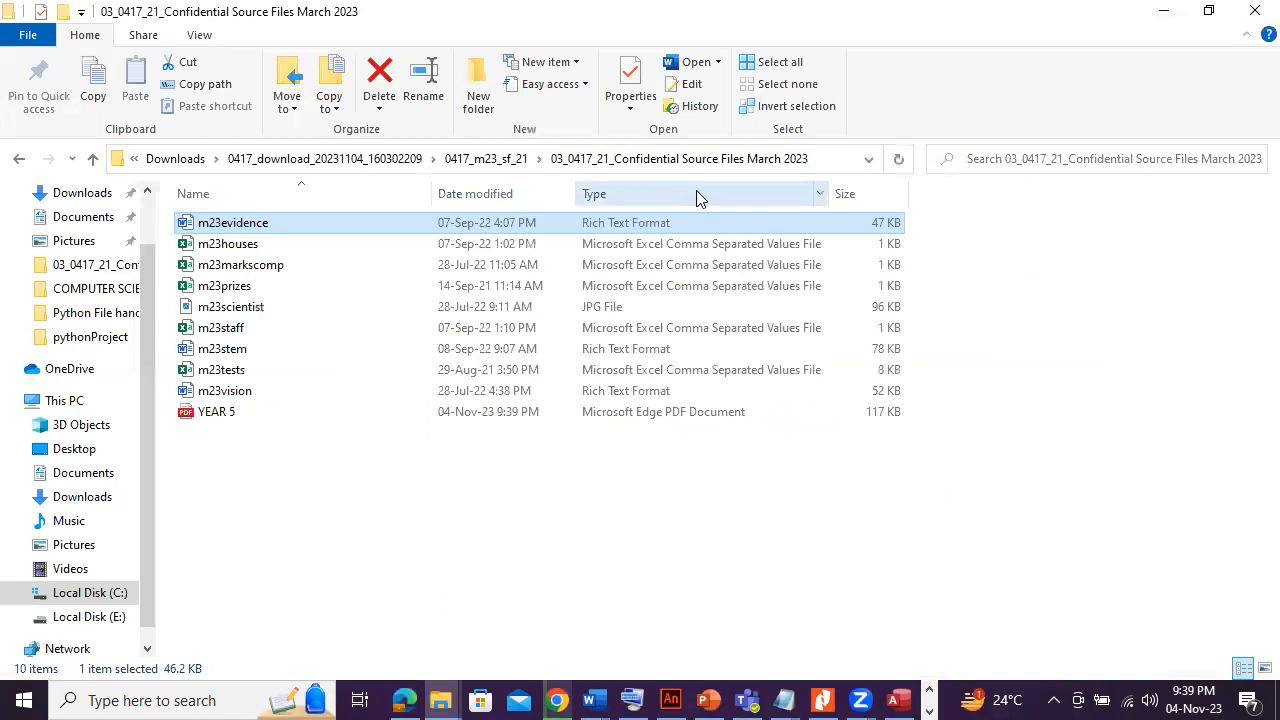
click(234, 417)
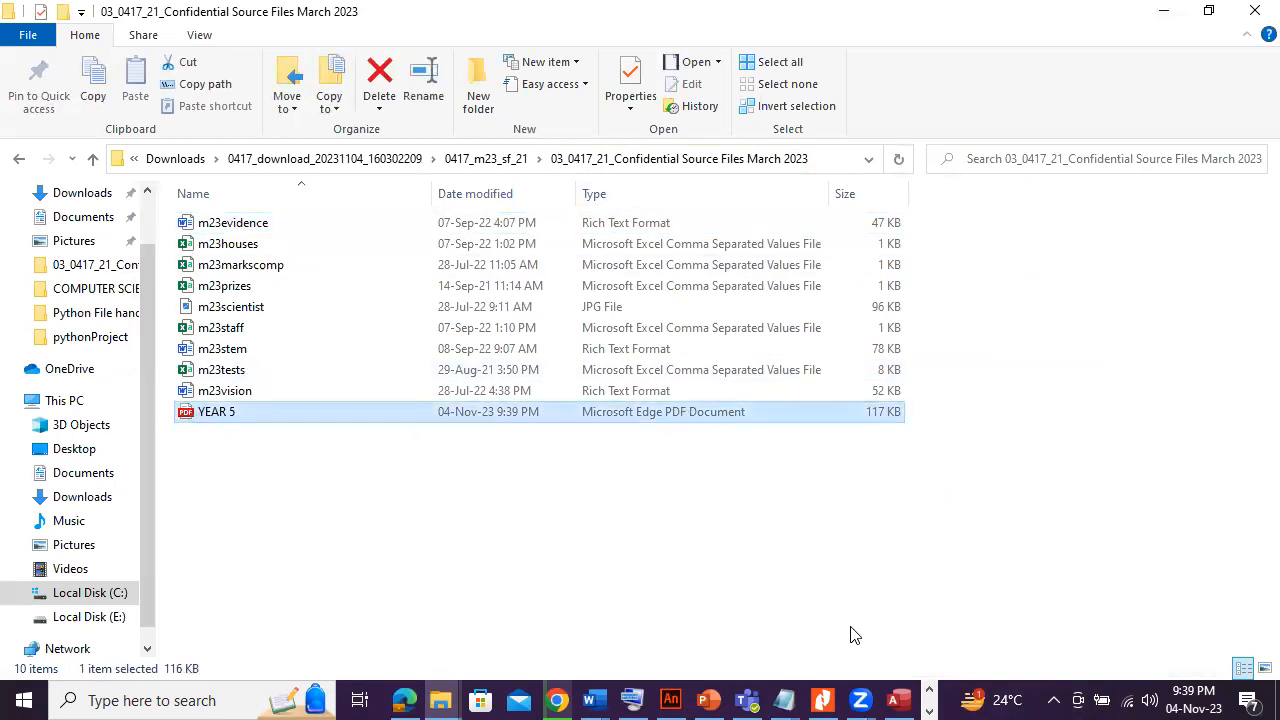
Capture the YEAR 5 file's row with Snipping Tool, pen ticks beside its name, type and size, and minimise the capture.
click(930, 710)
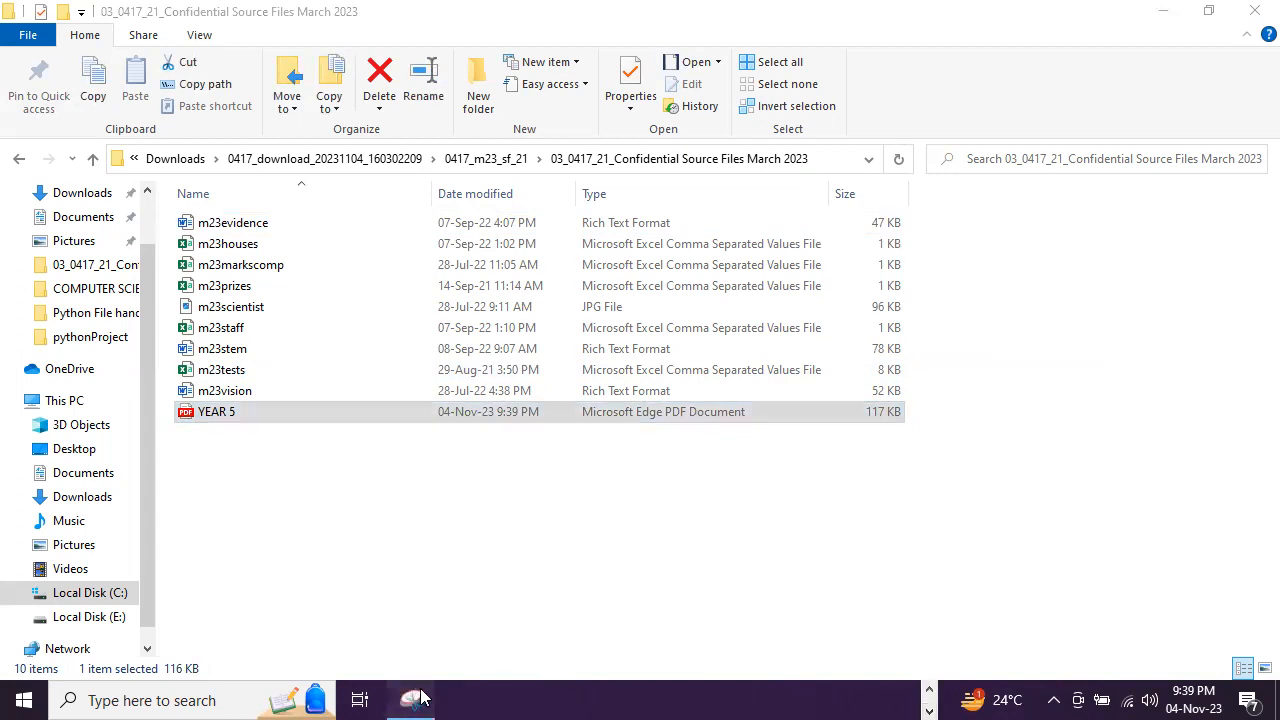
click(420, 698)
click(365, 293)
drag(160, 352, 971, 466)
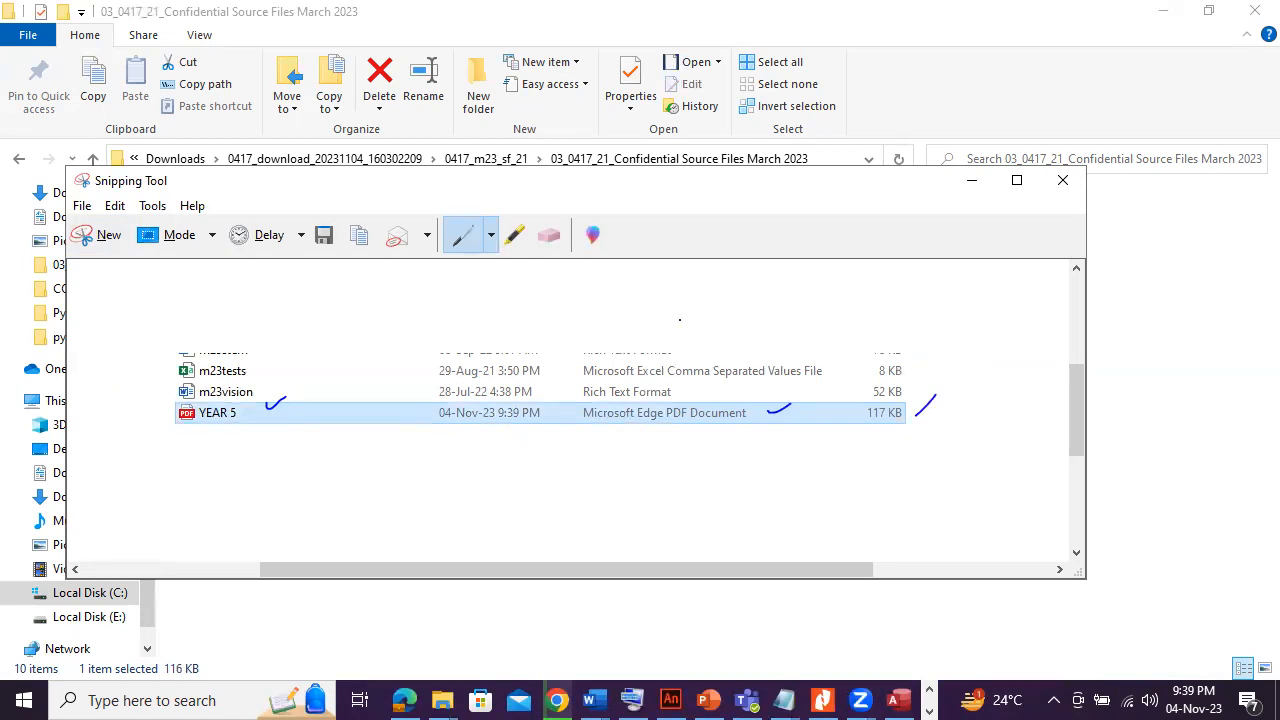
click(971, 180)
Return to the question paper in Edge and read the Task 4 instructions on printing the Evidence Document.
key(alt+Tab)
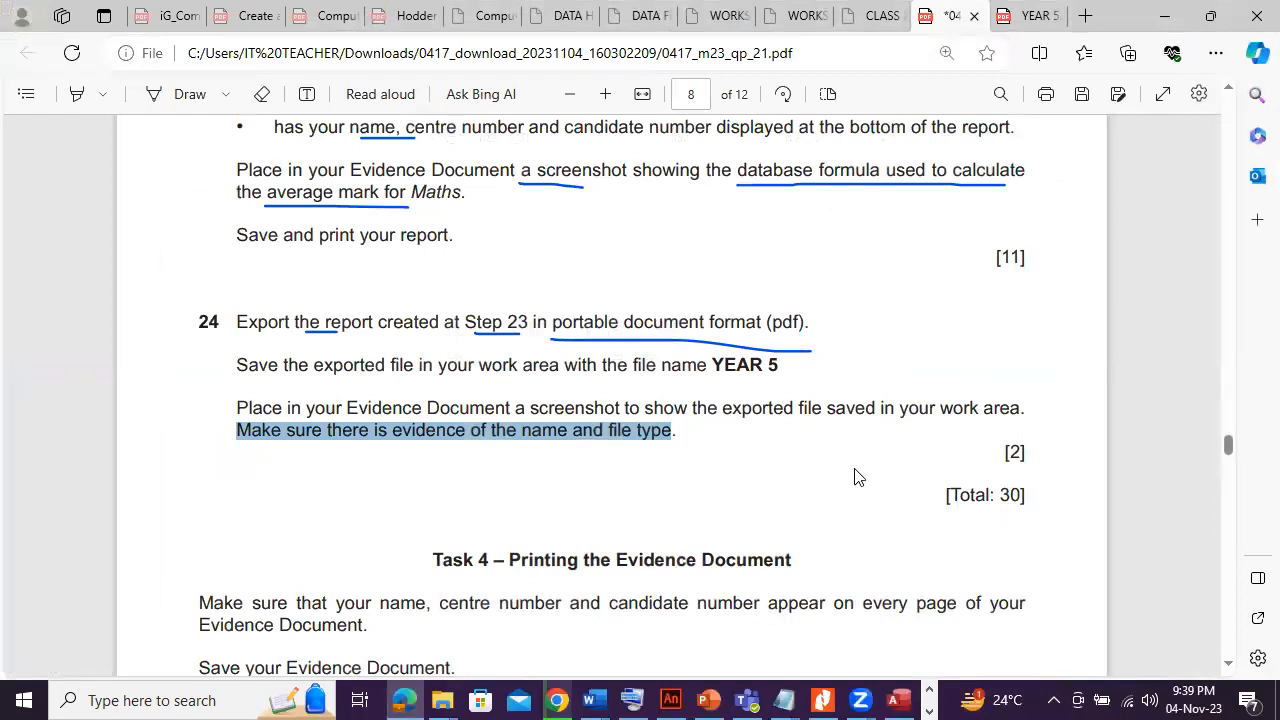
scroll(855, 477, down, 3)
scroll(855, 483, down, 3)
scroll(855, 483, up, 4)
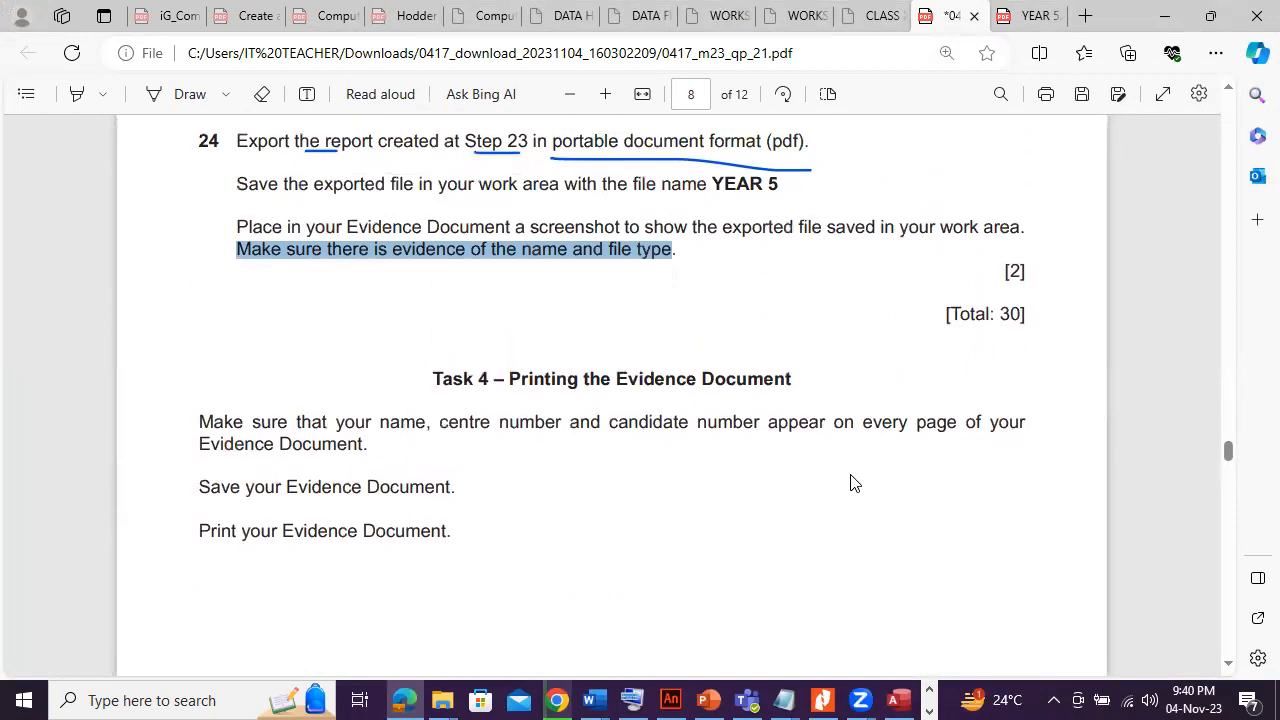
scroll(855, 483, up, 2)
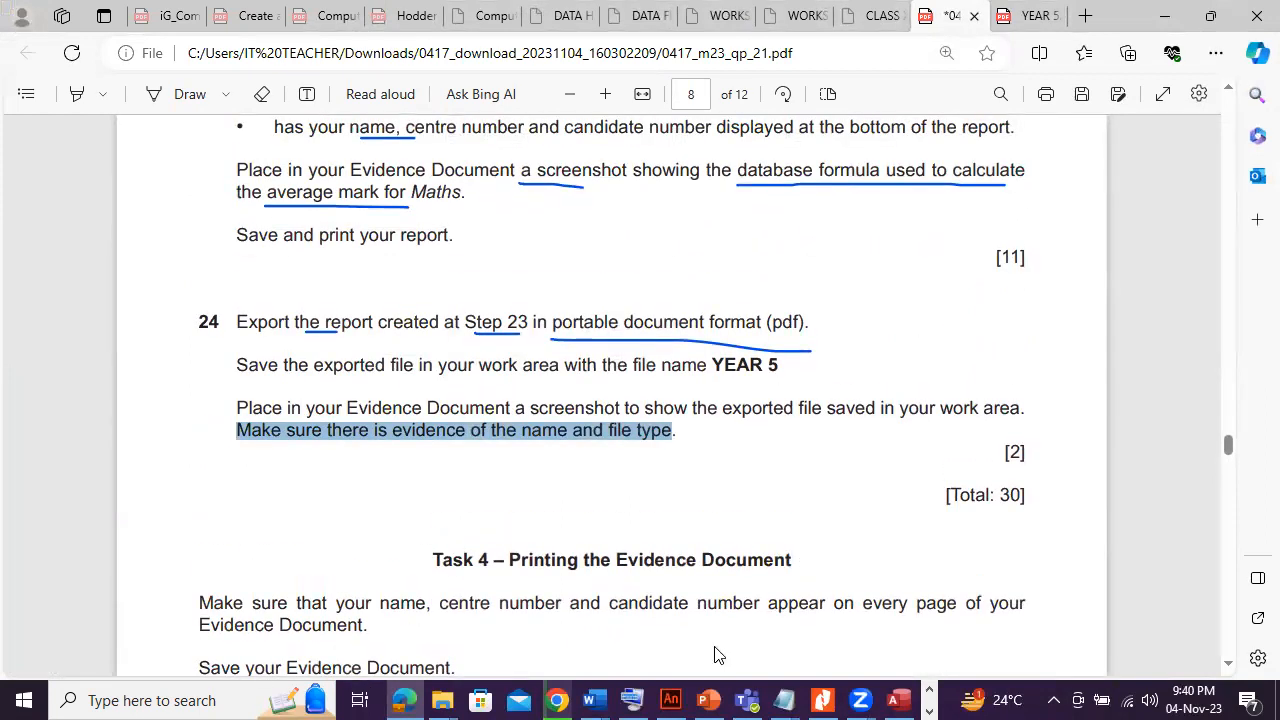